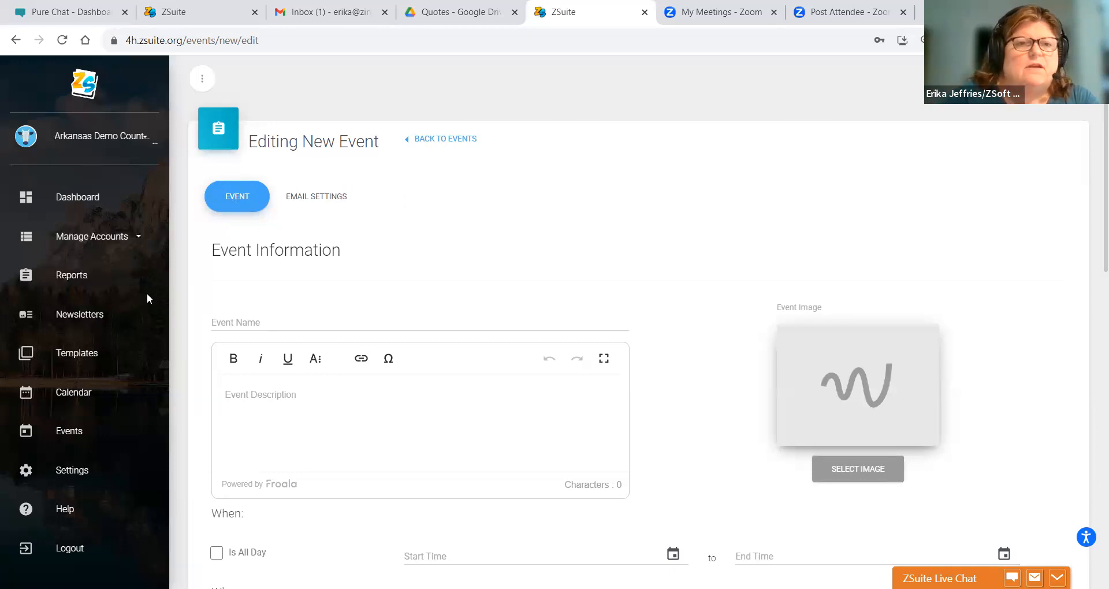
- Sign in to the county admin account with the saved credentials to reach the dashboard
click(222, 320)
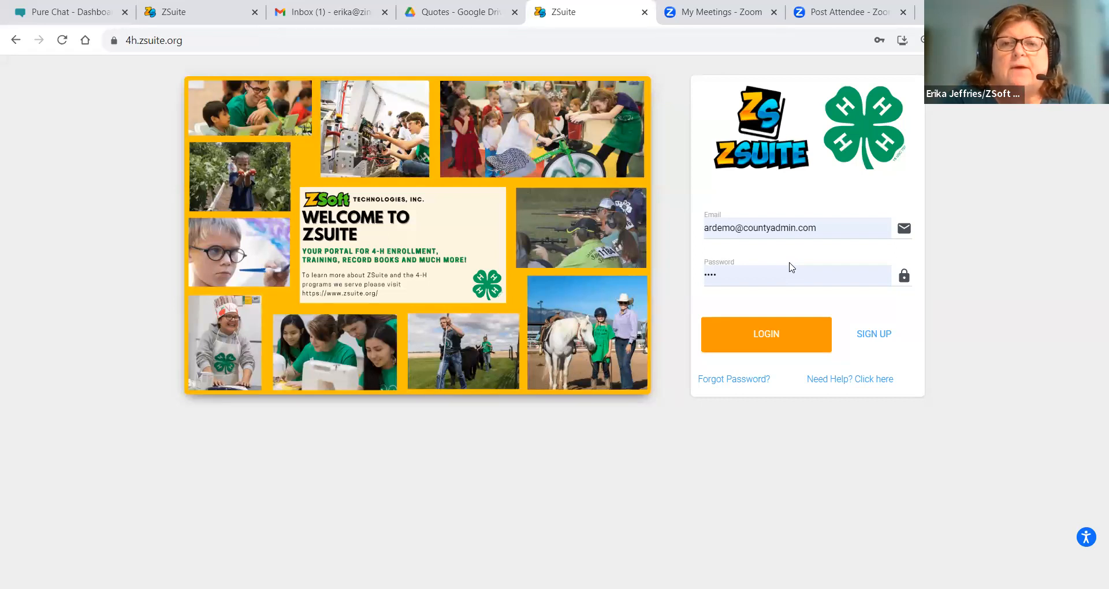
click(774, 336)
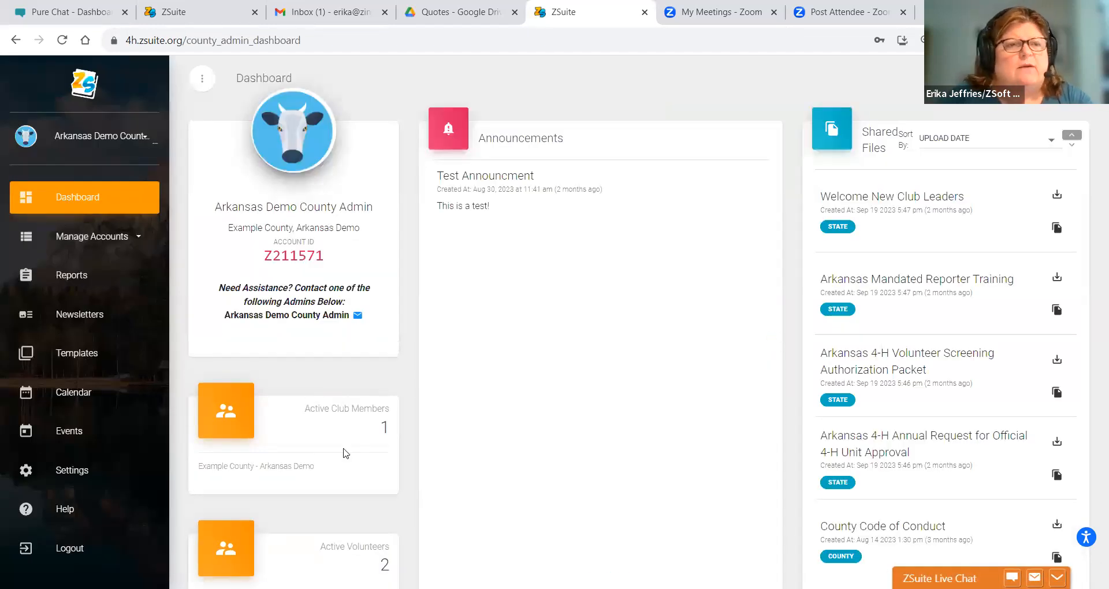
- In the Events list, show and then hide past events, and start a blank new event
click(79, 436)
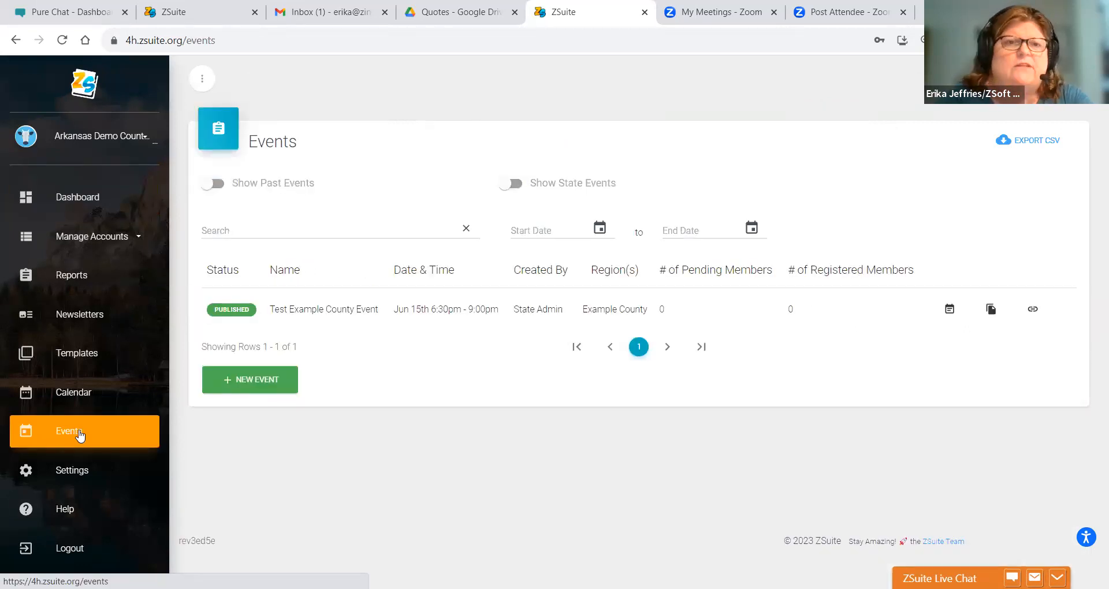
click(215, 183)
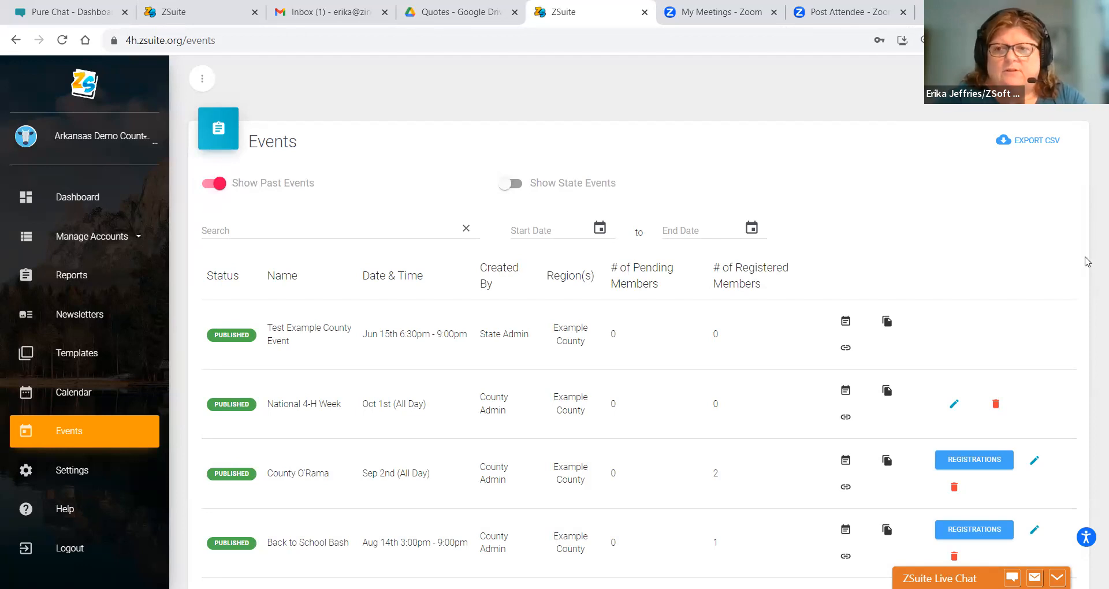
scroll(1086, 261, down, 4)
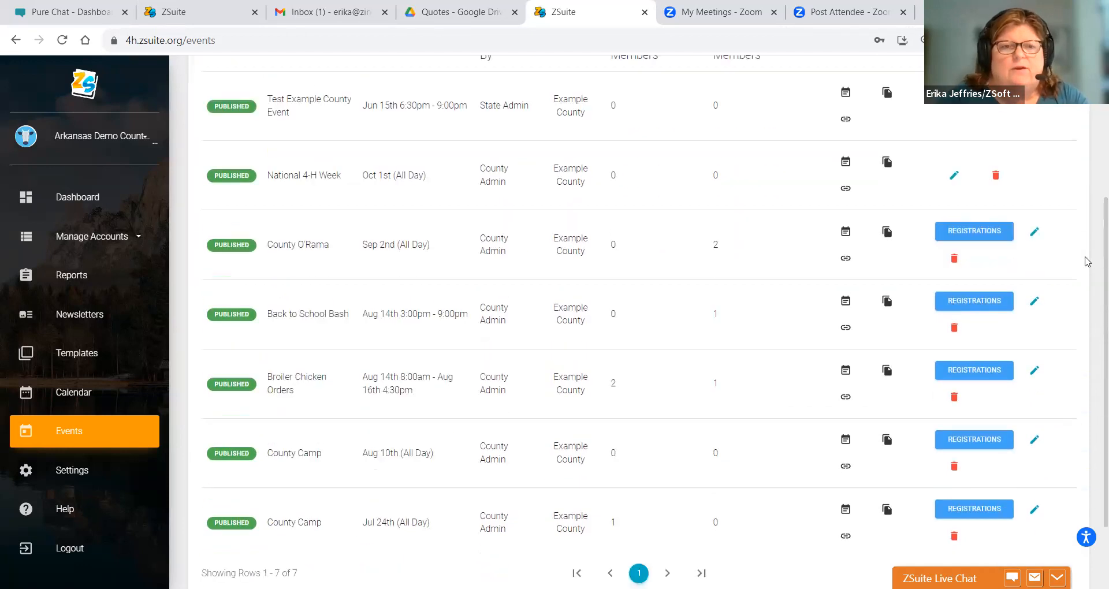
scroll(1086, 261, up, 4)
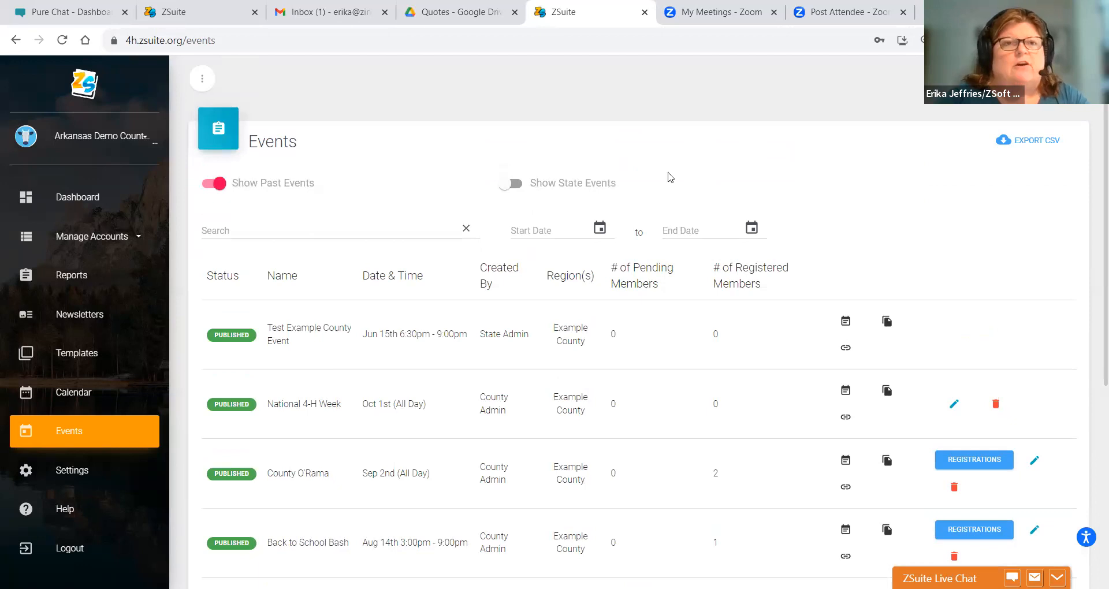
click(204, 189)
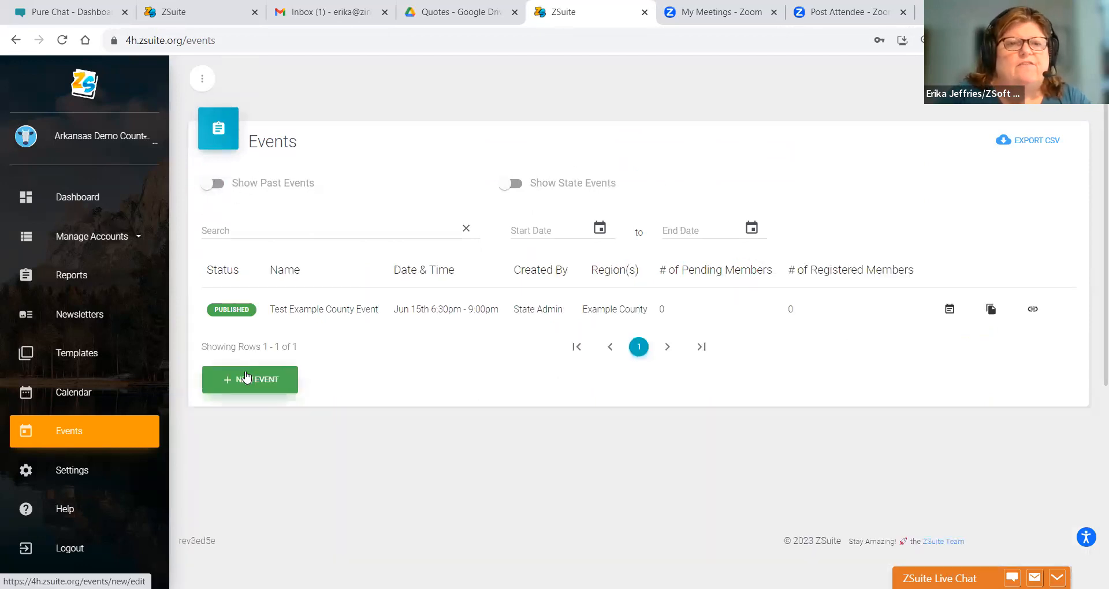
click(245, 378)
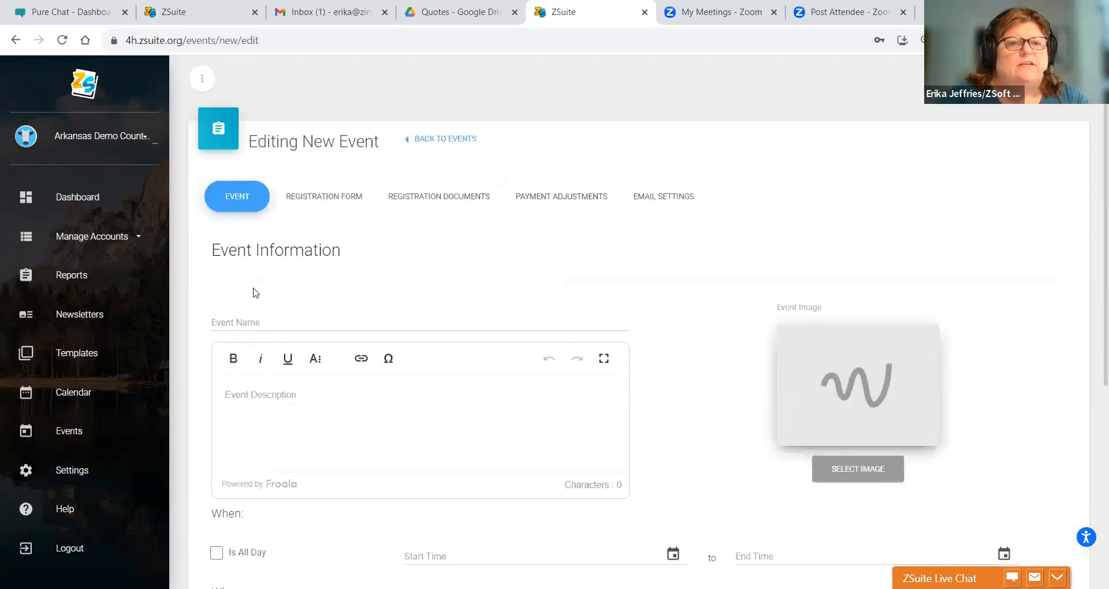
- Enter a test event name ending '- No Registration' and uncheck Registration is Required
click(228, 322)
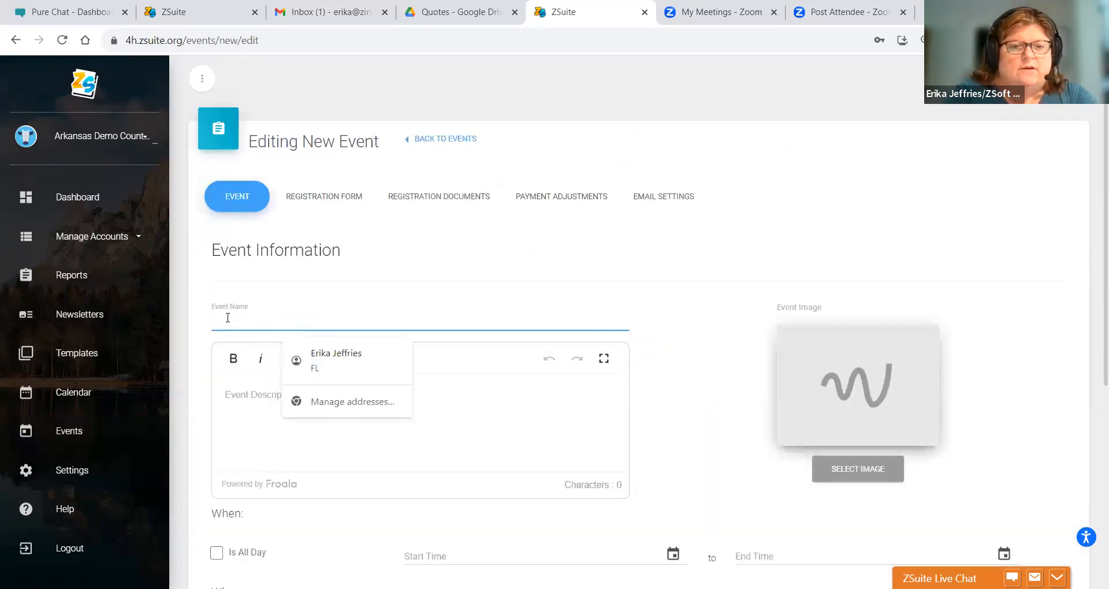
text(Erika Test Ev)
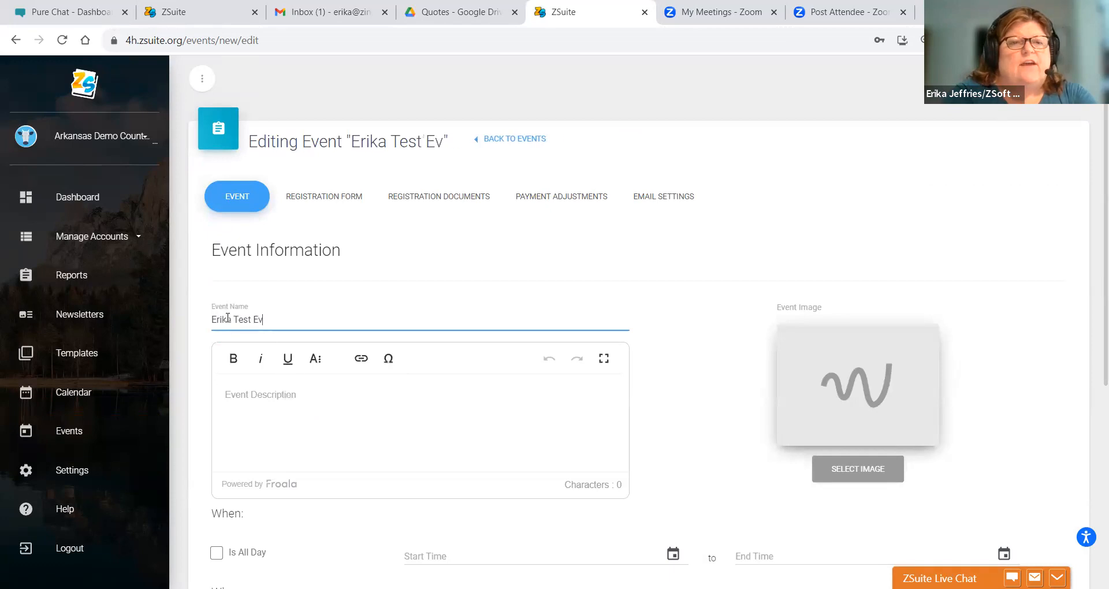
text(ent - Not)
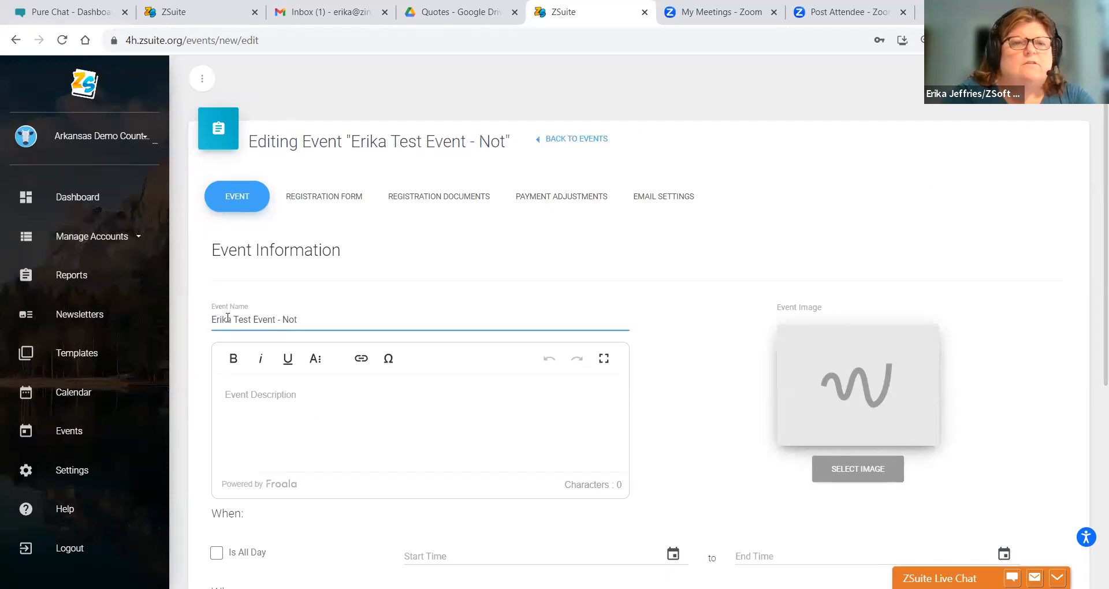
key(BackSpace)
text(Registr)
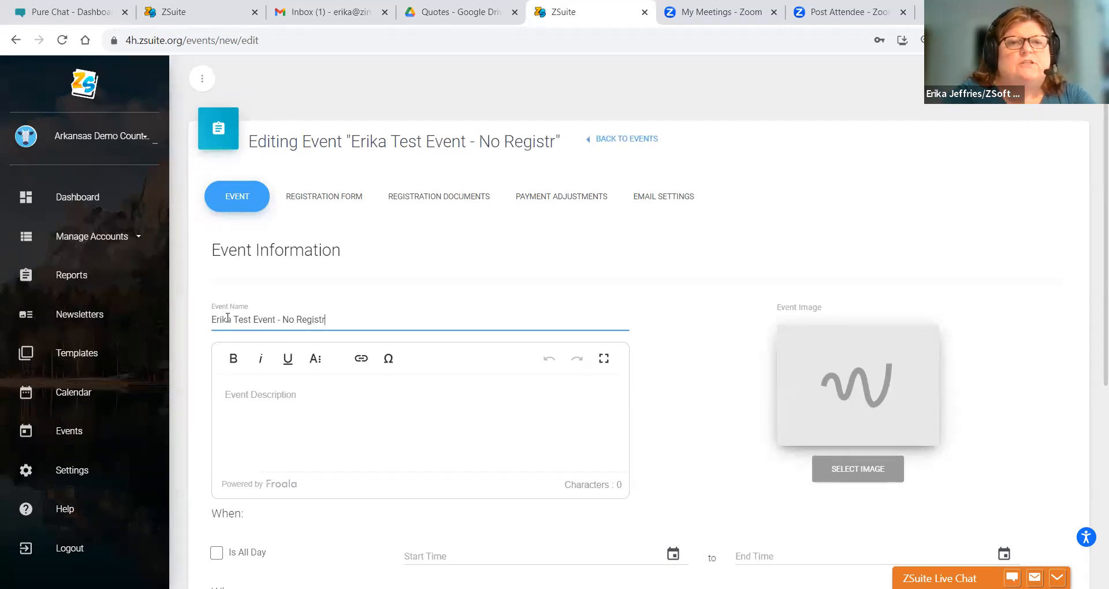
text(ation)
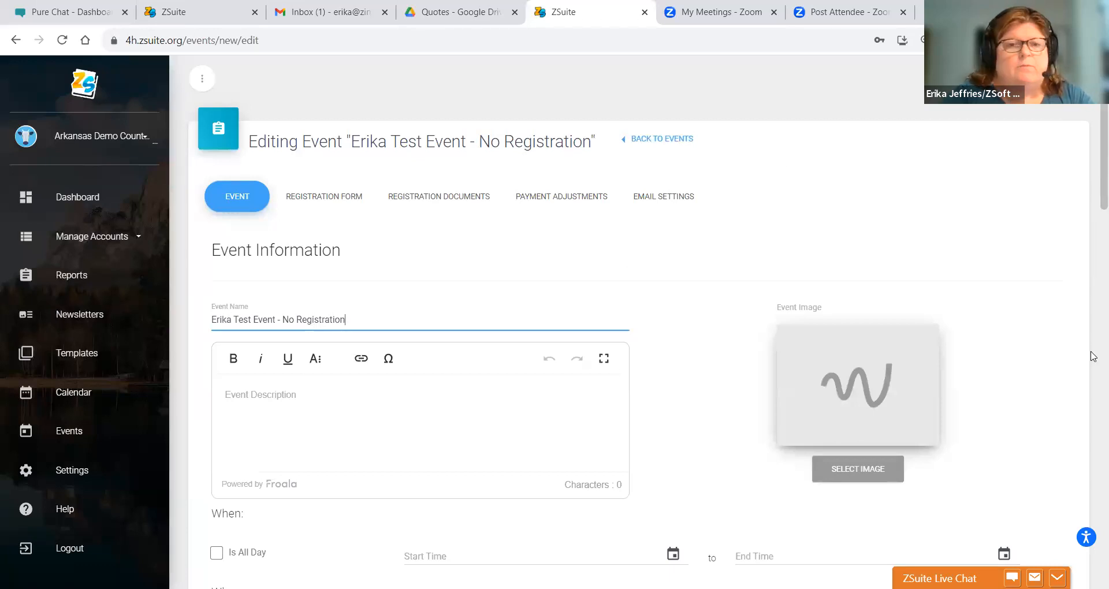
scroll(1092, 327, down, 8)
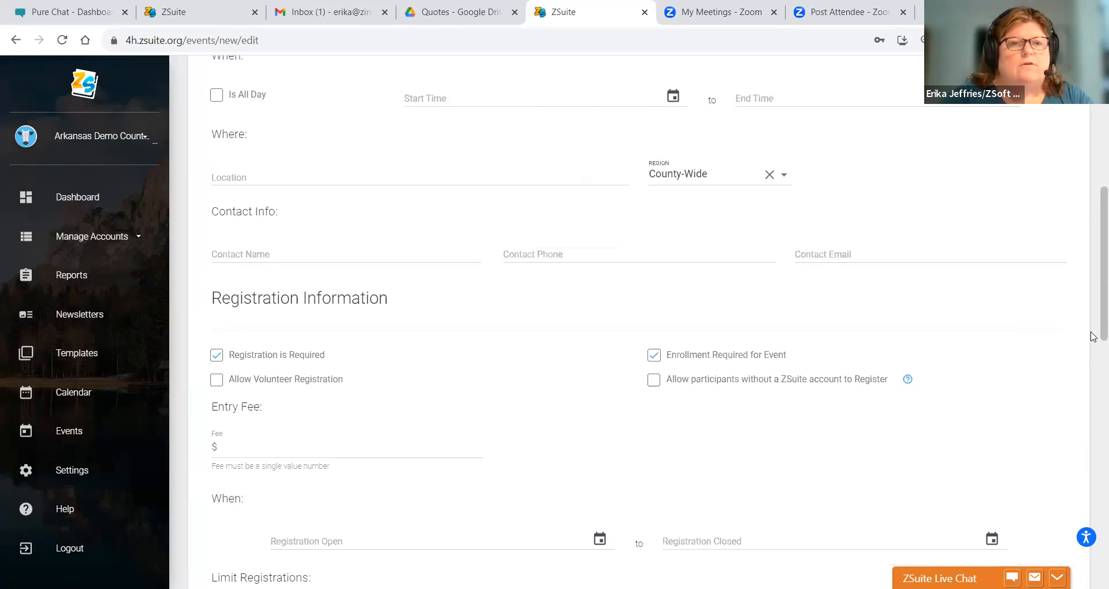
click(216, 355)
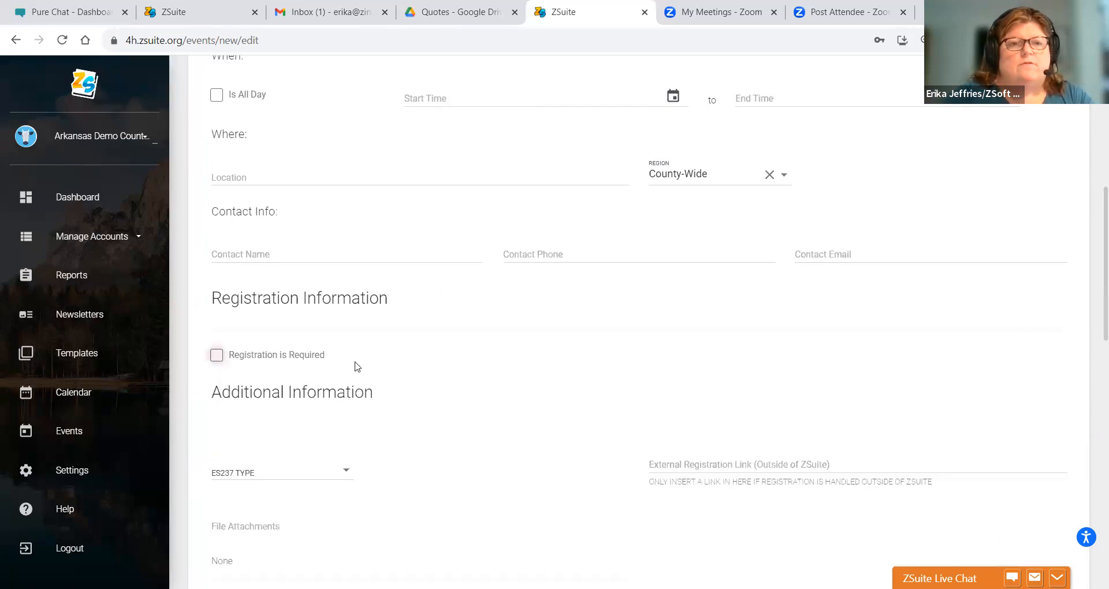
- Add '2023' to the start of the event name
scroll(1092, 249, up, 7)
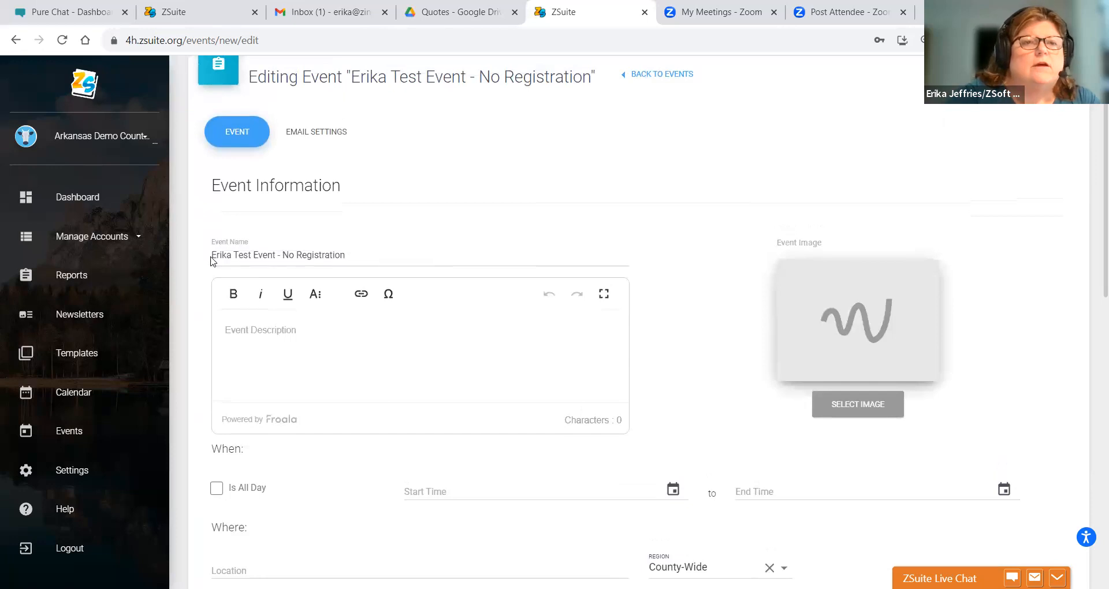
click(213, 256)
text(202)
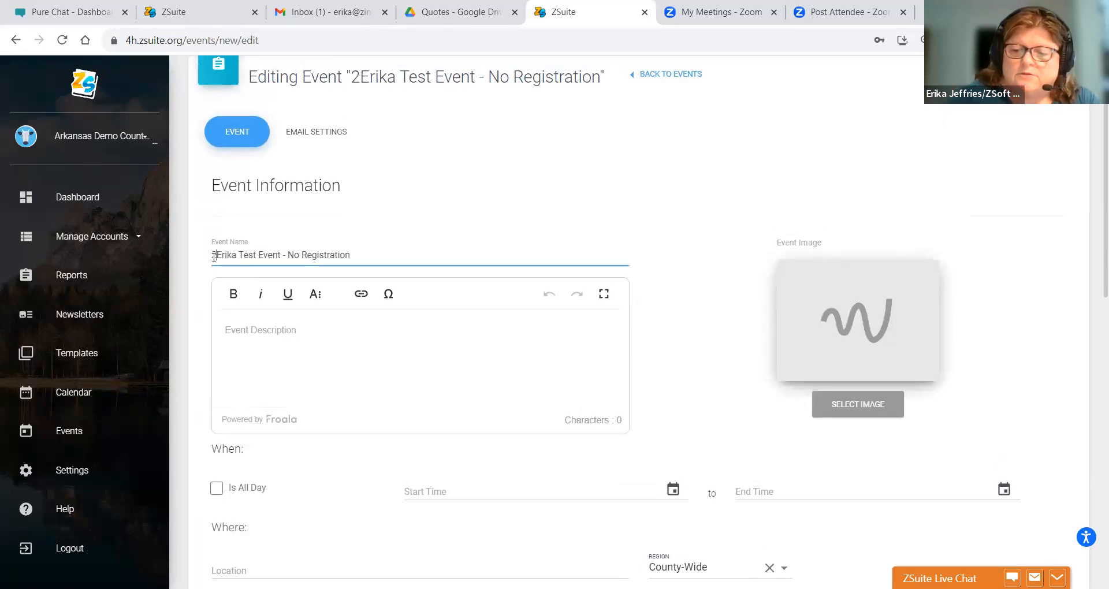
text(3)
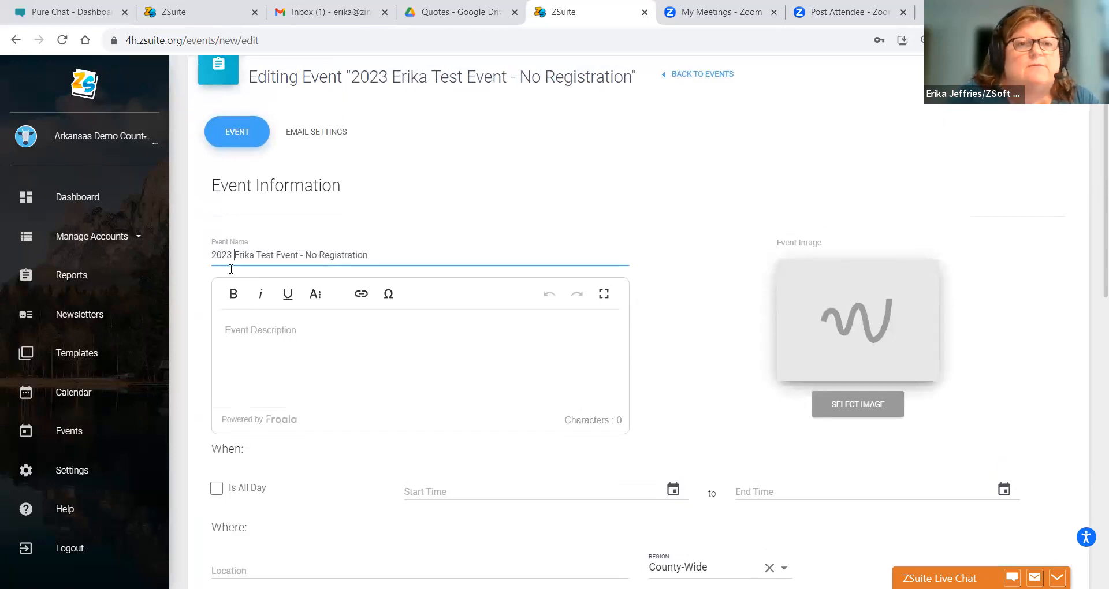
click(251, 332)
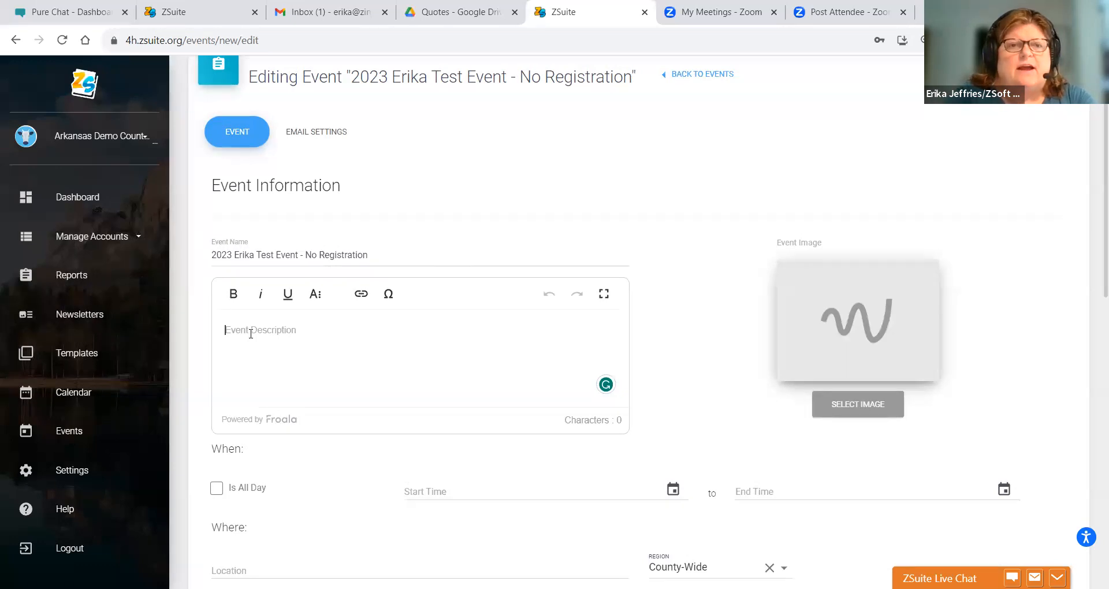
- Type the bold description 'Describe the "Event" - non-registration event - describe who this event is for (audience)'
click(315, 295)
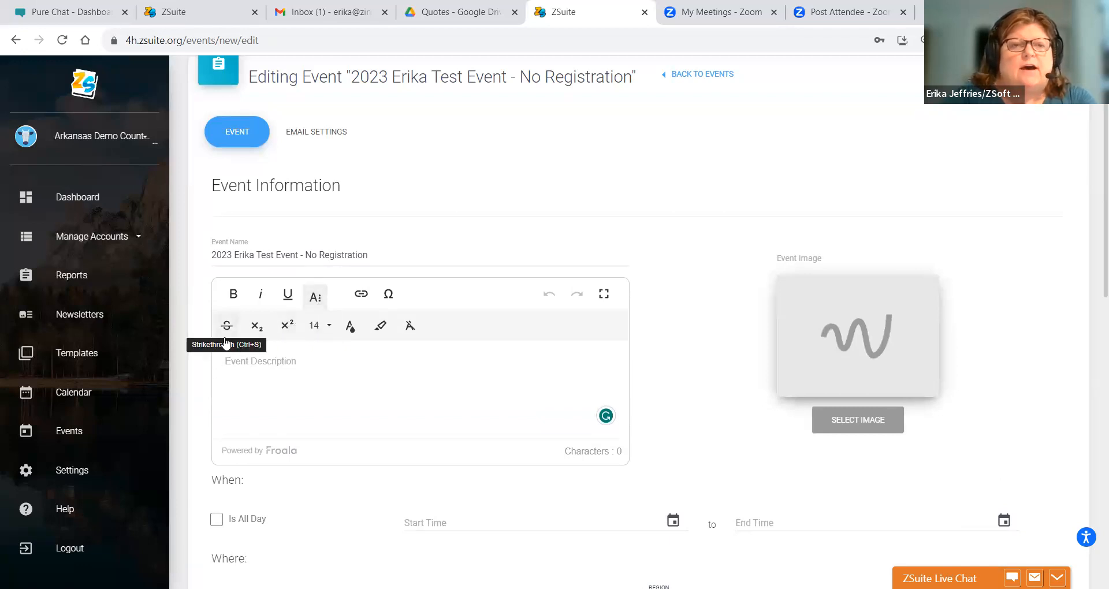
click(322, 307)
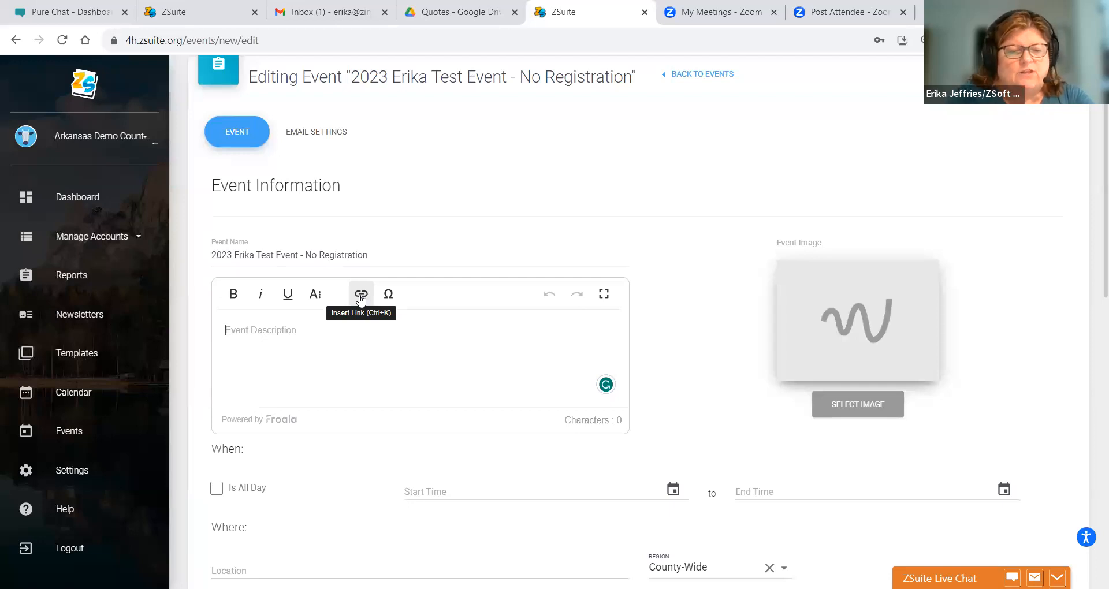
key(ctrl+b)
text(Describe the "Event" - non-registration event - ds)
key(BackSpace)
text(escribe )
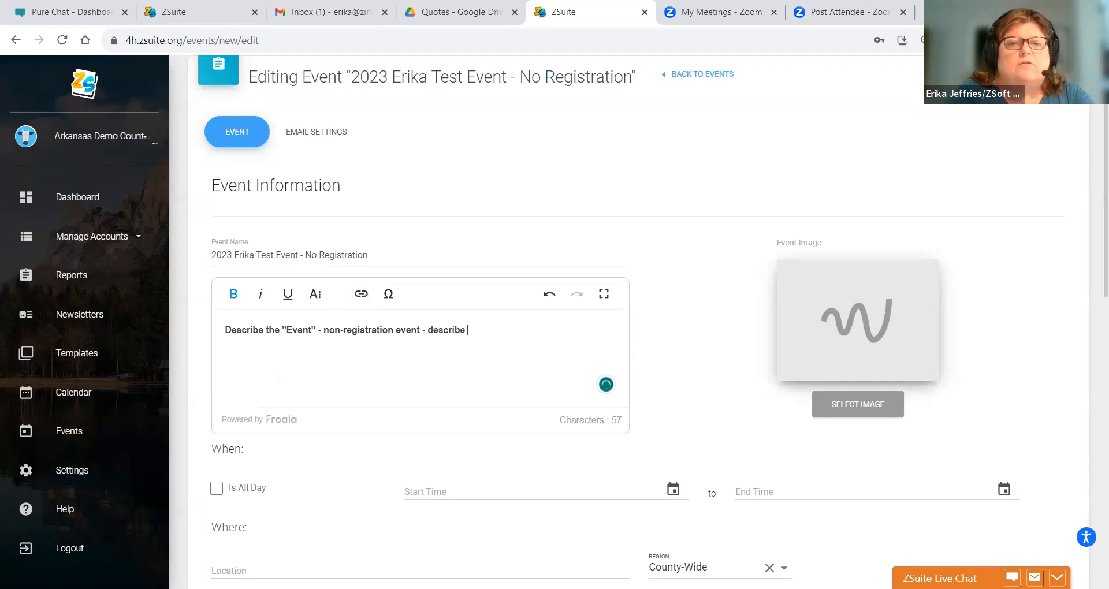
text(who this tvent is for)
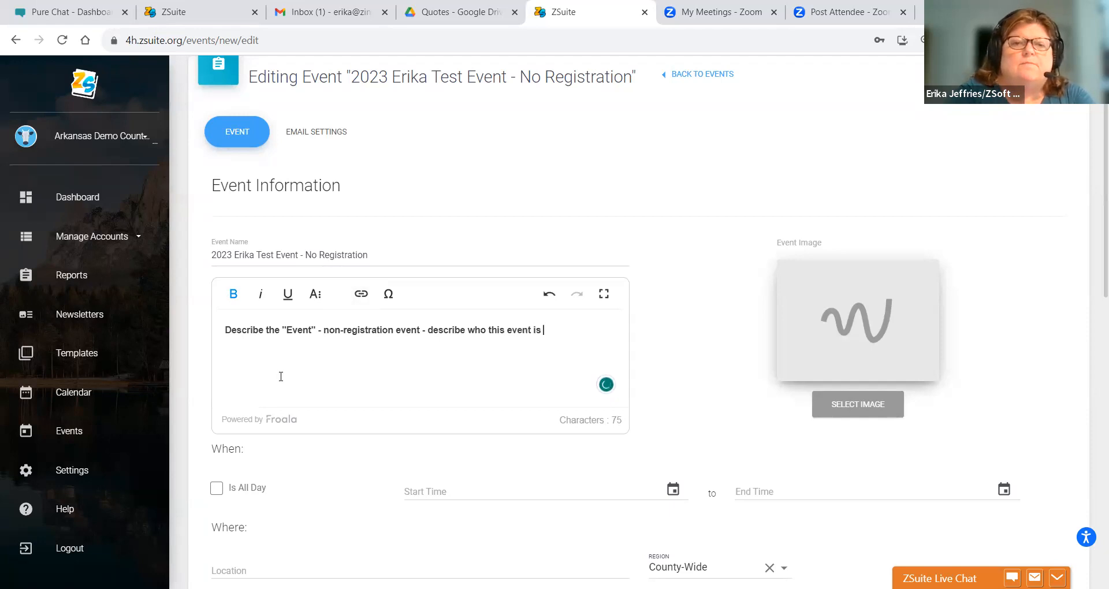
text( (audience).)
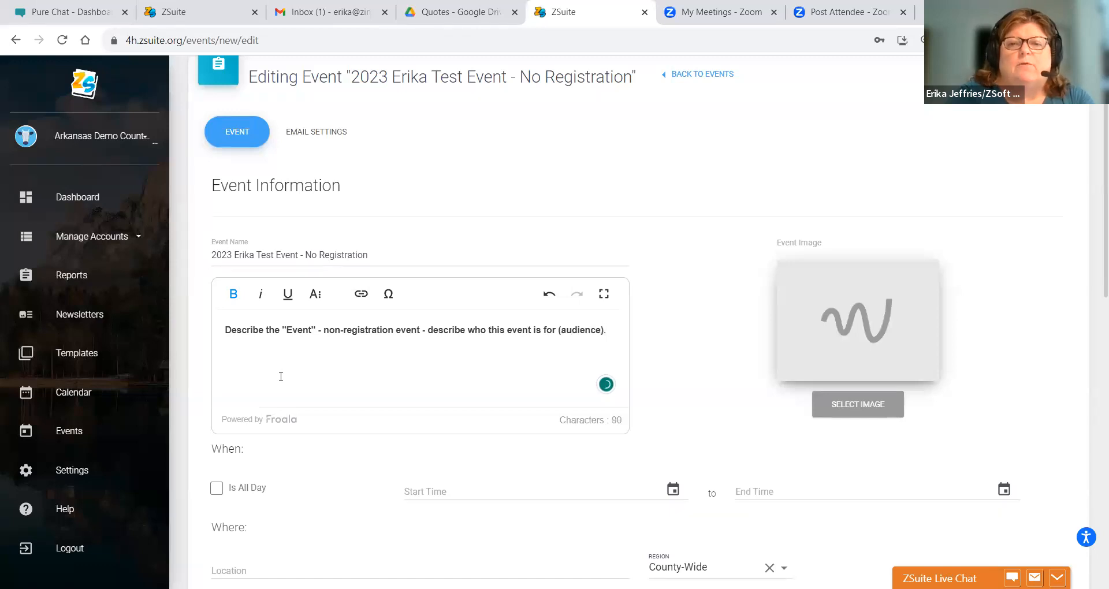
- Choose the 4-H Club Meeting picture from the Pictures folder as the event image
click(850, 413)
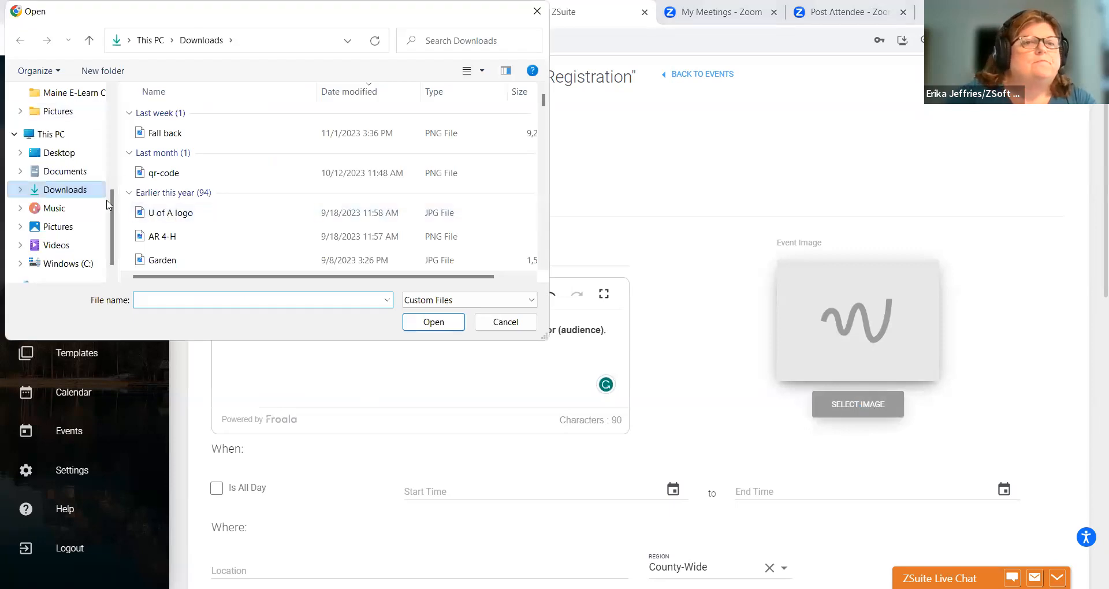
scroll(116, 191, up, 5)
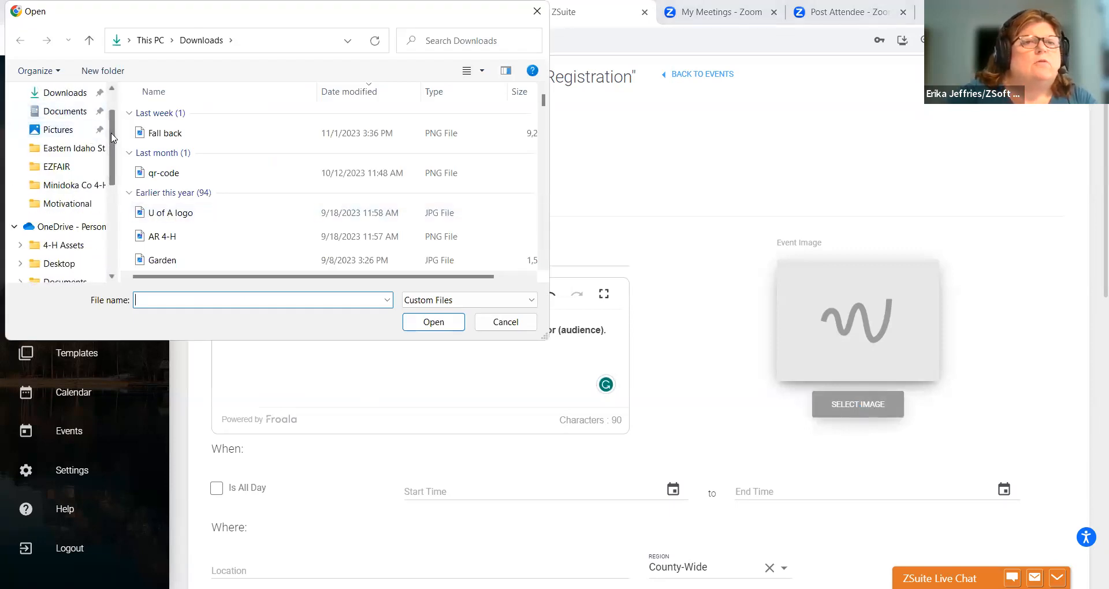
scroll(110, 106, up, 2)
scroll(114, 161, down, 2)
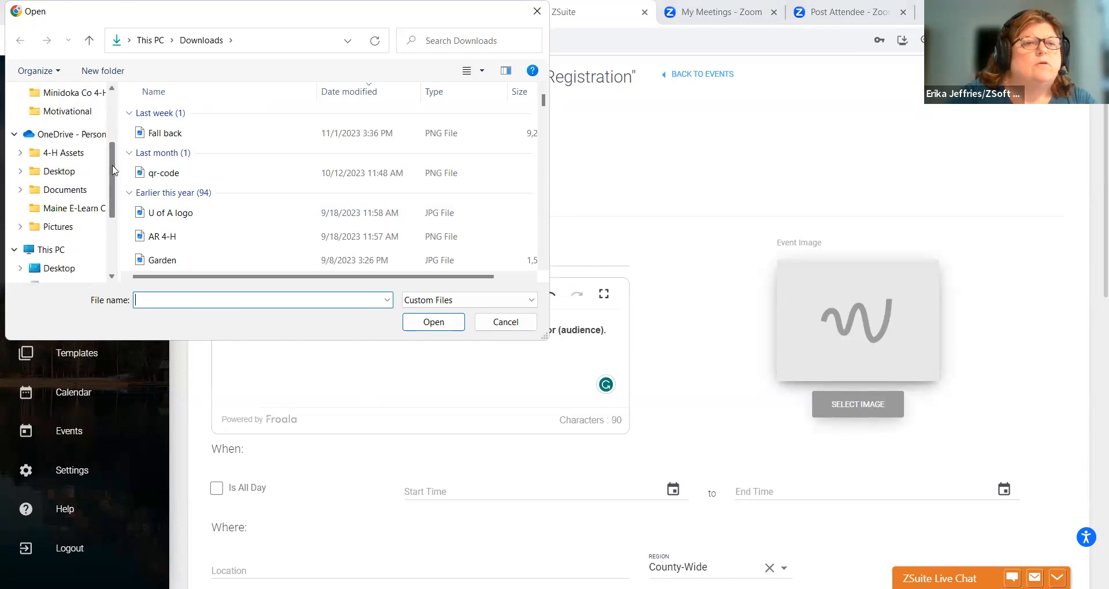
scroll(114, 170, down, 2)
scroll(113, 174, up, 2)
drag(112, 173, 112, 166)
scroll(112, 165, down, 3)
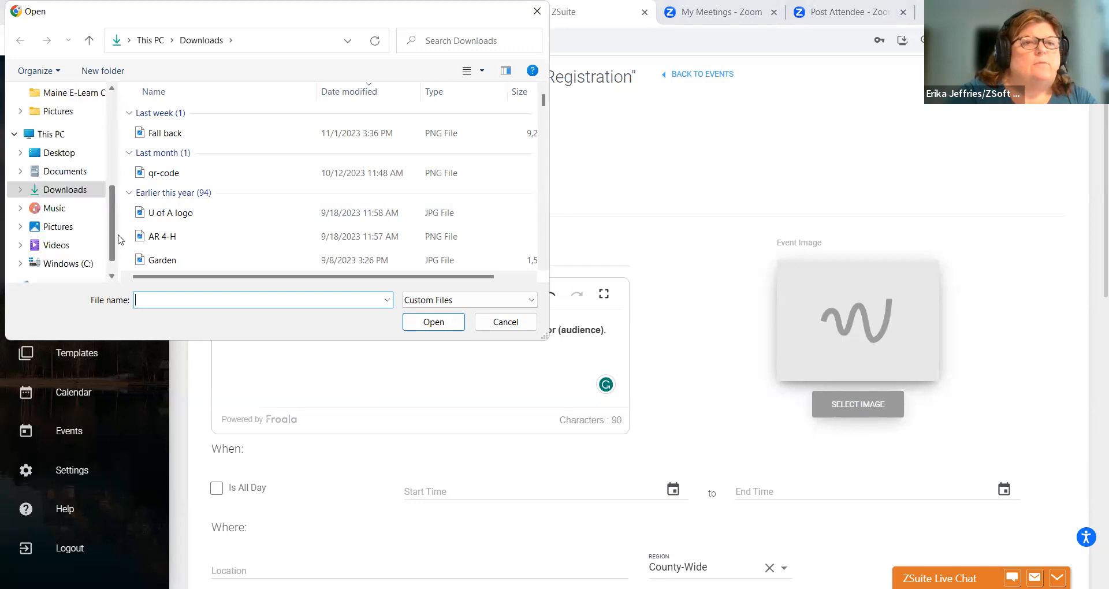
click(55, 208)
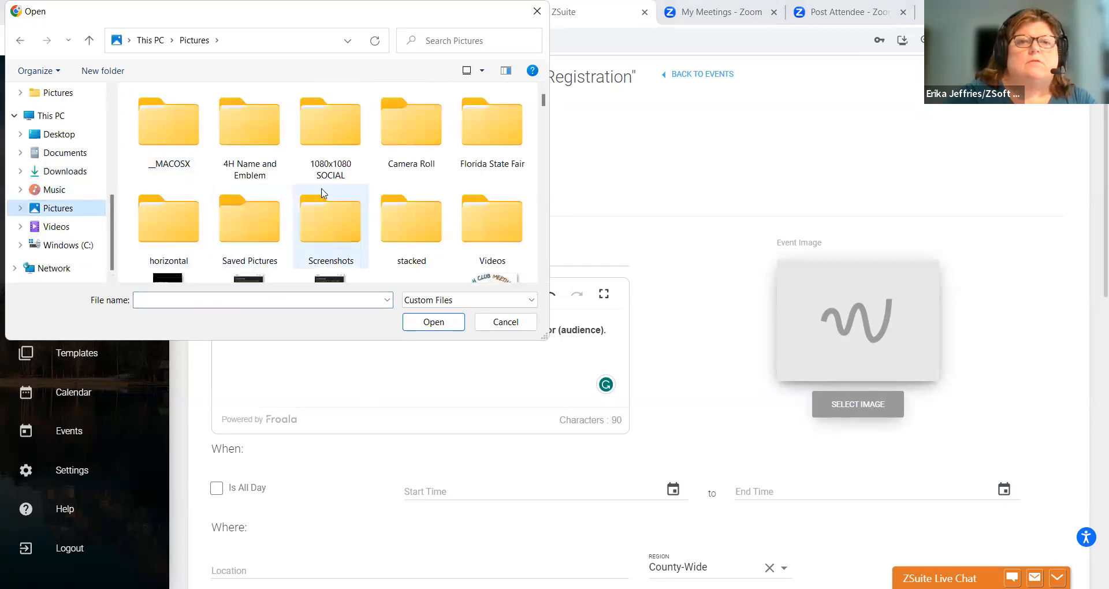
drag(543, 103, 546, 118)
click(507, 131)
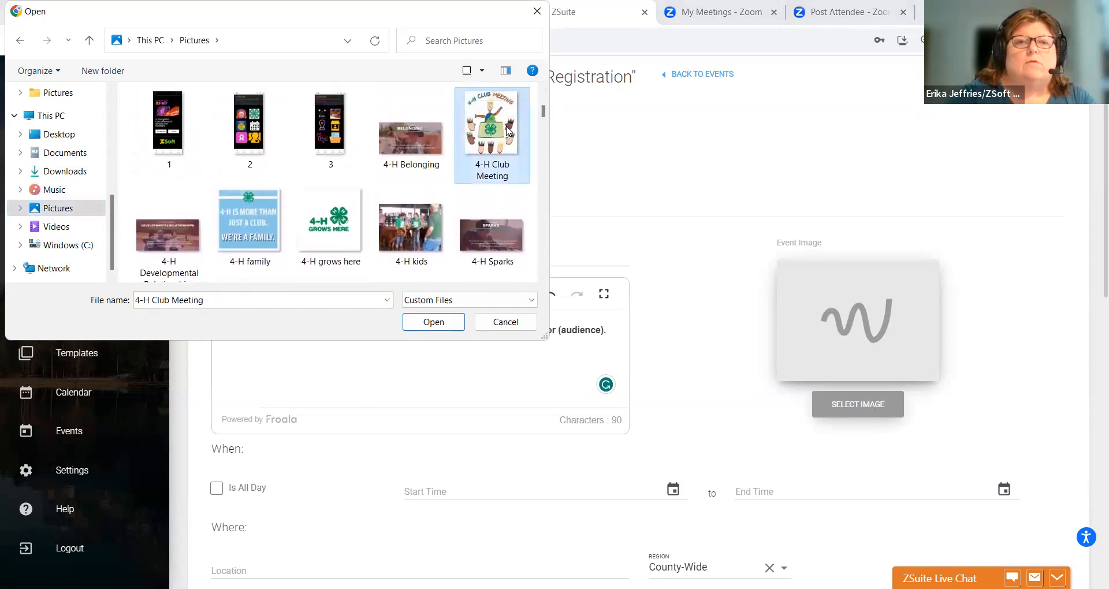
click(446, 325)
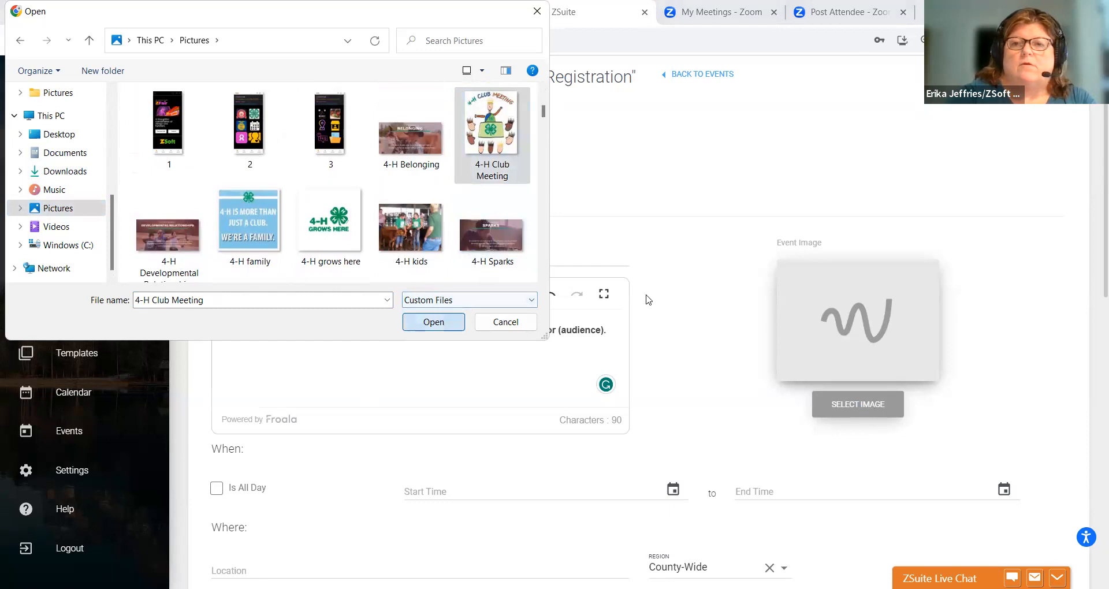
scroll(1091, 250, down, 2)
click(296, 273)
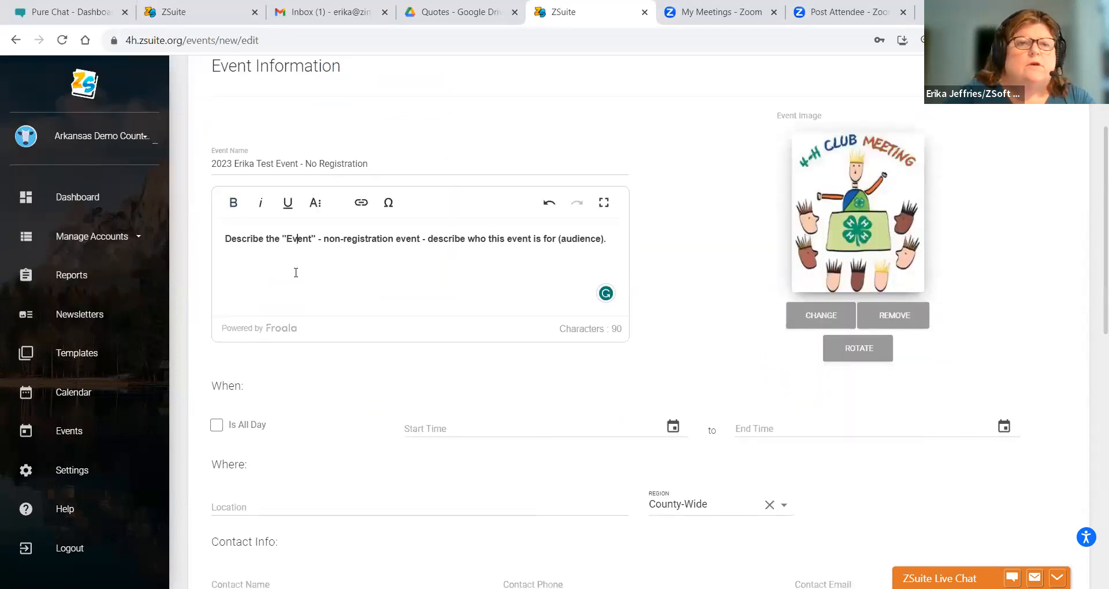
- Add -Who, -When, -Where, -What and -Why lines below the description
click(608, 244)
key(Return)
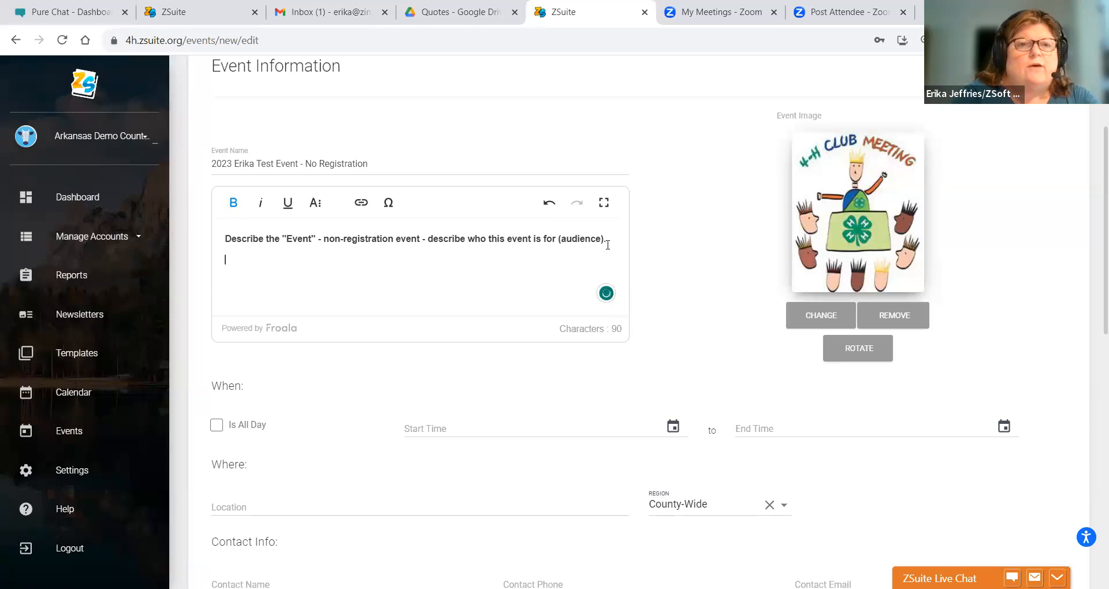
text(Wh)
key(BackSpace)
key(BackSpace)
key(BackSpace)
text(4)
key(BackSpace)
key(Return)
key(Return)
click(315, 202)
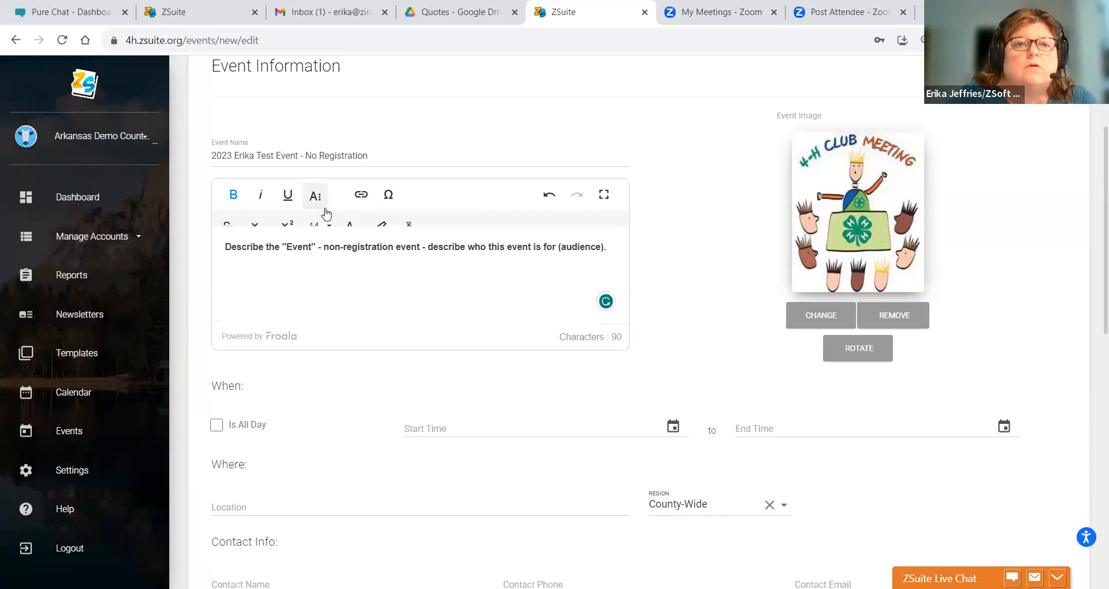
text(- )
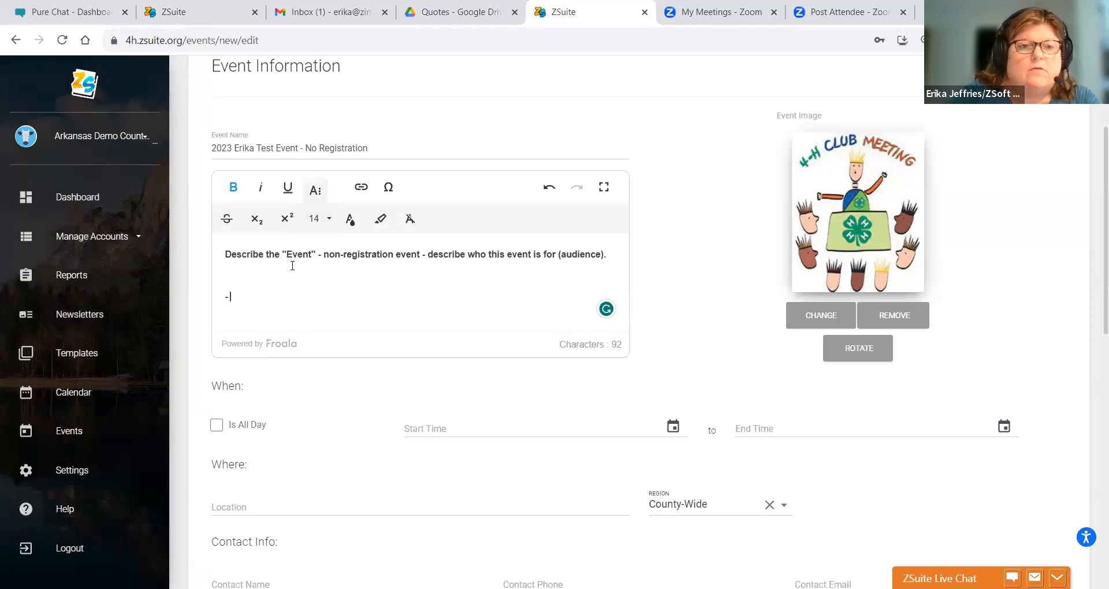
text(Who)
key(Return)
text(-When)
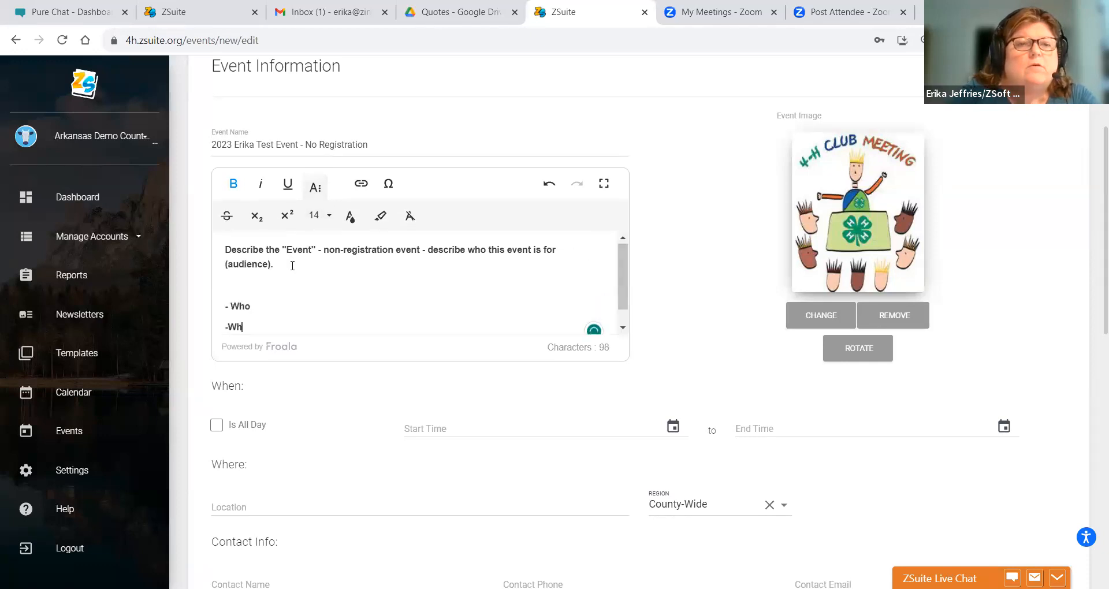
key(Return)
text(-Where)
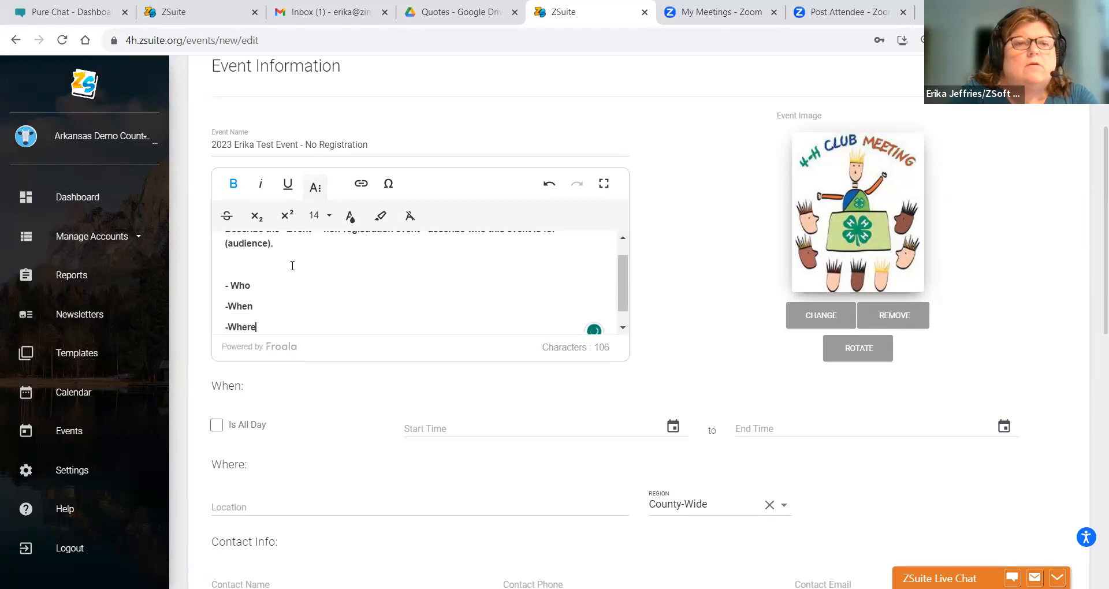
key(Return)
text(-What)
key(Return)
text(-)
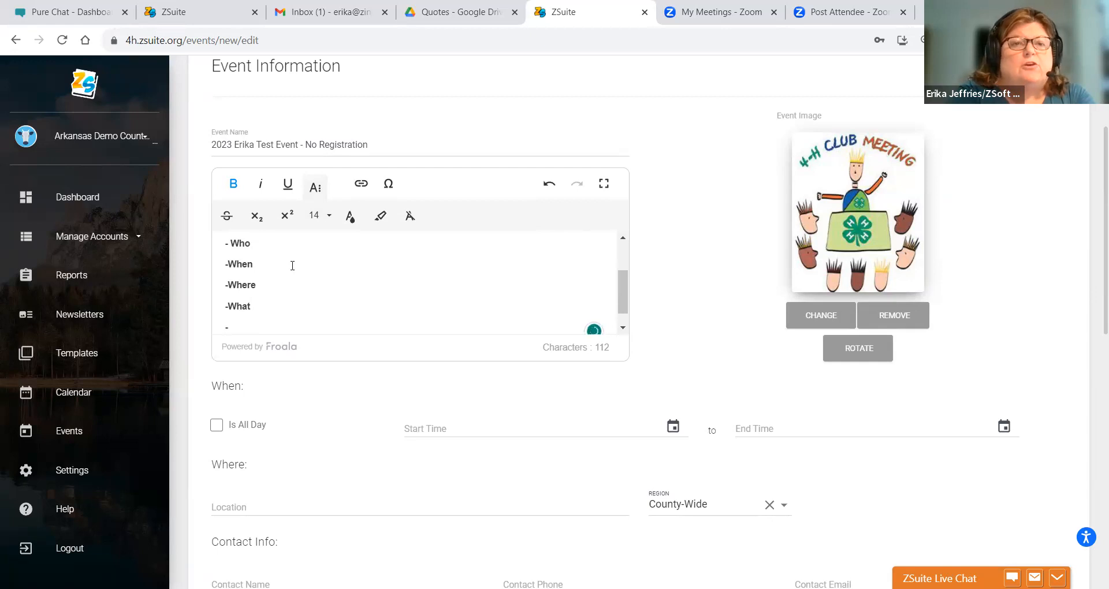
text(Why)
key(BackSpace)
key(BackSpace)
key(BackSpace)
click(249, 324)
text(Why)
key(Return)
text(-Who)
key(BackSpace)
key(BackSpace)
key(BackSpace)
text(How)
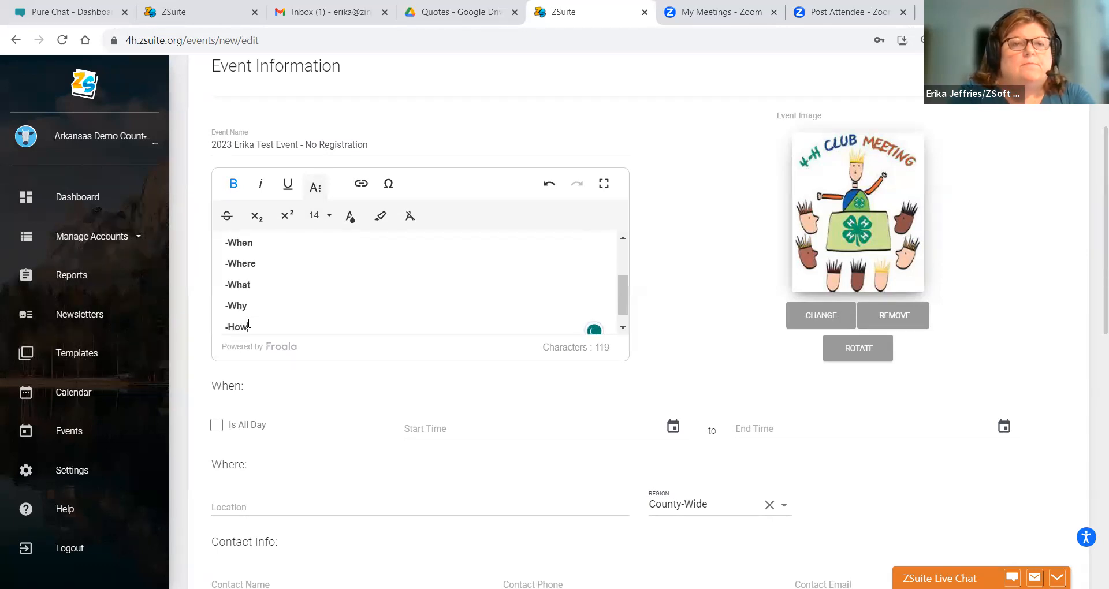
key(Return)
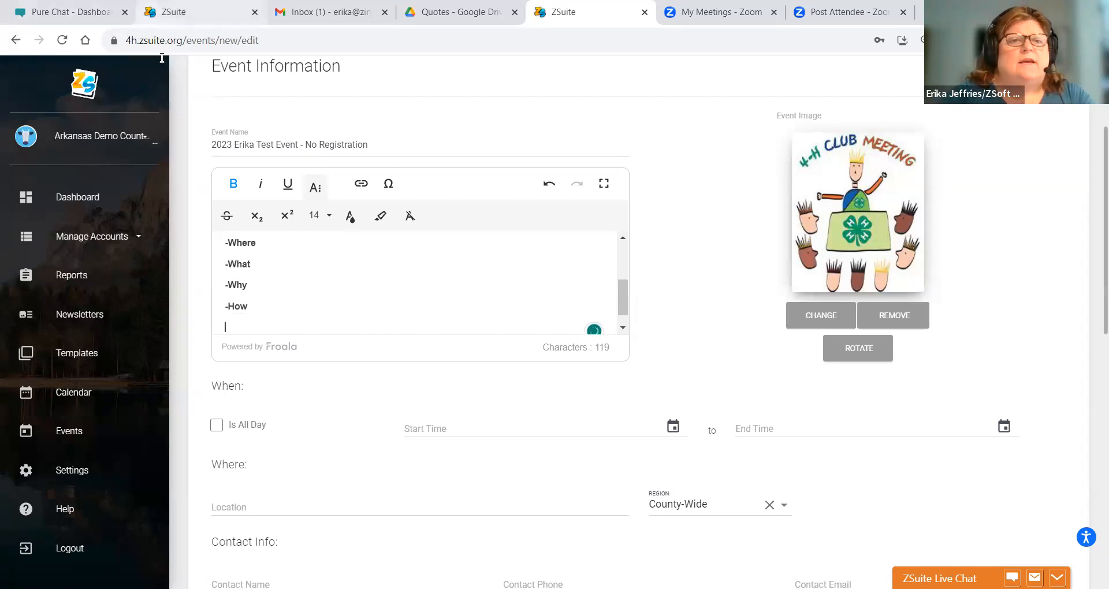
text(htt[s)
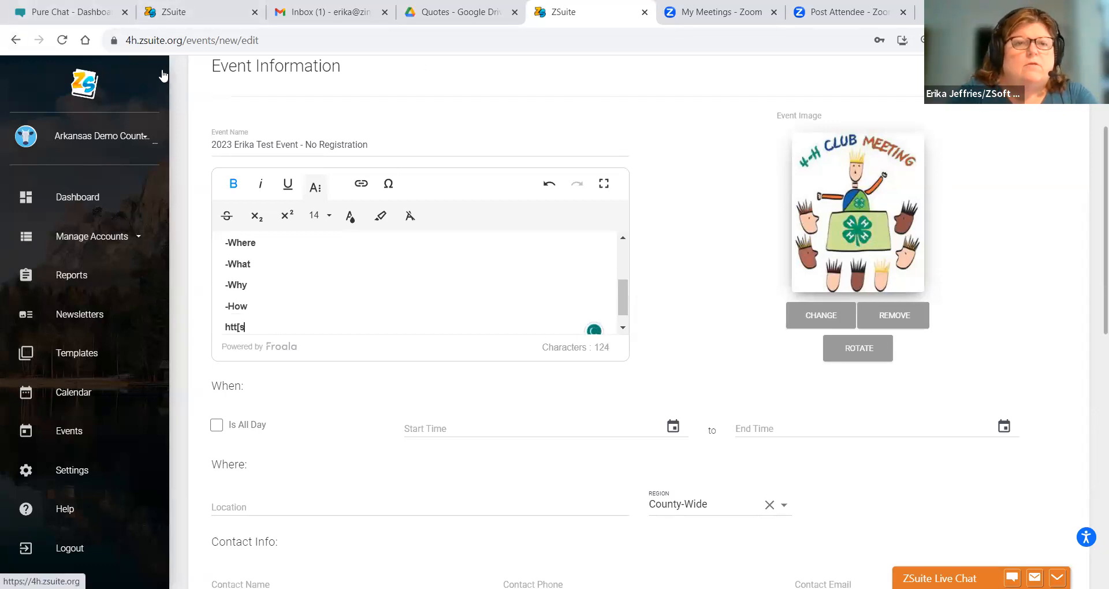
key(BackSpace)
key(BackSpace)
text(ps://4h.zsuite.org)
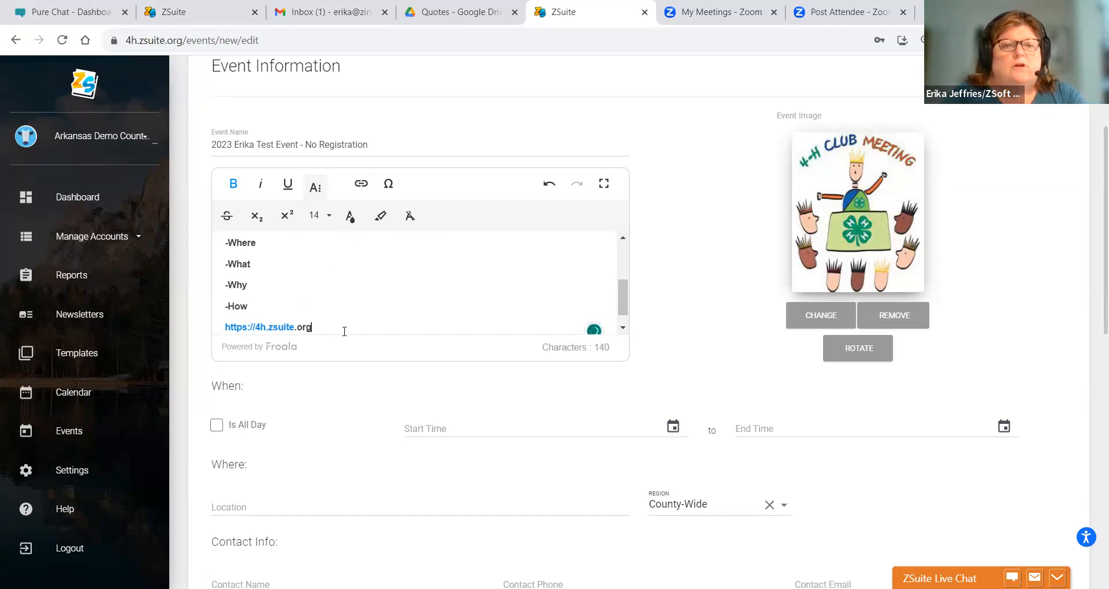
drag(314, 325, 228, 321)
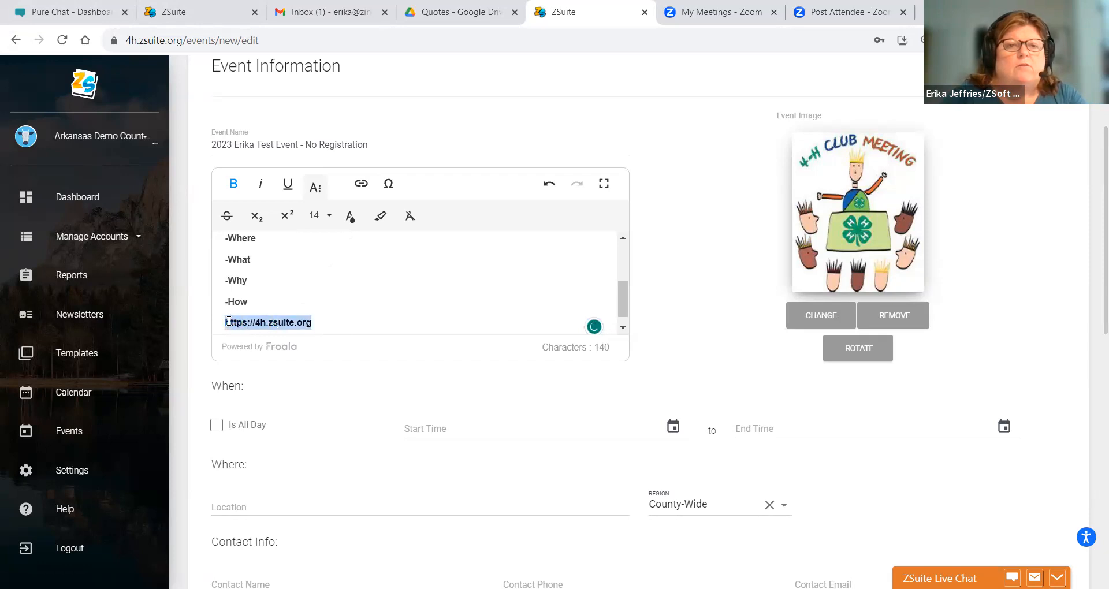
click(361, 183)
click(390, 266)
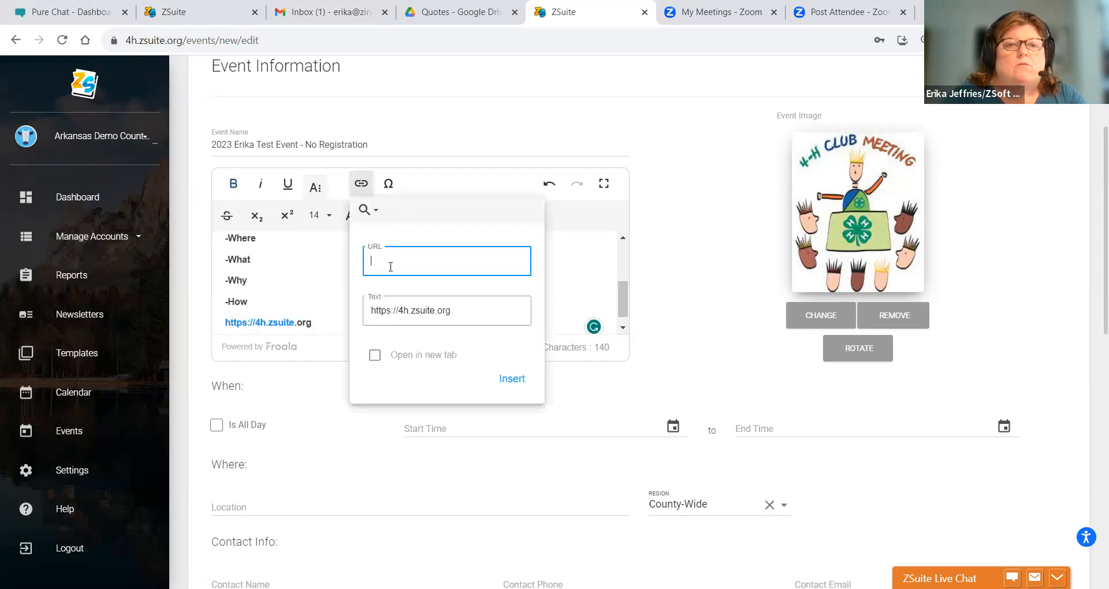
text(http)
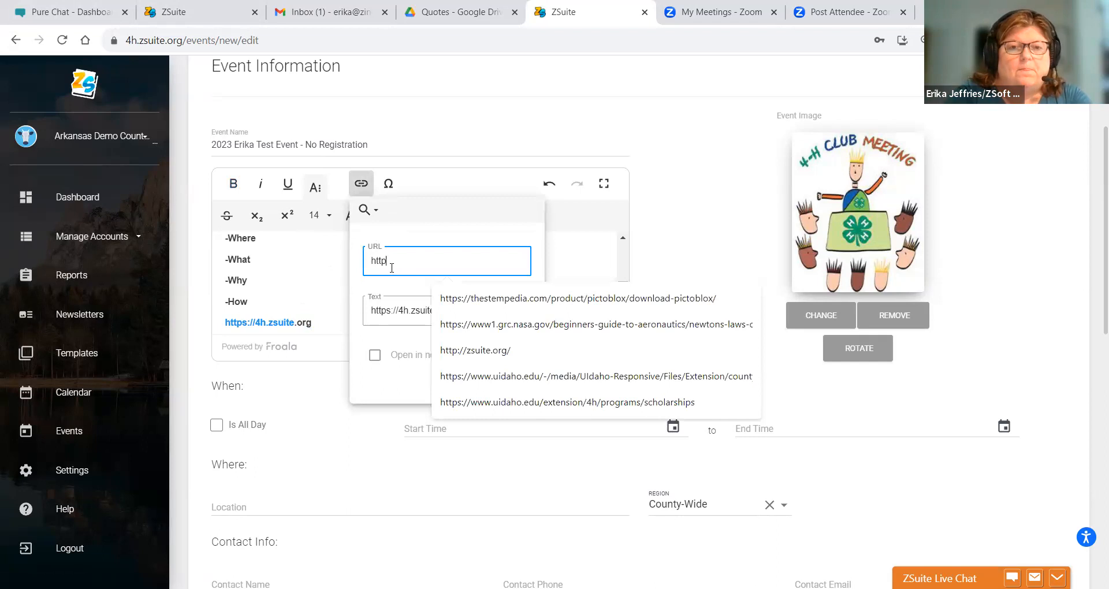
text(s://4h.)
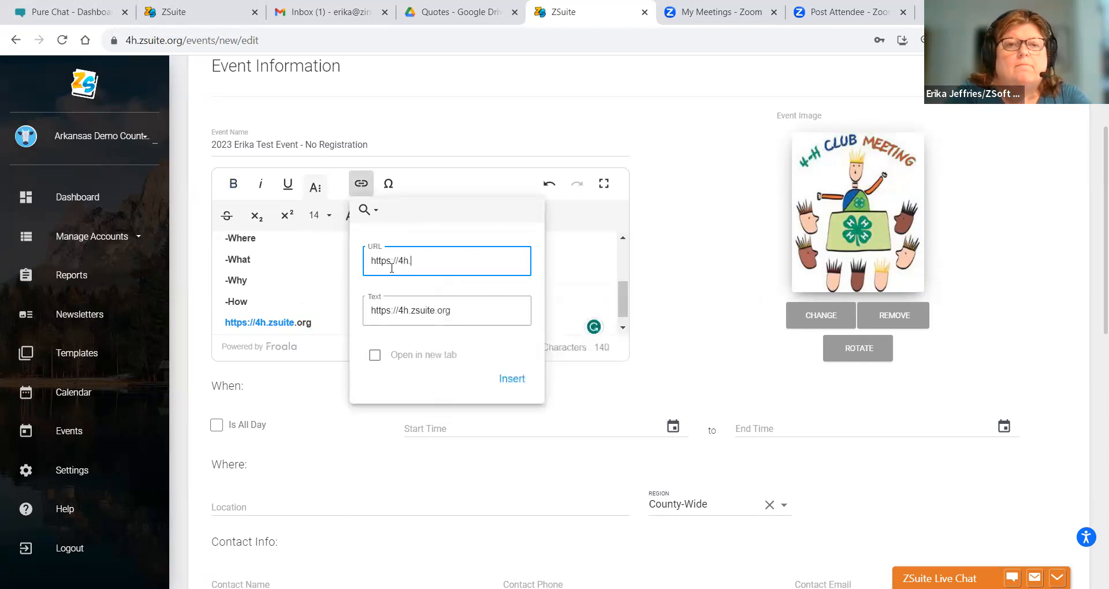
text(zsuite.org)
key(Return)
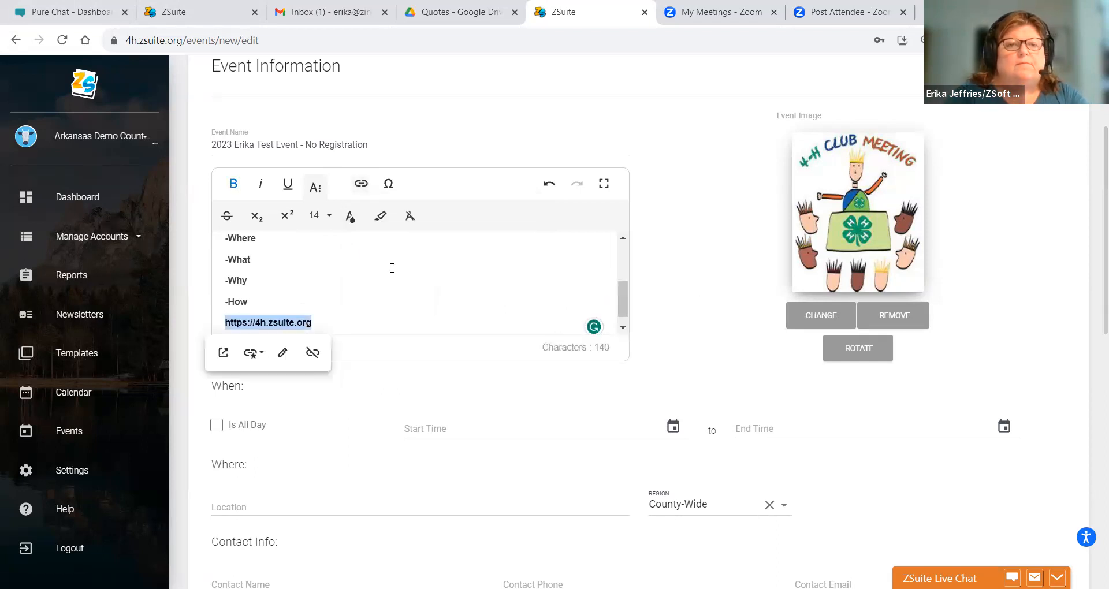
click(415, 328)
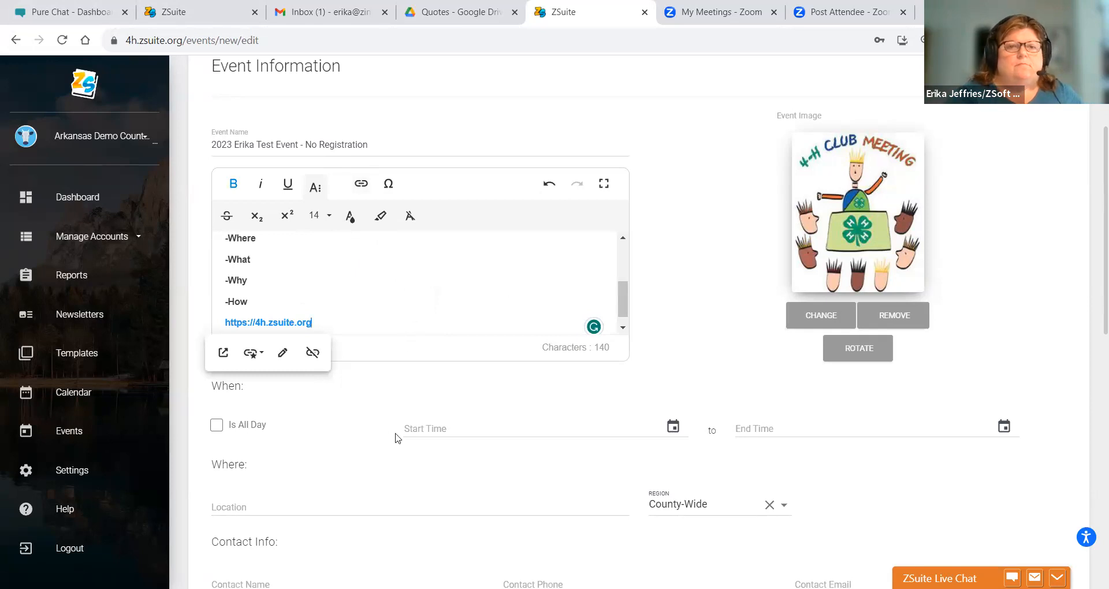
click(373, 413)
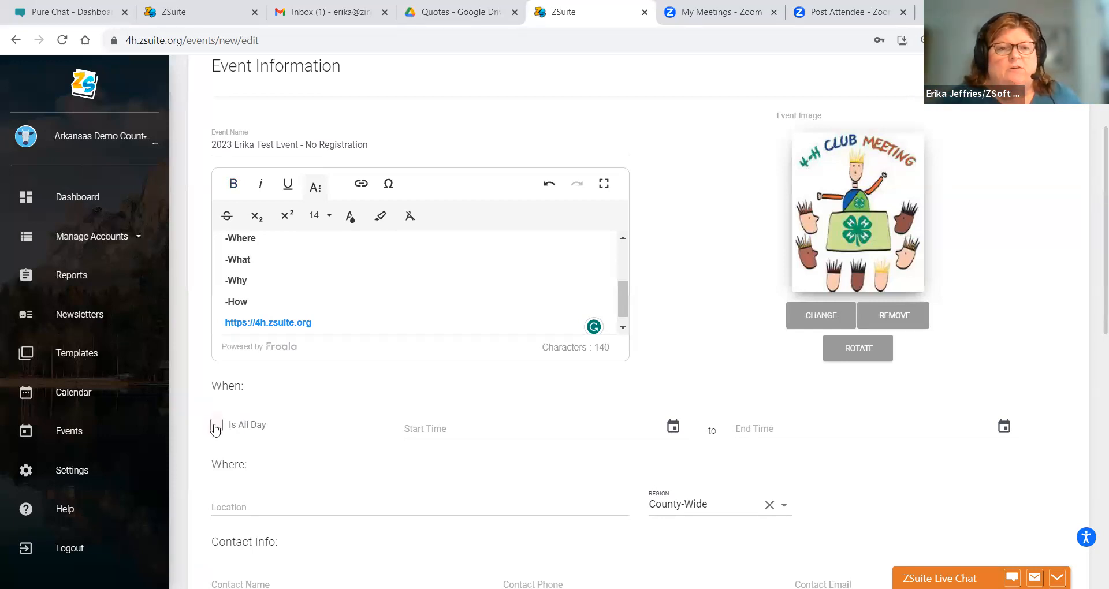
- Pick Nov 6, 2023 with a 6:00 PM time in the start date picker
click(673, 428)
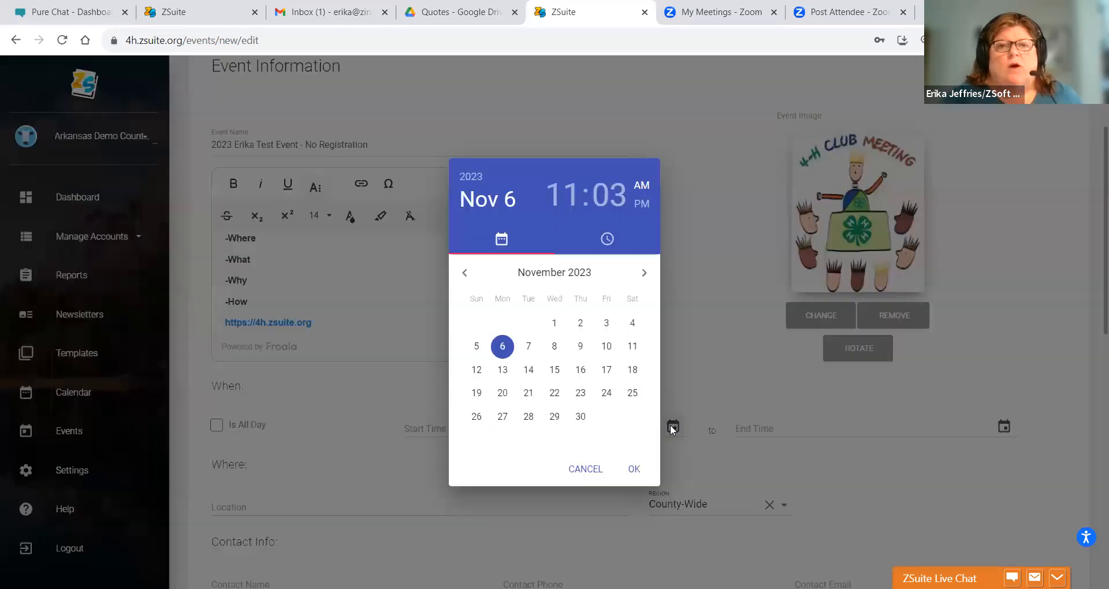
right_click(498, 351)
right_click(497, 351)
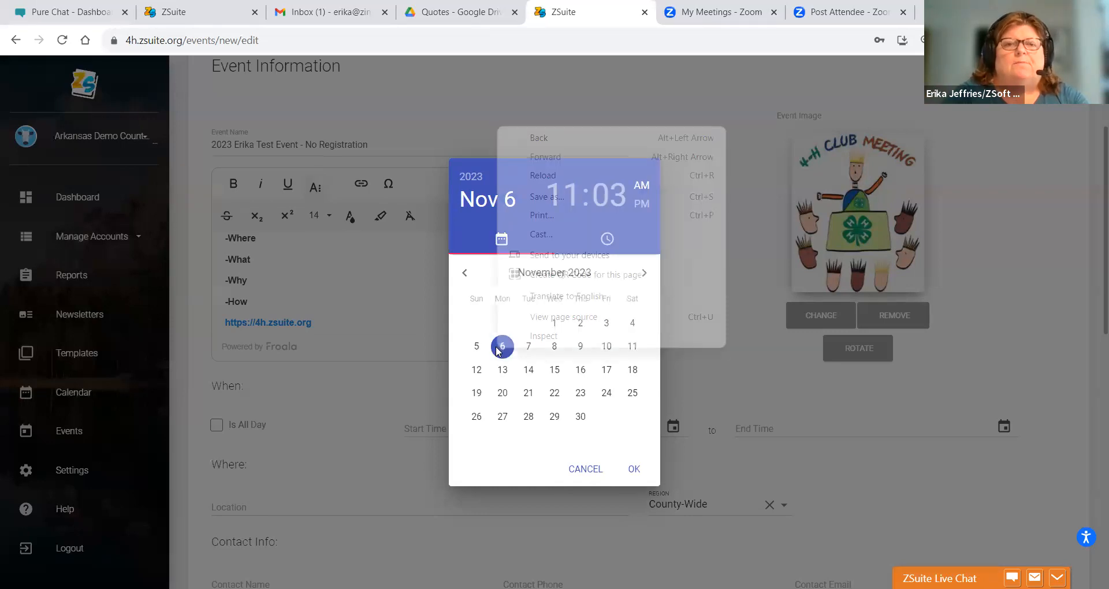
right_click(497, 351)
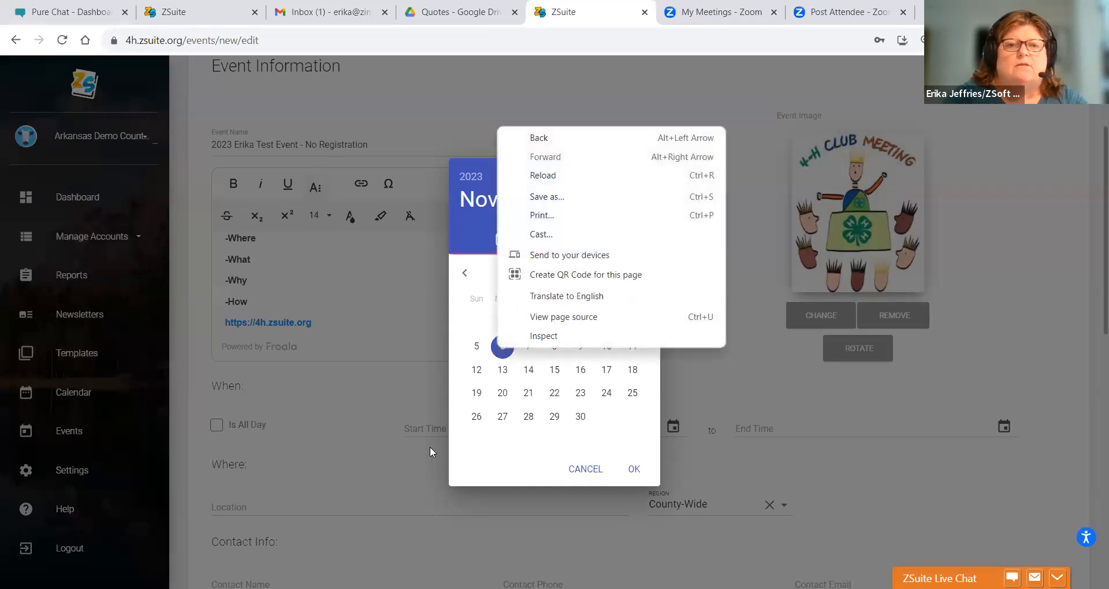
click(500, 355)
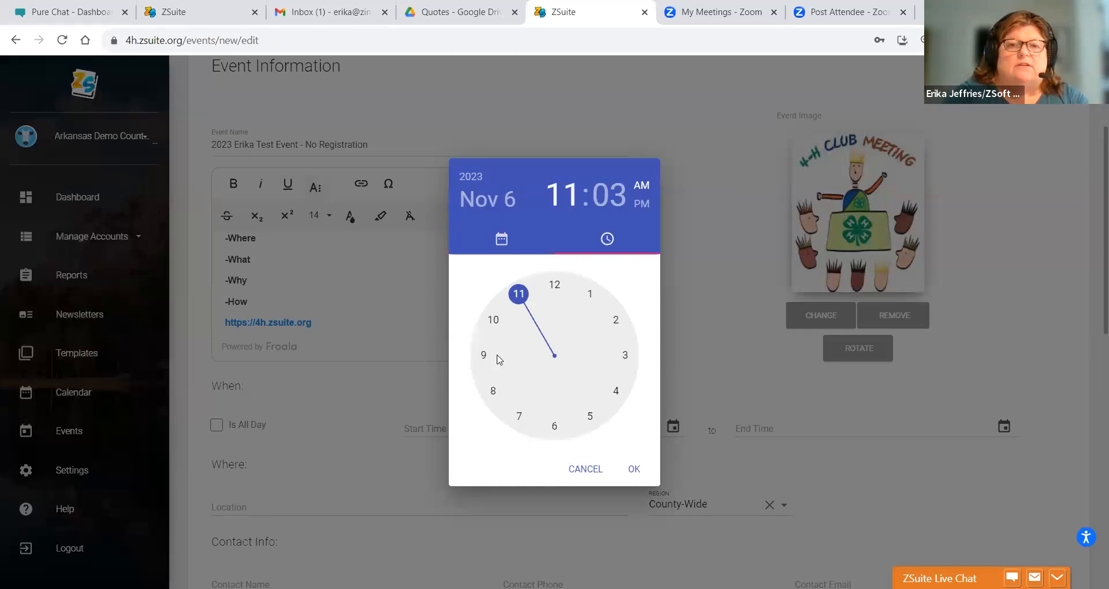
click(554, 428)
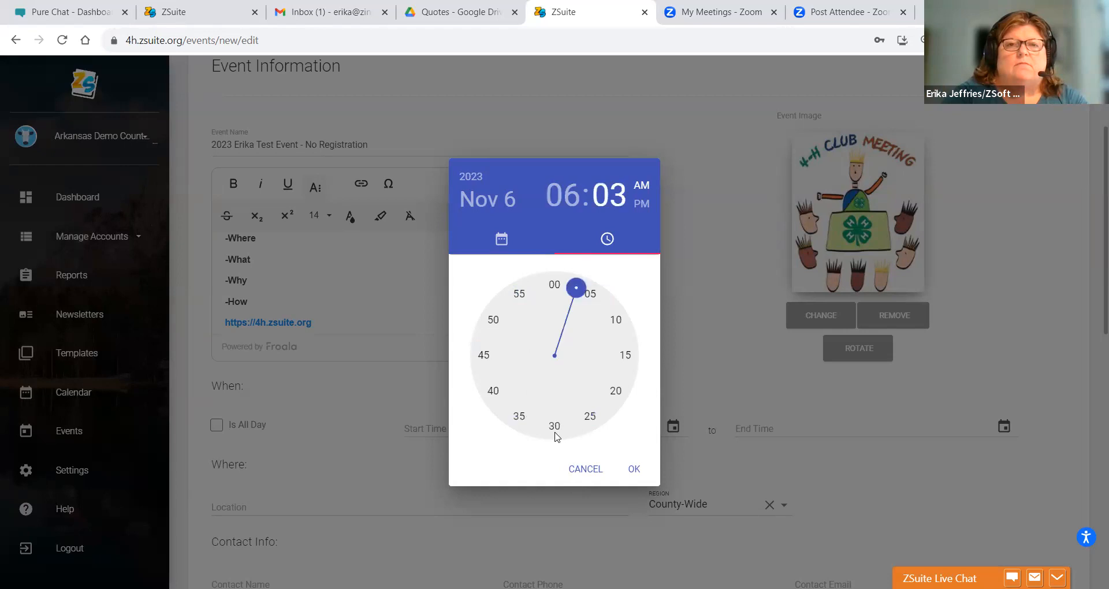
click(549, 295)
click(643, 207)
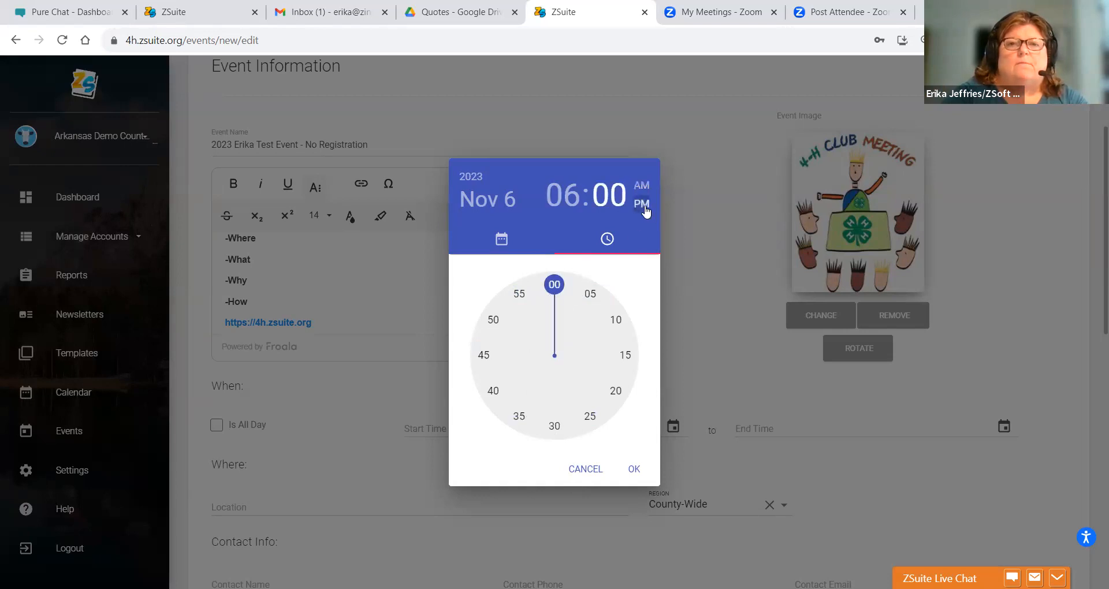
click(721, 397)
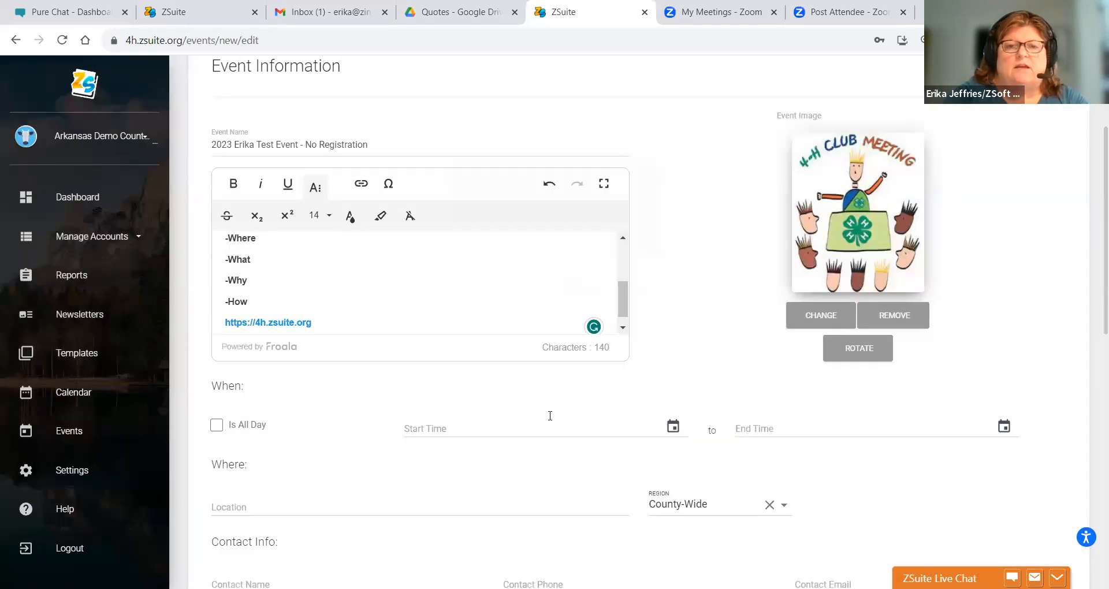
- Re-enter the 6:00 PM start time and confirm it, giving a 7:00 PM end
click(547, 423)
click(672, 425)
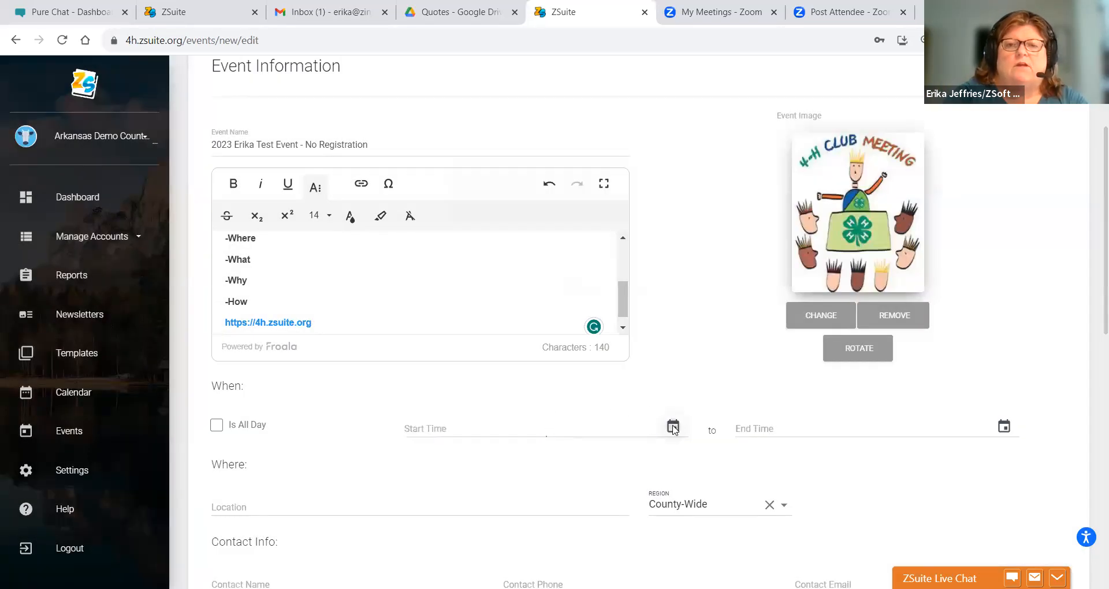
click(502, 345)
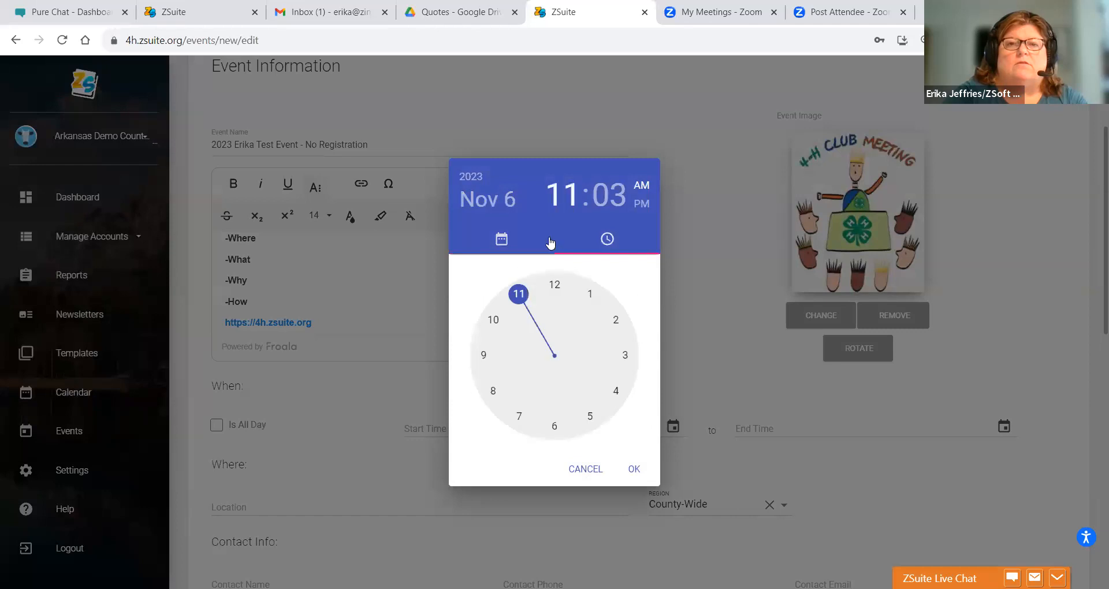
click(554, 427)
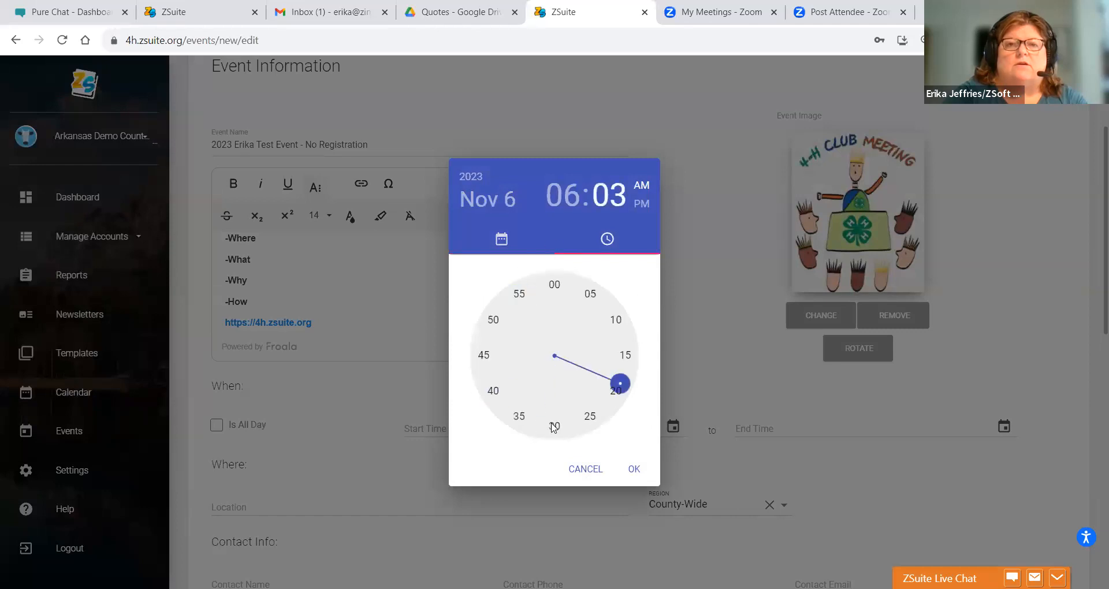
click(556, 283)
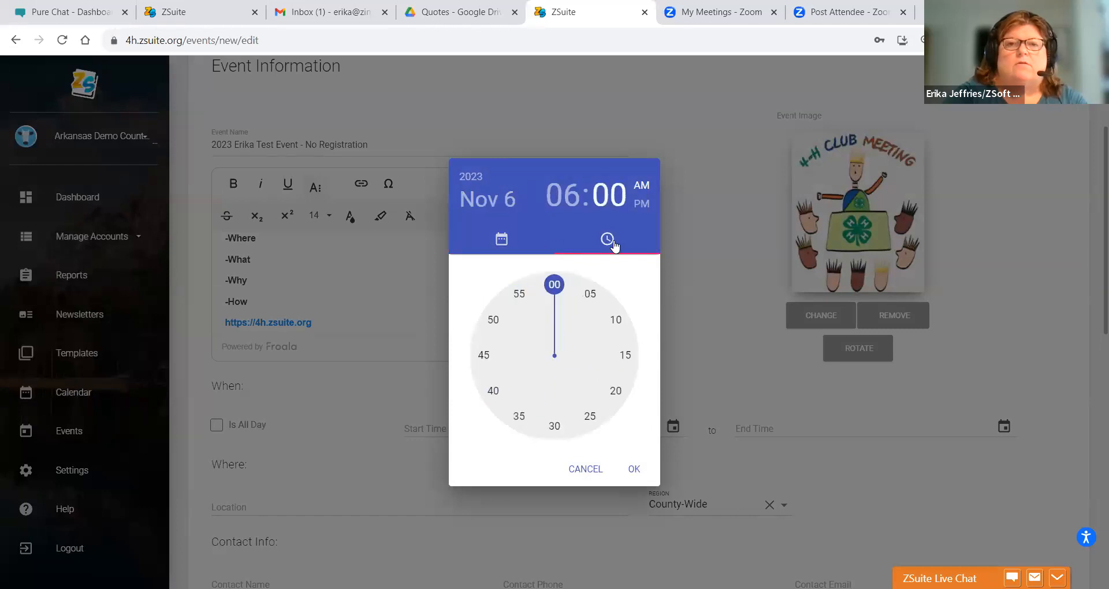
click(640, 204)
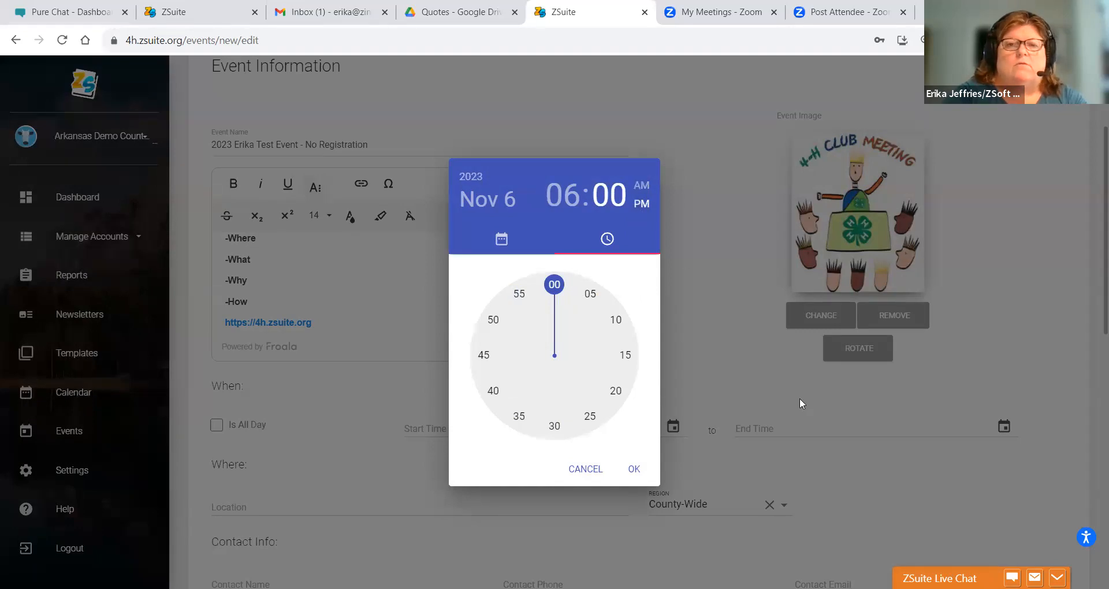
click(635, 470)
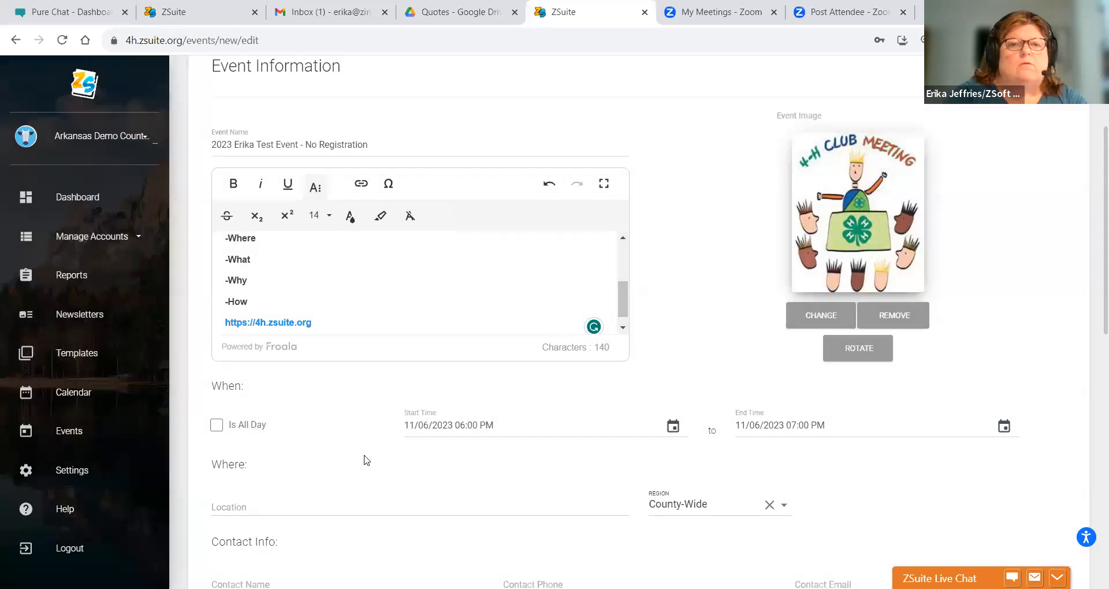
- Change the start to Nov 7, 2023 at 6:00 PM
click(406, 429)
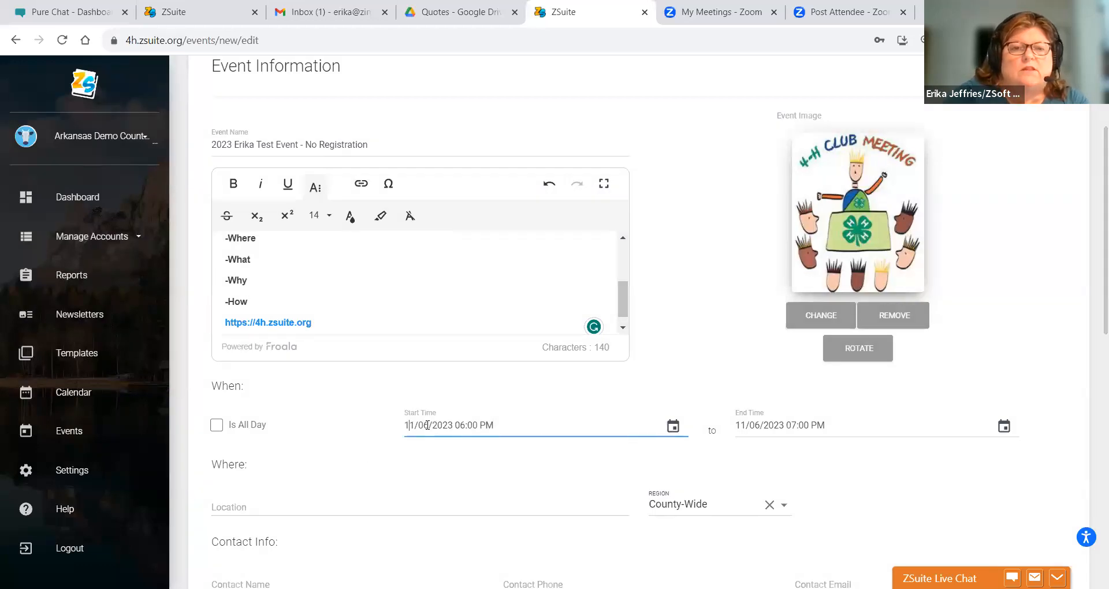
click(673, 426)
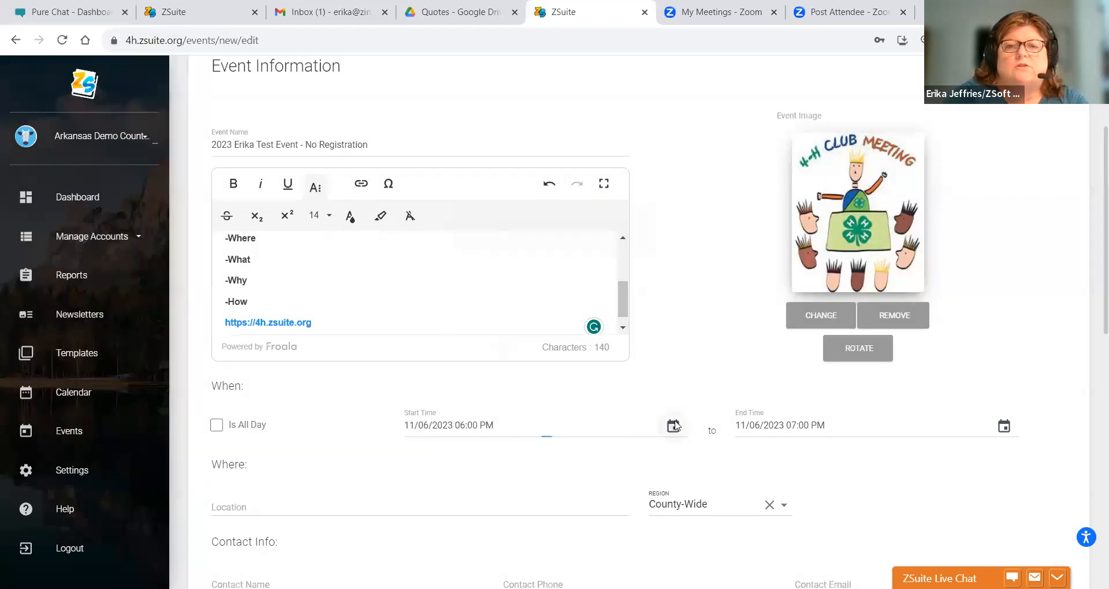
click(525, 351)
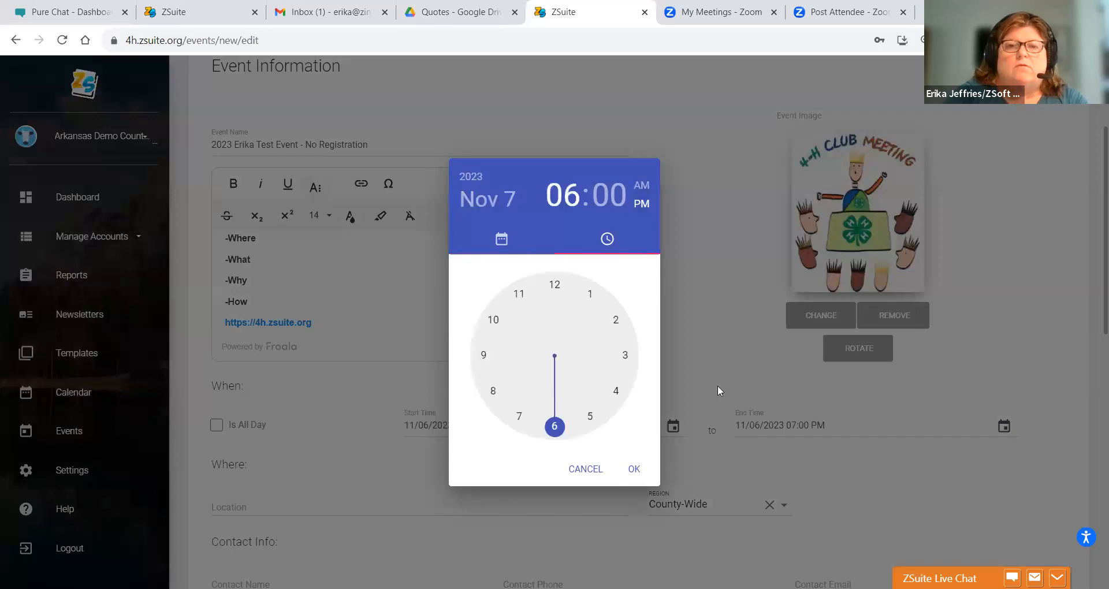
click(558, 288)
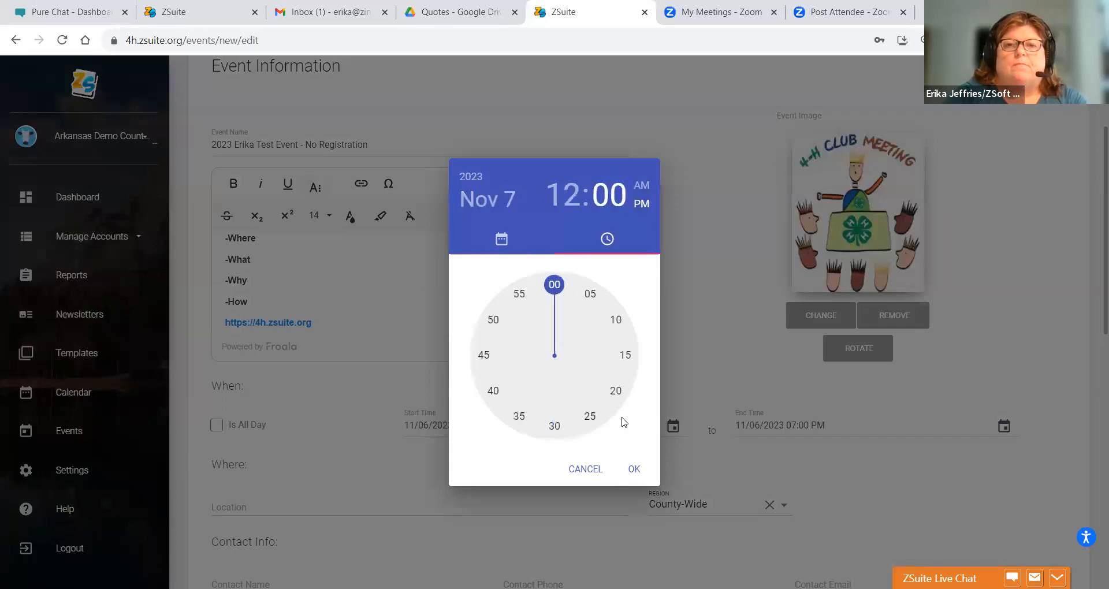
click(580, 192)
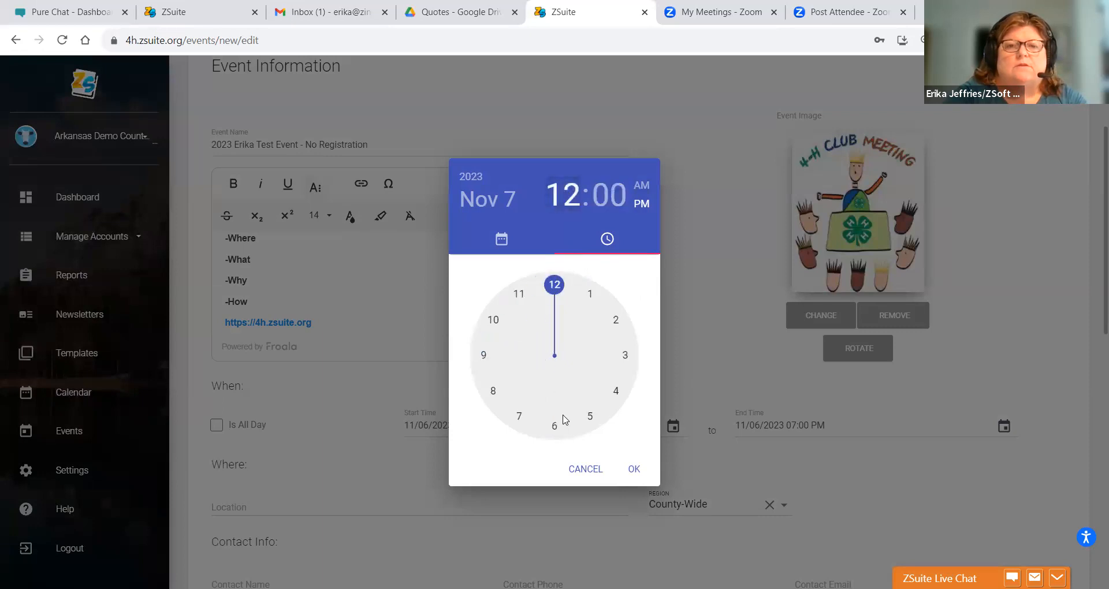
click(562, 423)
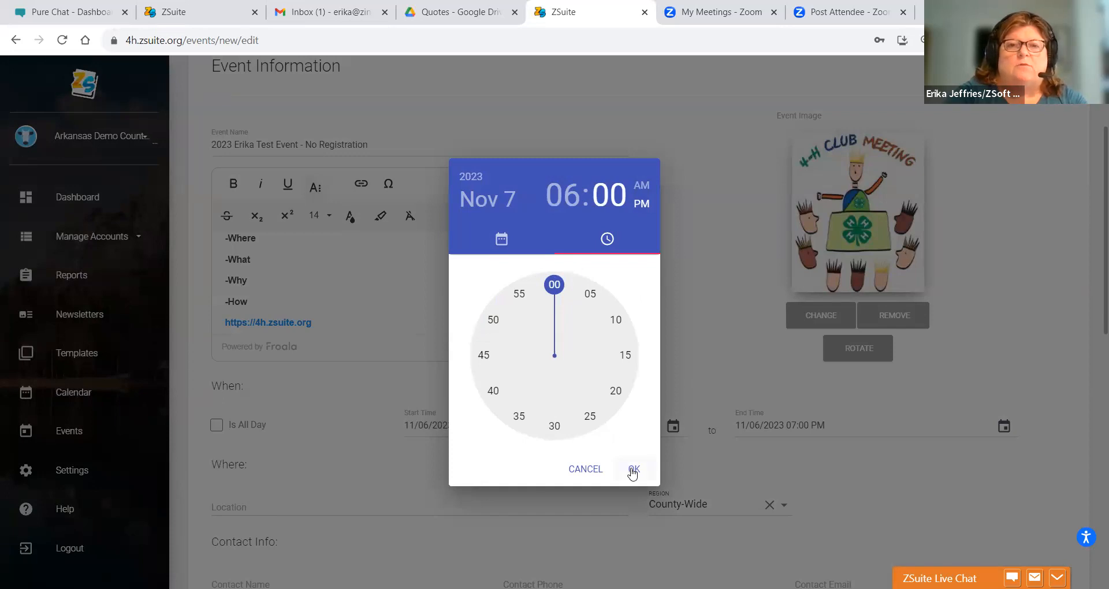
click(633, 471)
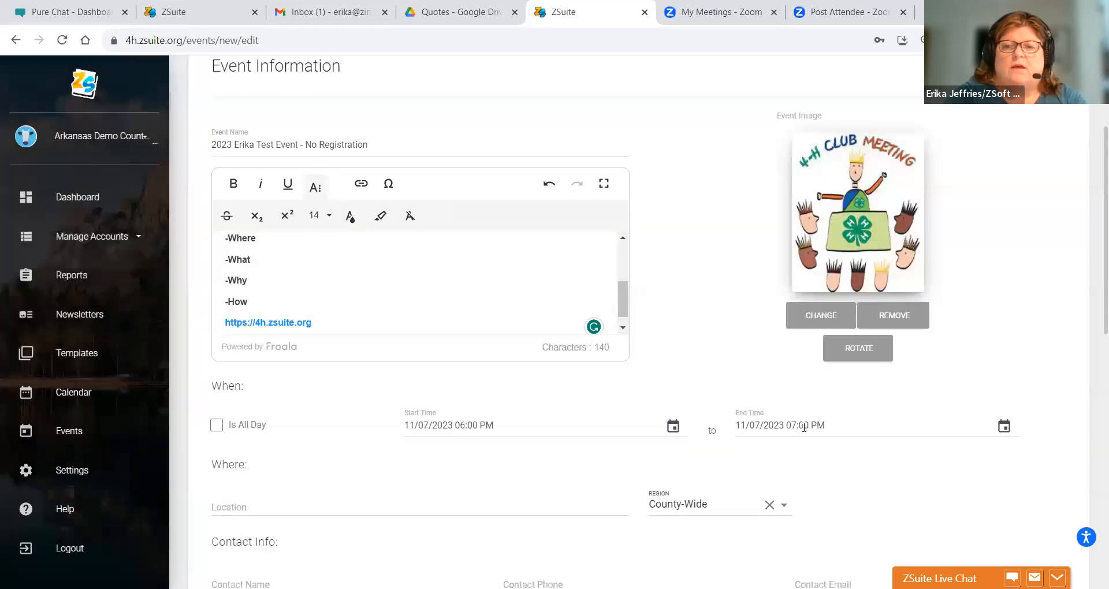
- Confirm the end time of 7:00 PM on Nov 7, 2023
click(793, 428)
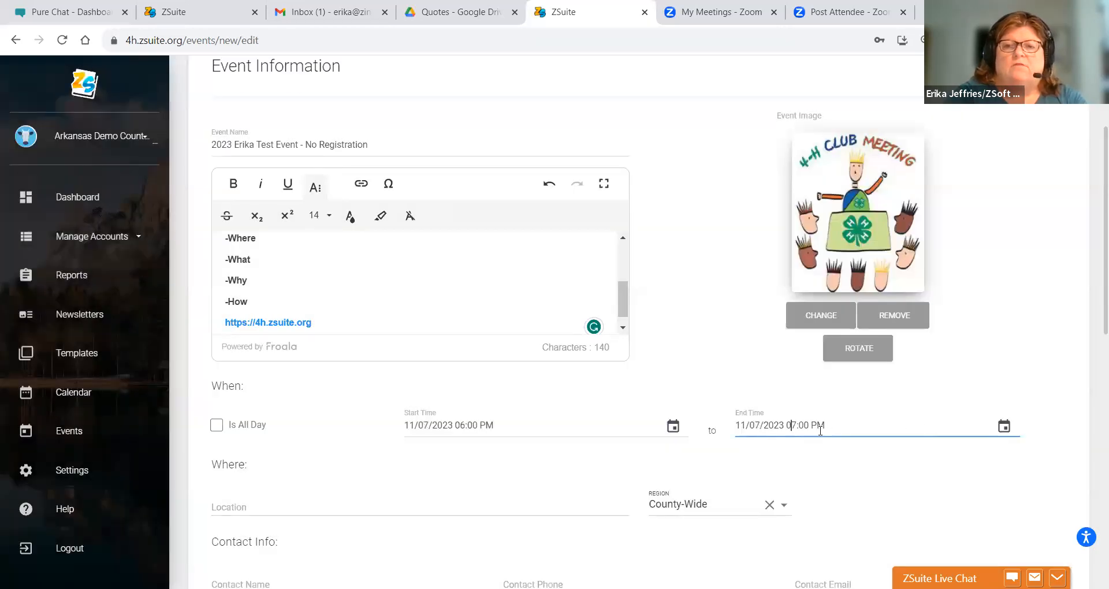
click(1004, 428)
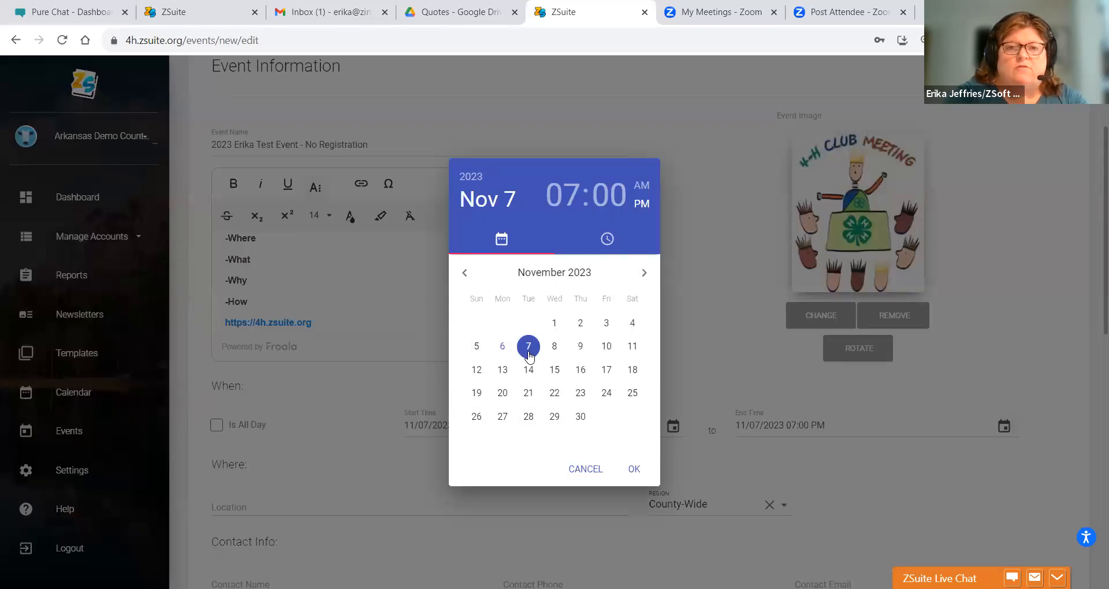
click(553, 199)
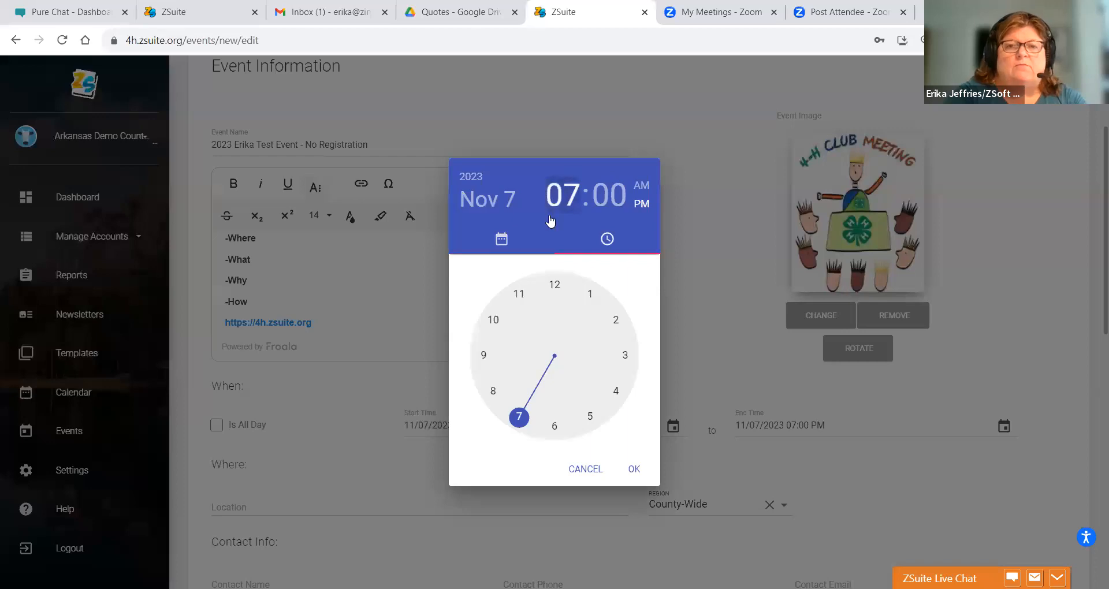
click(549, 285)
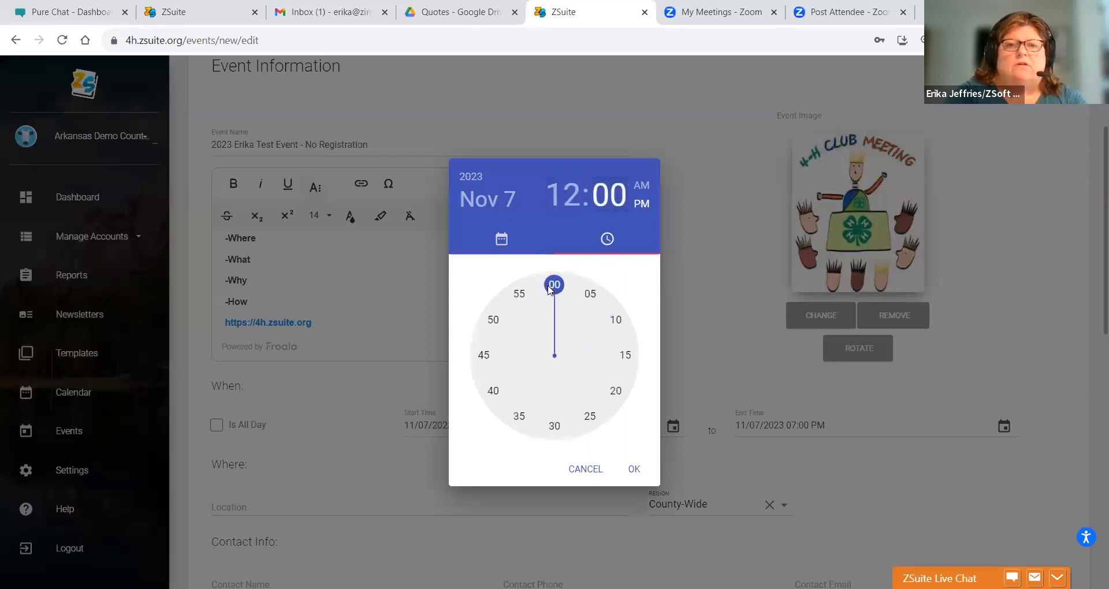
click(636, 471)
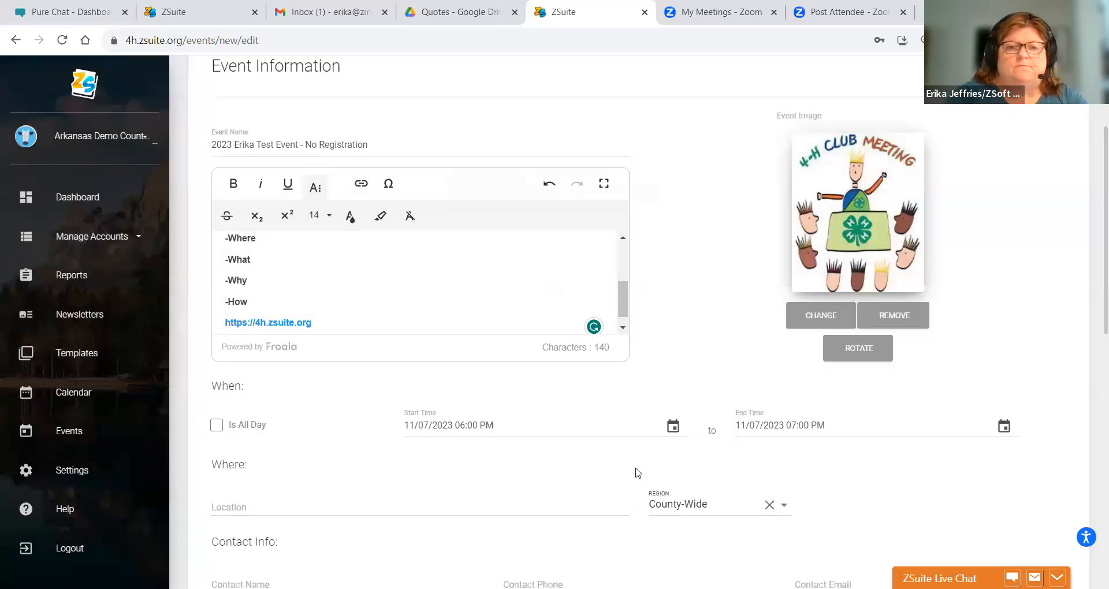
click(231, 507)
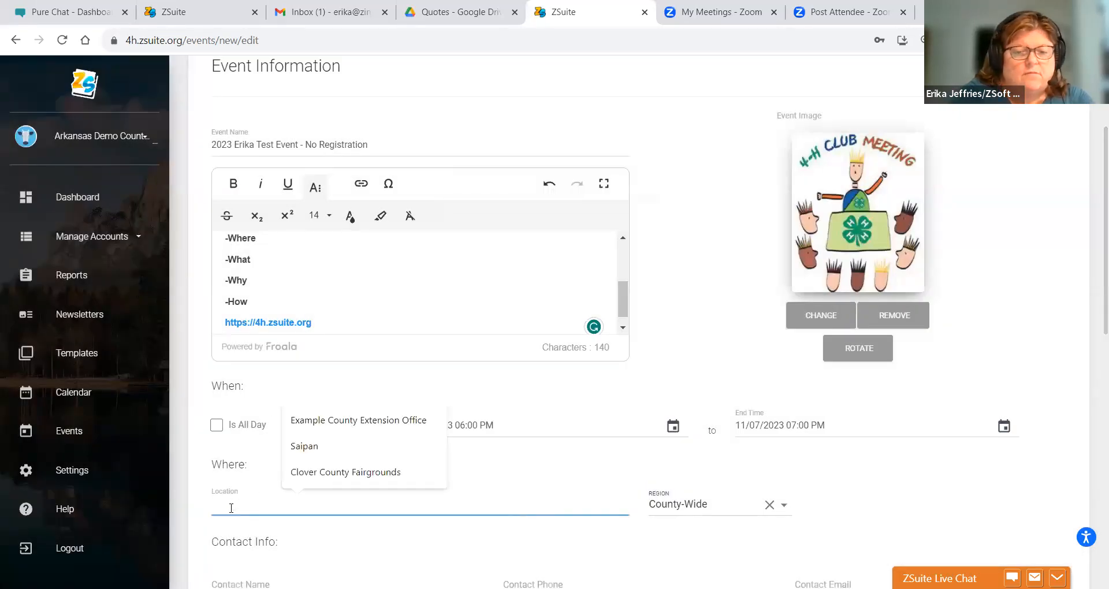
- Enter the location 'Clover County Extension Office' and keep the region at County-Wide
text(Clover County)
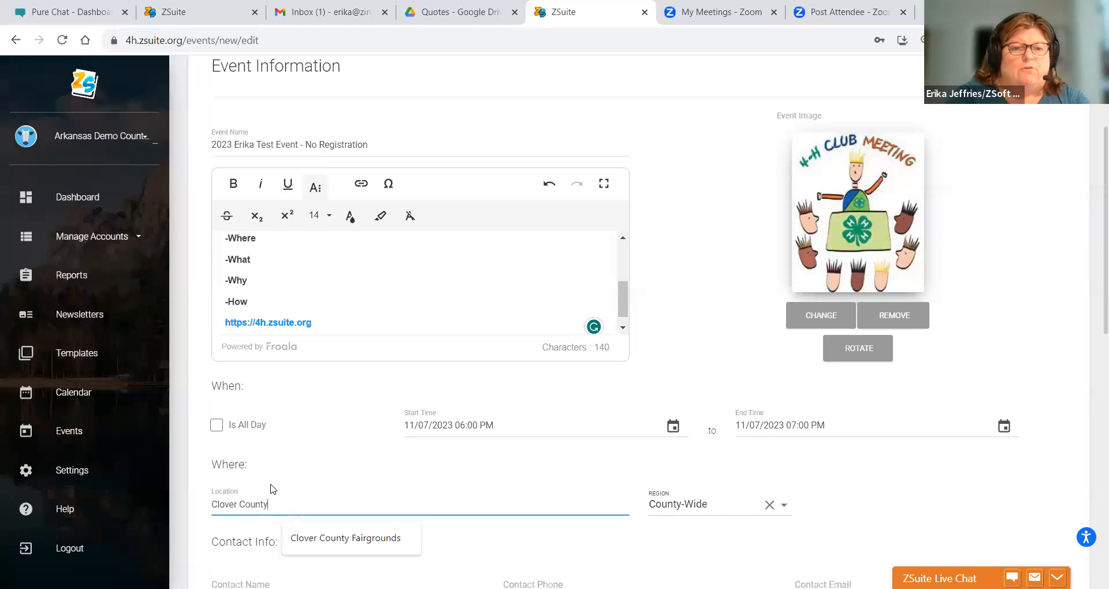
click(664, 506)
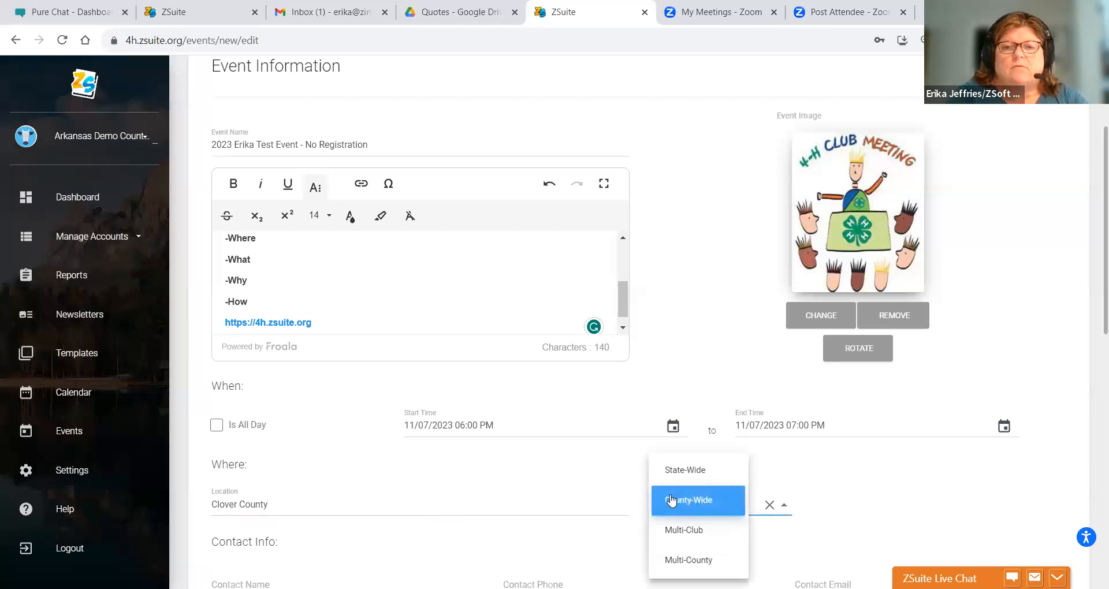
click(670, 500)
click(300, 502)
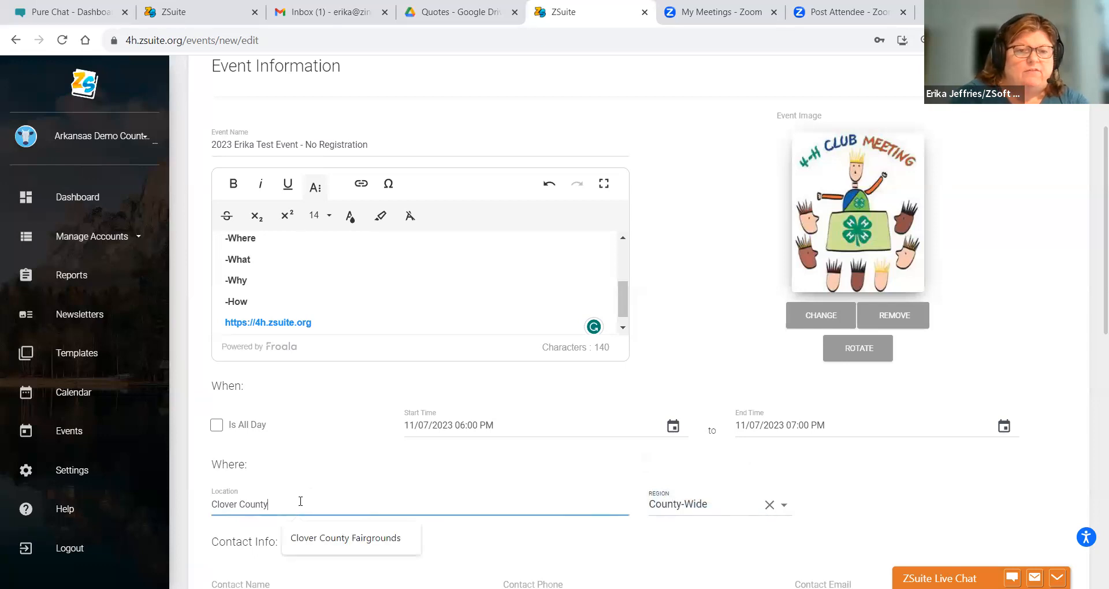
text(Ex)
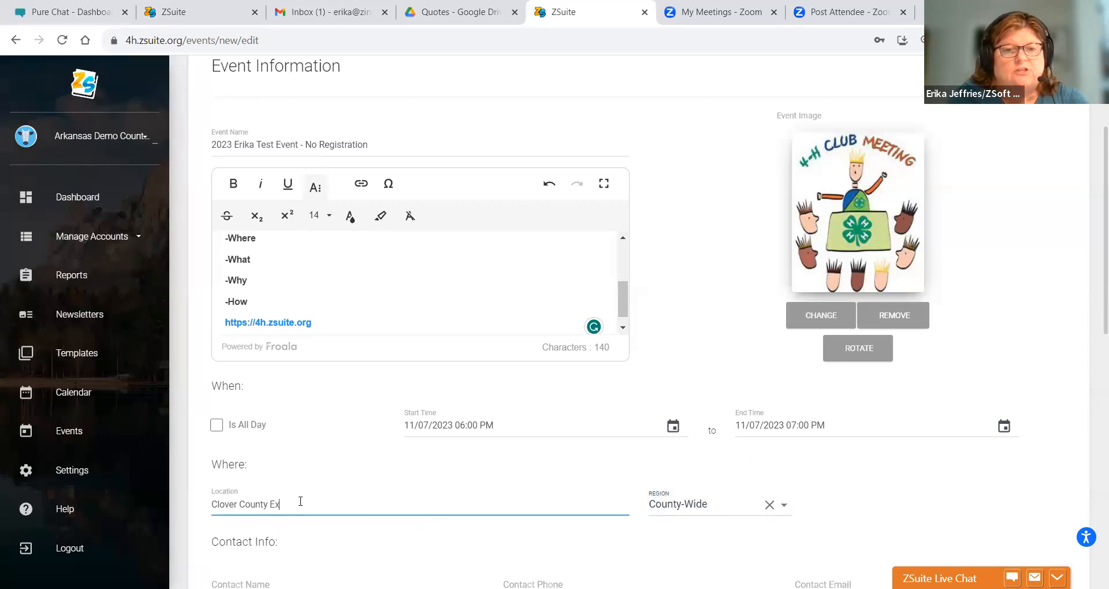
text(tension oFf)
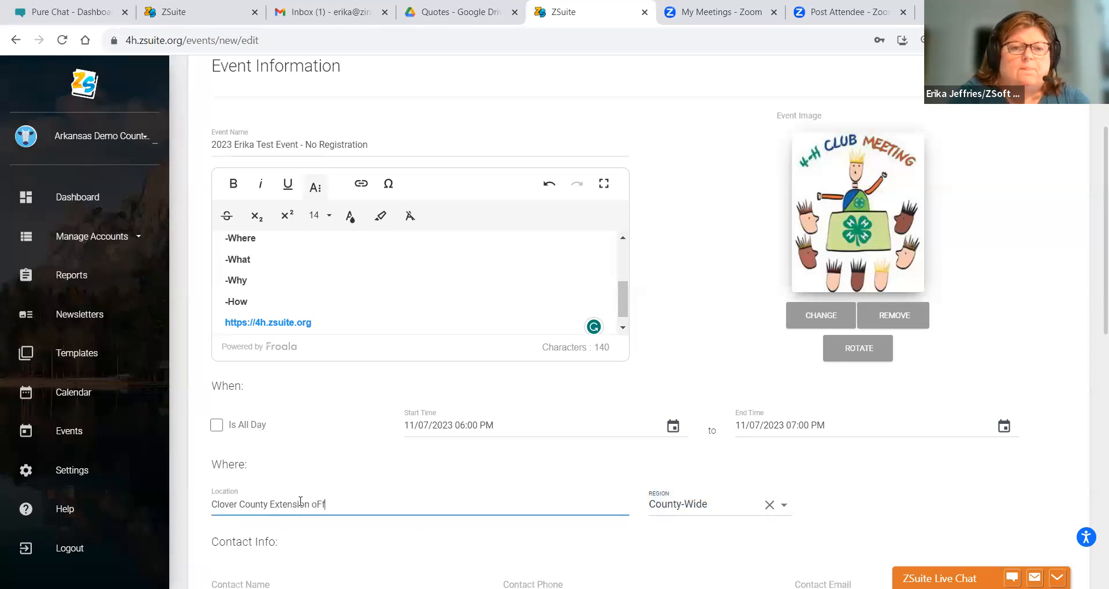
key(BackSpace)
key(BackSpace)
text(Office)
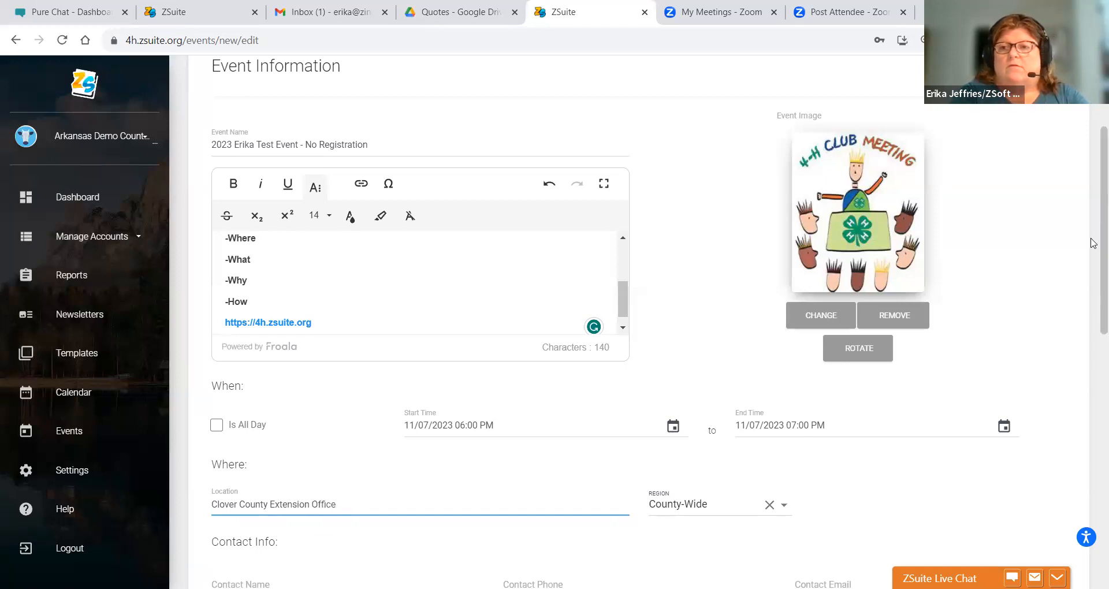
scroll(1094, 248, down, 10)
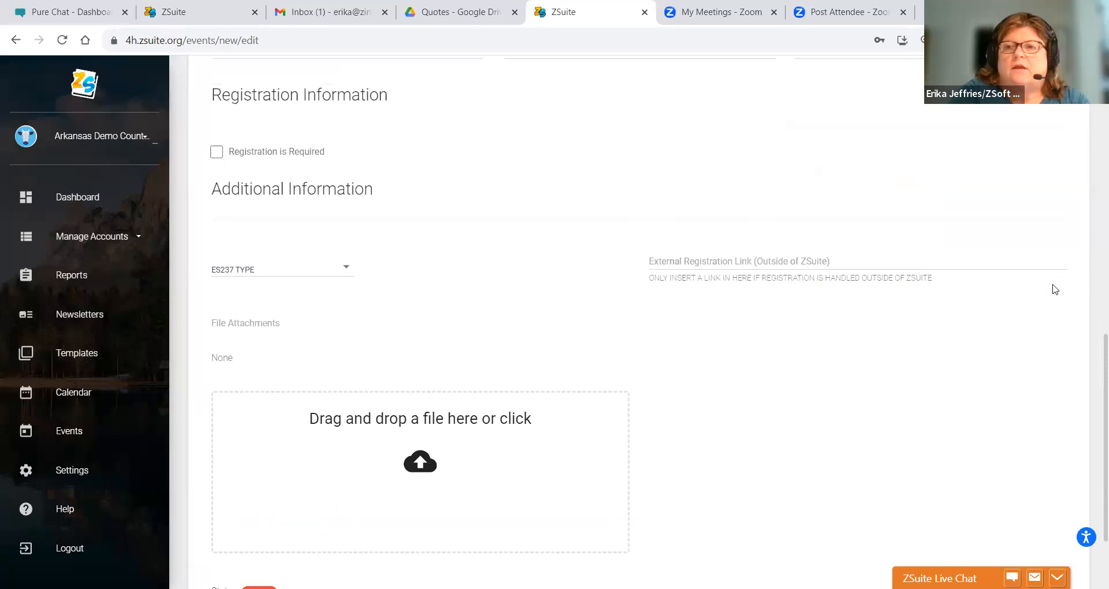
- Fill in the contact's full name, phone number and e-mail address for the new event
scroll(1093, 335, up, 4)
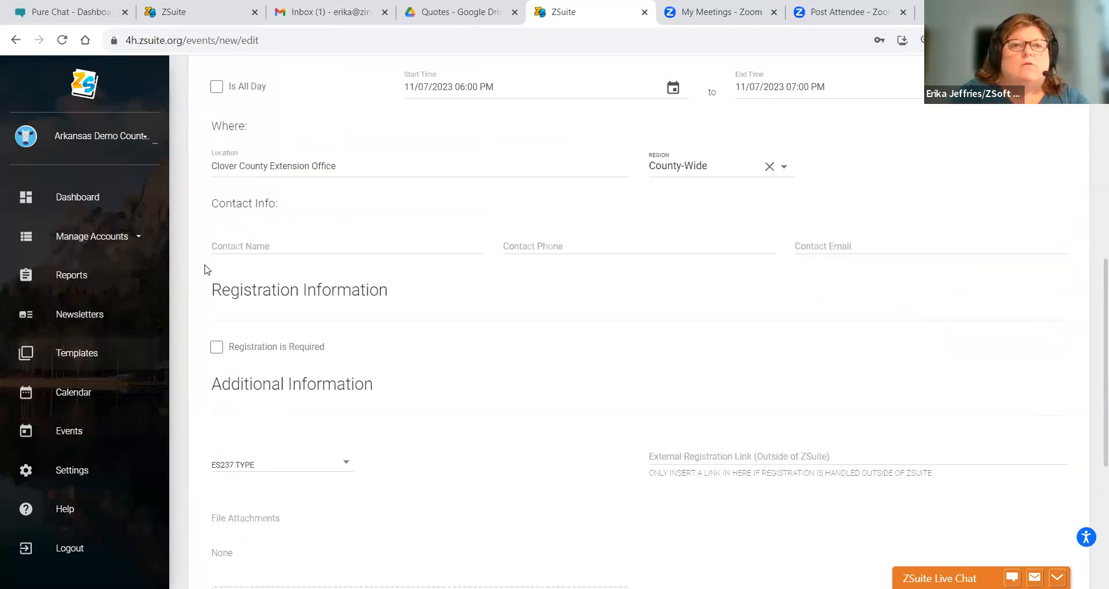
click(249, 238)
text(S)
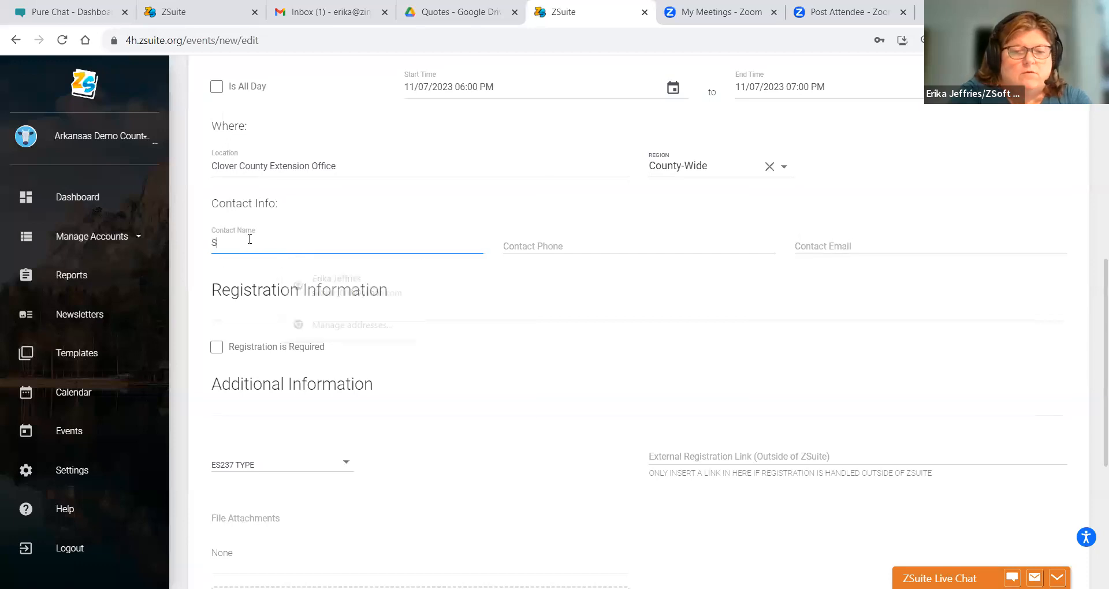
text(usie Boop)
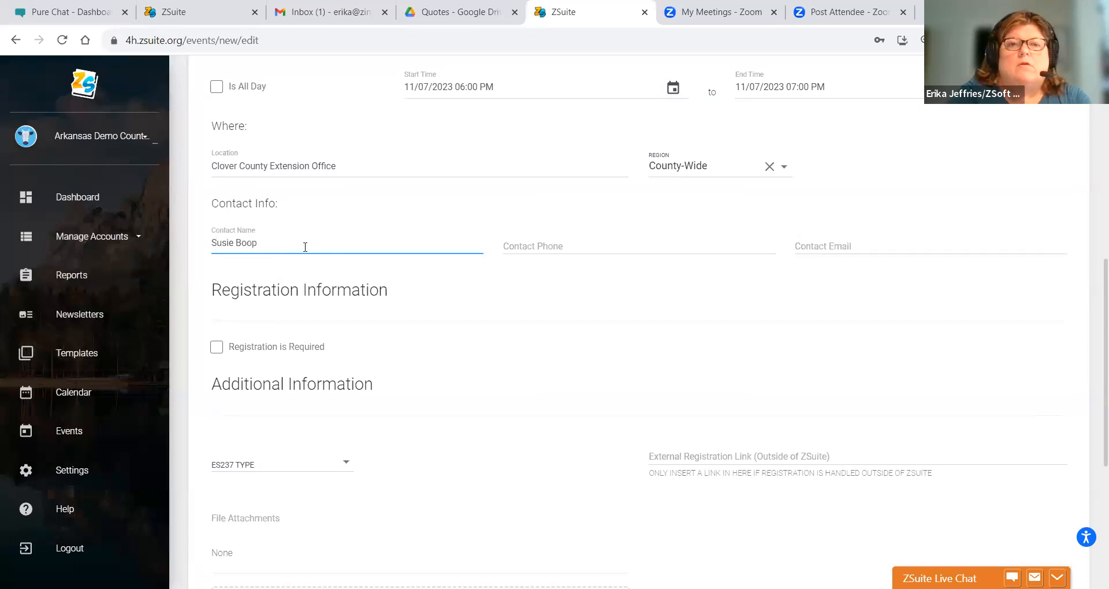
click(543, 249)
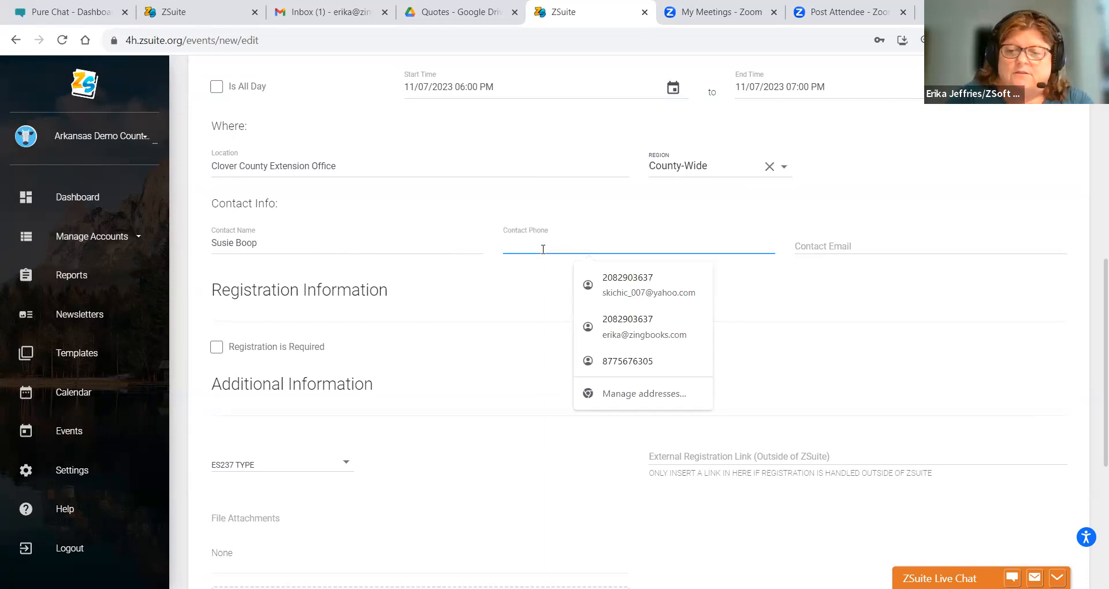
text(123)
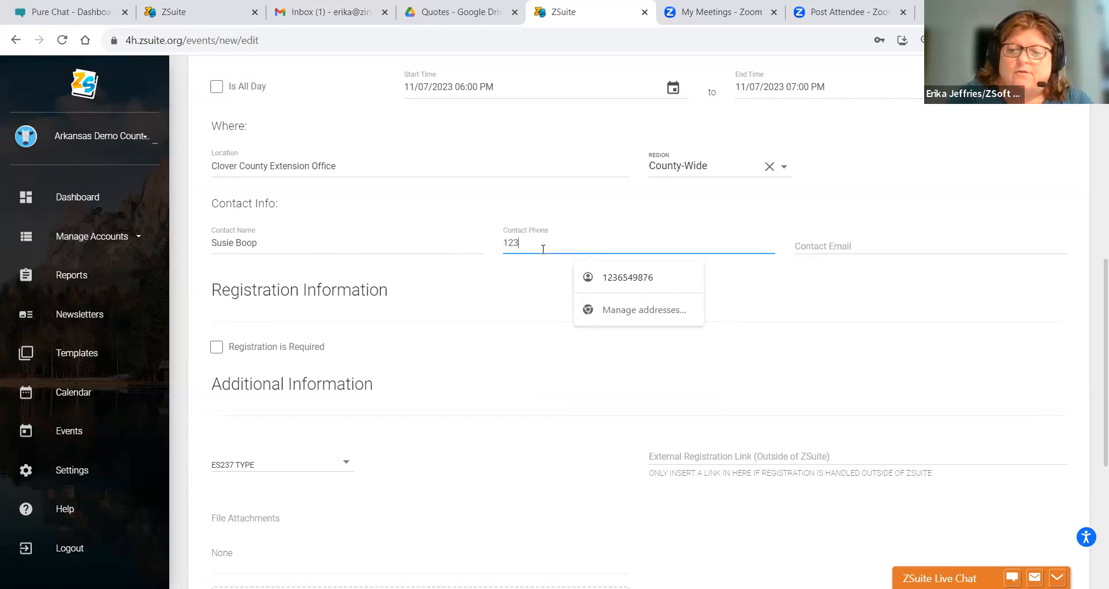
text(-456-9874)
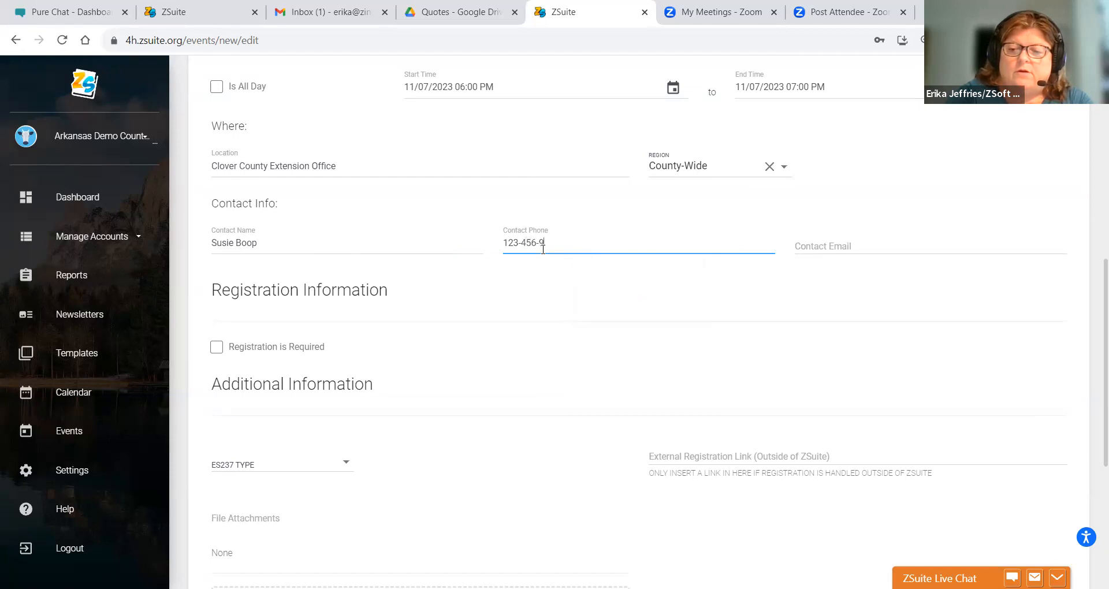
click(800, 245)
text(clover@norm)
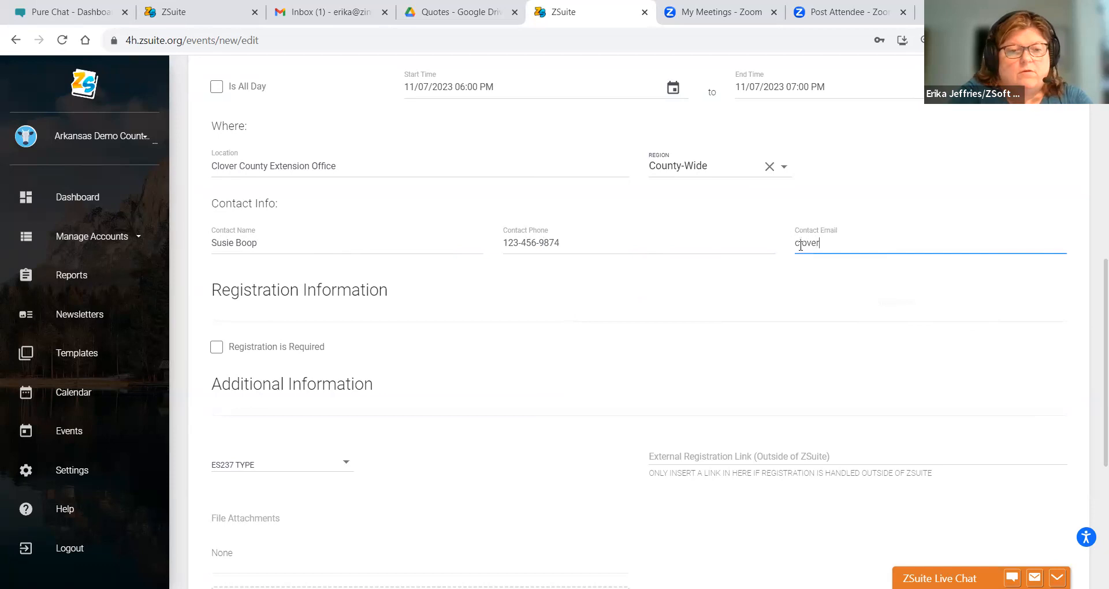
key(BackSpace)
key(BackSpace)
- Finish the contact e-mail and set the ES237 type to Special Interest/Short-Term
text(tmail.com)
click(347, 406)
click(228, 468)
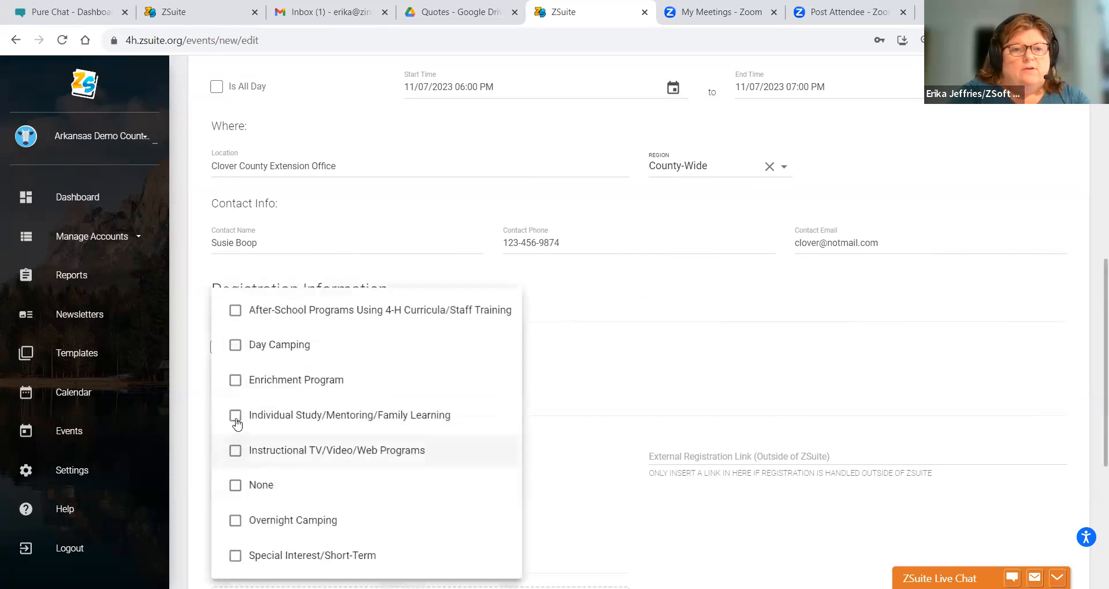
click(236, 558)
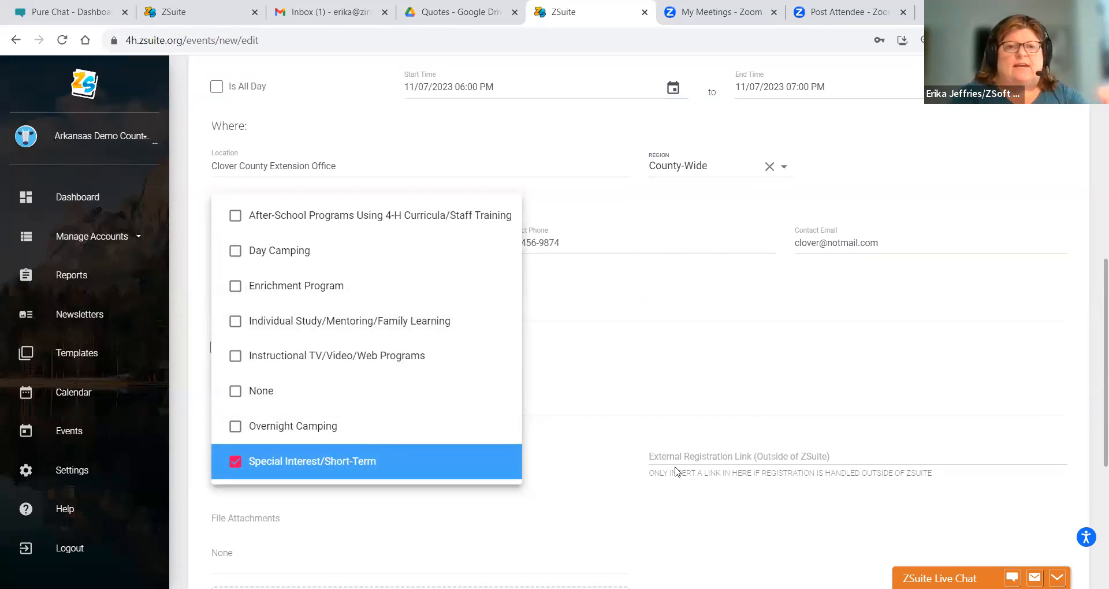
click(608, 372)
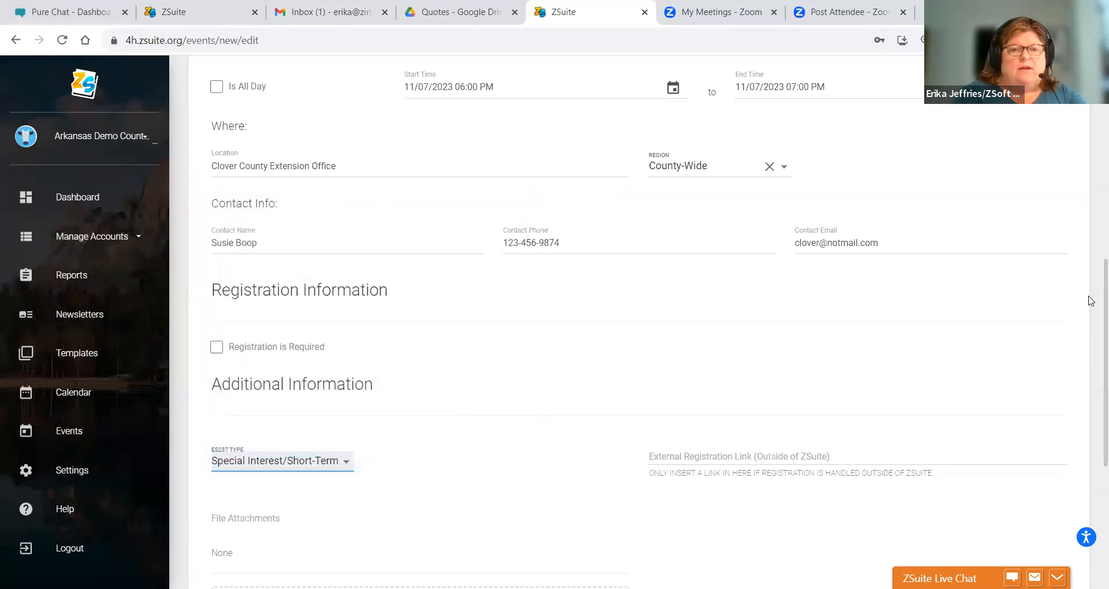
scroll(1093, 312, down, 3)
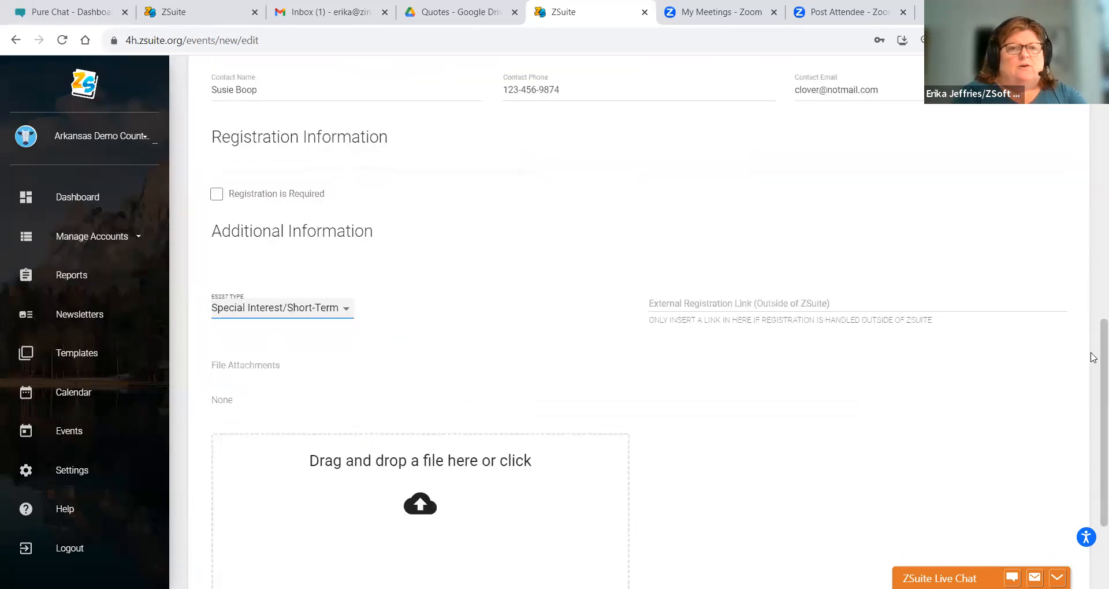
- Attach 2-Introduction-to-BIGM-Fact-Sheet.pdf from the Documents folder to the event
click(393, 468)
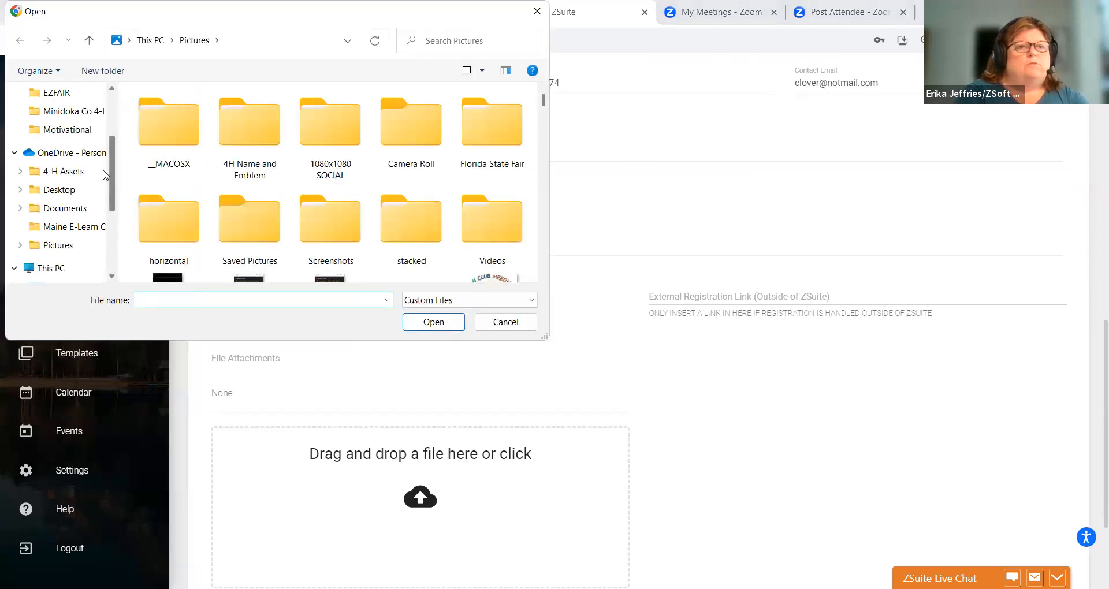
scroll(106, 164, up, 2)
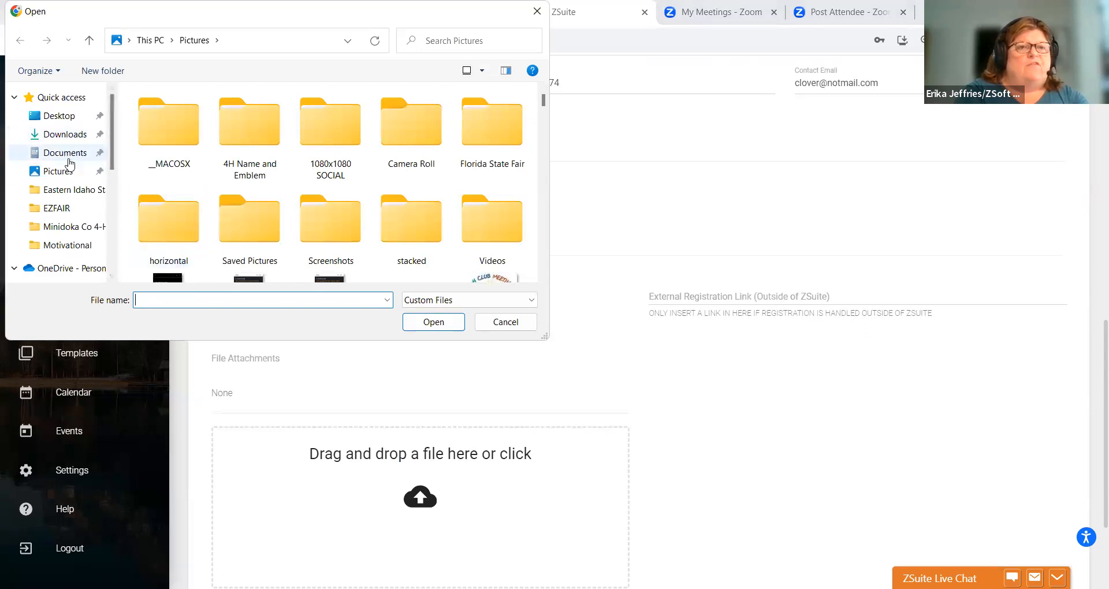
click(81, 152)
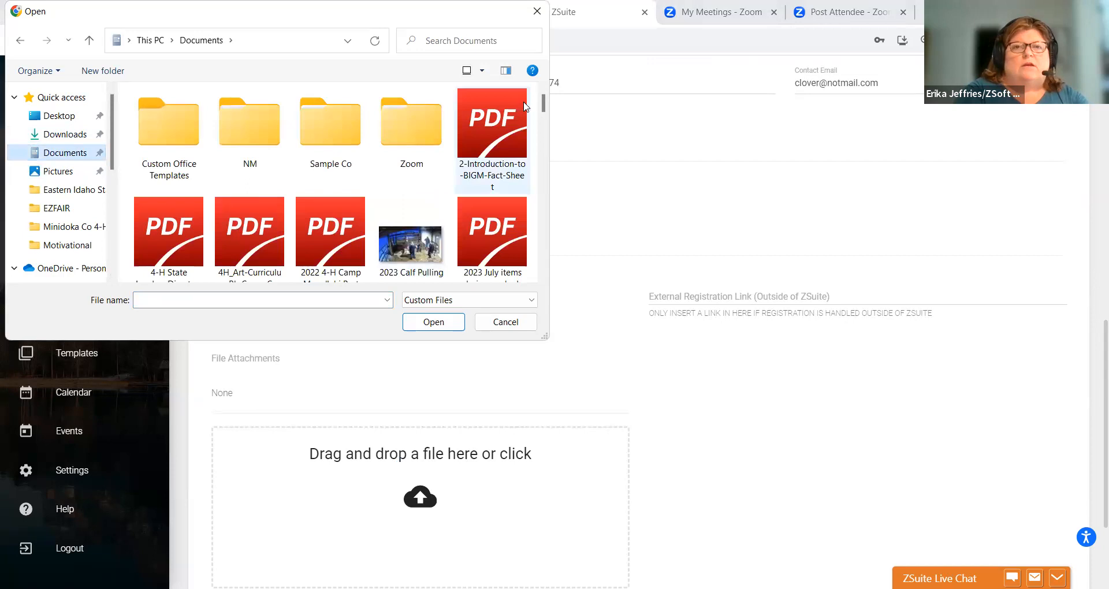
scroll(543, 113, down, 2)
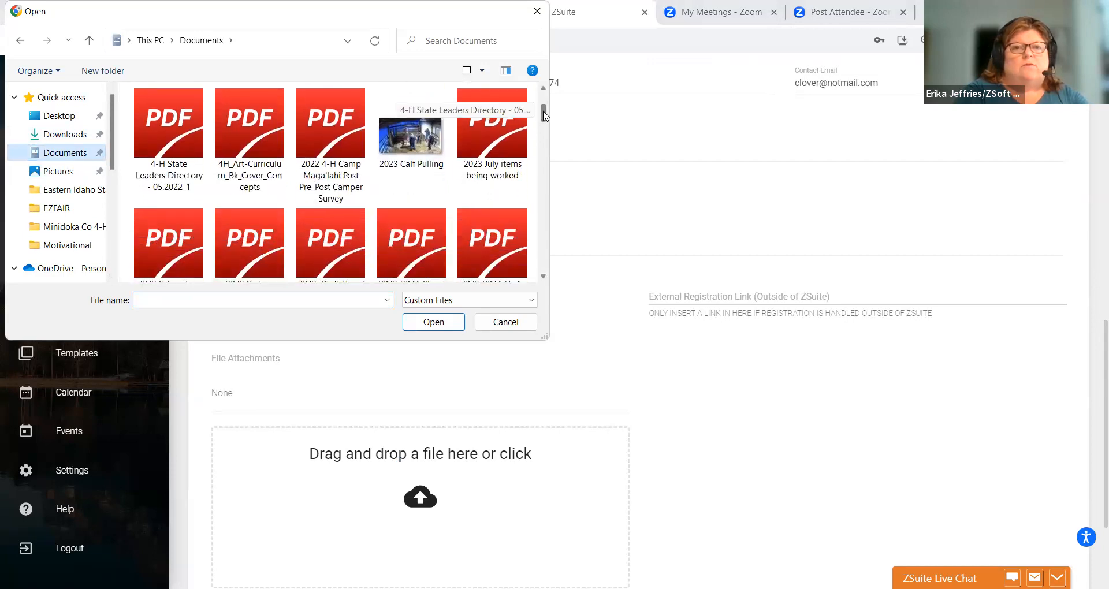
scroll(543, 113, up, 2)
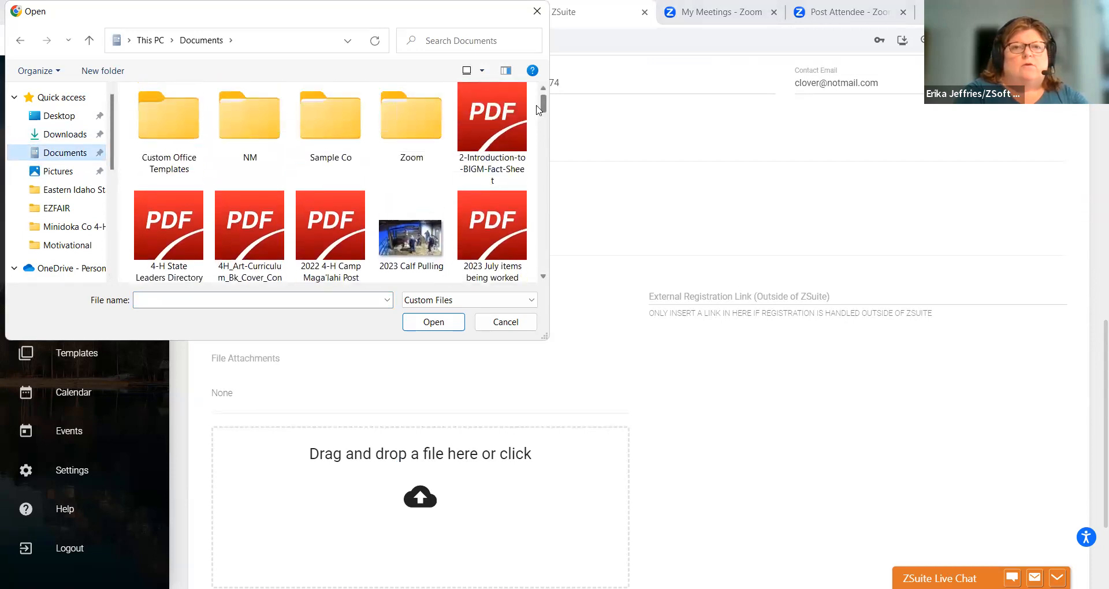
click(492, 130)
click(434, 327)
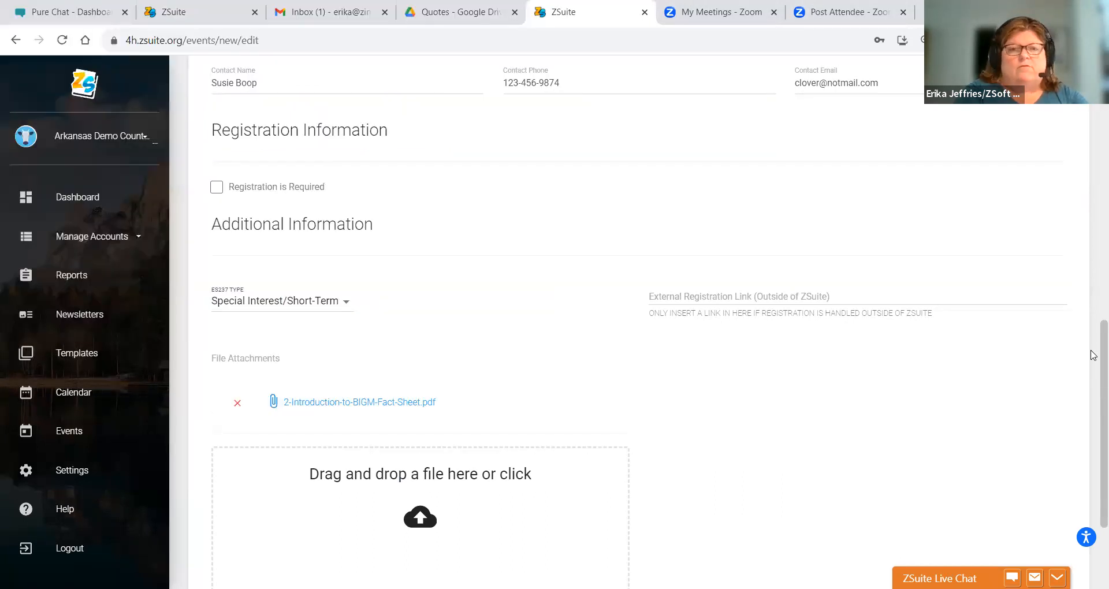
scroll(1092, 370, down, 2)
drag(1091, 377, 1092, 381)
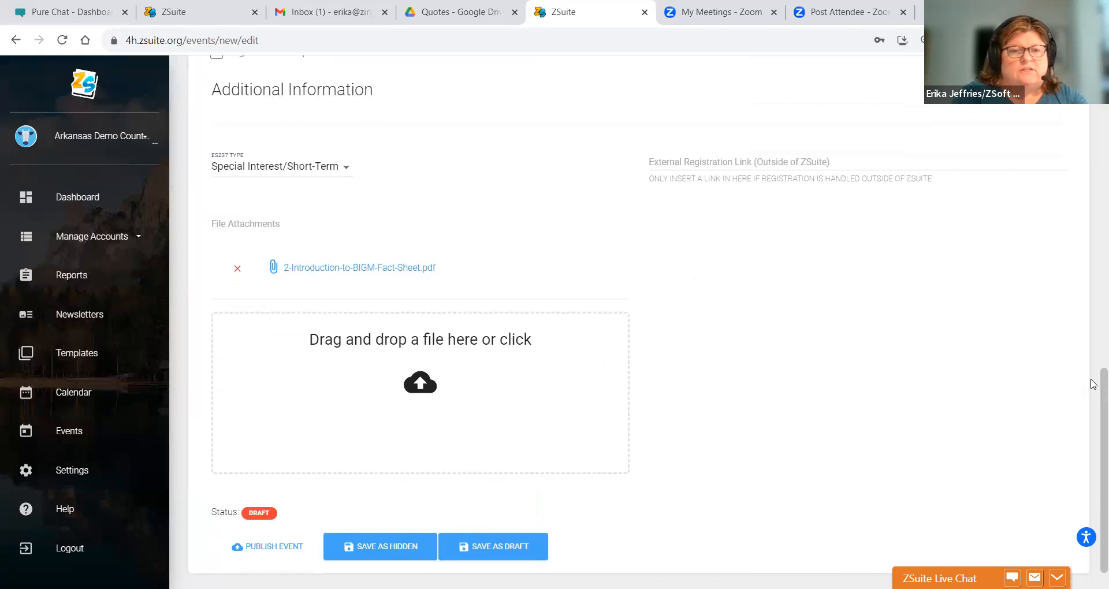
drag(1092, 396, 1092, 116)
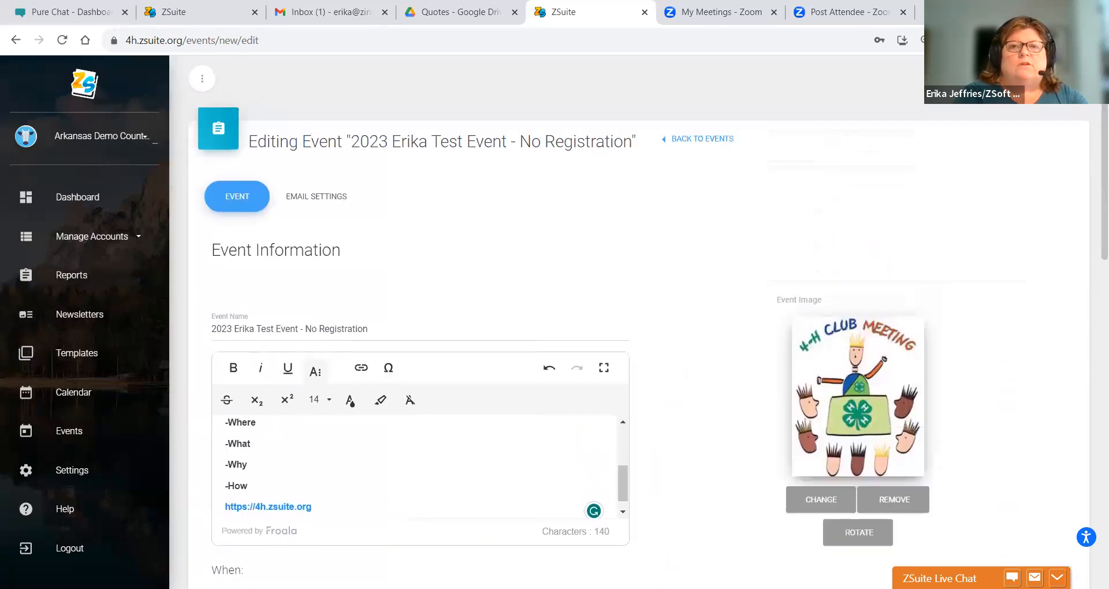
- Review the event's email settings, then publish the No Registration test event
click(294, 201)
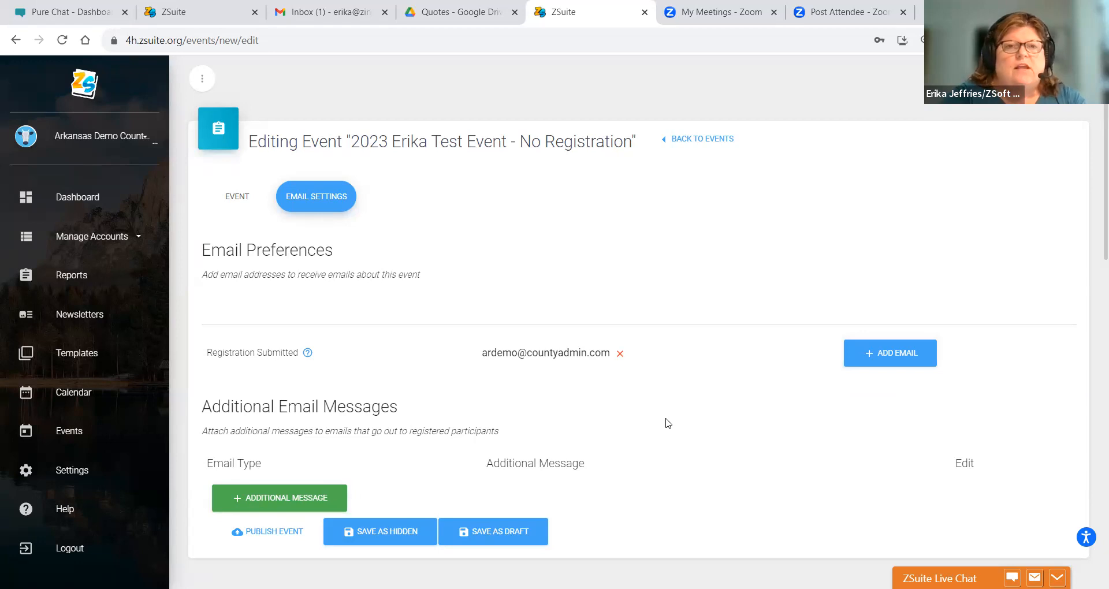
click(257, 536)
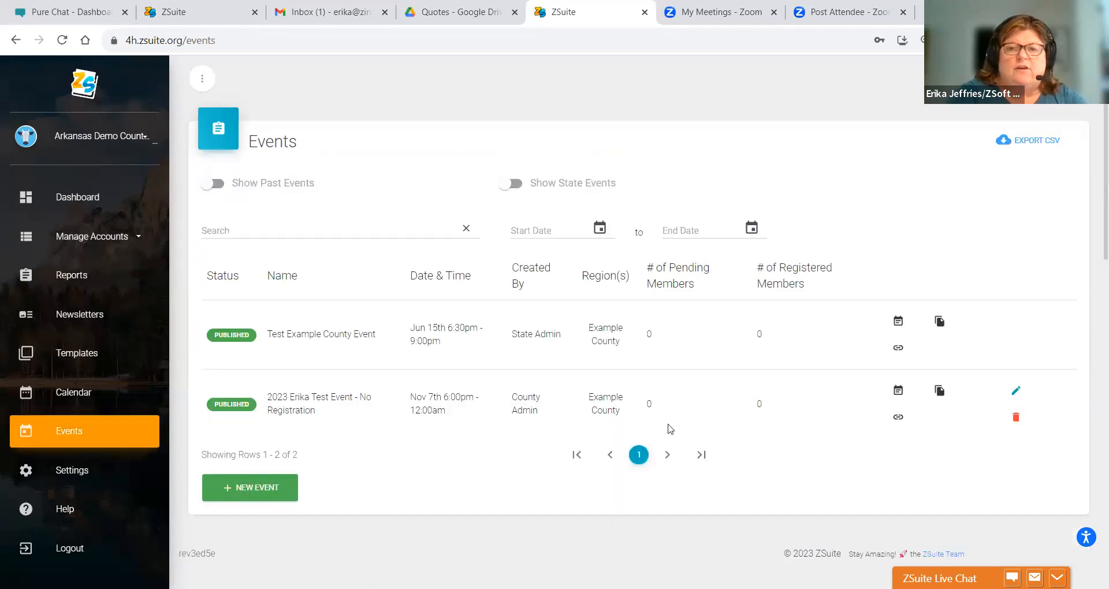
- Duplicate the No Registration test event as a draft named '2023 December Test Meeting'
click(939, 392)
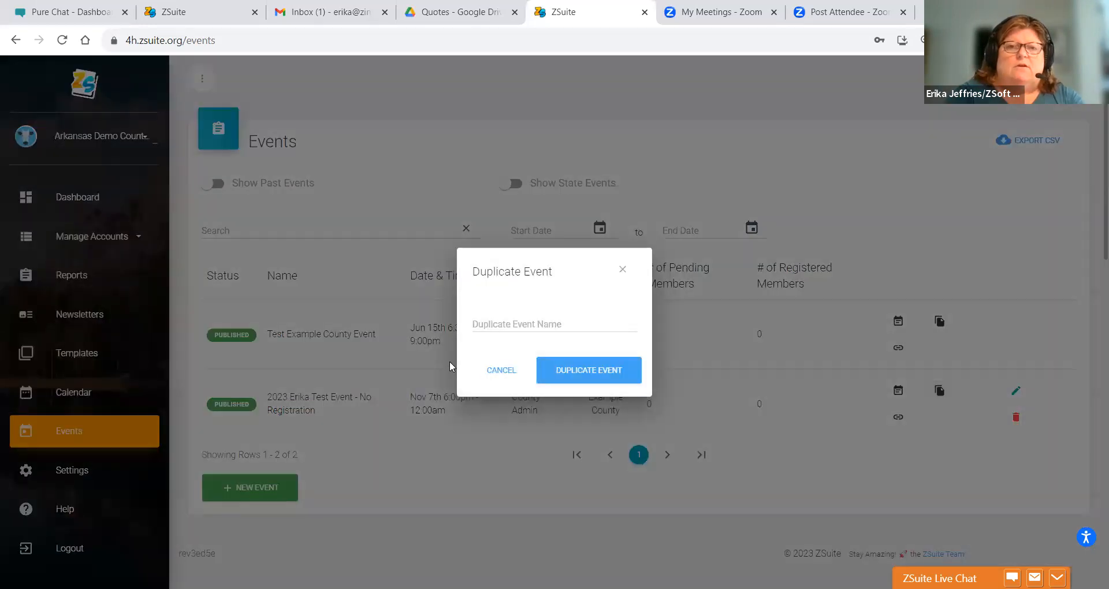
click(477, 322)
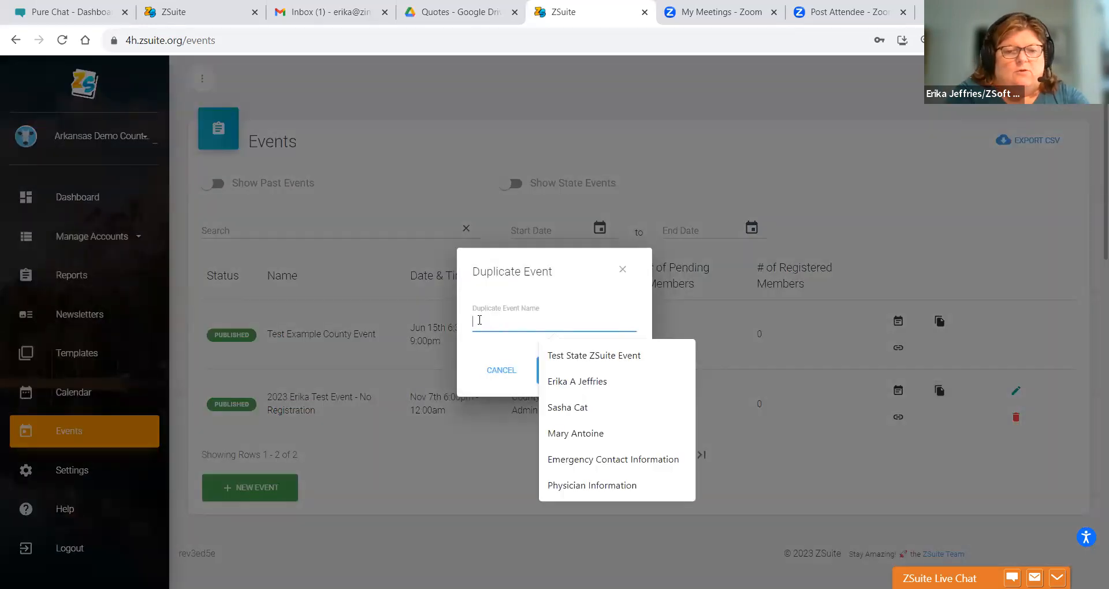
text(December Test)
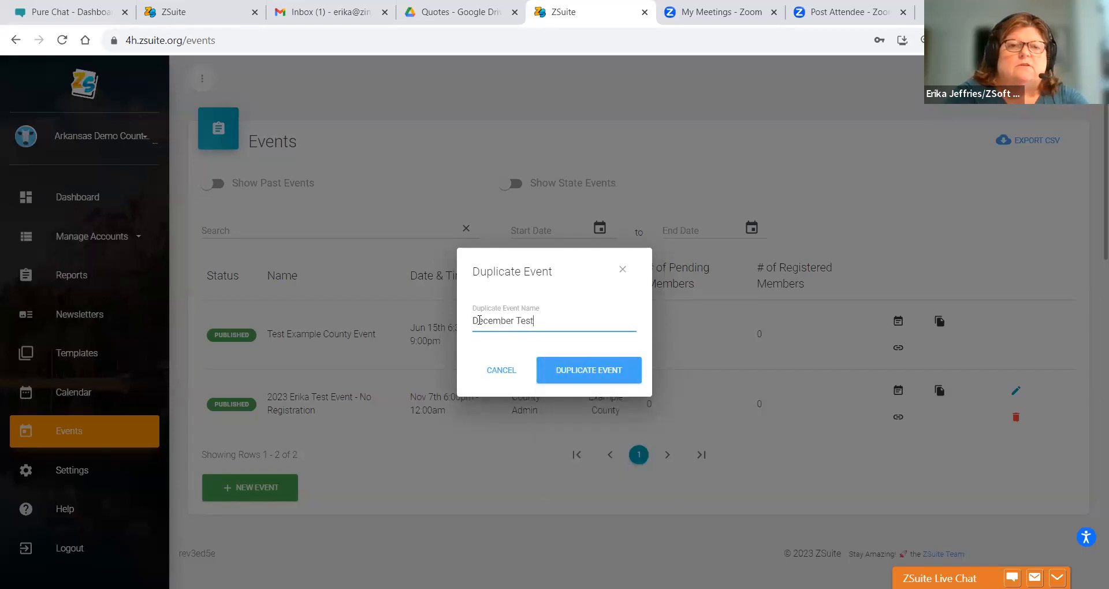
key(BackSpace)
key(BackSpace)
key(BackSpace)
key(BackSpace)
key(BackSpace)
key(BackSpace)
key(BackSpace)
key(BackSpace)
key(BackSpace)
key(BackSpace)
key(BackSpace)
key(BackSpace)
text(2023 )
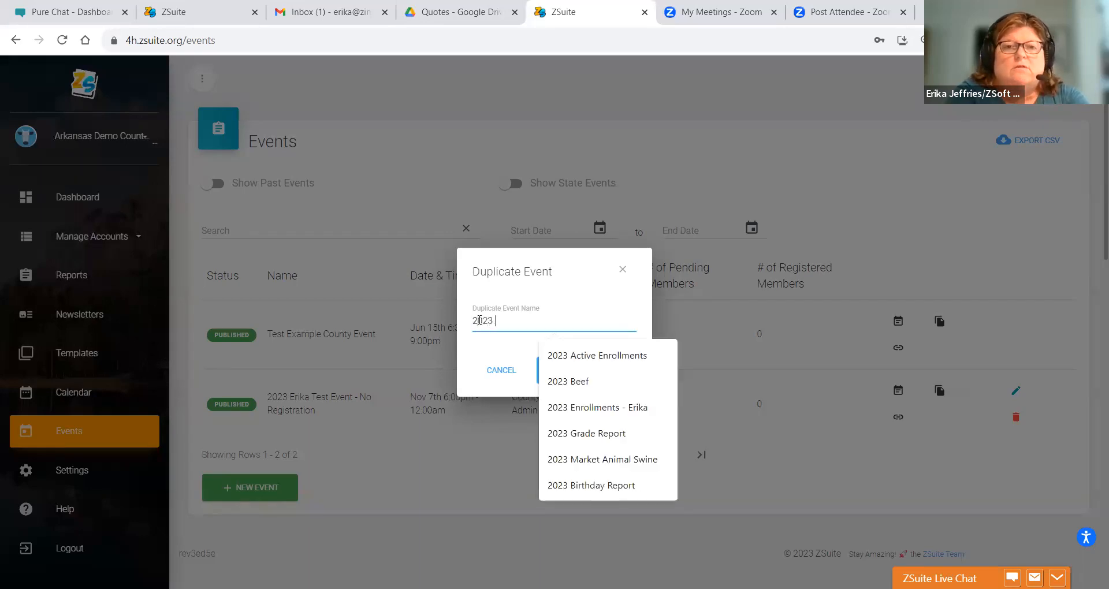
text(December )
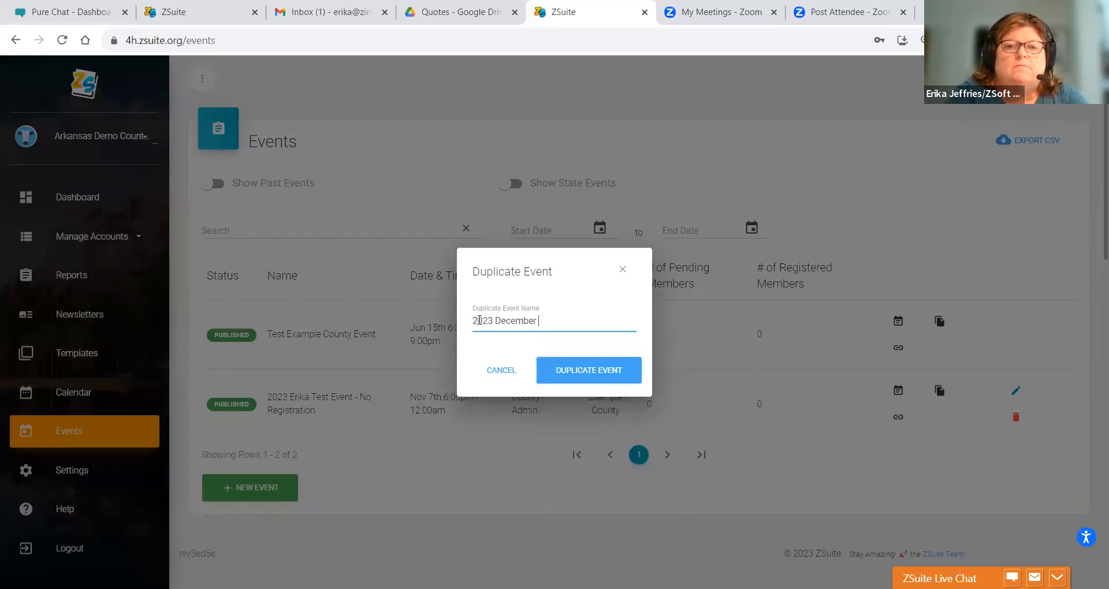
text(Test Meeting)
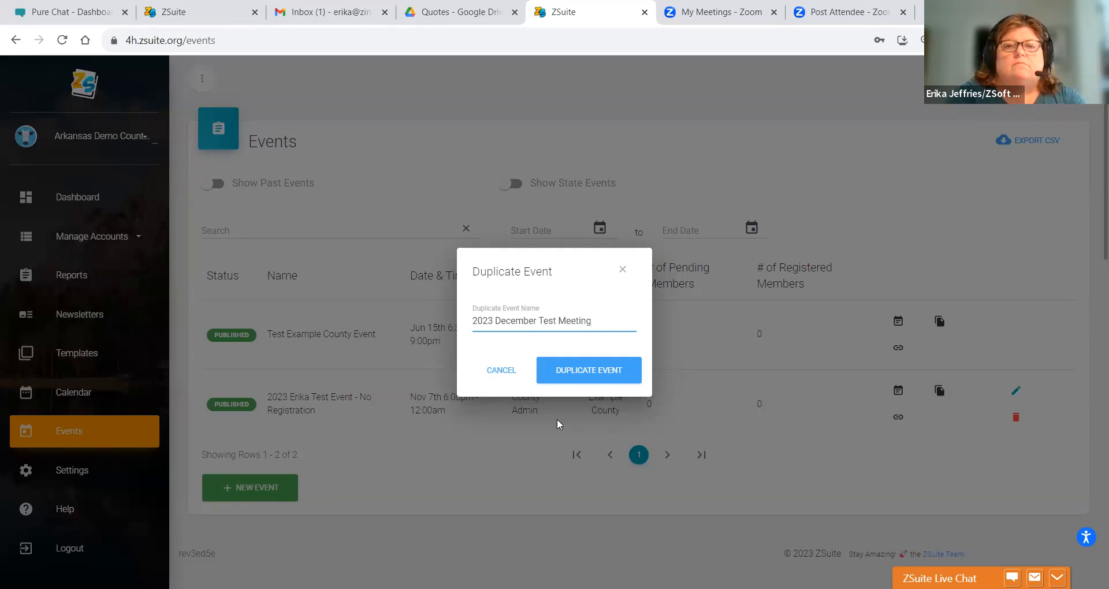
click(566, 378)
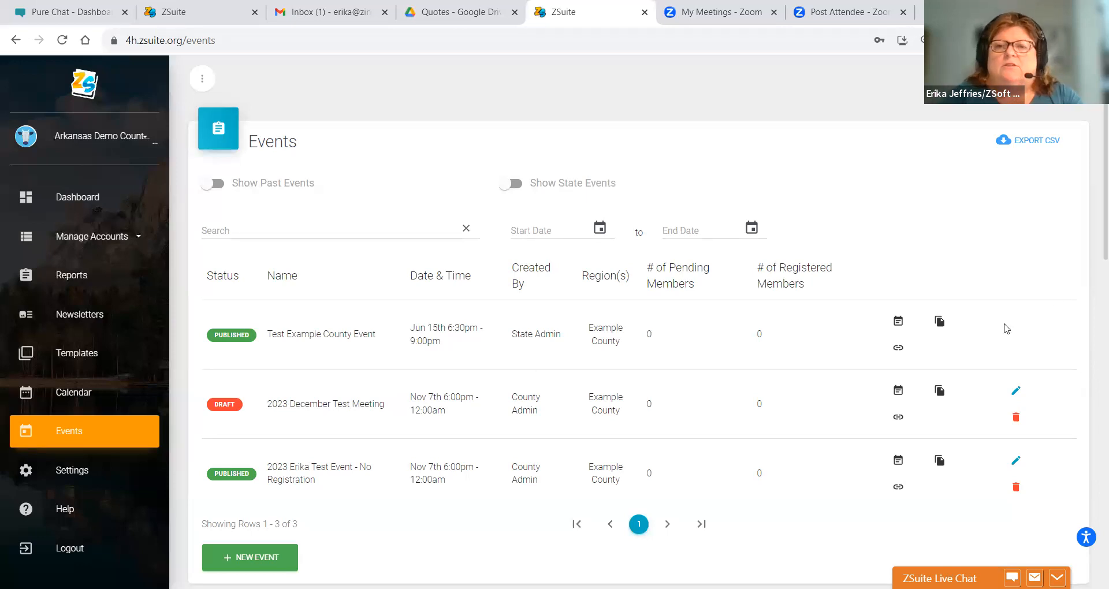
click(1017, 394)
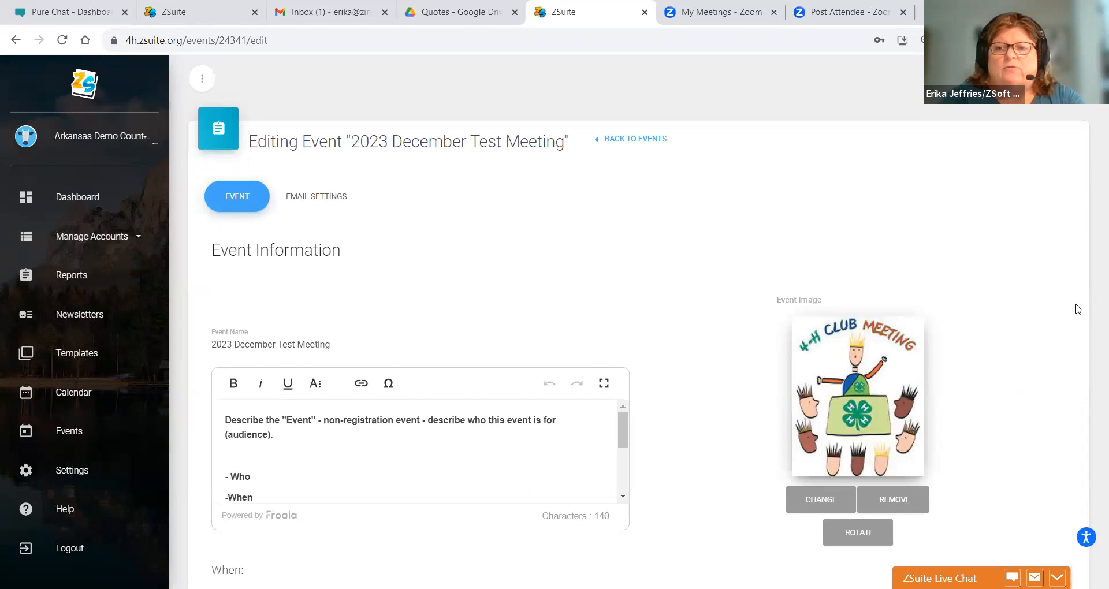
scroll(1078, 309, down, 1)
scroll(1078, 309, down, 1)
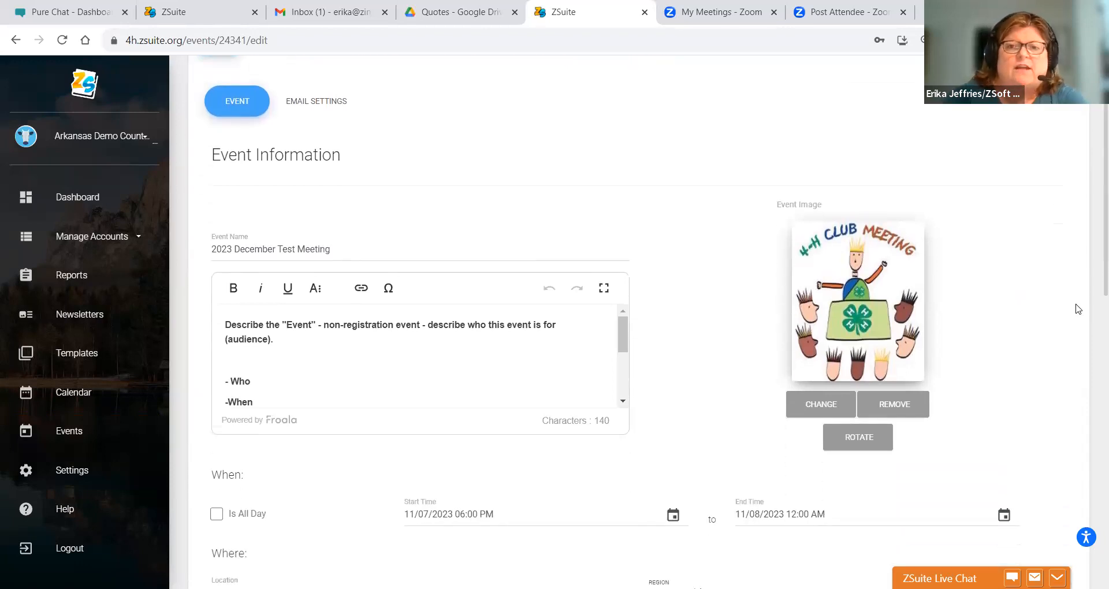
scroll(1078, 309, down, 3)
scroll(1078, 309, down, 3)
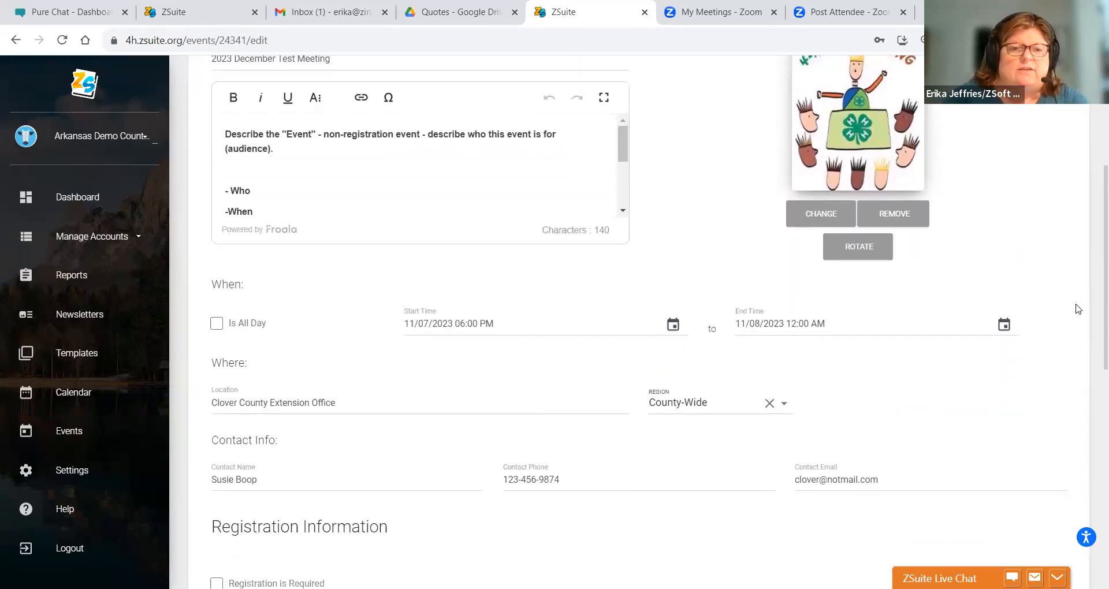
scroll(1078, 309, down, 3)
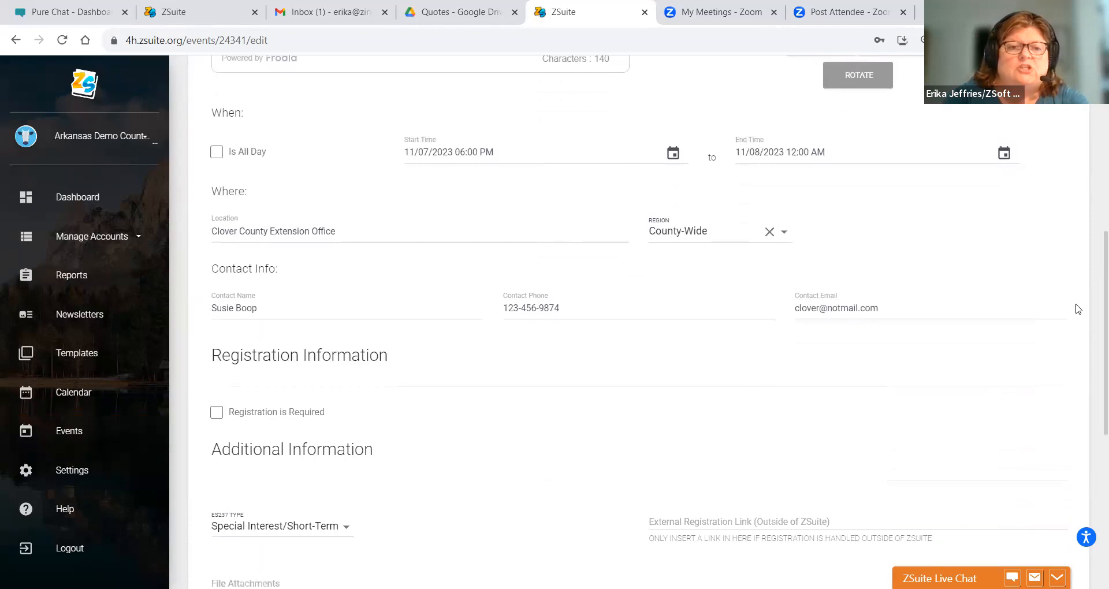
scroll(1078, 309, up, 6)
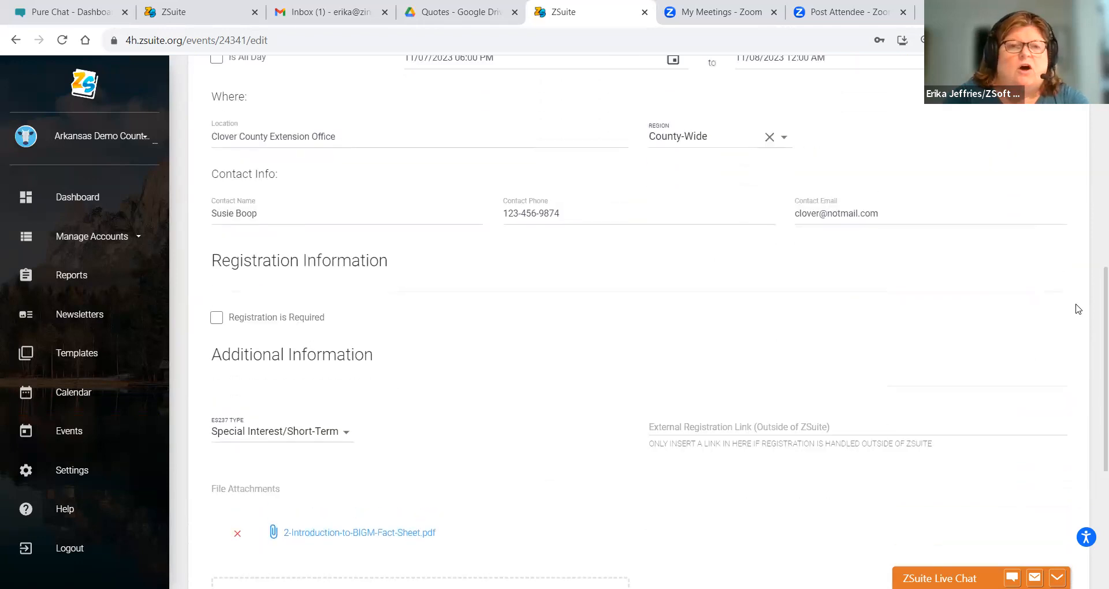
scroll(1077, 309, up, 2)
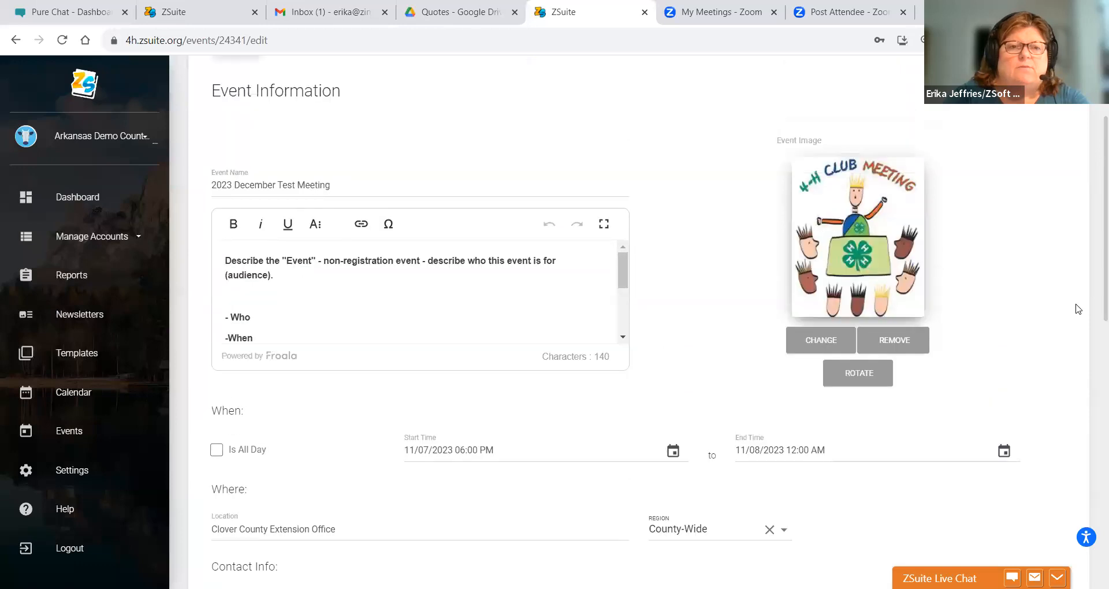
- Set the meeting's start to 12/09/2023 at 07:00 PM
click(673, 451)
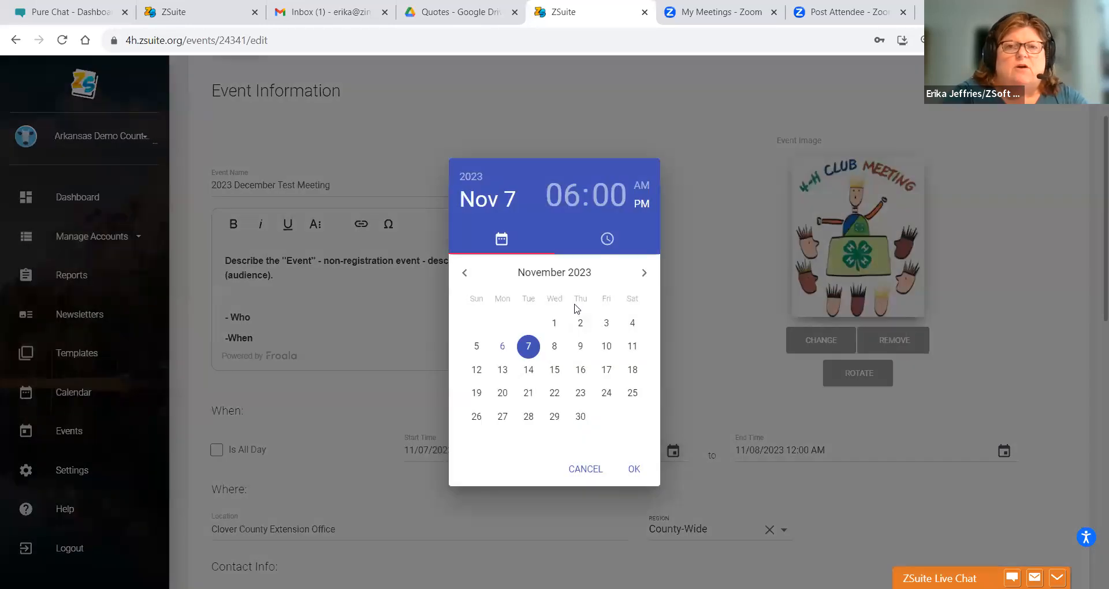
click(645, 274)
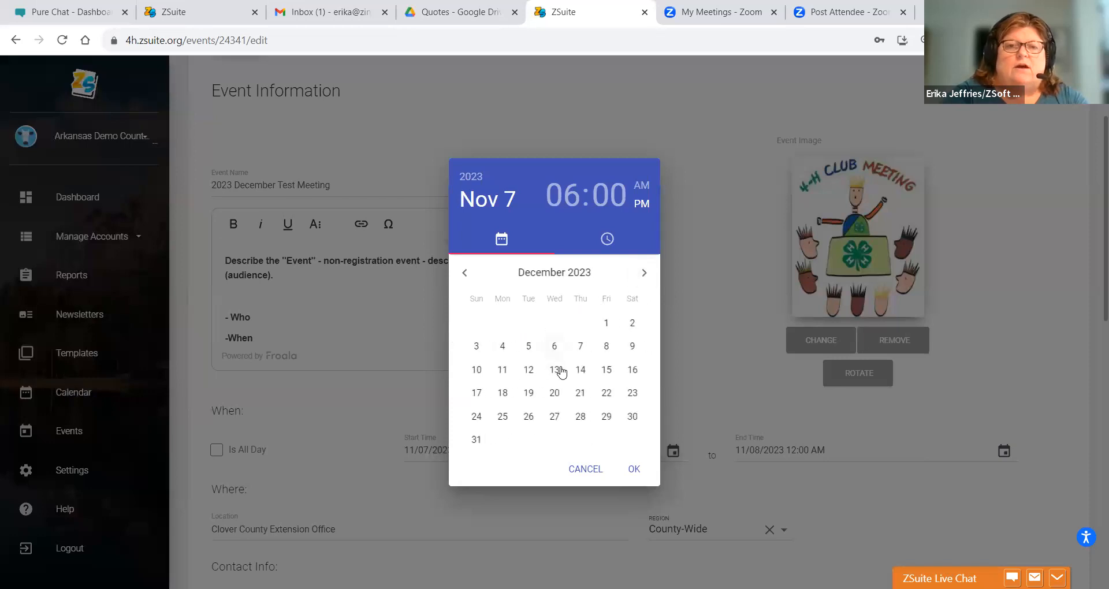
click(634, 349)
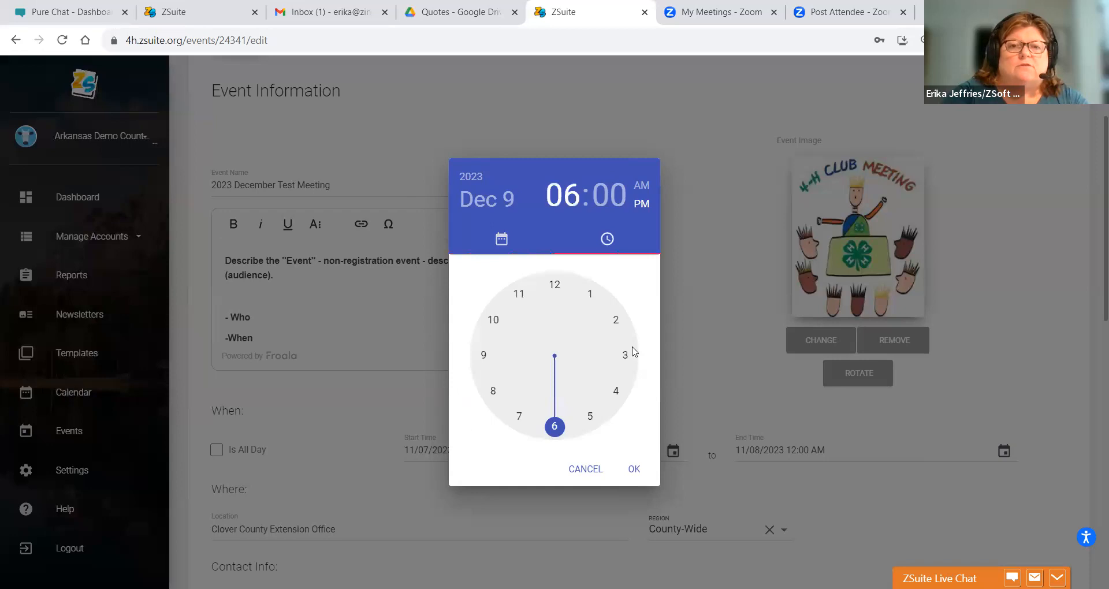
click(517, 417)
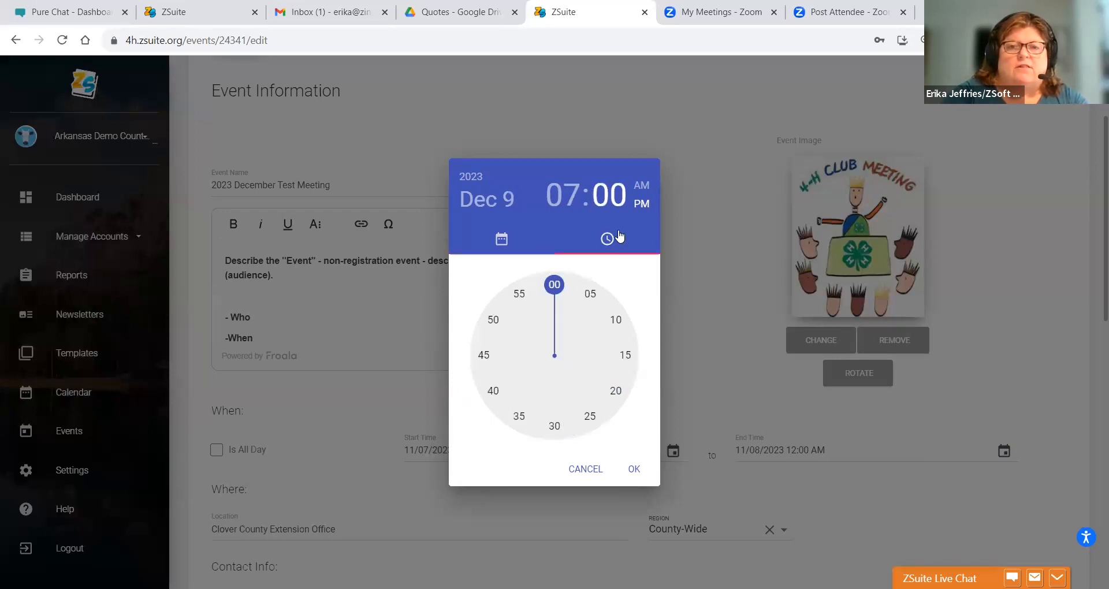
click(633, 468)
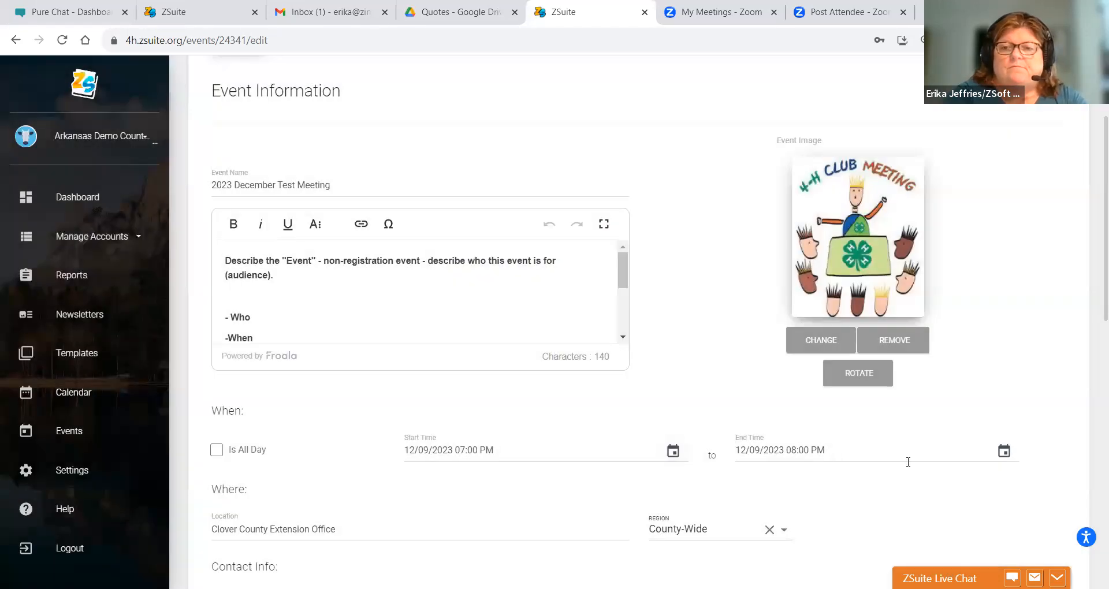
- Set the meeting's end to 12/09/2023 at 08:00 PM
click(1003, 451)
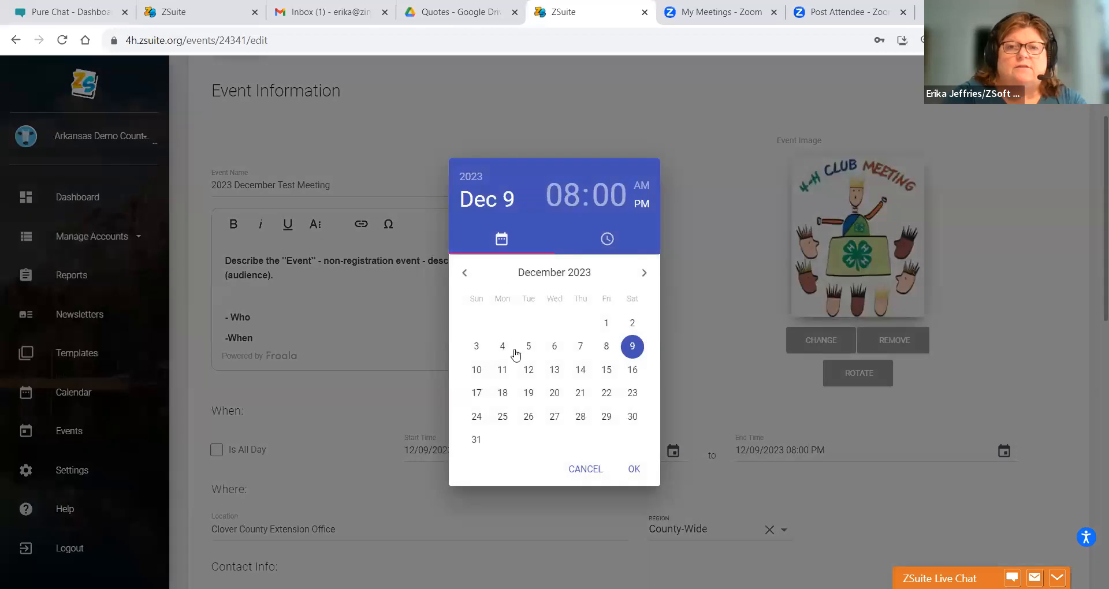
click(632, 346)
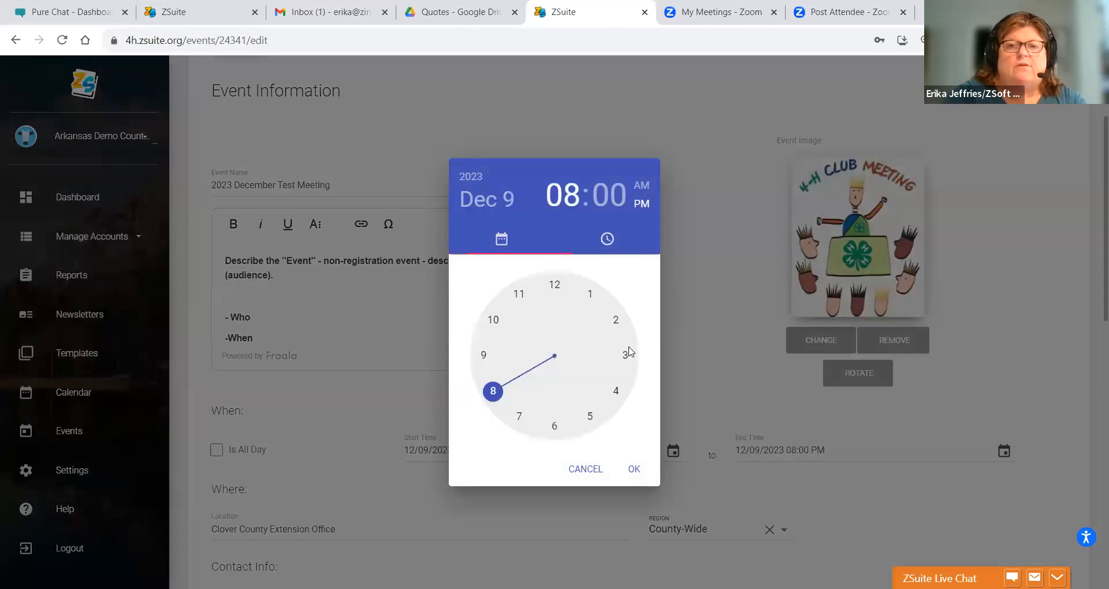
click(556, 286)
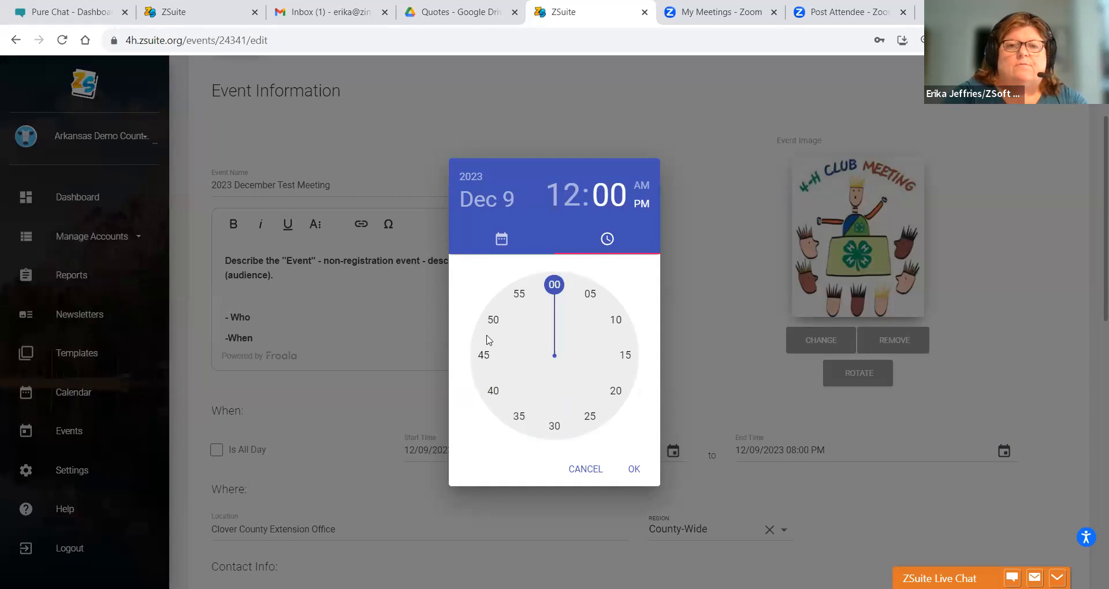
click(560, 199)
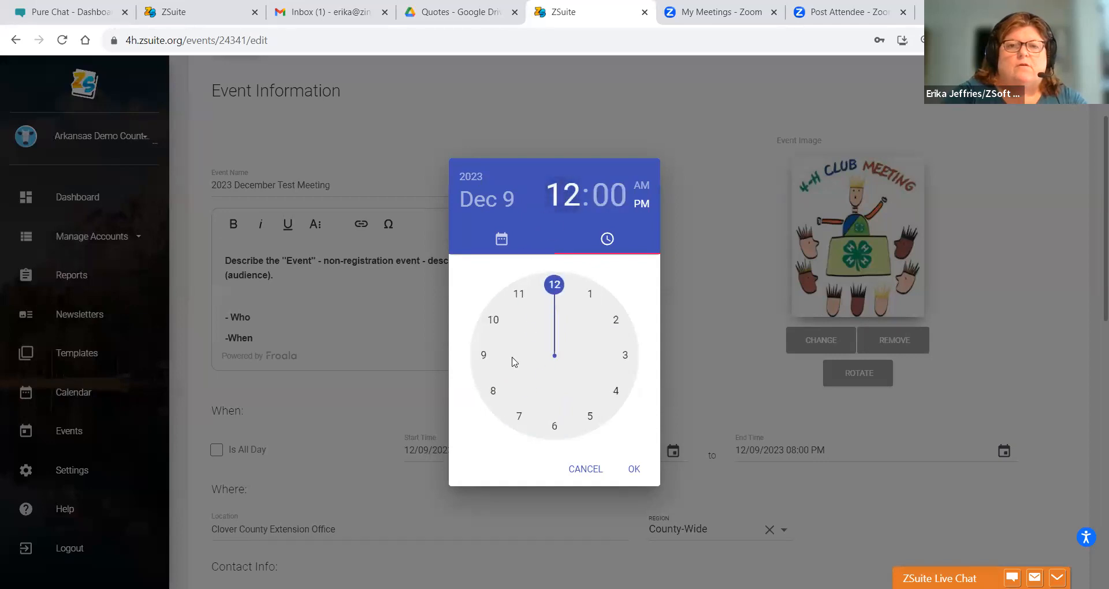
click(494, 390)
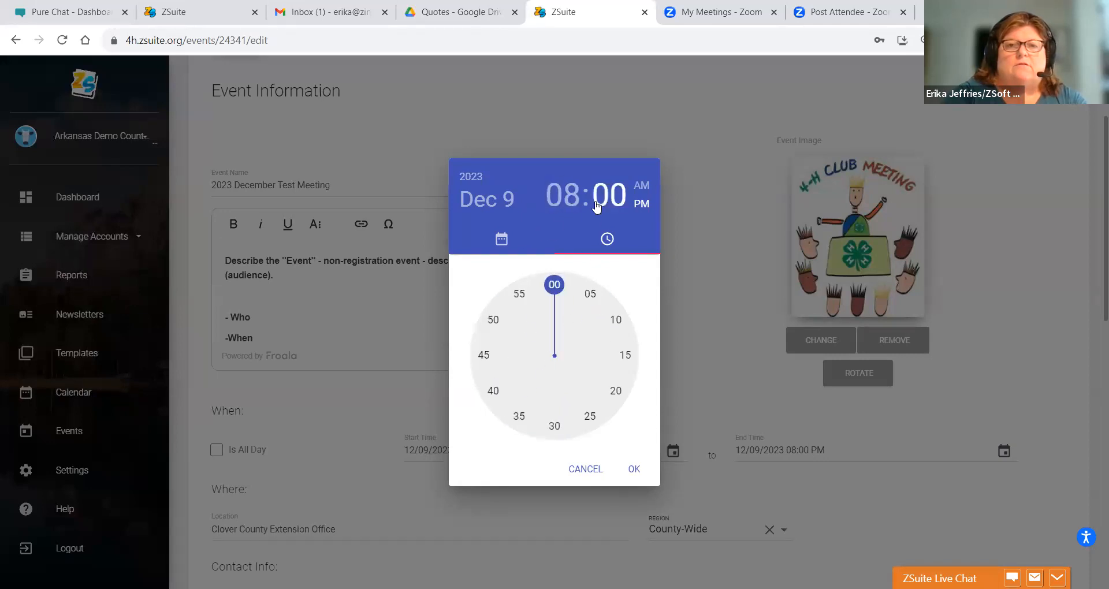
click(635, 470)
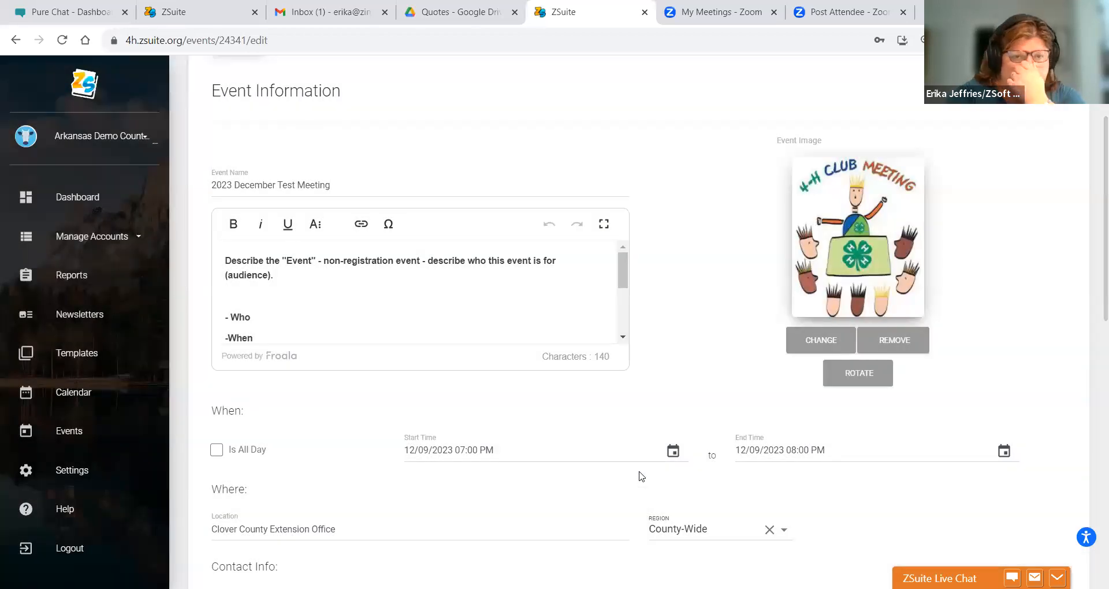
- Replace 'Extension Office' with 'Fairgrounds' so the location reads Clover County Fairgrounds
drag(339, 530, 267, 529)
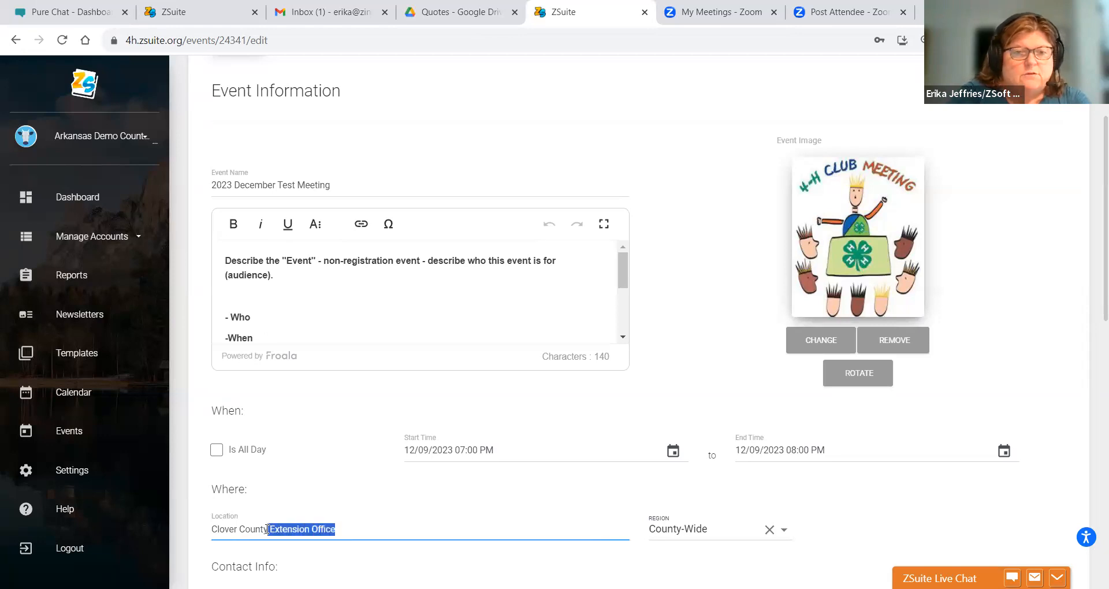
key(BackSpace)
text(Fairgrounds)
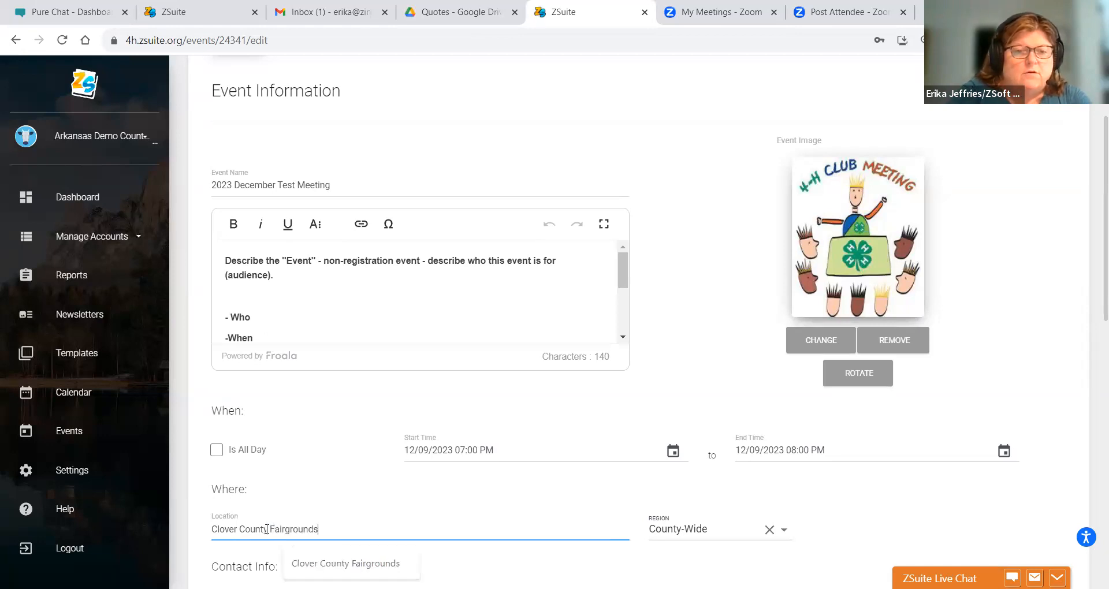
click(822, 509)
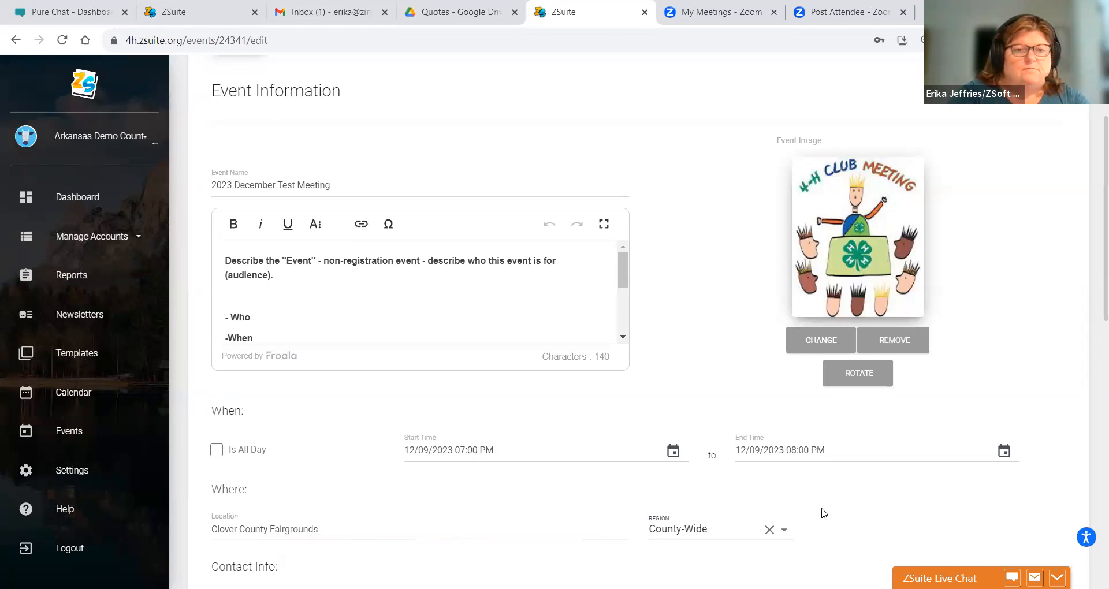
drag(1093, 287, 1093, 433)
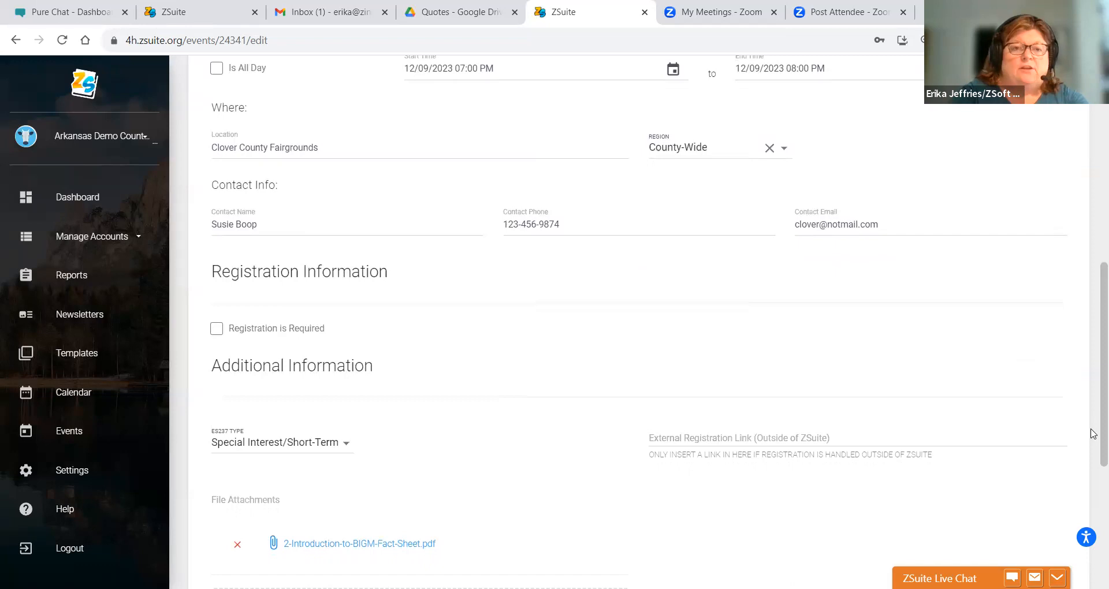
scroll(1094, 430, down, 5)
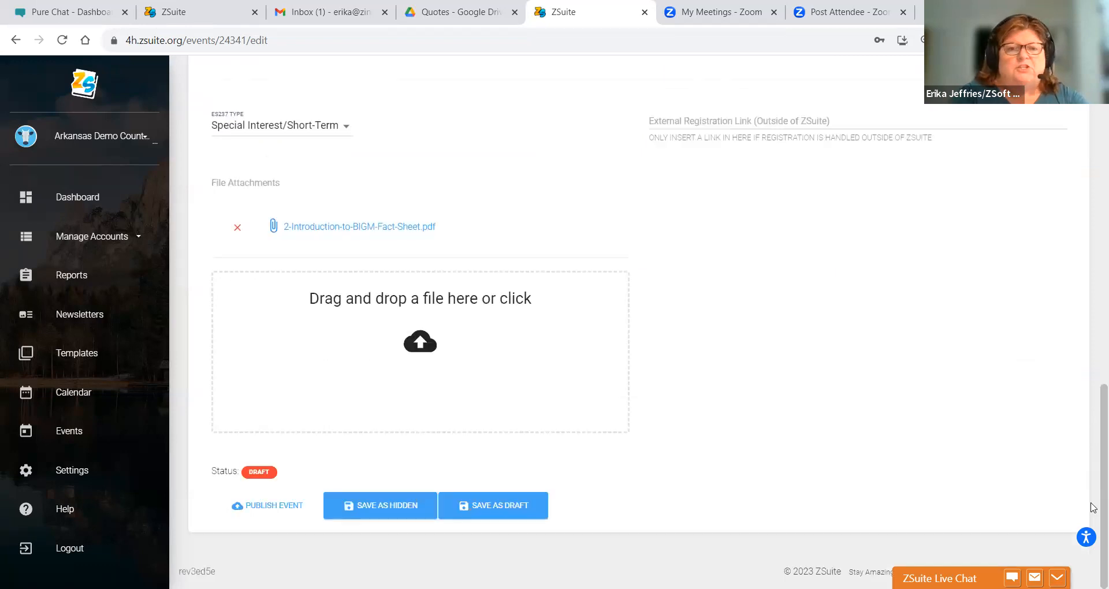
scroll(1093, 304, up, 20)
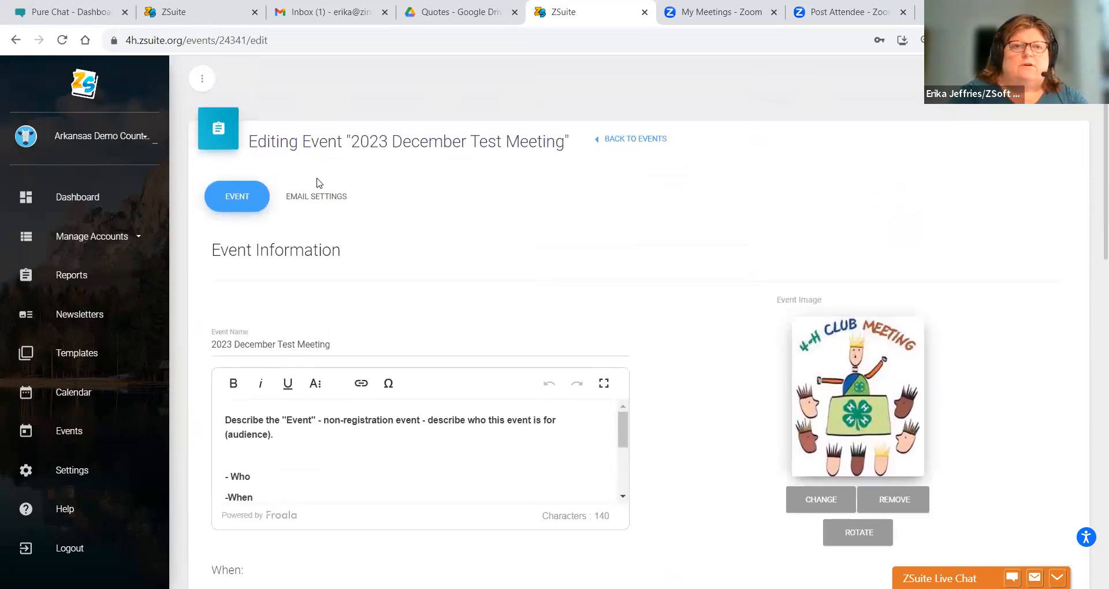
click(317, 196)
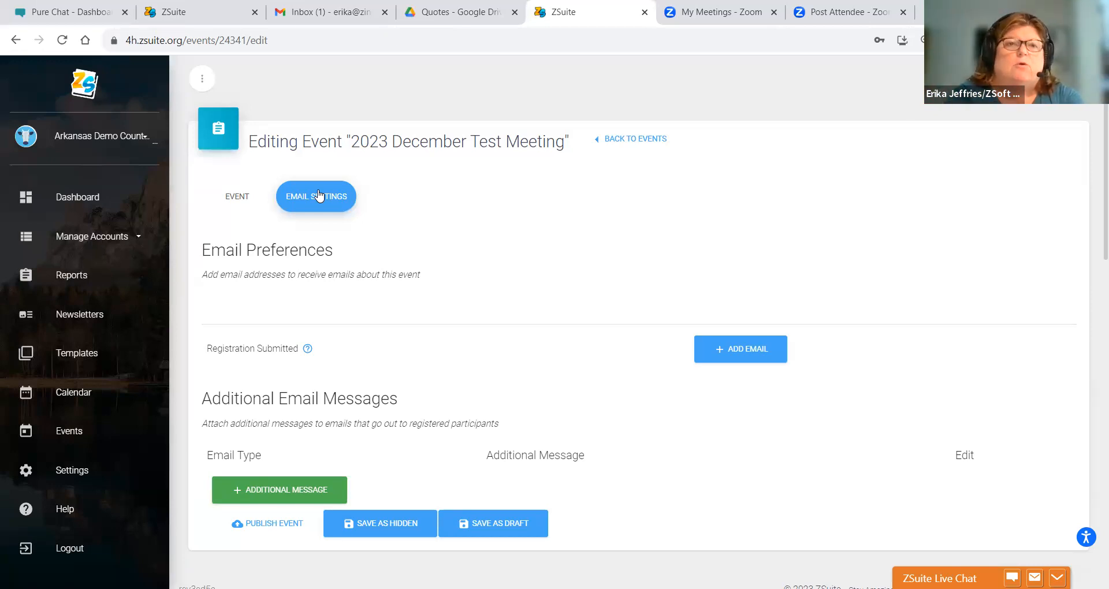
click(242, 198)
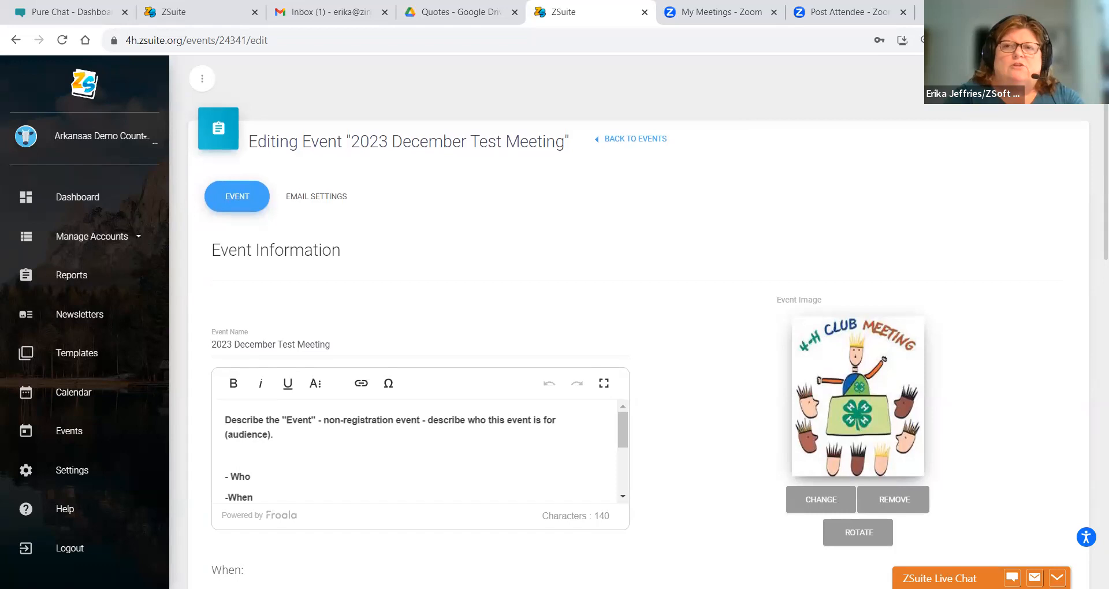
- Clear the stray page selection and publish the updated 2023 December Test Meeting
drag(1091, 128, 1090, 261)
click(1077, 268)
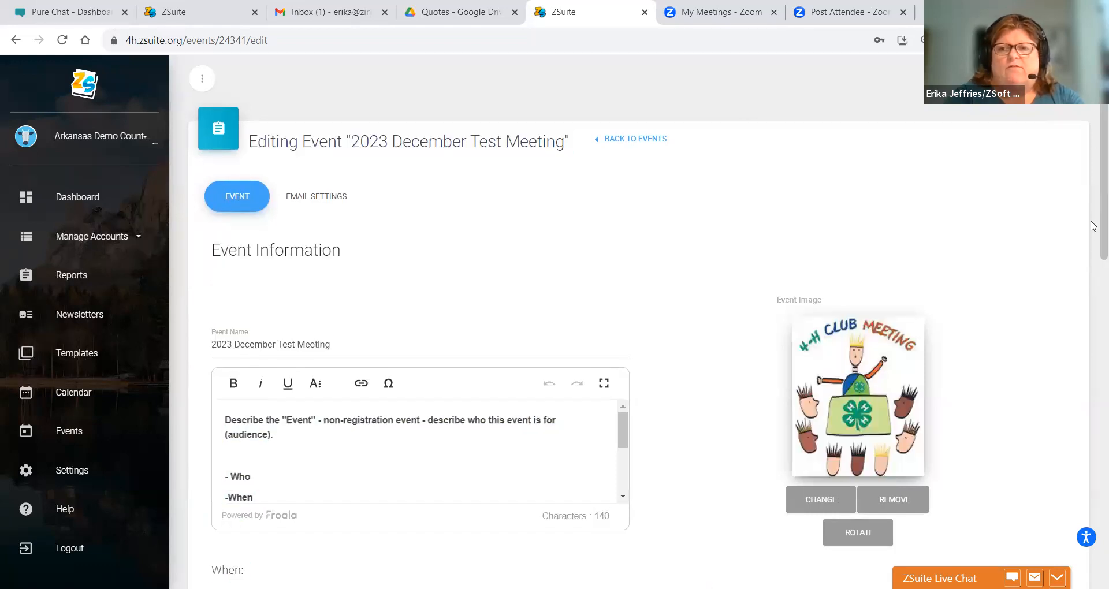
scroll(1093, 225, down, 14)
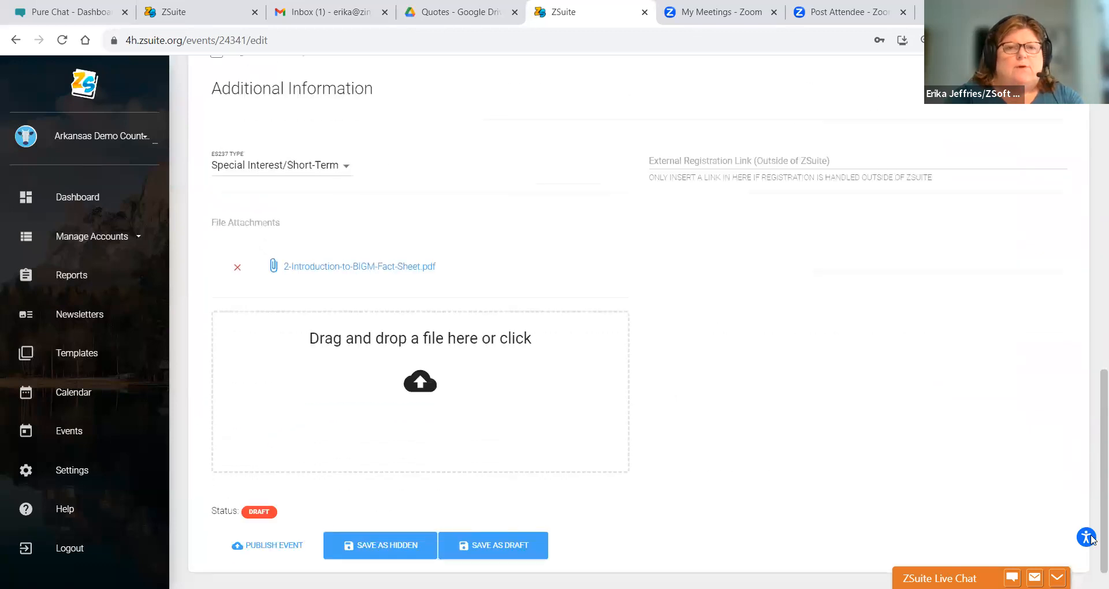
click(251, 547)
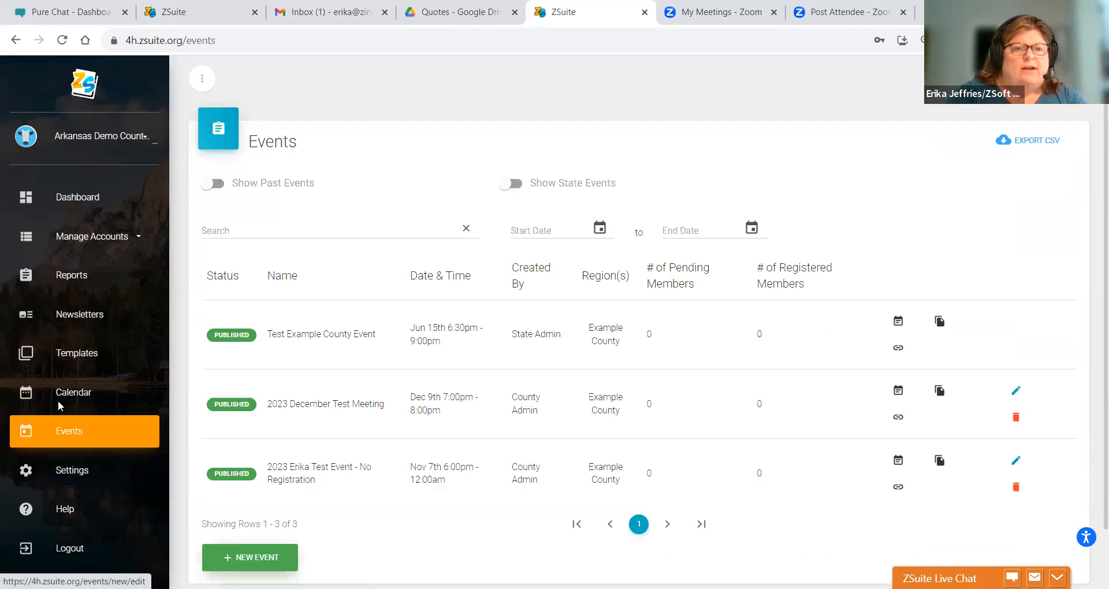
click(74, 390)
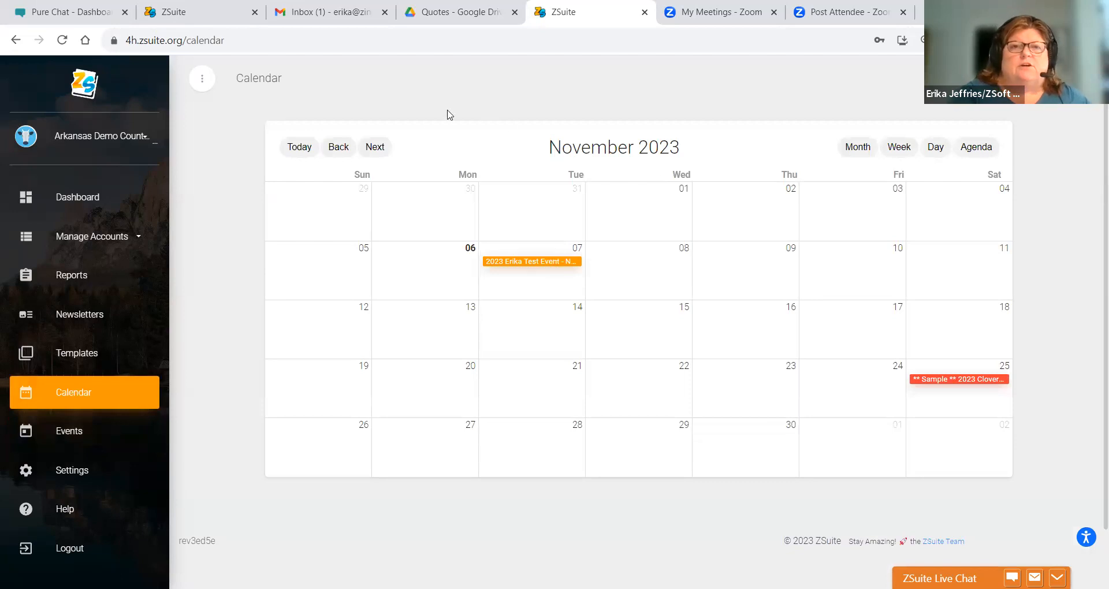
click(375, 148)
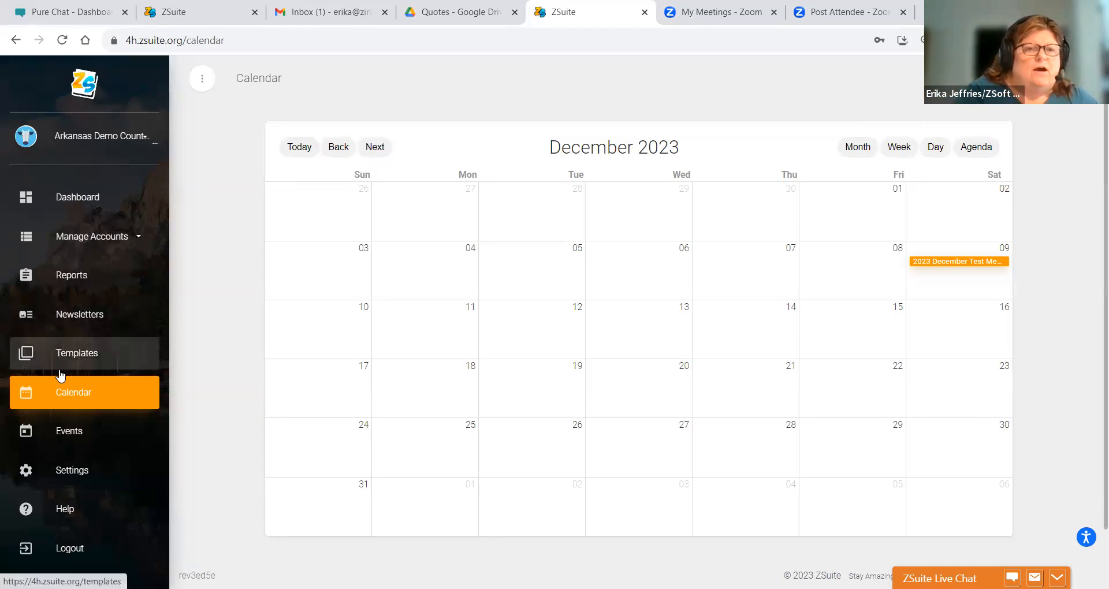
click(58, 430)
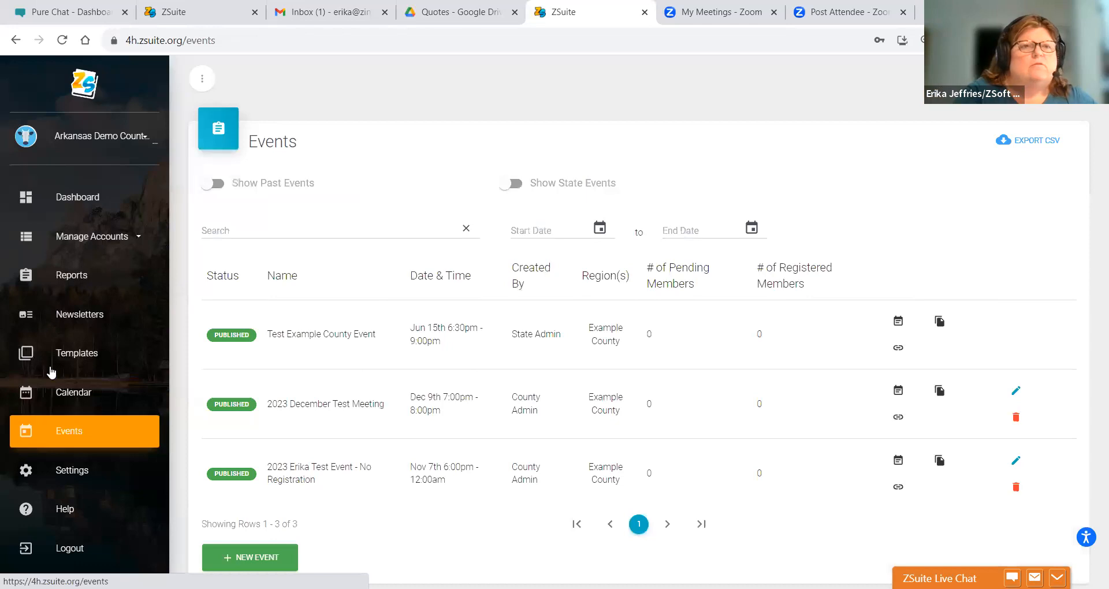
- Expand Manage Accounts in the sidebar and open the Households list
click(70, 238)
click(73, 314)
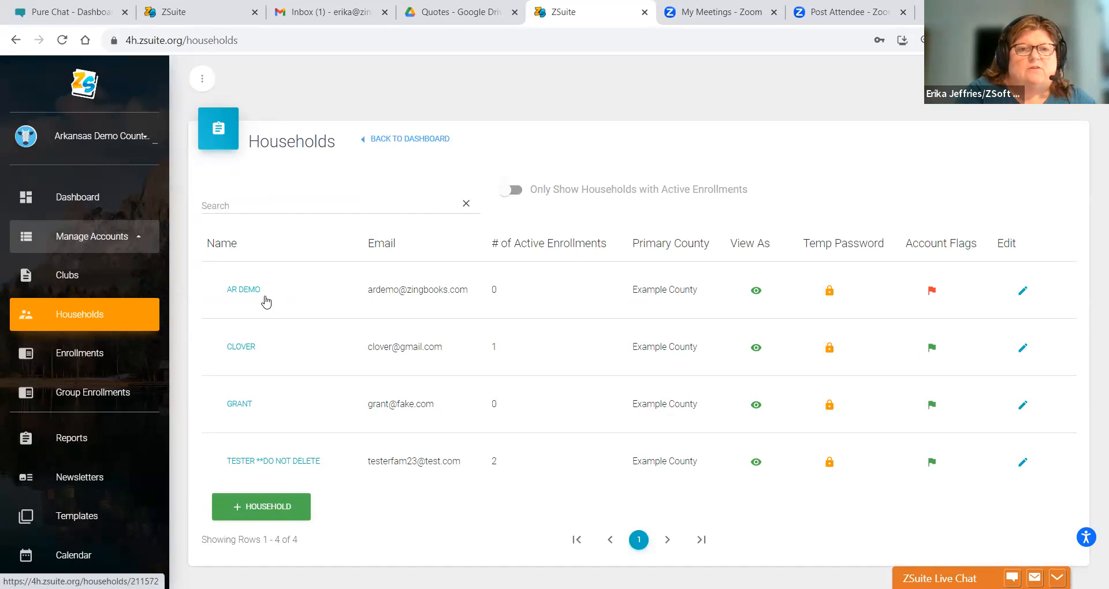
click(748, 464)
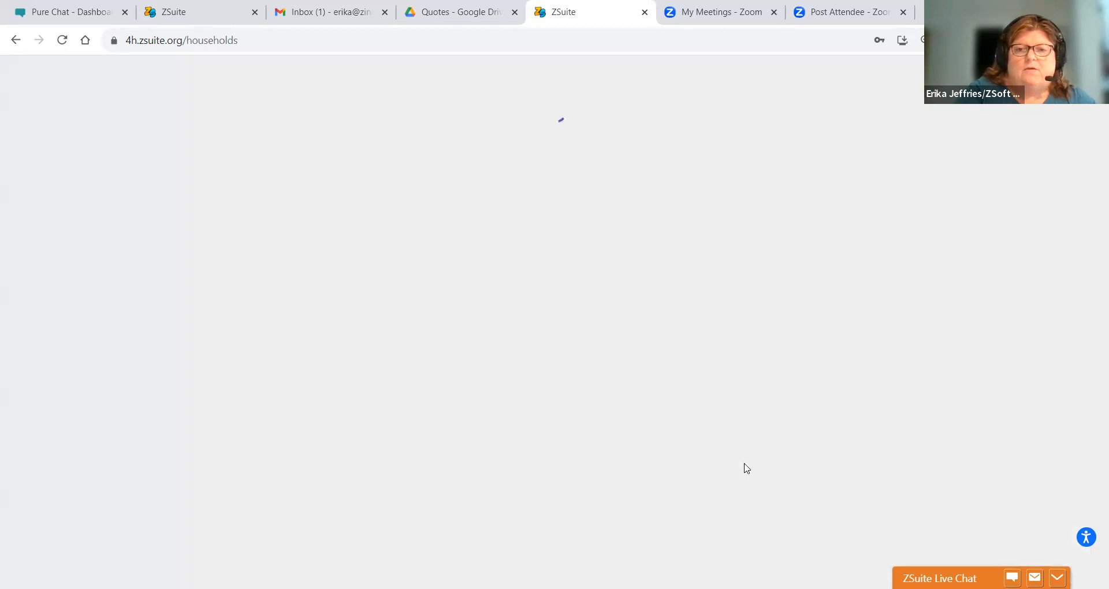
click(180, 361)
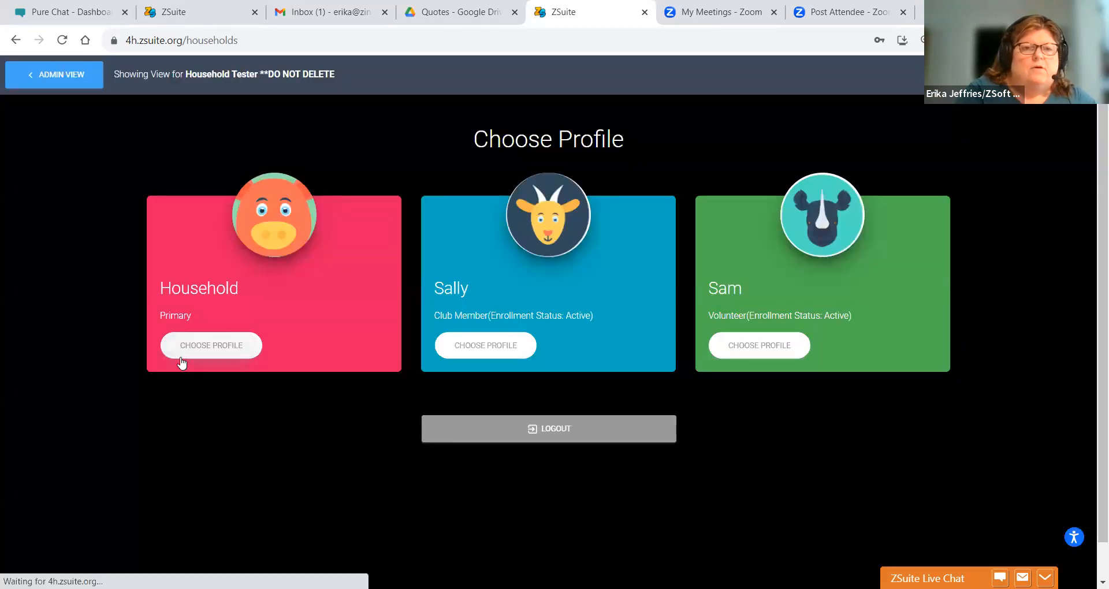
click(75, 396)
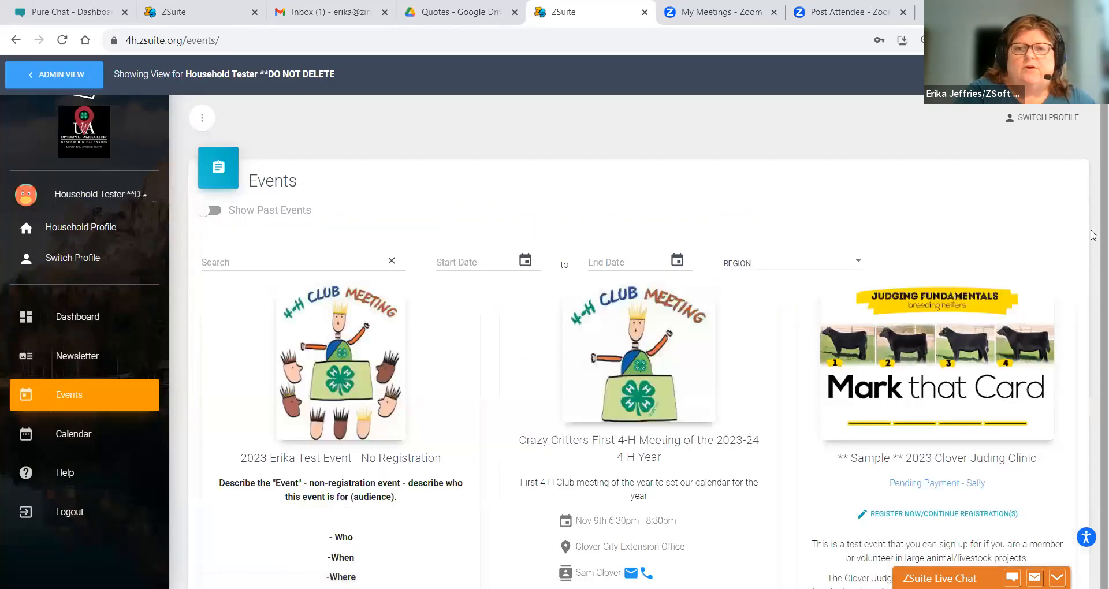
scroll(1092, 272, down, 5)
scroll(1092, 362, down, 5)
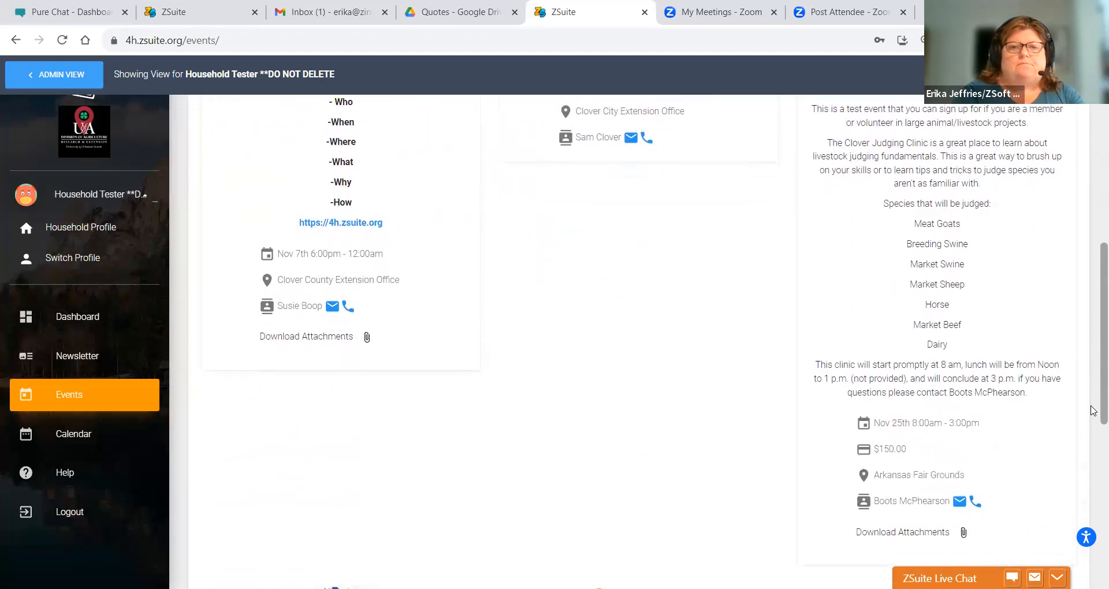
scroll(1092, 535, down, 3)
scroll(1092, 559, down, 3)
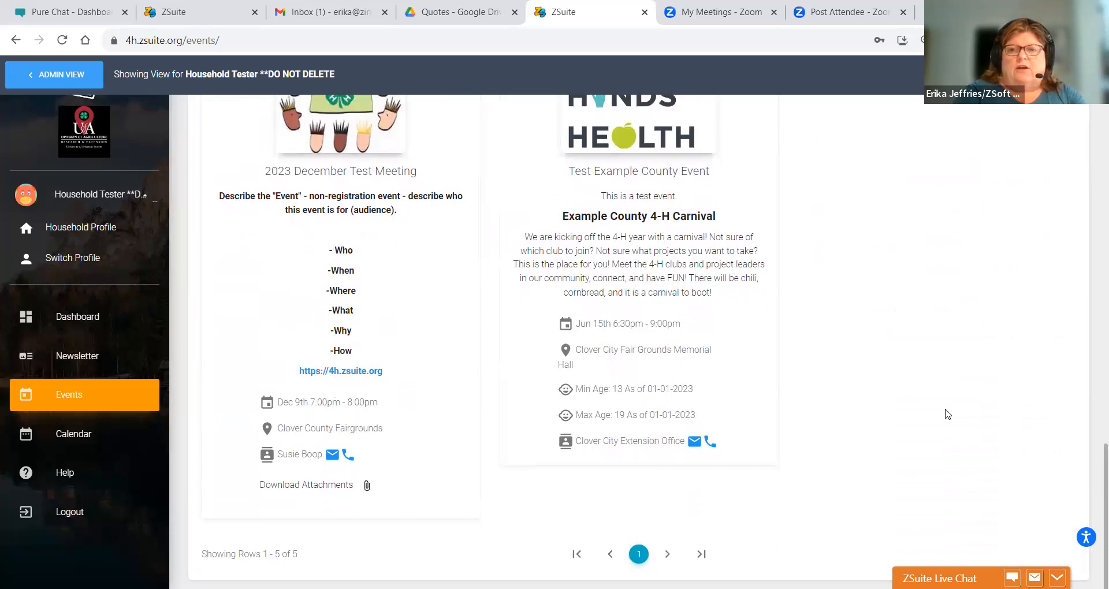
drag(1094, 491, 1091, 279)
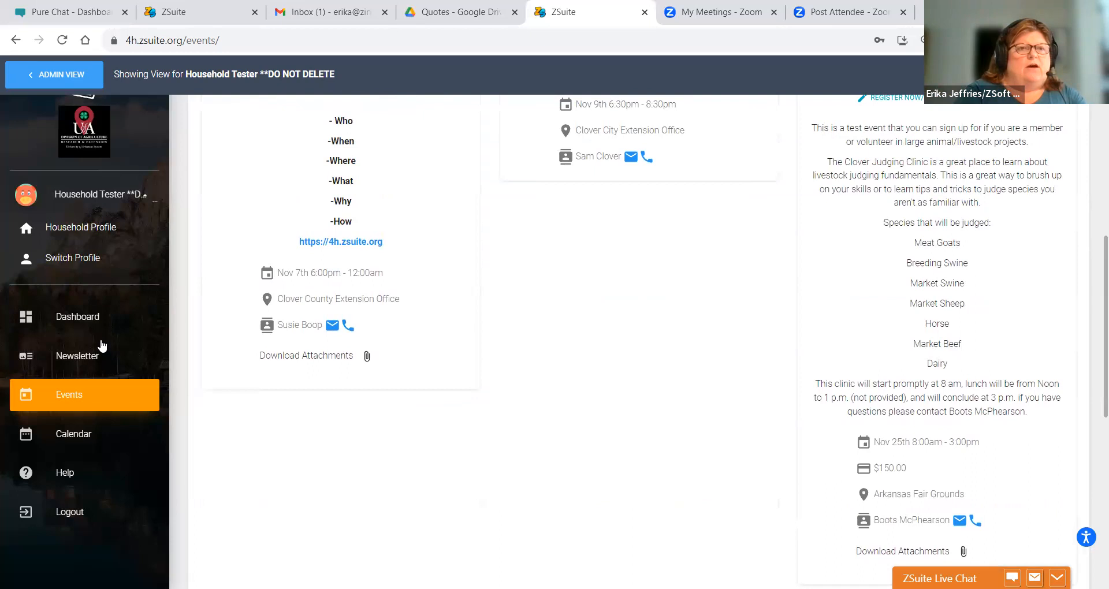
- Return to ADMIN VIEW, browse the county Dashboard, and expand Manage Accounts
click(51, 85)
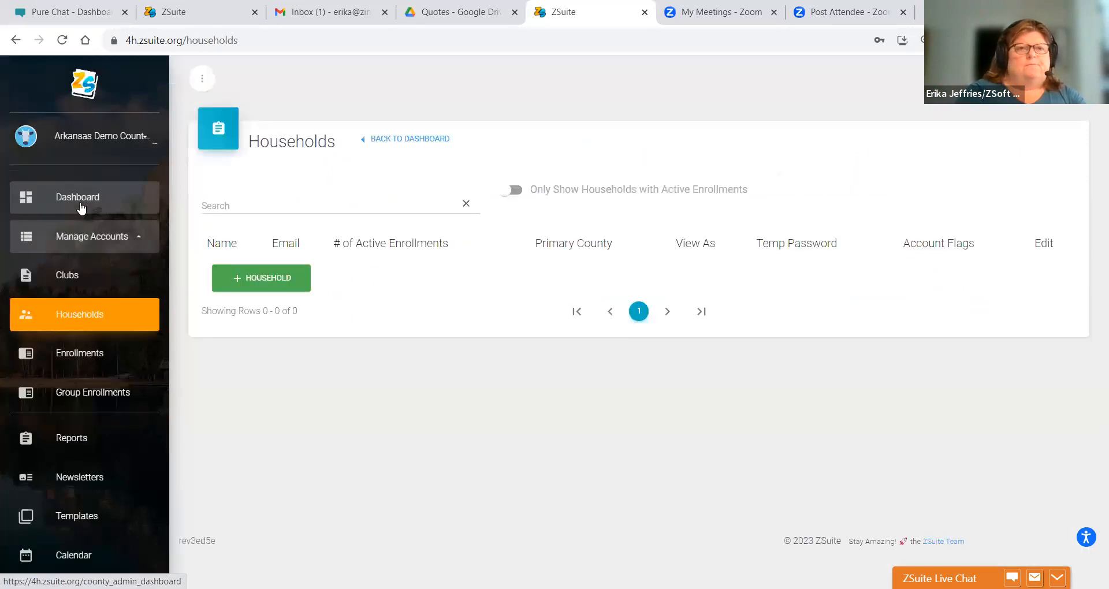
click(81, 206)
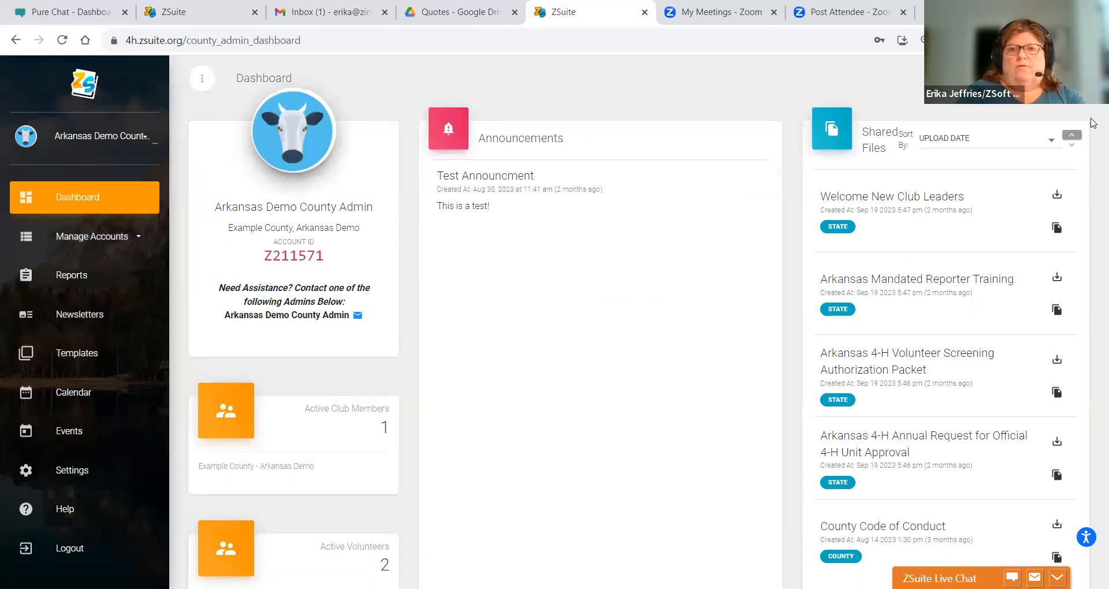
scroll(1093, 123, down, 7)
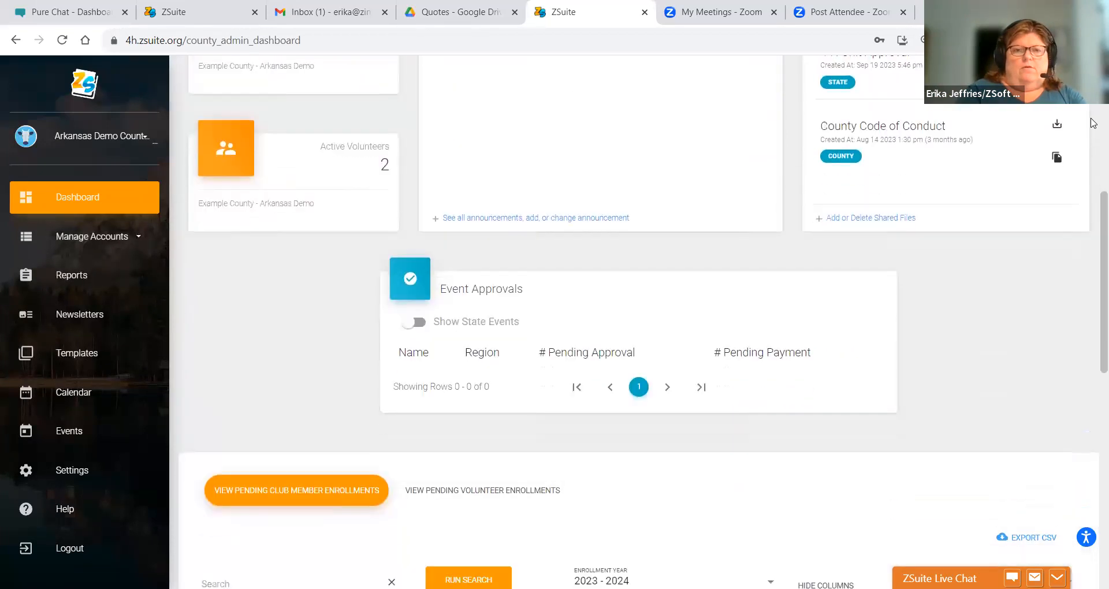
scroll(1093, 123, down, 10)
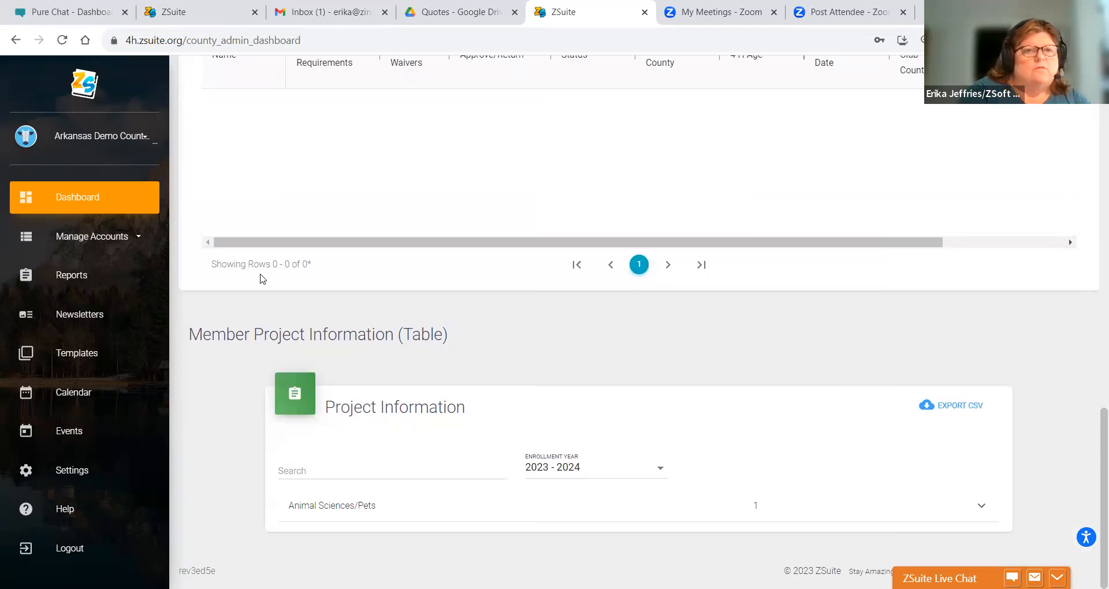
click(95, 247)
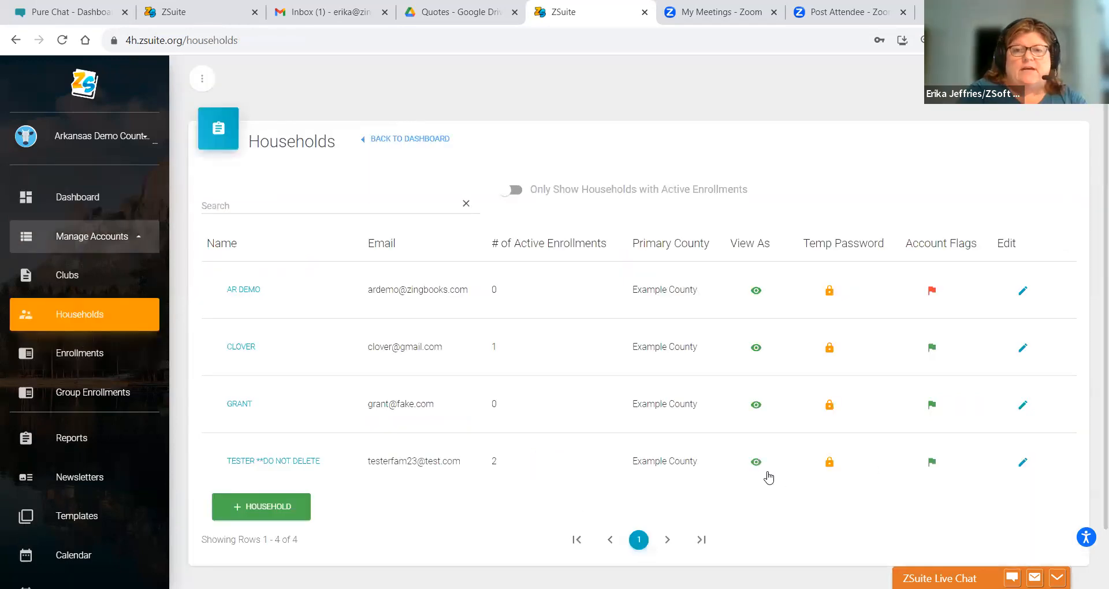
- View the site as the tester household's volunteer and open the Crazy Critters club Home page
click(760, 469)
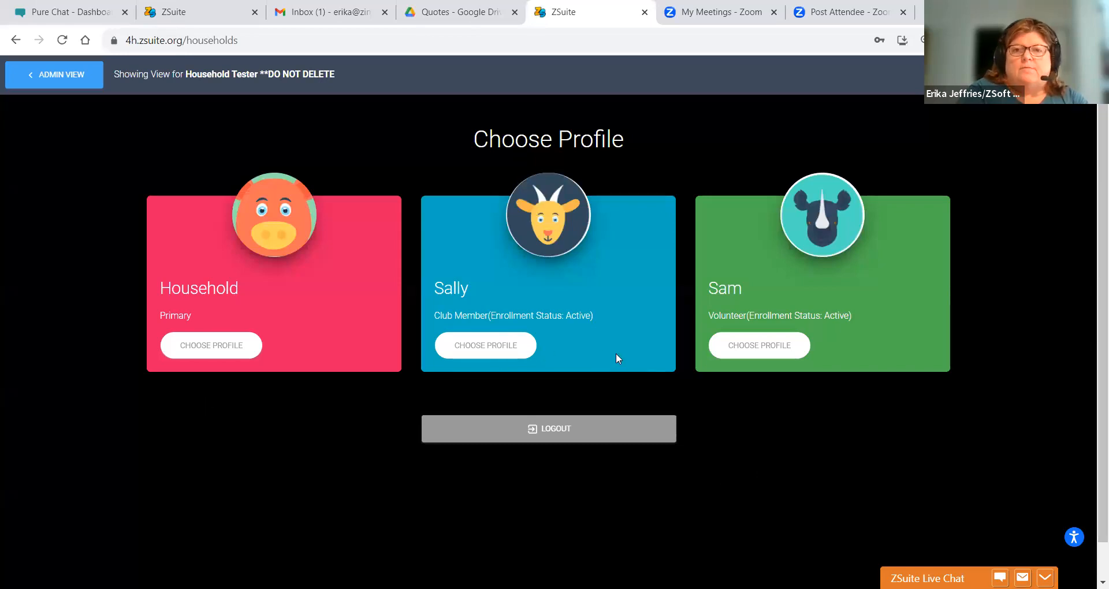
click(720, 356)
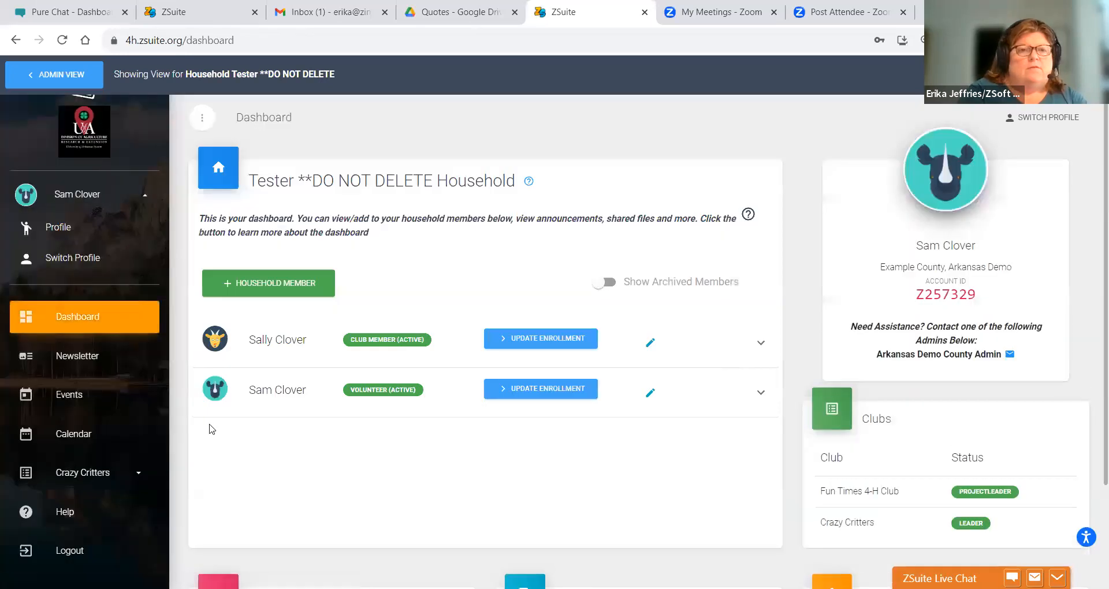
click(109, 466)
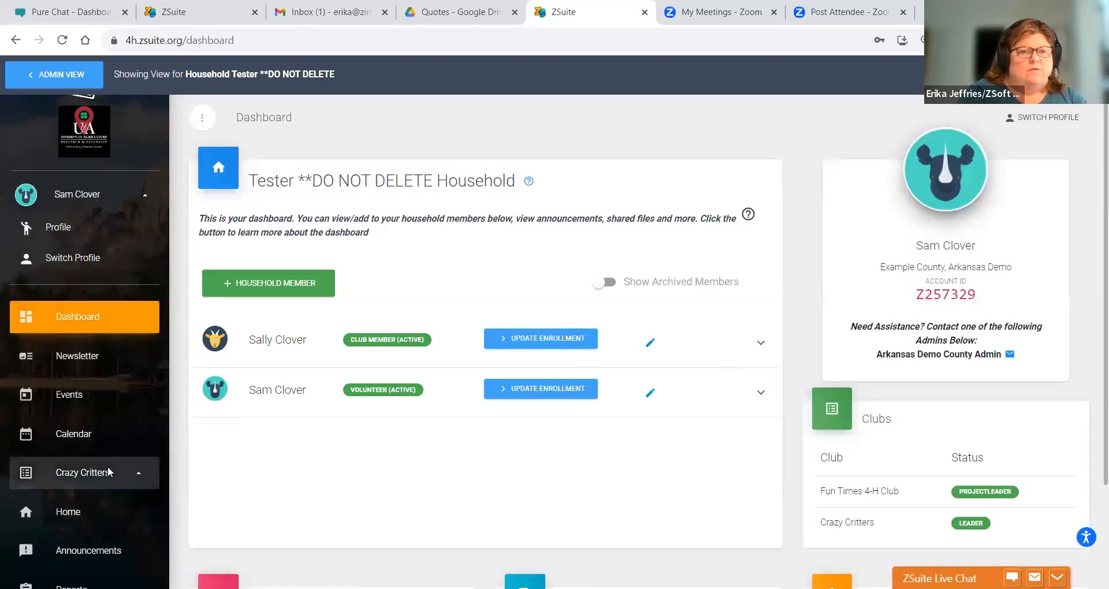
click(70, 527)
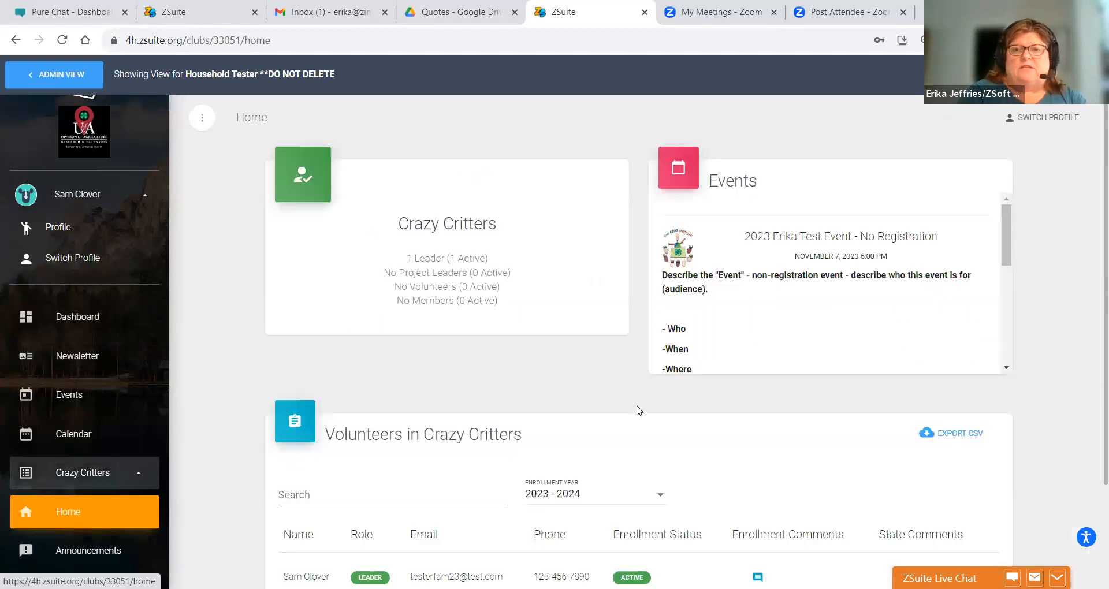
mouse_move(1012, 231)
mouse_down()
mouse_move(1026, 344)
mouse_move(991, 226)
mouse_up()
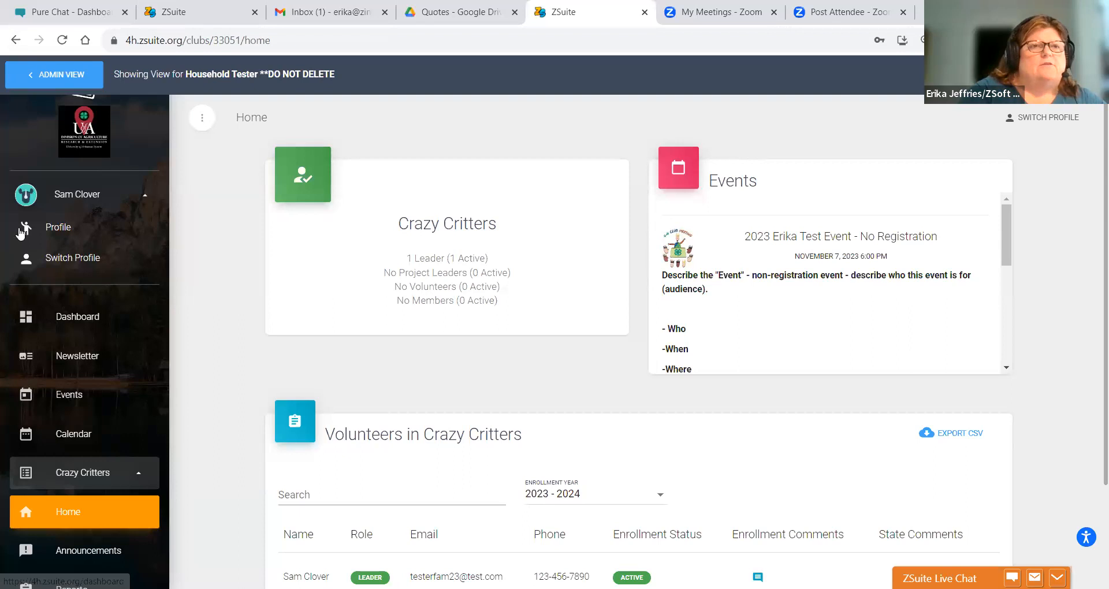
click(39, 77)
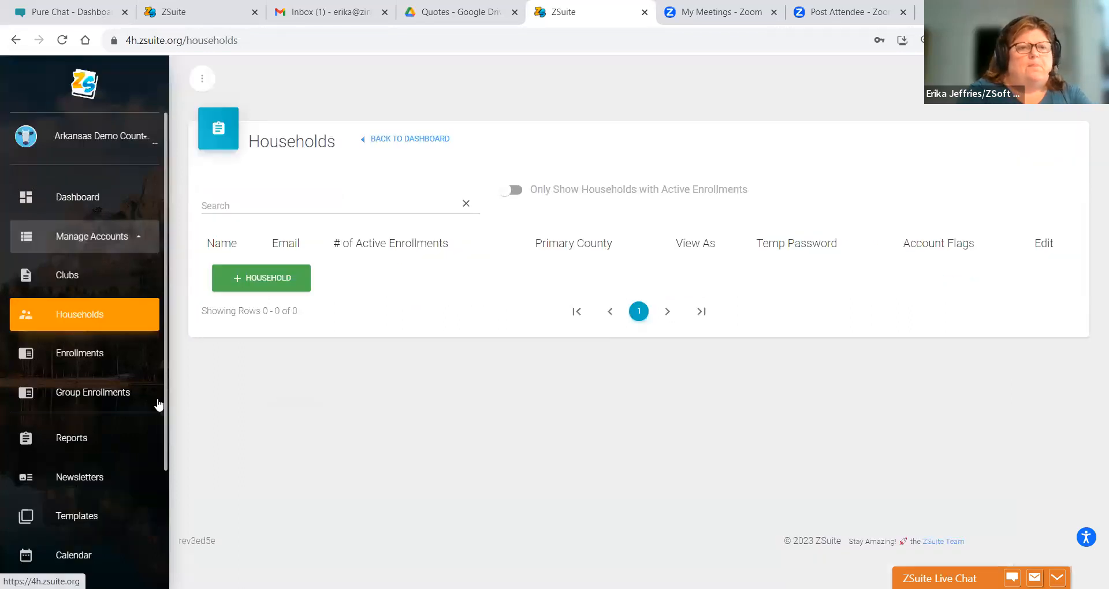
- Open the county admin's Events list from the admin sidebar
drag(164, 406, 172, 497)
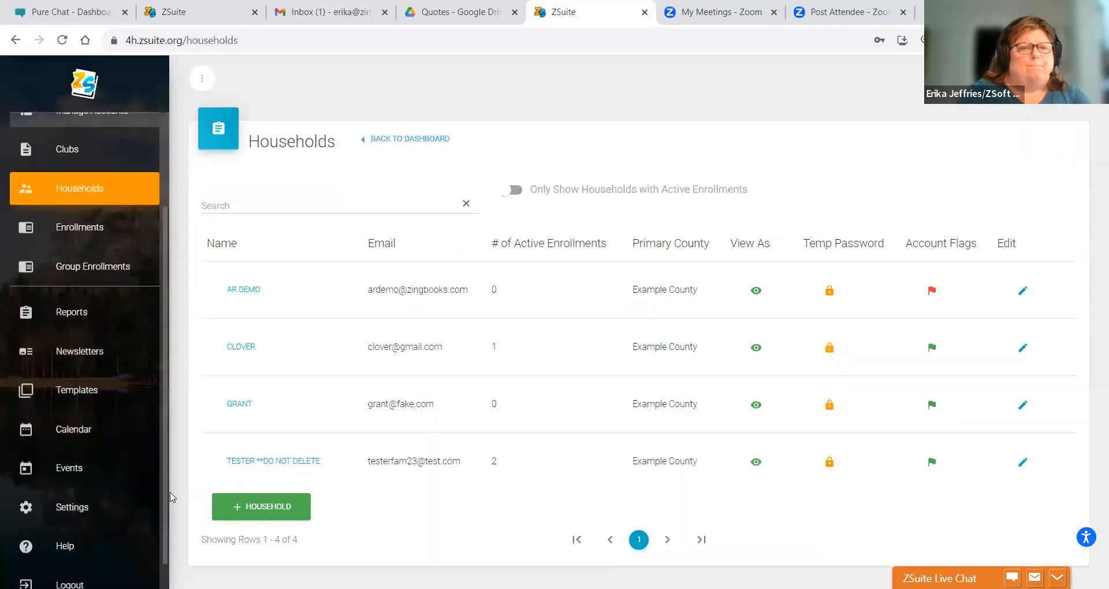
click(61, 474)
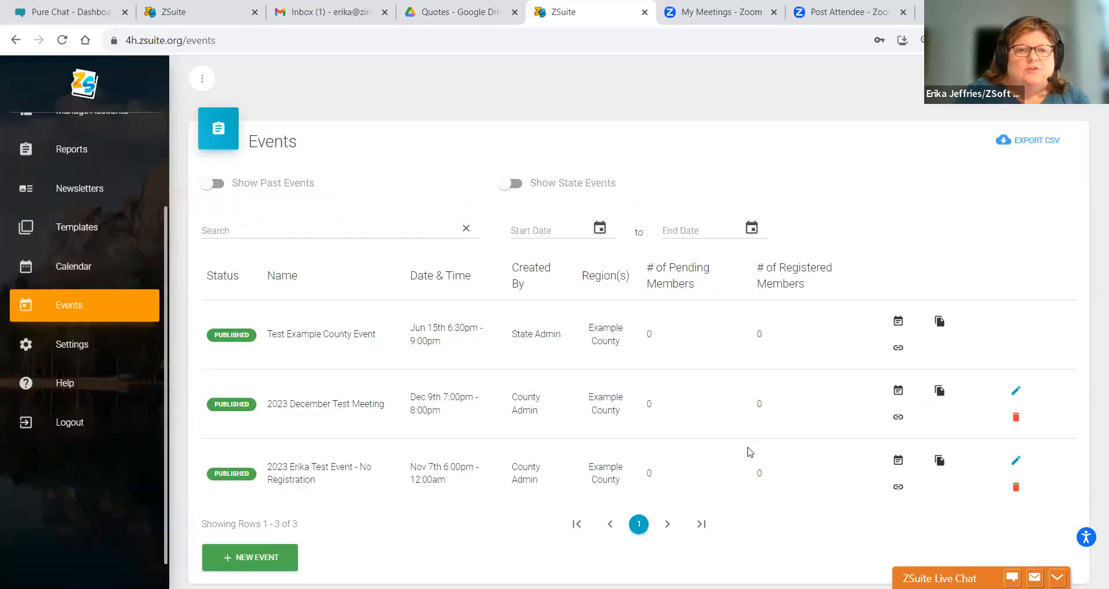
- Edit the 2023 December Test Meeting event and switch Registration is Required on
click(1017, 394)
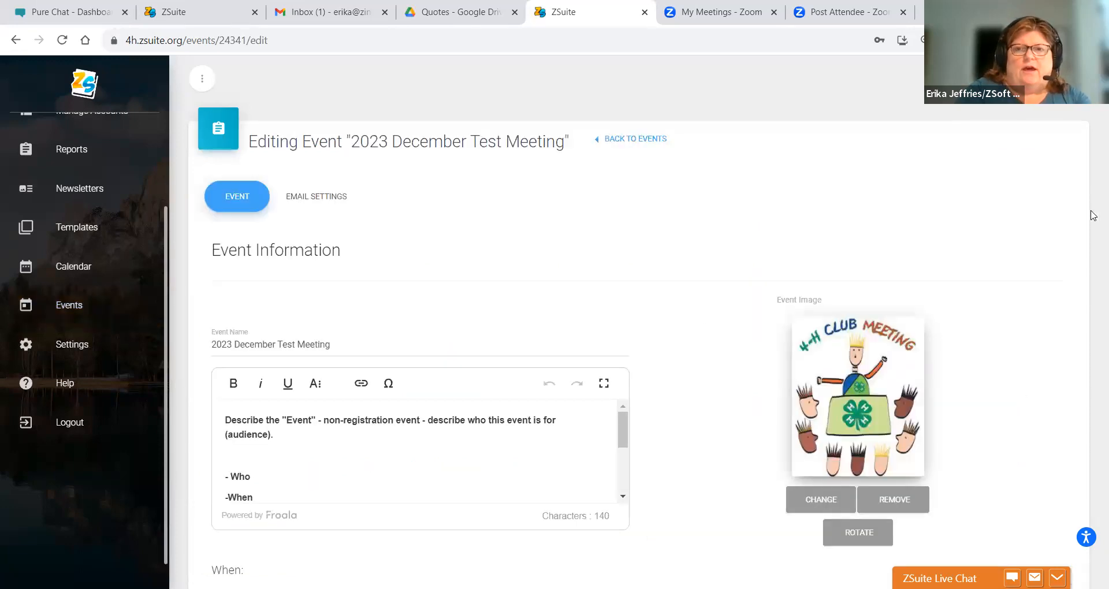
scroll(1093, 167, down, 1)
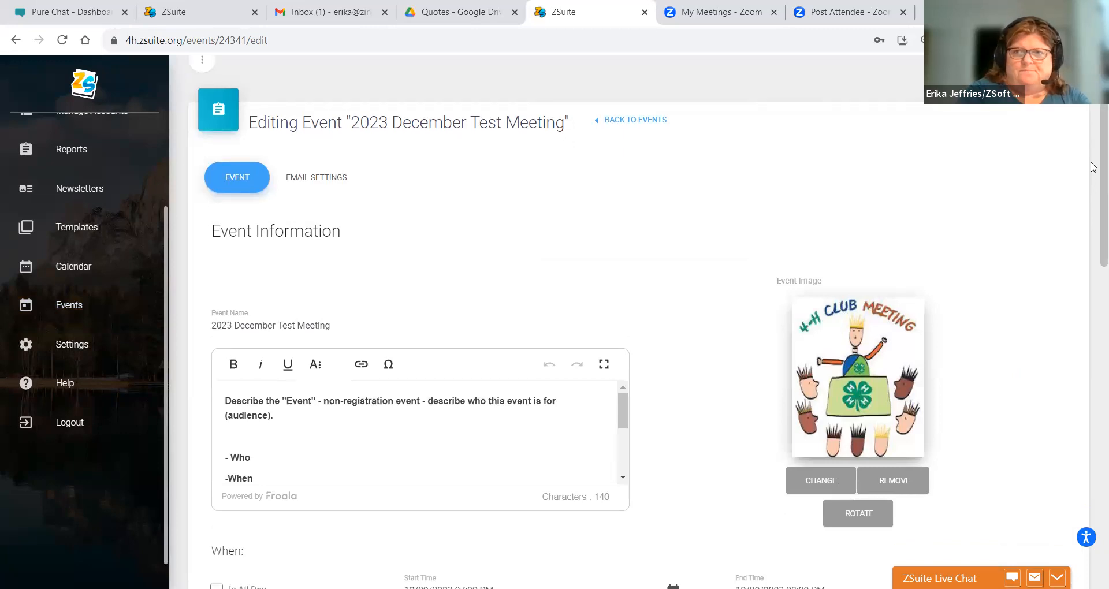
scroll(1094, 167, down, 6)
scroll(1093, 167, down, 2)
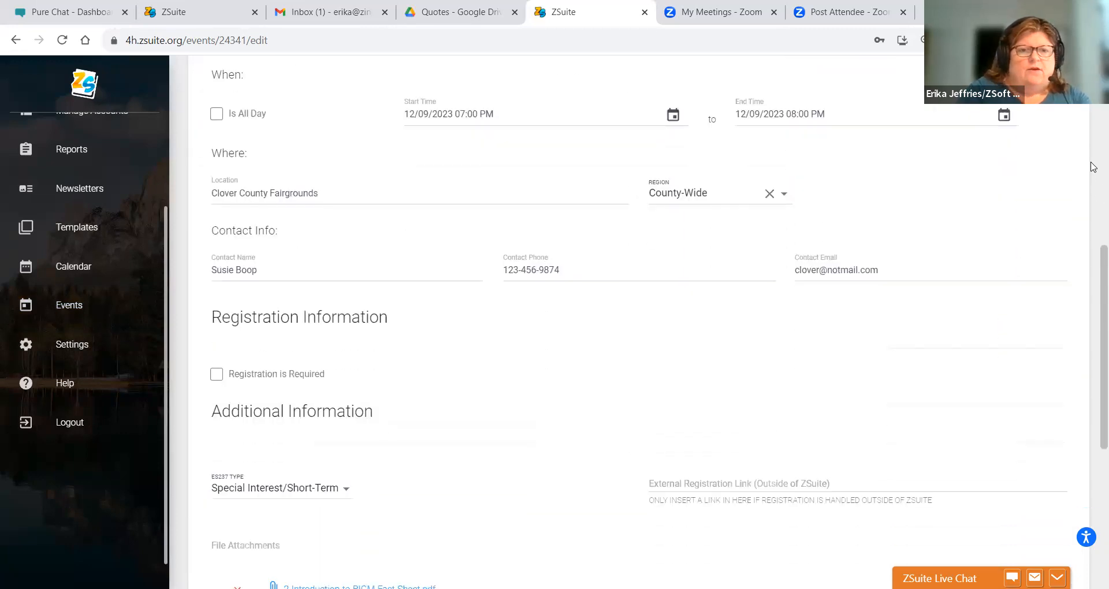
click(215, 374)
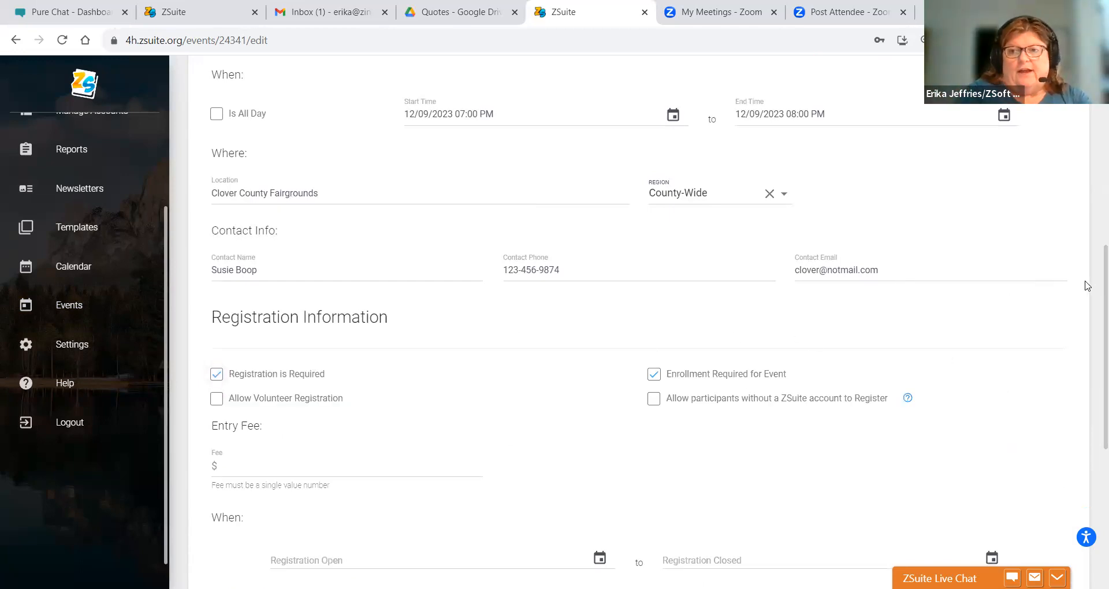
- Turn Registration is Required back off and save the event with Update Event
scroll(1094, 356, down, 3)
scroll(1093, 357, down, 3)
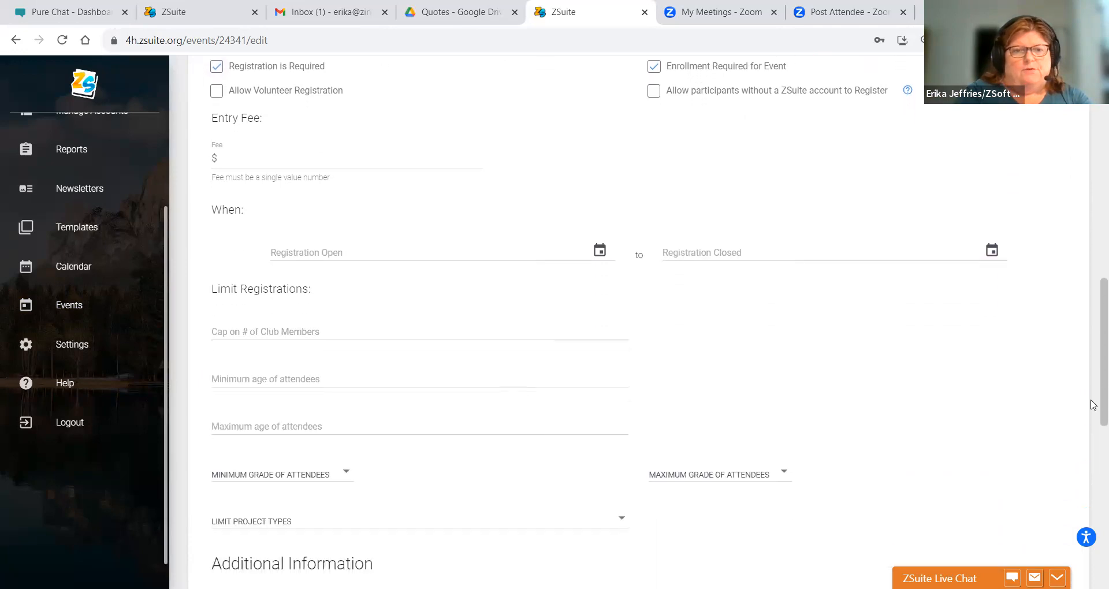
scroll(1093, 344, up, 12)
scroll(1093, 130, up, 1)
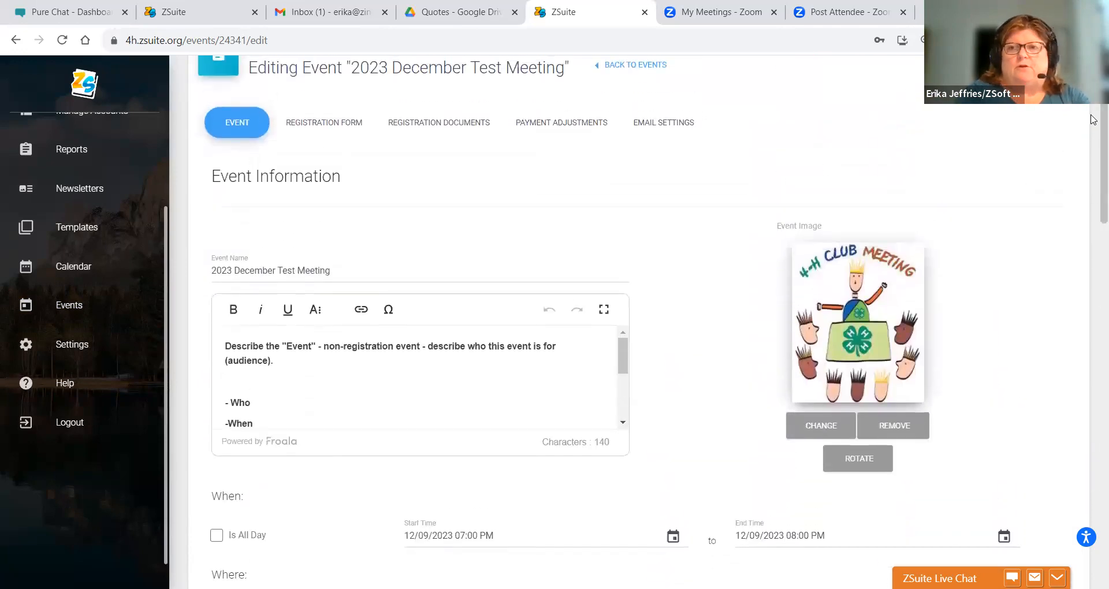
scroll(1093, 173, down, 10)
scroll(1093, 248, down, 10)
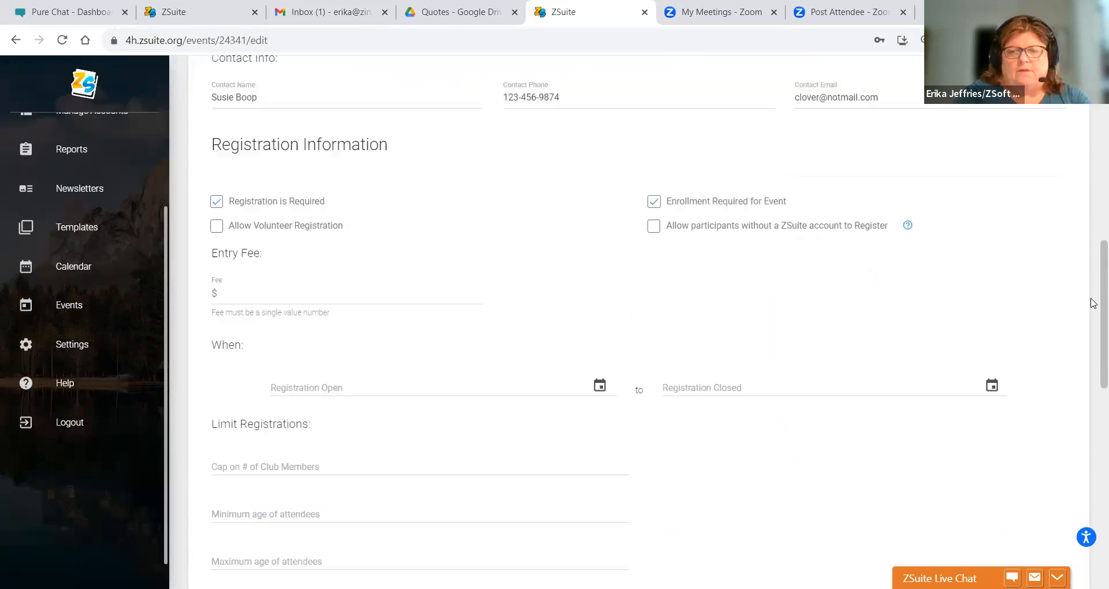
scroll(1094, 412, up, 8)
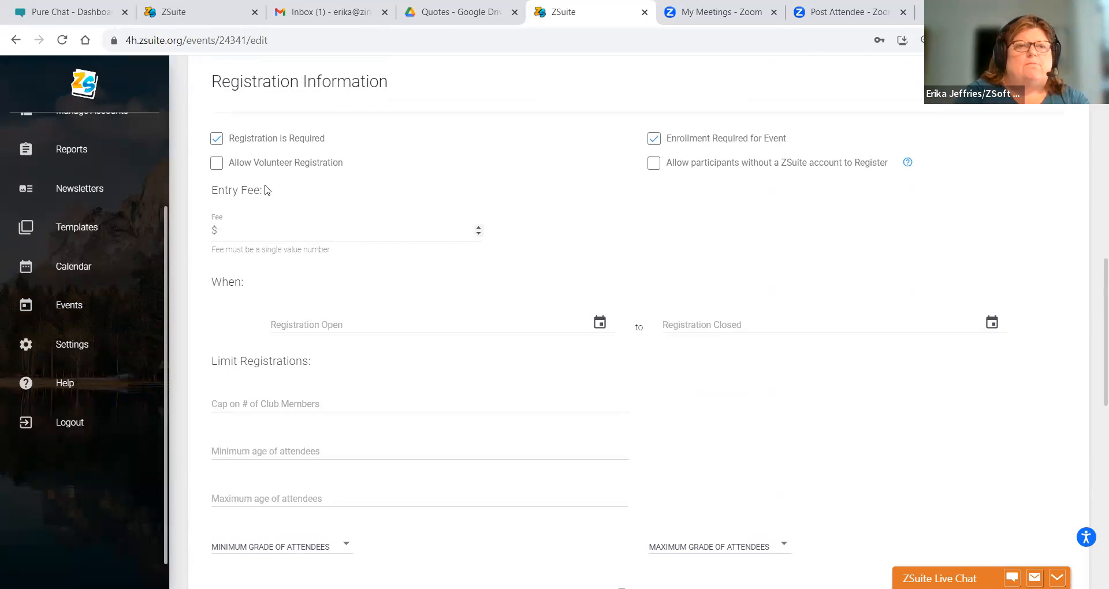
click(217, 139)
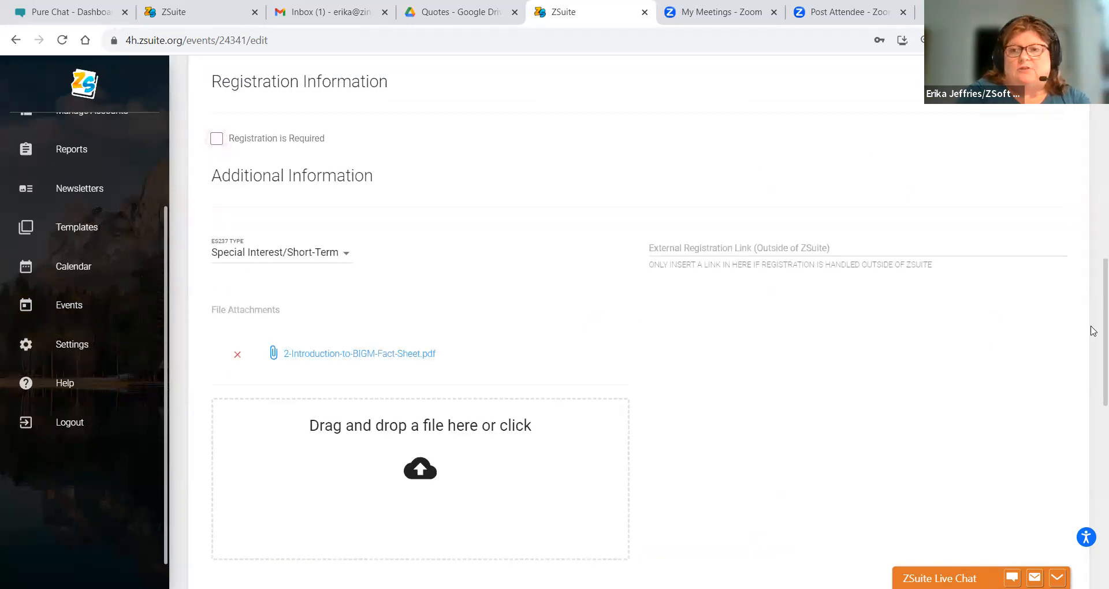
scroll(1093, 484, down, 3)
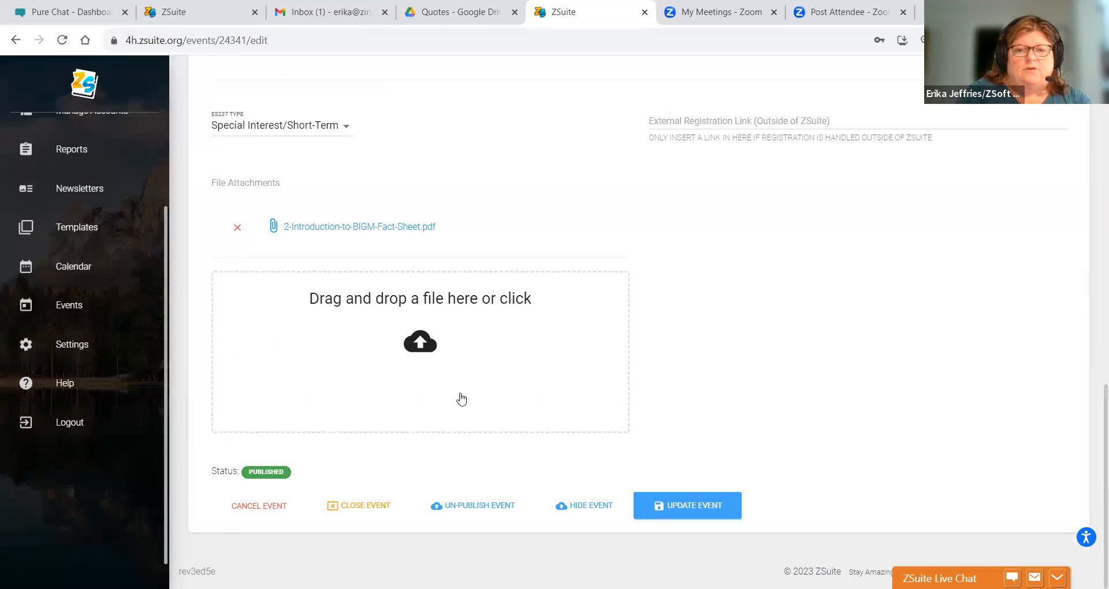
click(670, 516)
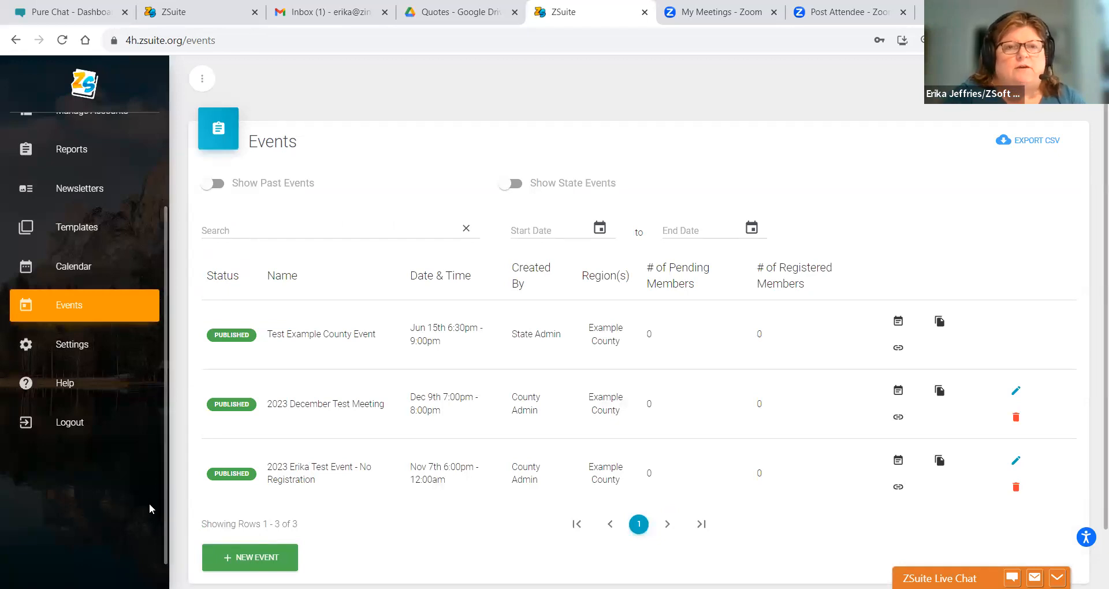
- Start a new event and enter '2023 Event Registration Event' as its Event Name
click(245, 560)
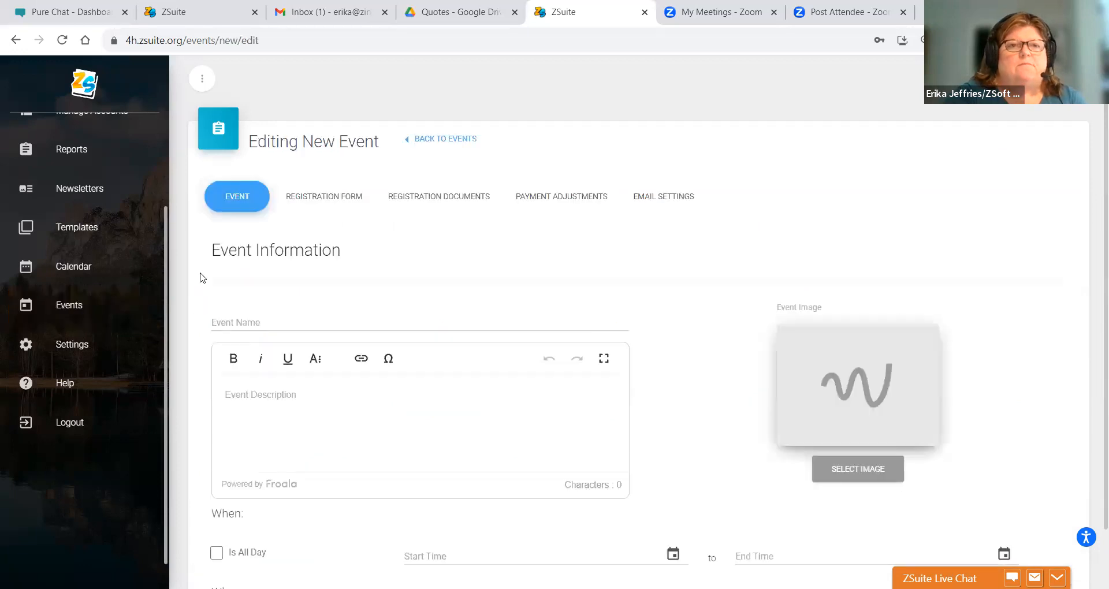
click(219, 317)
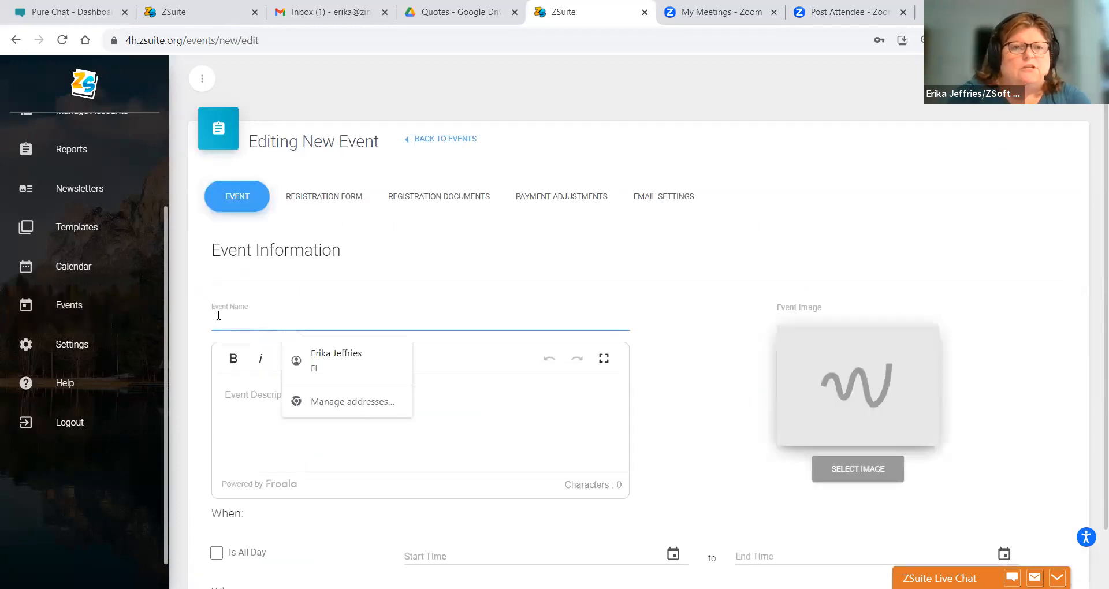
text(Registratin)
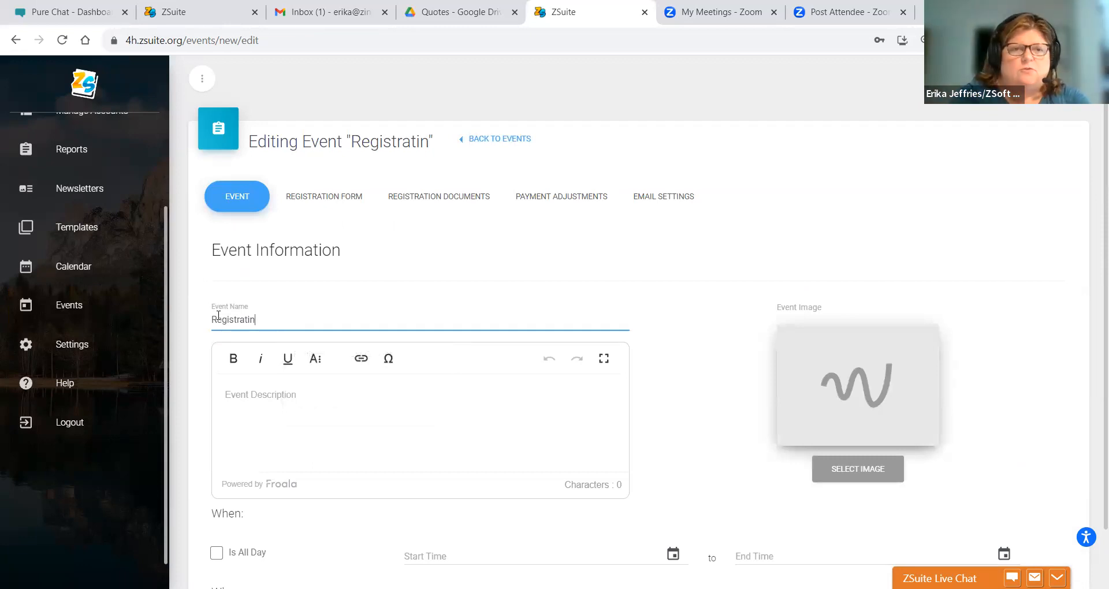
key(BackSpace)
text(on)
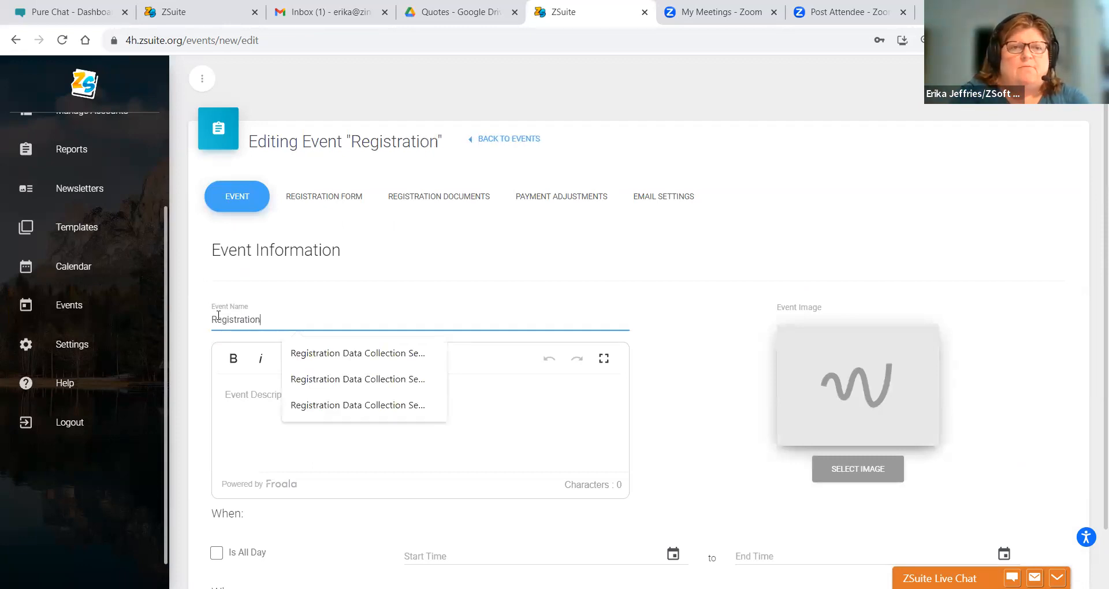
key(BackSpace)
key(BackSpace)
key(BackSpace)
key(BackSpace)
key(BackSpace)
key(BackSpace)
key(BackSpace)
key(BackSpace)
key(BackSpace)
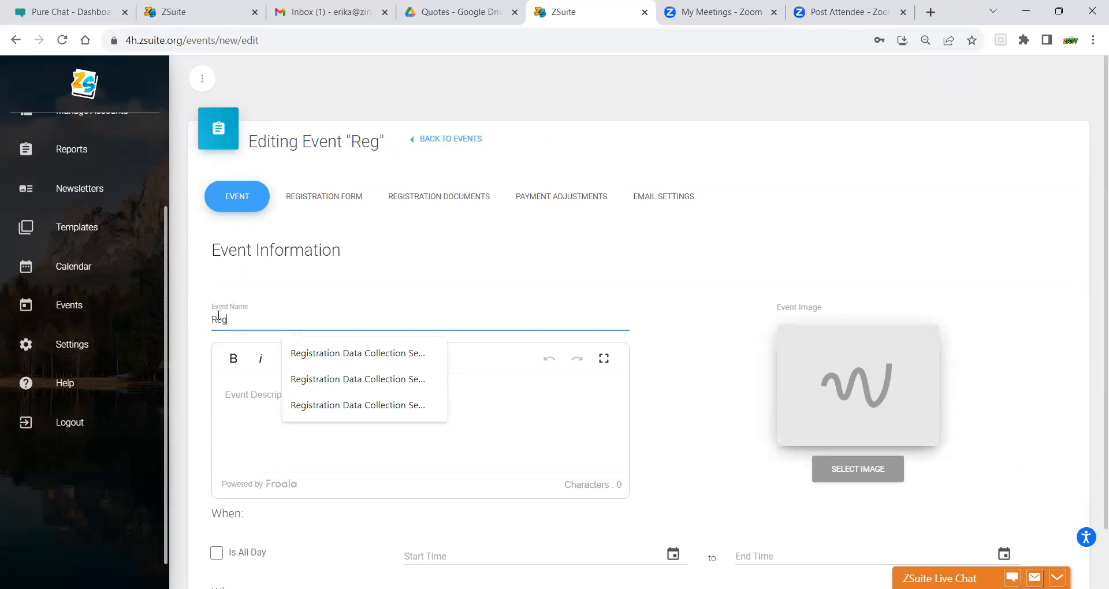
key(BackSpace)
key(BackSpace)
key(BackSpace)
text(2023 )
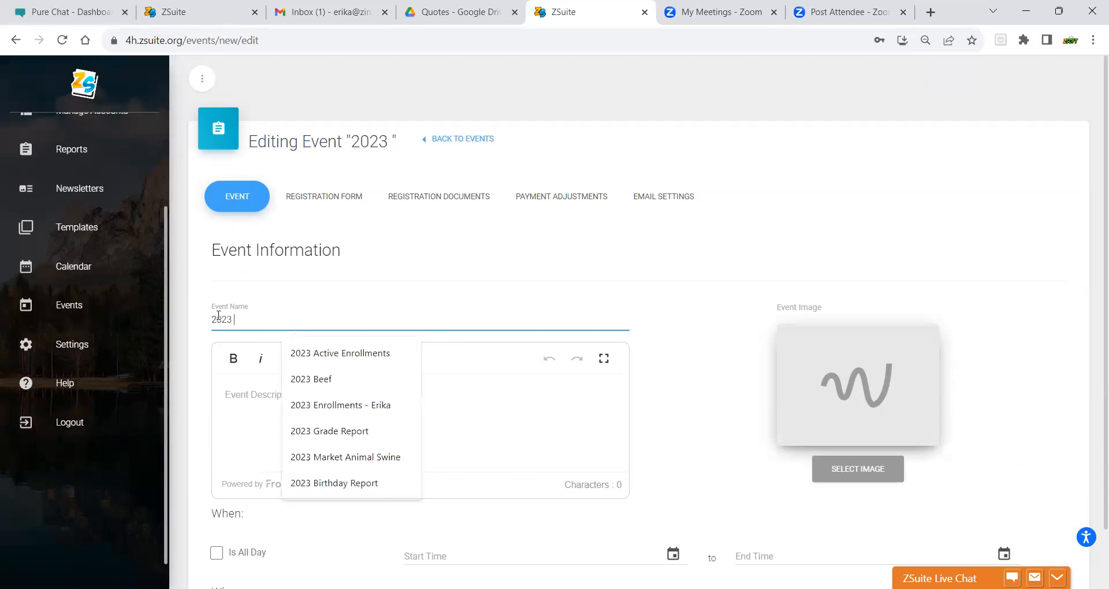
text(Event Reg)
key(BackSpace)
text(gistration Event)
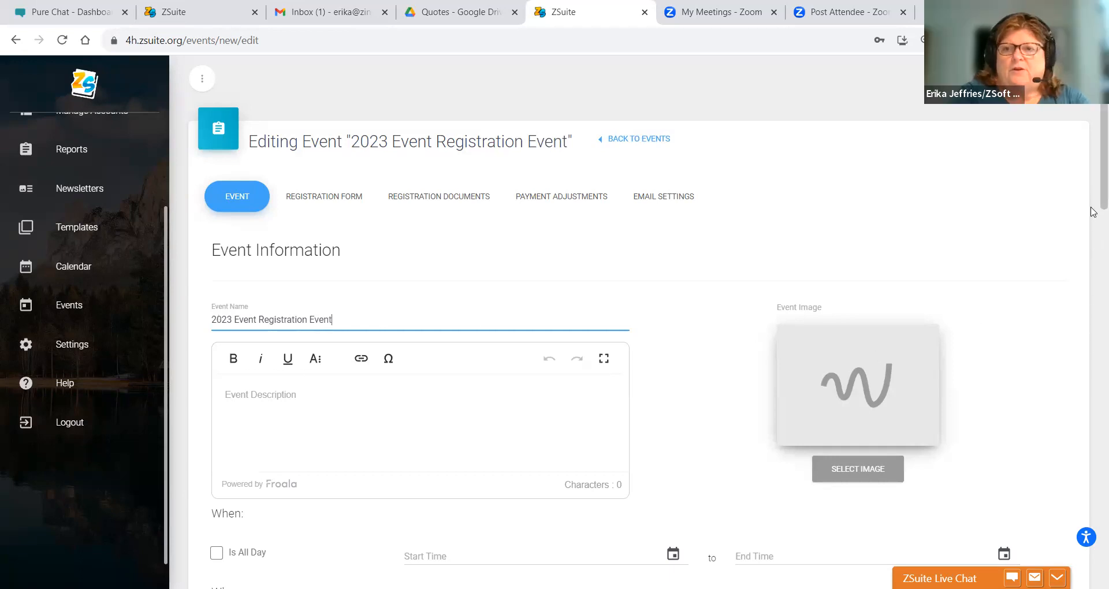
scroll(1093, 327, down, 7)
scroll(1094, 326, down, 15)
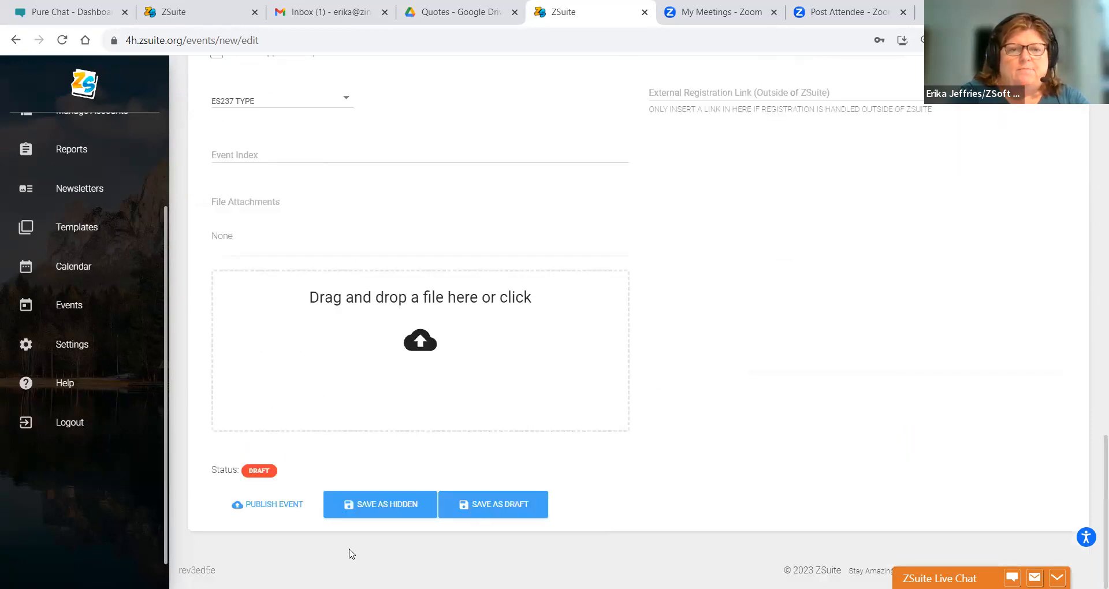
- Try a draft save, then load 'Maine - Black Capped Chickadee' as the event image
click(510, 510)
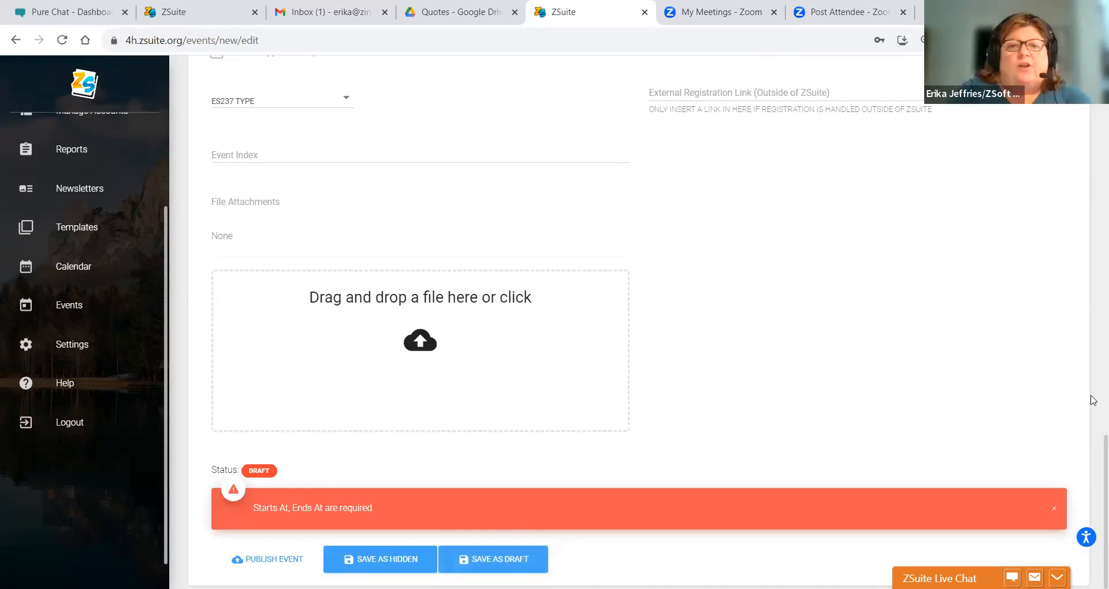
scroll(1092, 456, up, 13)
scroll(1092, 214, up, 10)
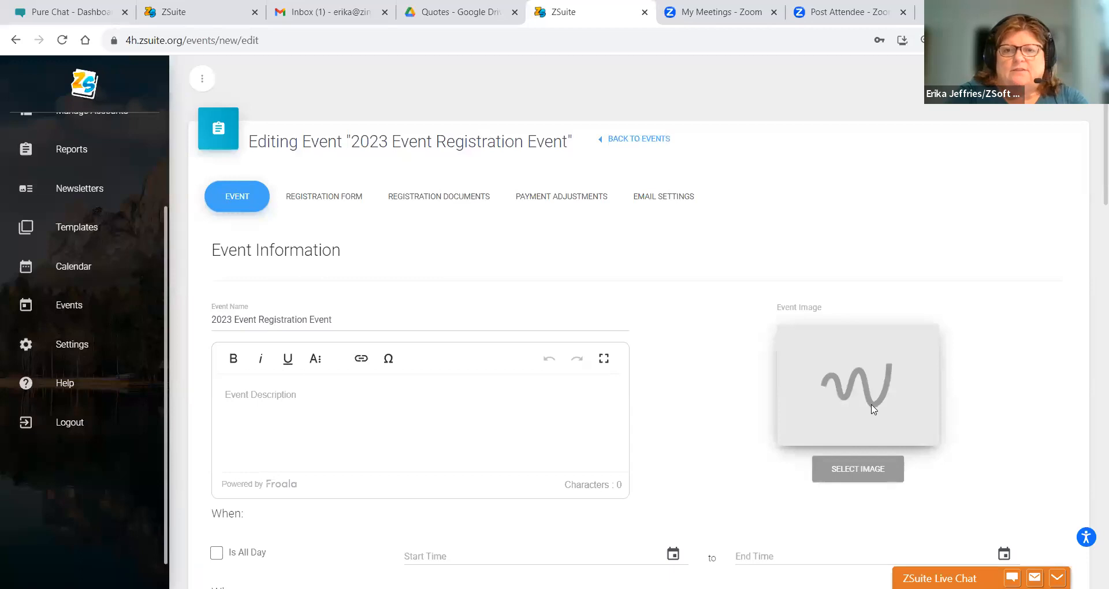
click(844, 476)
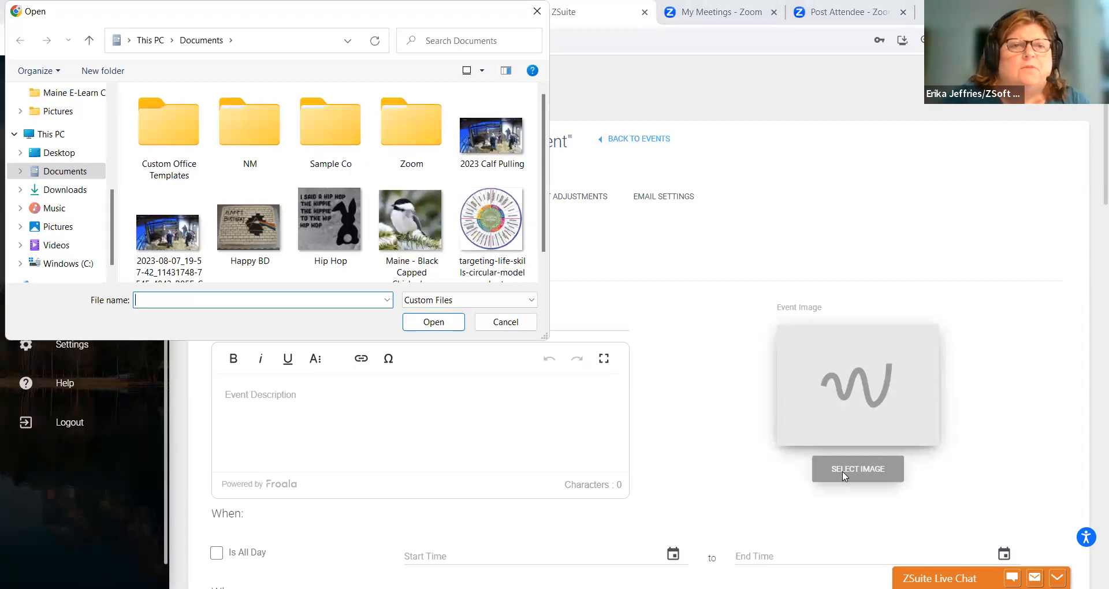
click(414, 254)
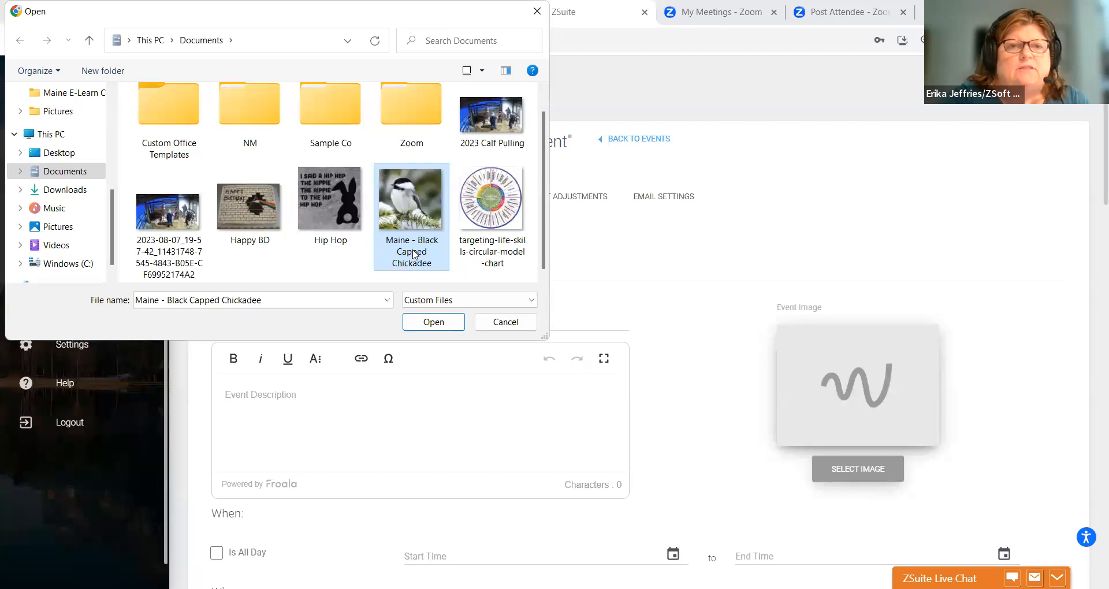
click(419, 326)
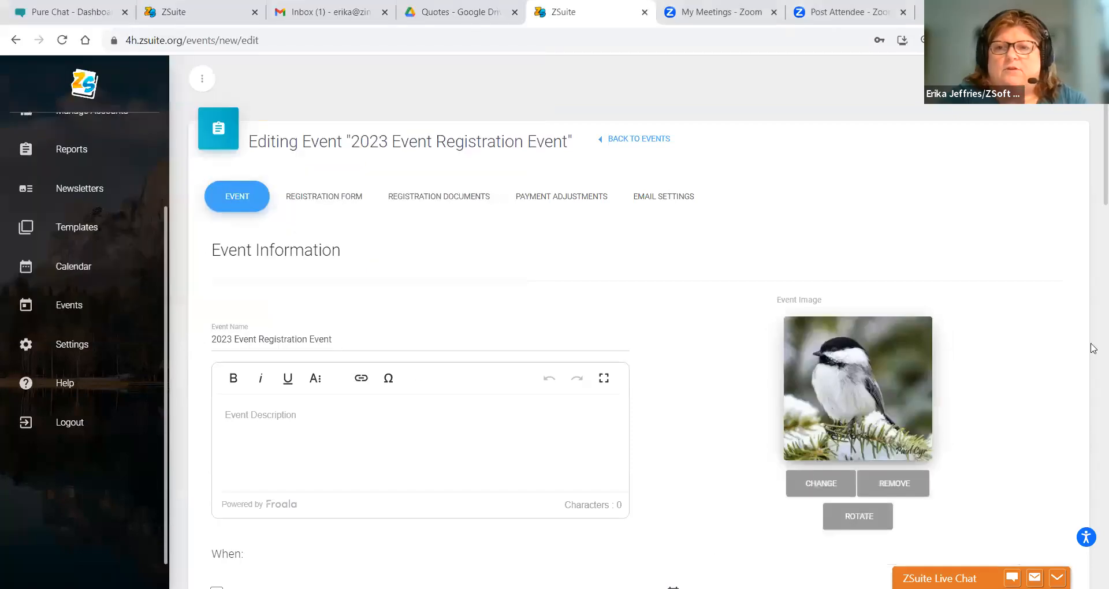
drag(1102, 164, 1102, 551)
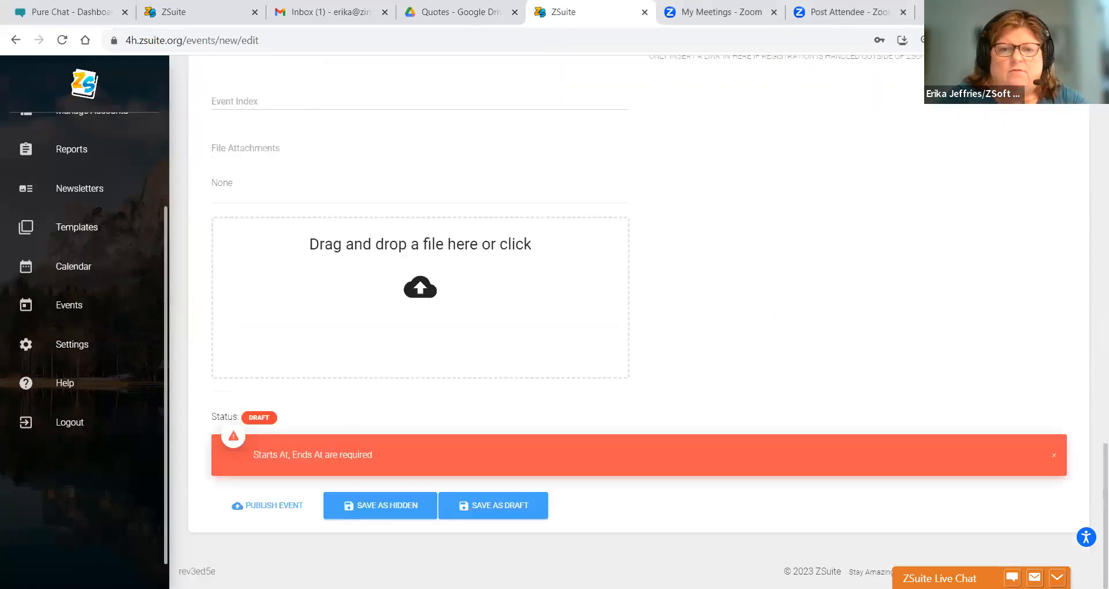
click(465, 516)
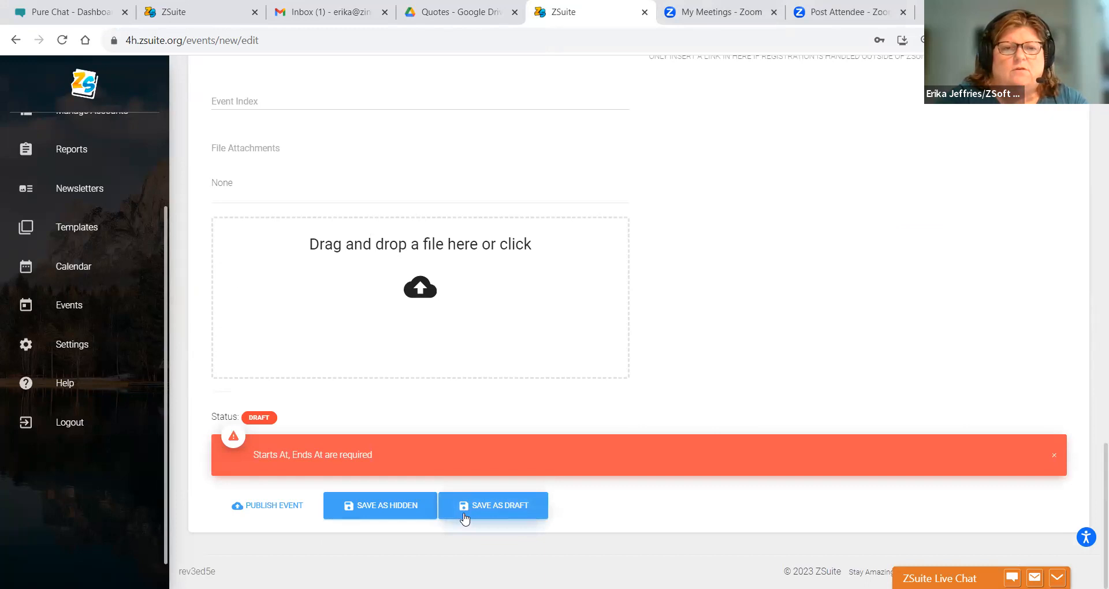
click(466, 512)
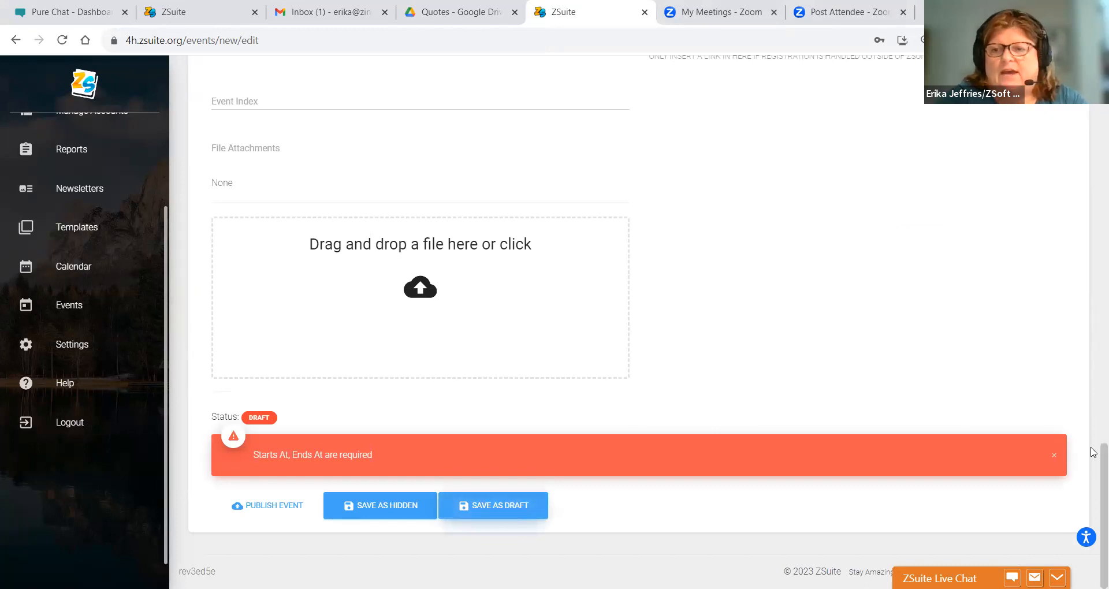
drag(1103, 457, 1082, 94)
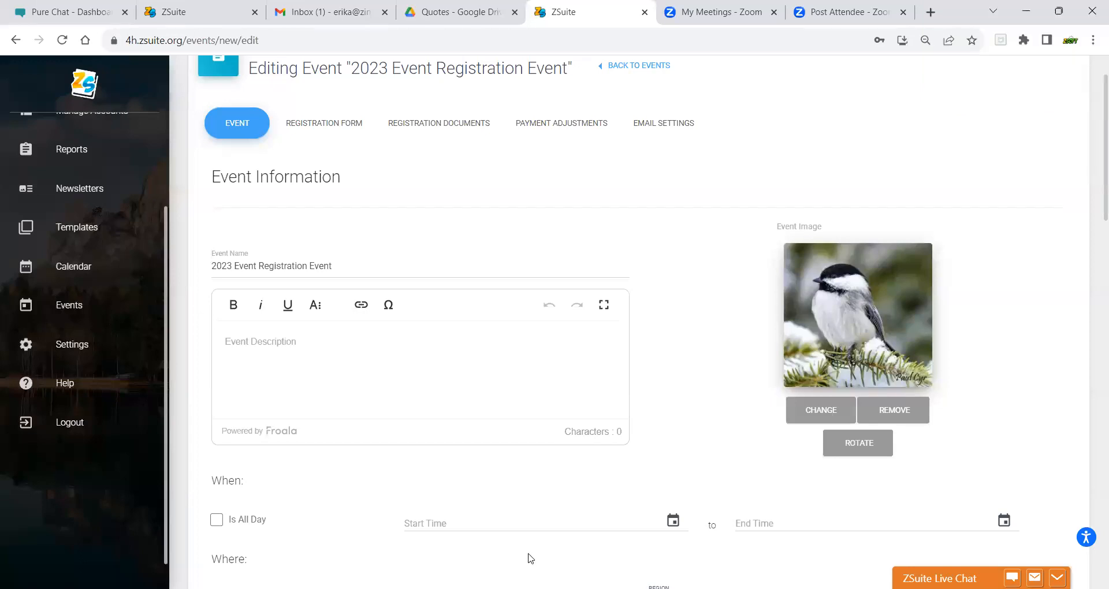
- Set the event start to January 13, 2024 at 9:30 AM in the calendar picker
click(672, 521)
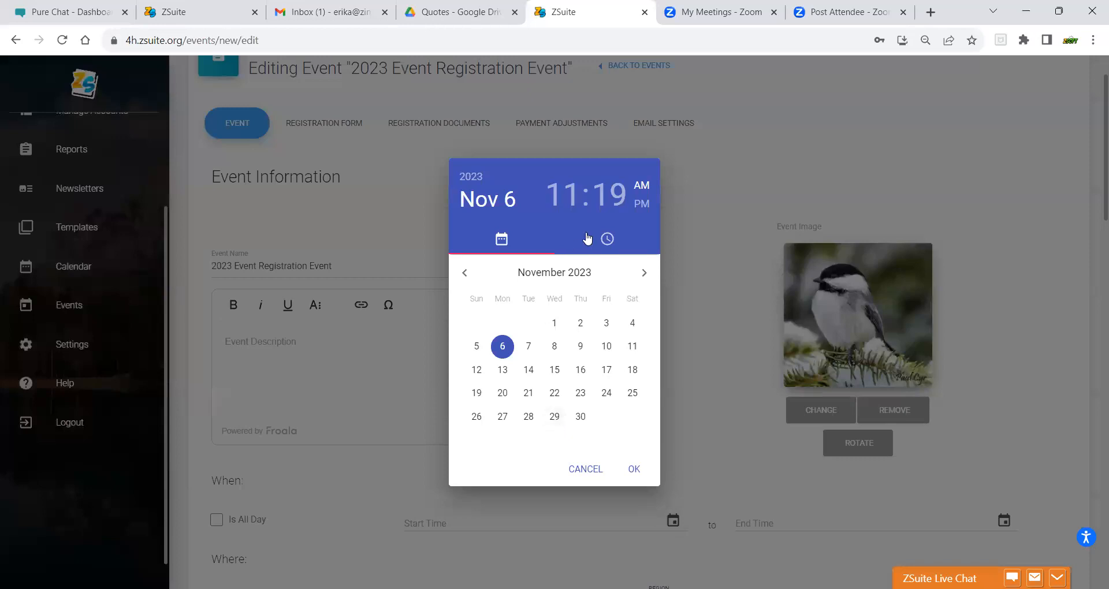
click(644, 274)
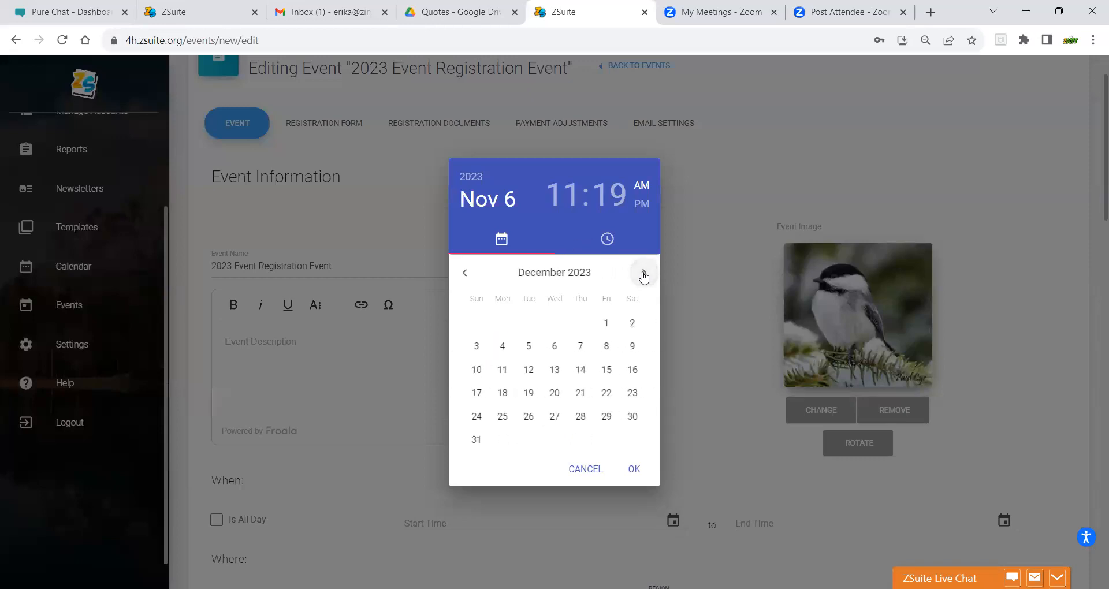
click(644, 275)
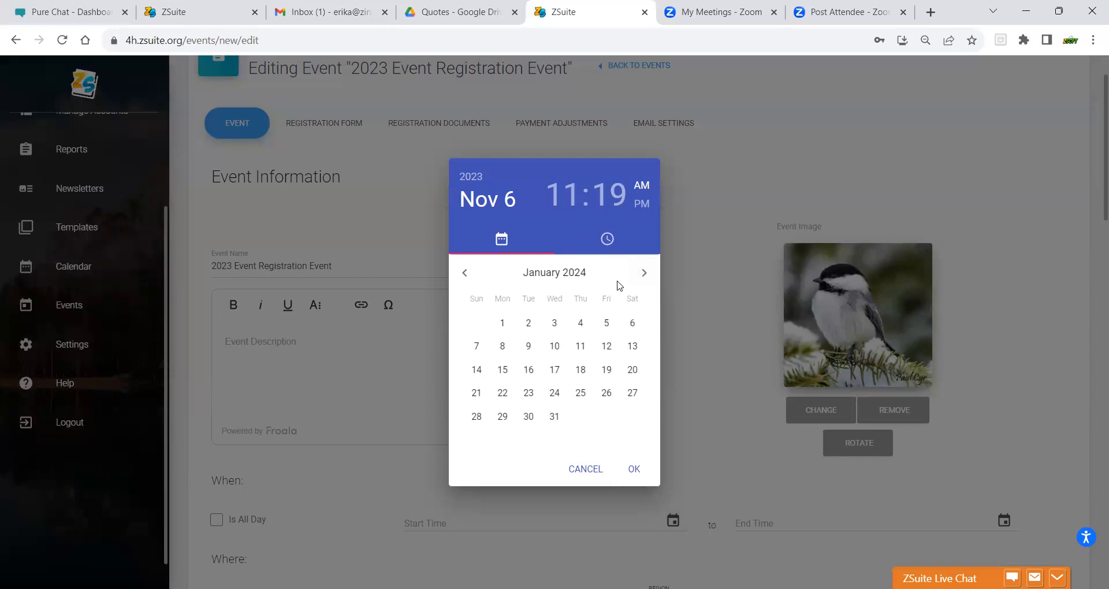
click(632, 347)
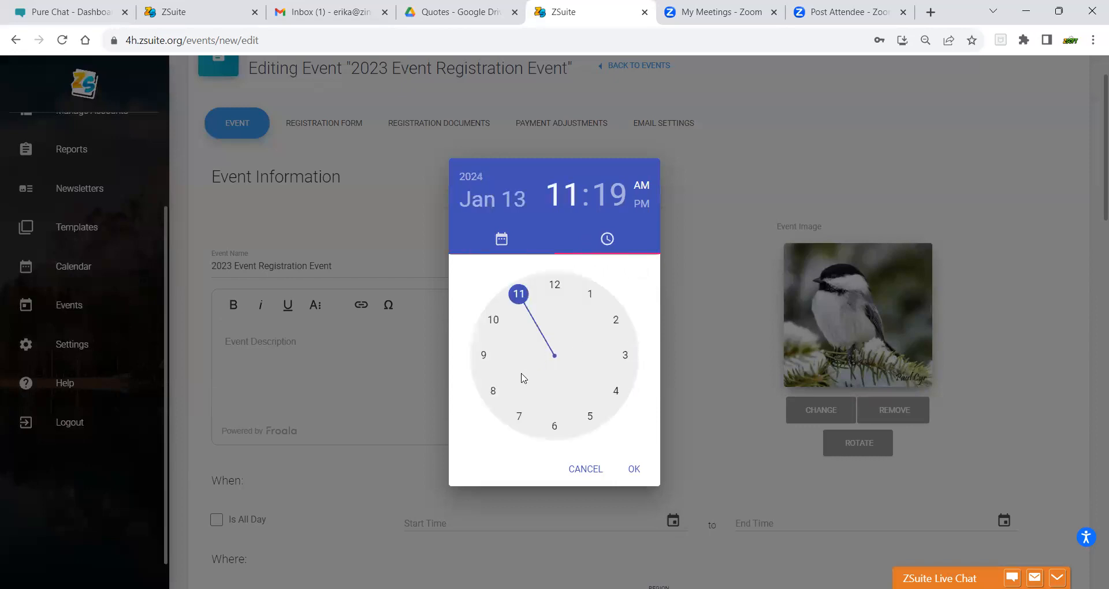
click(485, 358)
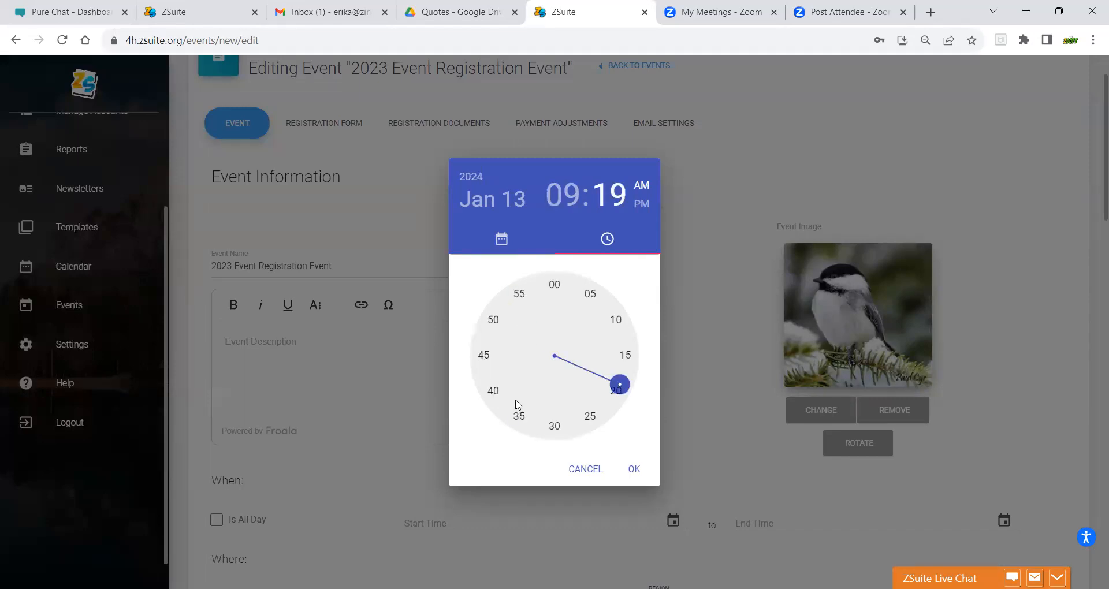
click(556, 425)
click(632, 468)
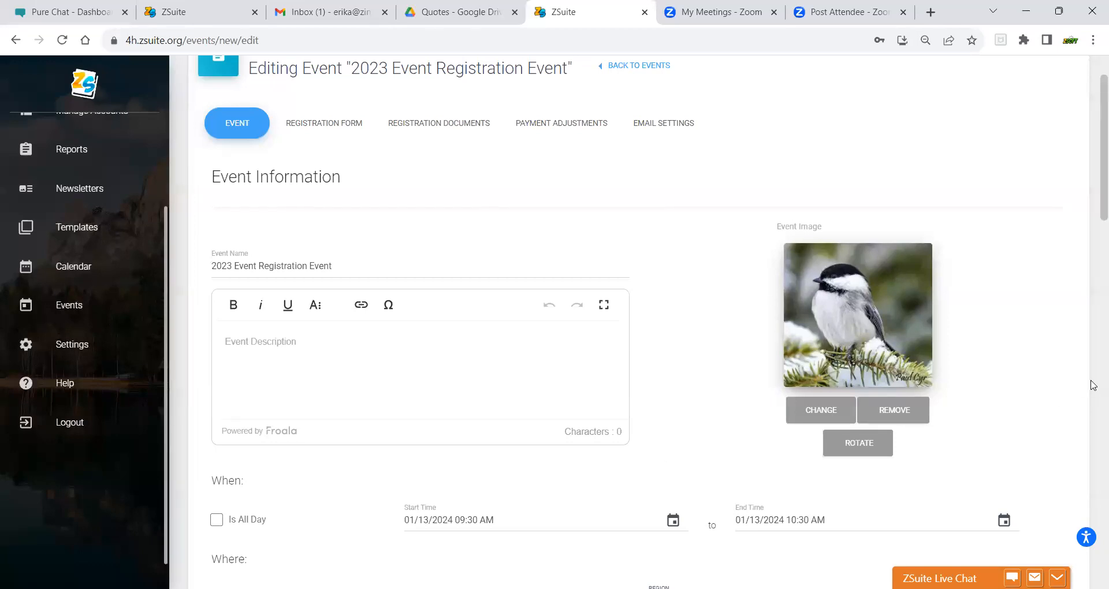
scroll(1094, 213, down, 9)
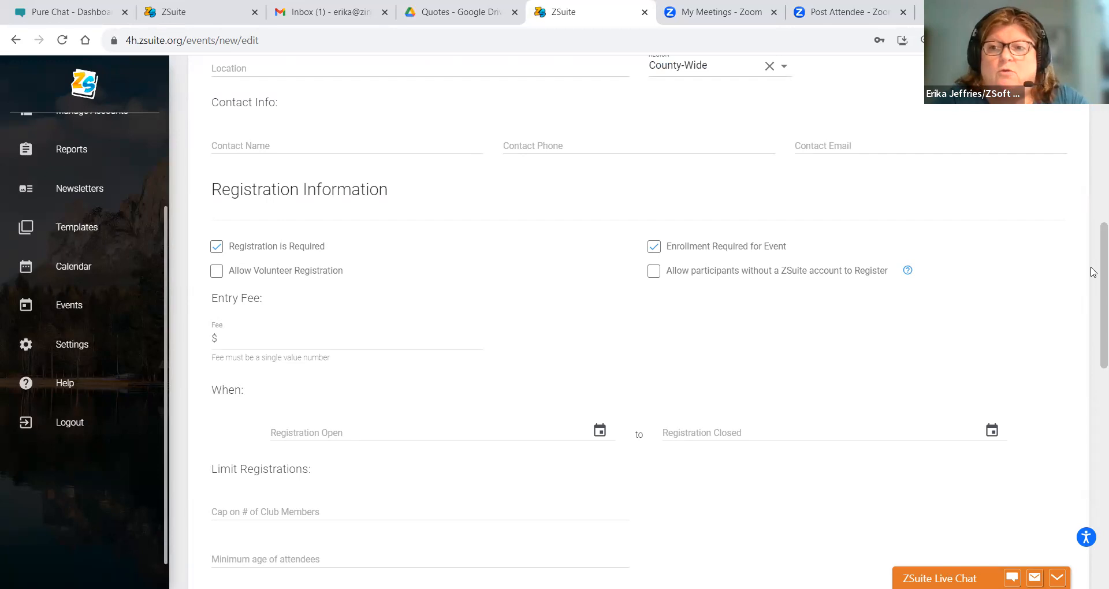
- Save '2023 Event Registration Event' as a Draft from the bottom of the form
drag(1094, 264, 1092, 502)
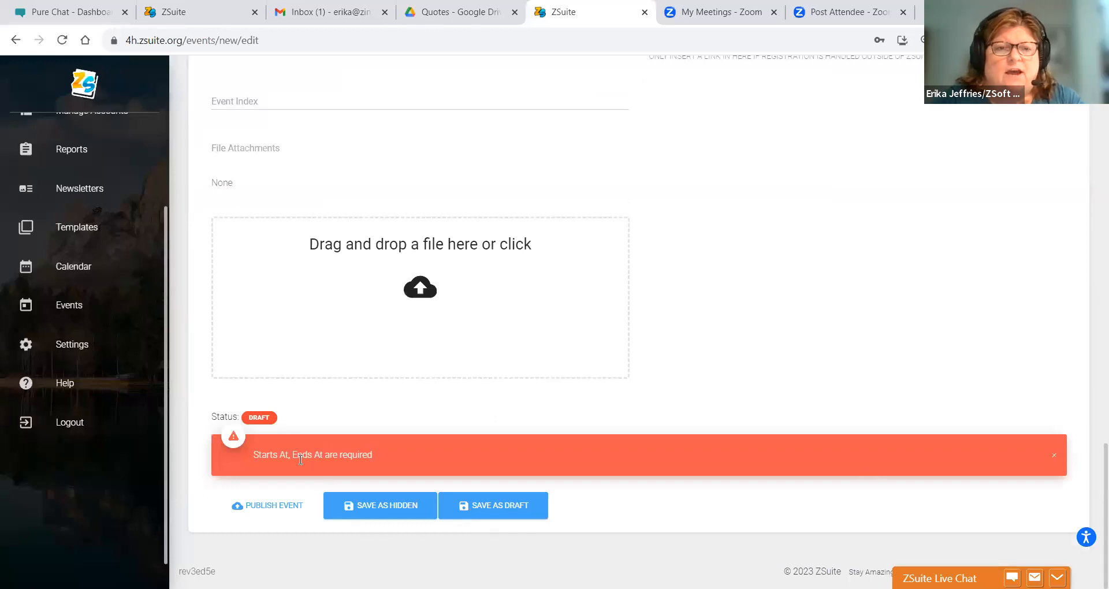
click(507, 512)
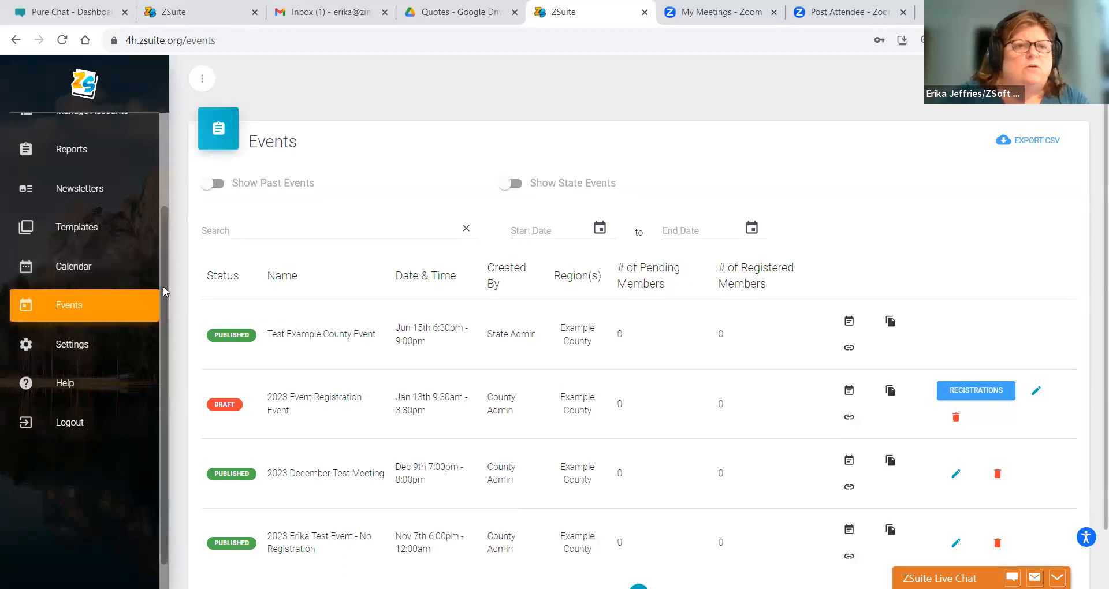
drag(162, 286, 158, 186)
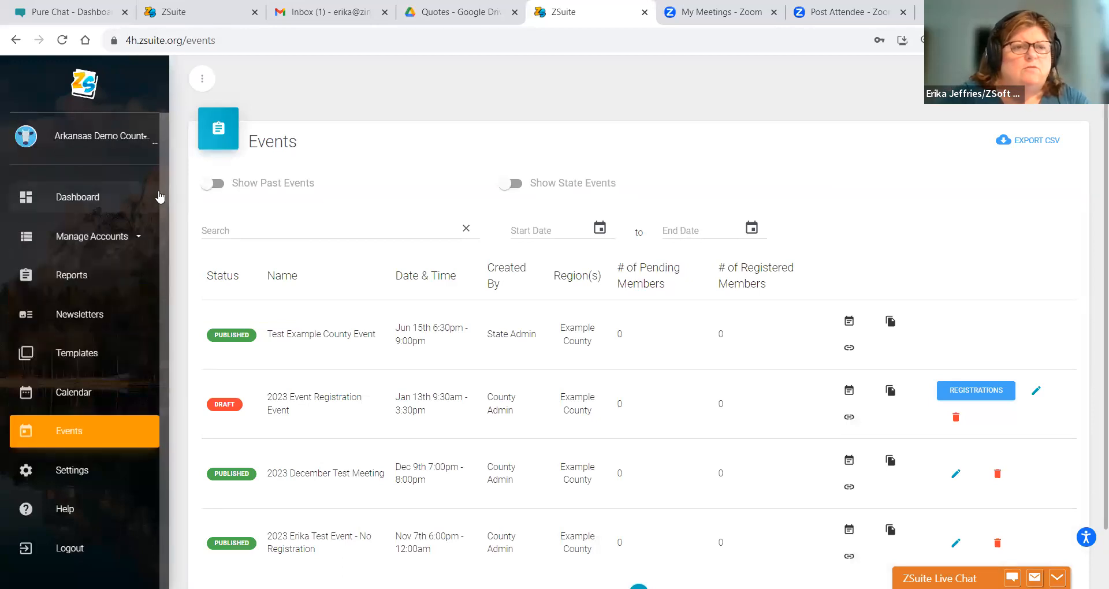
- Edit the '2023 Event Registration Event' draft using its pencil icon in the Events list
click(81, 222)
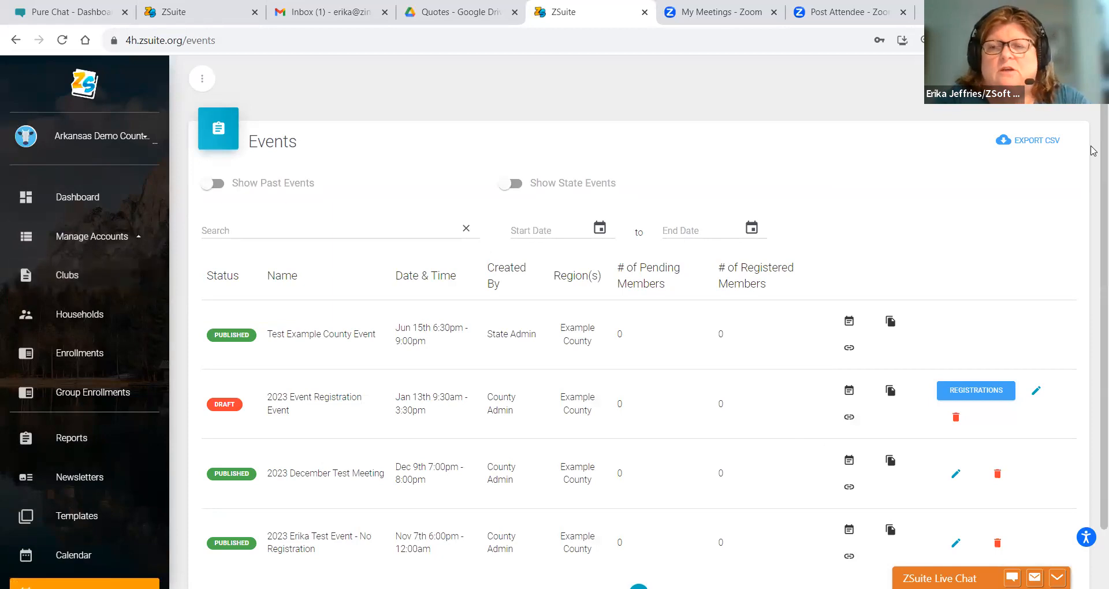
scroll(1092, 151, down, 2)
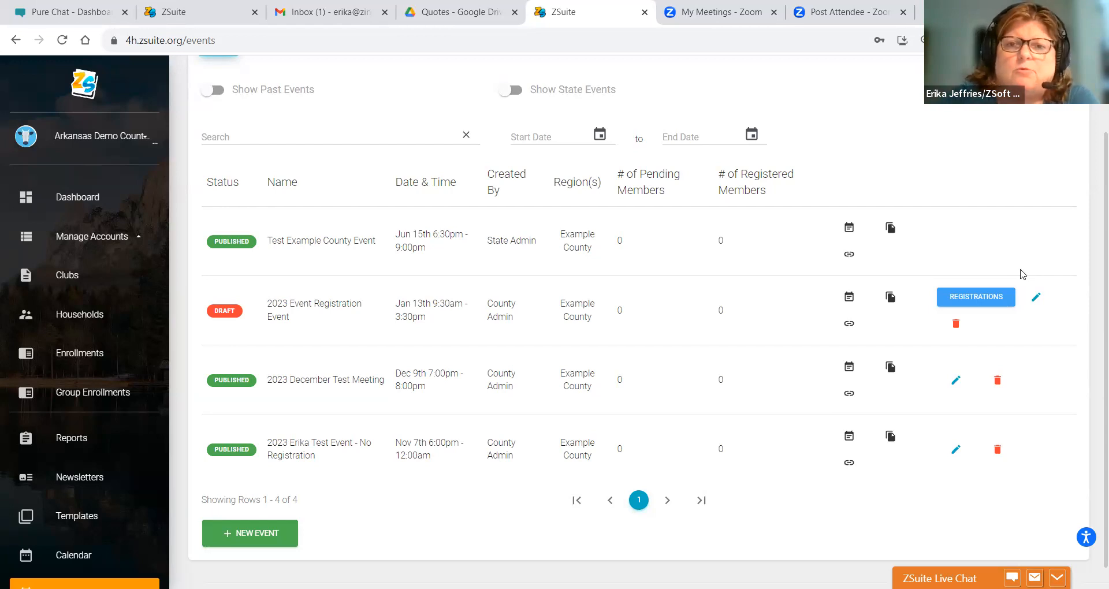
click(1037, 299)
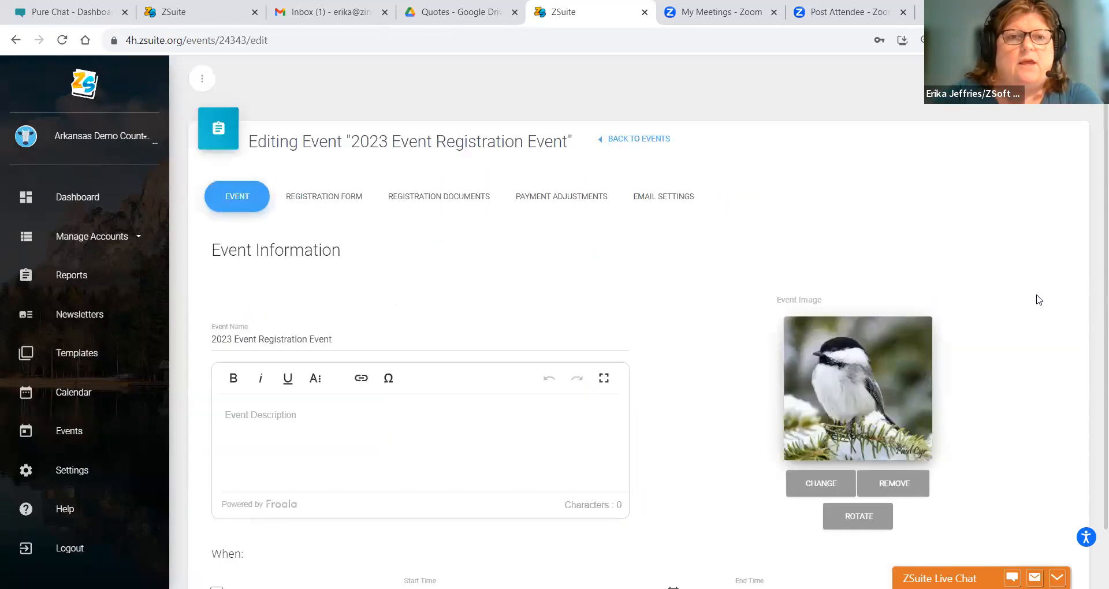
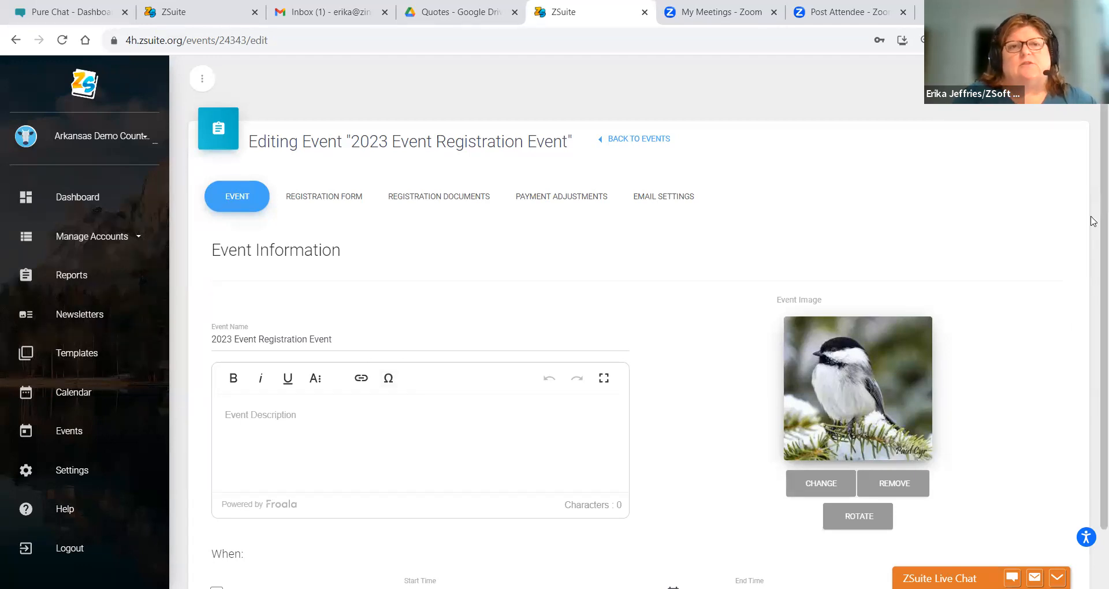
- Save '2023 Event Registration Event' as a draft, then reopen it for editing from the Events list
scroll(1093, 221, down, 9)
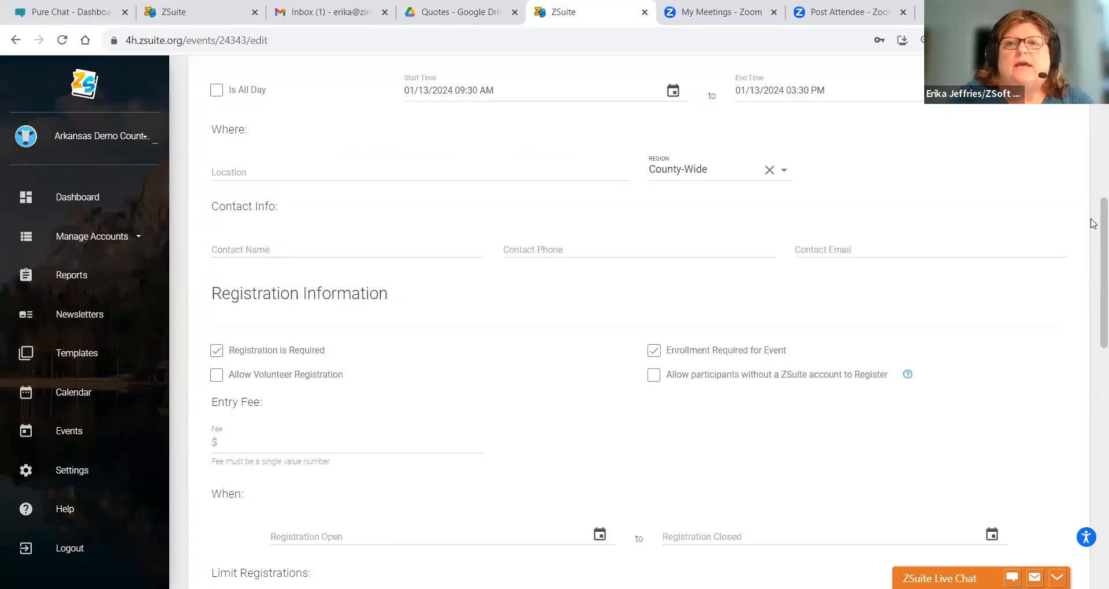
scroll(1093, 223, up, 10)
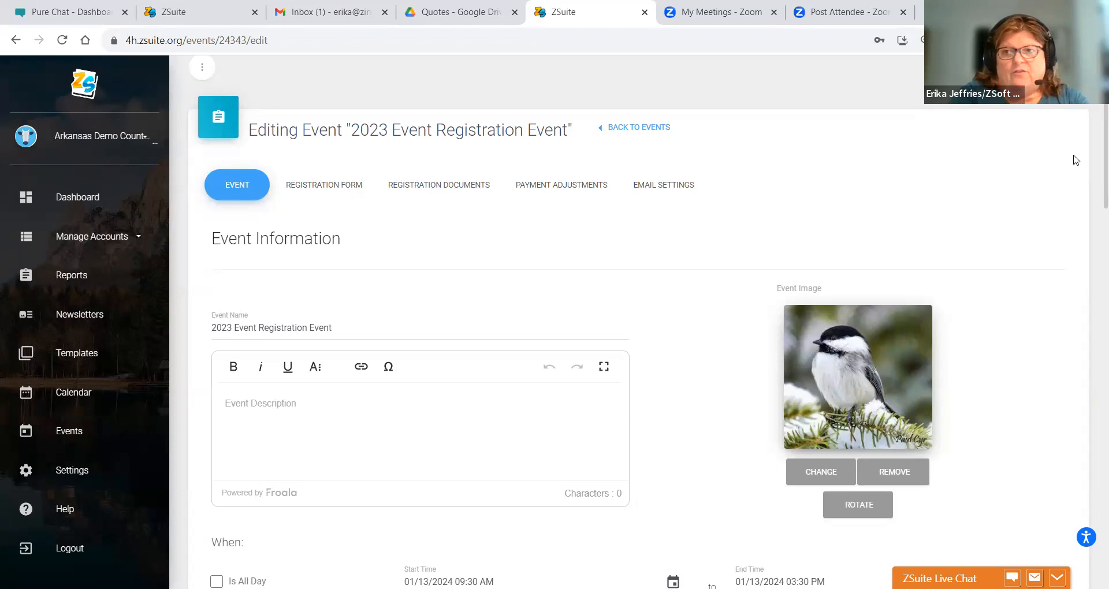
drag(1094, 155, 1049, 535)
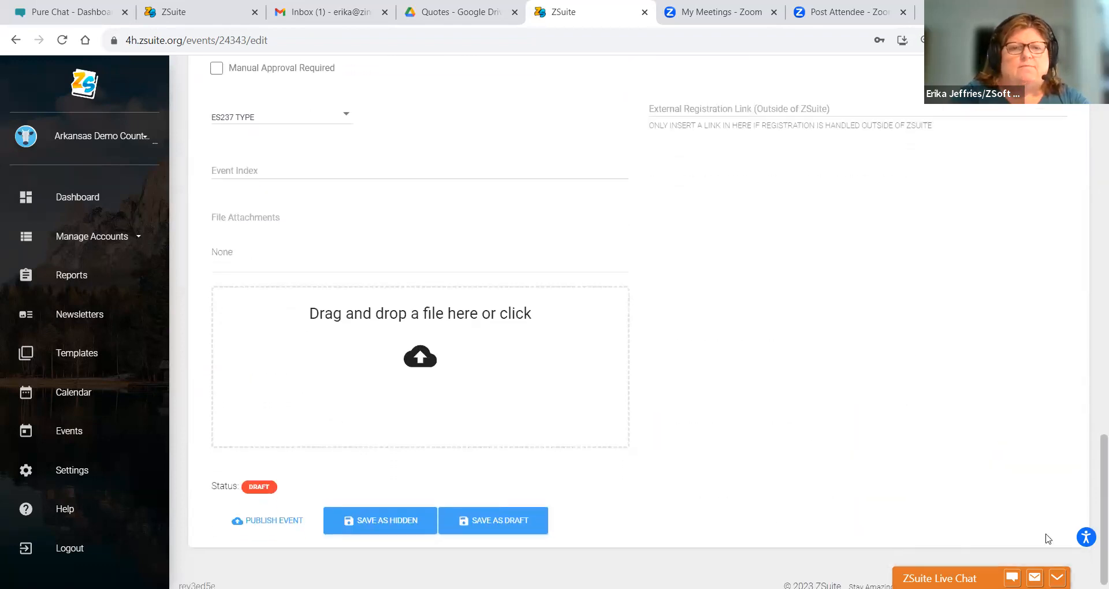
click(483, 529)
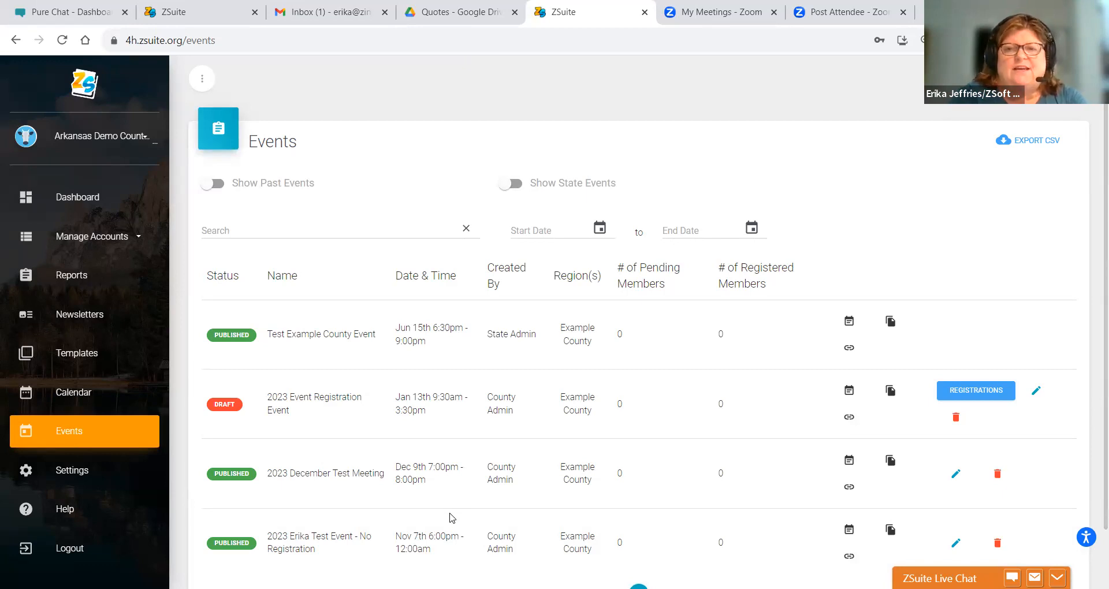
click(1037, 390)
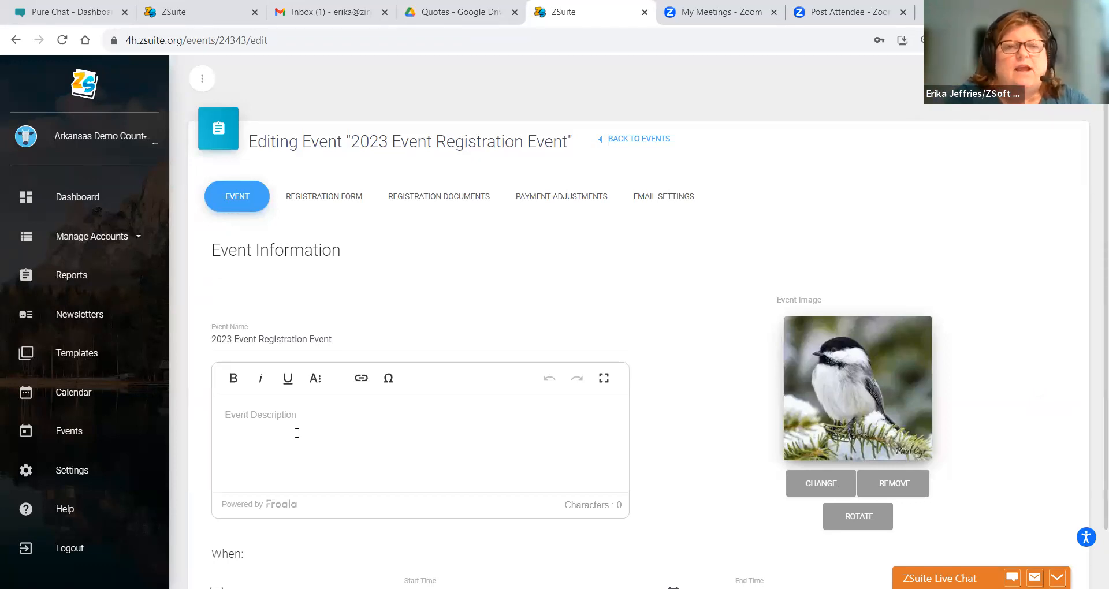
- Write 'Who/when/Where/Why/How' in the Event Description editor
scroll(1093, 283, down, 9)
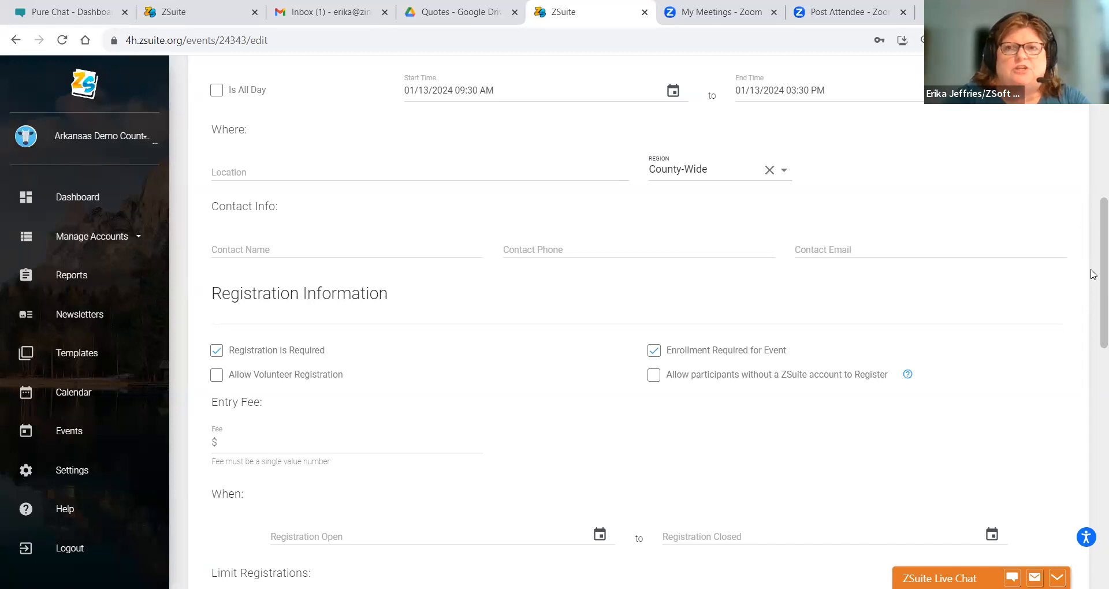
scroll(1093, 274, up, 7)
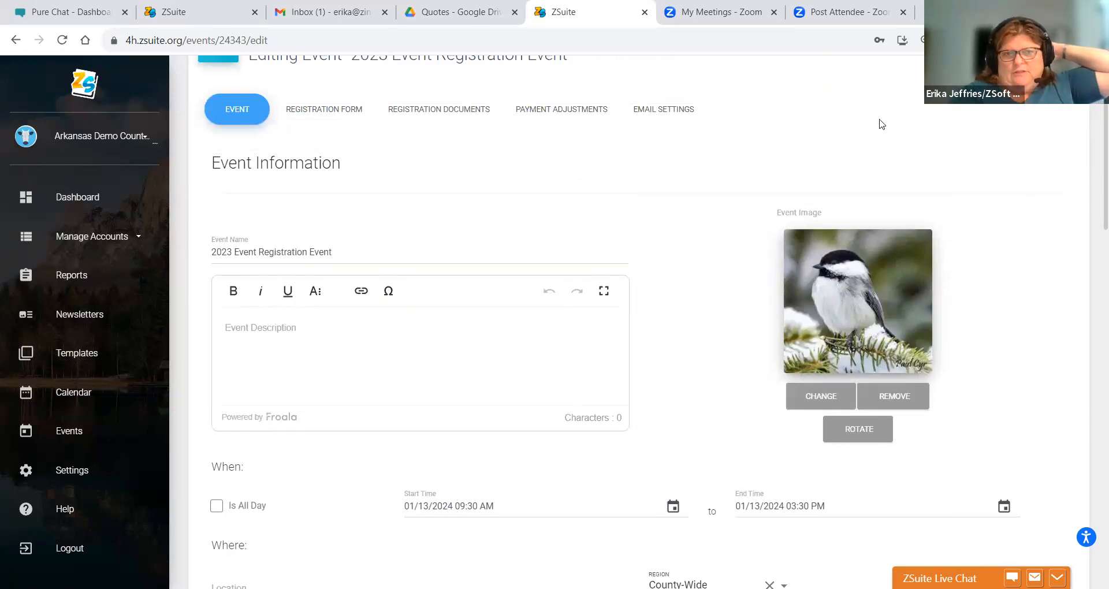
click(280, 347)
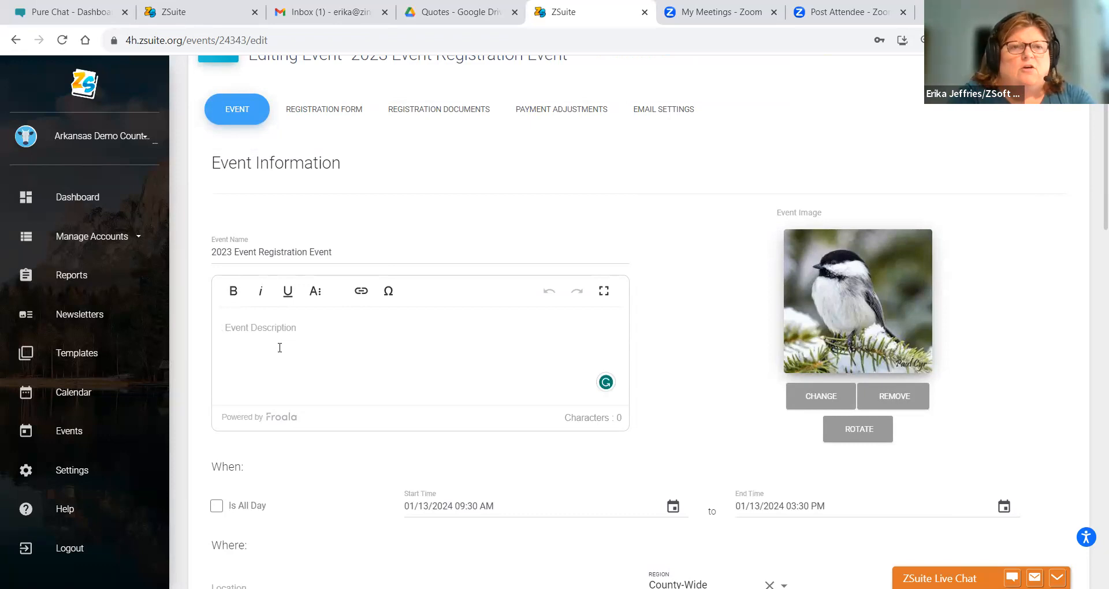
text(Who)
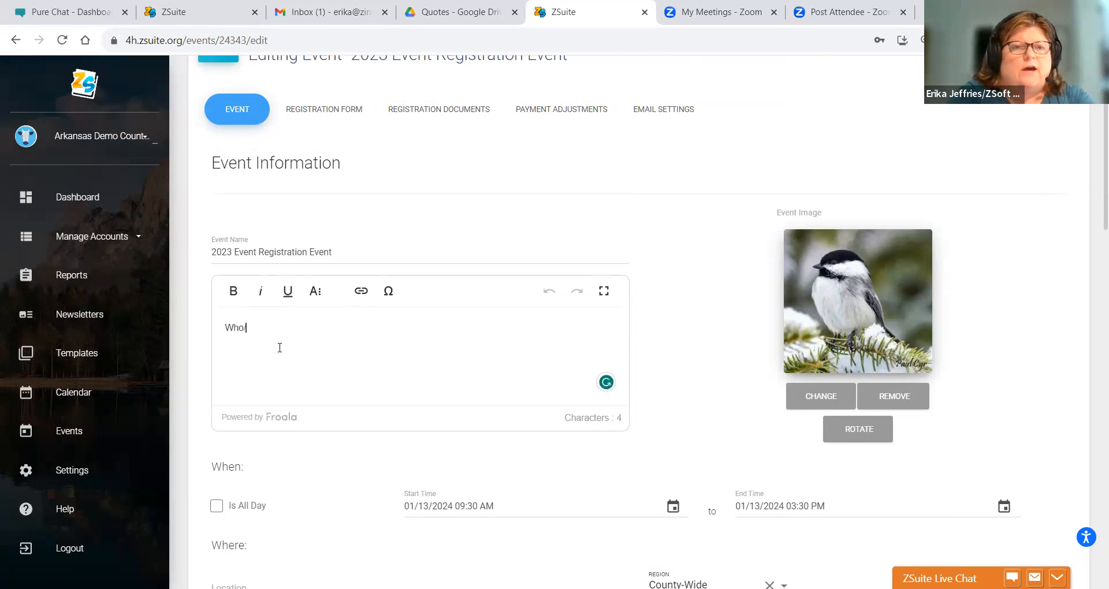
text(/wher)
key(BackSpace)
text(n/)
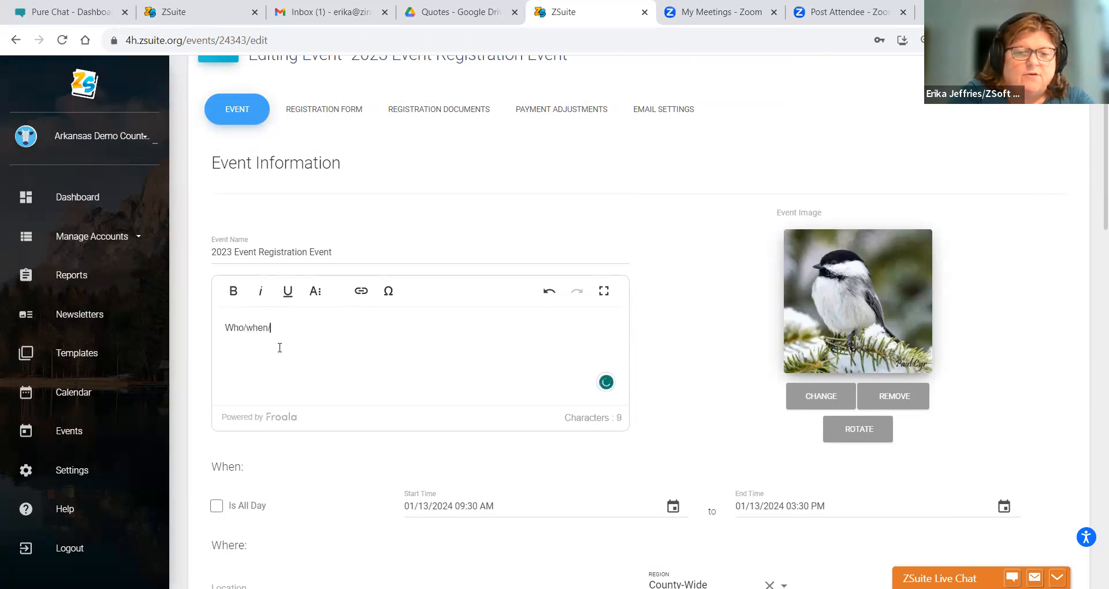
text(Where/Why/How)
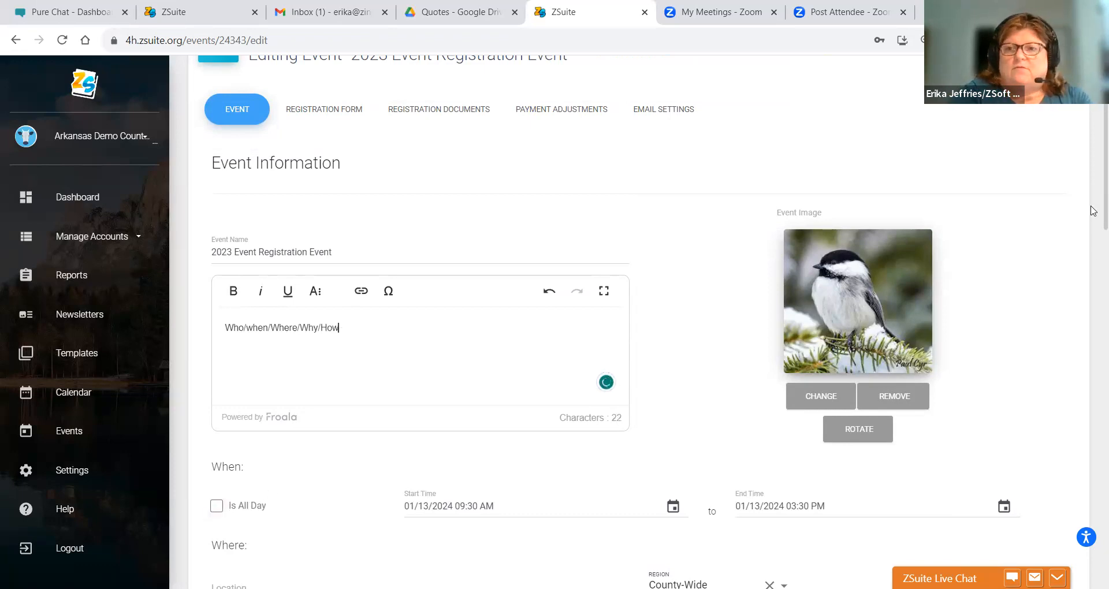
scroll(1093, 208, down, 9)
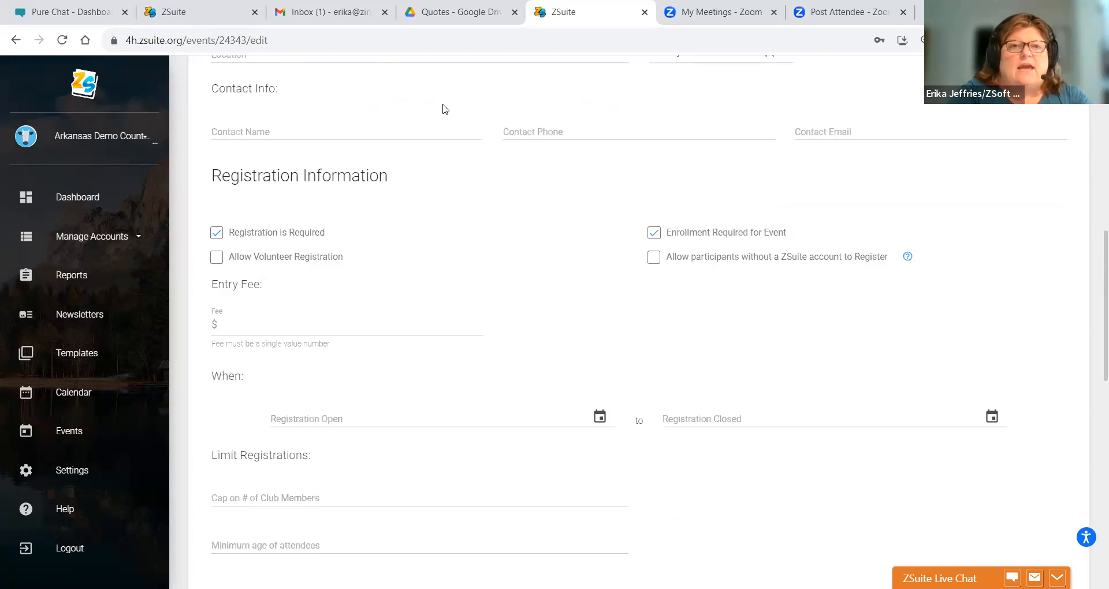
scroll(1093, 293, down, 9)
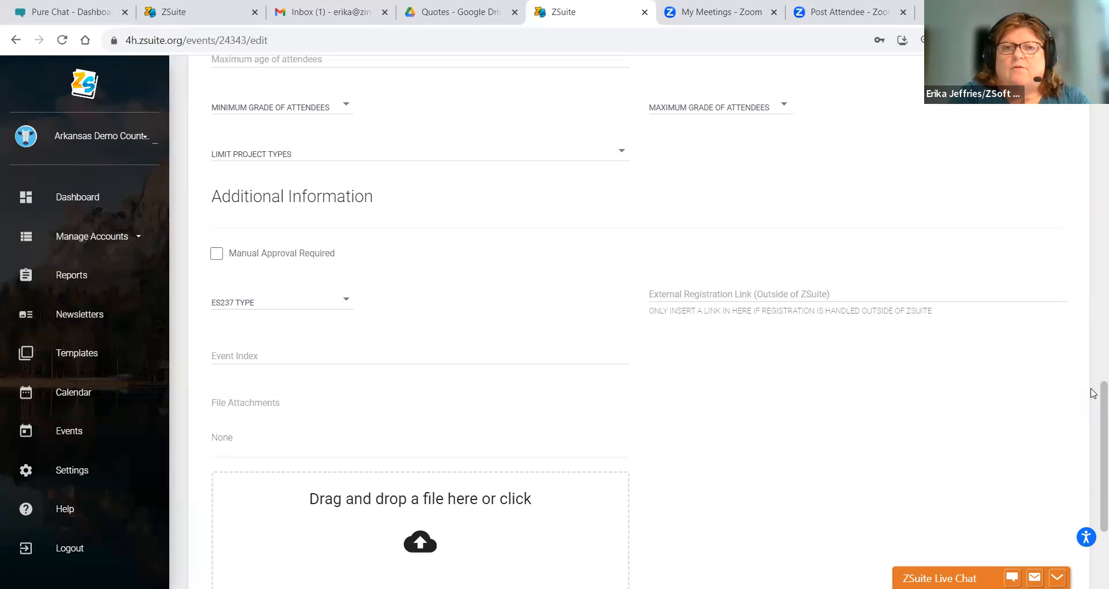
scroll(1093, 395, up, 7)
scroll(1094, 283, up, 5)
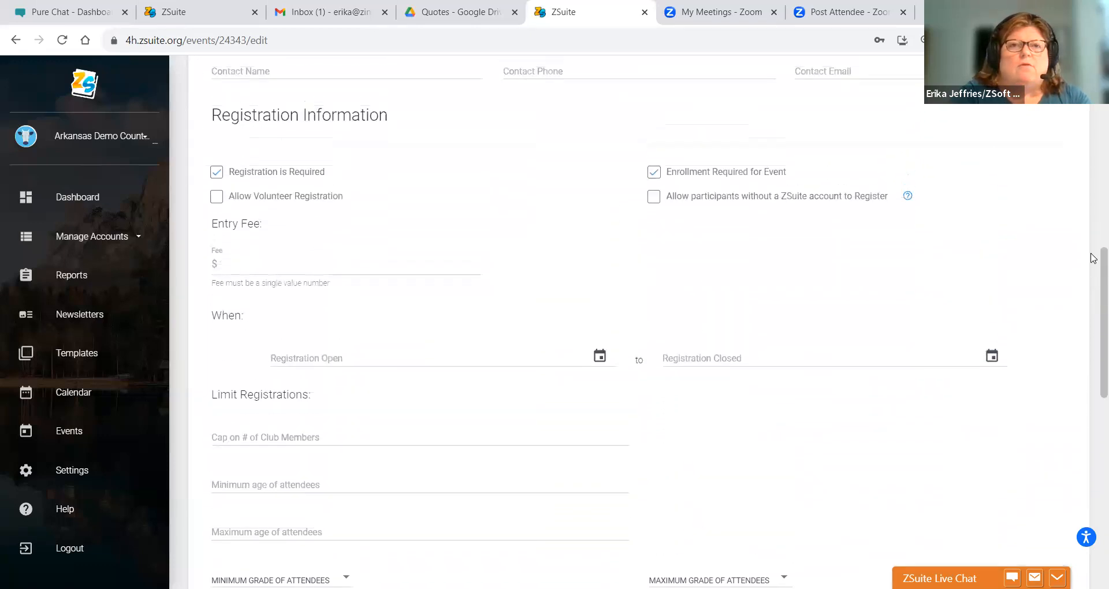
scroll(1092, 186, up, 1)
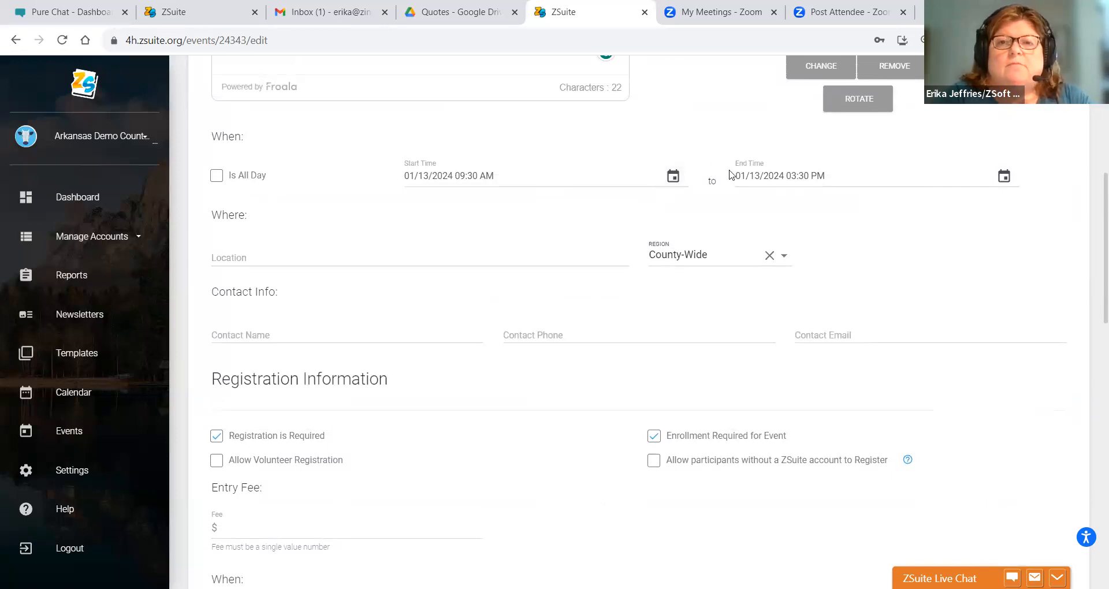
click(1004, 176)
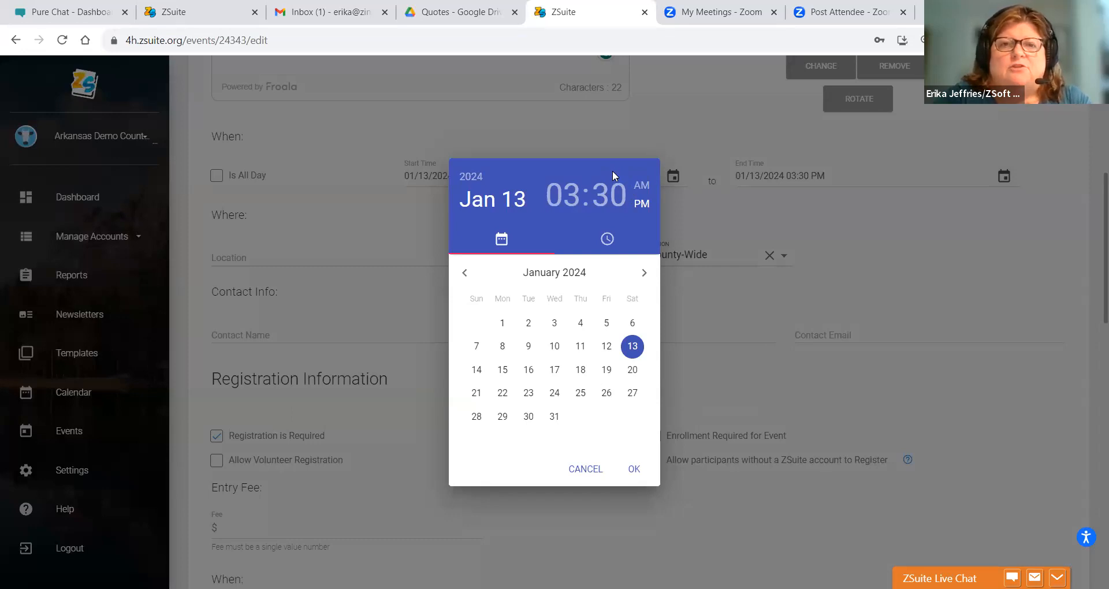
click(629, 473)
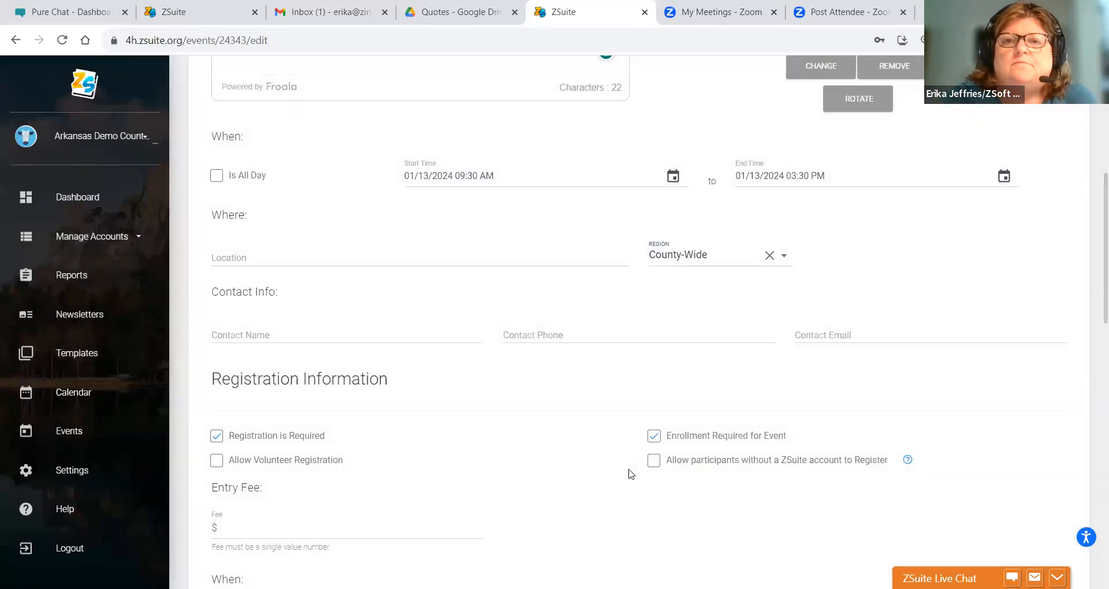
- Enter Clover County Extension Office as the location, plus the contact's name, phone number and e-mail
click(256, 260)
text(Clover )
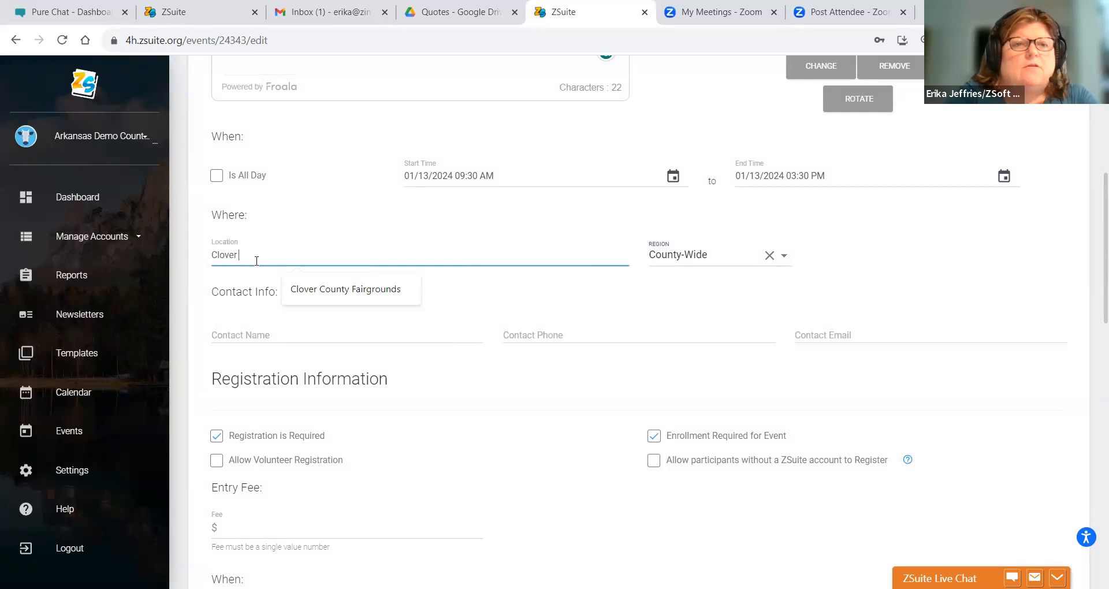
text(County Extens)
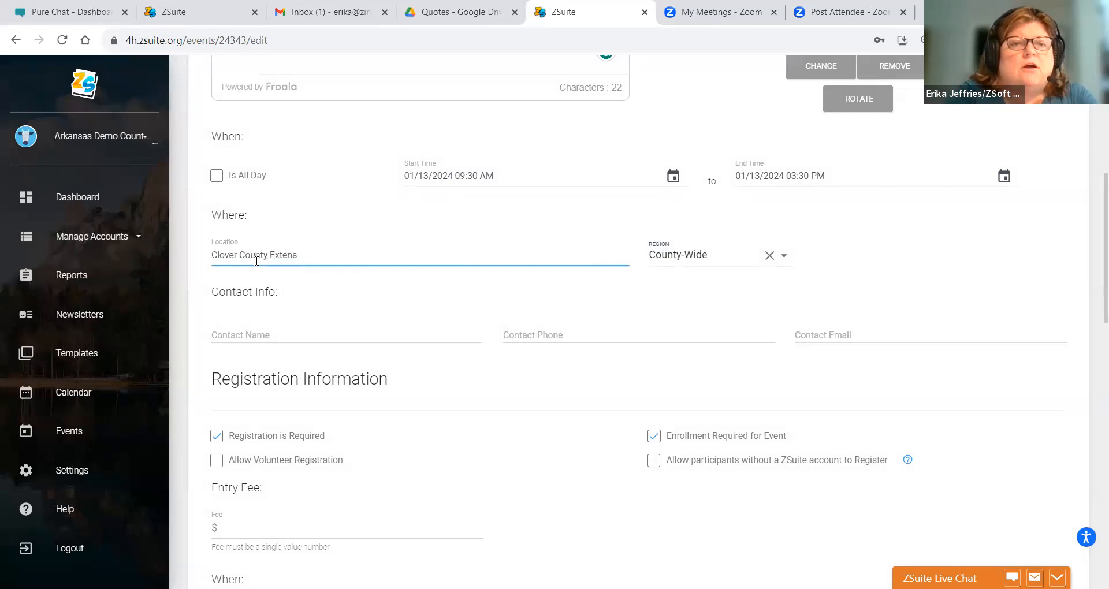
text(ion Office)
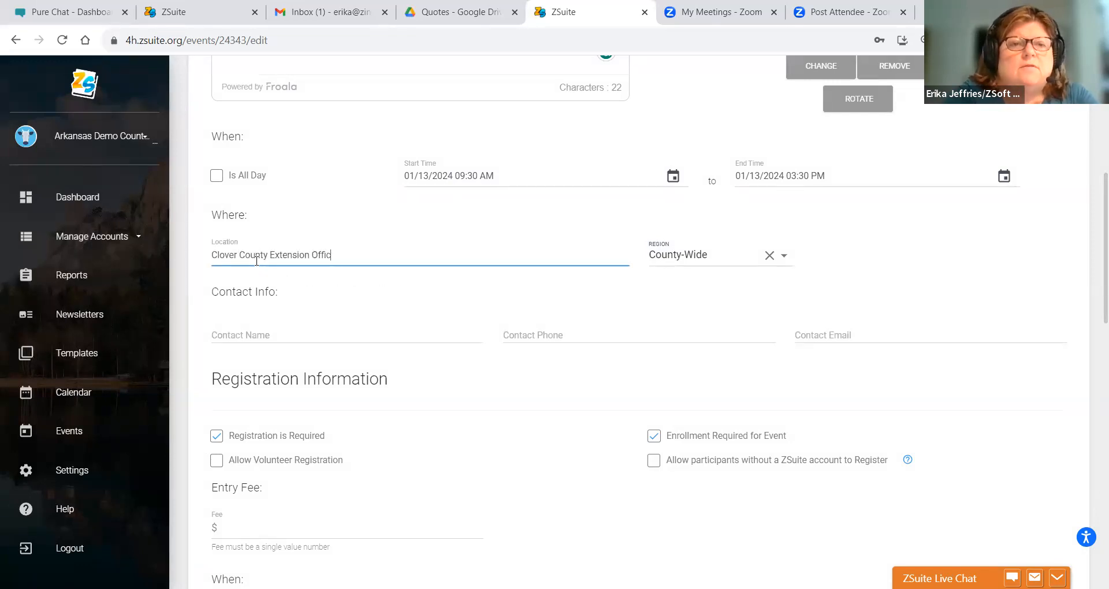
click(220, 340)
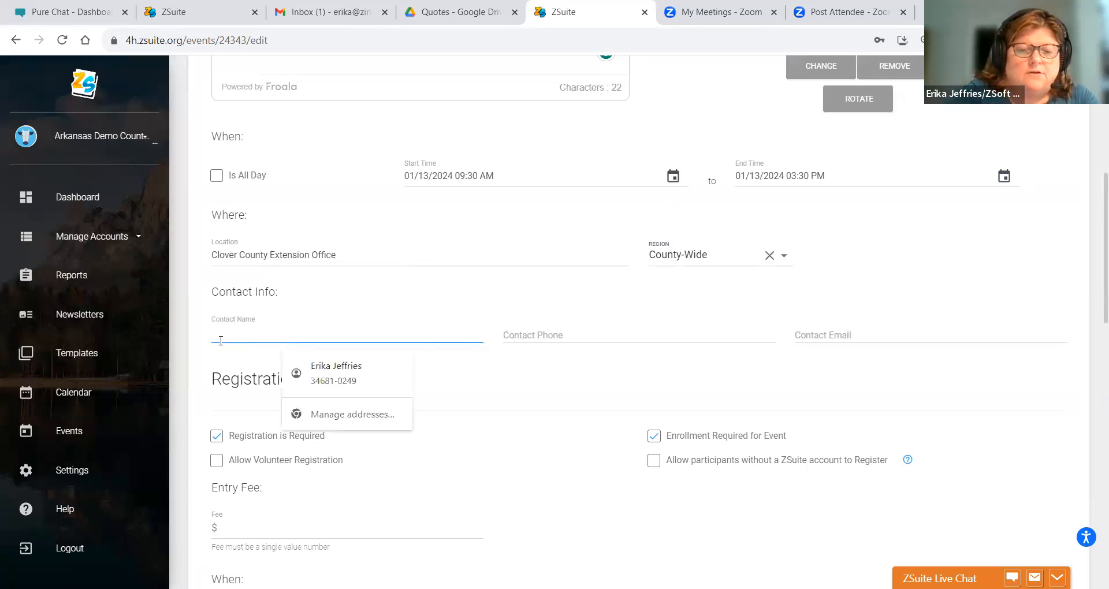
text(Sally Boop)
click(544, 335)
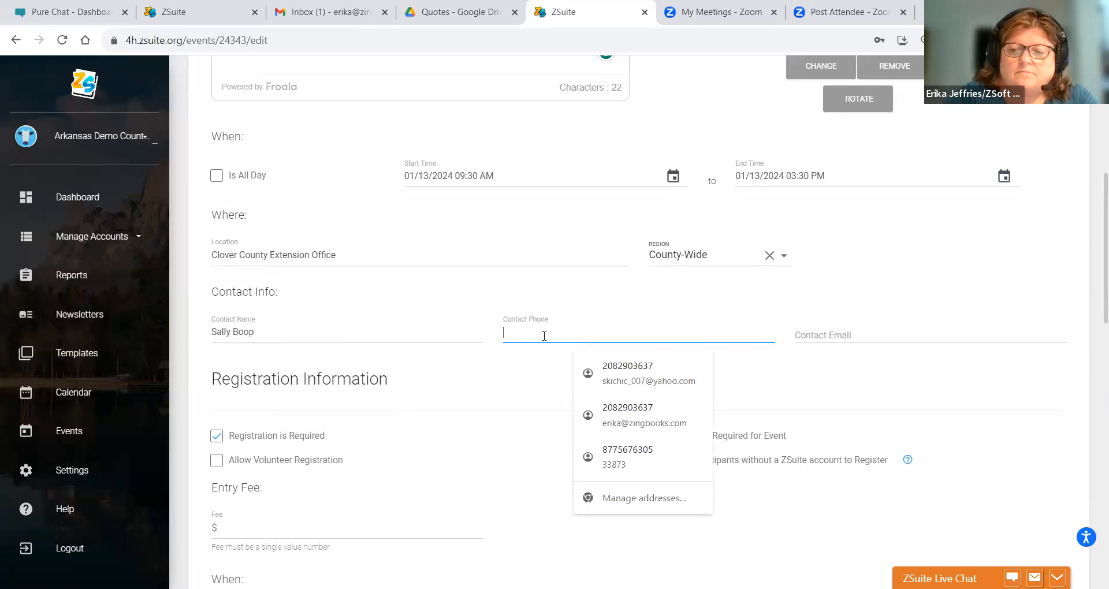
text(123-6)
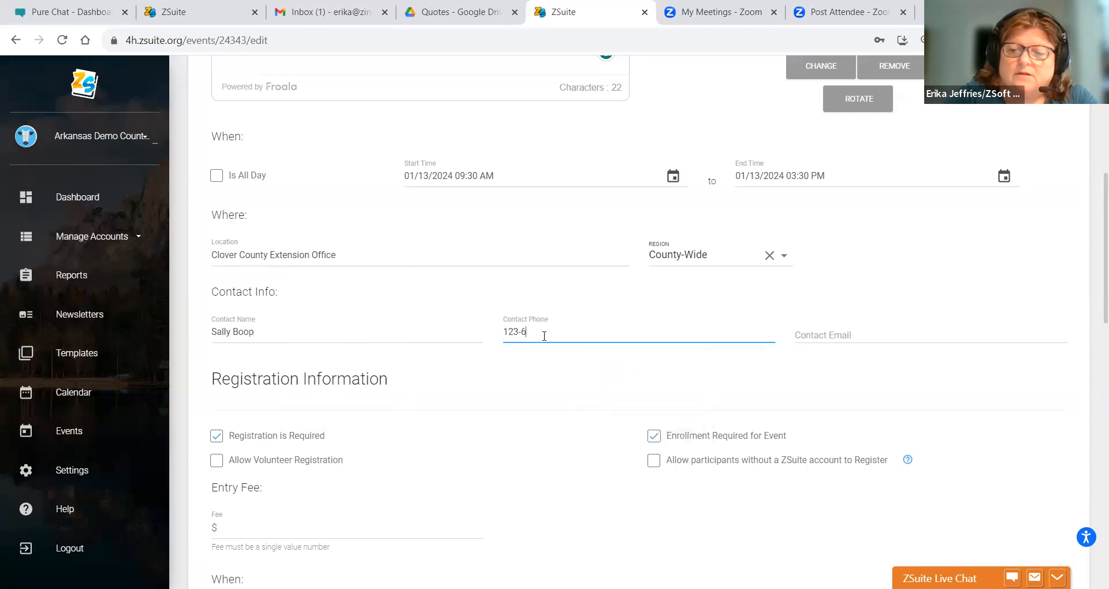
text(54-9897)
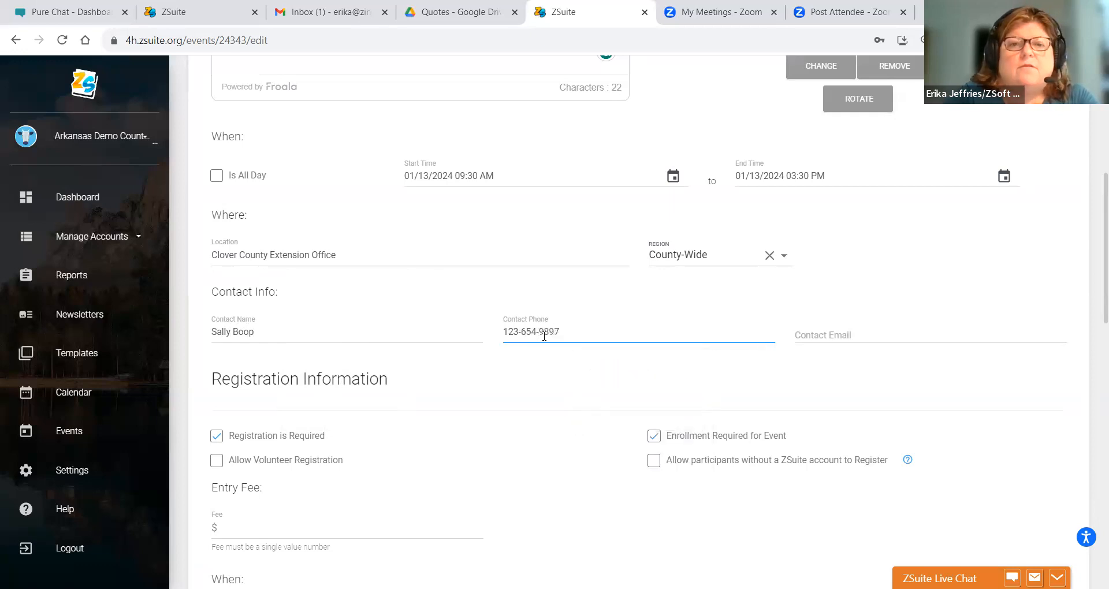
click(812, 339)
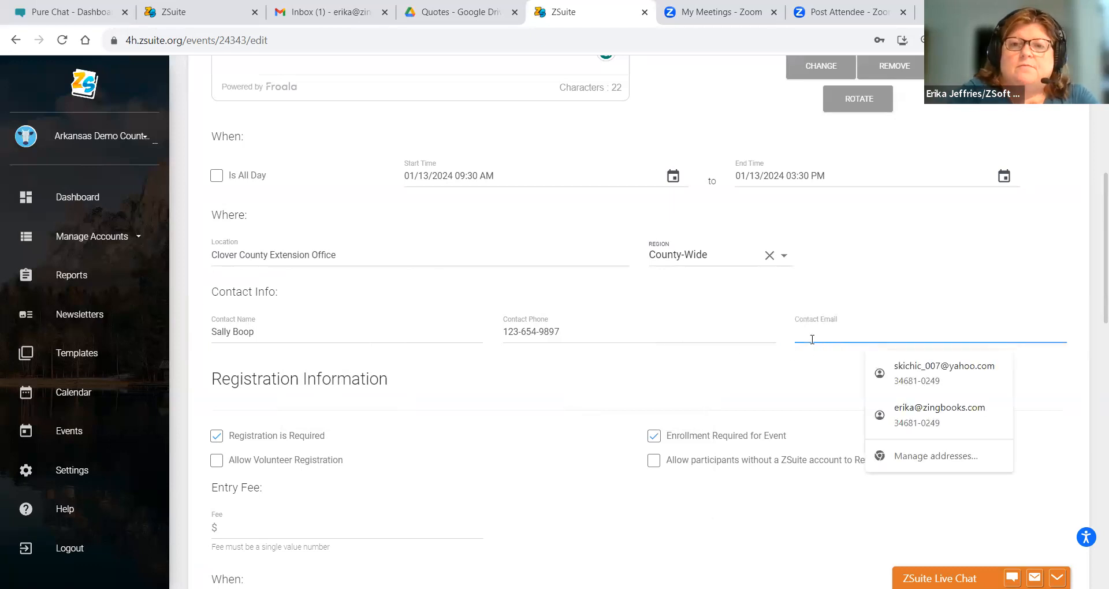
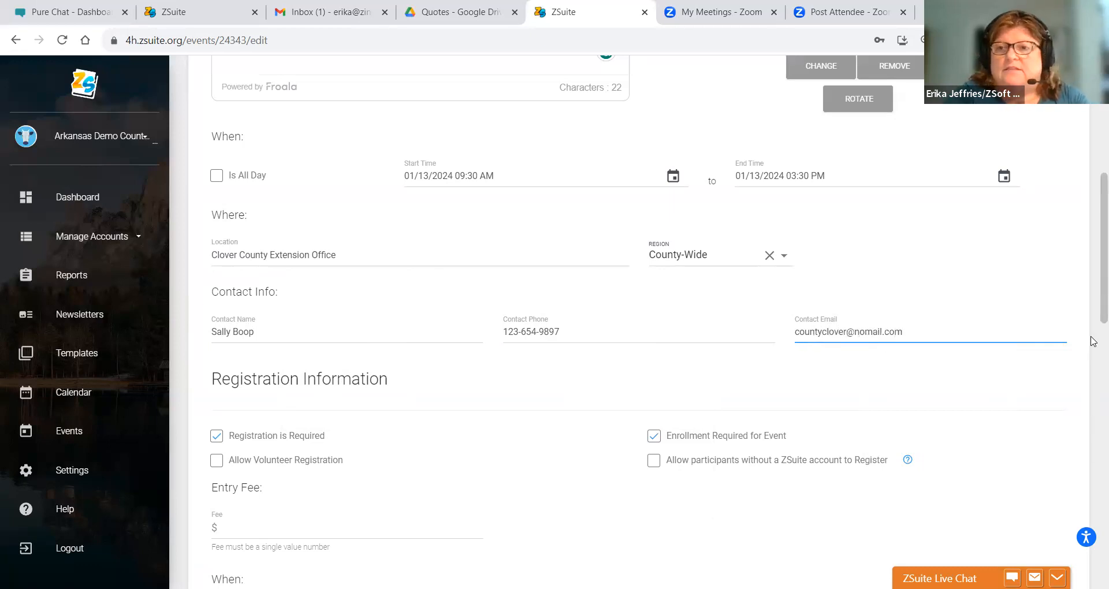
scroll(1093, 260, down, 4)
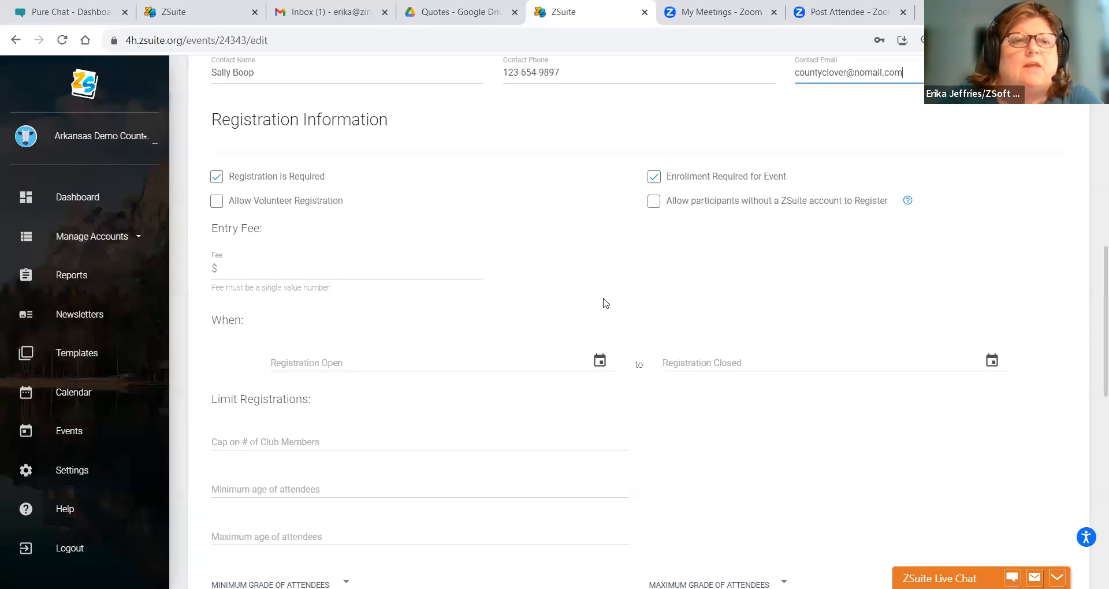
- Check Enrollment Required for Event and uncheck registration for participants without a ZSuite account
click(216, 208)
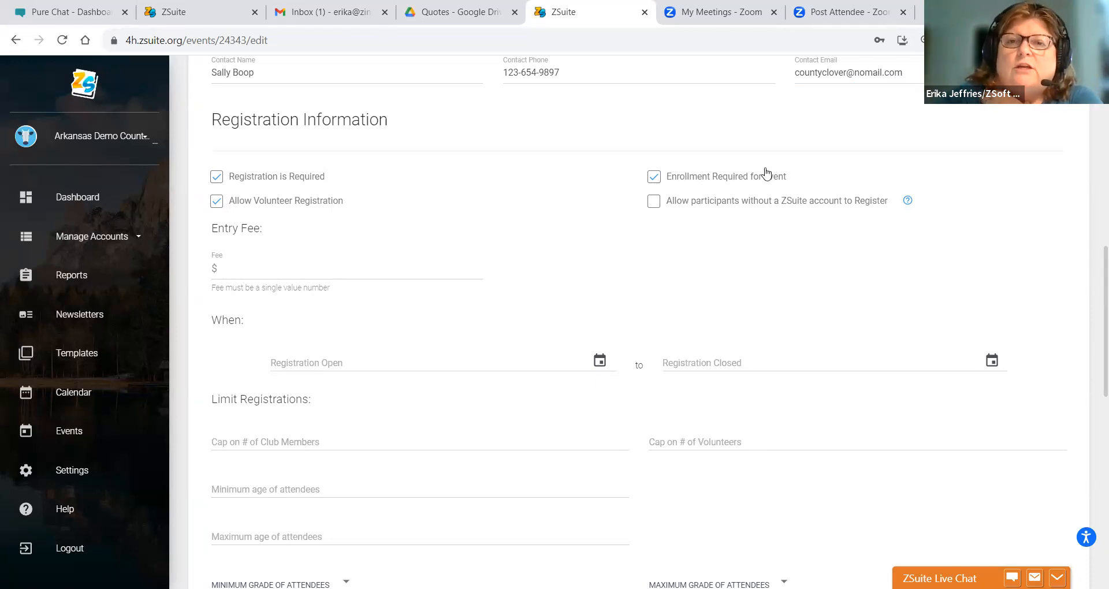
click(654, 176)
click(654, 177)
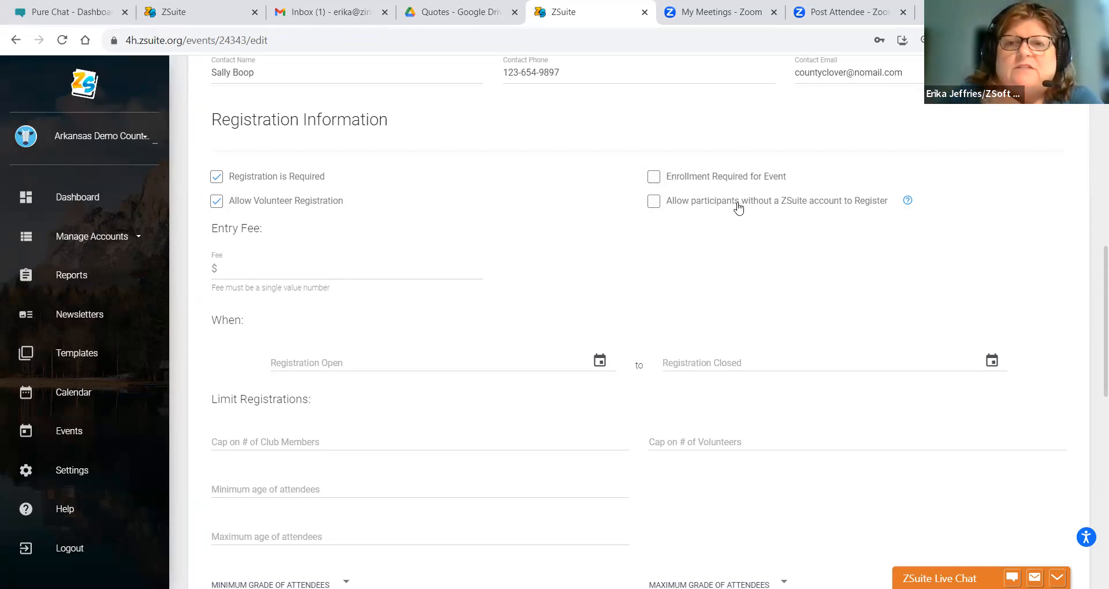
click(652, 206)
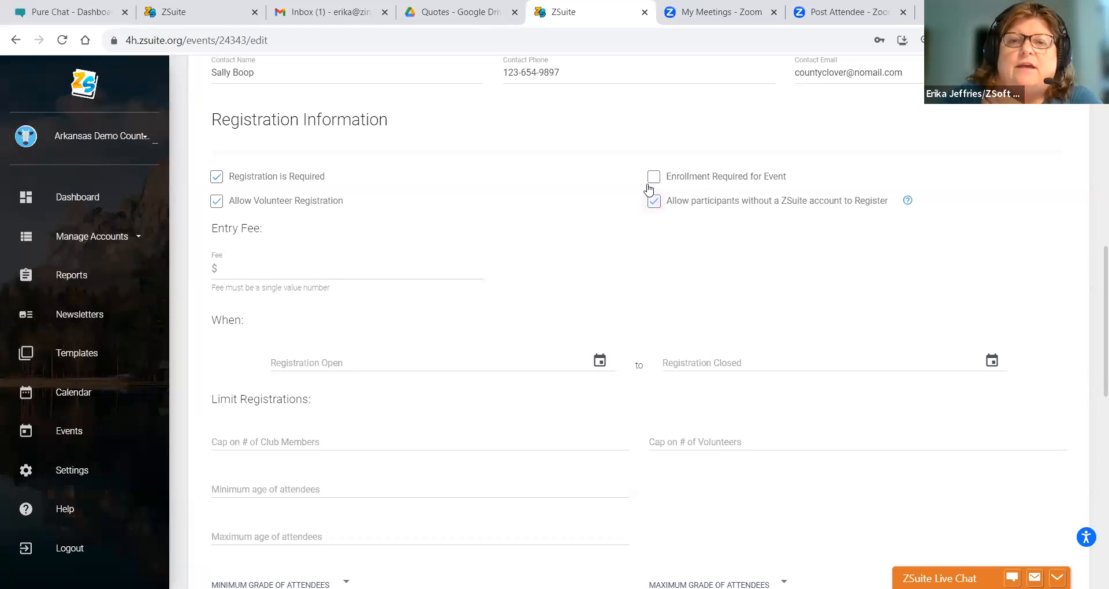
click(653, 203)
click(655, 176)
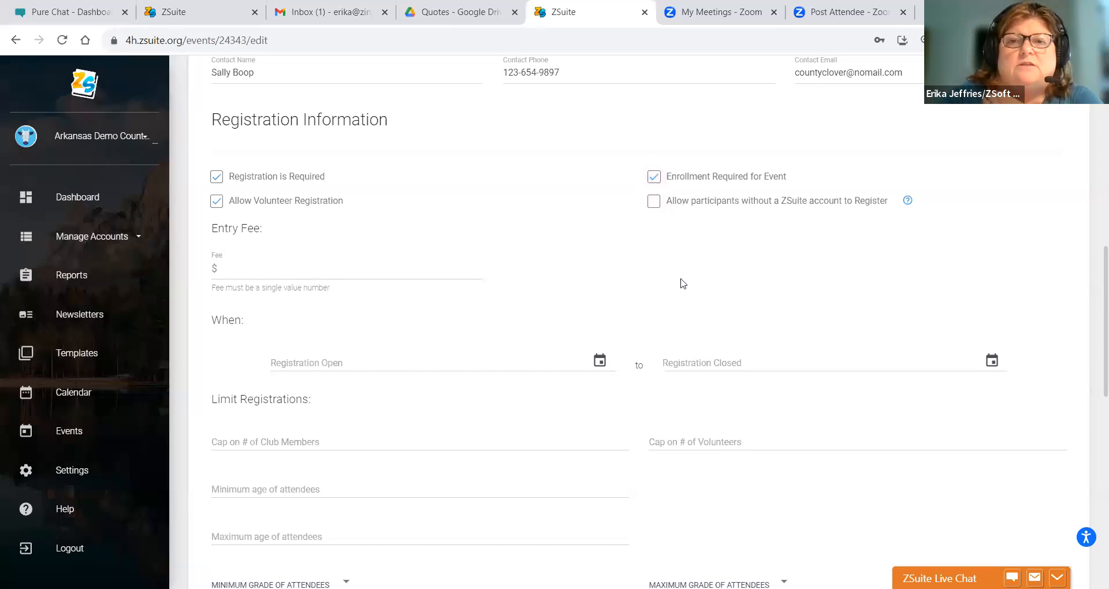
click(268, 270)
- Enter 5 in the Fee field so it shows 5.00
text(5)
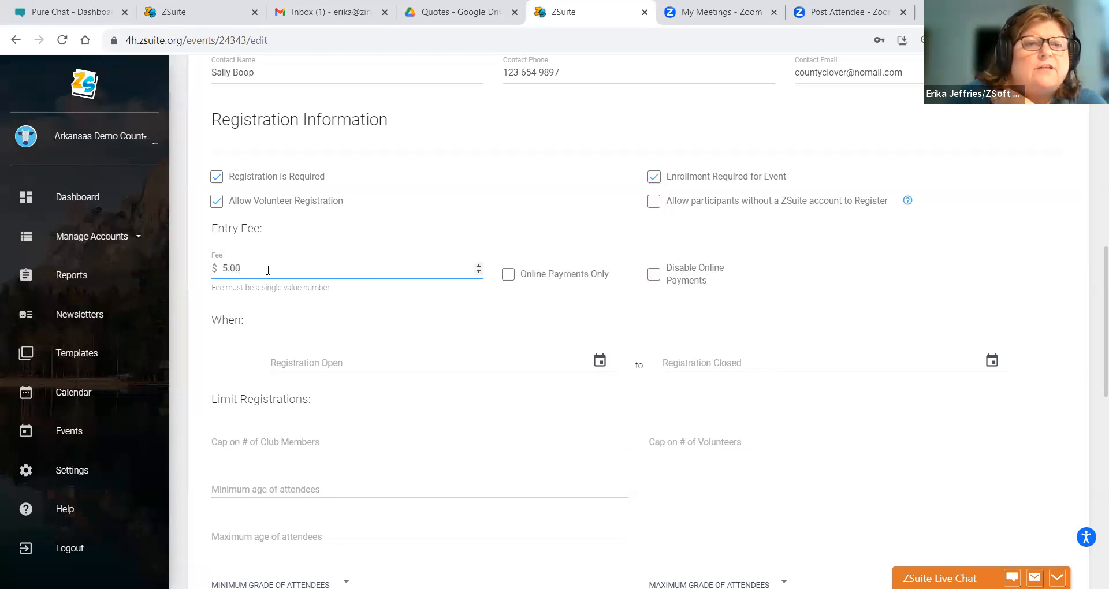
key(BackSpace)
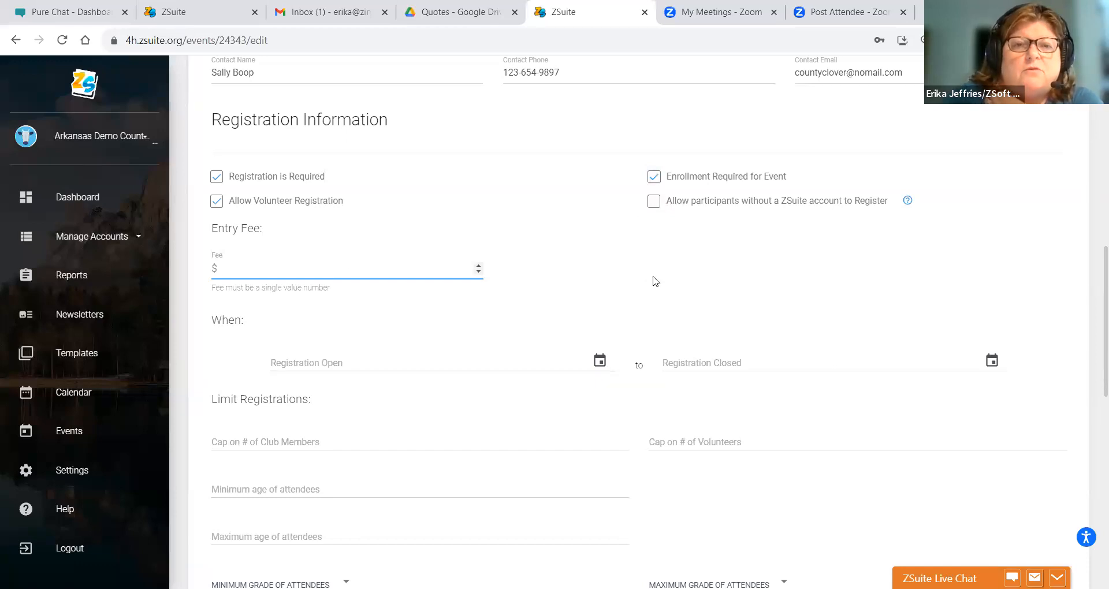
text(5)
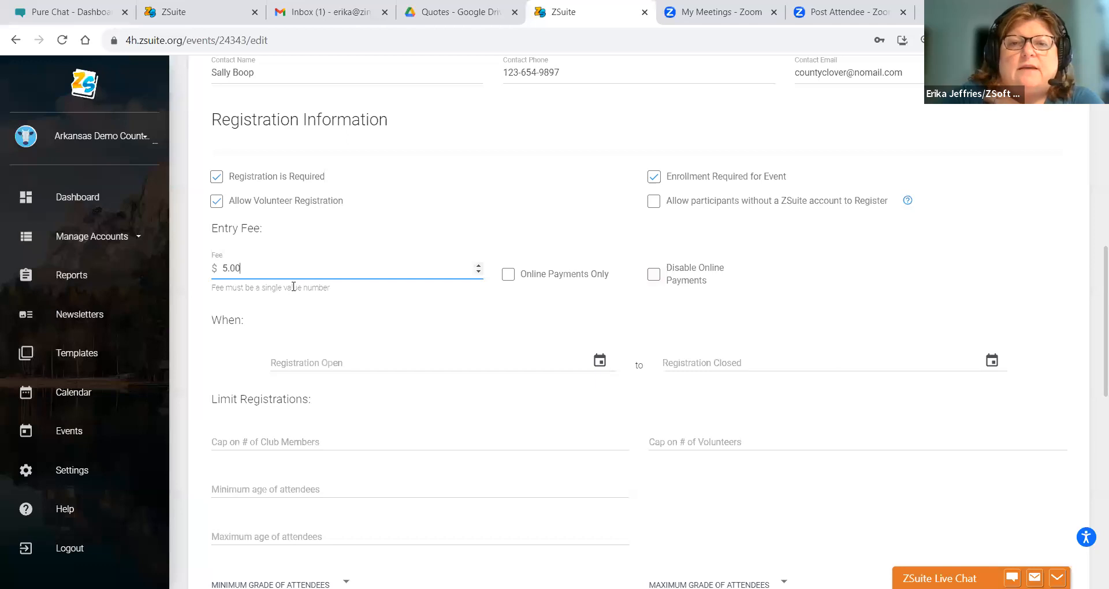
drag(246, 270, 222, 271)
click(240, 274)
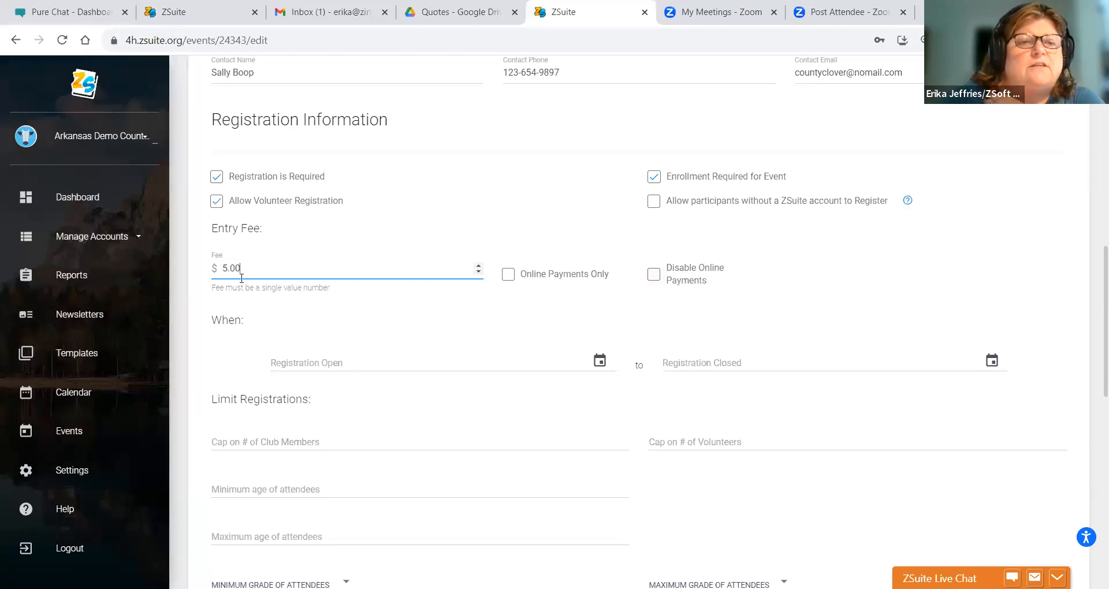
click(317, 327)
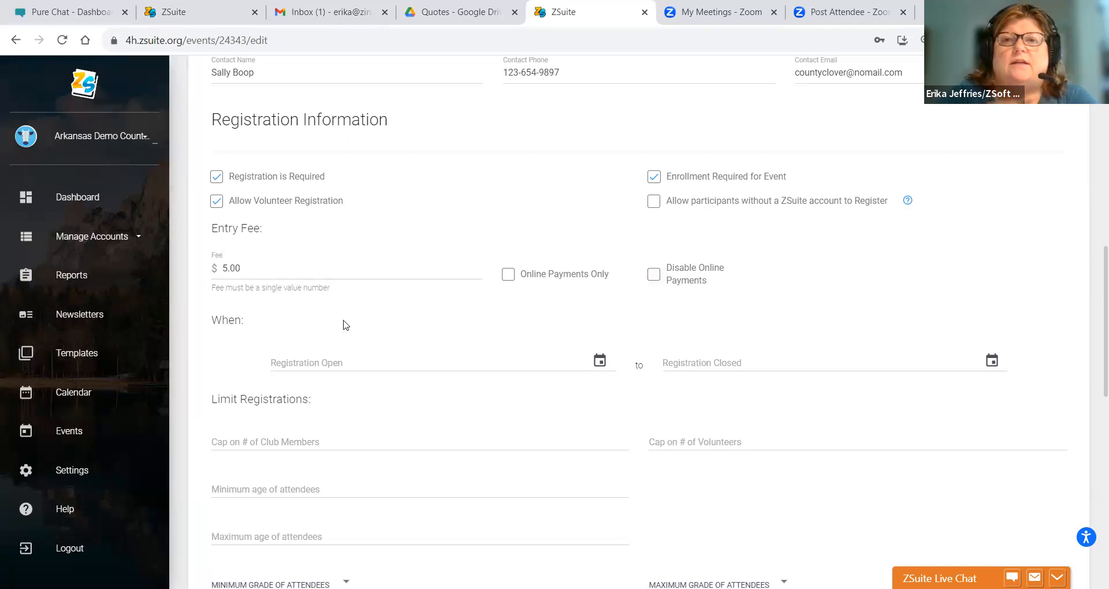
mouse_move(1093, 305)
mouse_down()
mouse_move(1094, 217)
mouse_move(1094, 323)
mouse_up()
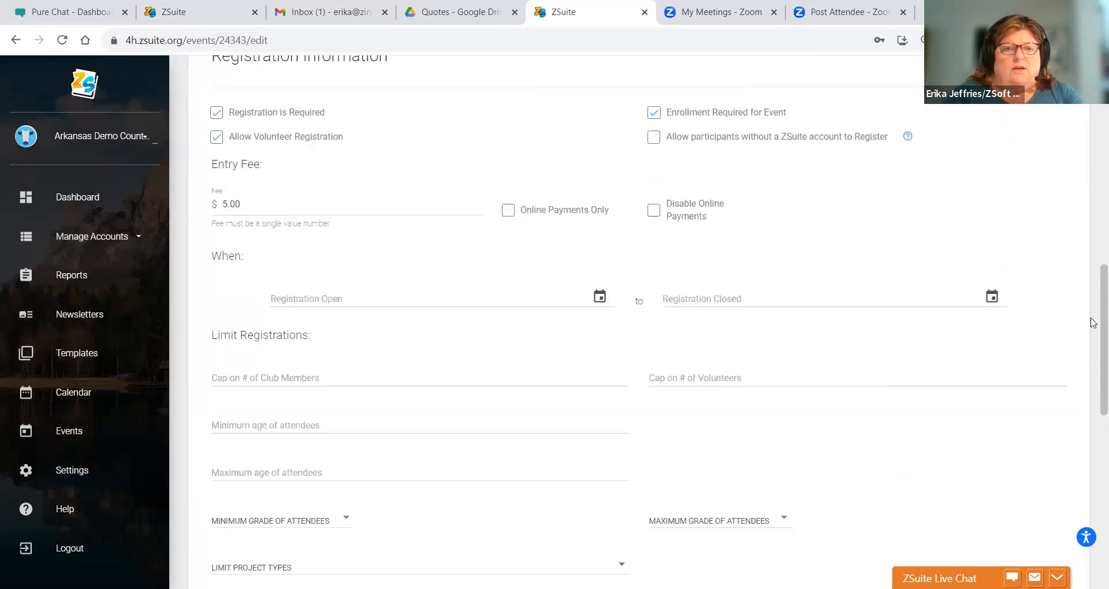
- Set Registration Open to 11/06/2023 11:30 AM in the calendar picker
click(600, 298)
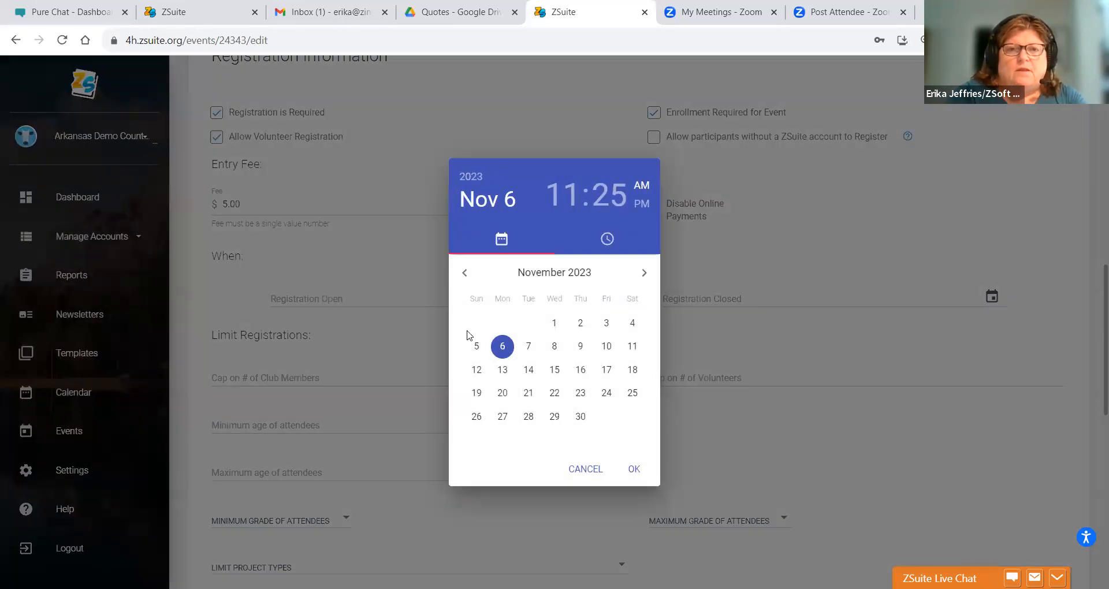
click(504, 342)
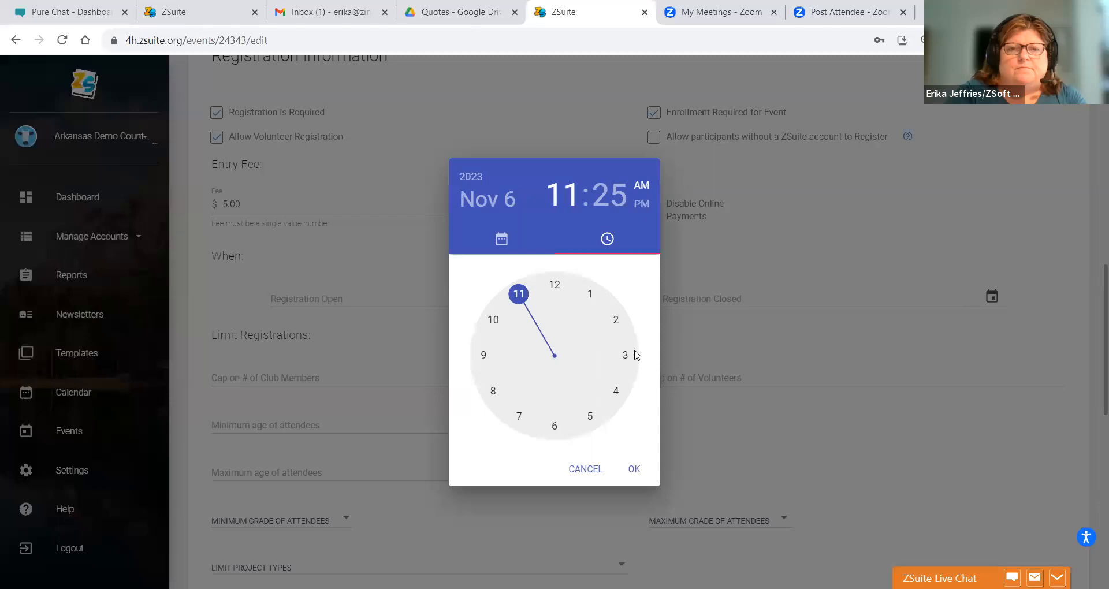
click(519, 293)
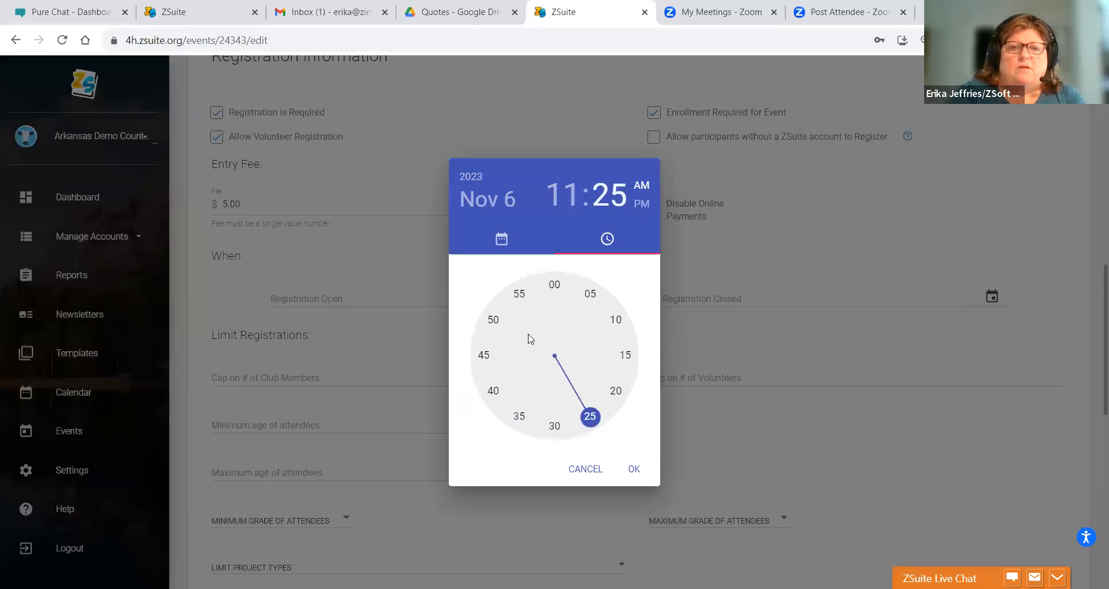
click(557, 426)
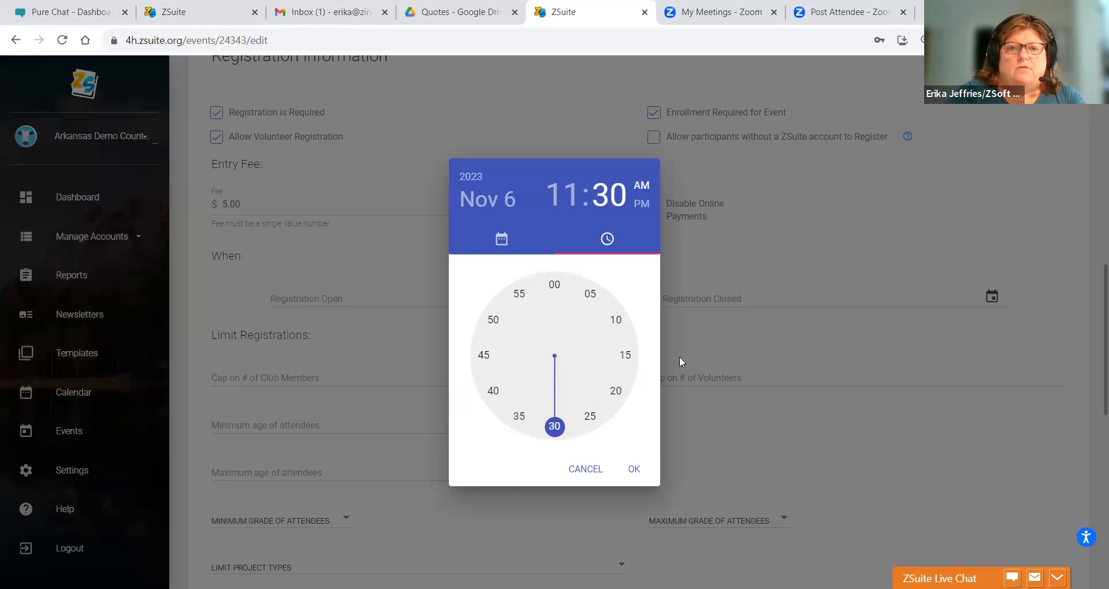
click(635, 470)
click(722, 302)
click(991, 298)
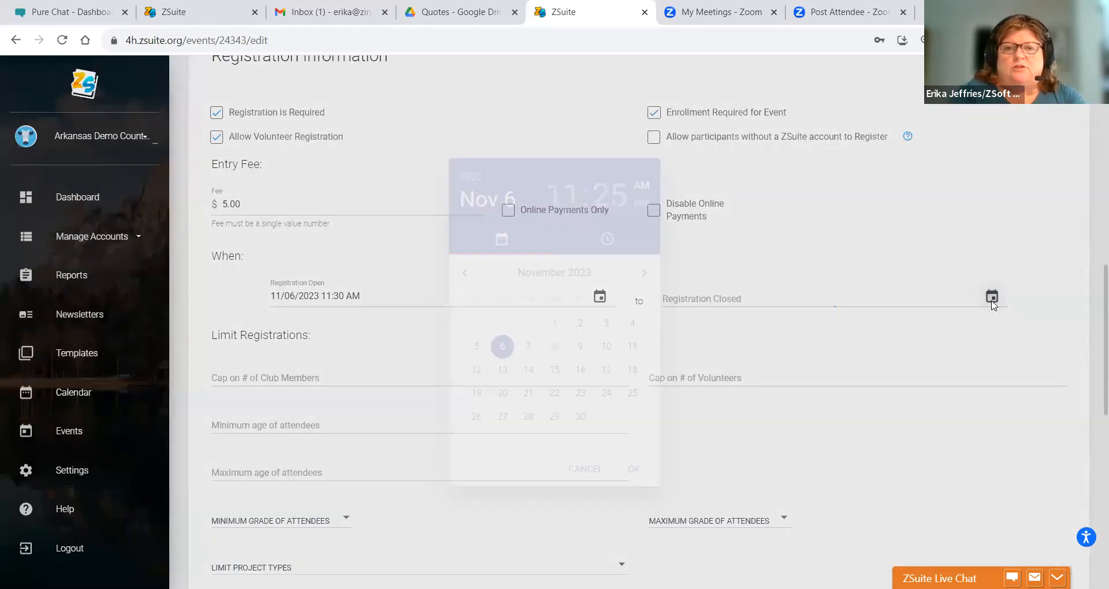
- Set Registration Closed to 01/01/2024 05:00 PM in the calendar picker
click(644, 274)
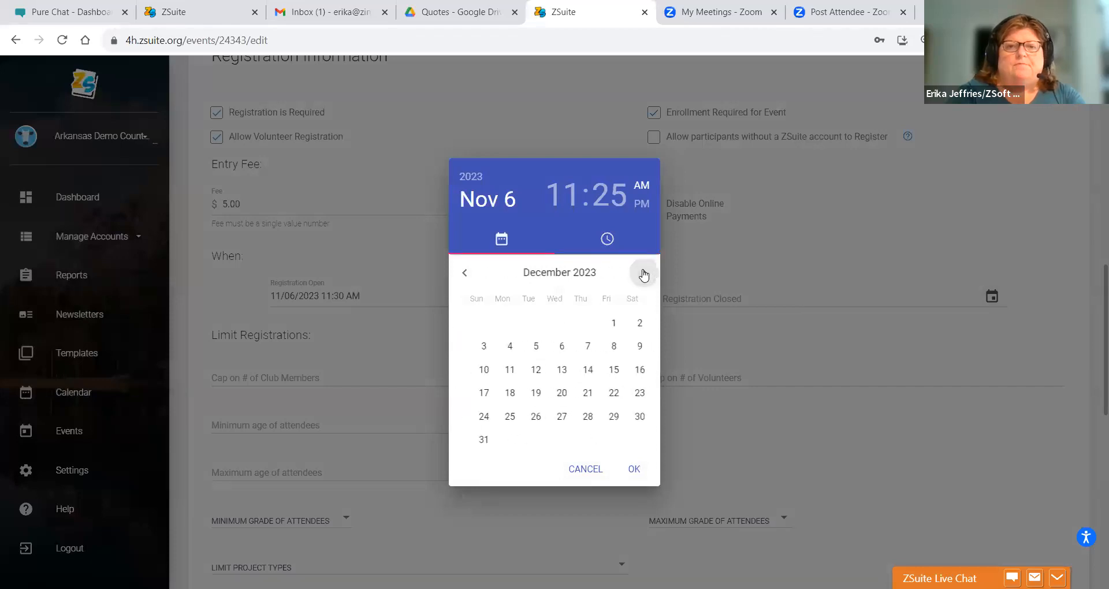
click(644, 274)
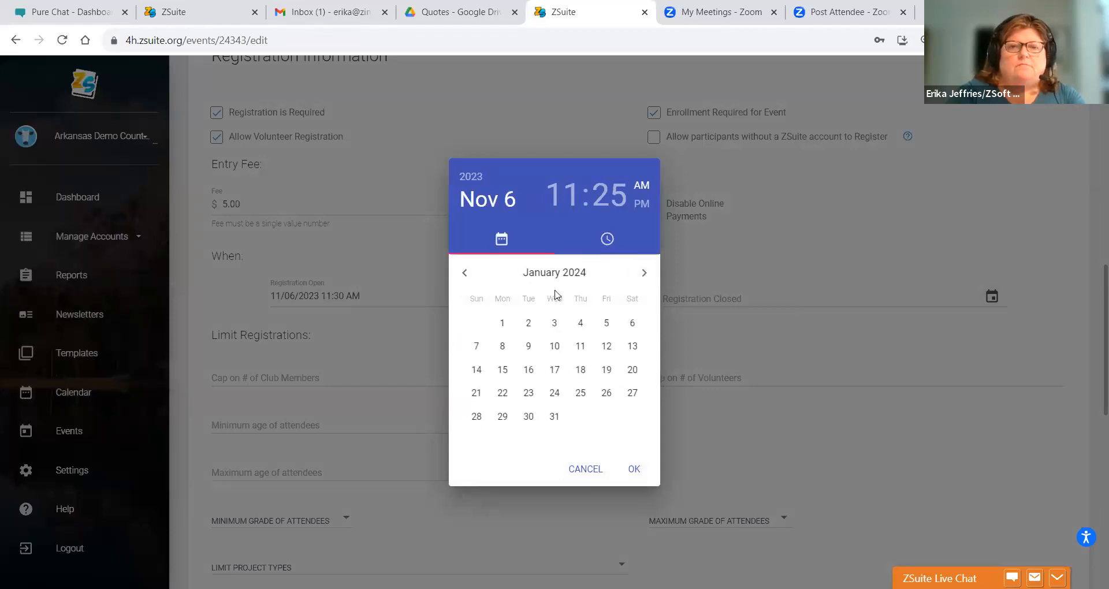
click(502, 324)
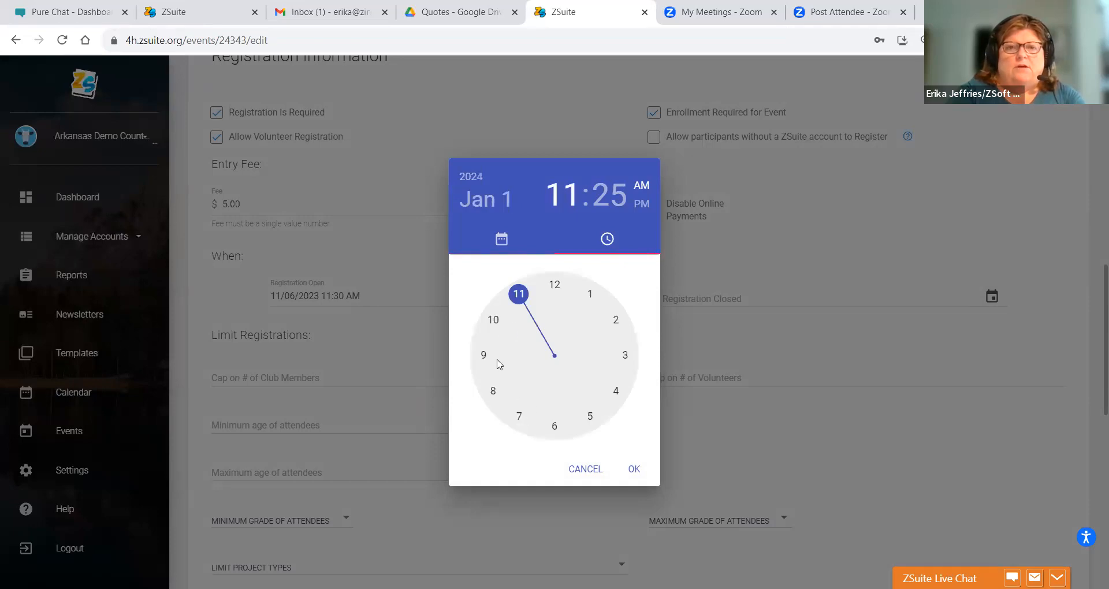
click(591, 420)
click(555, 284)
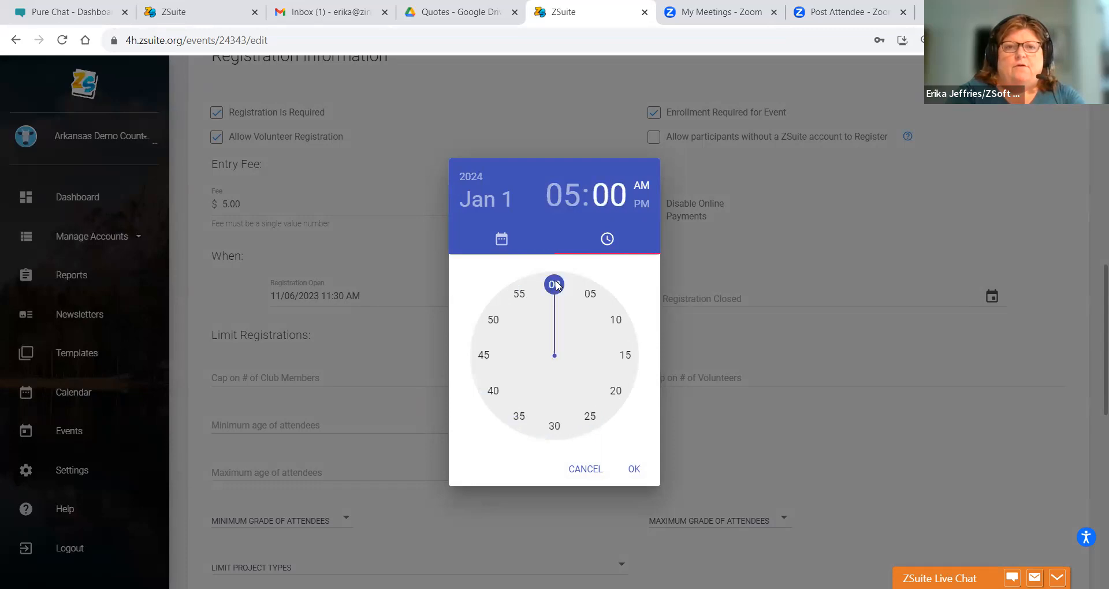
click(643, 204)
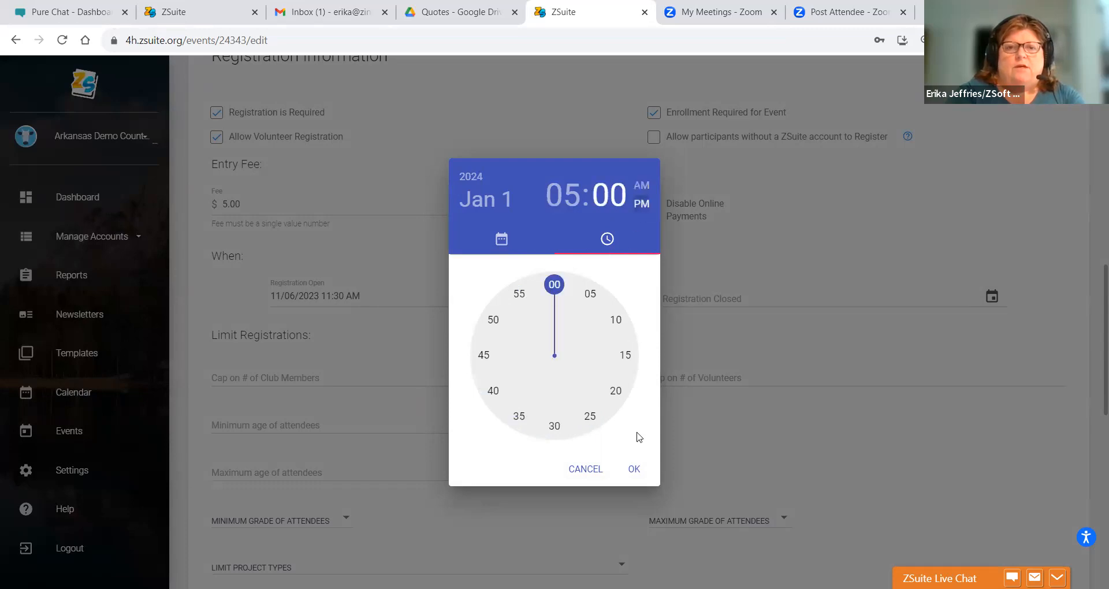
click(634, 470)
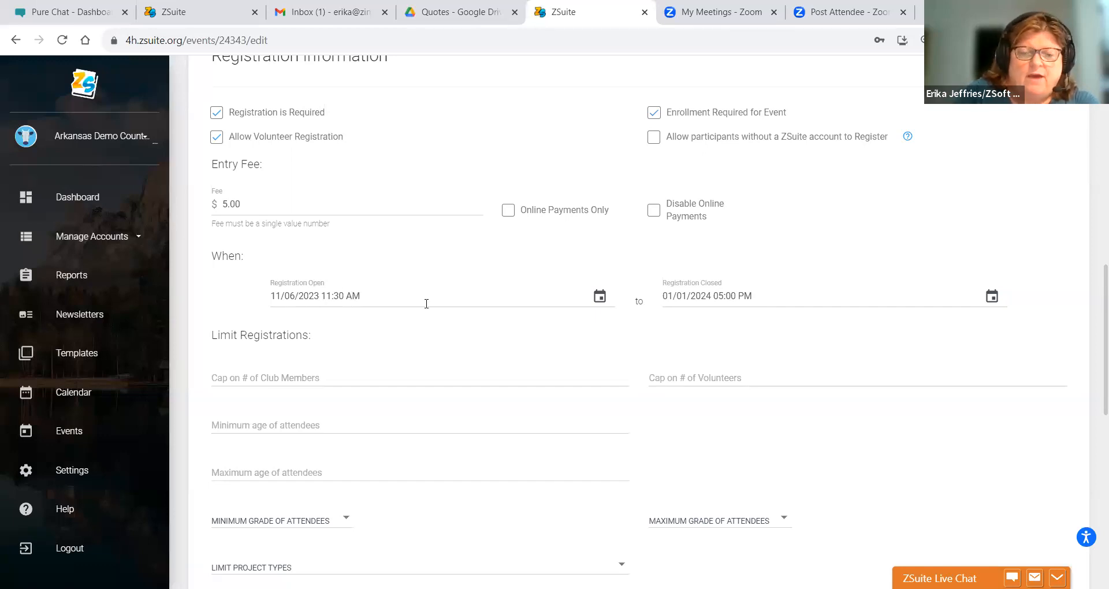
scroll(426, 304, down, 1)
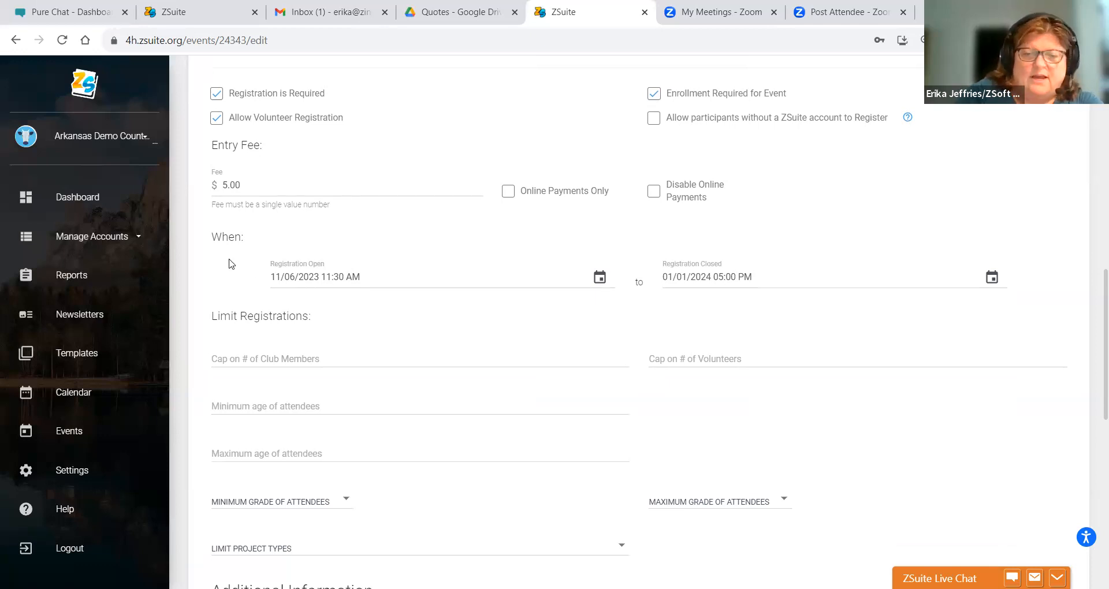
scroll(229, 264, down, 4)
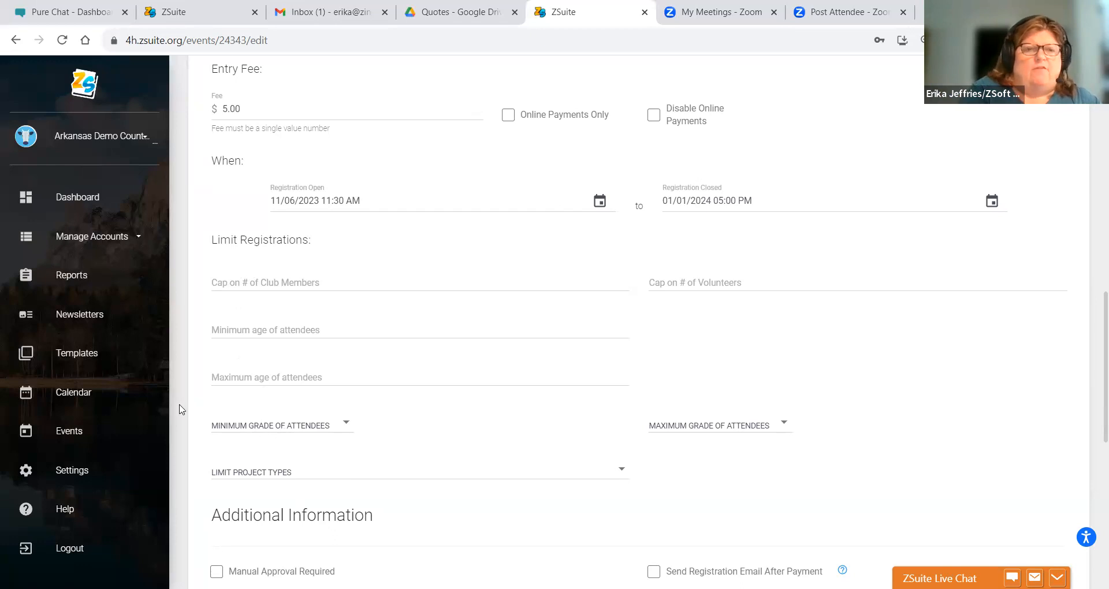
scroll(191, 415, down, 3)
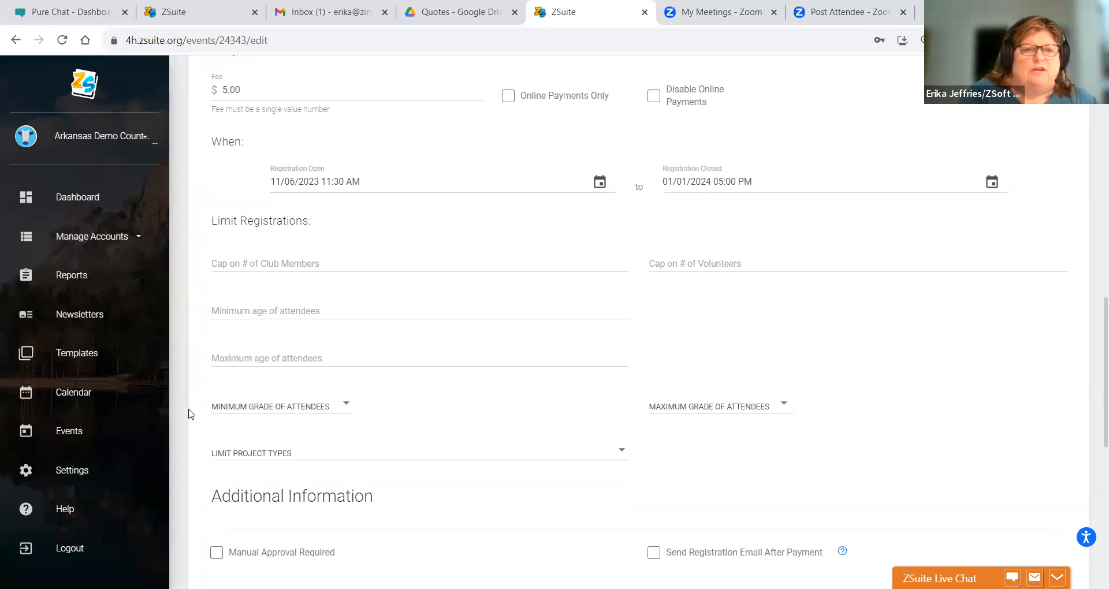
scroll(190, 414, down, 1)
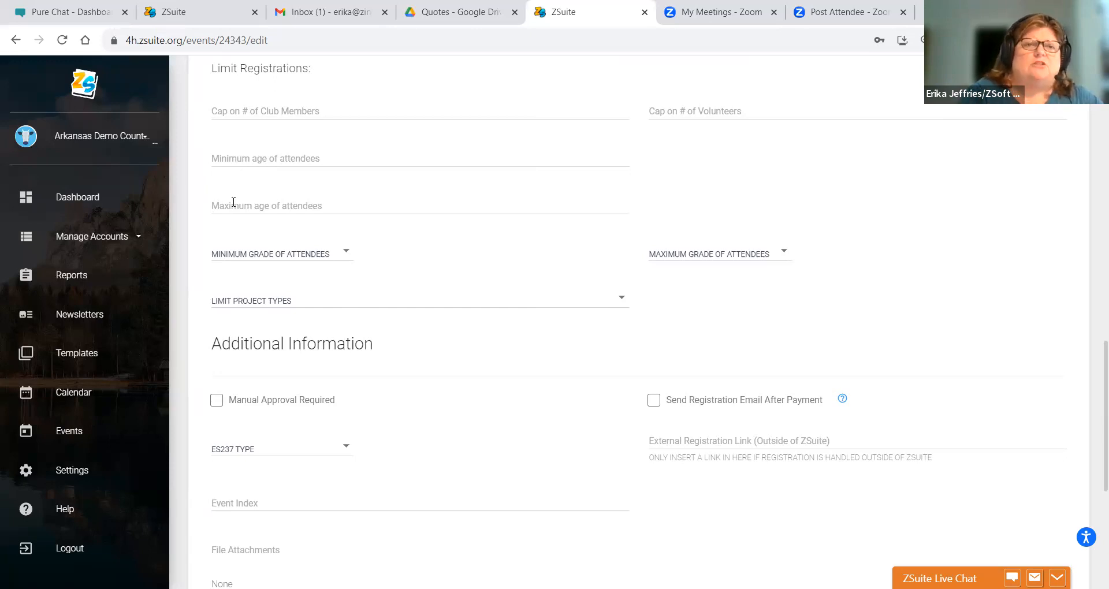
click(242, 304)
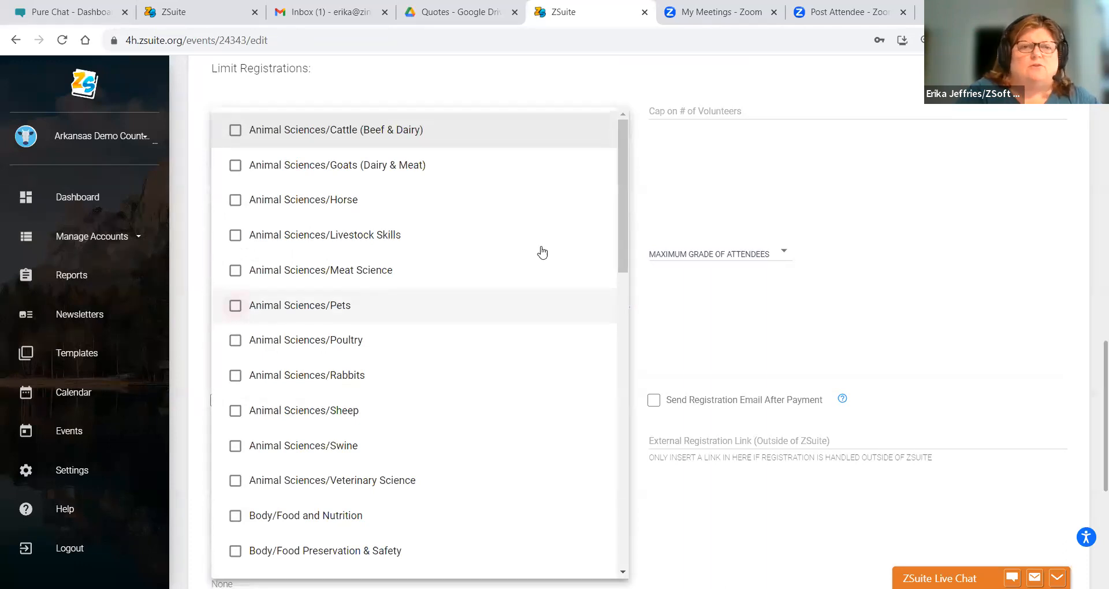
drag(623, 208, 618, 550)
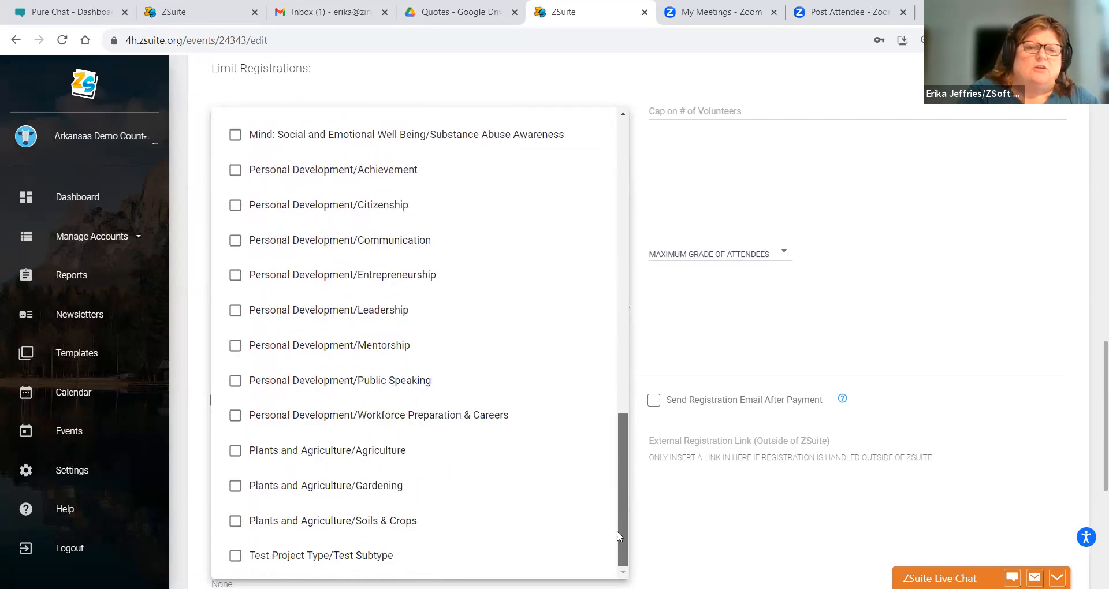
drag(620, 494, 611, 366)
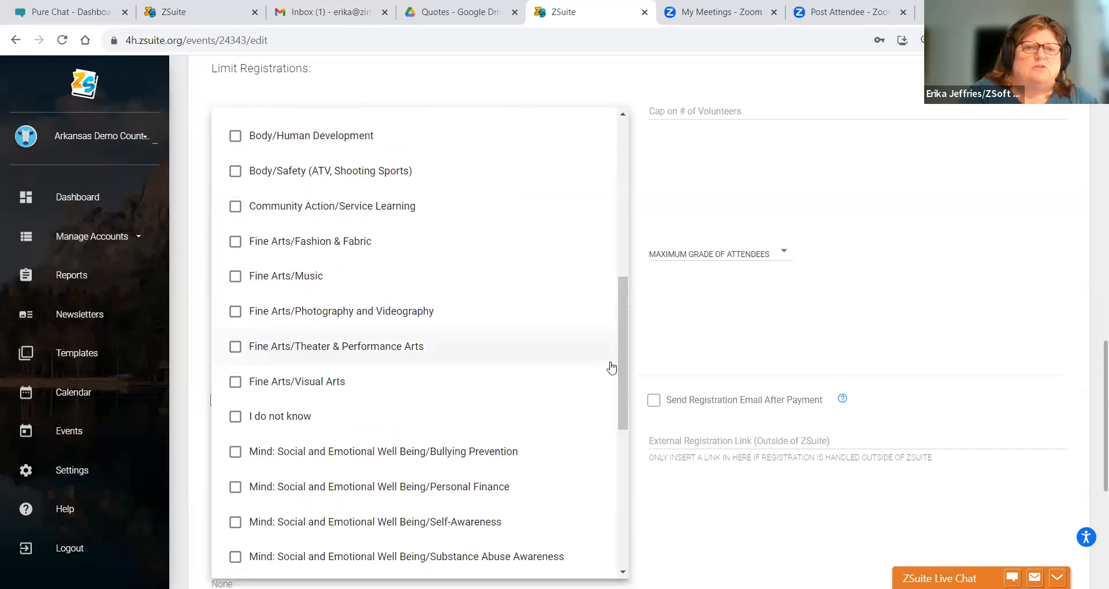
click(195, 269)
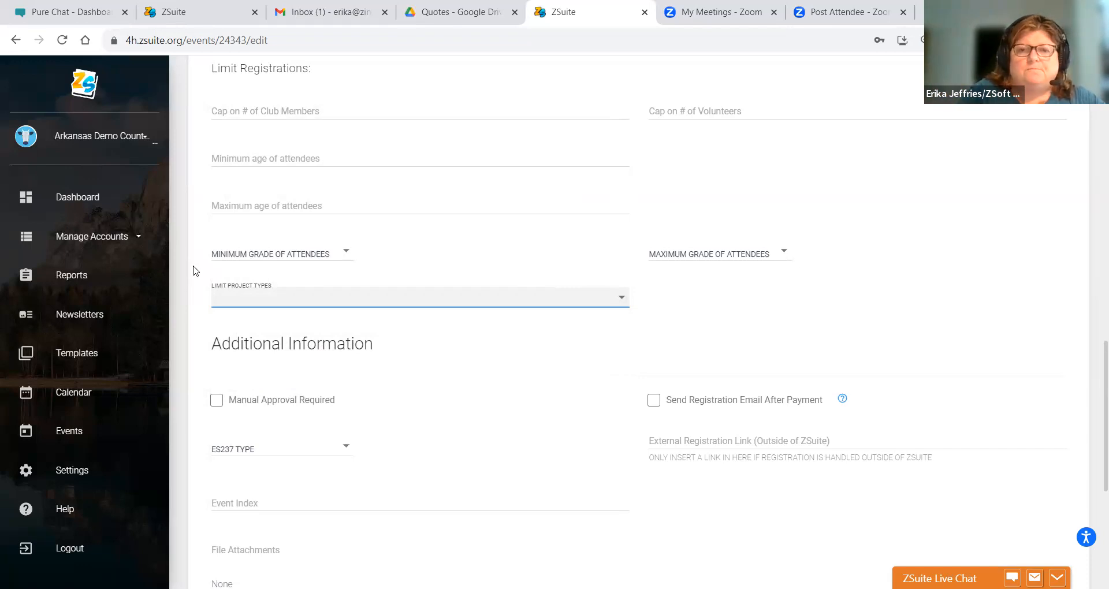
click(216, 400)
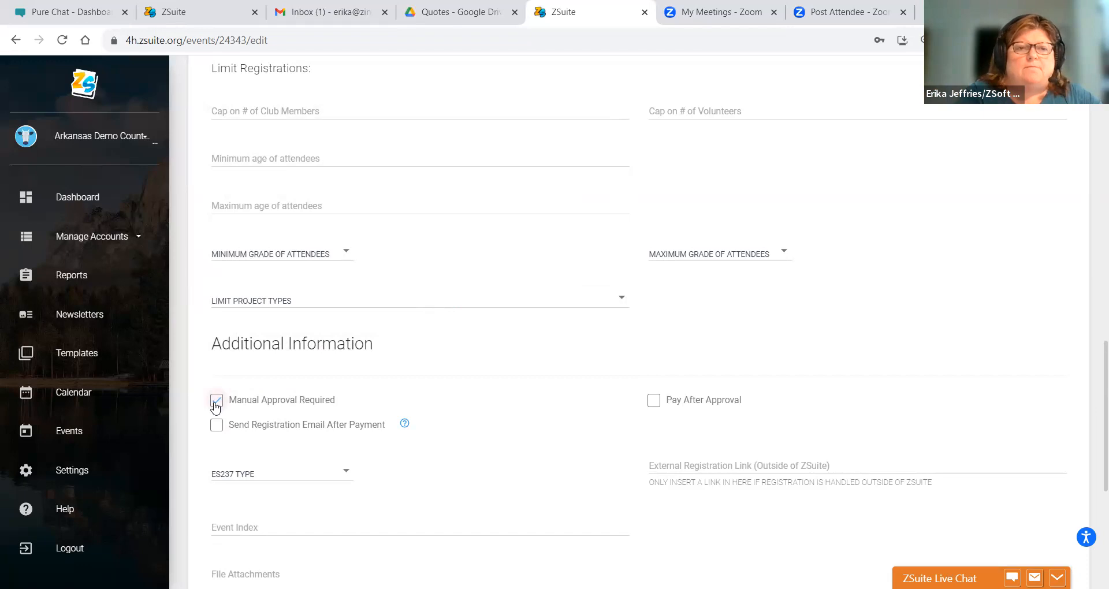
click(216, 402)
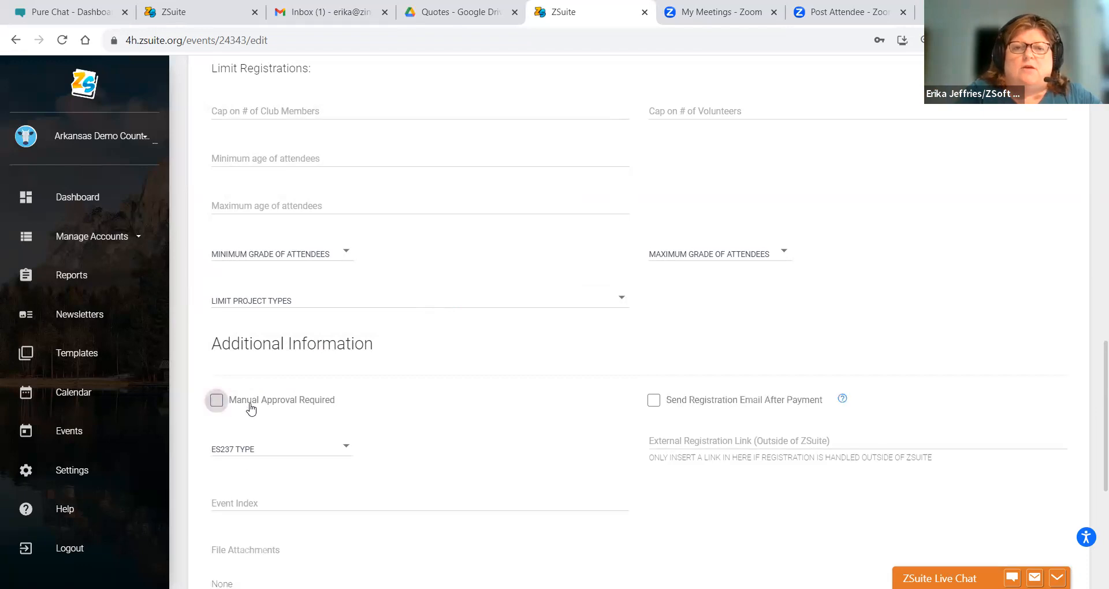
click(221, 401)
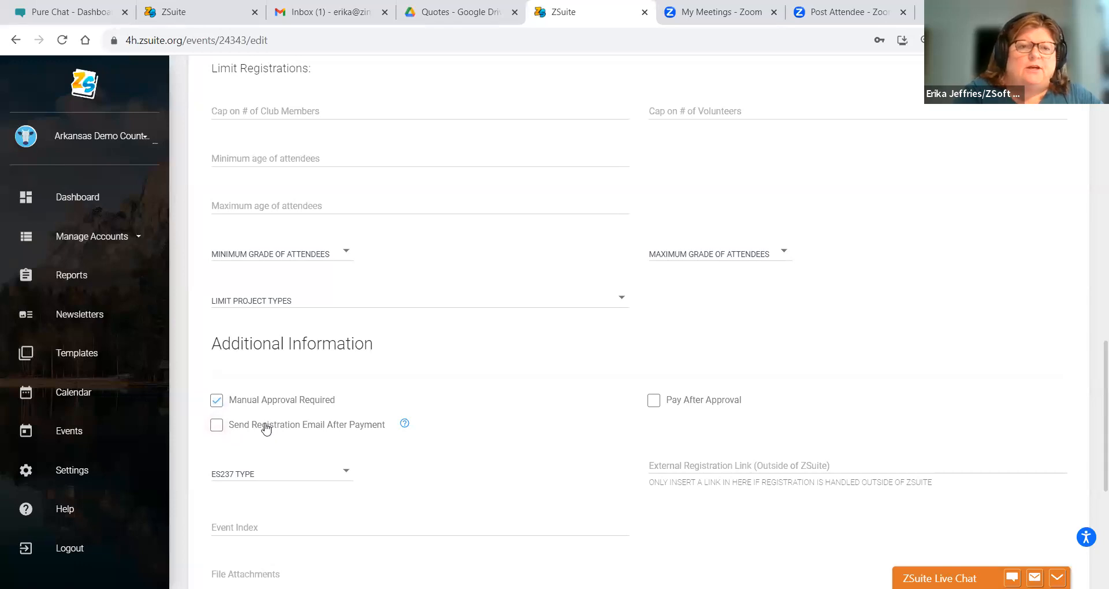
click(216, 406)
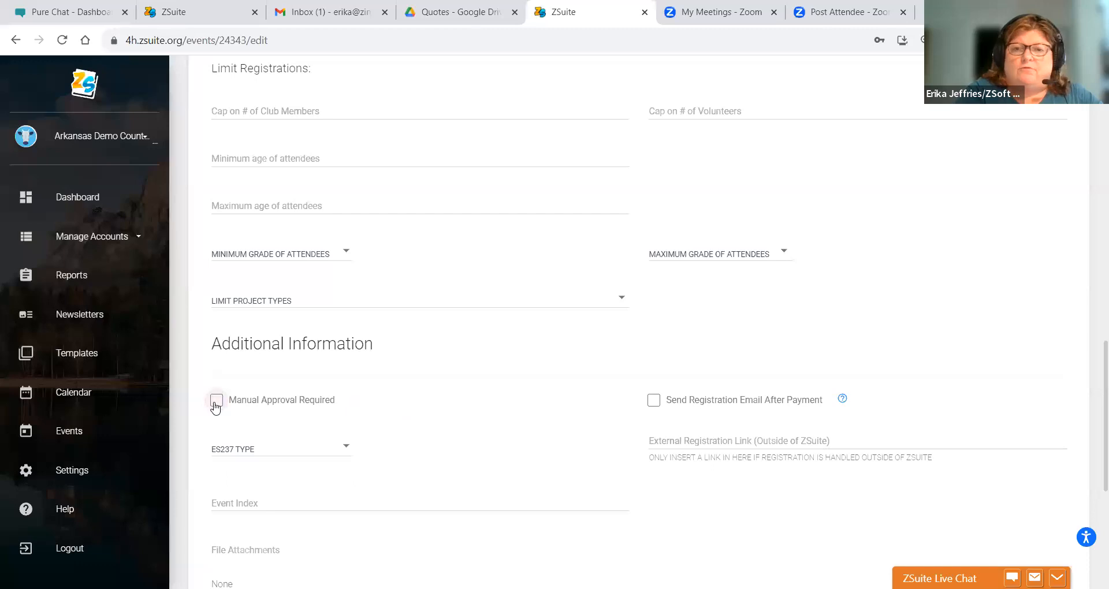
click(216, 403)
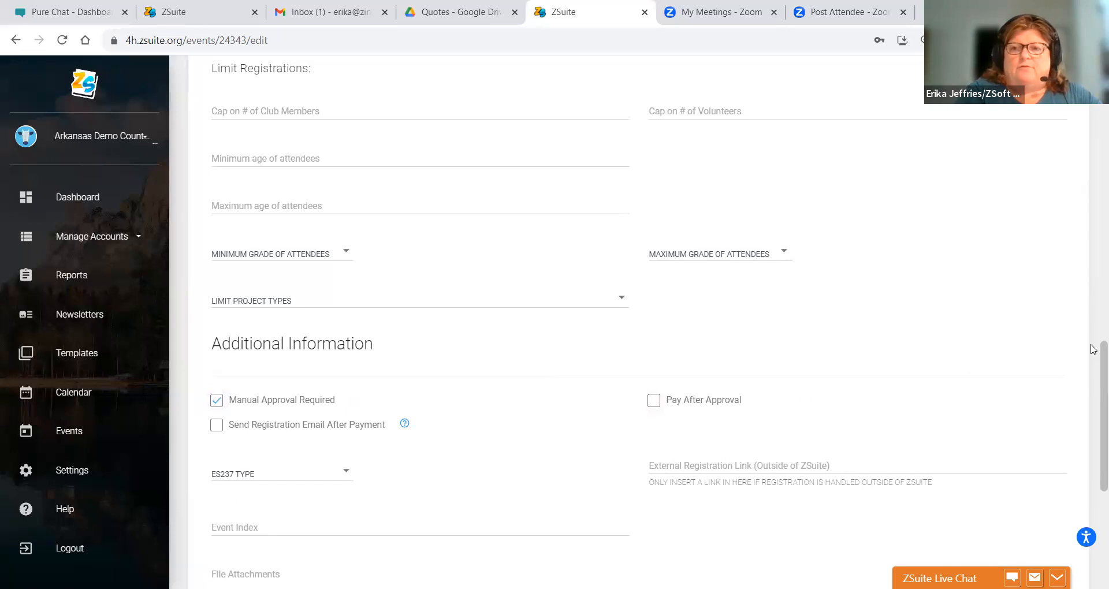
scroll(1093, 353, down, 2)
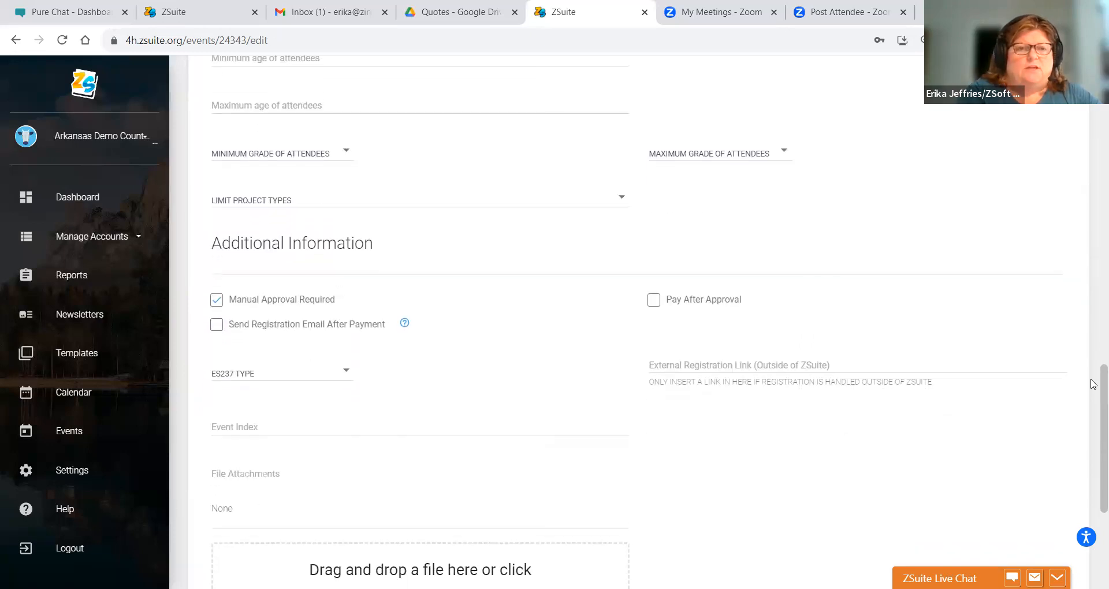
- Choose Special Interest/Short-Term as the ES237 type
click(276, 350)
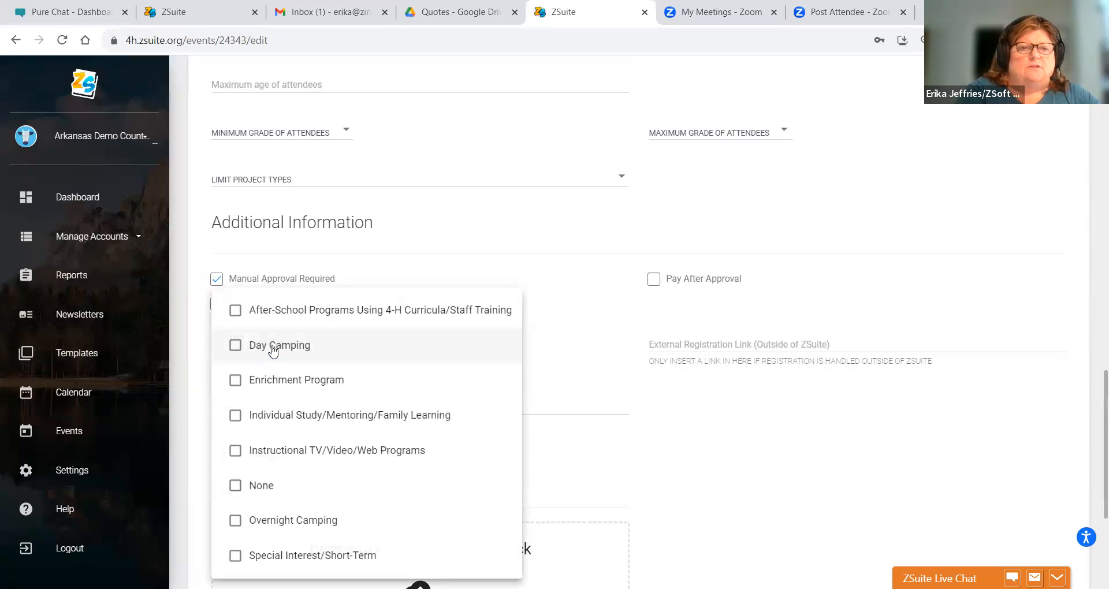
click(236, 556)
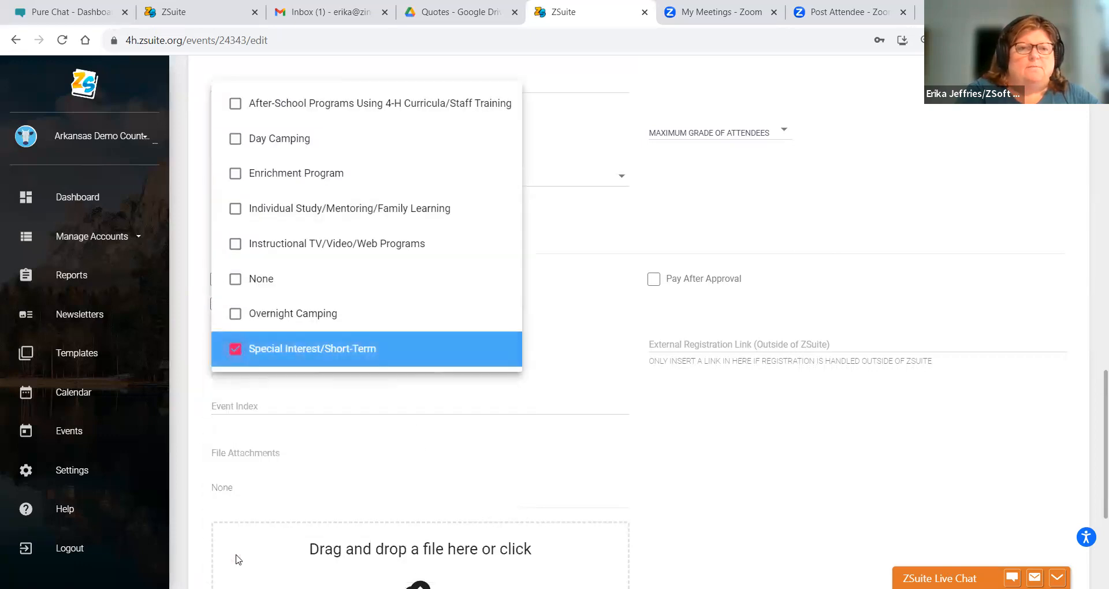
click(193, 383)
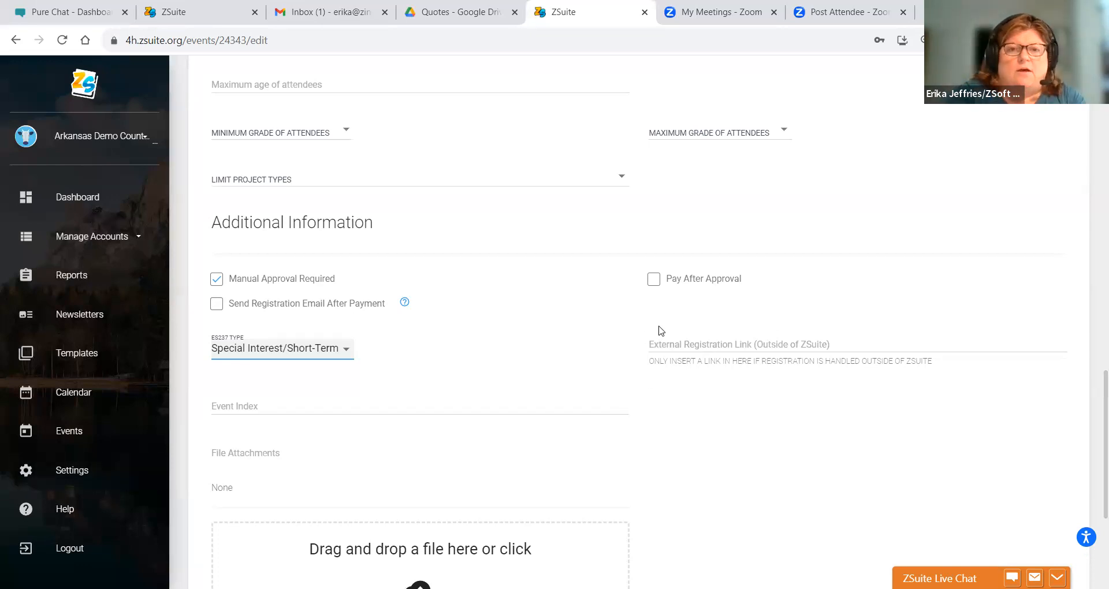
- Leave the External Registration Link field empty
click(667, 350)
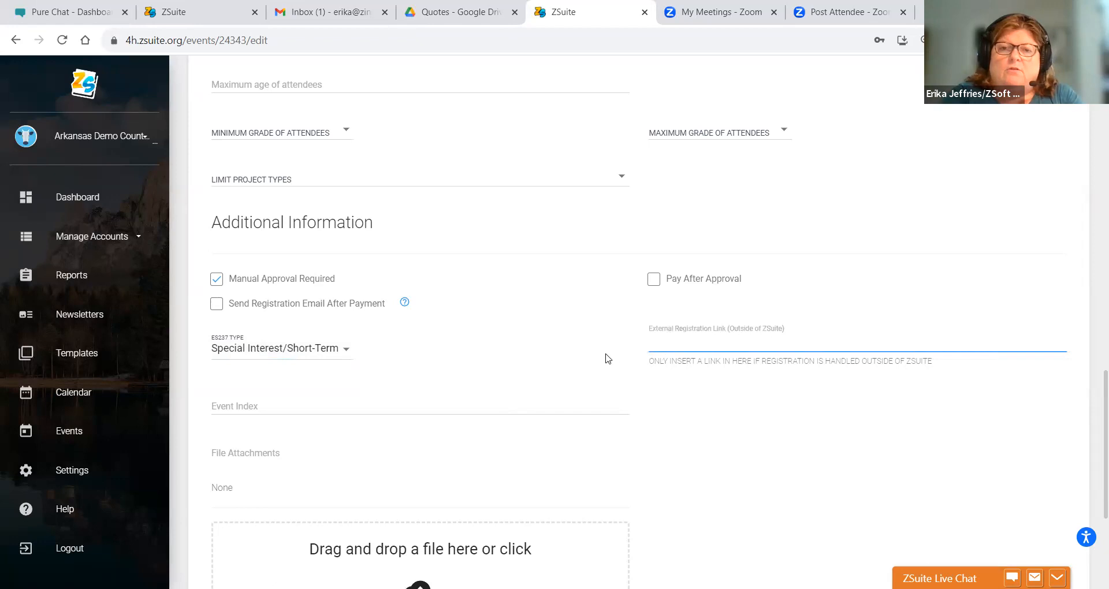
click(579, 393)
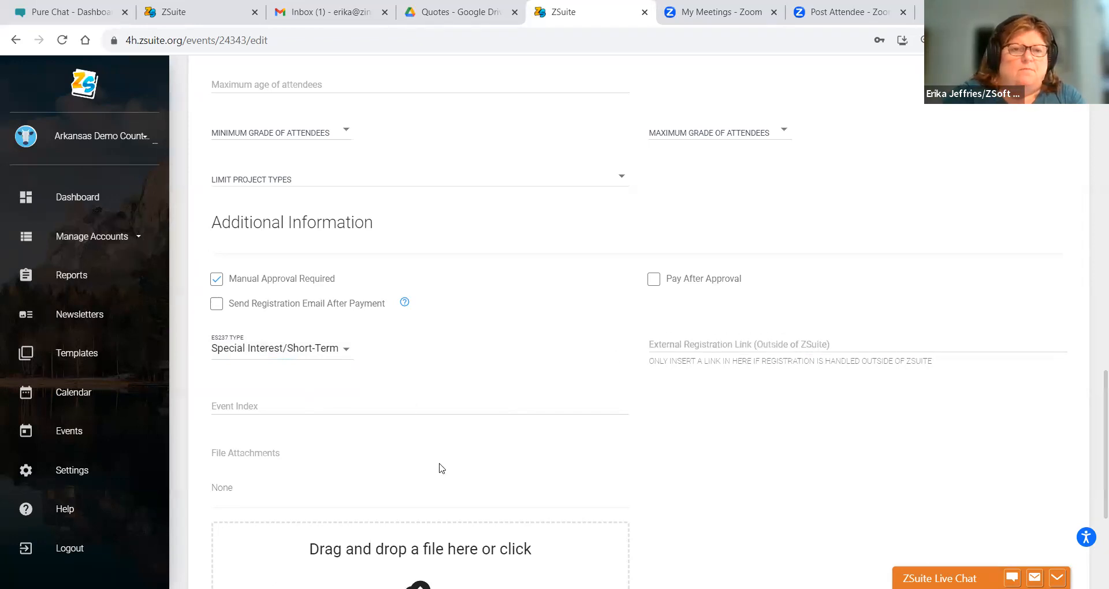
scroll(1093, 398, down, 3)
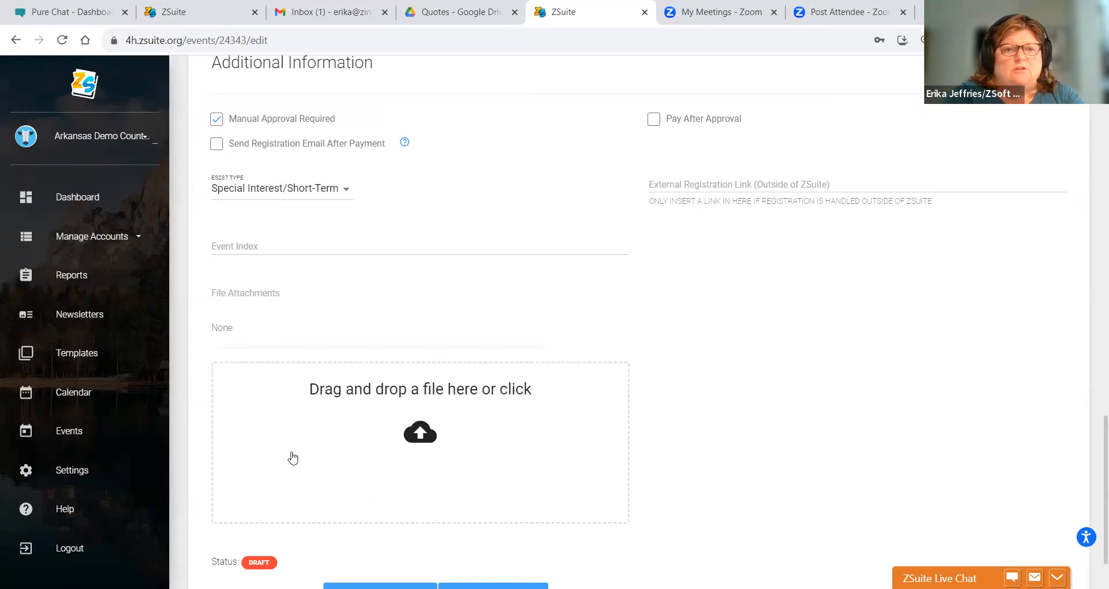
right_click(335, 429)
click(297, 413)
- Attach delivery-methods-pdf from the Documents folder through the file drop zone
right_click(298, 416)
click(299, 416)
click(298, 416)
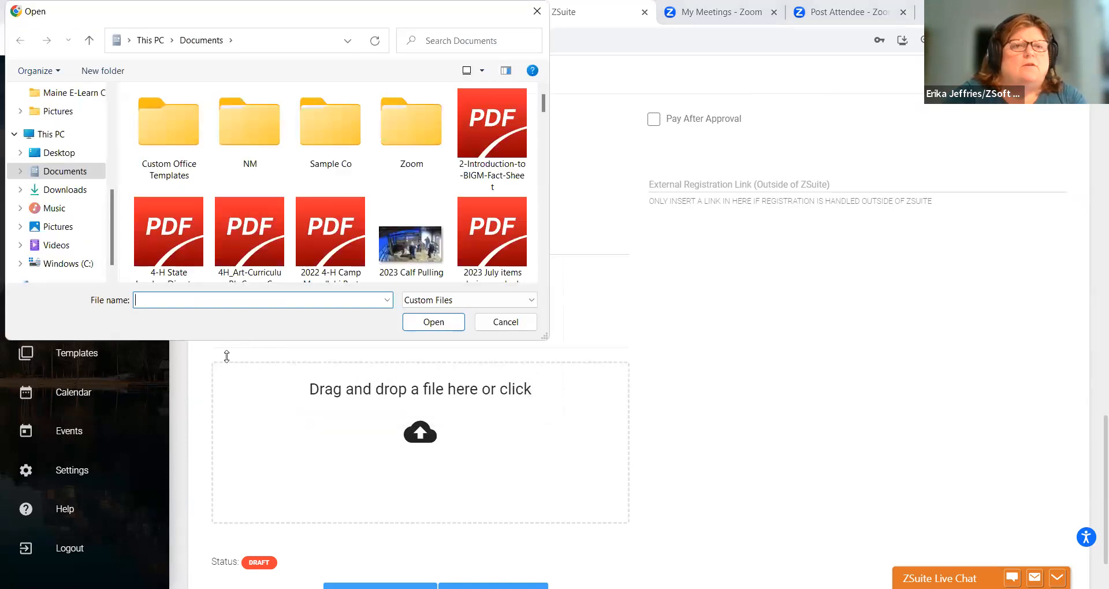
drag(543, 109, 552, 143)
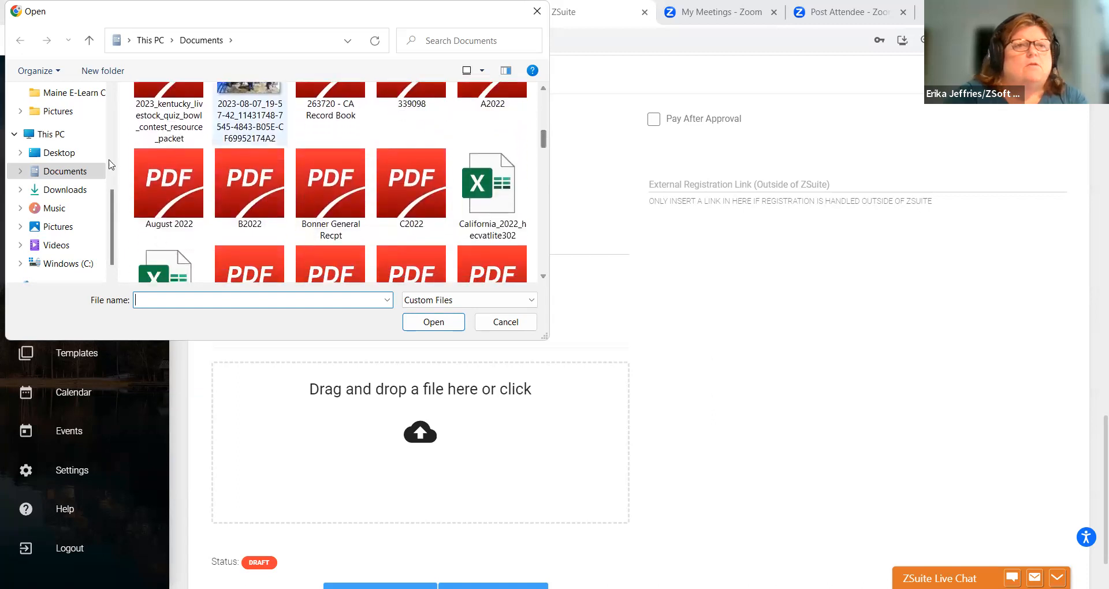
click(52, 177)
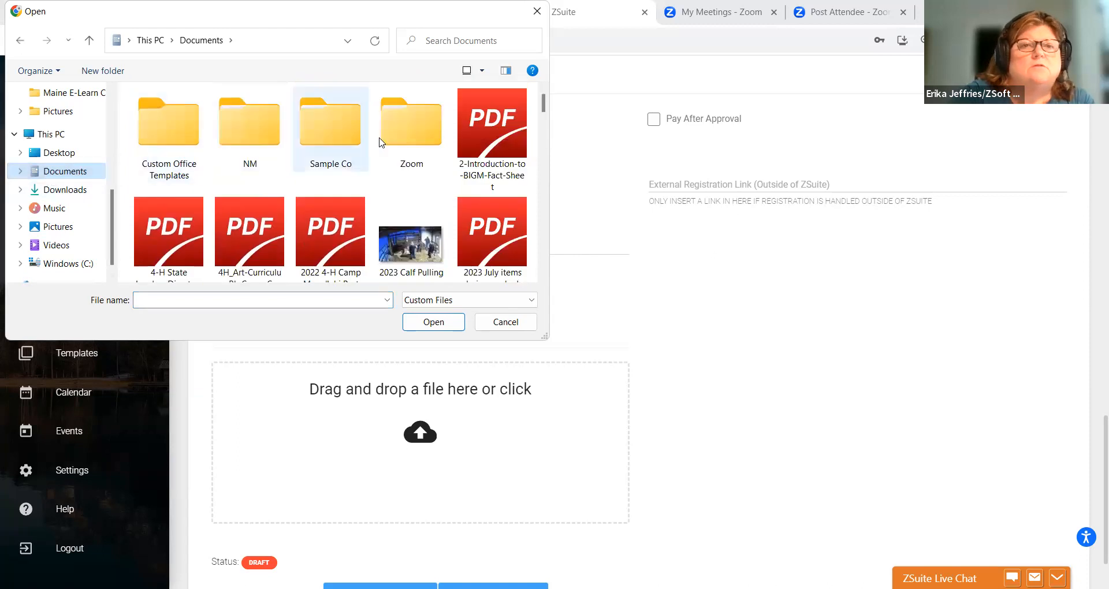
drag(542, 103, 544, 160)
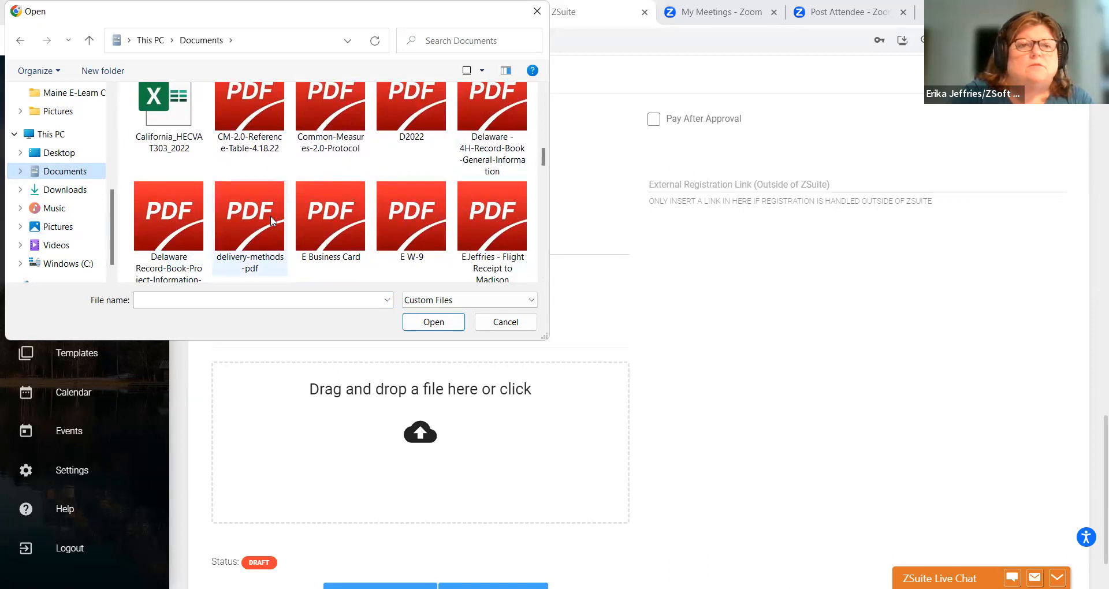
click(251, 211)
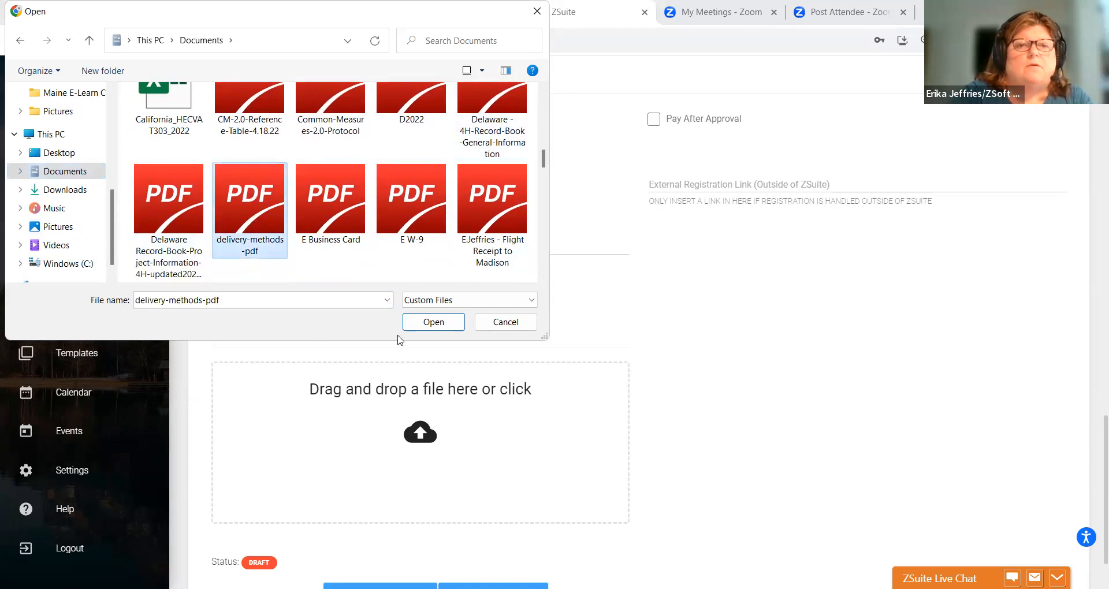
click(415, 327)
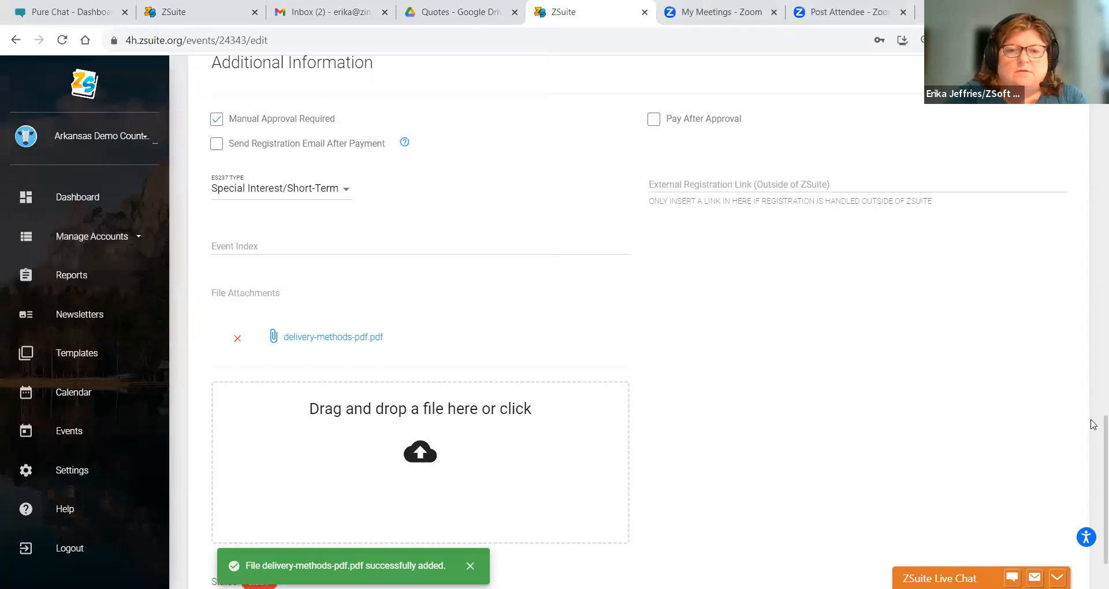
- Save the event with its attachment as a draft and reopen it for editing
drag(1094, 443, 1096, 470)
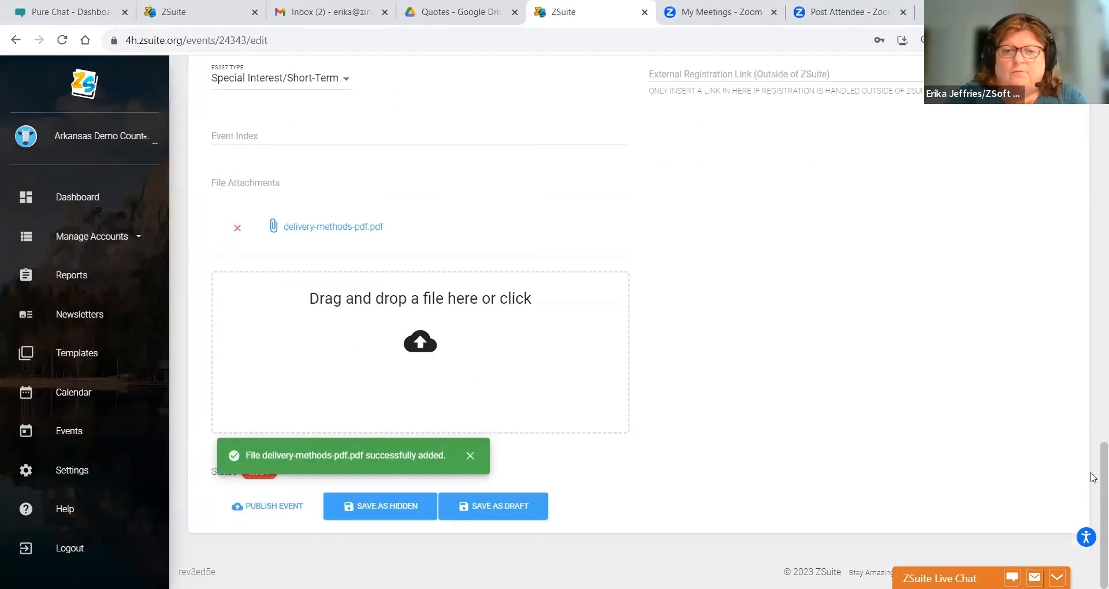
click(509, 513)
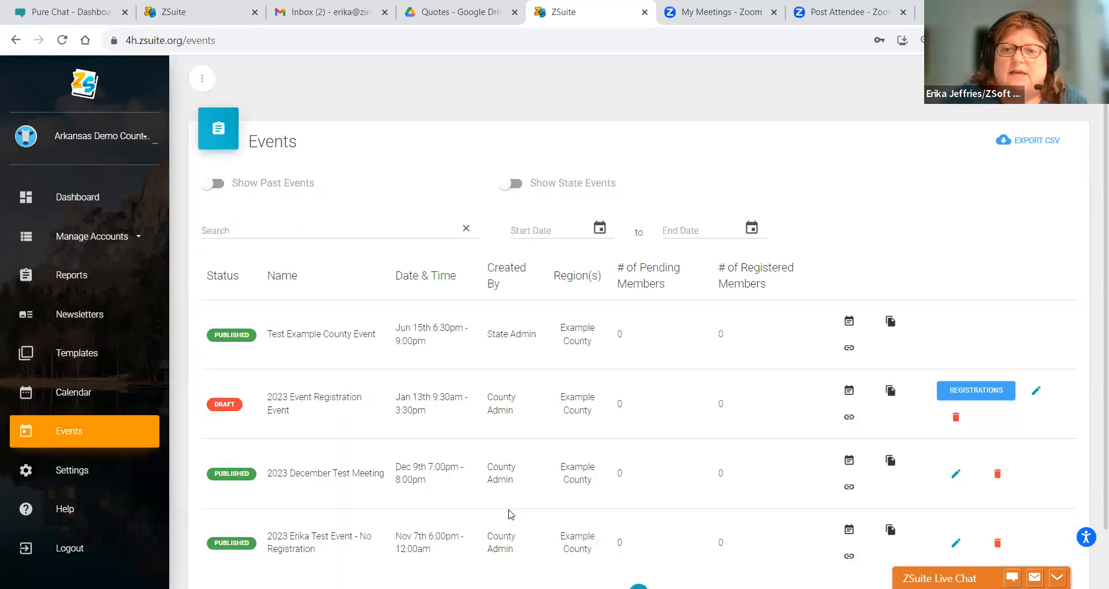
click(1039, 391)
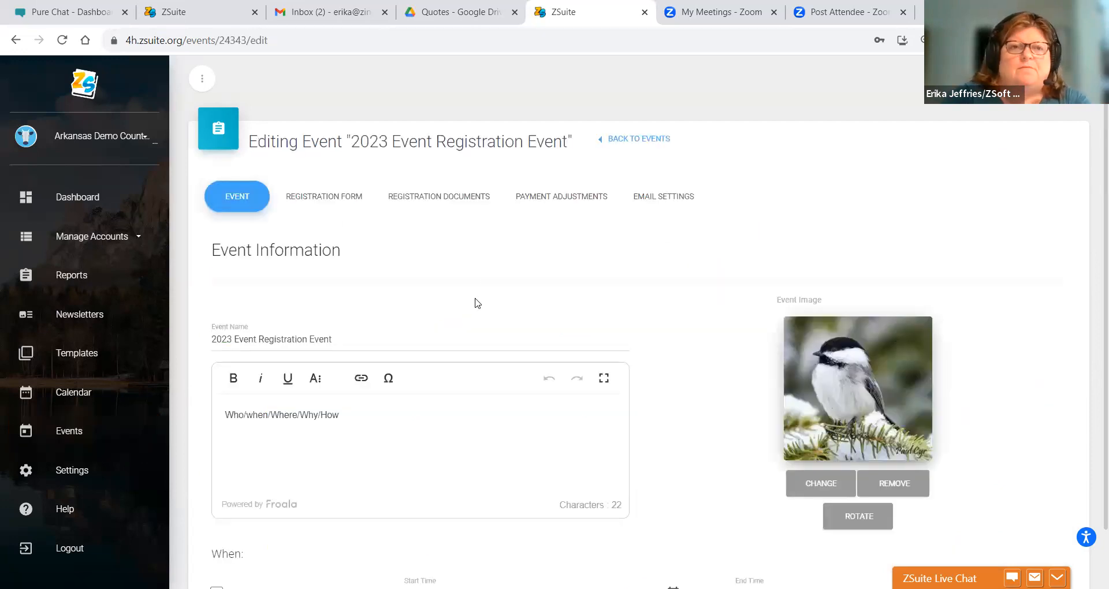
- Open the Registration Form tab of the draft 2023 Event Registration Event
click(315, 201)
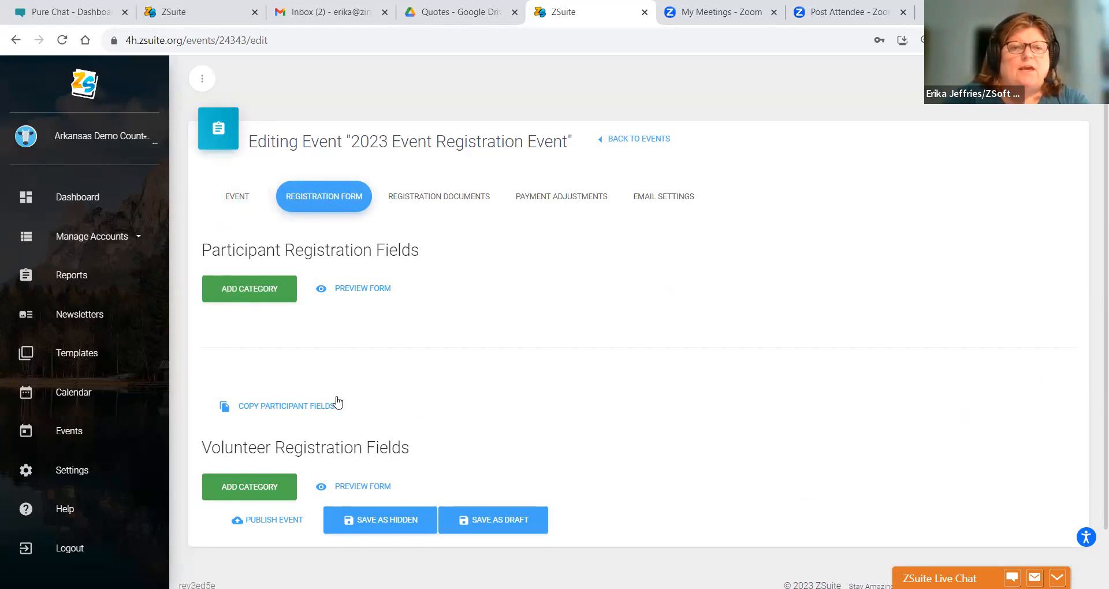
click(293, 404)
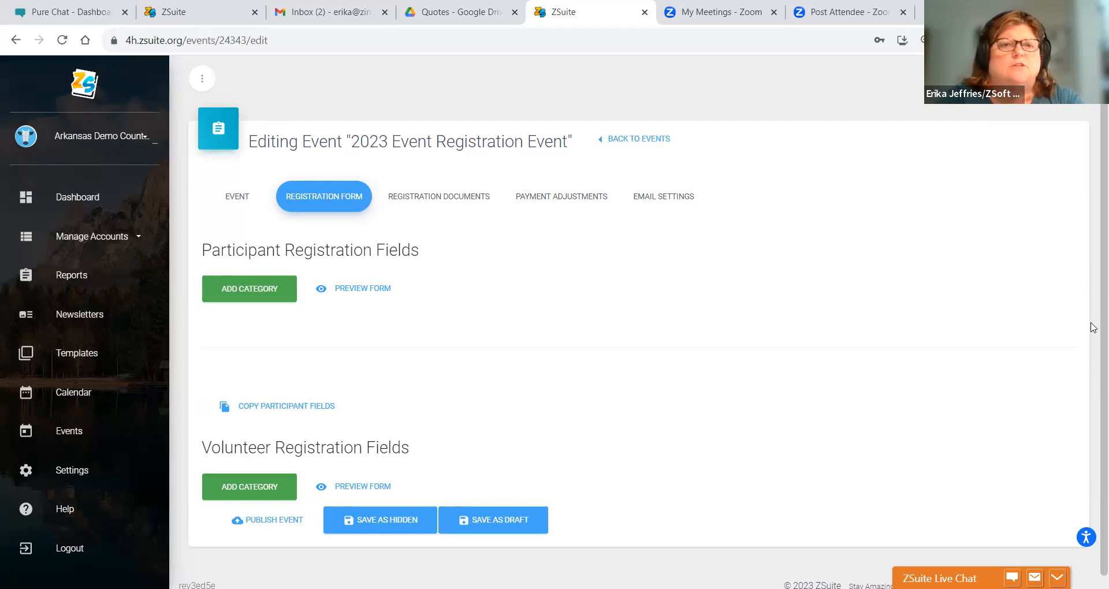
- Create a new participant field category named 'Participant Information'
click(213, 293)
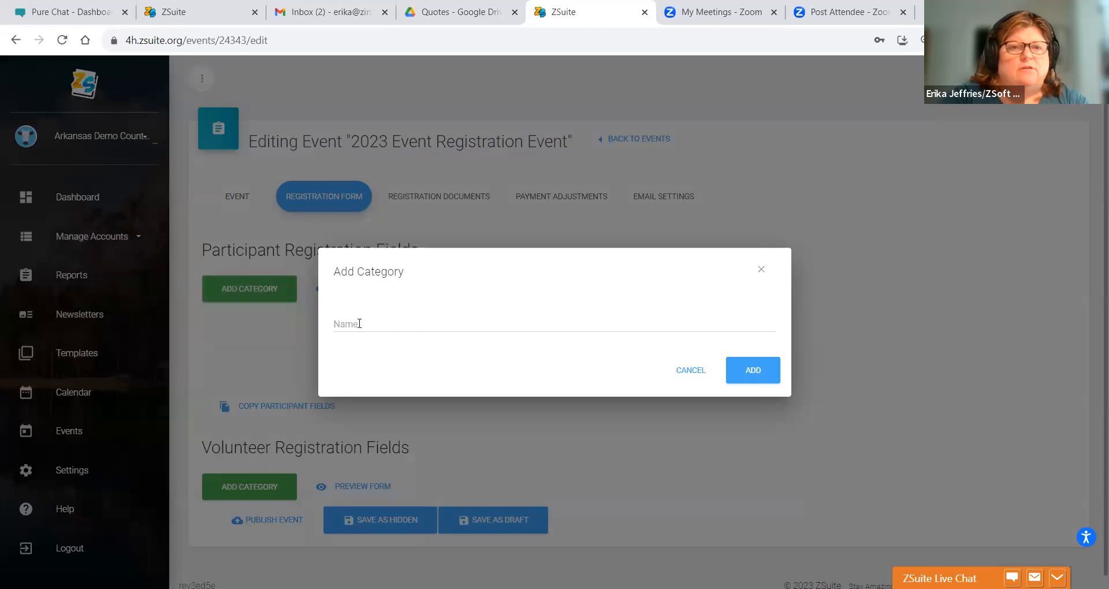
click(359, 323)
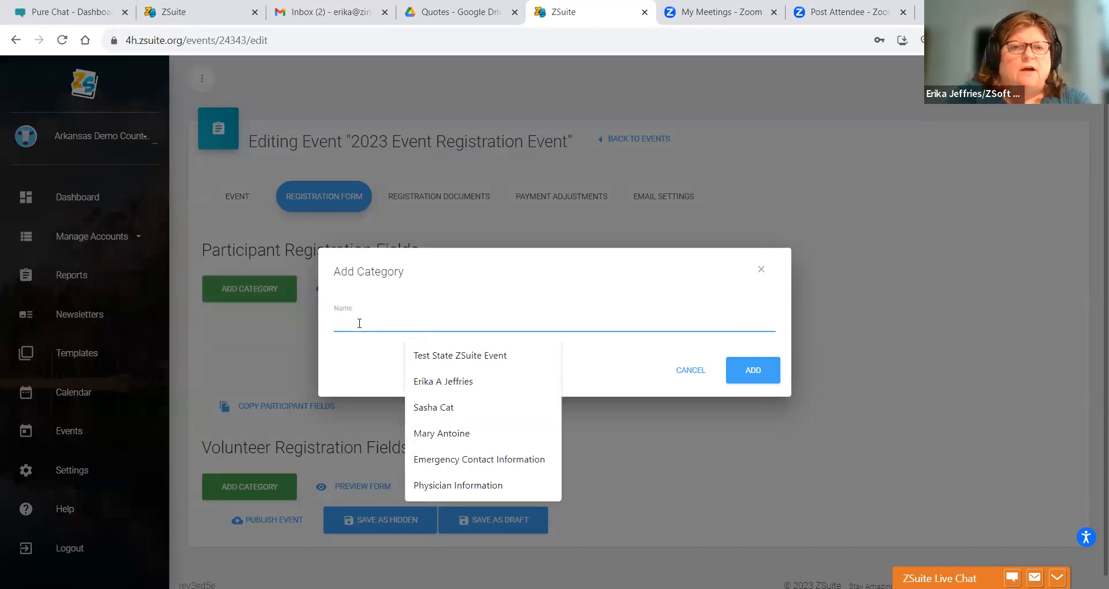
text(Participant Information)
click(447, 360)
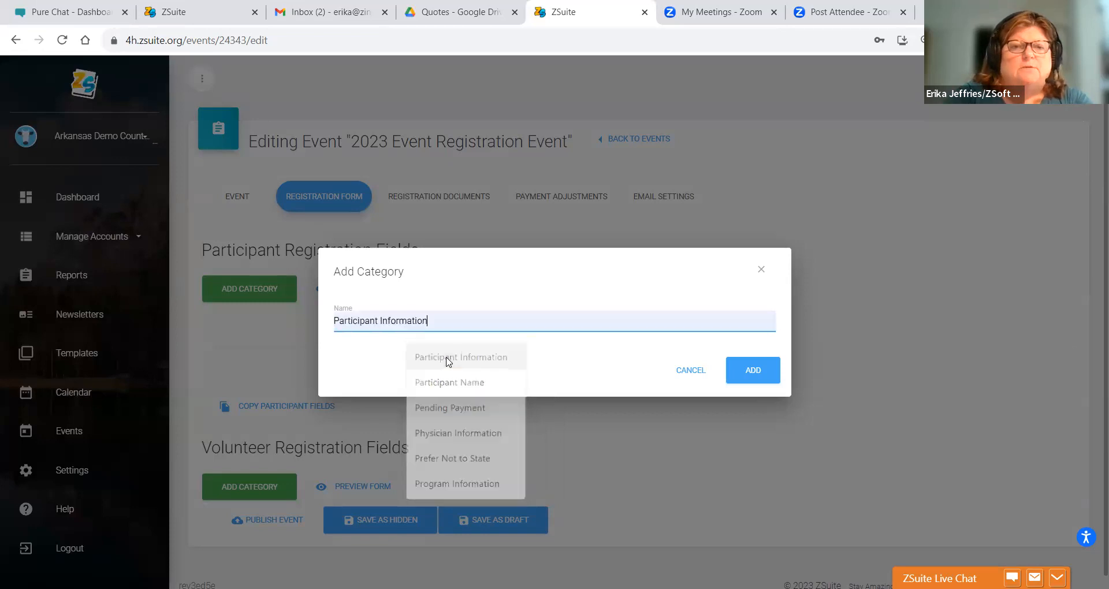
click(764, 379)
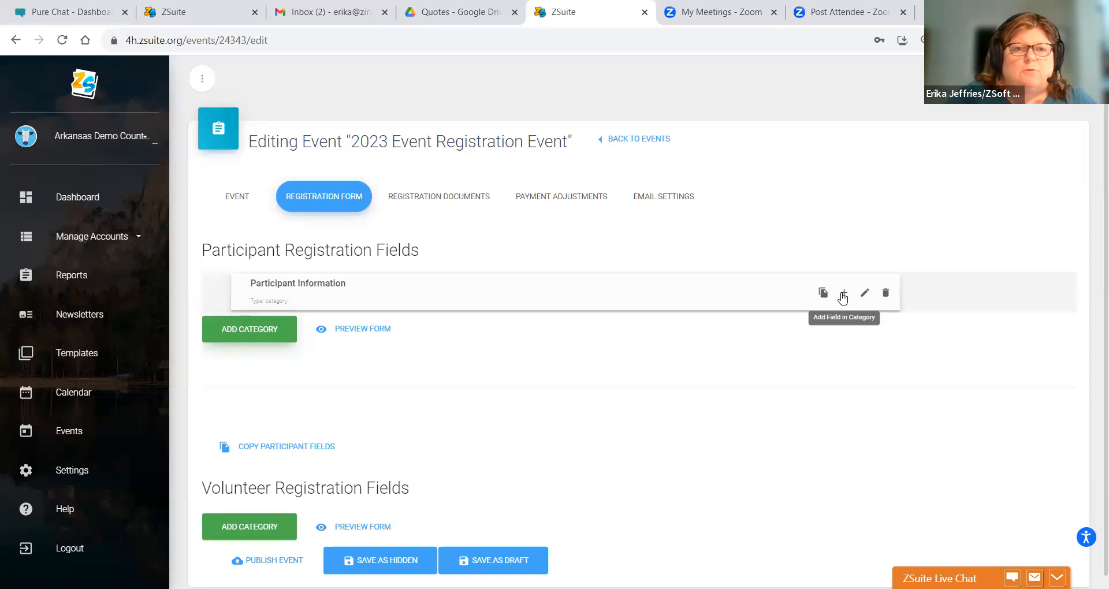
click(843, 294)
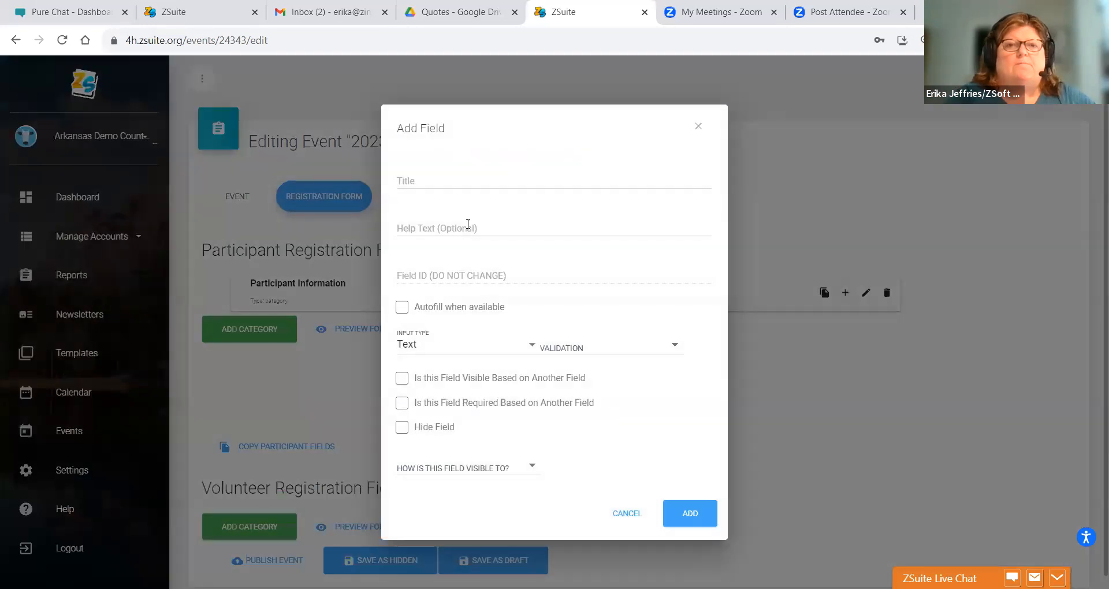
click(454, 183)
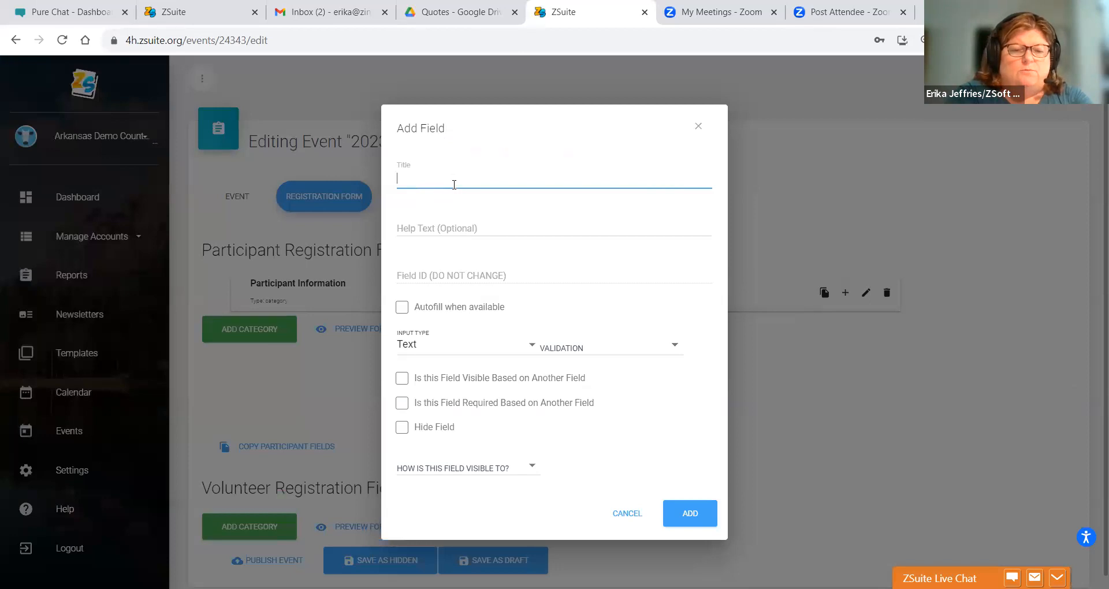
text(Who)
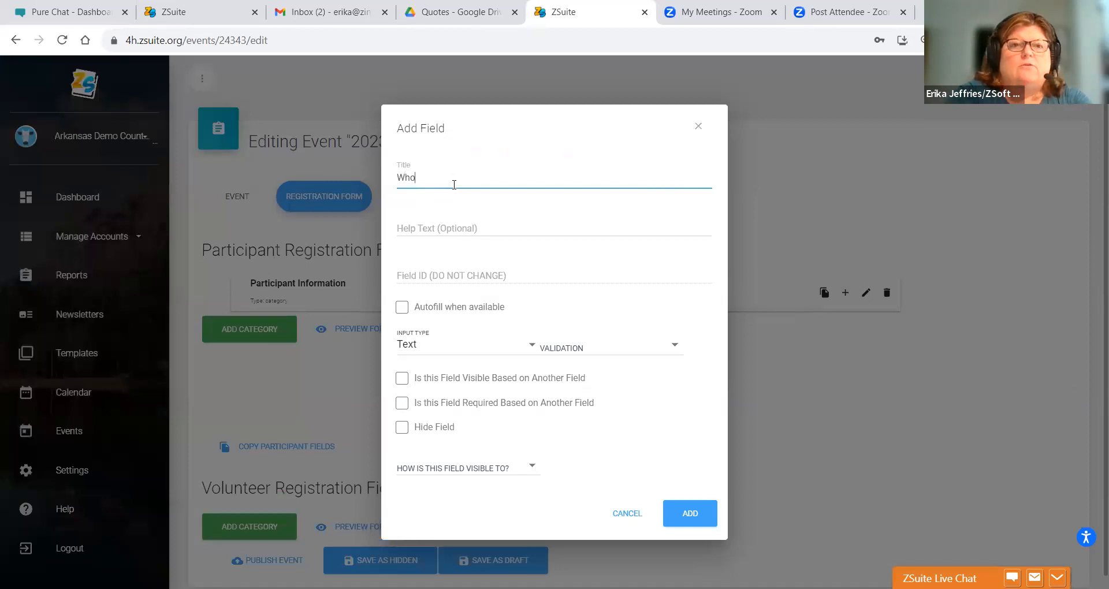
text( is bringing your )
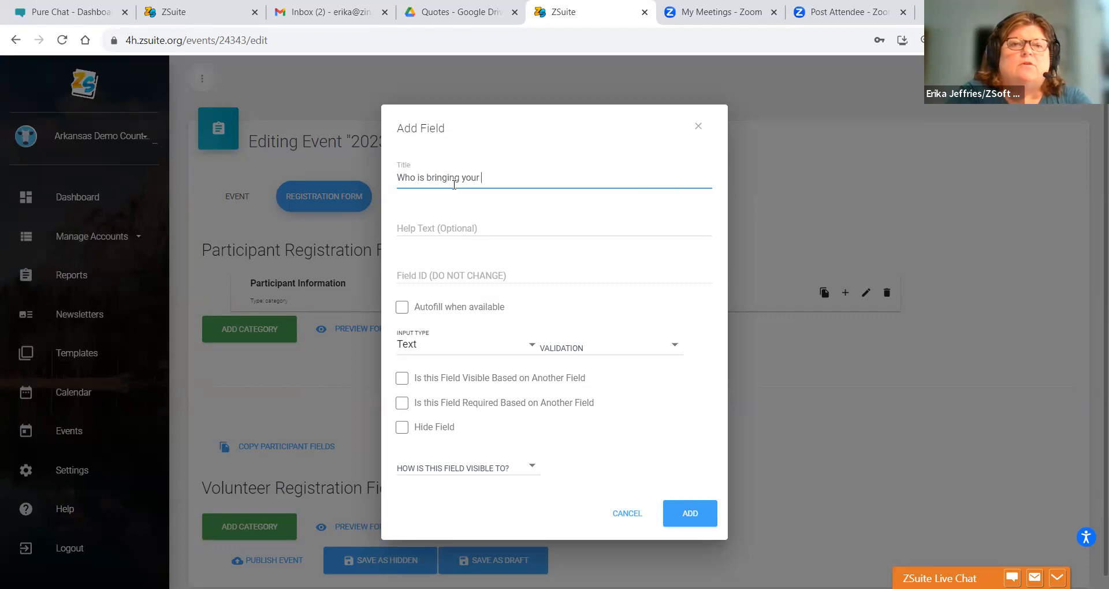
text(child to the e)
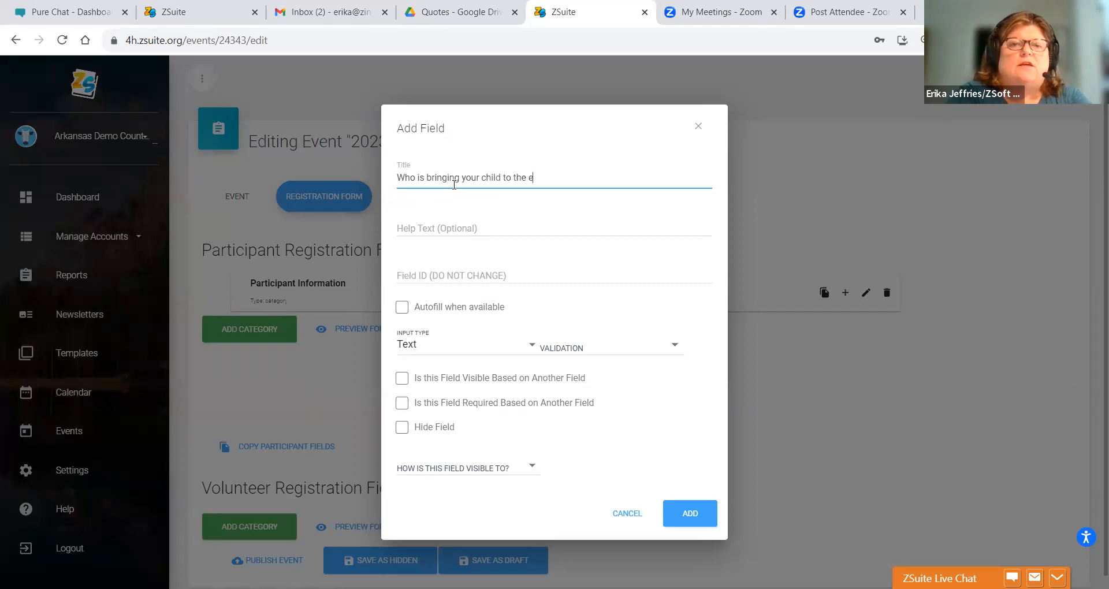
key(BackSpace)
key(BackSpace)
key(BackSpace)
text(is event?)
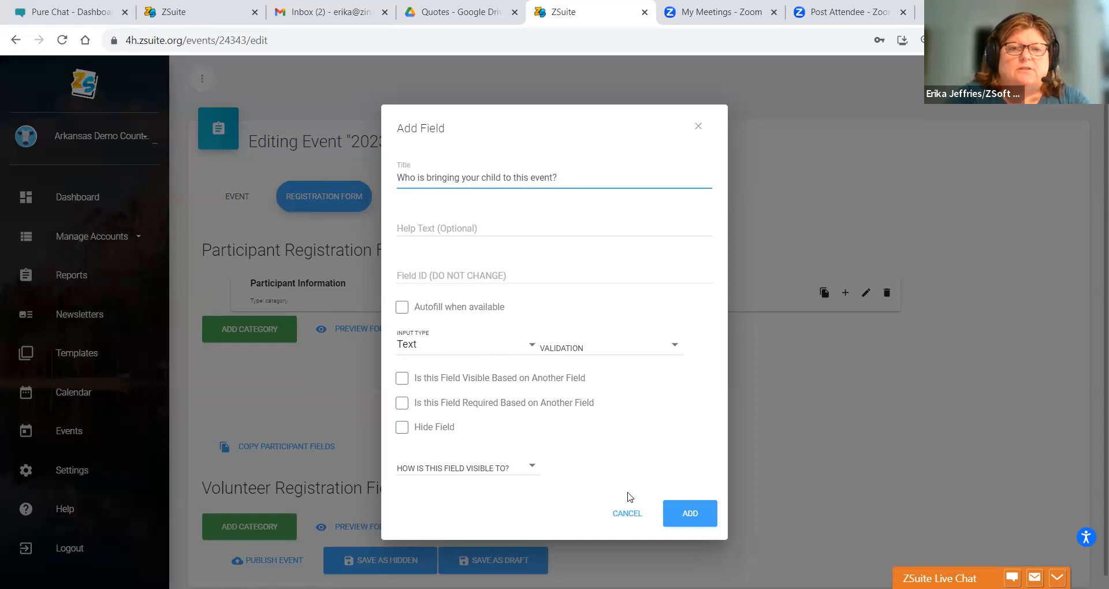
click(678, 509)
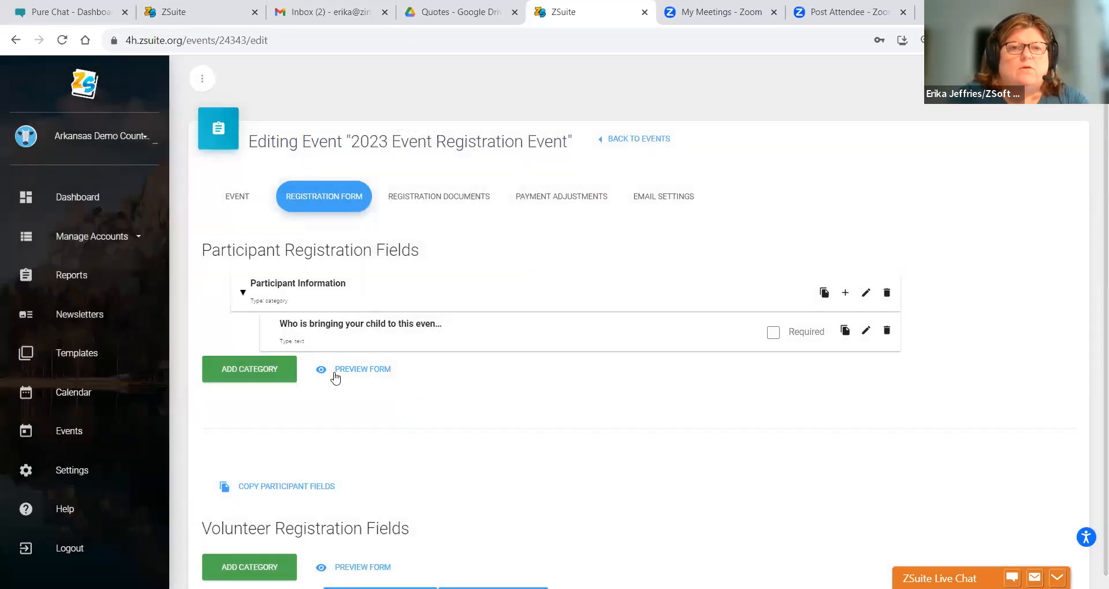
click(351, 370)
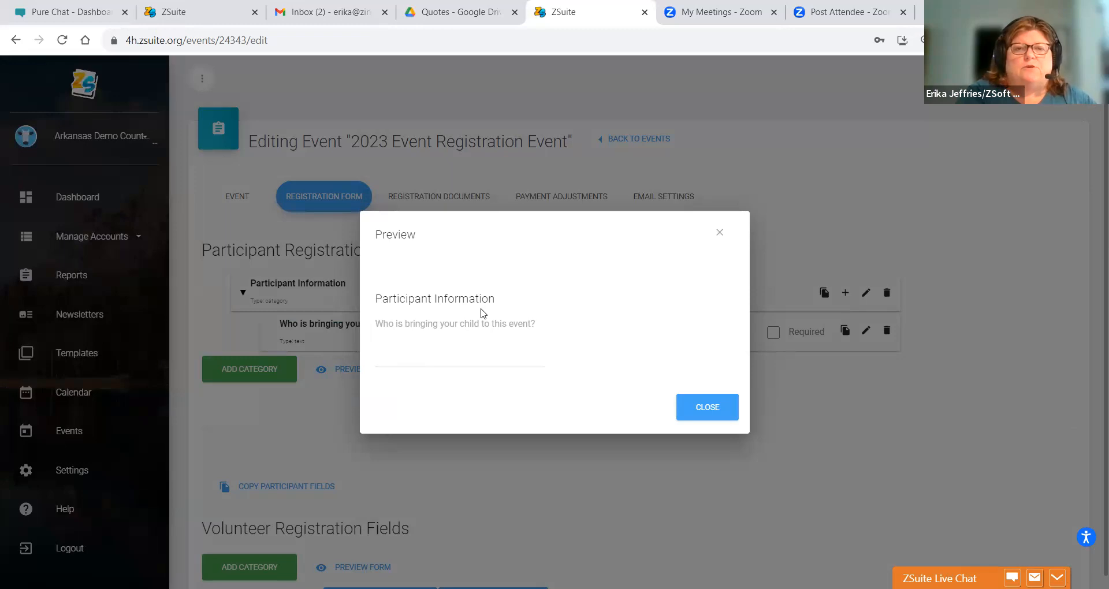
click(706, 404)
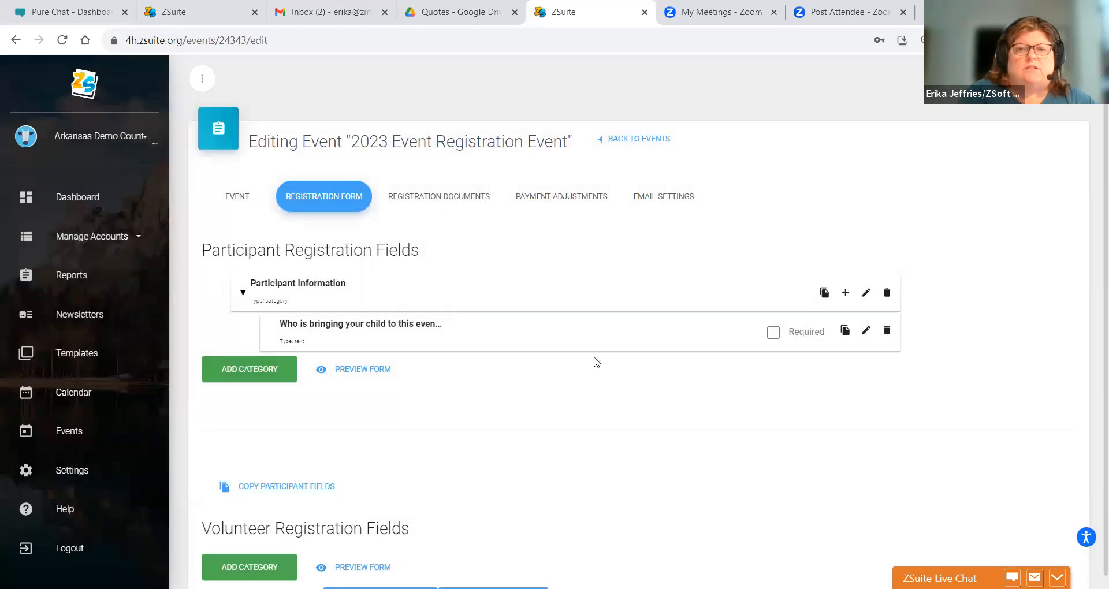
- Start a Text question titled 'Who has permission to pick your child up after the event?'
click(845, 293)
click(475, 178)
text(Who ha)
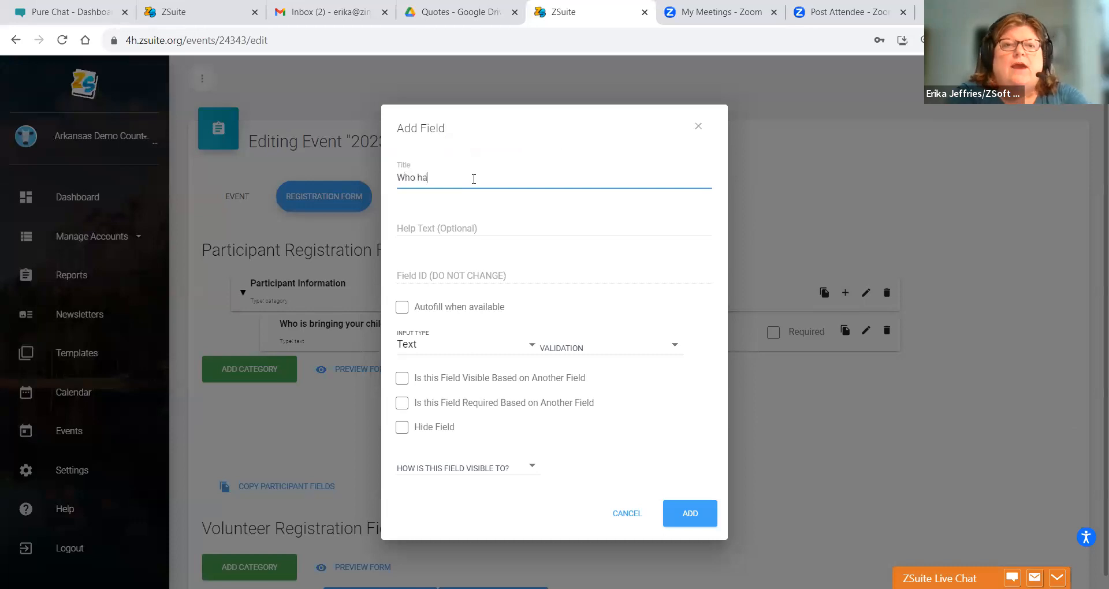
text(s persmi)
key(BackSpace)
key(BackSpace)
key(BackSpace)
text(mission to pick )
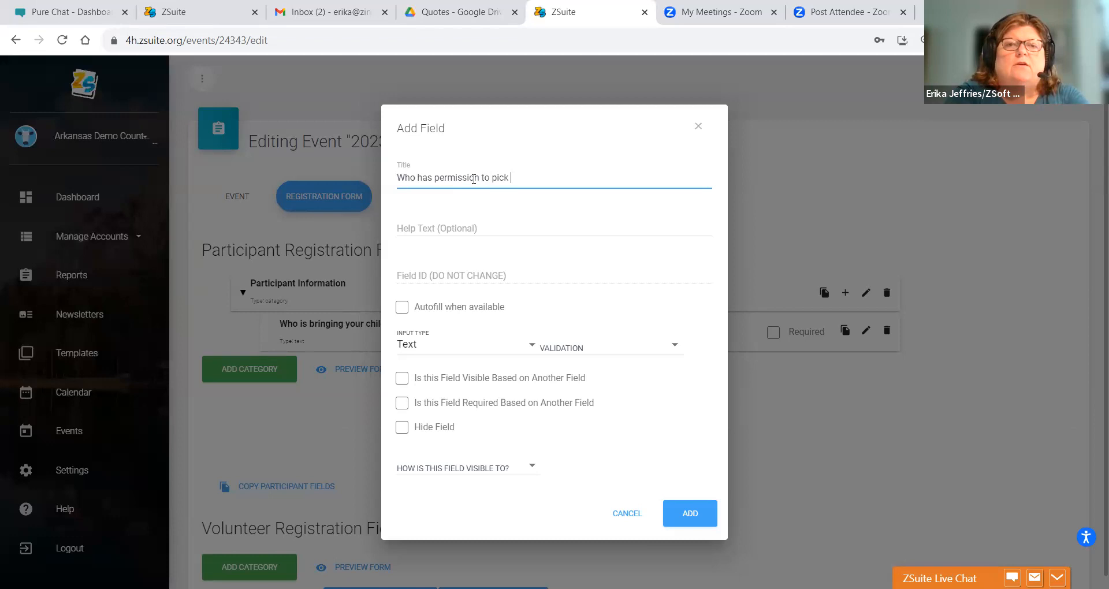
text(your child up af)
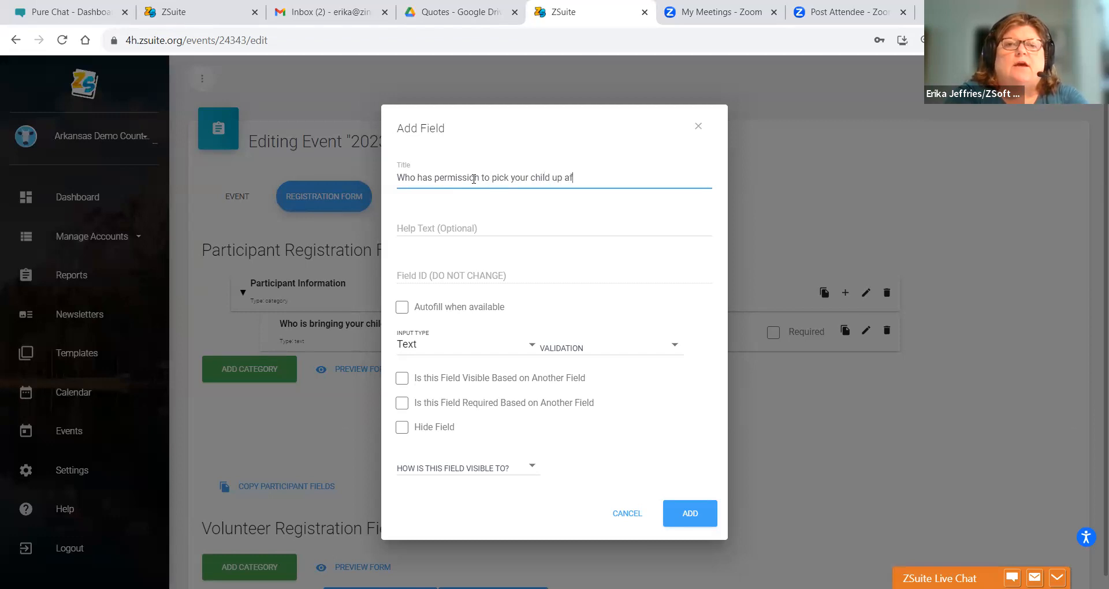
text(ter the event?)
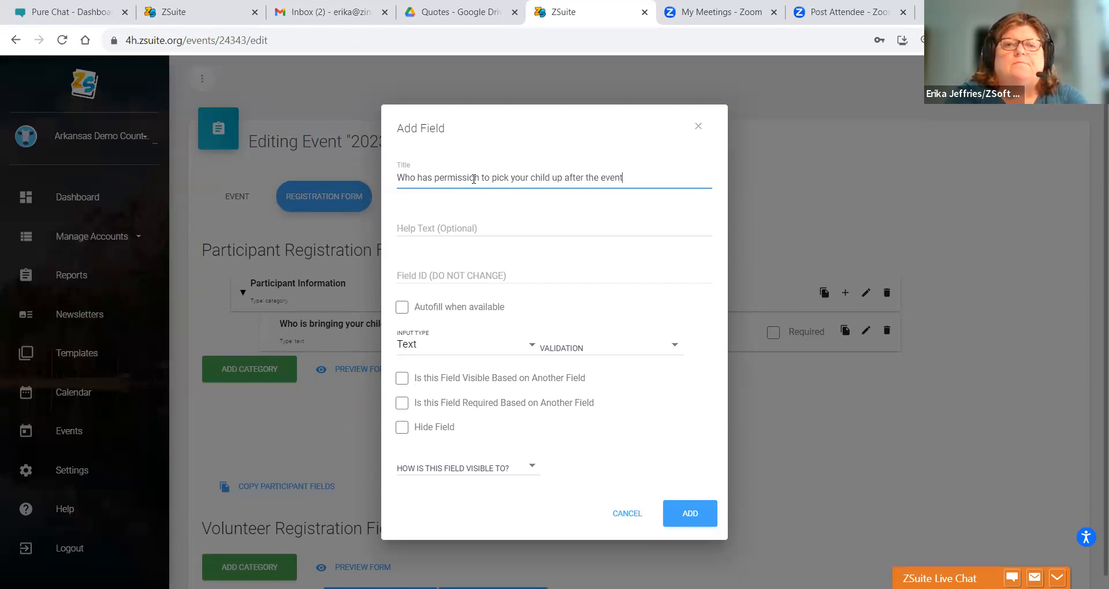
click(428, 349)
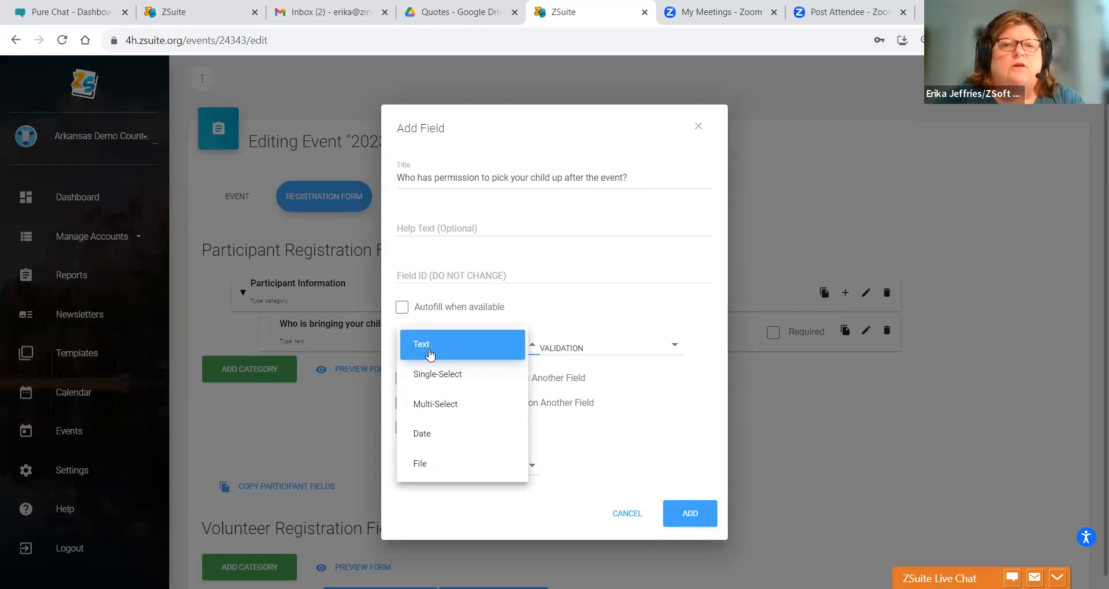
click(430, 354)
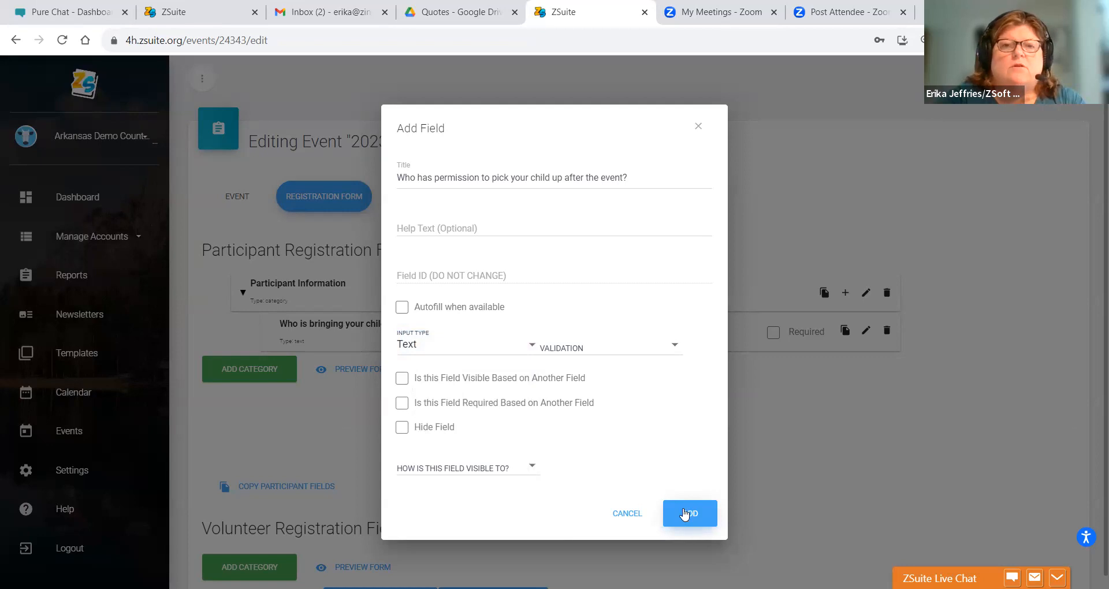
- Extend the title to request First Name and Last name, add the question, and preview the form
click(635, 175)
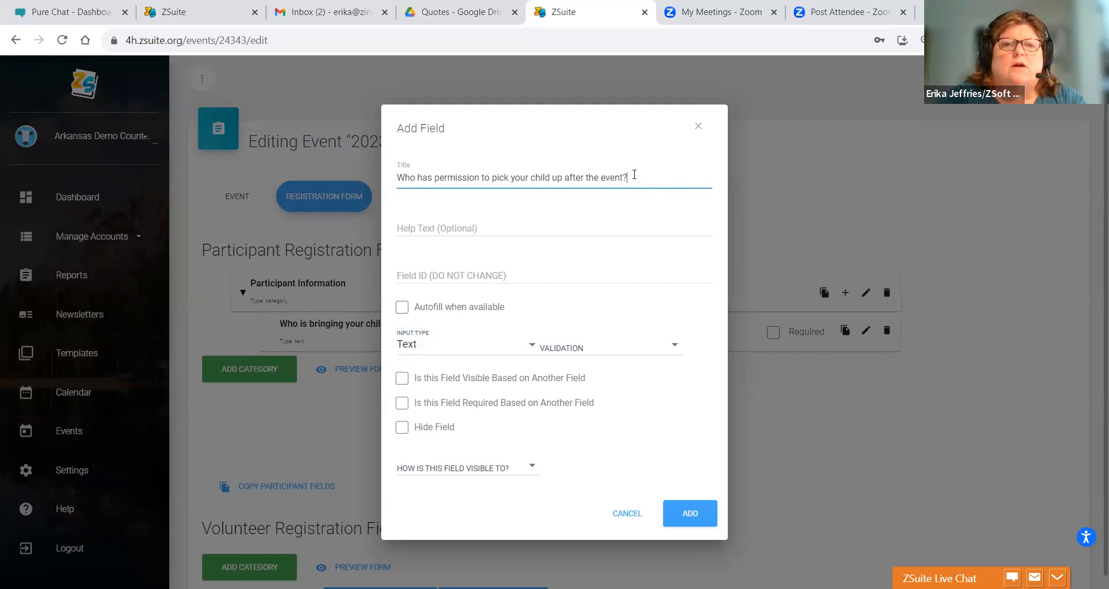
text(Please)
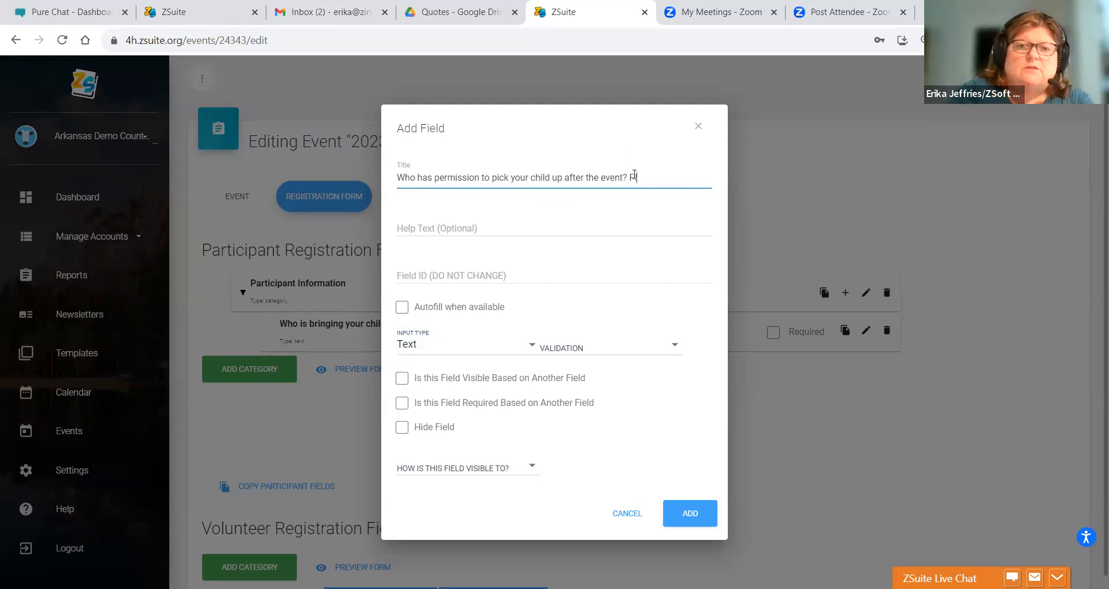
text( include)
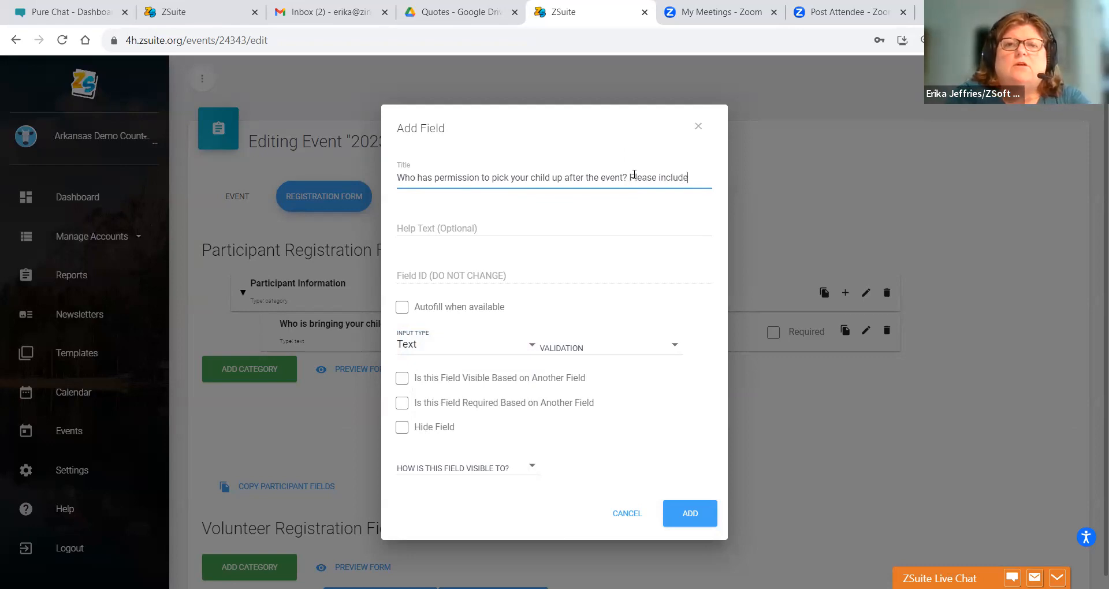
text( First Name a)
text(nd Last)
text( name of)
text( the appro)
key(BackSpace)
key(BackSpace)
key(BackSpace)
key(BackSpace)
key(BackSpace)
text(individuals)
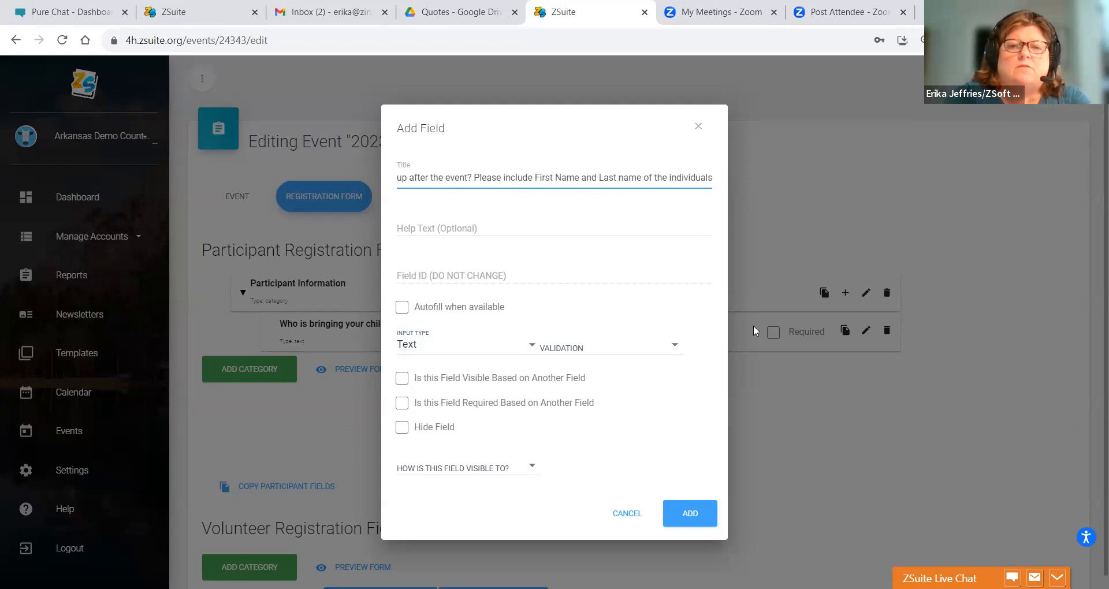
click(711, 516)
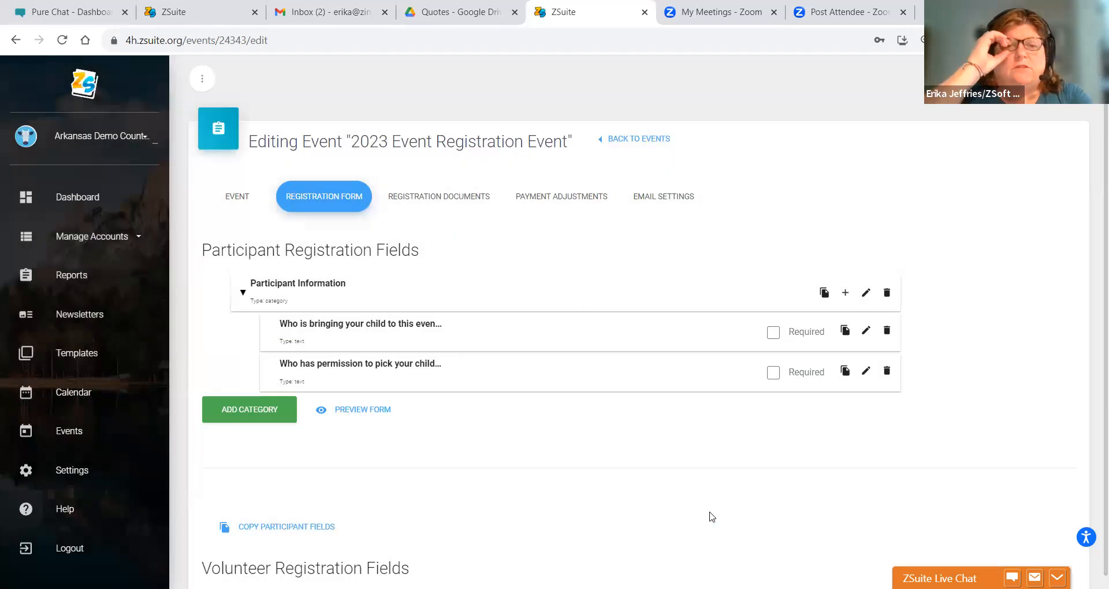
click(391, 416)
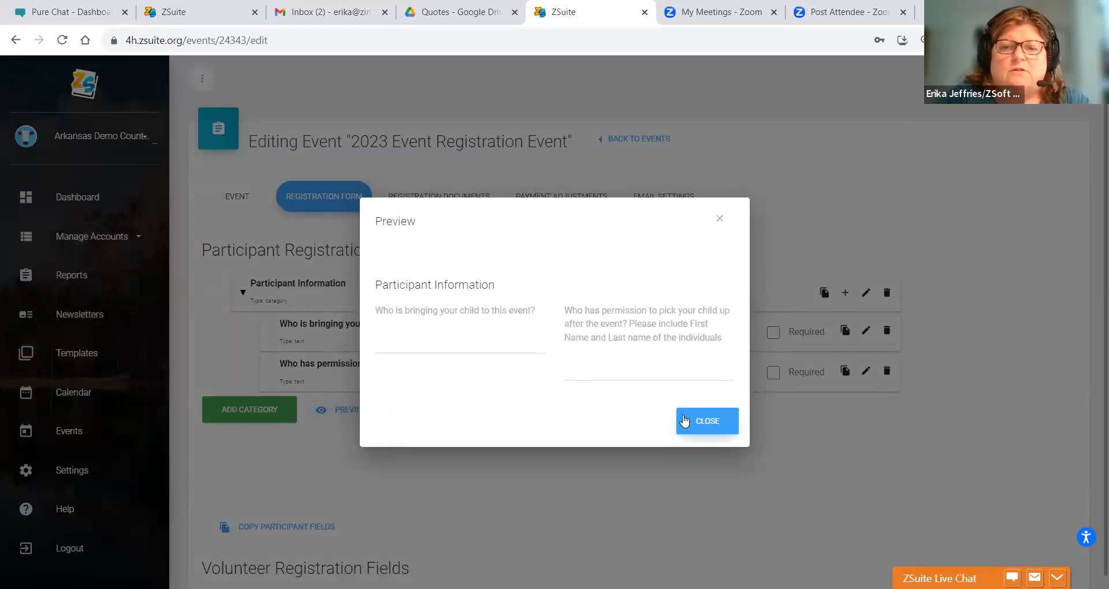
click(720, 220)
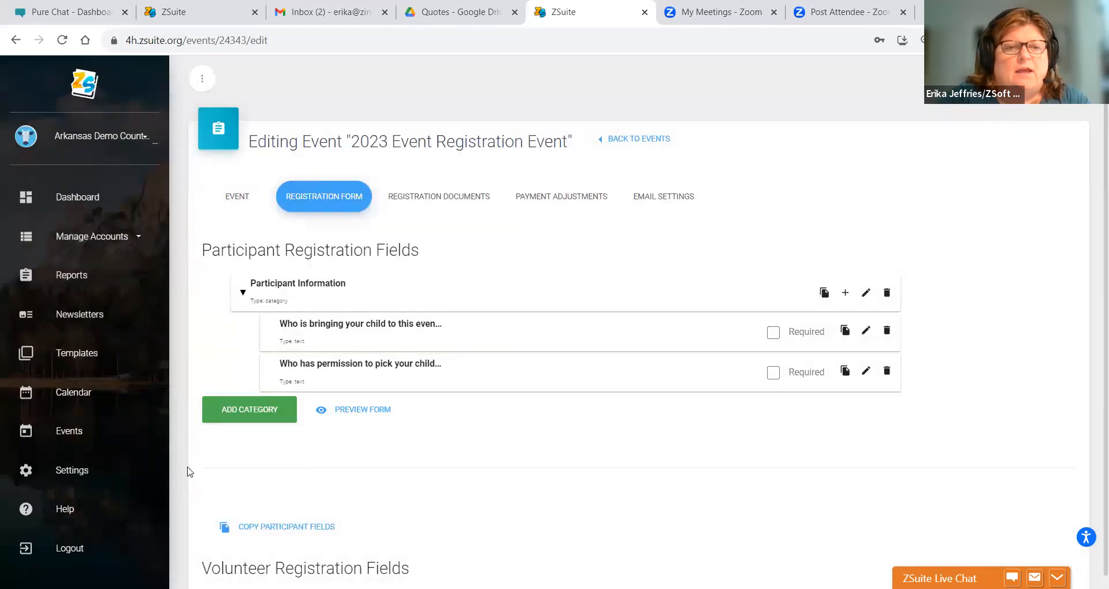
- Title a new question 'Are there any changes to your child's health or allergy information since your child enrolled in 4-H'
click(844, 293)
click(527, 179)
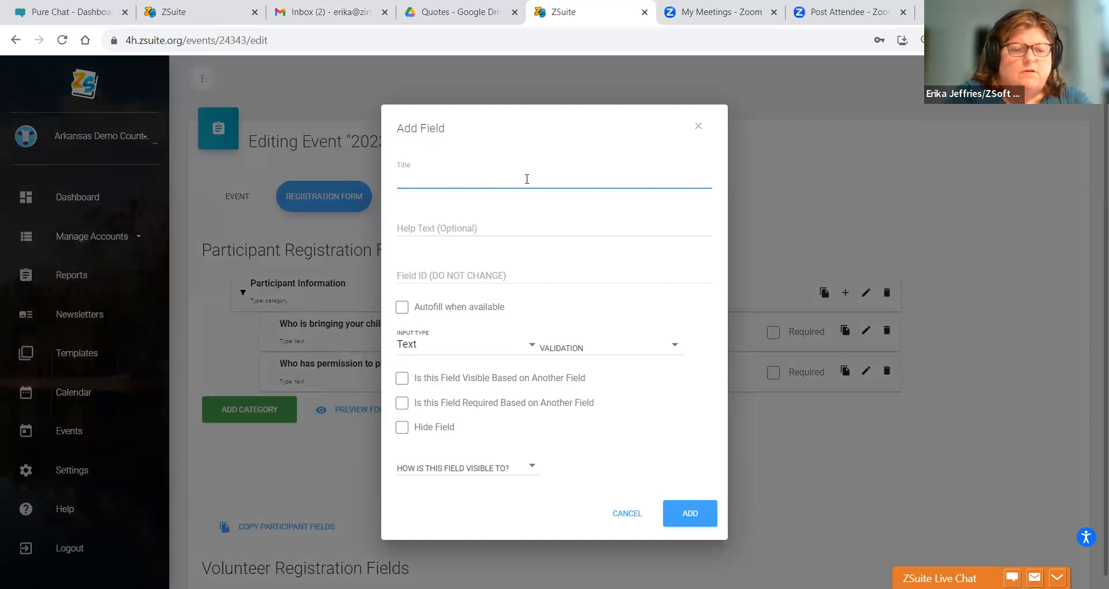
text(Are ther)
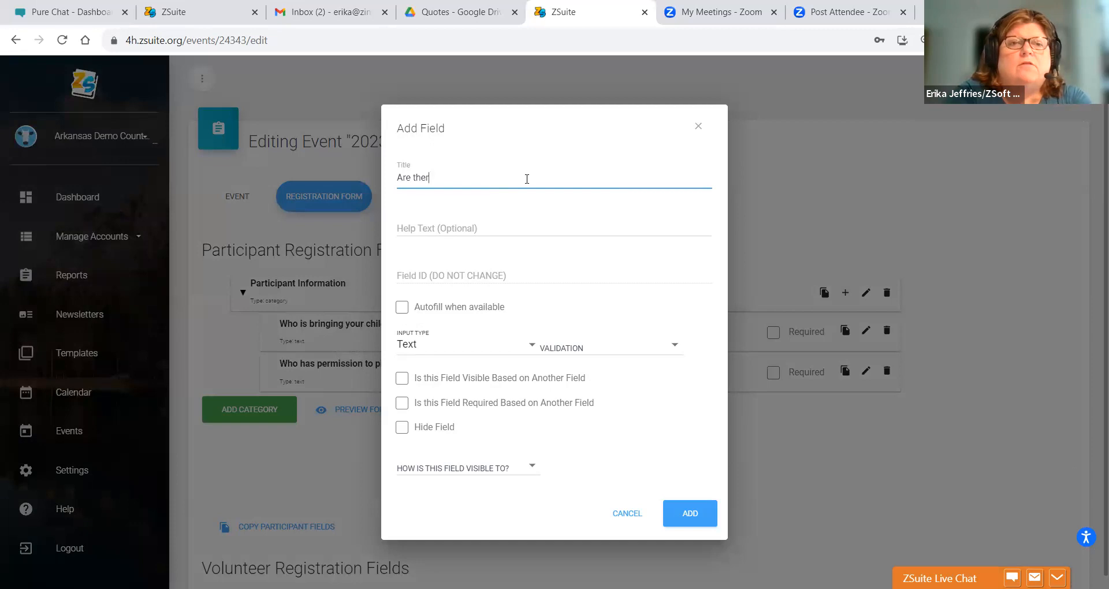
text(e any hol)
key(BackSpace)
key(BackSpace)
key(BackSpace)
text(changes to )
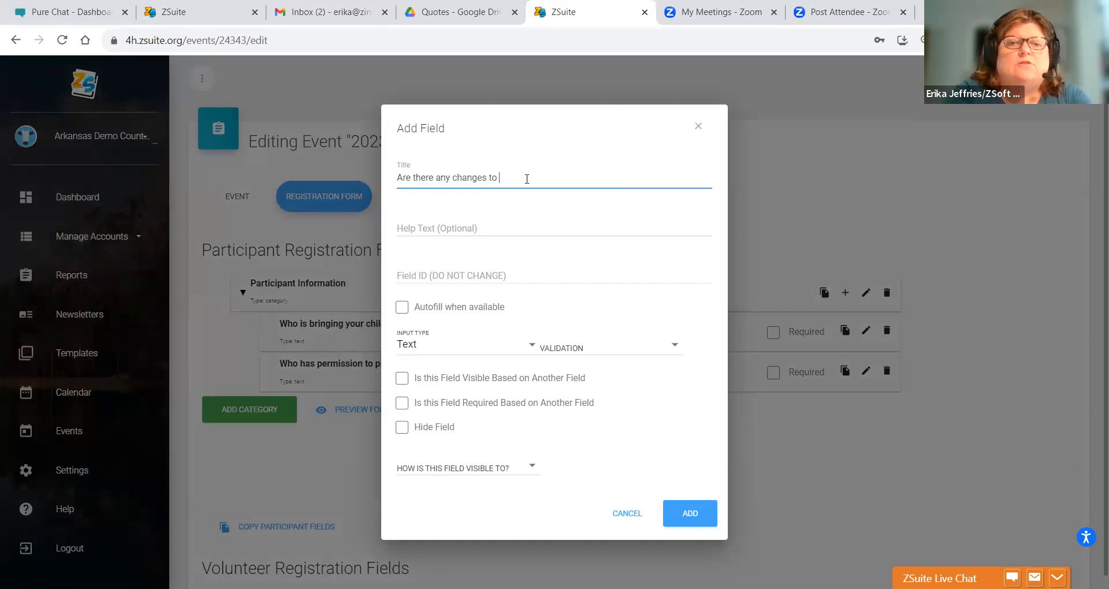
text(your child's)
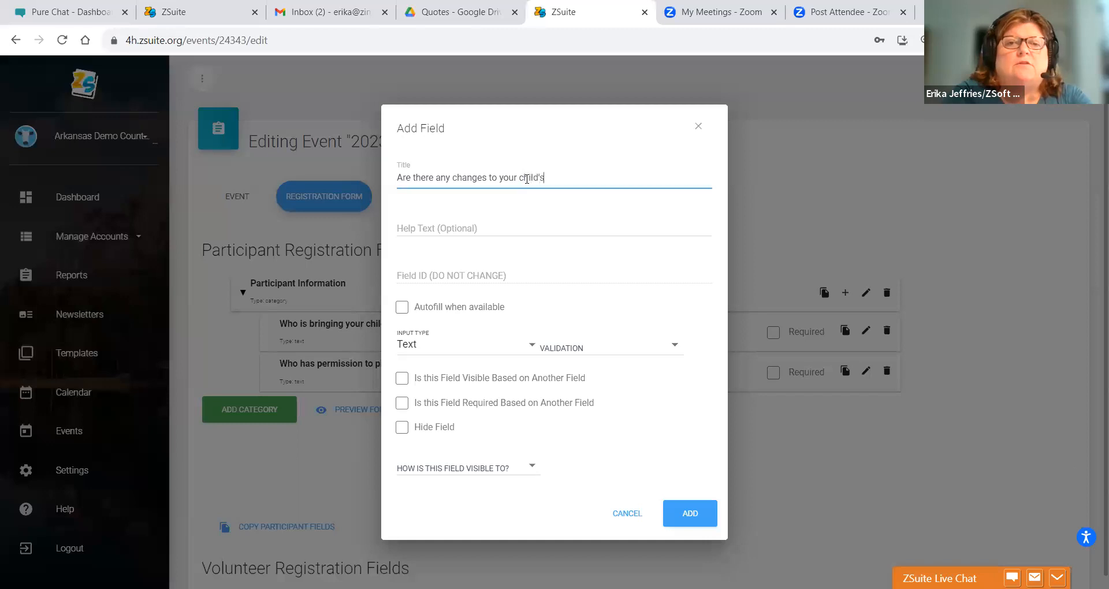
text( heath)
key(BackSpace)
key(BackSpace)
key(BackSpace)
text(lth)
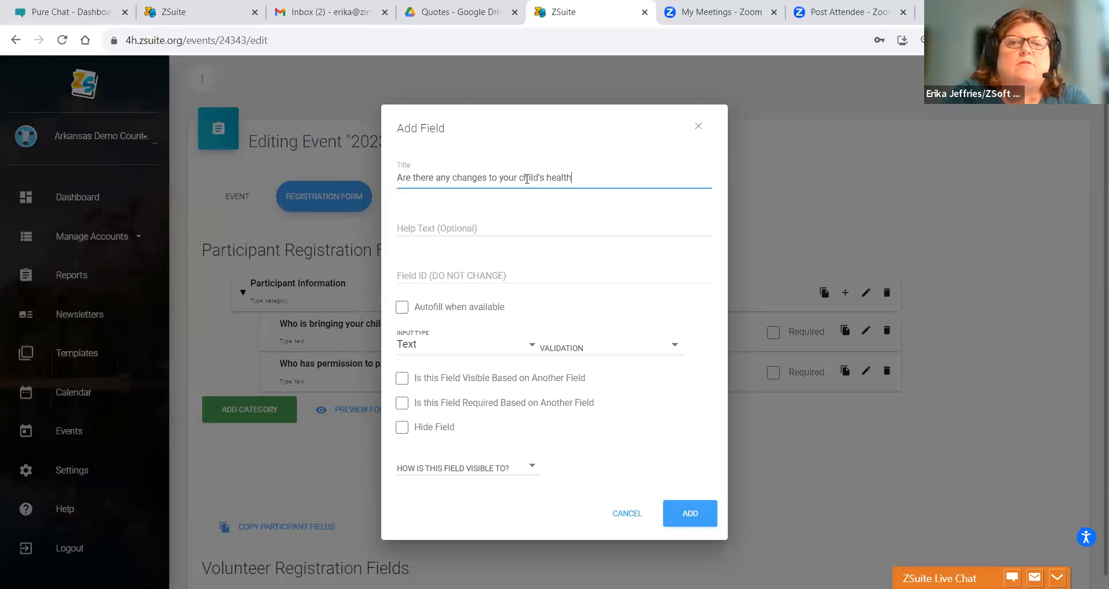
text( or allergy info)
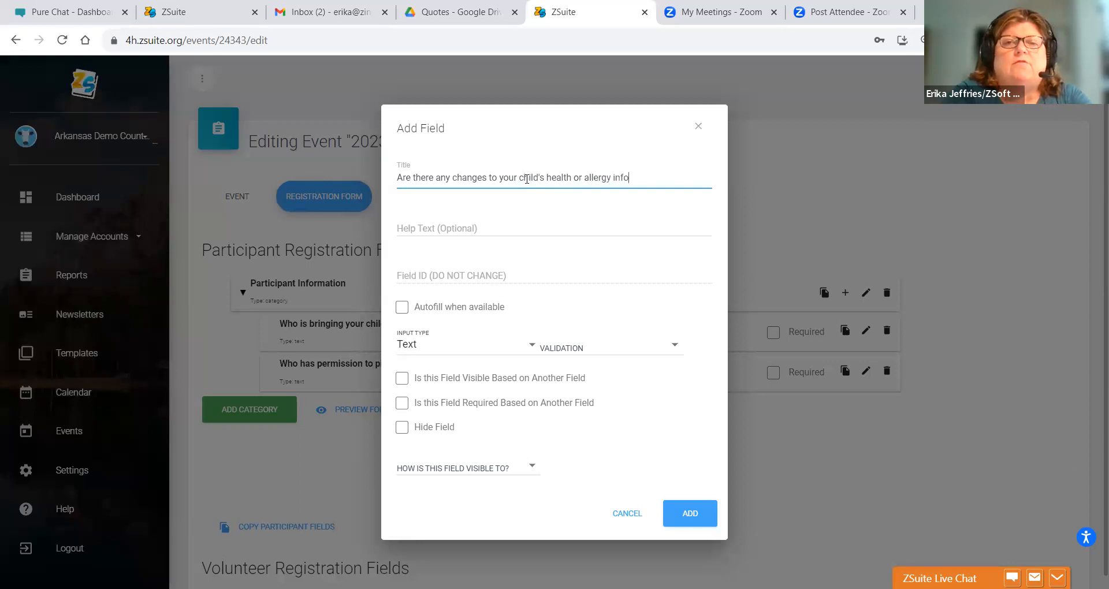
text(rmation since )
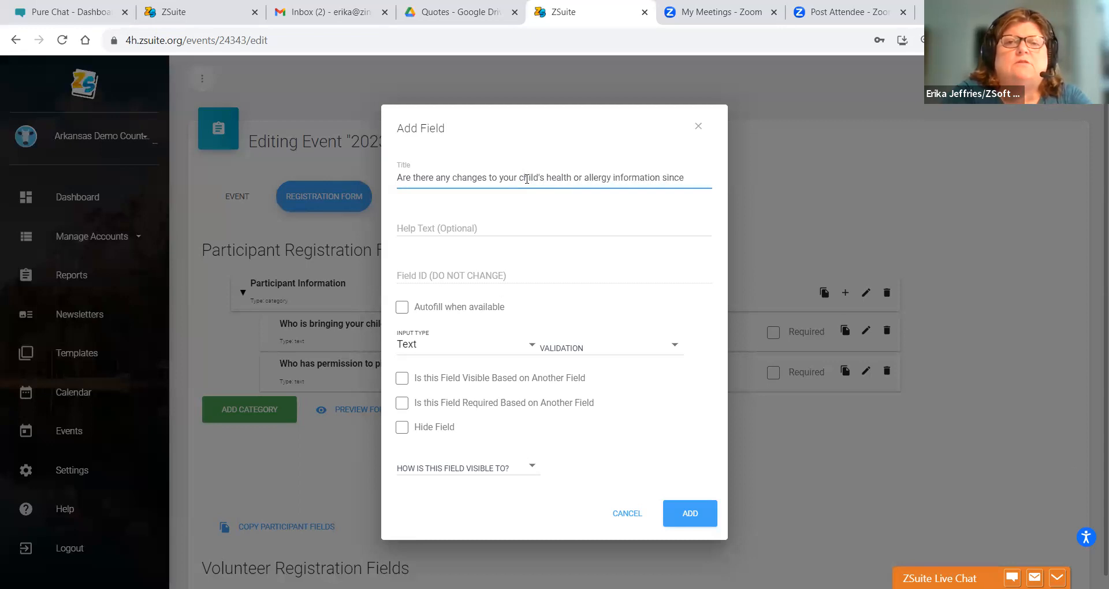
text(your chi)
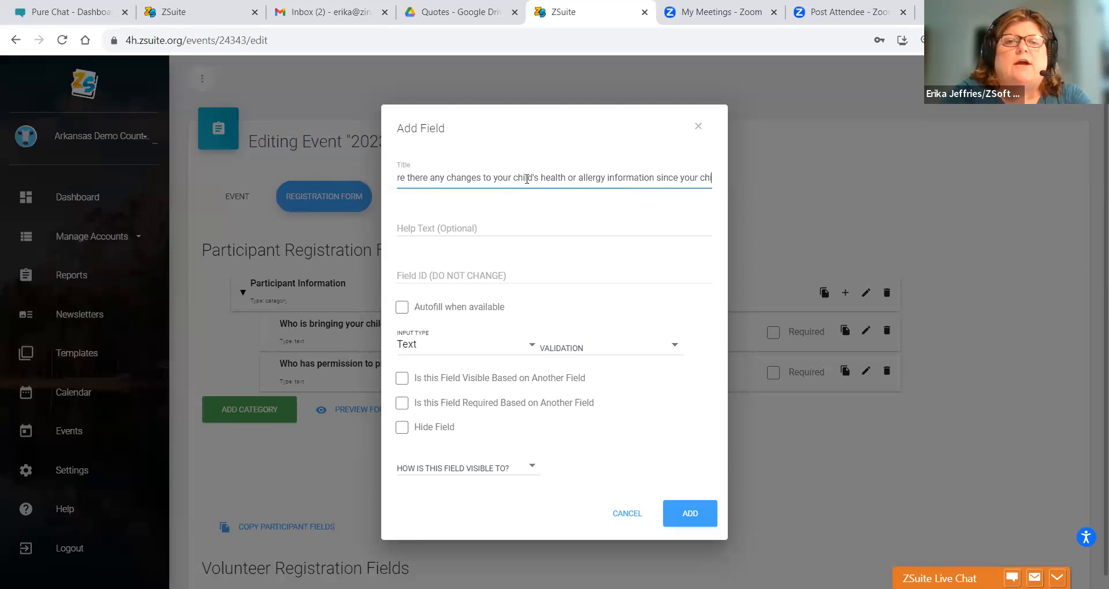
text(ld enrolled in 4-H)
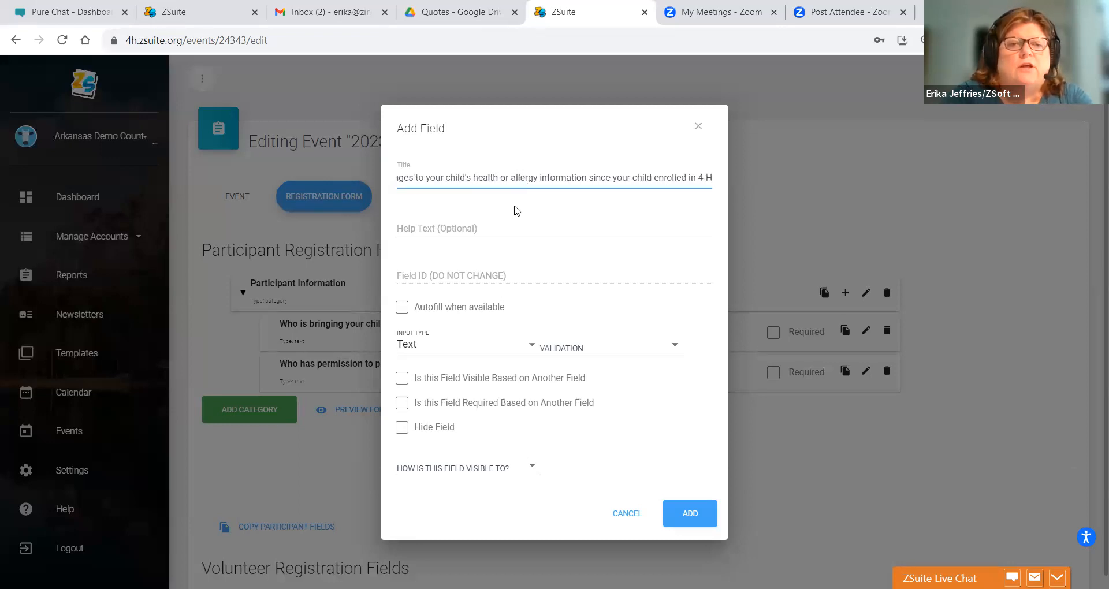
- Make it Single-Select, visible to Internal Registrations, and add it
click(434, 346)
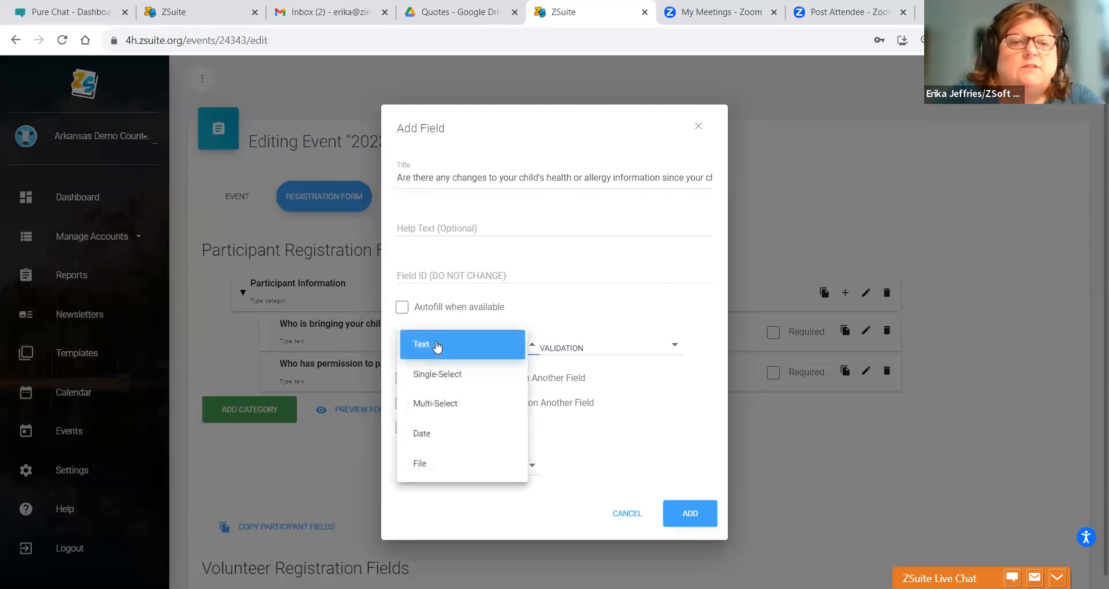
click(431, 377)
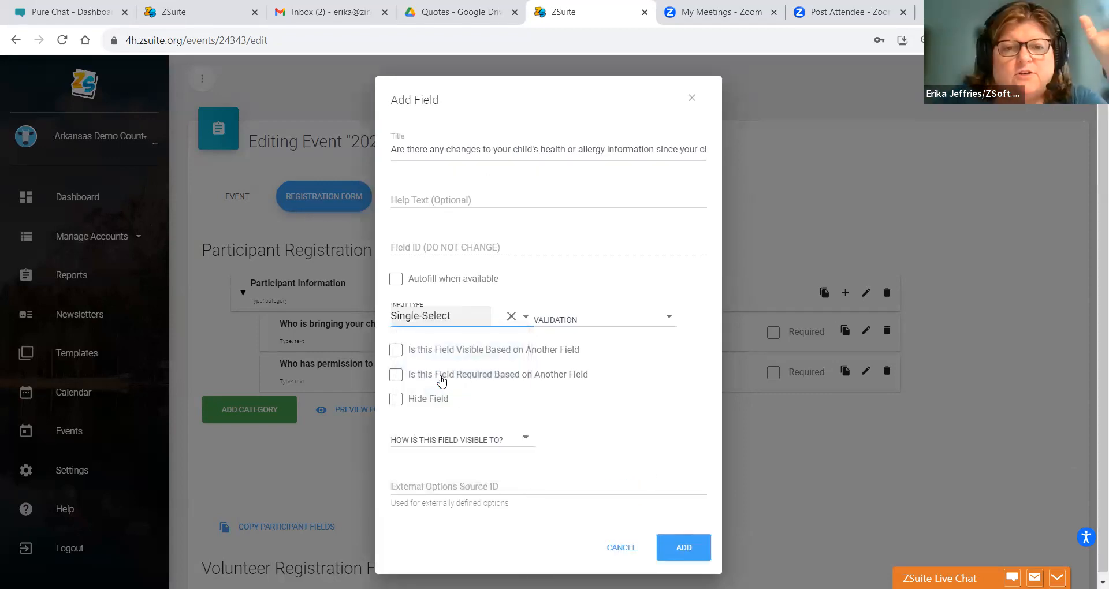
click(459, 442)
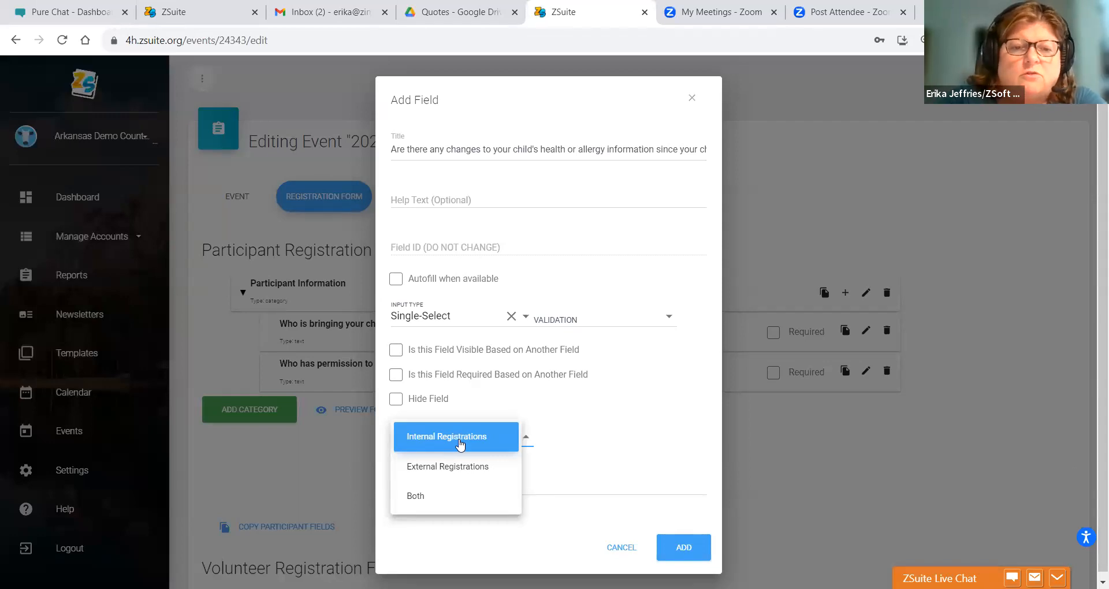
click(579, 415)
click(697, 556)
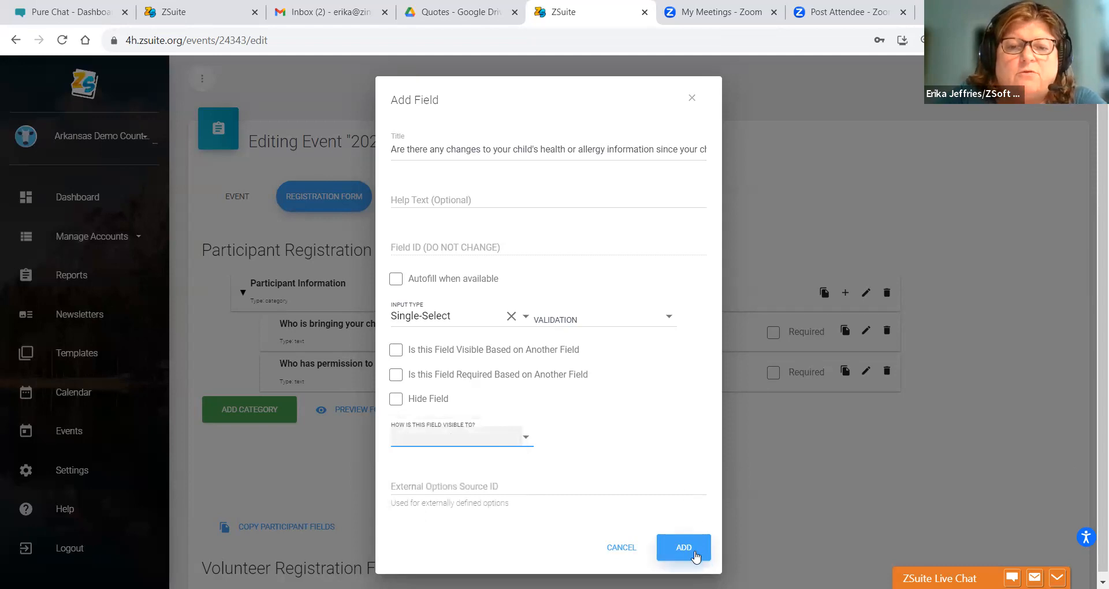
click(427, 442)
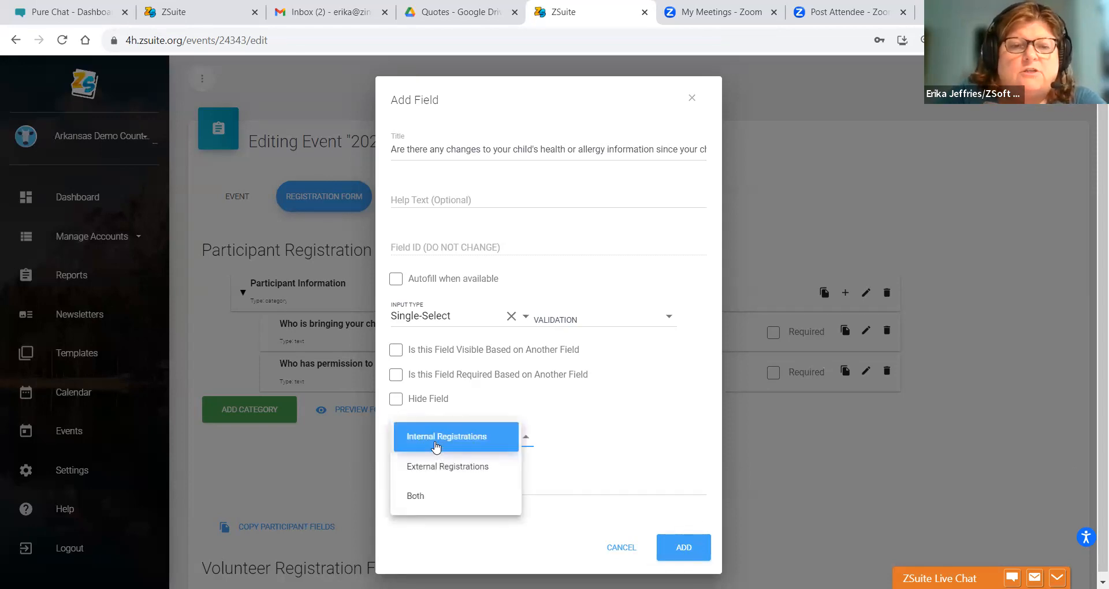
click(421, 451)
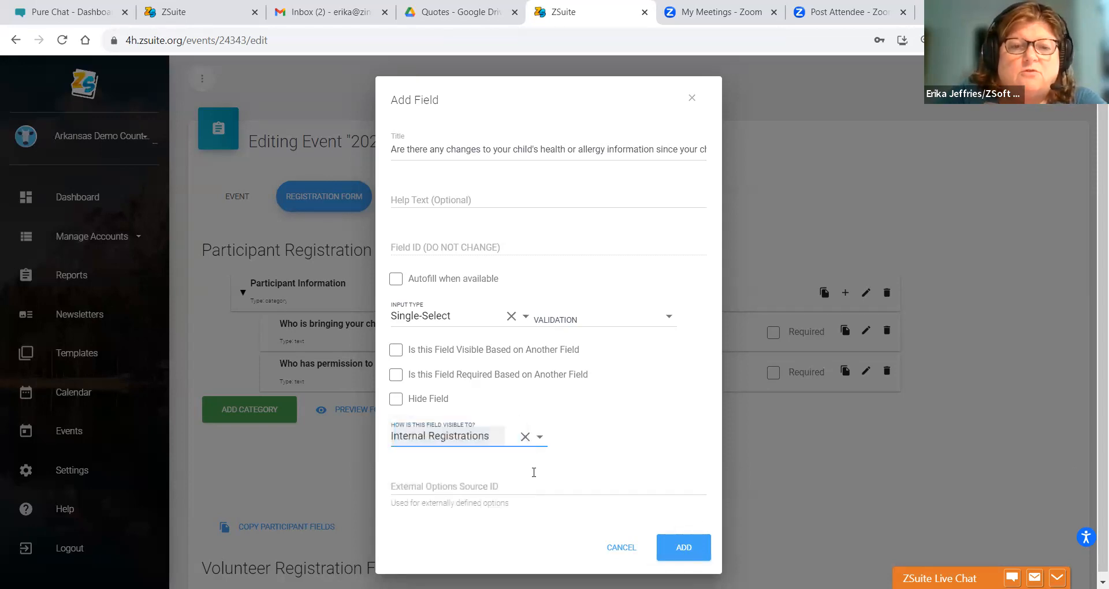
click(669, 549)
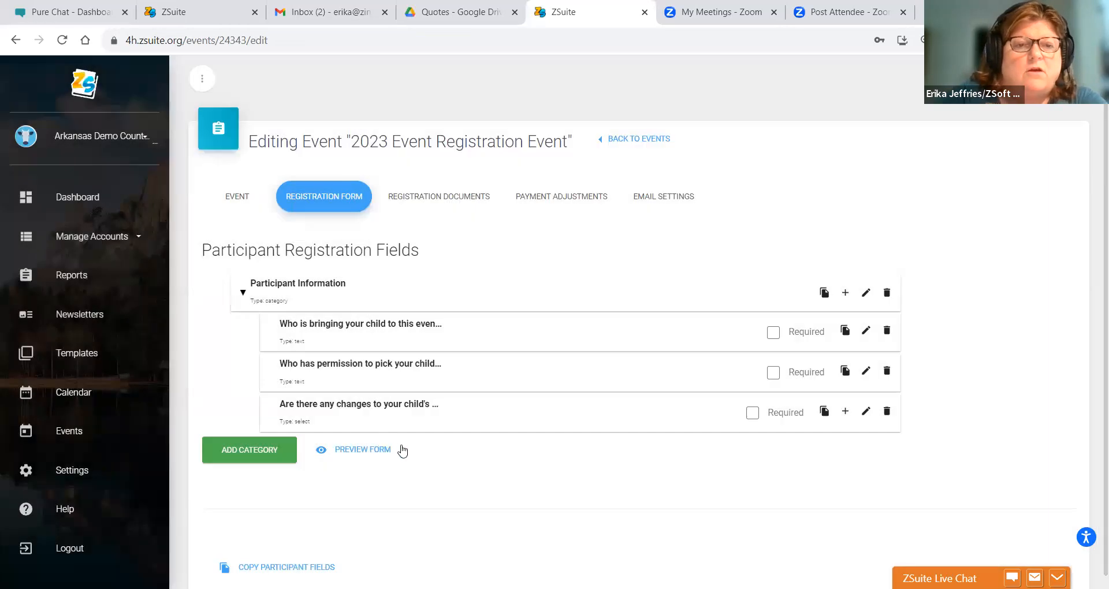
- Give the health-changes single-select the answer options 'Yes' and 'No'
click(845, 411)
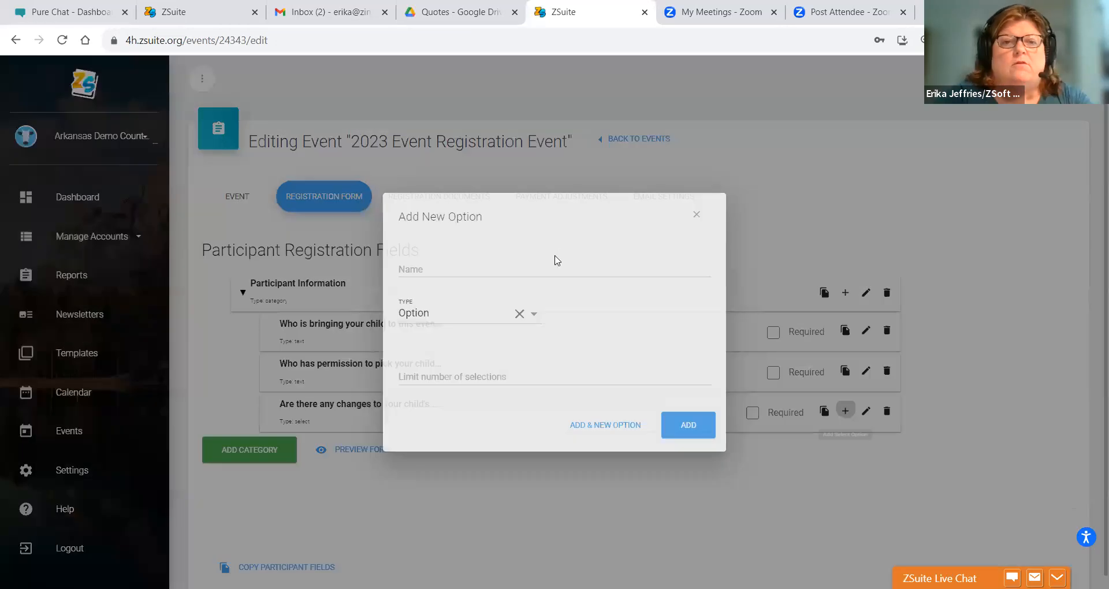
text(Yes)
click(690, 426)
click(843, 413)
click(415, 267)
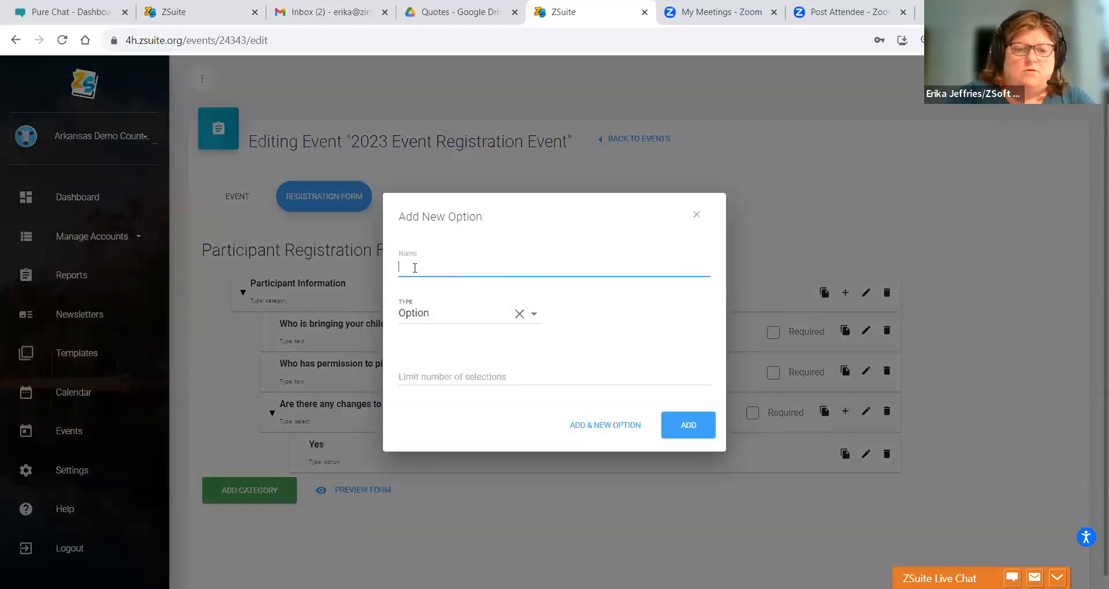
click(679, 433)
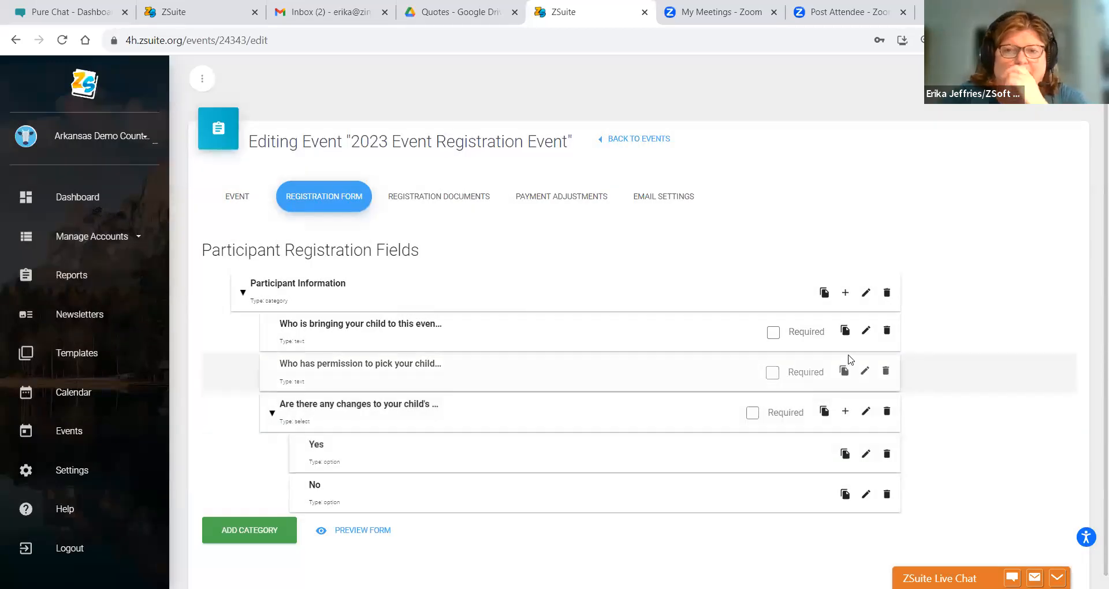
click(843, 292)
click(481, 178)
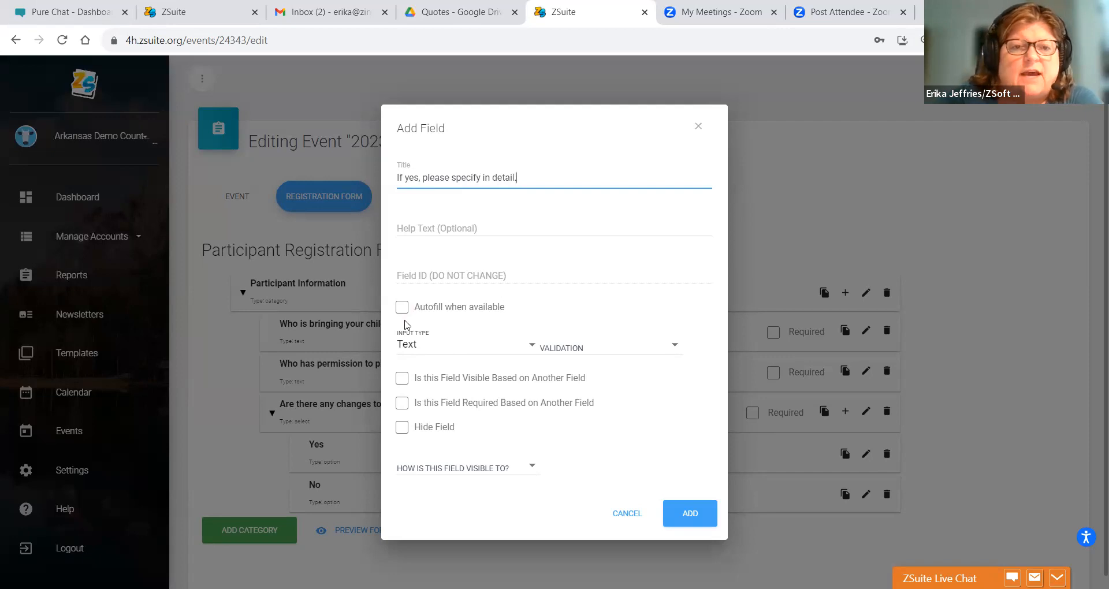
click(442, 350)
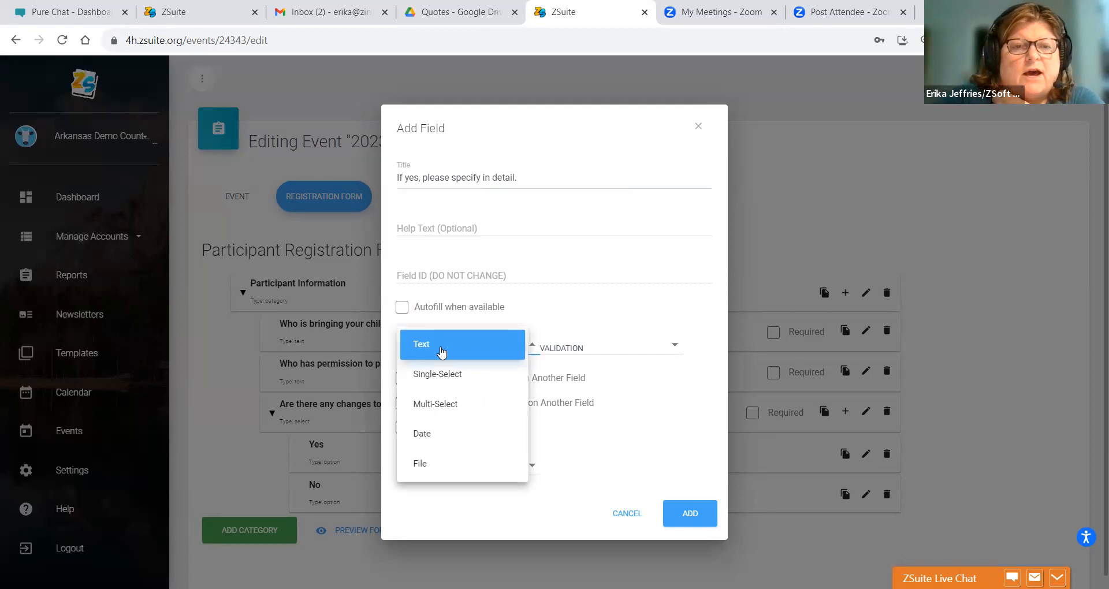
click(442, 349)
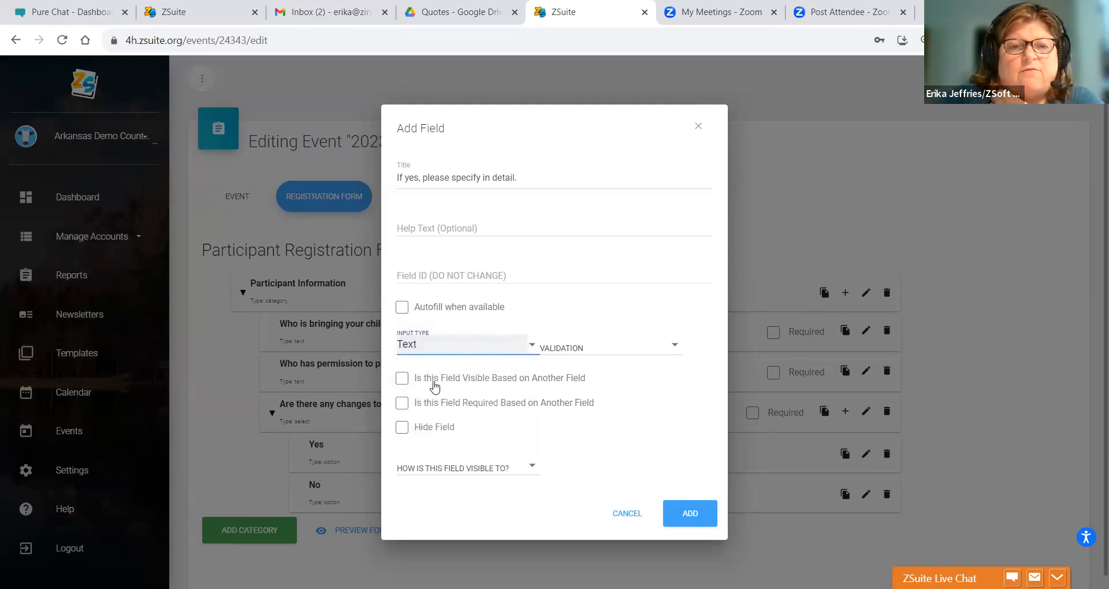
click(402, 380)
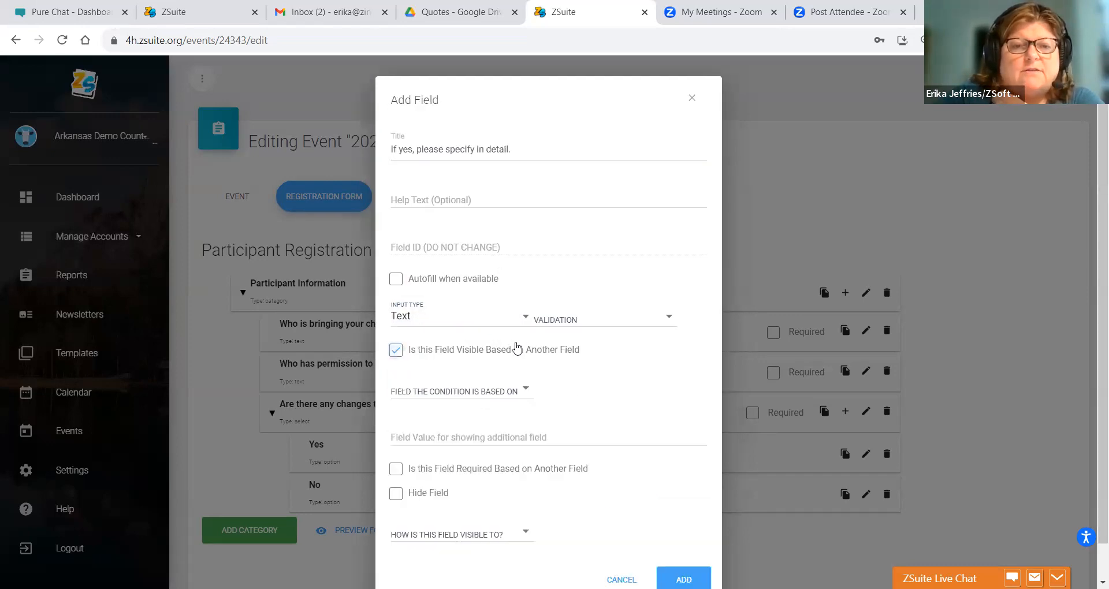
click(422, 393)
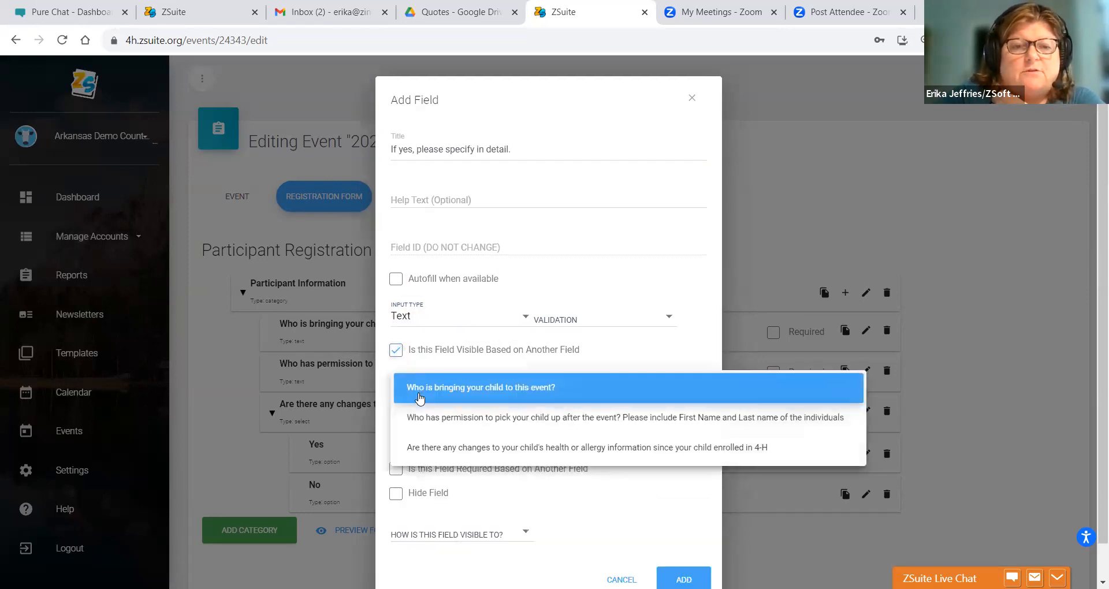
click(427, 448)
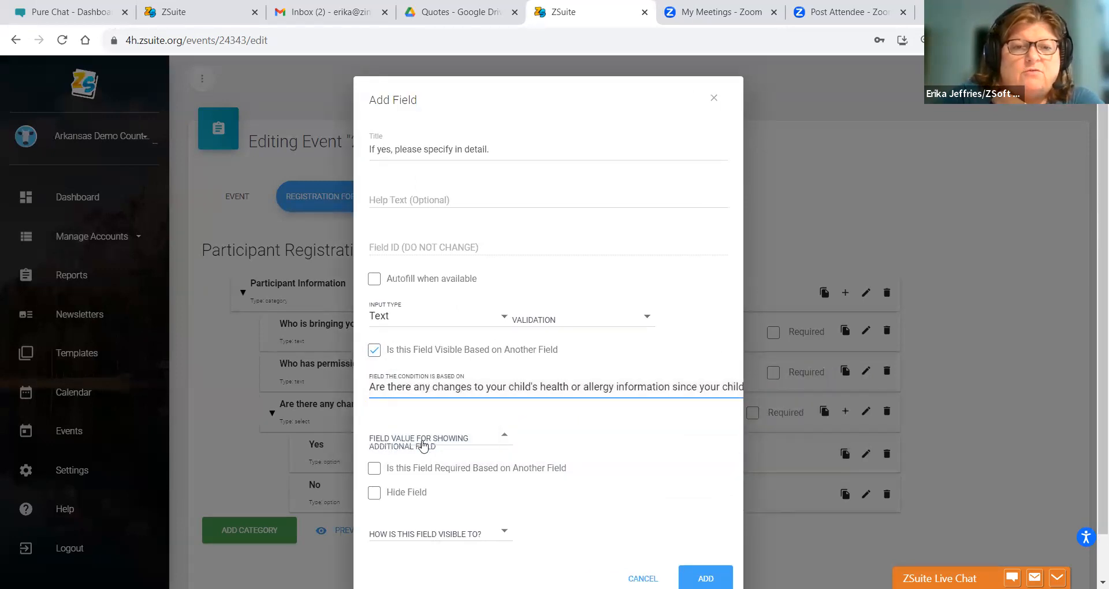
click(424, 445)
click(423, 445)
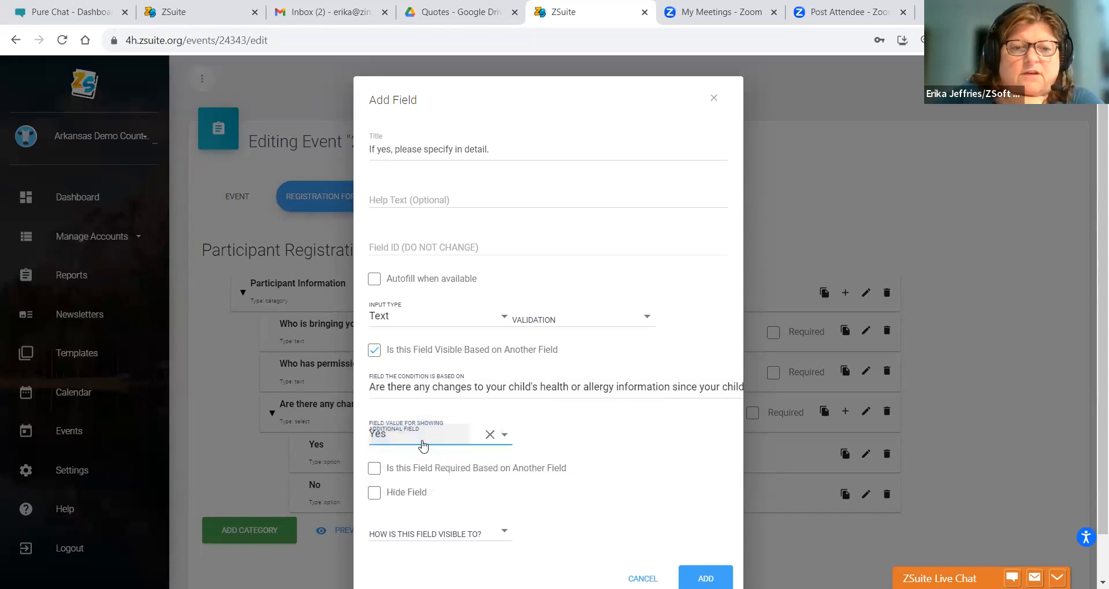
click(375, 470)
click(391, 518)
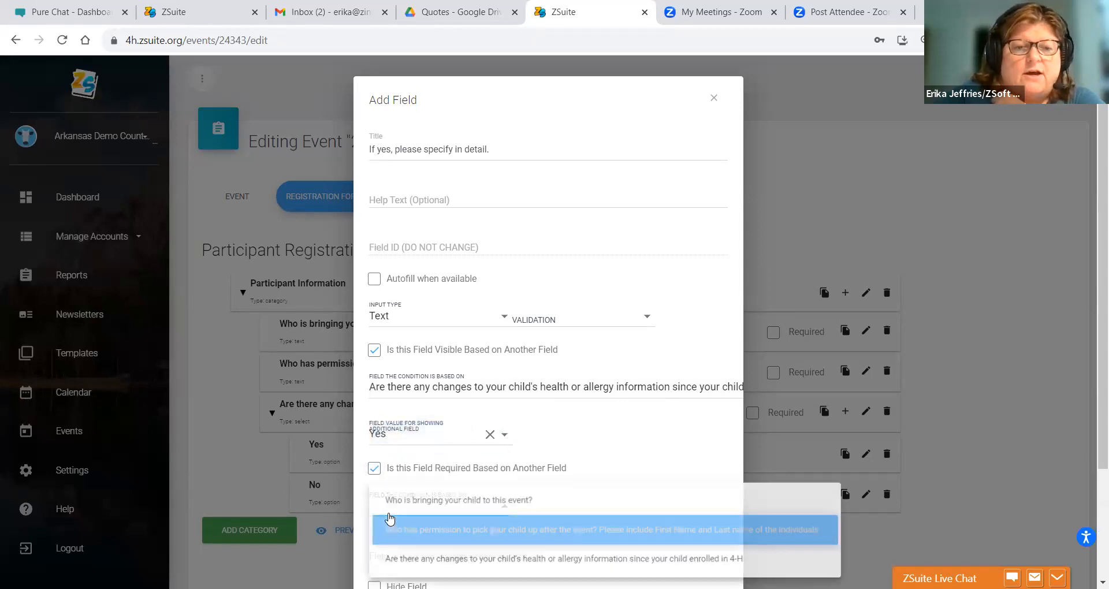
click(395, 557)
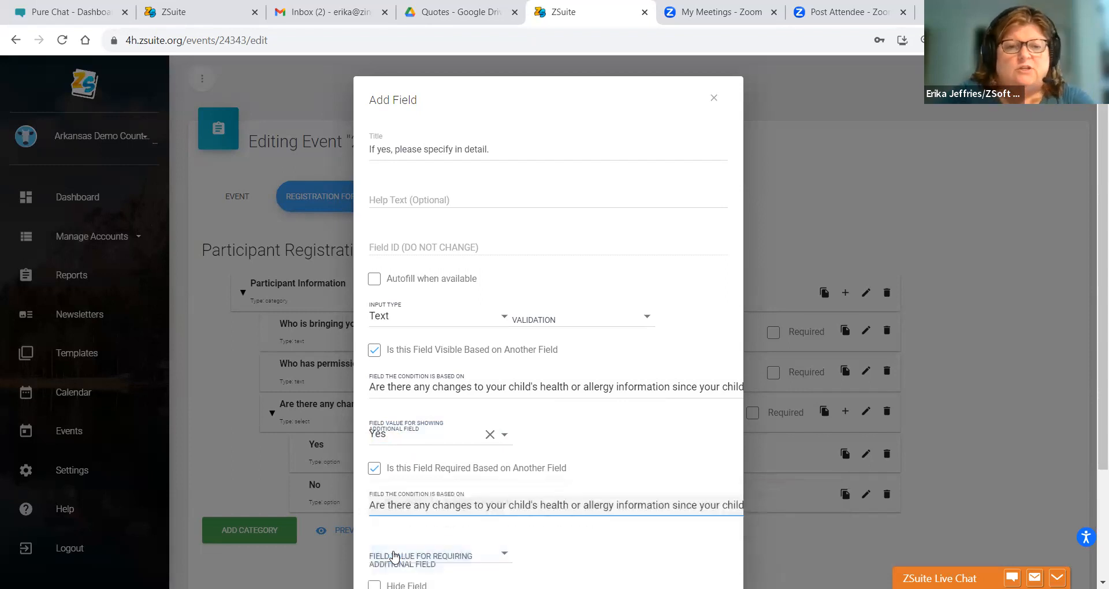
click(394, 558)
click(398, 538)
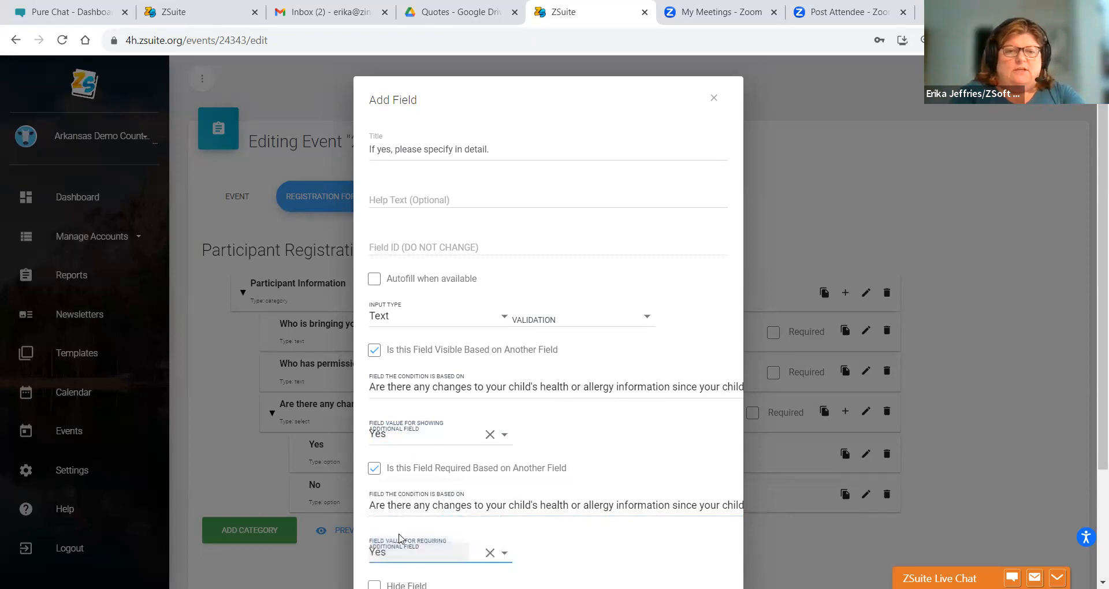
drag(1091, 173, 1092, 337)
click(773, 448)
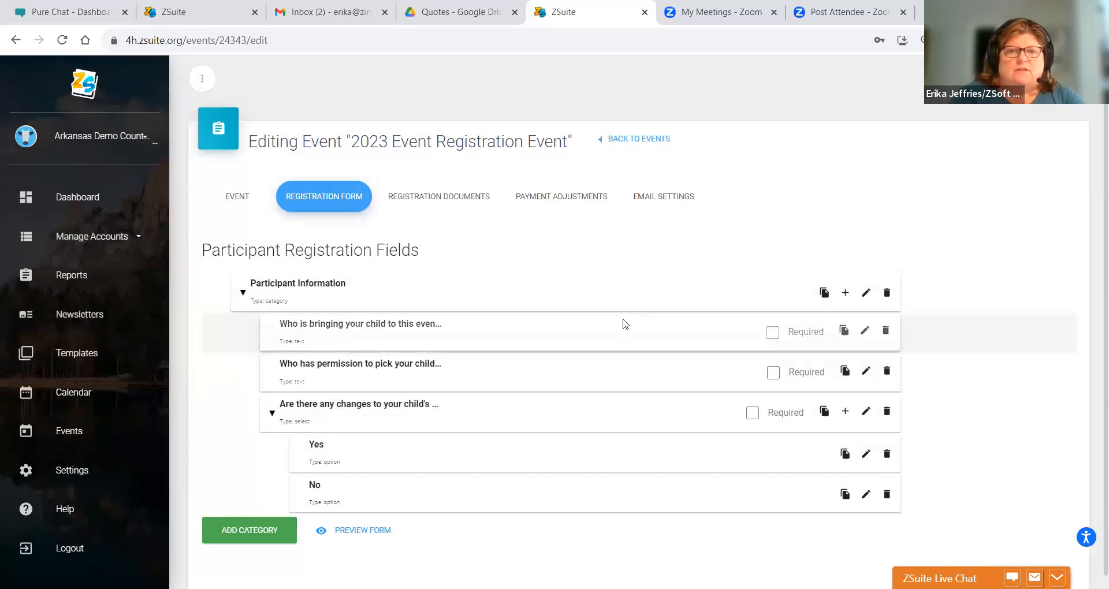
- Start a new Participant Information question shown only when the health-changes answer is Yes
drag(1092, 222, 1091, 326)
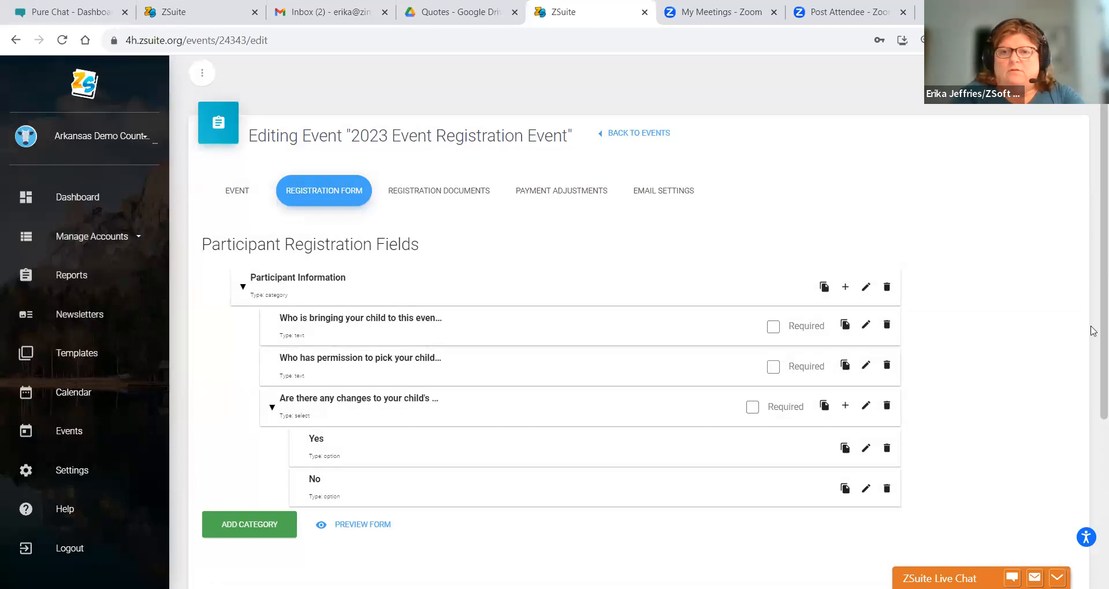
scroll(1091, 346, down, 2)
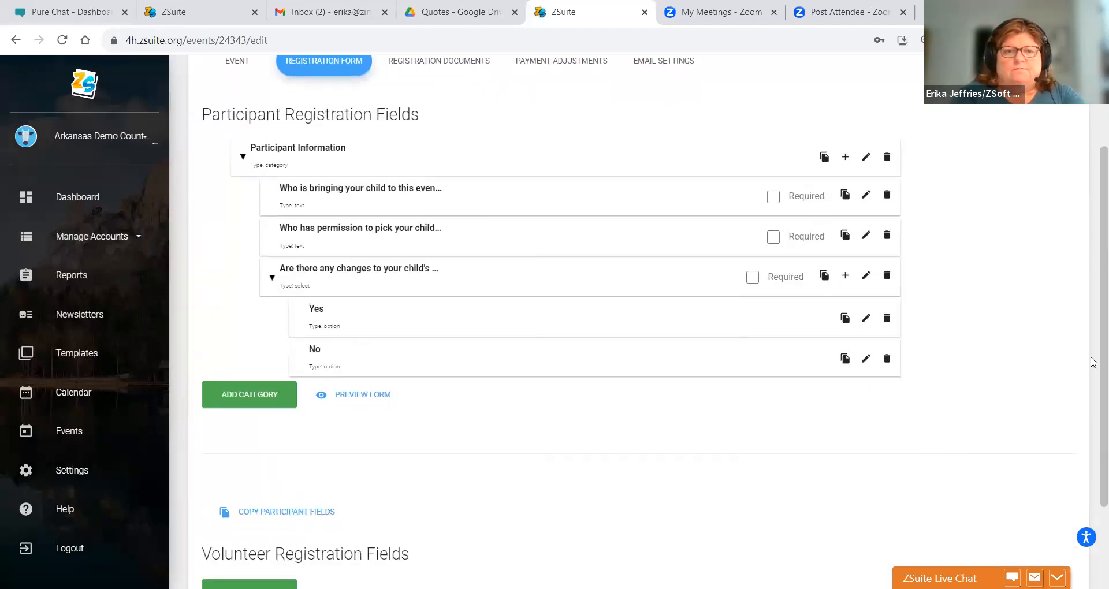
click(844, 164)
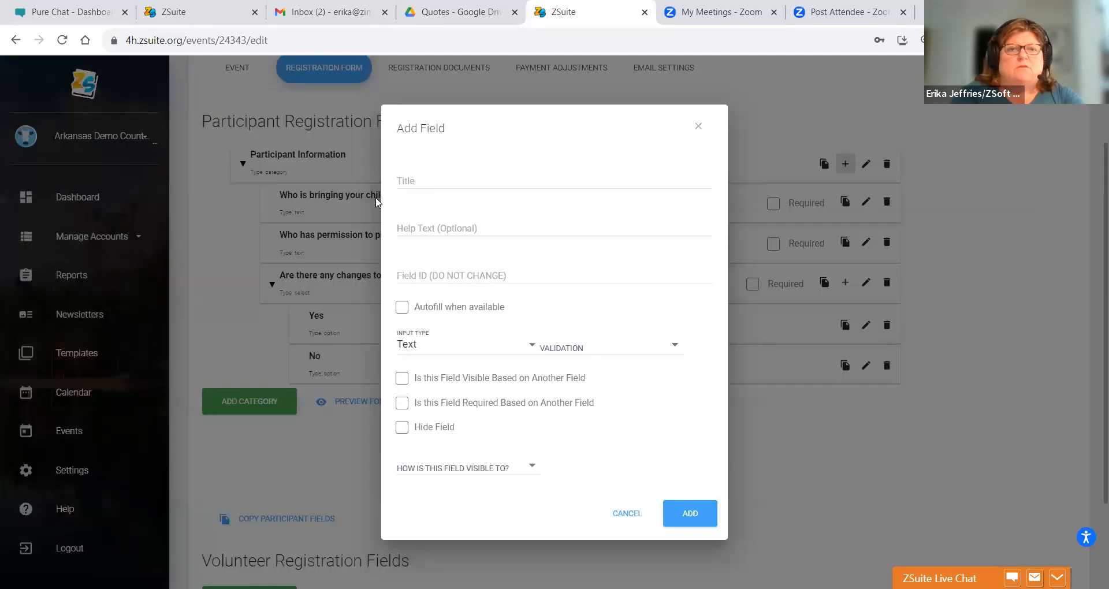
click(406, 182)
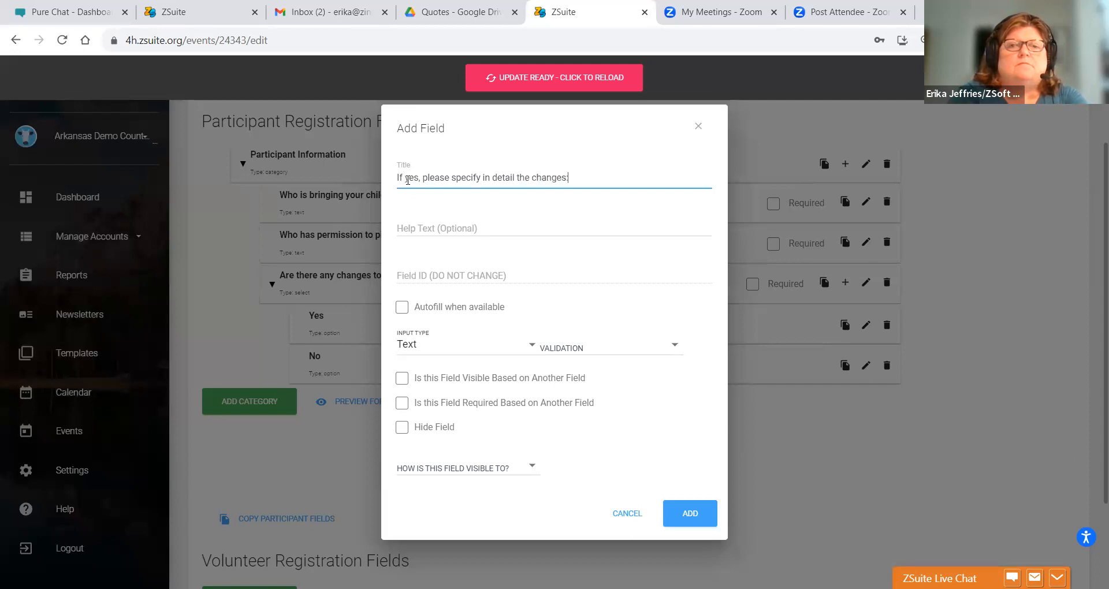
click(403, 378)
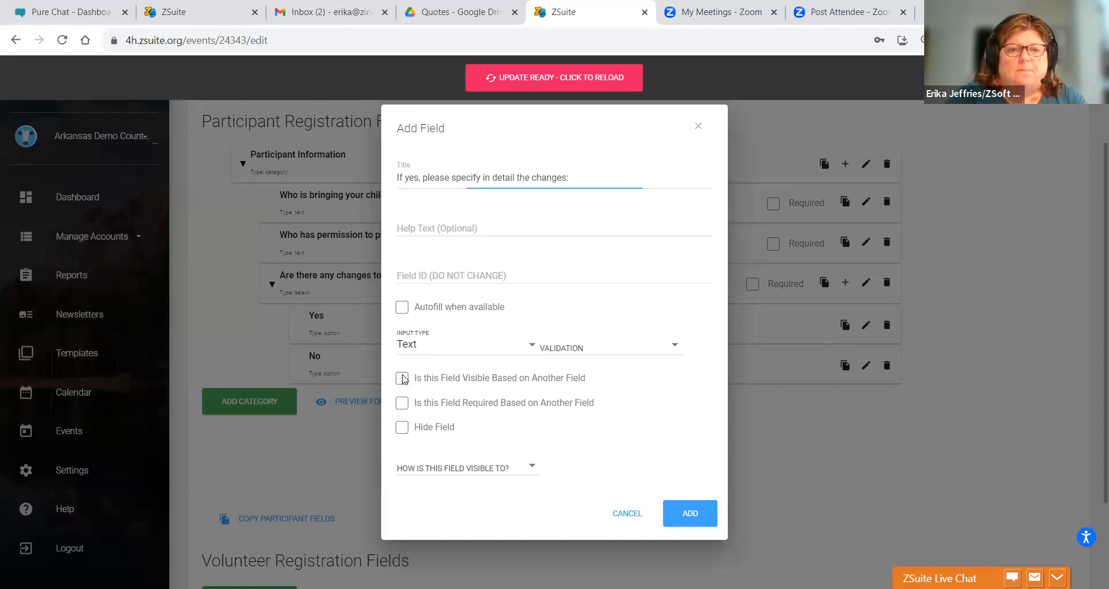
click(414, 388)
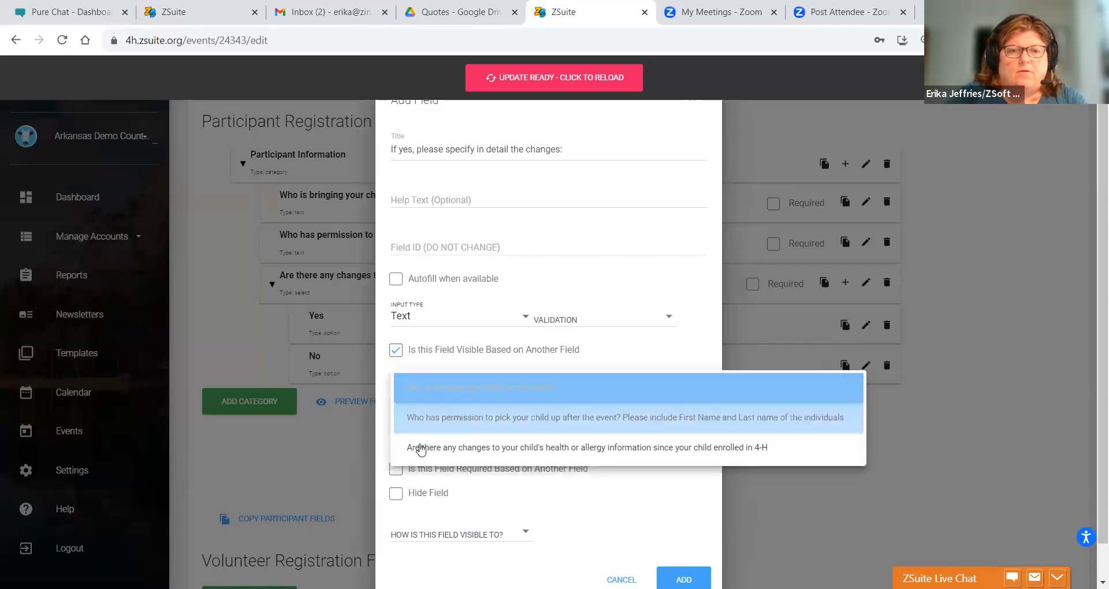
click(418, 449)
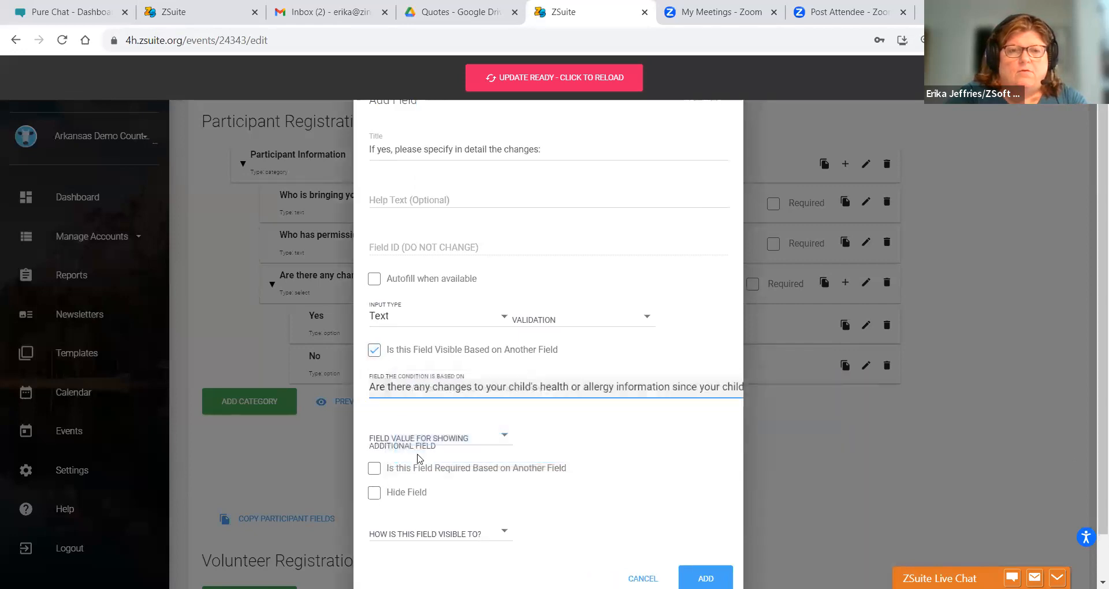
click(450, 438)
click(446, 439)
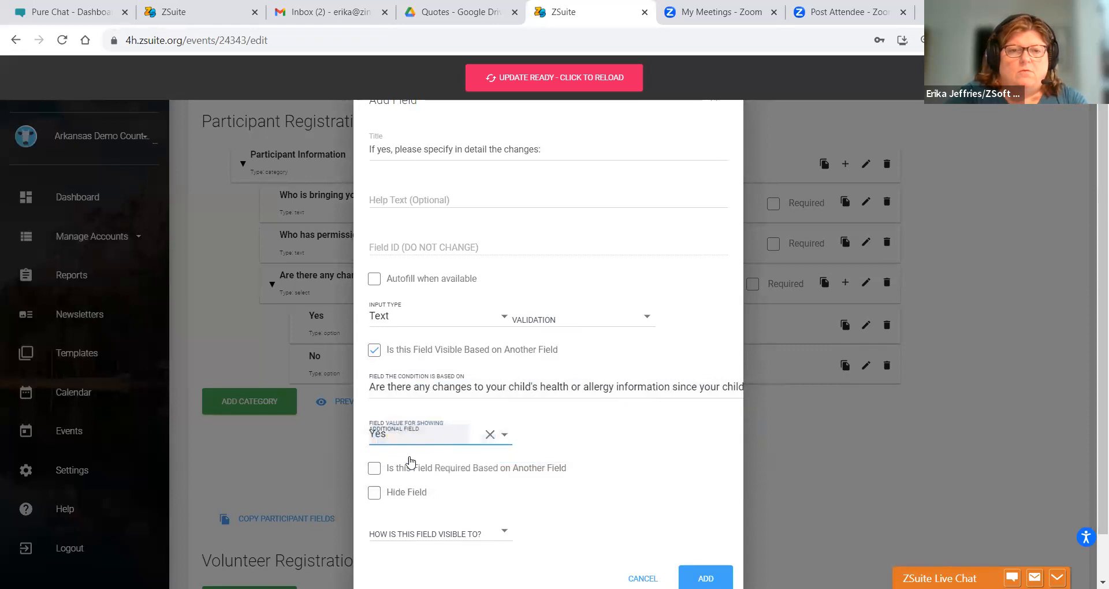
- Make it required only when the health-changes answer is Yes, then close the form
click(375, 468)
click(390, 517)
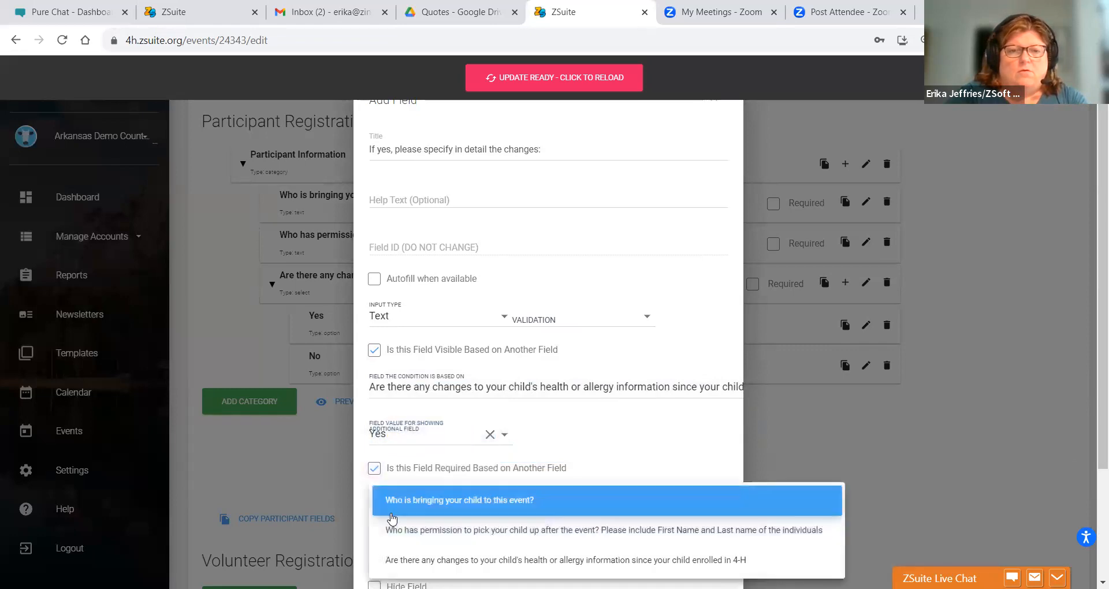
click(389, 560)
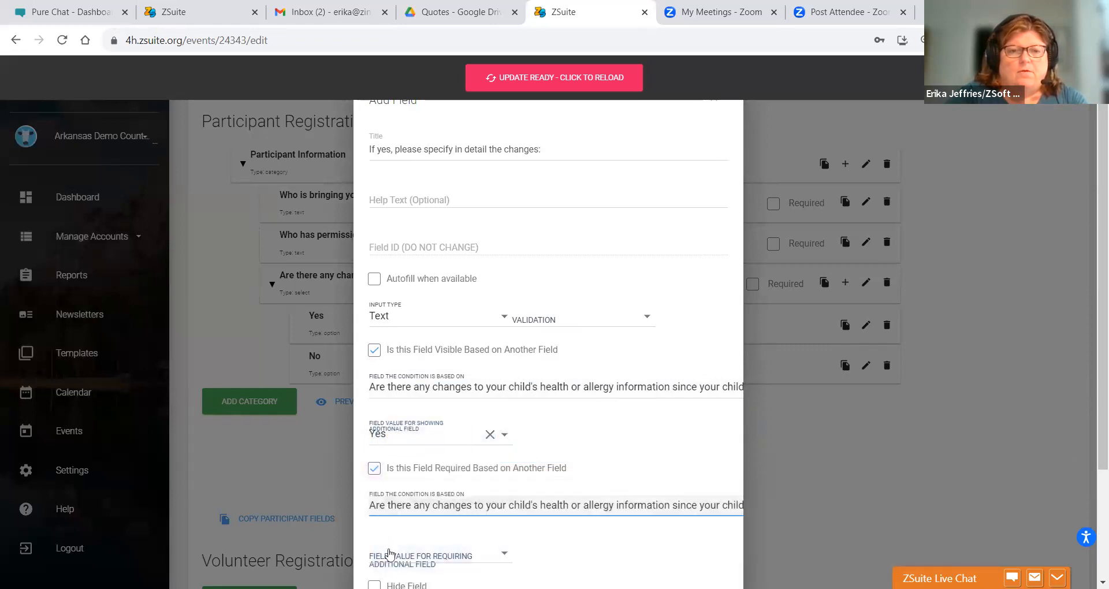
click(388, 556)
click(395, 532)
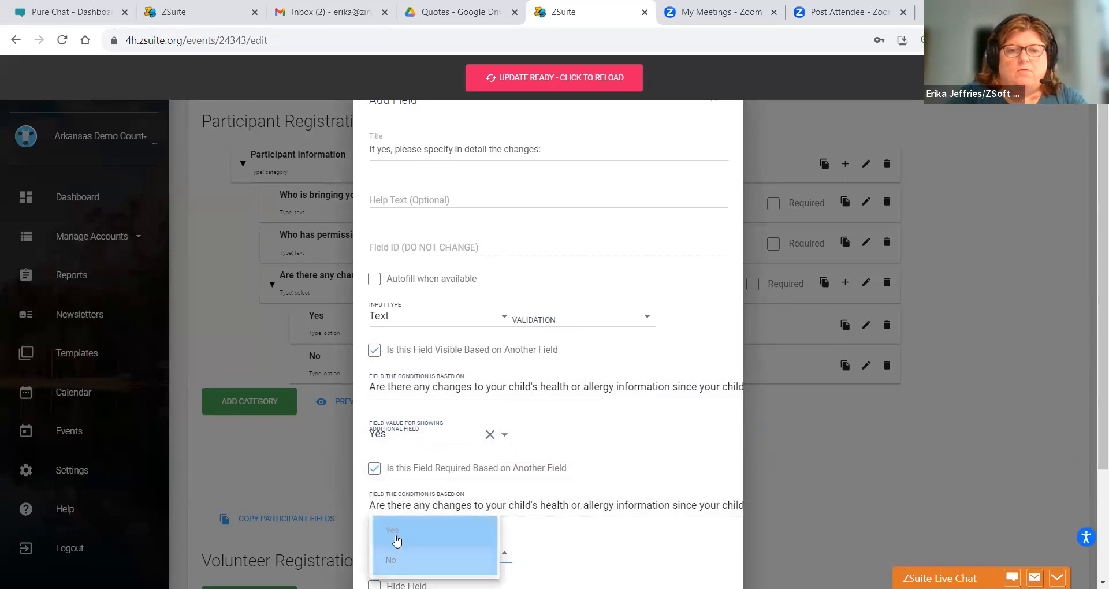
key(Down)
key(Down)
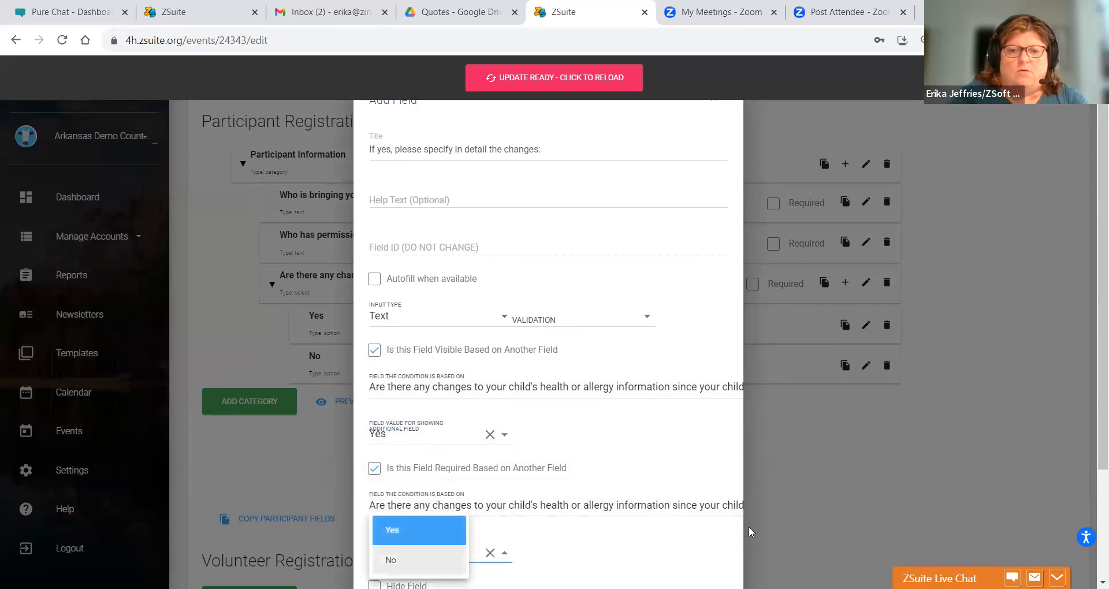
click(391, 528)
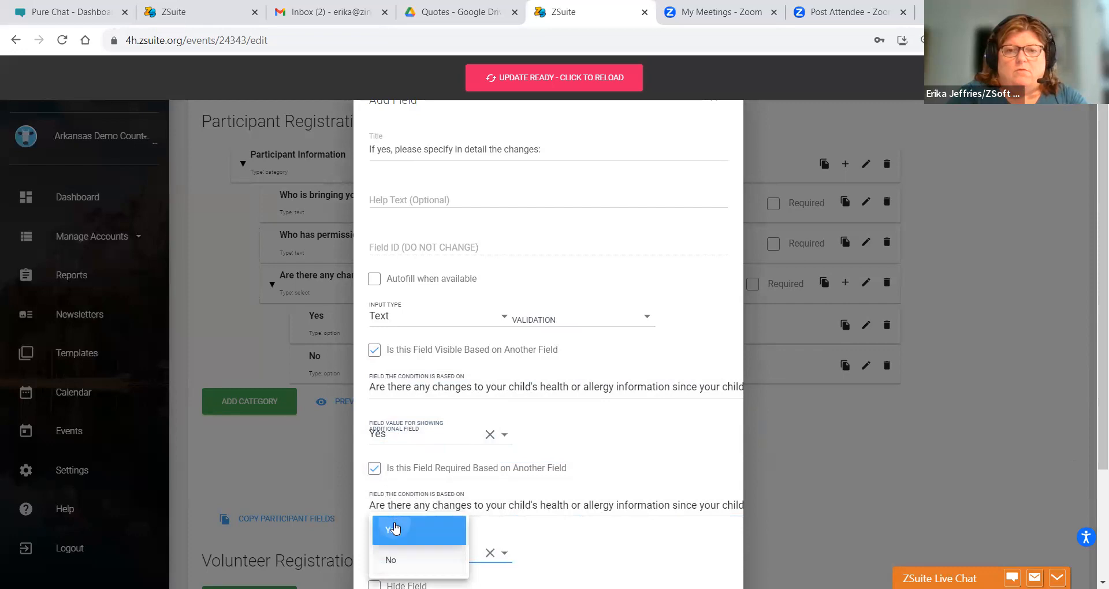
scroll(1091, 421, down, 2)
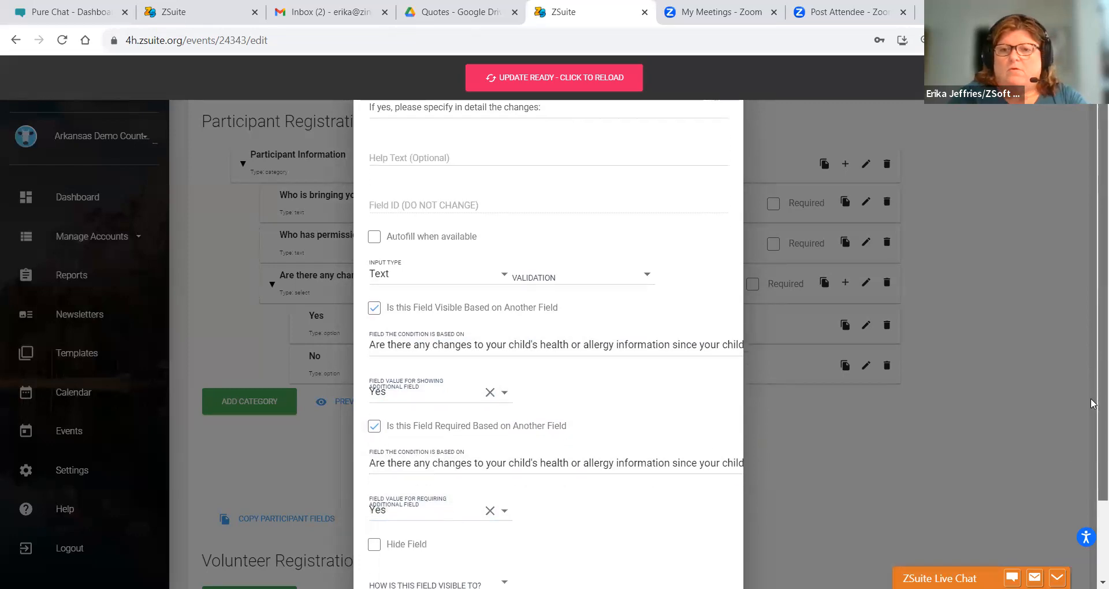
click(1092, 452)
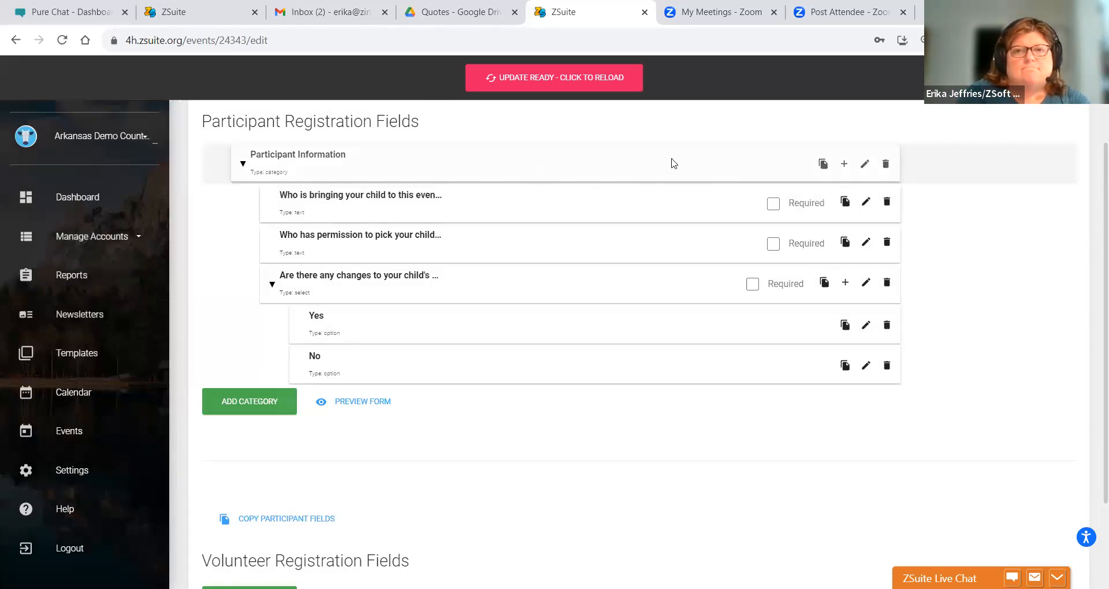
- Add an 'If yes, please specify in detail' text field to Participant Information
click(837, 166)
click(477, 182)
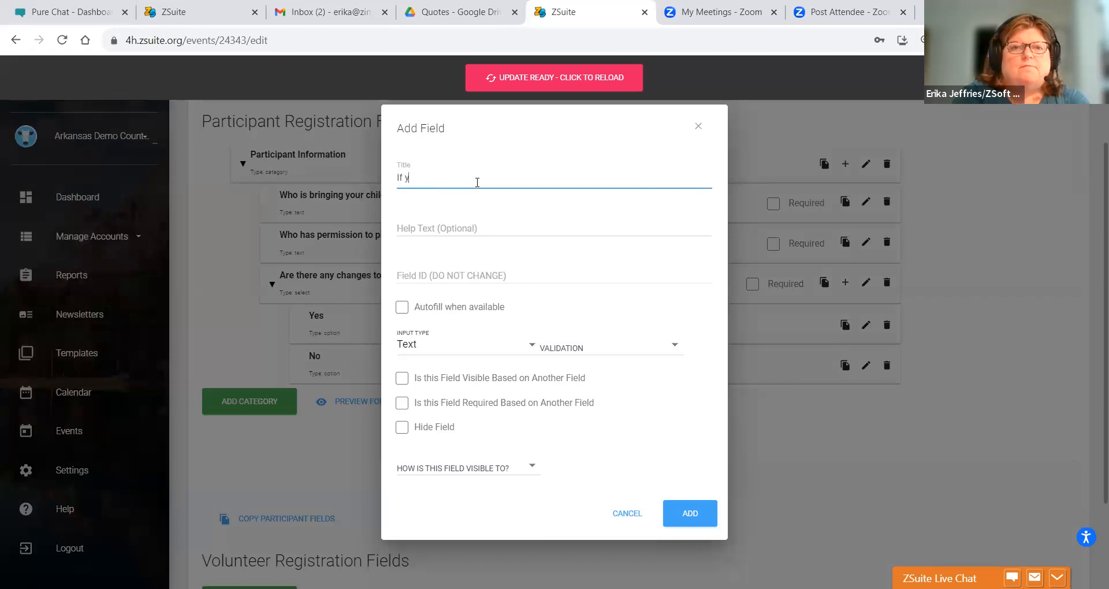
text(If yes, please specify in detail)
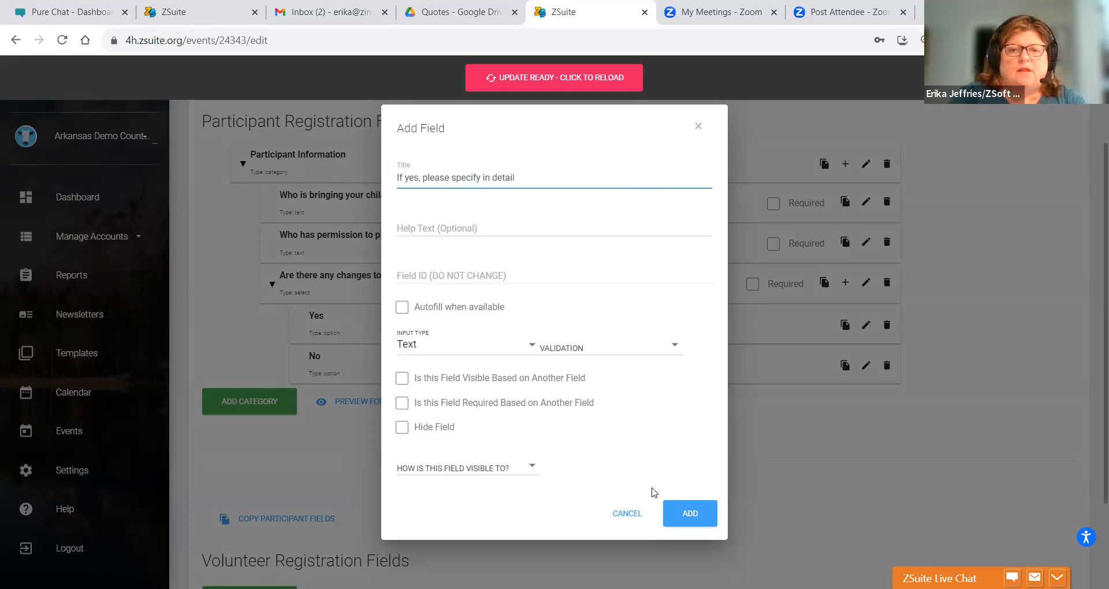
click(688, 514)
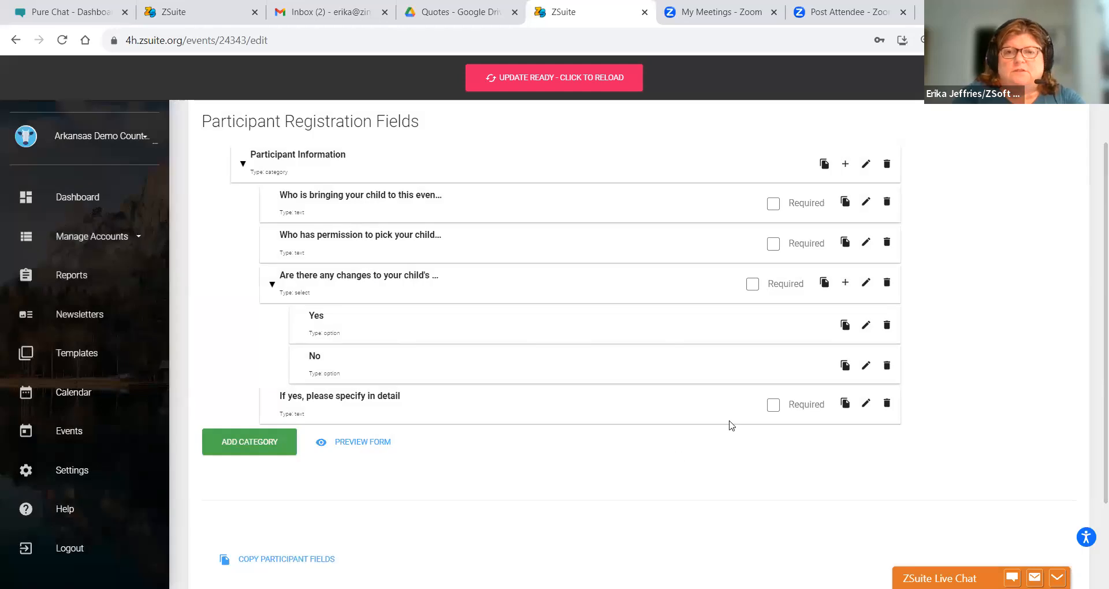
click(865, 404)
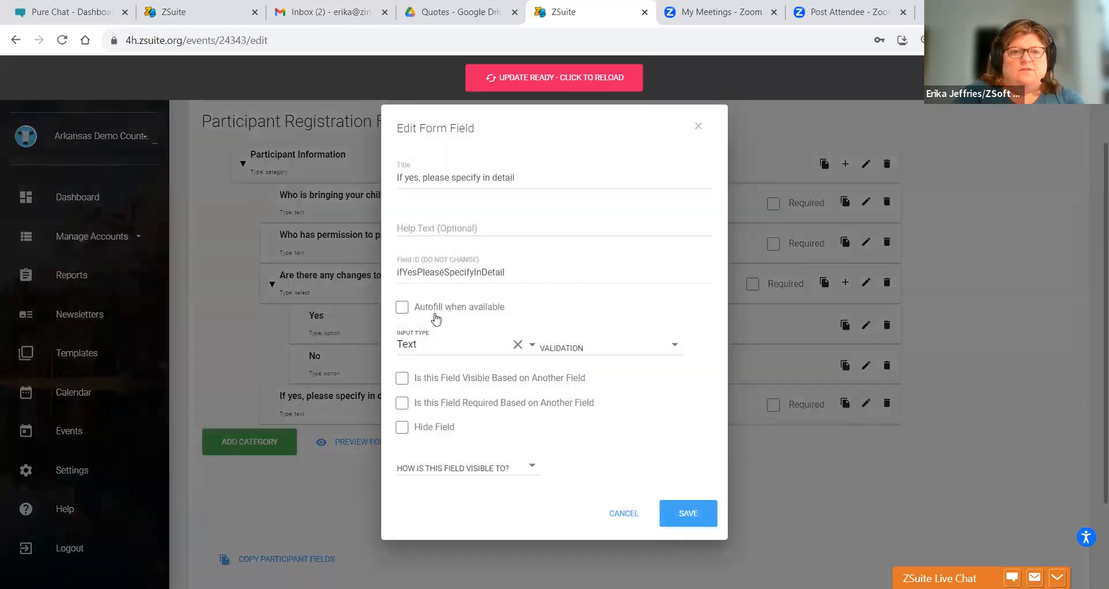
- Make the field visible only when the health-changes question is answered Yes
click(403, 378)
click(407, 385)
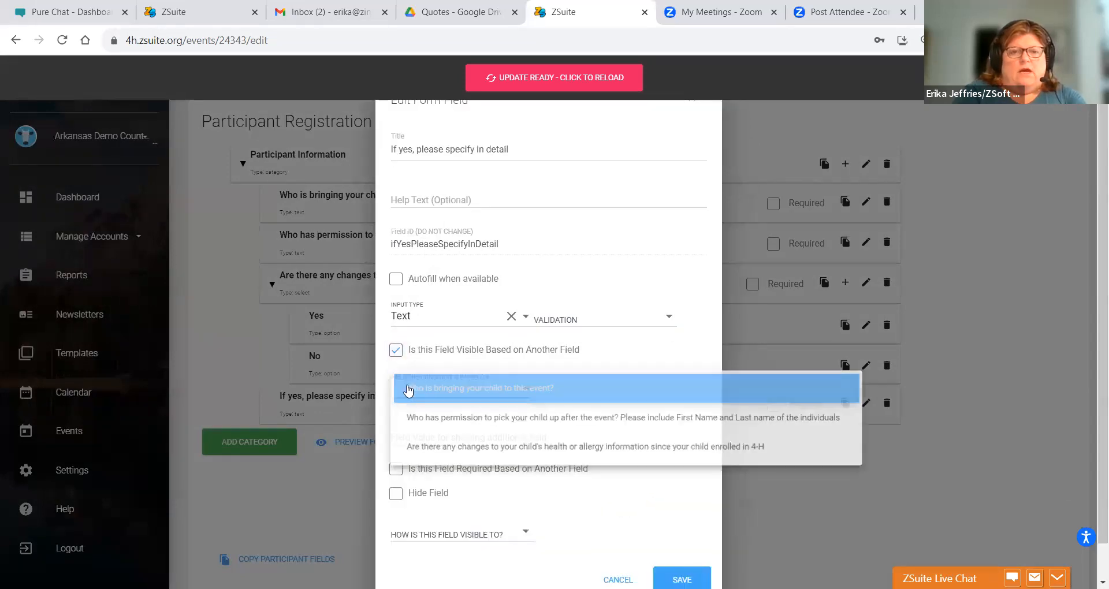
click(412, 445)
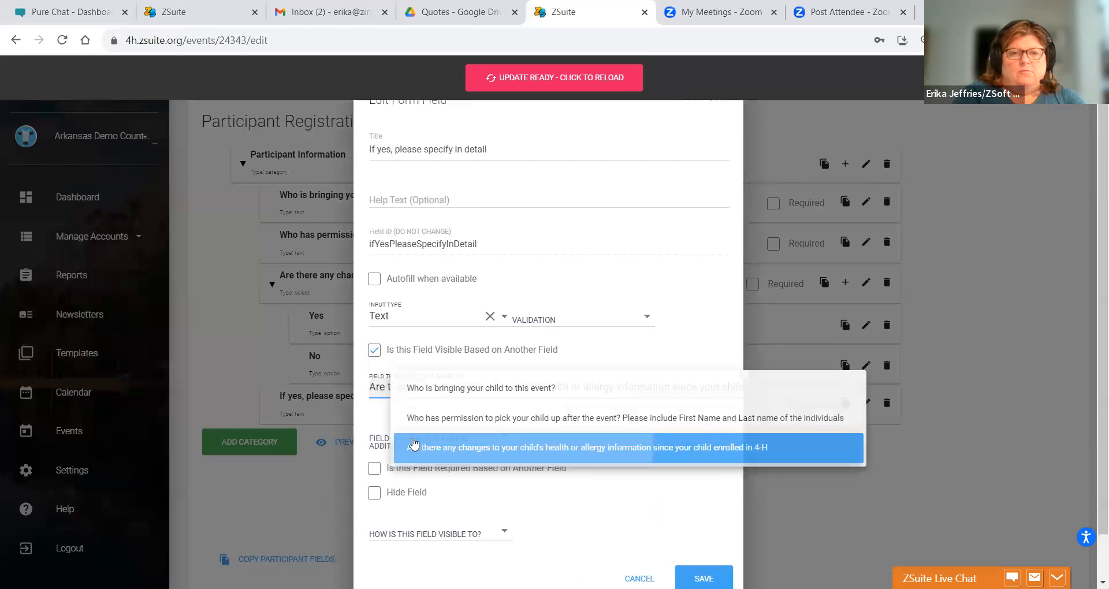
click(414, 443)
click(413, 440)
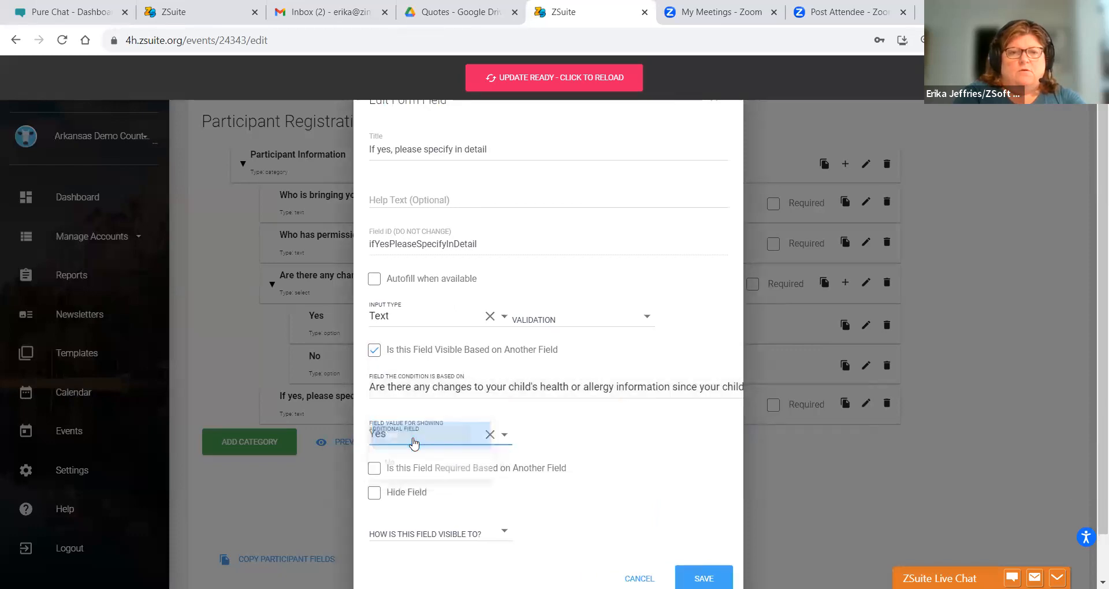
- Make the field required only on a Yes health-changes answer and save it
click(375, 468)
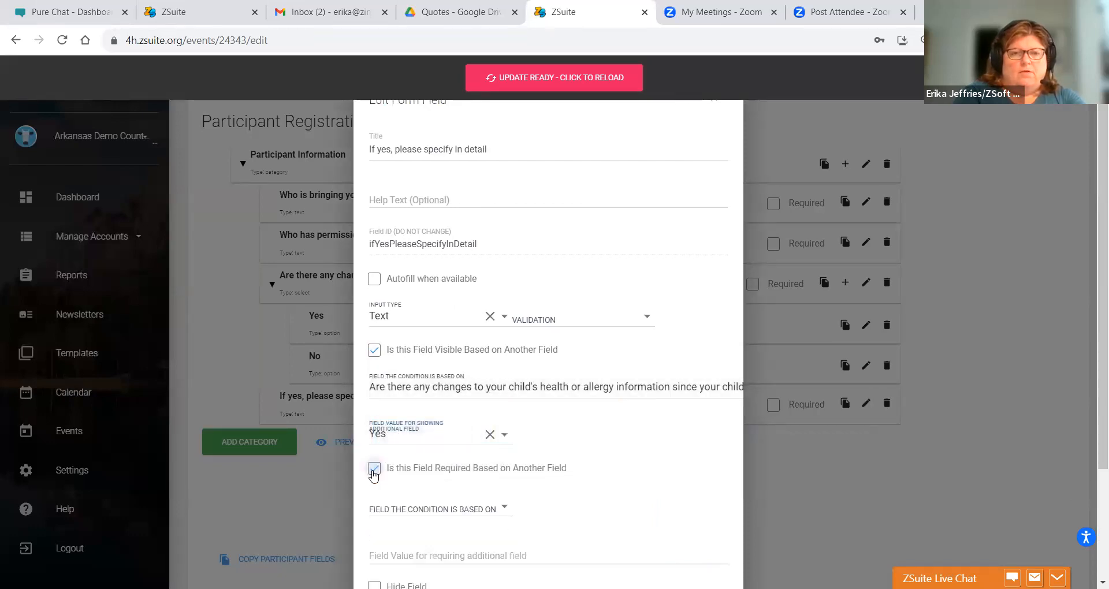
click(386, 506)
click(398, 560)
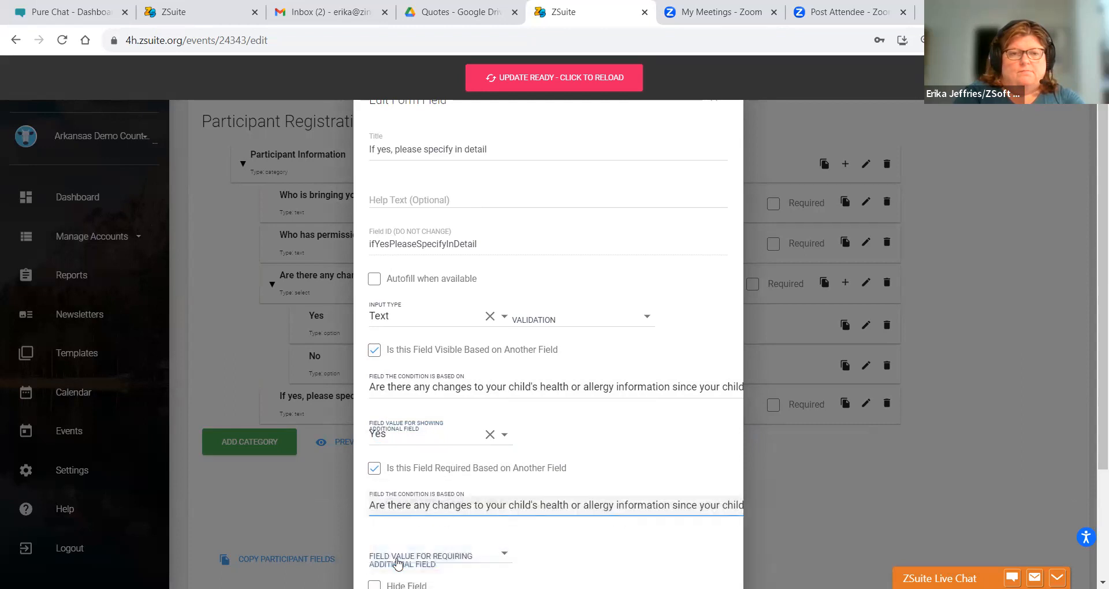
right_click(398, 557)
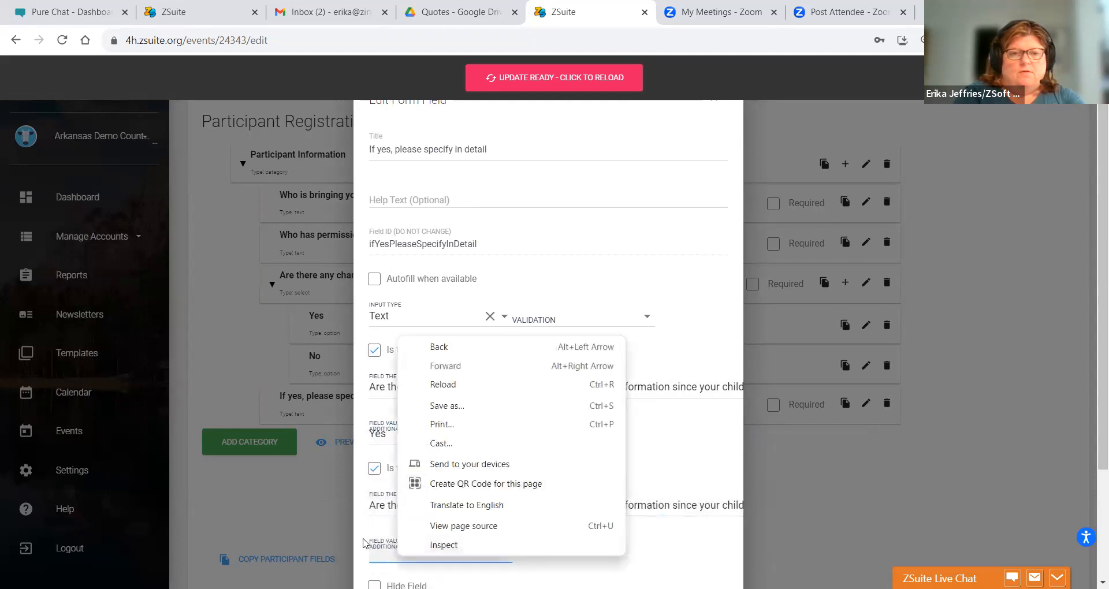
click(373, 549)
click(390, 534)
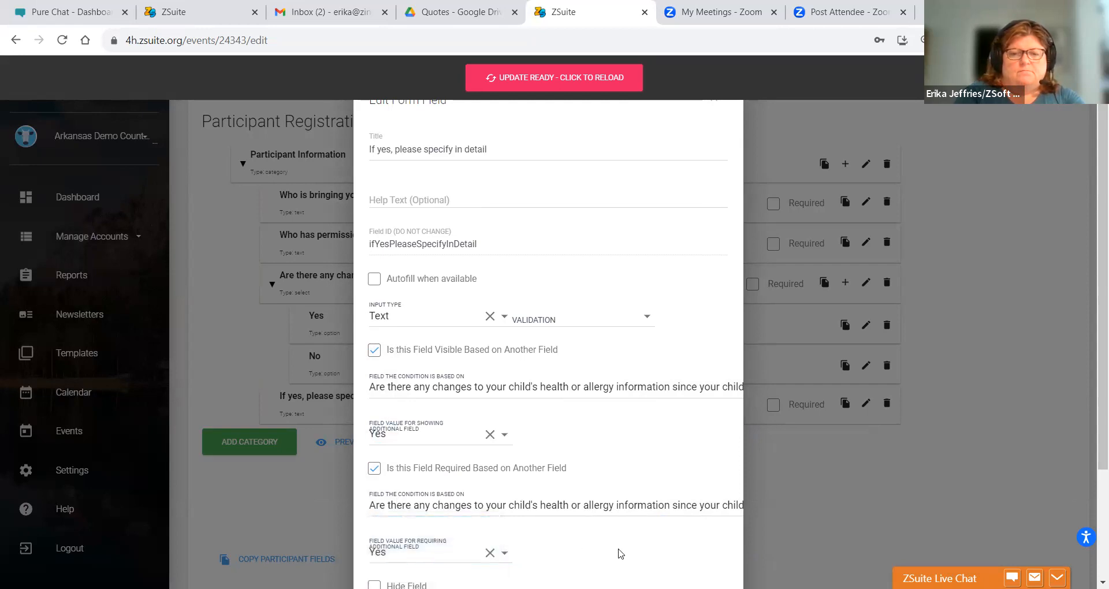
scroll(620, 553, down, 1)
scroll(619, 553, down, 2)
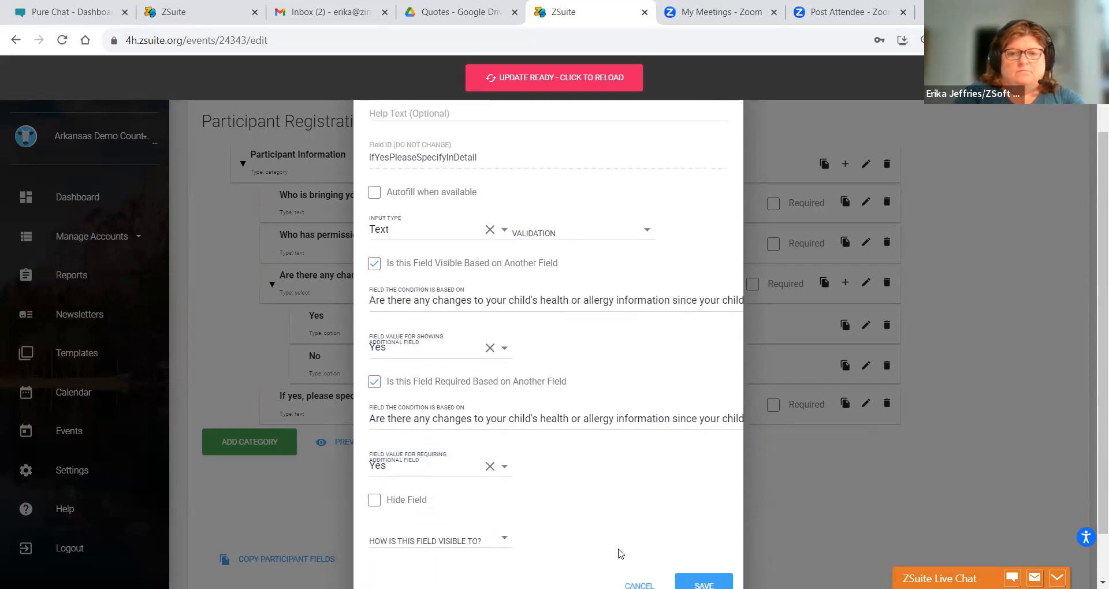
click(691, 583)
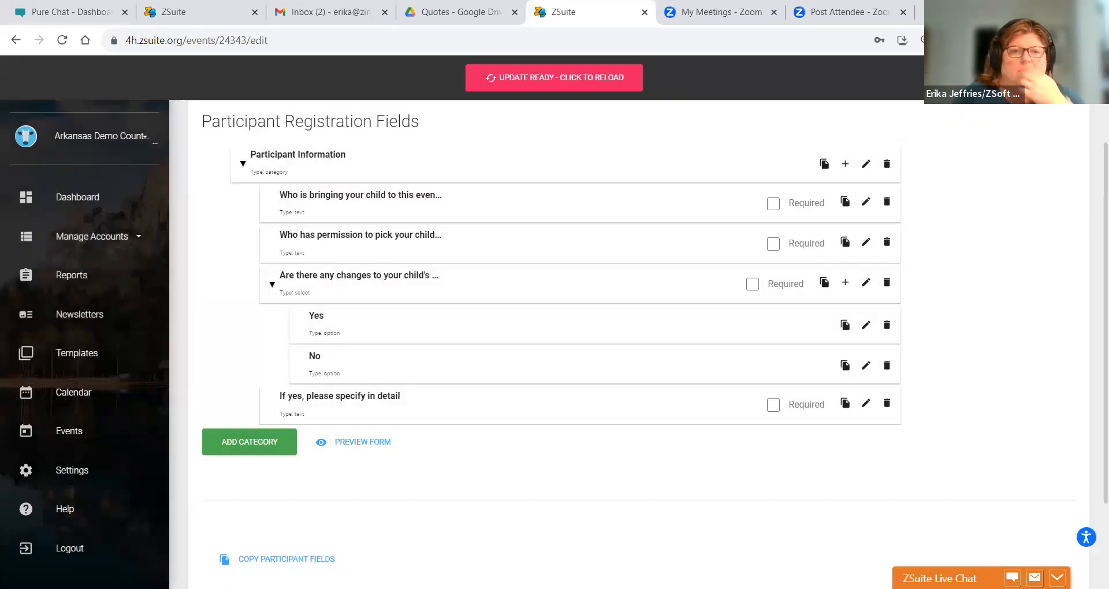
- Preview the form, toggling the health answer between Yes and No to test the detail field
click(358, 450)
click(438, 426)
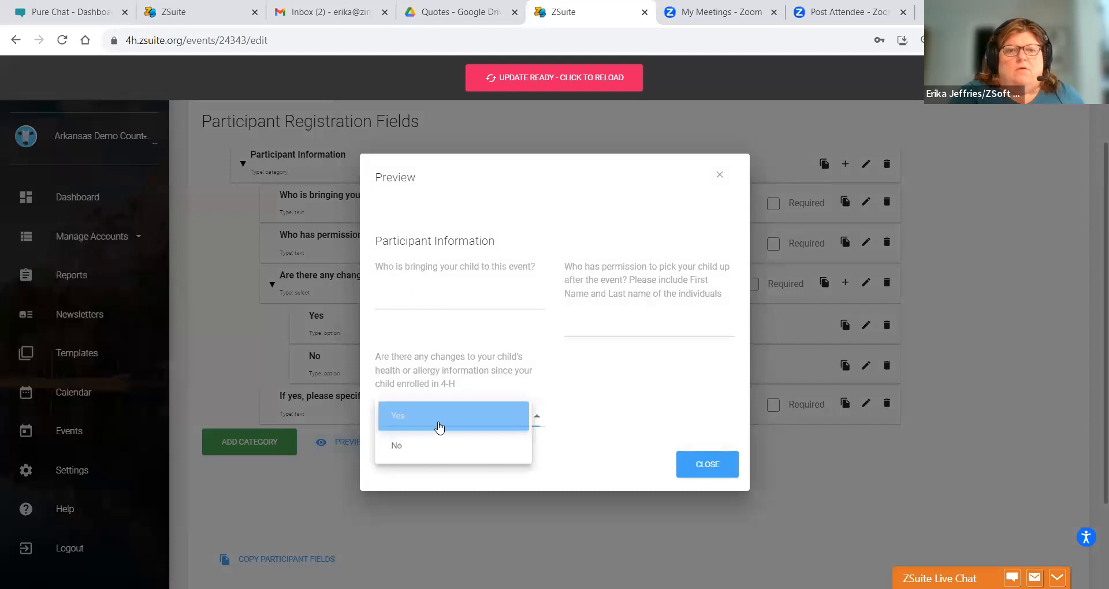
click(439, 427)
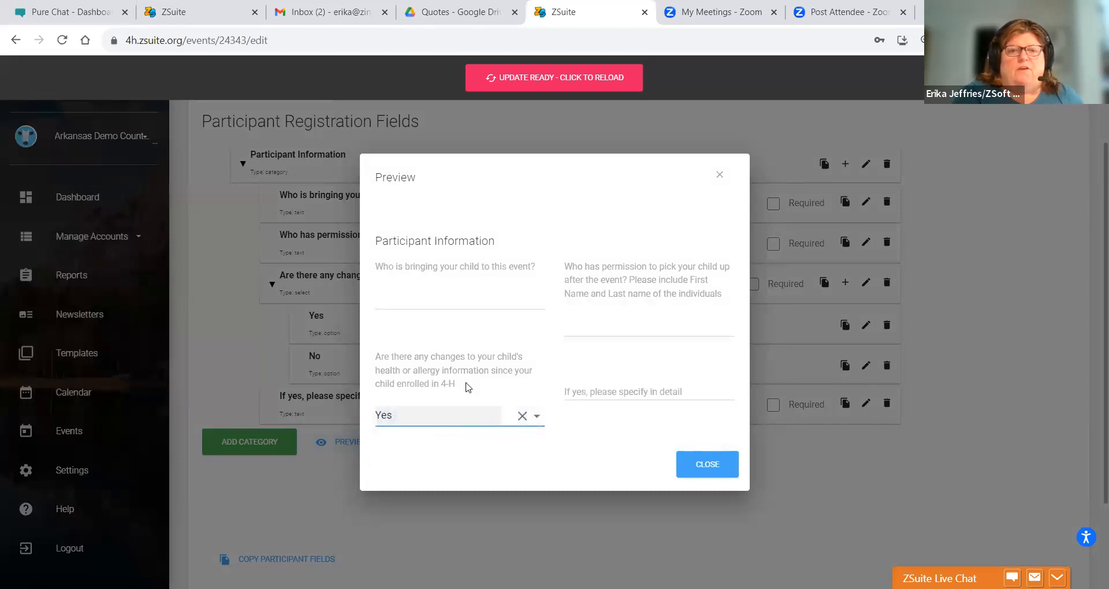
click(467, 433)
click(466, 426)
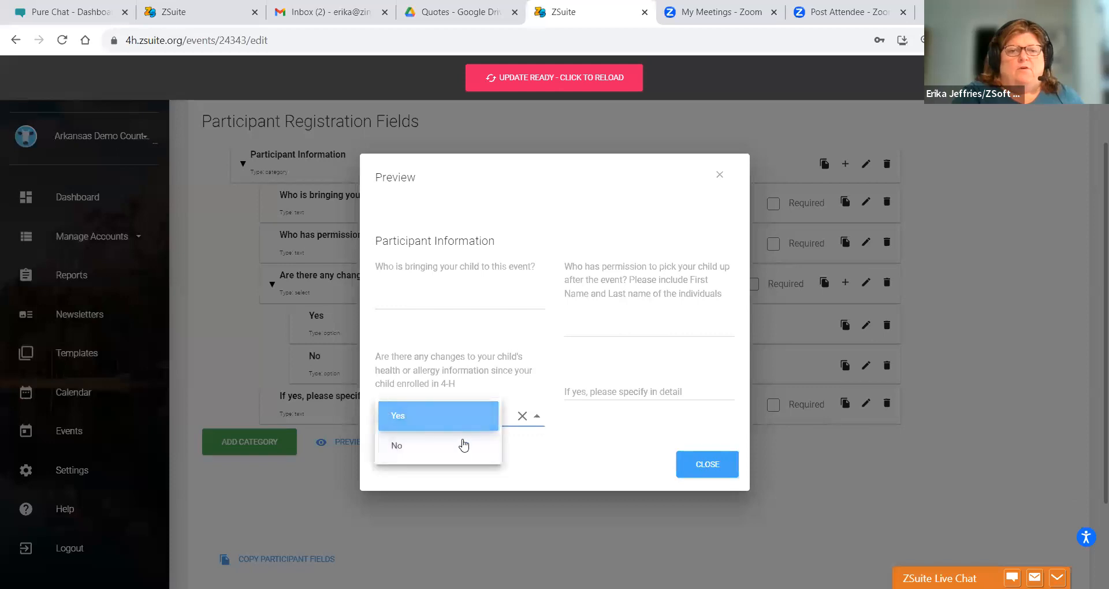
click(461, 452)
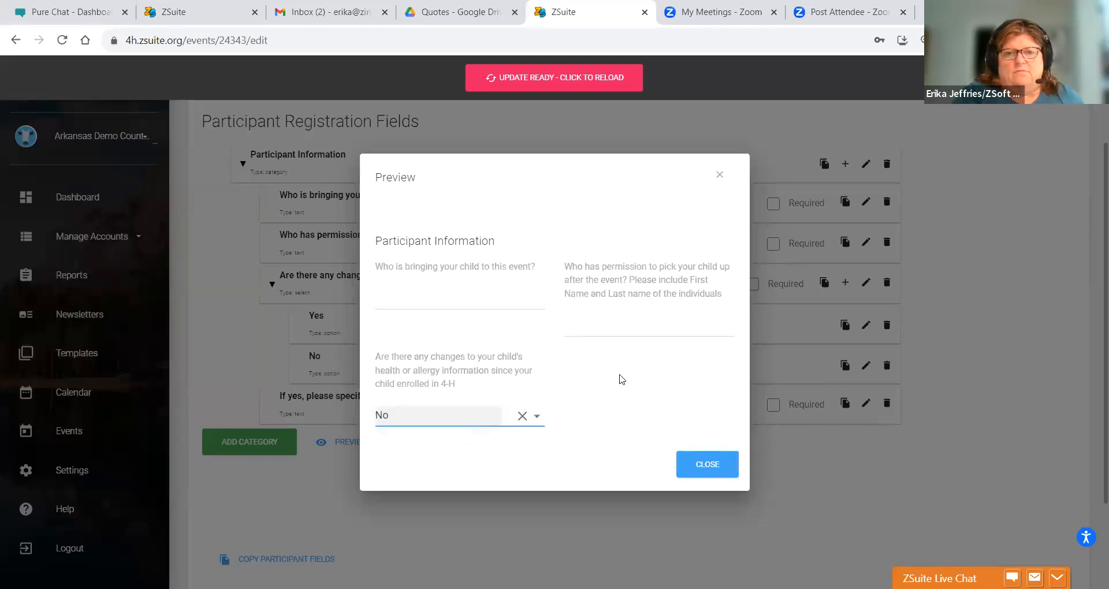
click(439, 418)
click(440, 397)
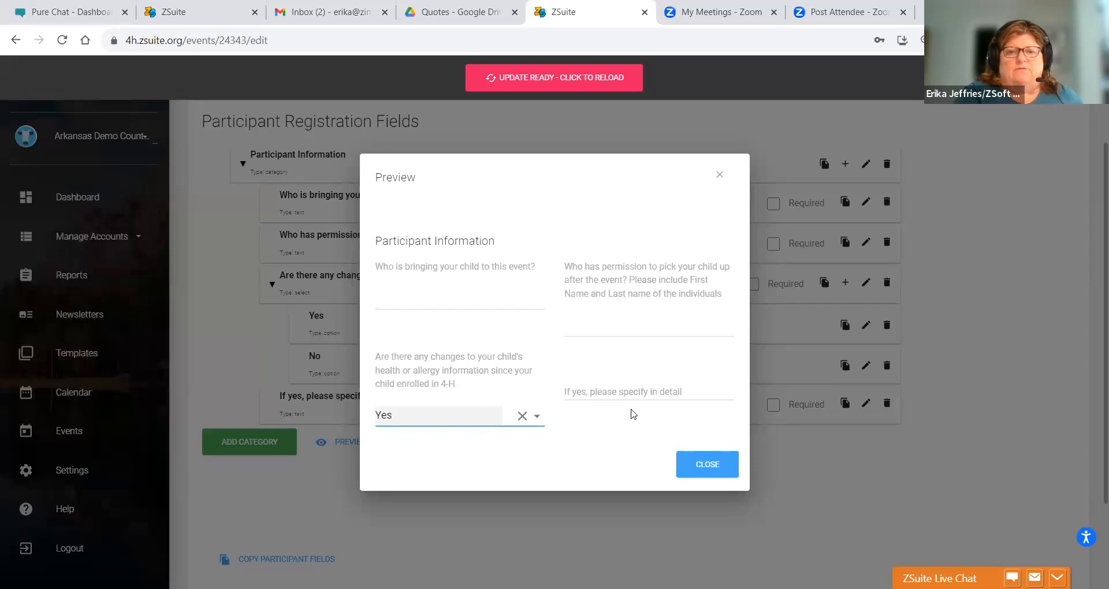
click(706, 465)
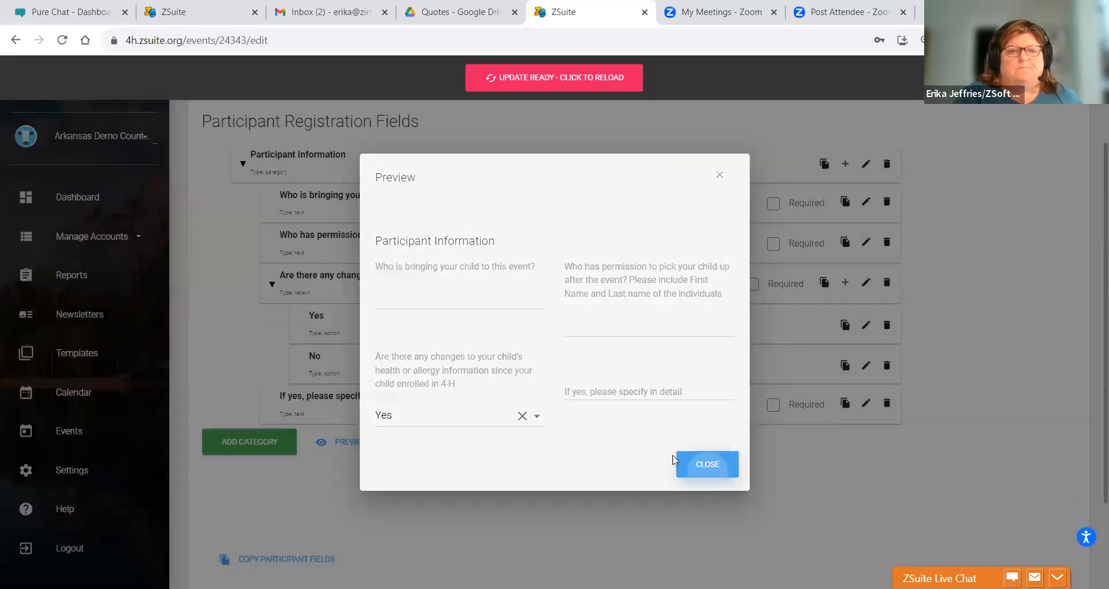
click(233, 442)
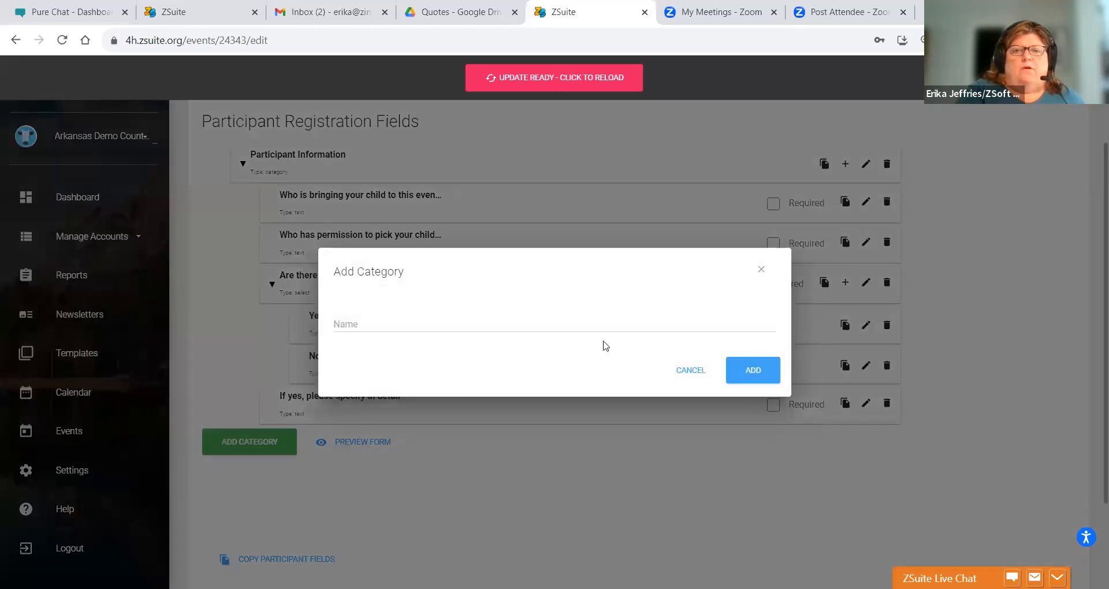
- Cancel the new category, allow registration without a ZSuite account, and save the event as draft
click(675, 376)
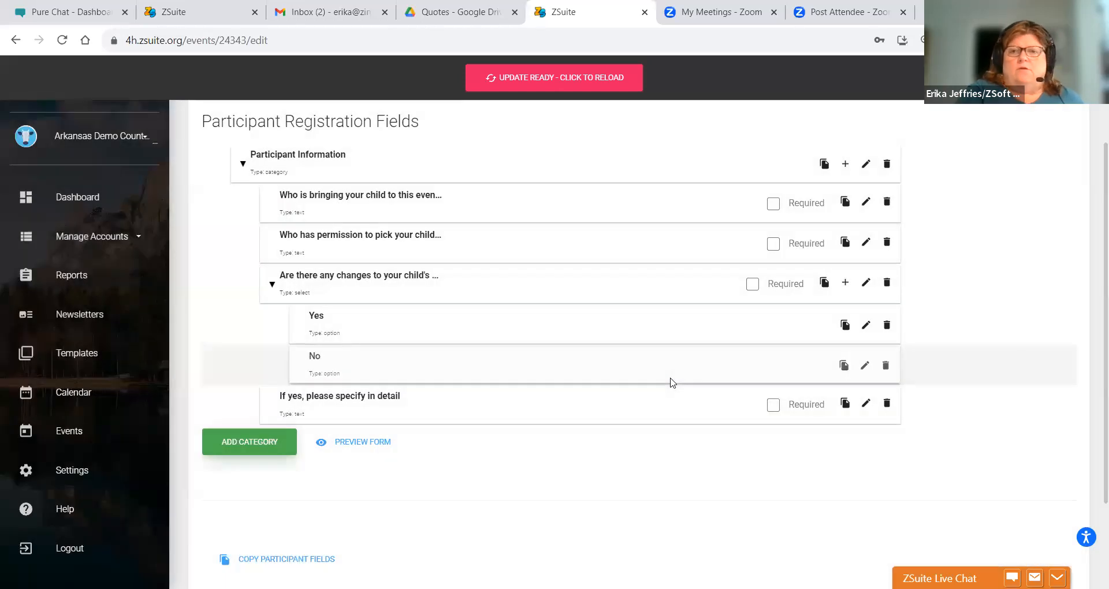
scroll(1094, 263, up, 2)
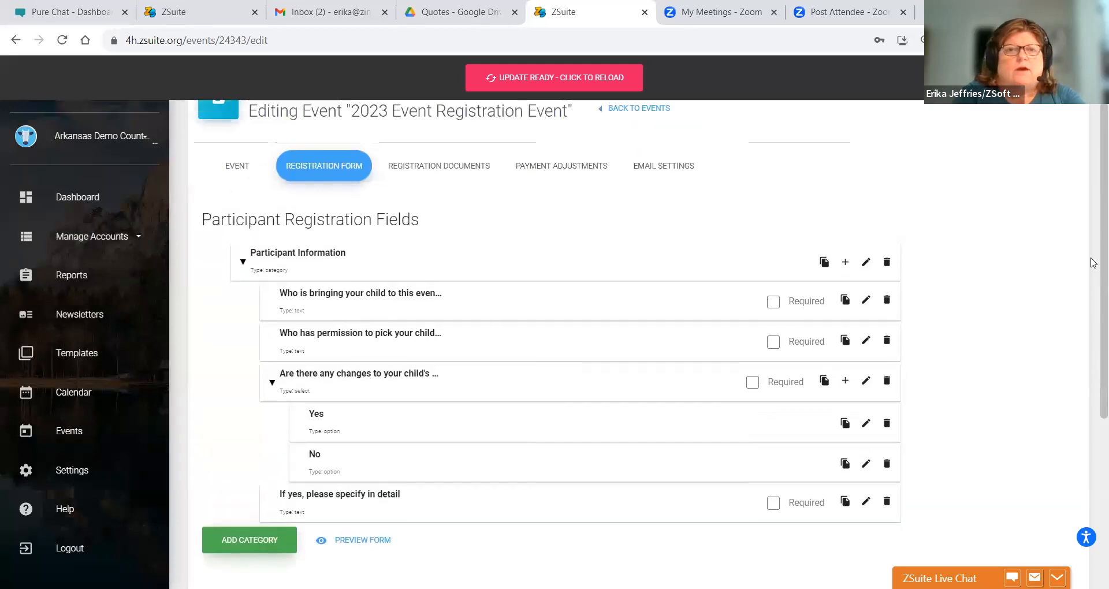
scroll(1093, 263, up, 1)
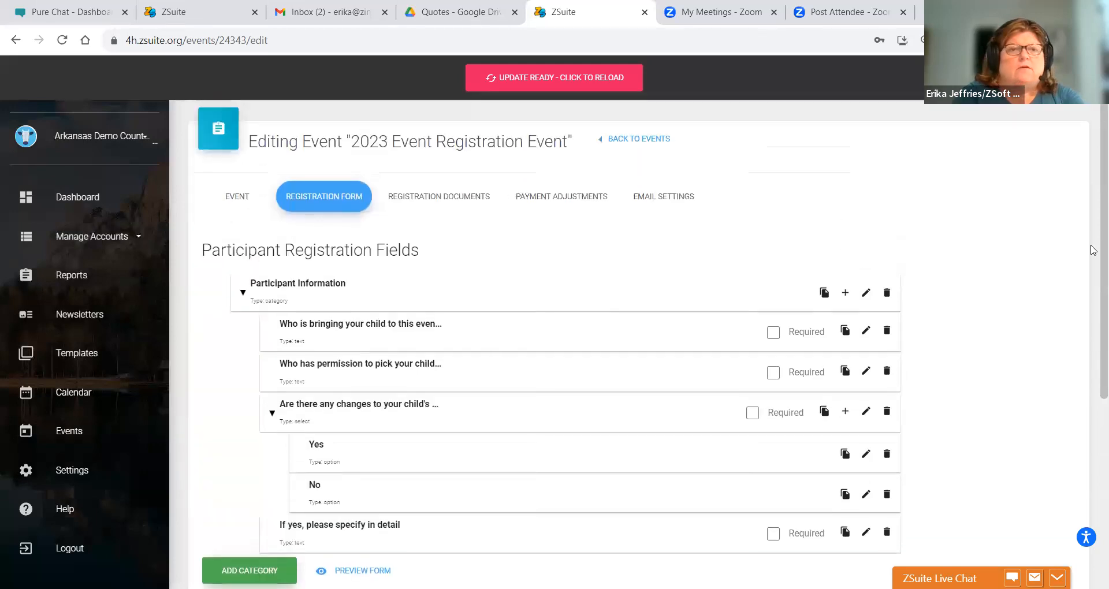
click(218, 195)
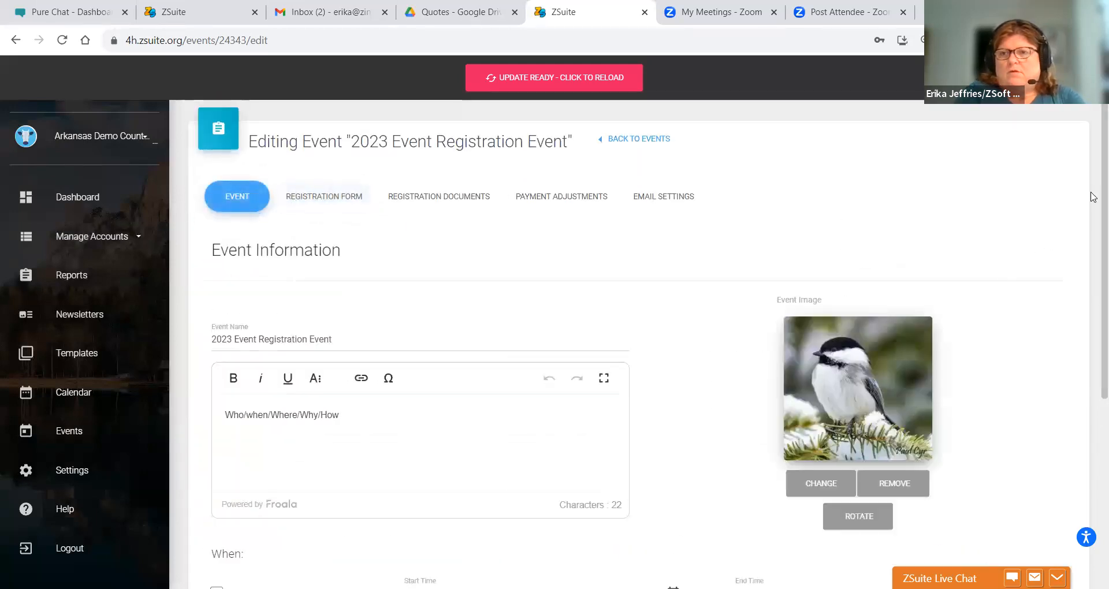
scroll(1093, 358, down, 9)
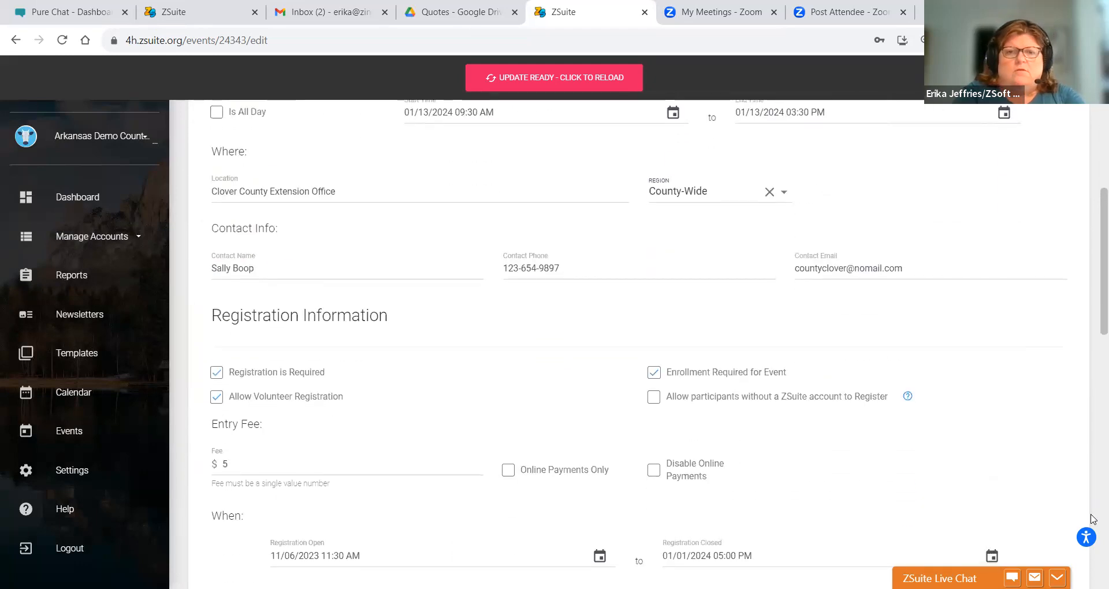
scroll(1094, 520, down, 1)
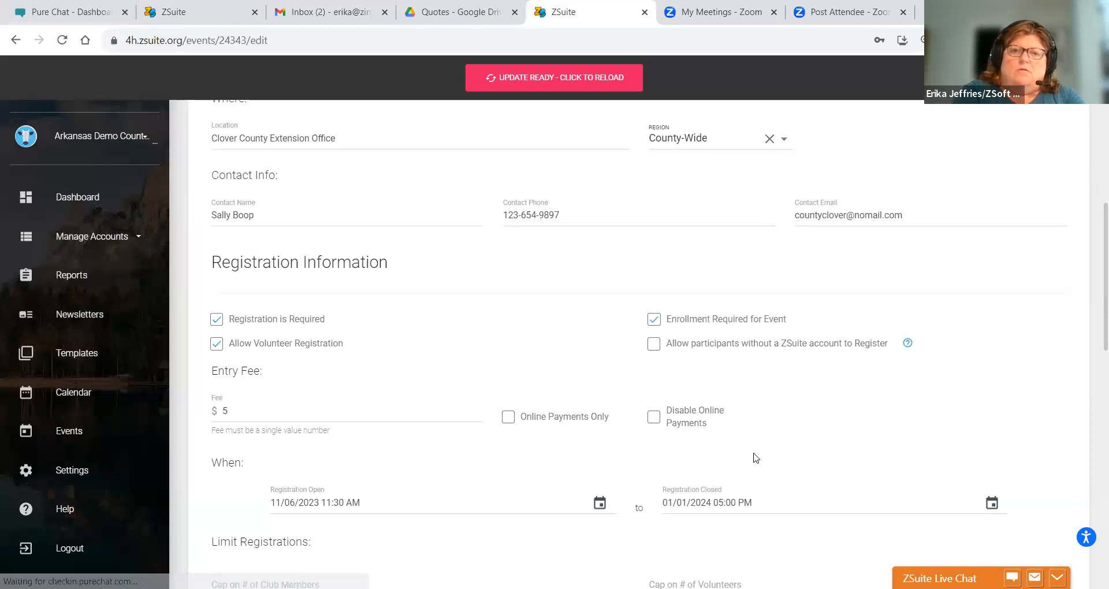
click(653, 344)
scroll(1093, 284, down, 15)
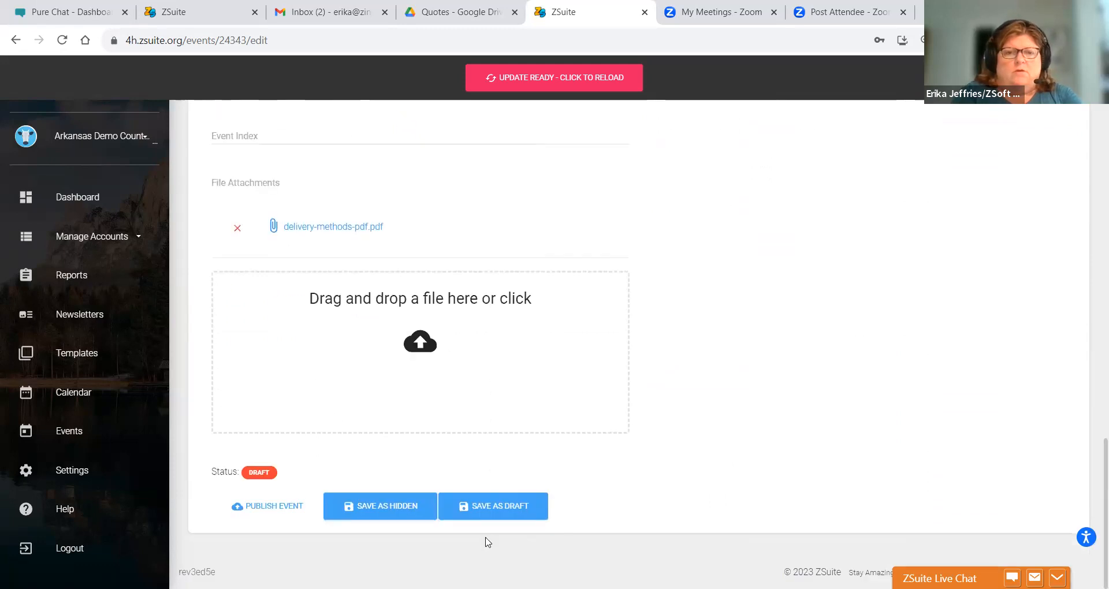
click(492, 508)
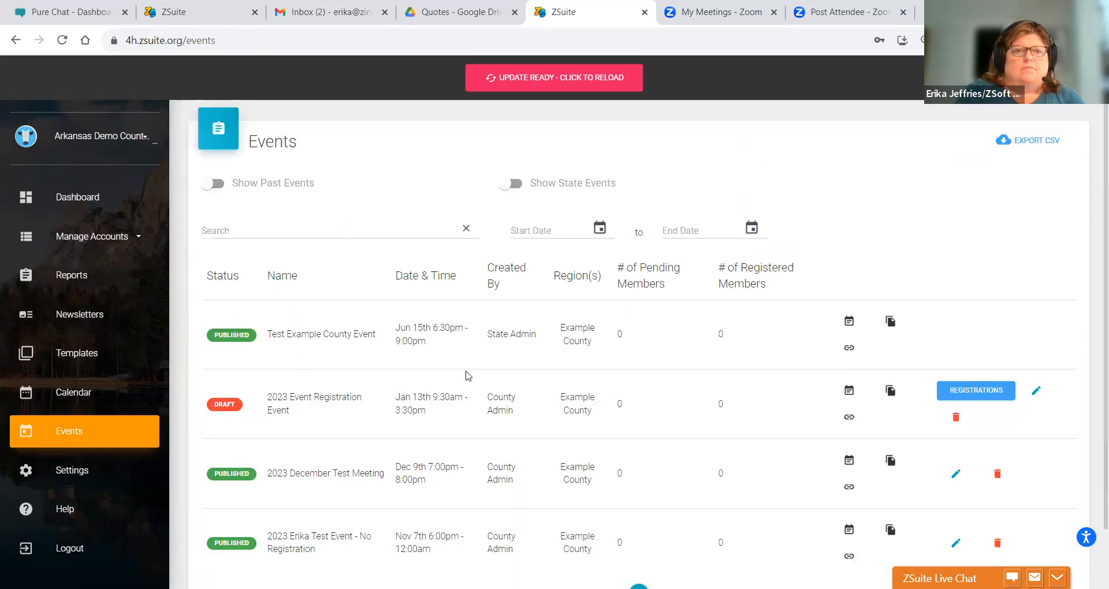
- Reopen the draft event on its Registration Form tab
click(1036, 391)
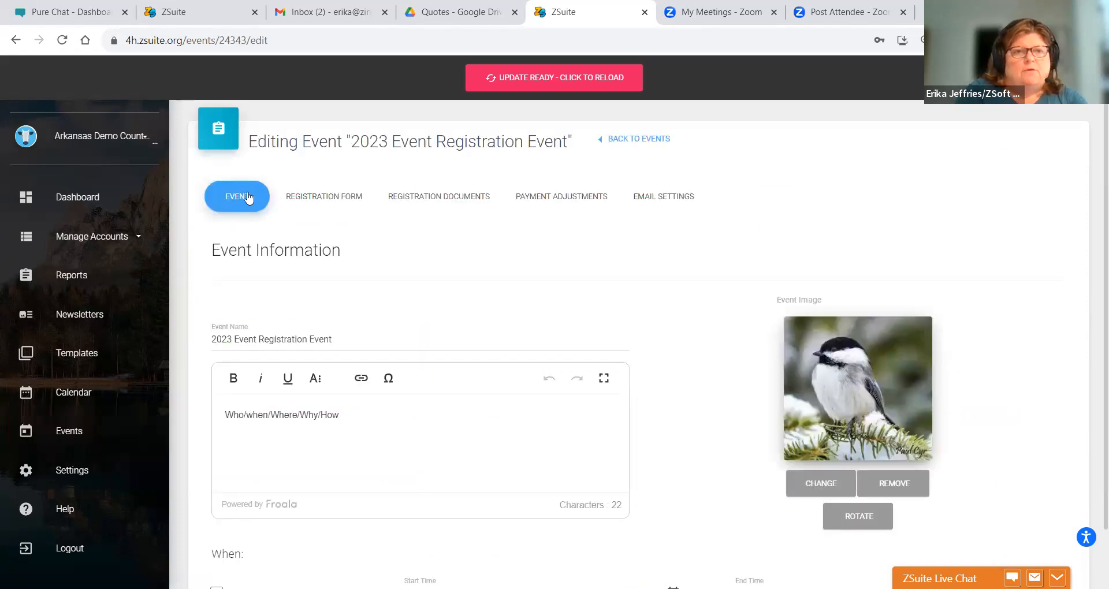
click(315, 201)
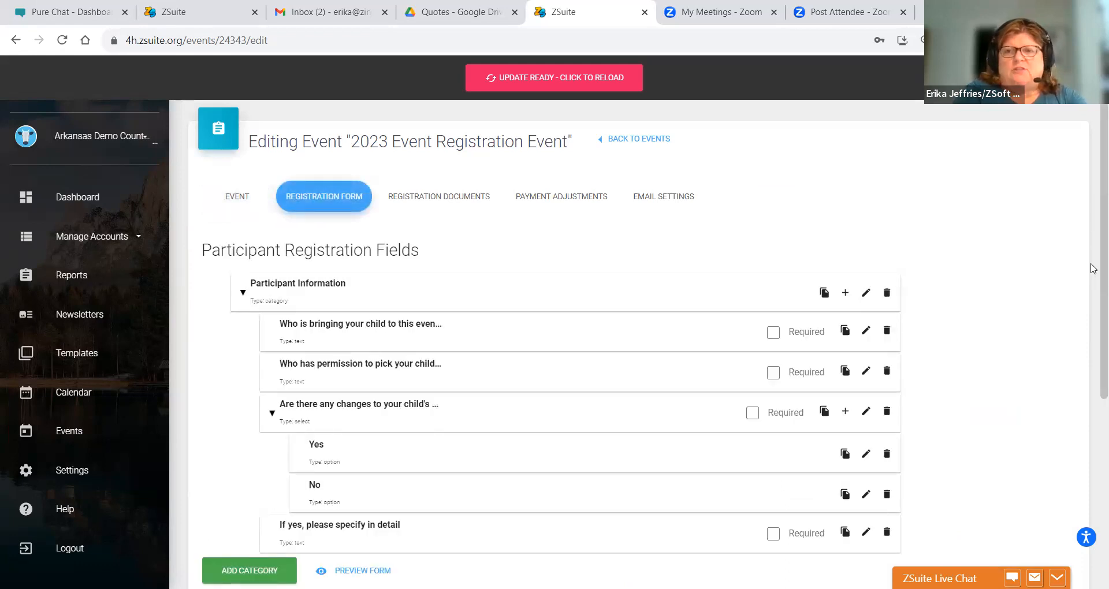
scroll(1094, 272, down, 4)
- Create the Single-Select field 'Is your child in 4-H?' under Participant Information
scroll(1094, 300, up, 2)
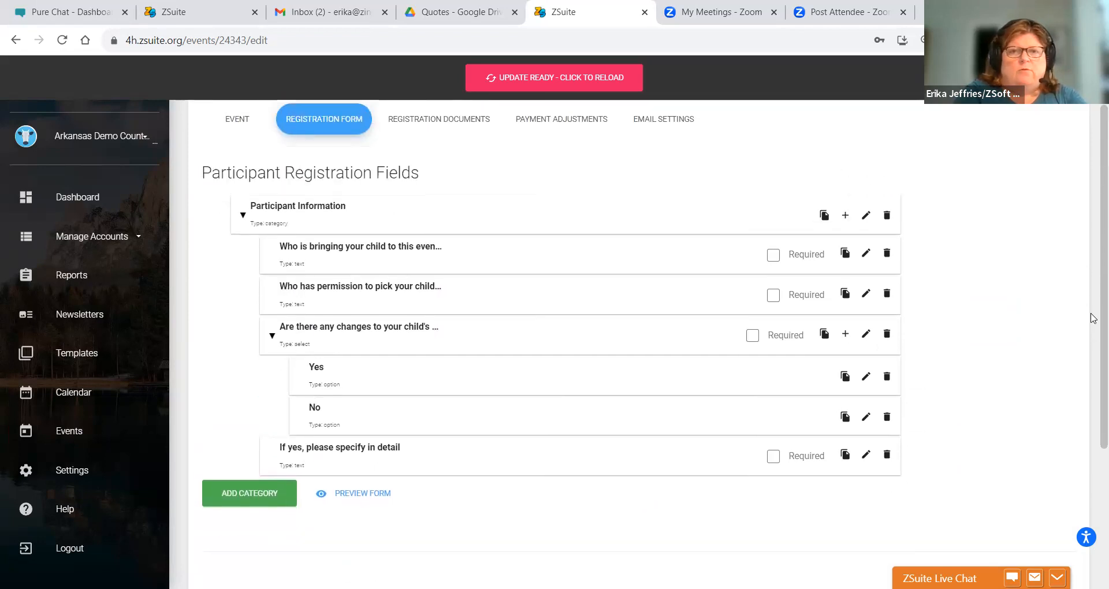
click(841, 217)
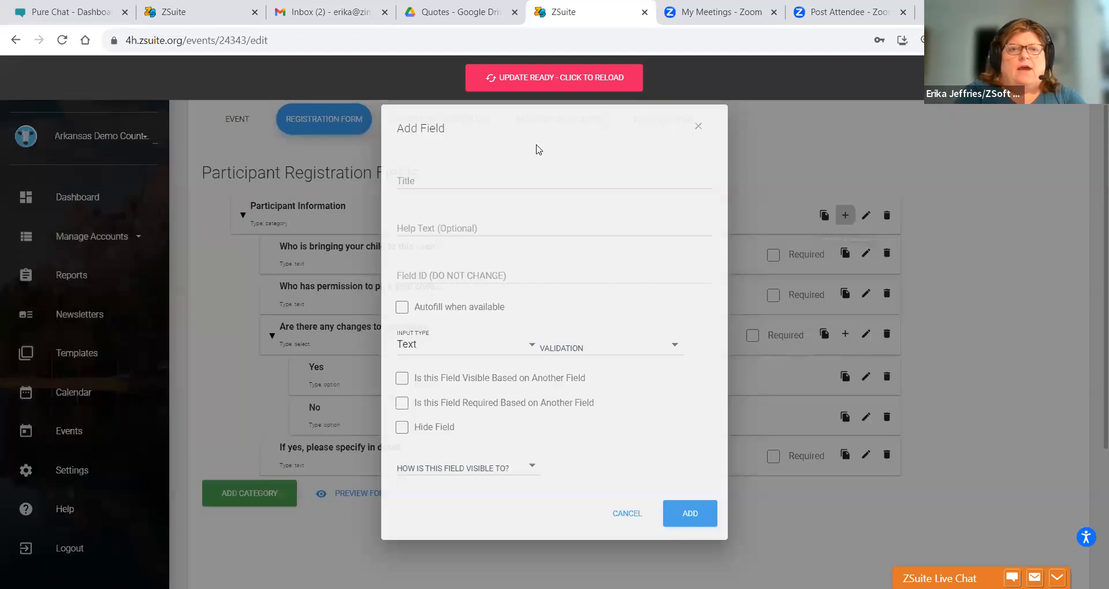
click(510, 179)
text(Is your child in 4-H?)
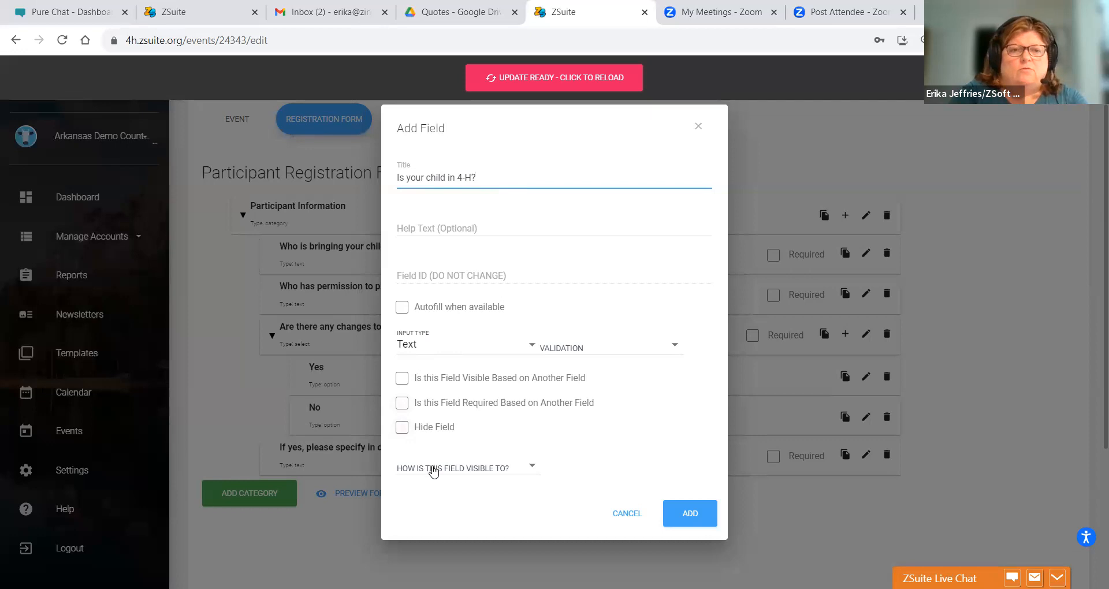
click(408, 350)
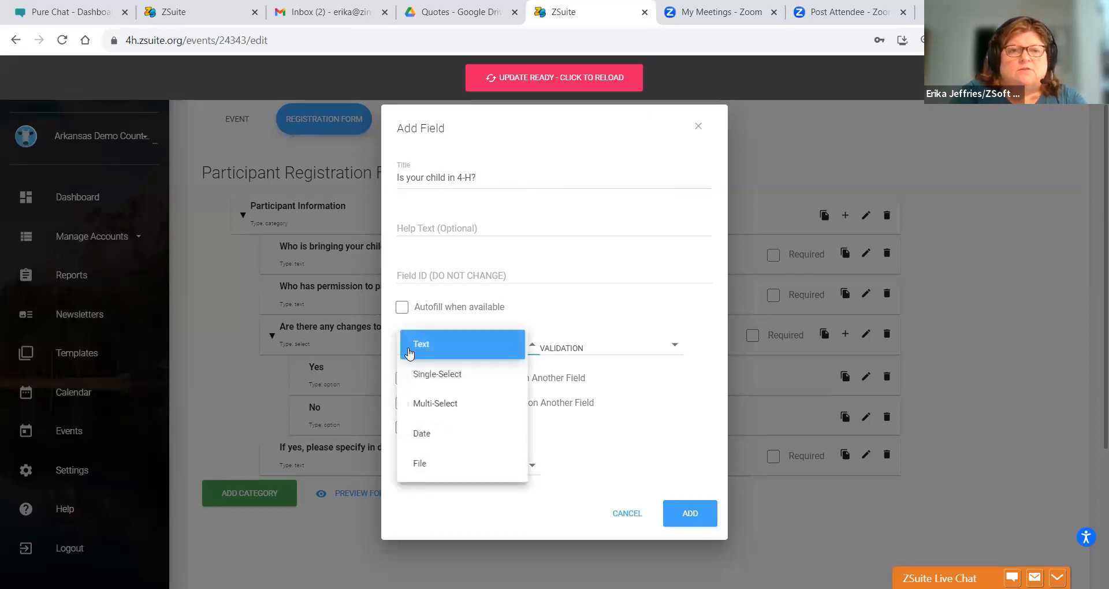
click(413, 373)
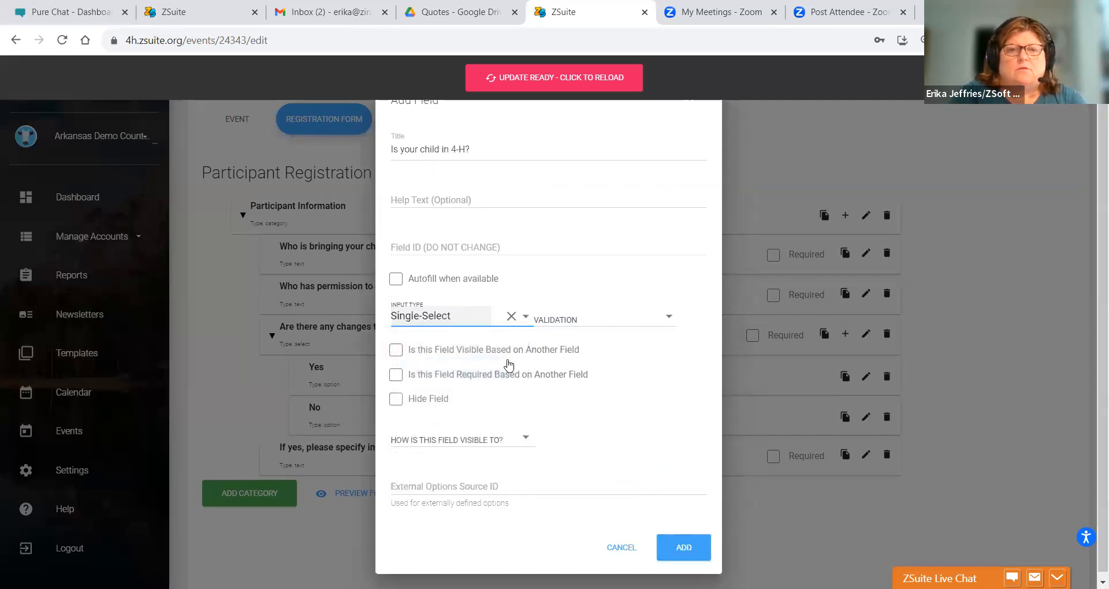
click(439, 441)
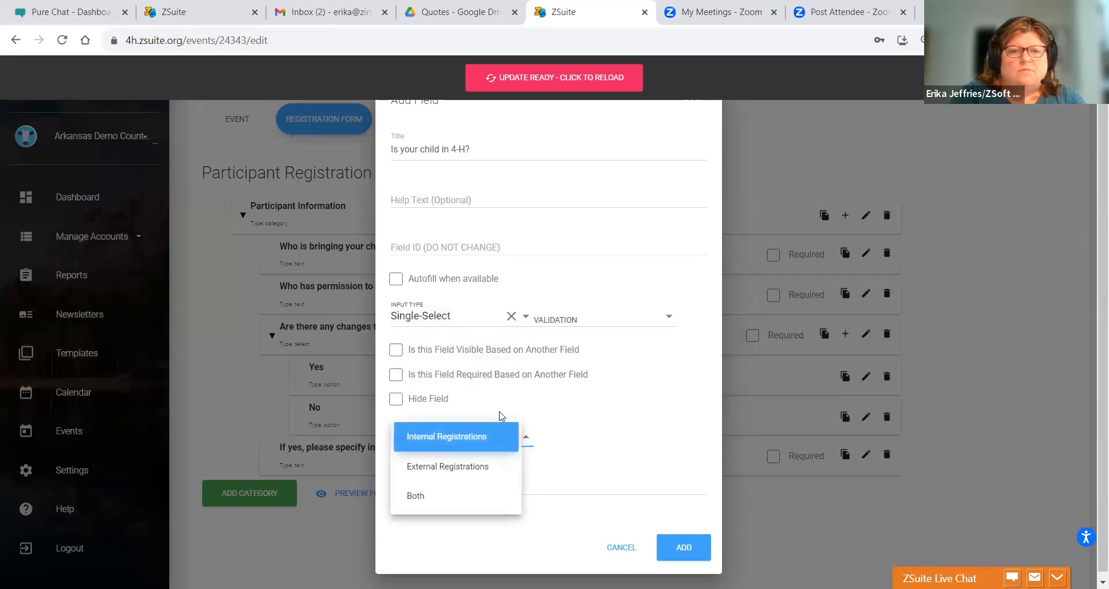
click(594, 400)
click(670, 548)
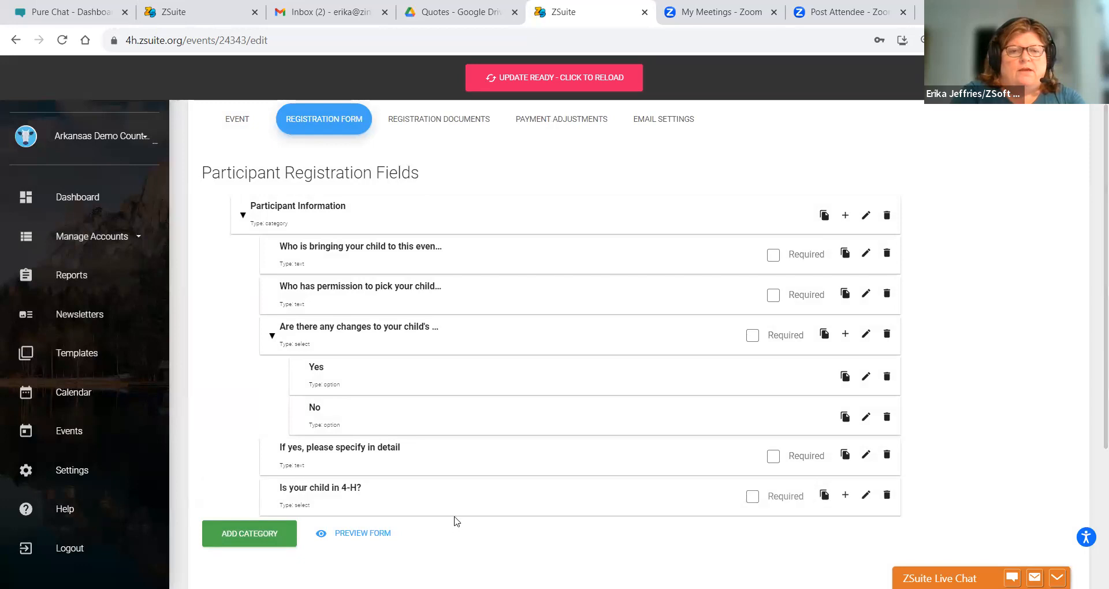
- Move 'Is your child in 4-H?' to the top; make it and the who-is-bringing question required
drag(455, 516, 450, 272)
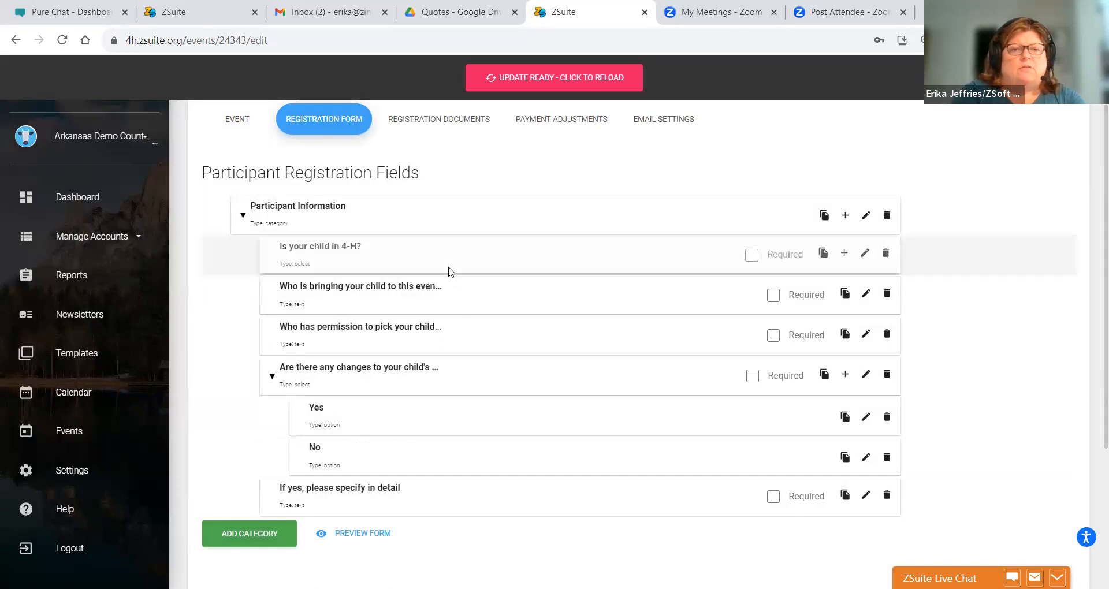
click(751, 256)
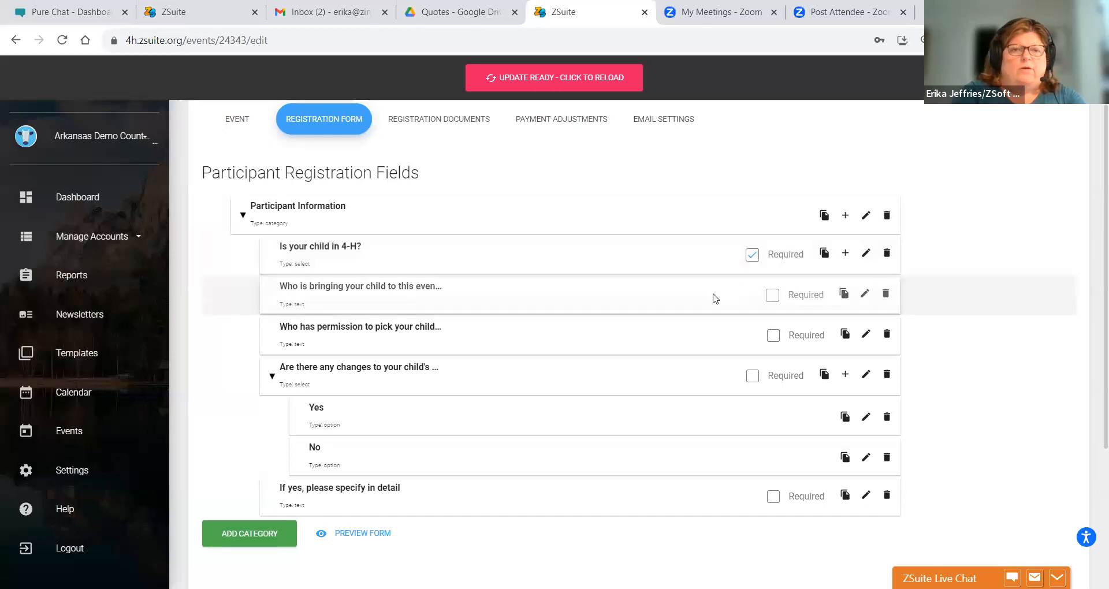
click(774, 297)
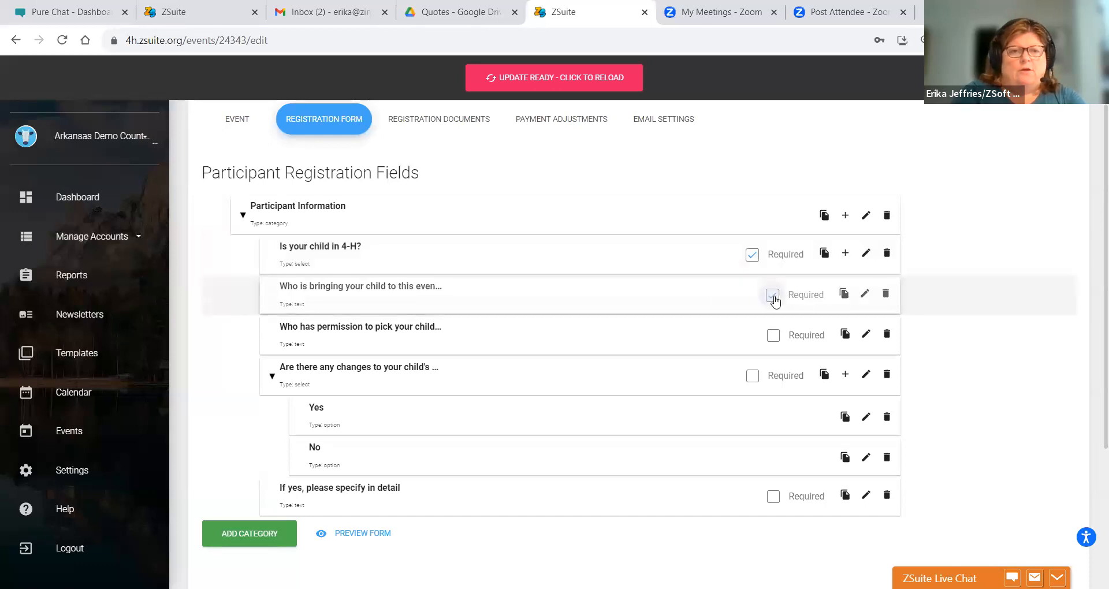
- Give the 4-H question the answer options Yes and No
click(844, 254)
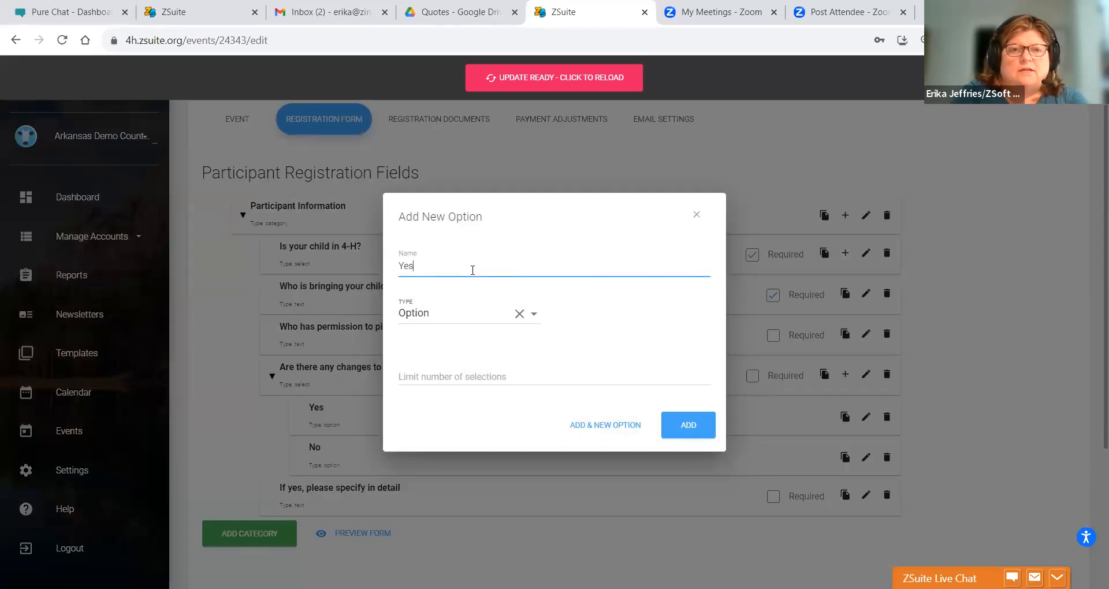
click(676, 427)
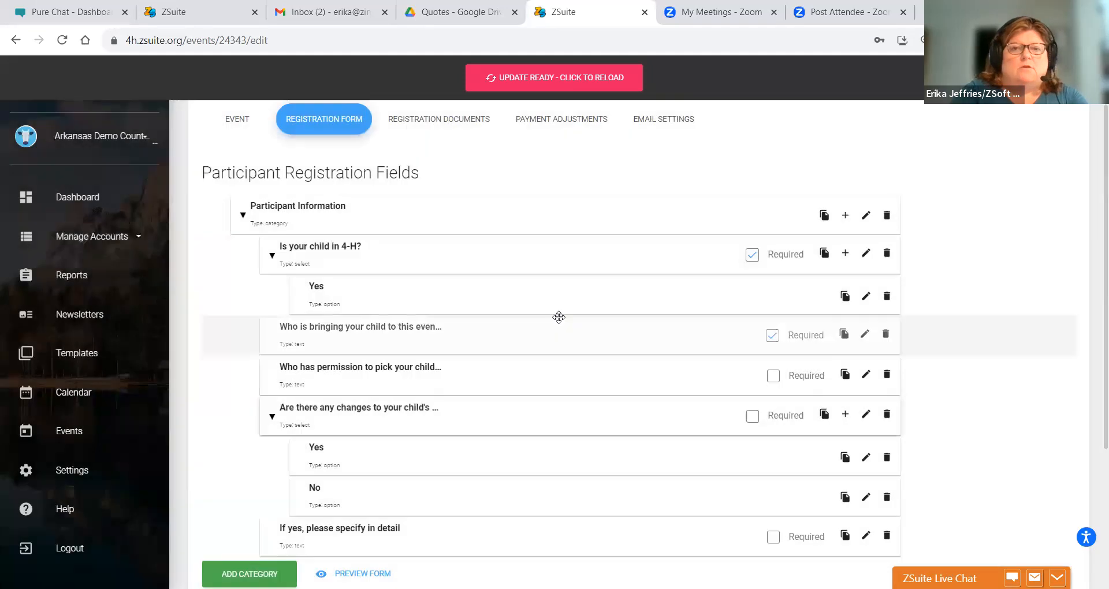
click(844, 253)
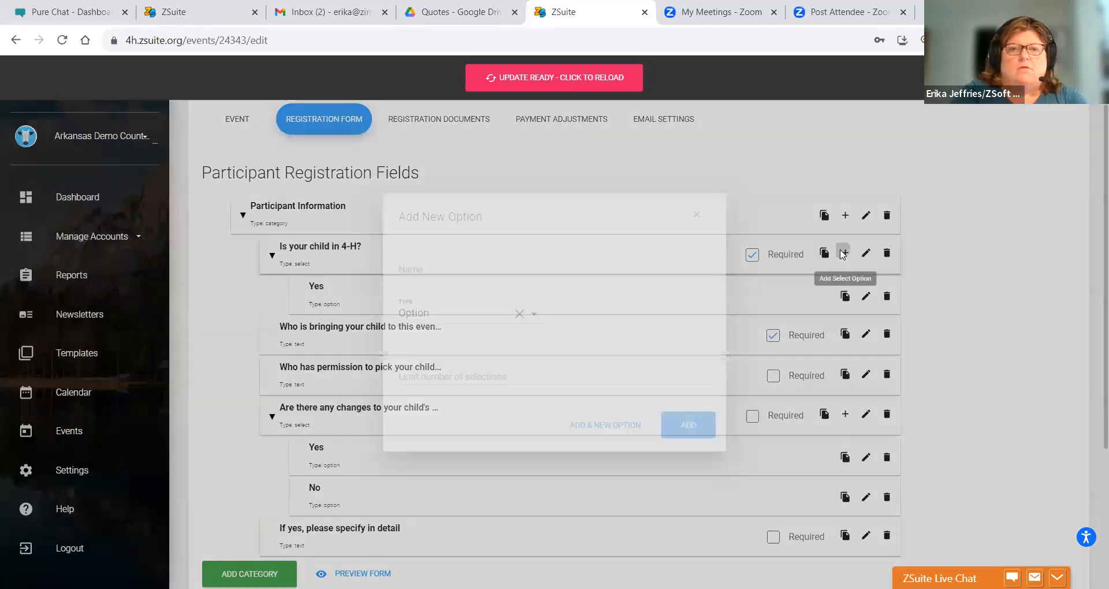
click(435, 261)
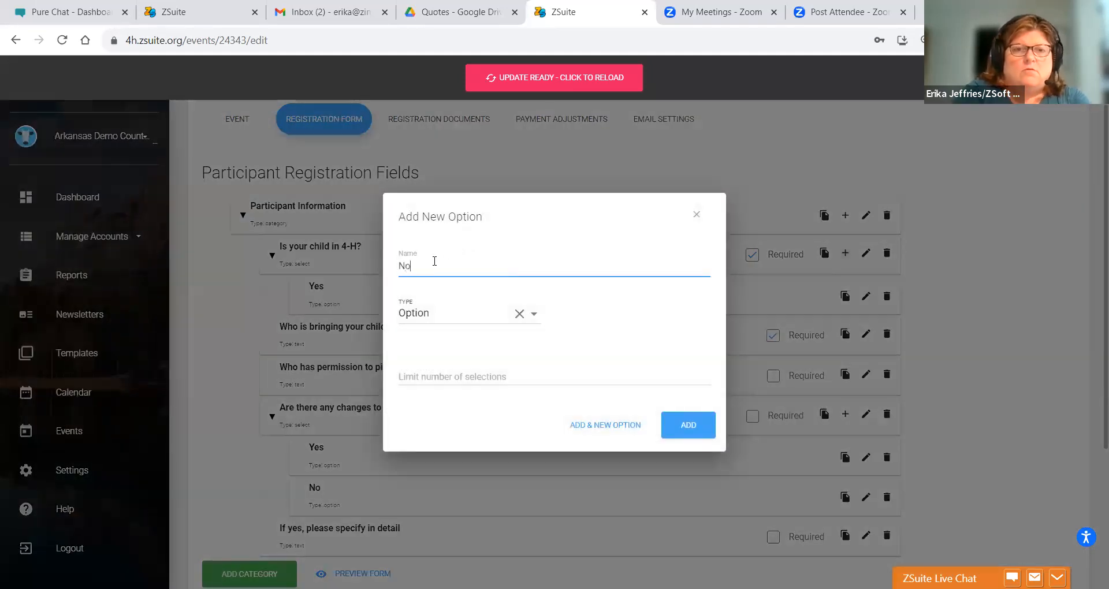
click(701, 432)
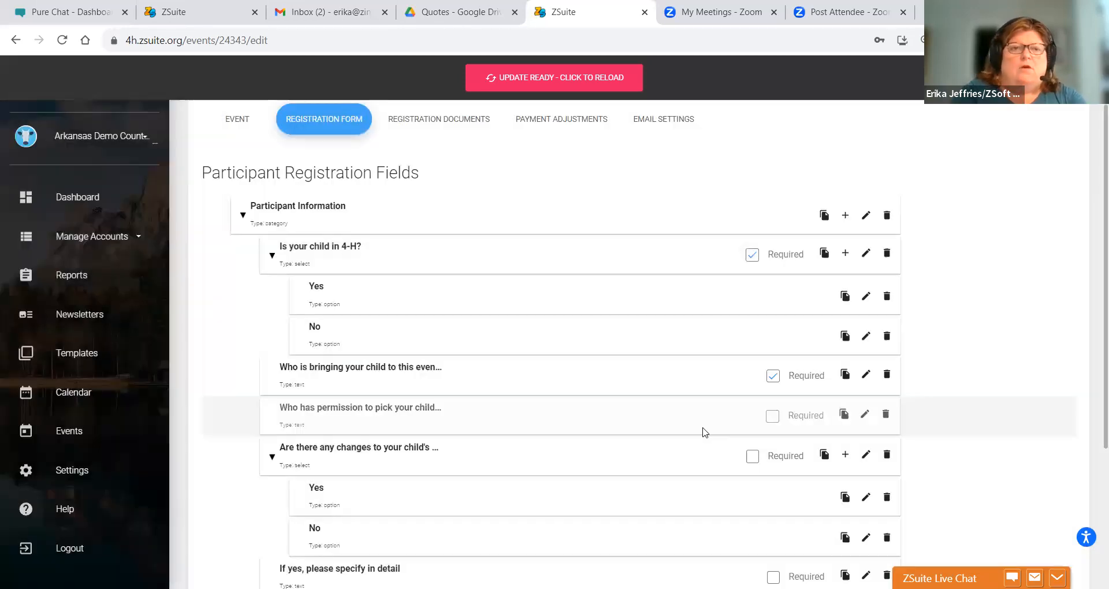
click(843, 216)
click(485, 184)
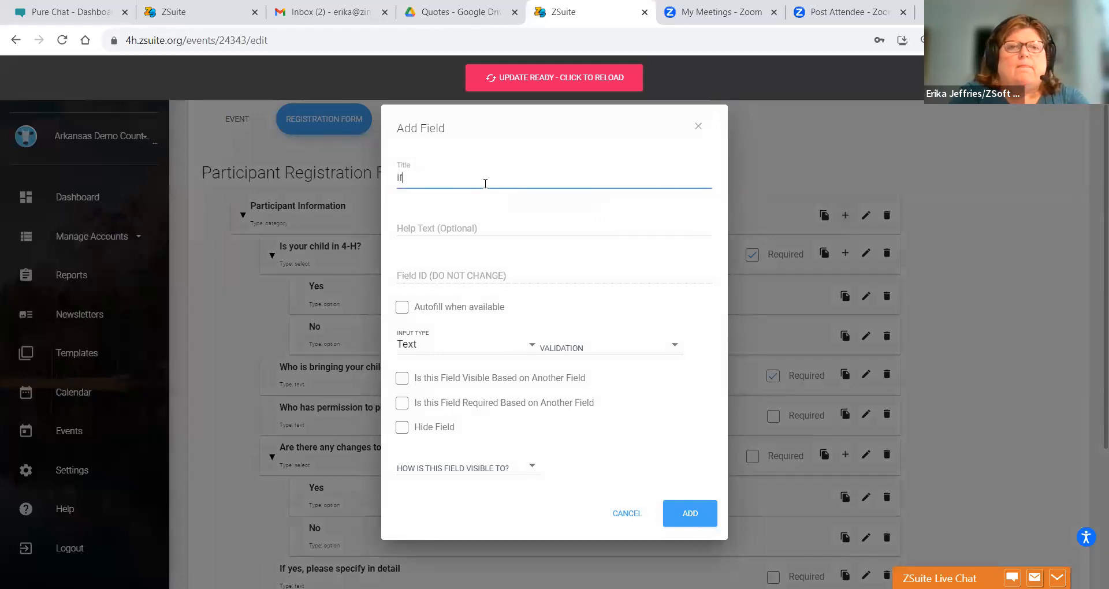
text(If no, please provide the)
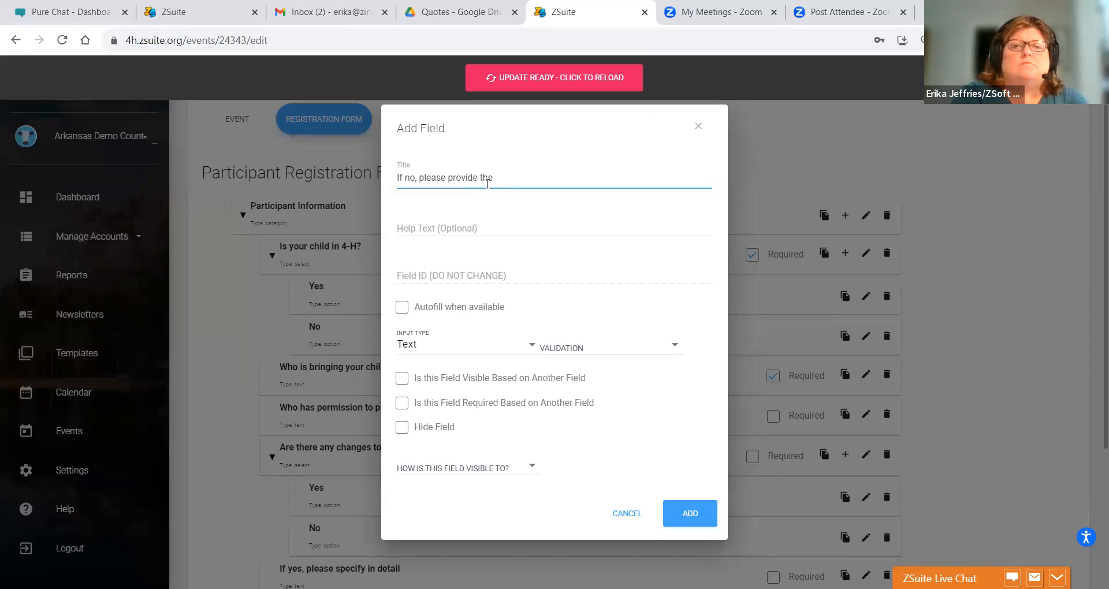
key(BackSpace)
key(BackSpace)
key(BackSpace)
key(BackSpace)
key(BackSpace)
key(BackSpace)
key(BackSpace)
key(BackSpace)
key(BackSpace)
key(BackSpace)
key(BackSpace)
key(BackSpace)
key(BackSpace)
key(BackSpace)
key(BackSpace)
key(BackSpace)
key(BackSpace)
key(BackSpace)
key(BackSpace)
key(BackSpace)
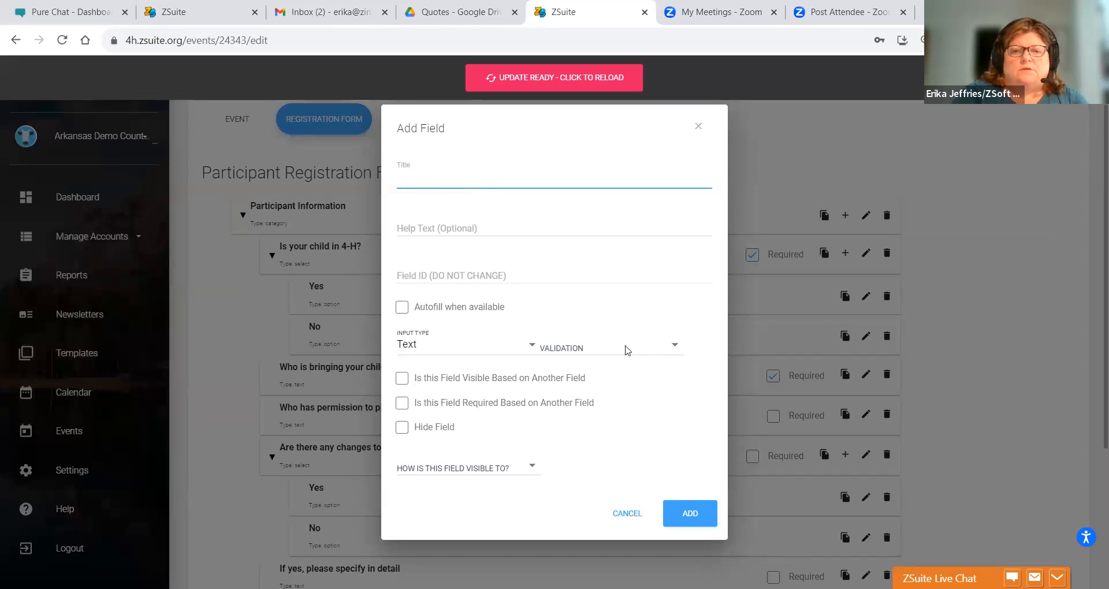
click(624, 514)
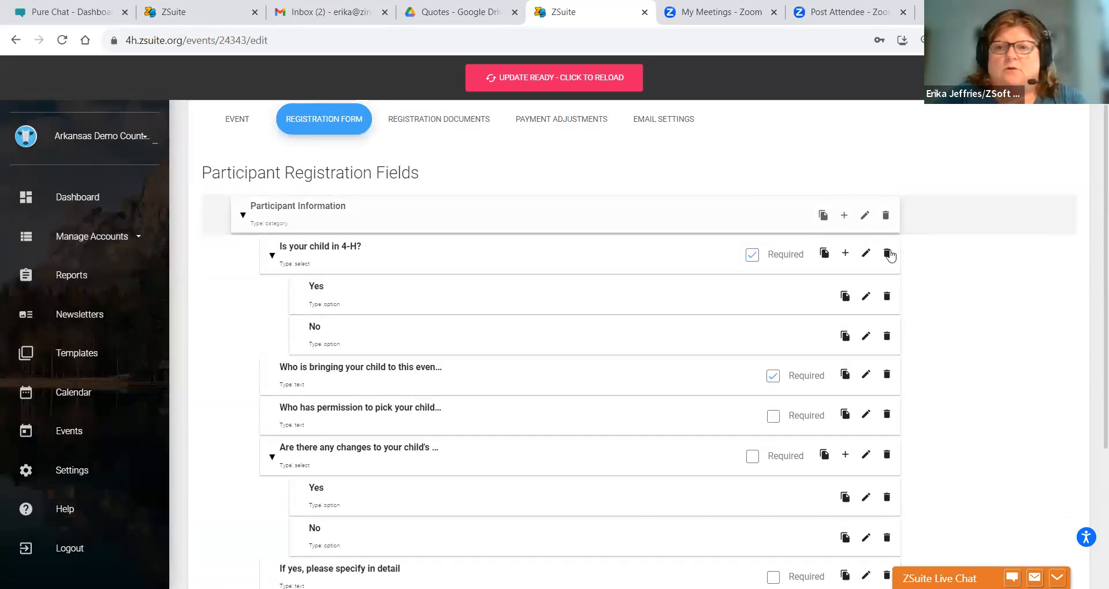
- Abandon a new 'Ex' category and start a new Participant Information field instead
scroll(1094, 261, down, 3)
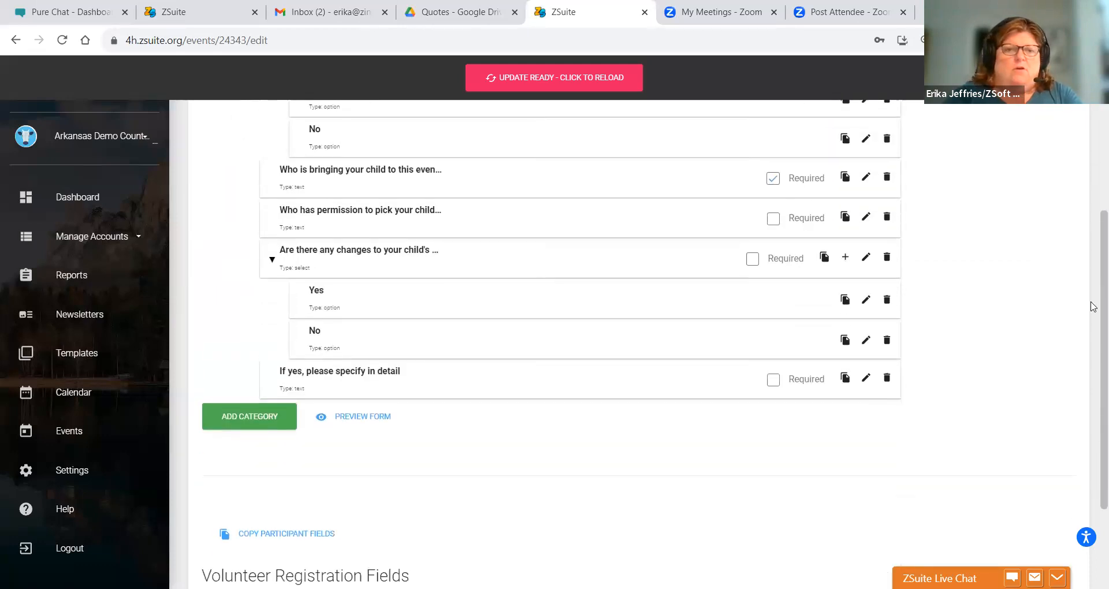
click(213, 419)
click(393, 321)
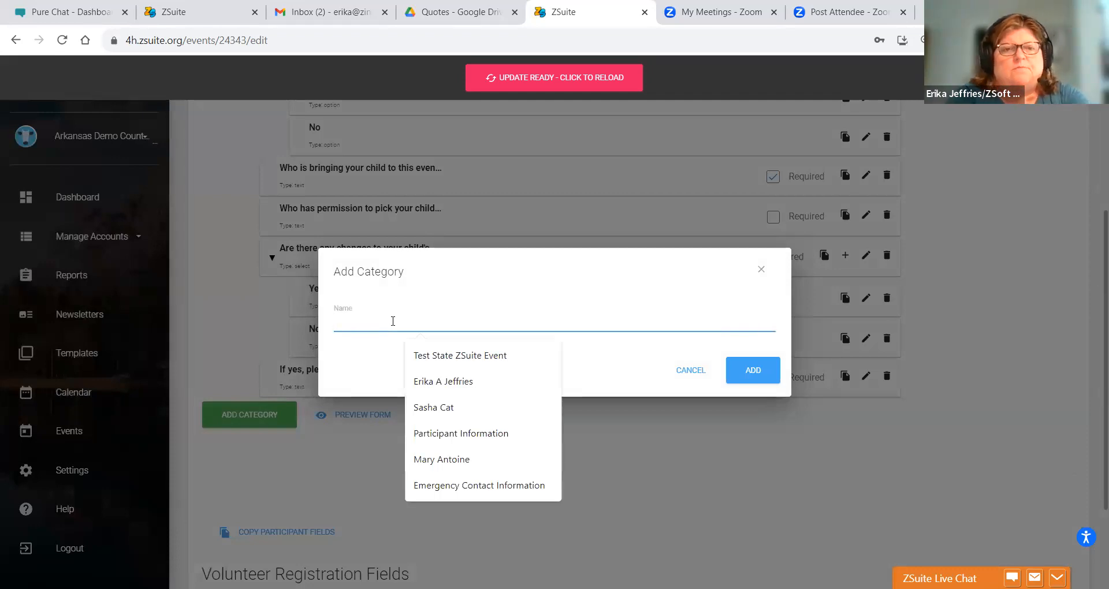
text(Ex)
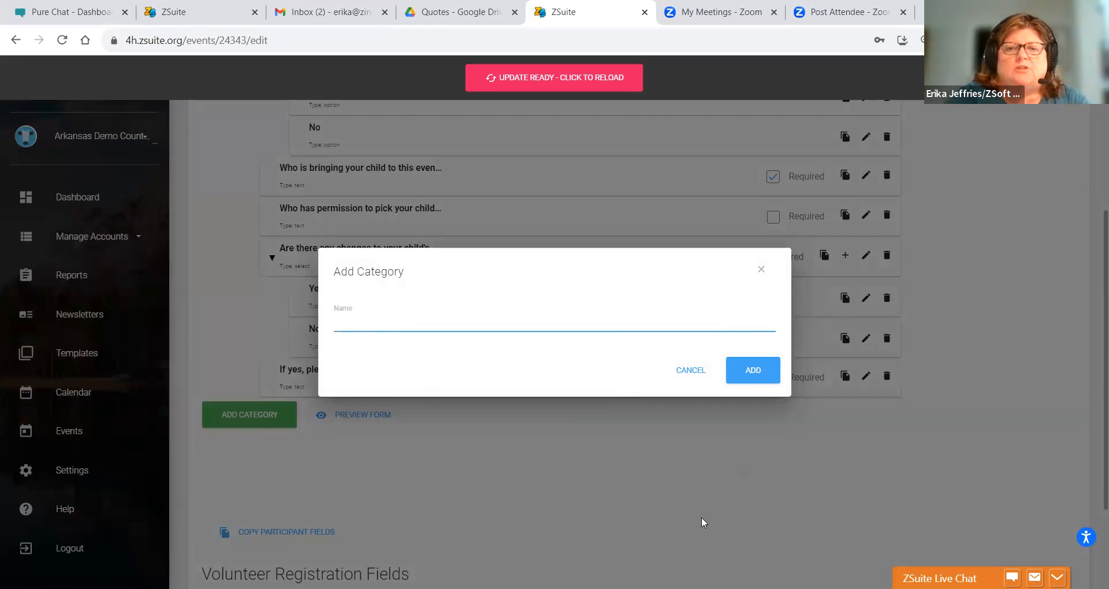
click(685, 382)
drag(1103, 385, 1103, 249)
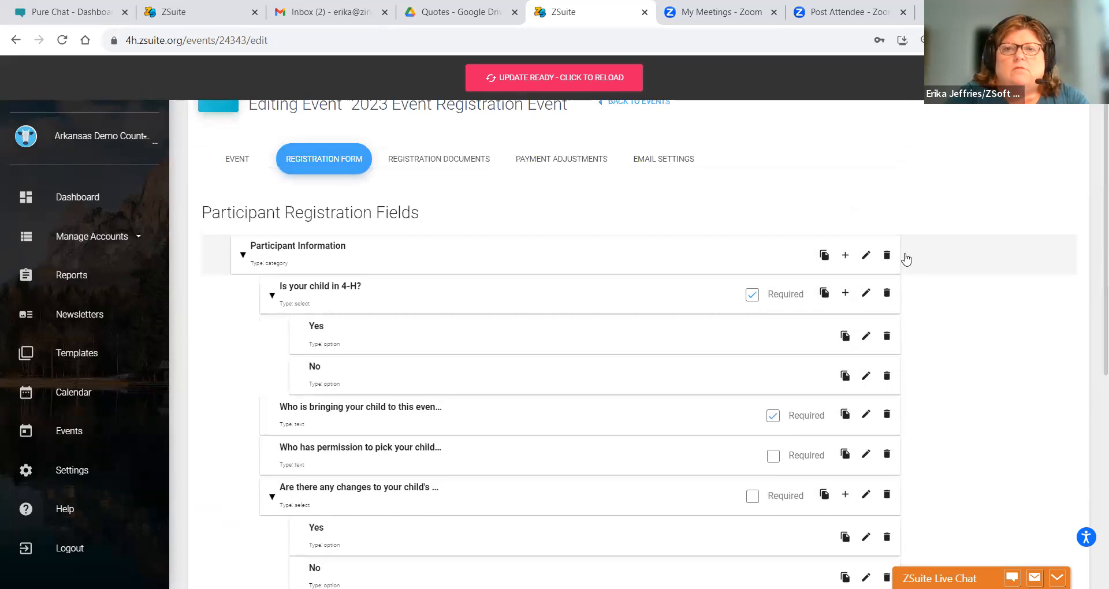
click(845, 255)
- Title the new field 'Child's Date of Birth'
click(418, 185)
text(Please provide the following )
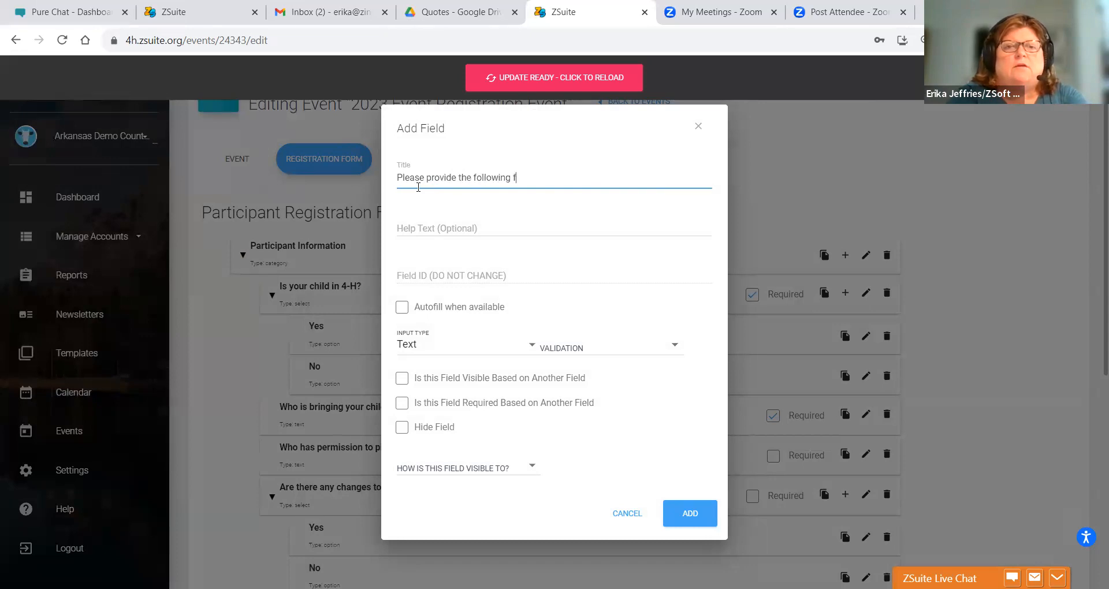
text(information for your child)
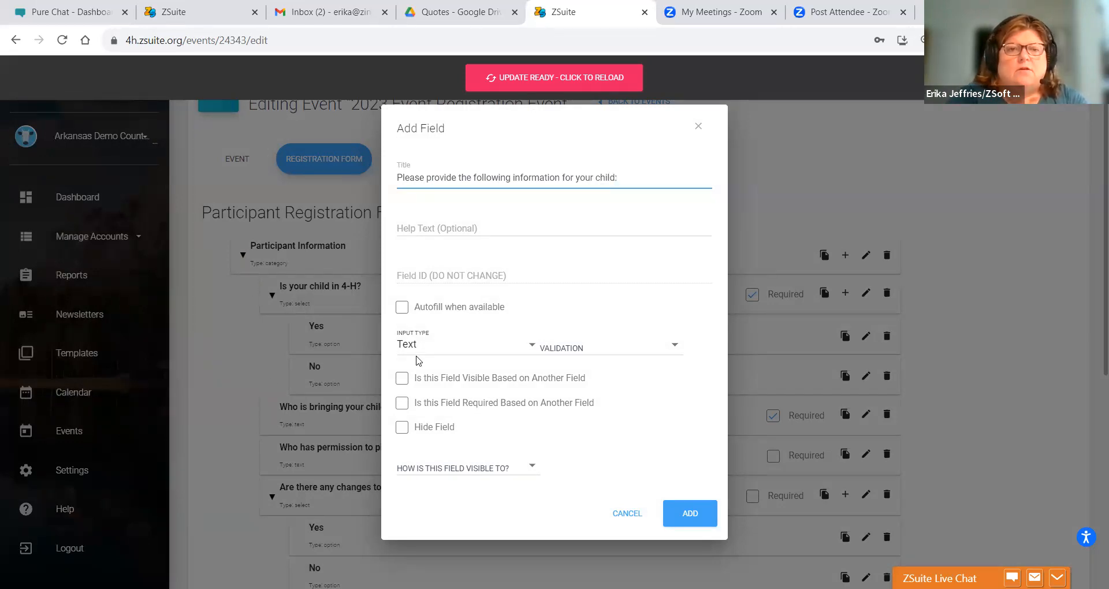
text(: Date)
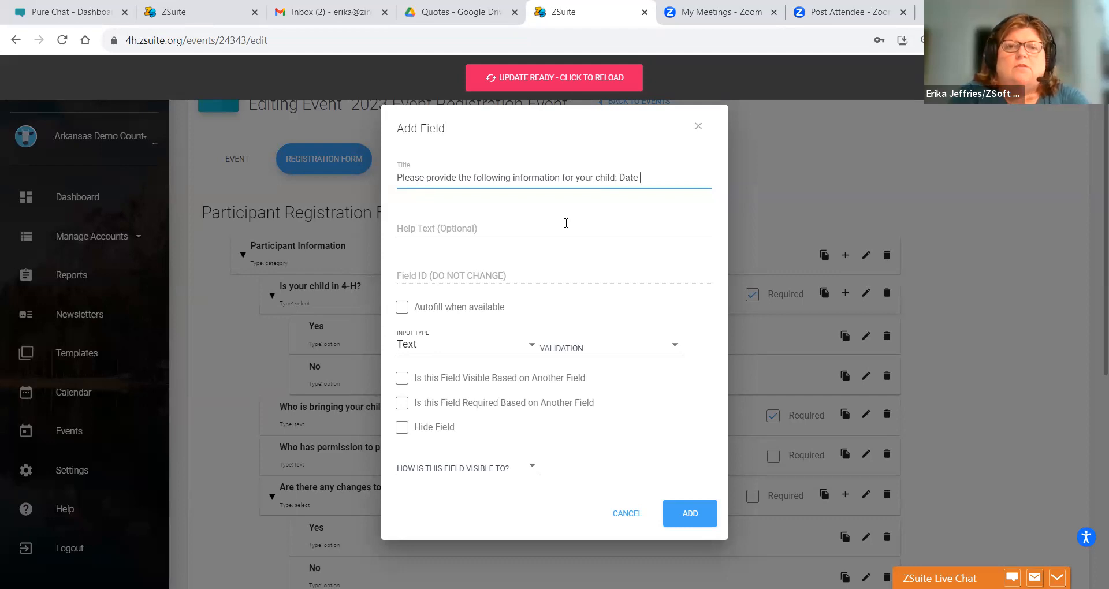
text( of birth,)
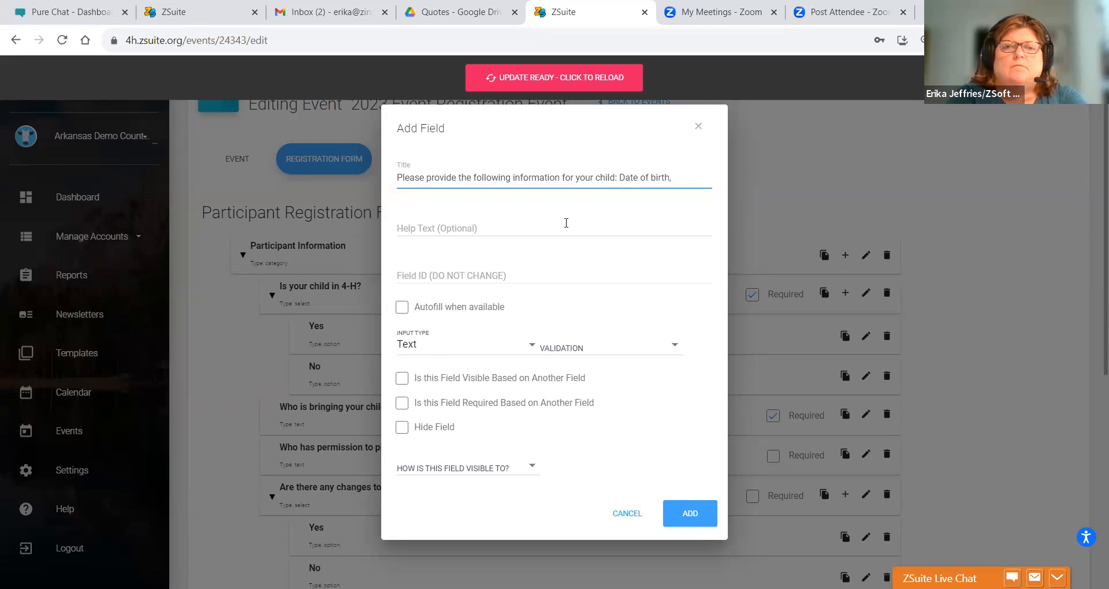
key(BackSpace)
key(BackSpace)
key(BackSpace)
key(BackSpace)
key(BackSpace)
key(BackSpace)
key(BackSpace)
key(BackSpace)
key(BackSpace)
key(BackSpace)
key(BackSpace)
key(BackSpace)
key(BackSpace)
key(BackSpace)
key(BackSpace)
key(BackSpace)
key(BackSpace)
key(BackSpace)
key(BackSpace)
key(BackSpace)
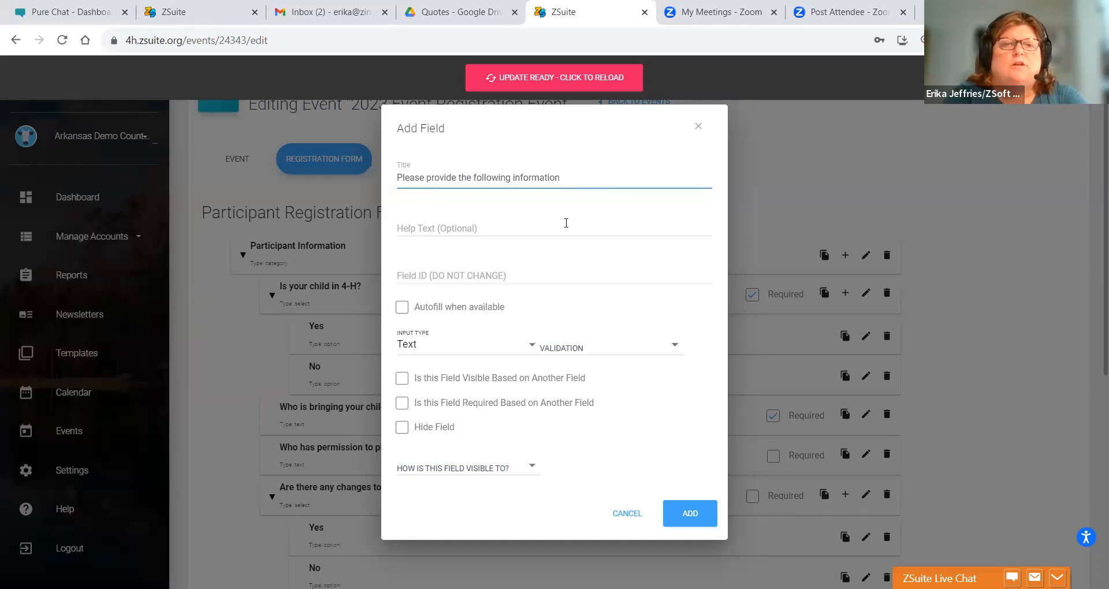
key(BackSpace)
key(BackSpace)
text(Child)
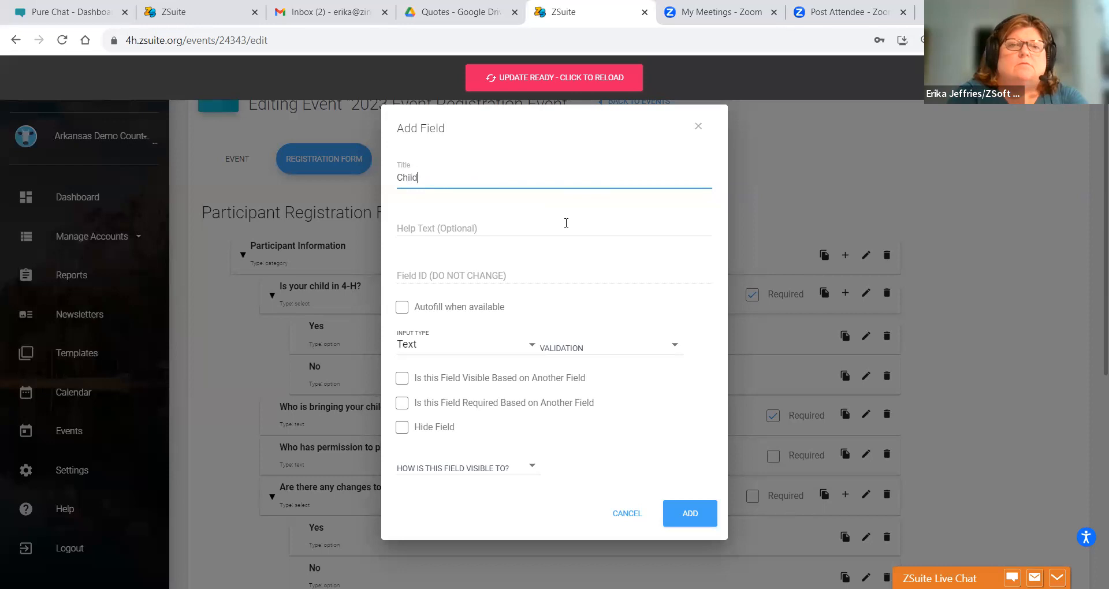
text('s Date of Birth)
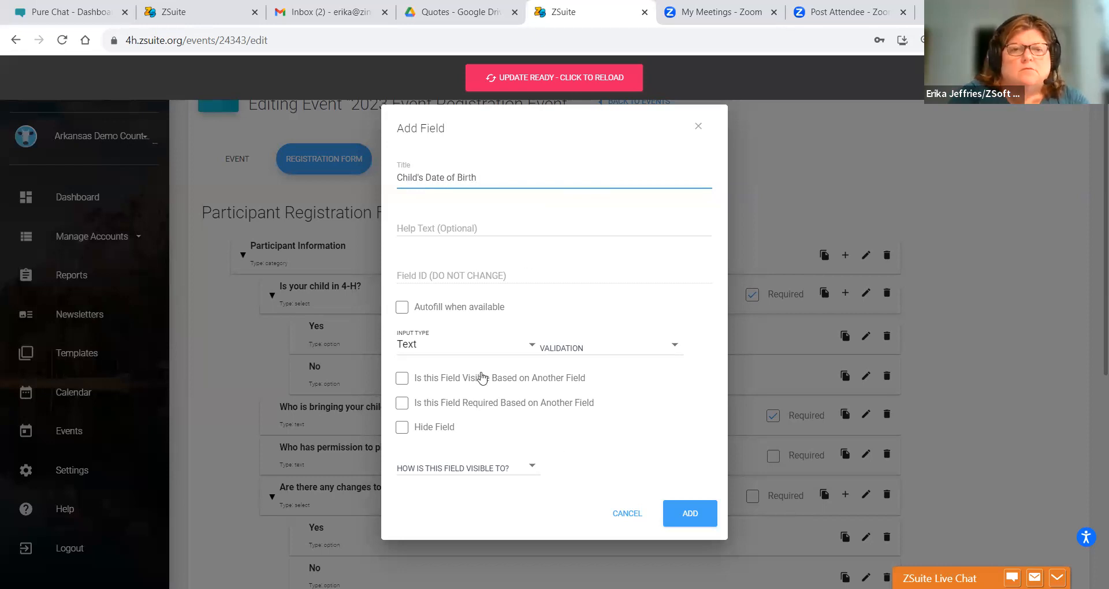
- Make the field a Date input visible to External Registrations and add it
click(461, 350)
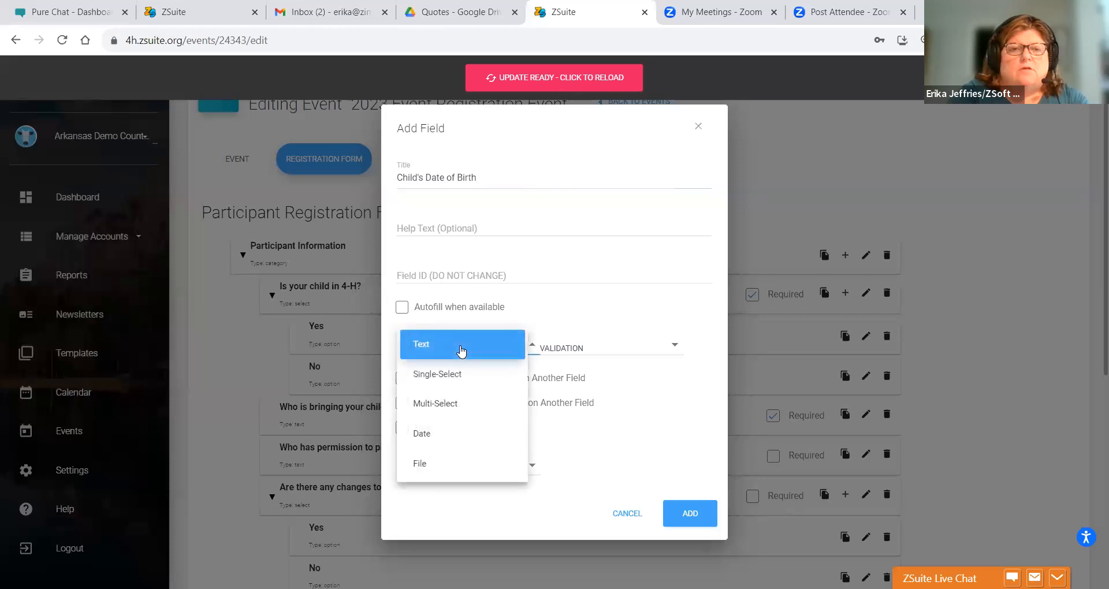
click(438, 436)
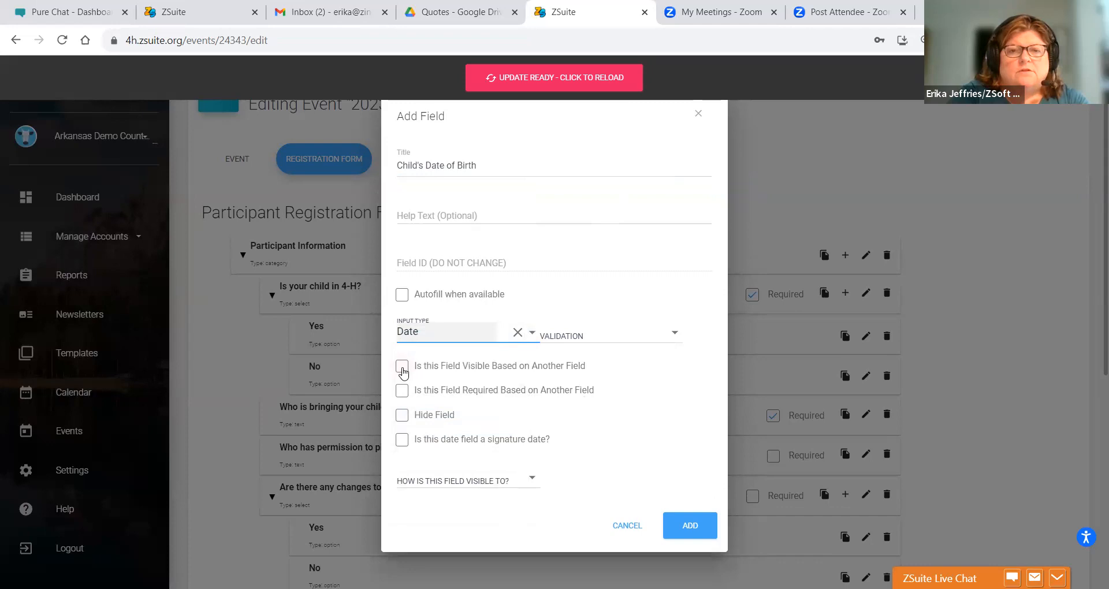
click(414, 483)
right_click(417, 506)
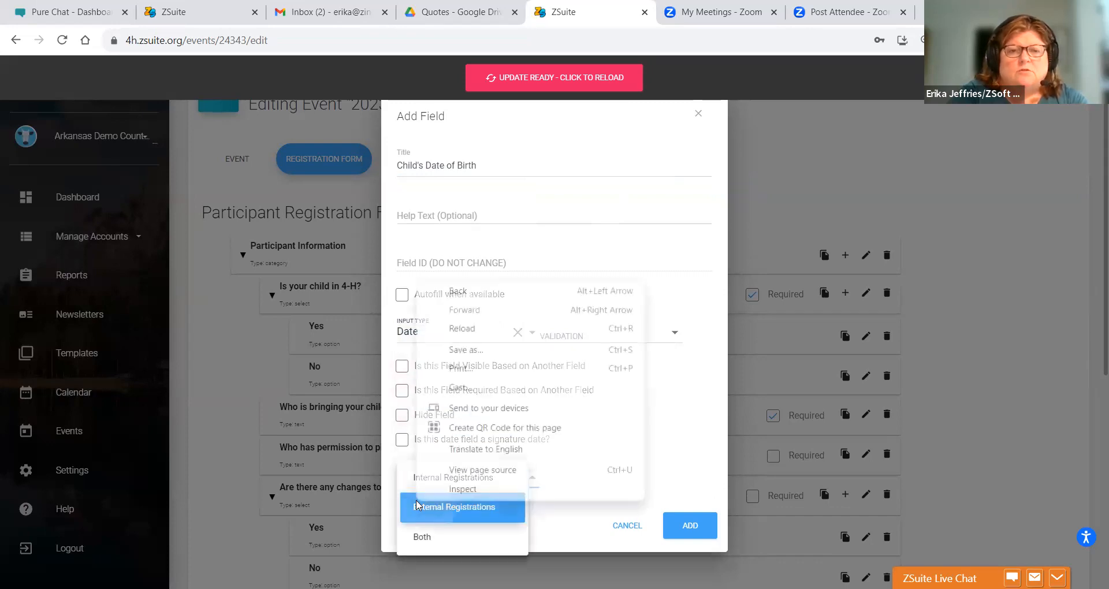
click(687, 523)
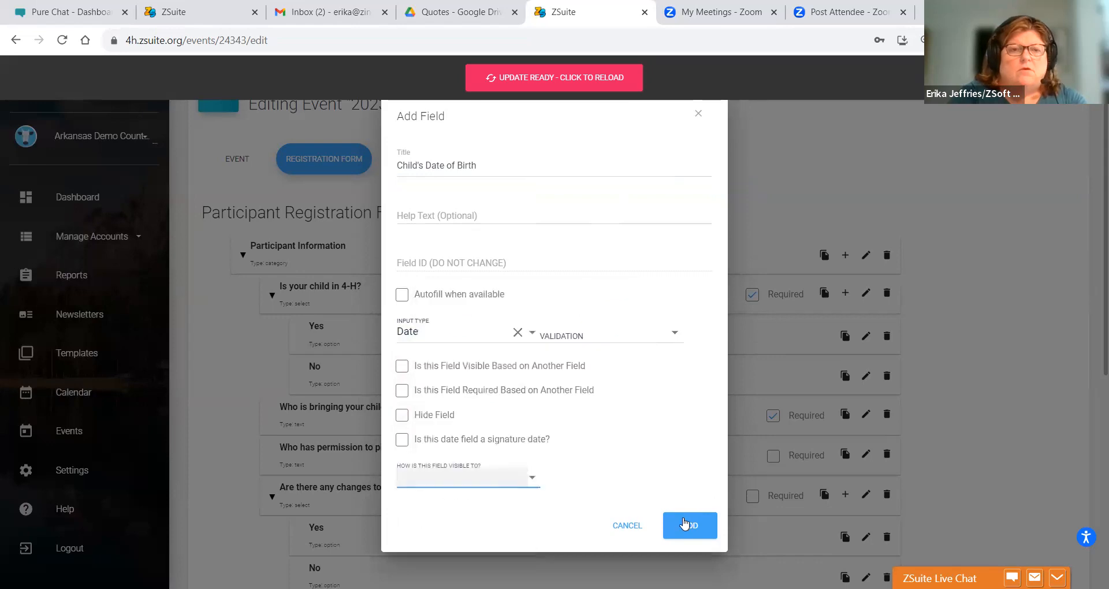
click(494, 478)
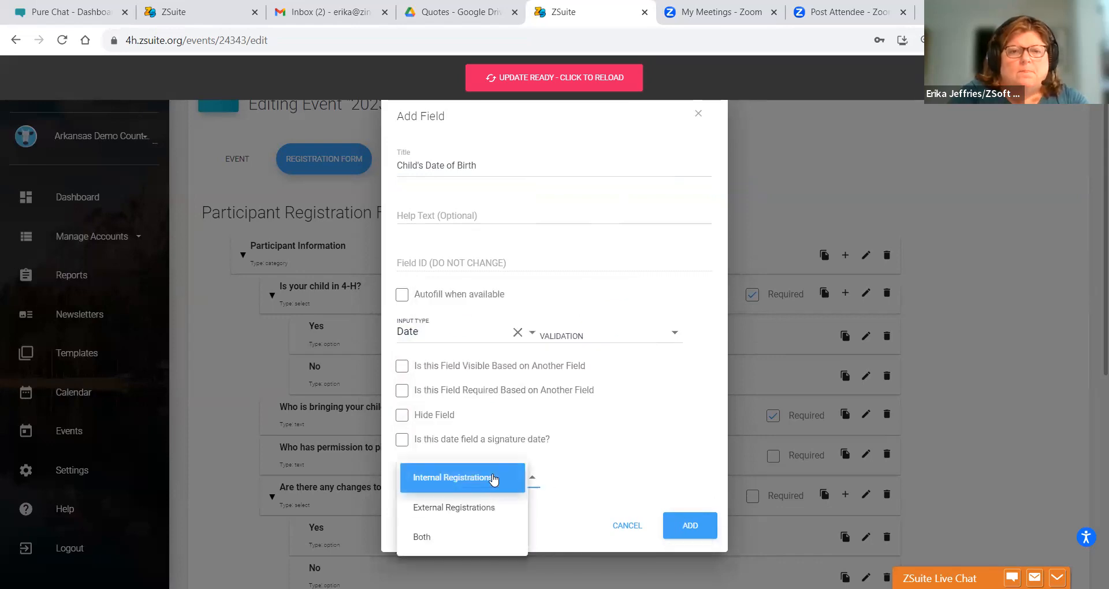
click(471, 517)
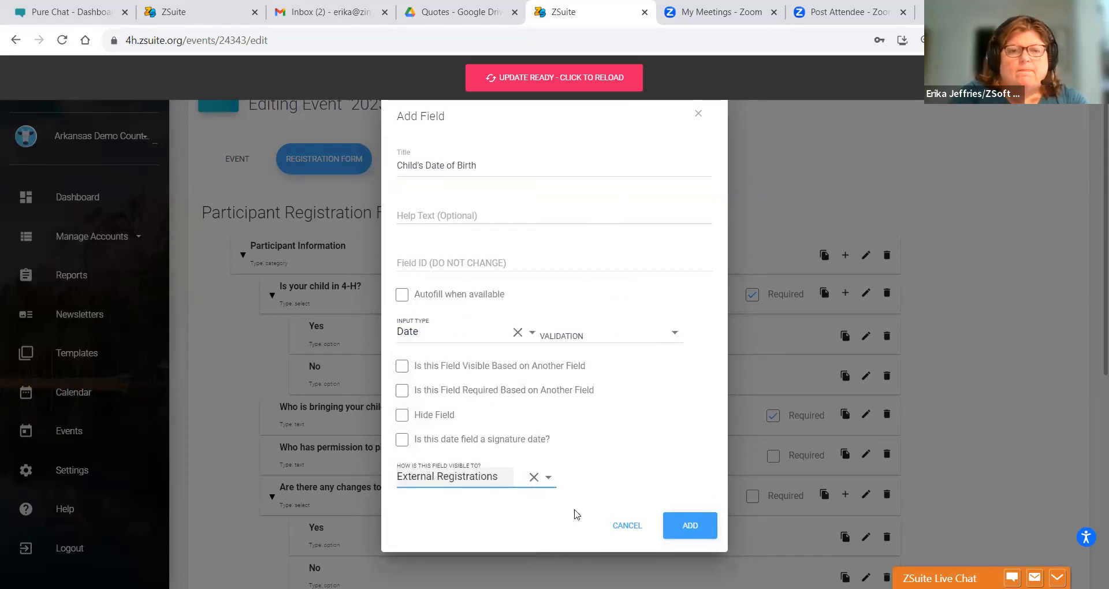
click(673, 537)
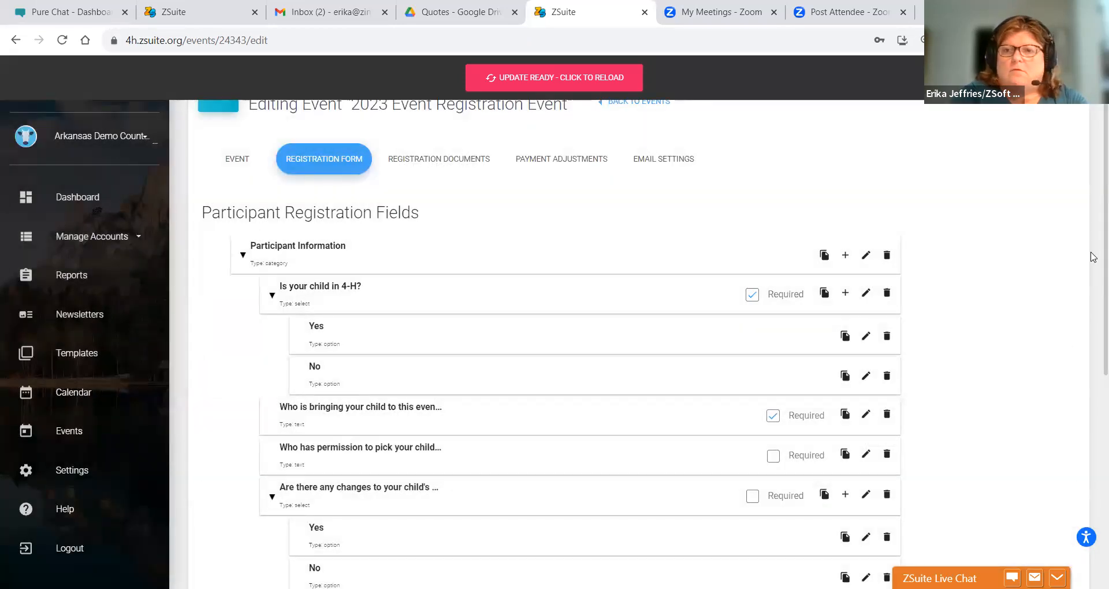
- Drag Child's Date of Birth above the drop-off question, directly after the 4-H question
drag(1092, 254, 1092, 338)
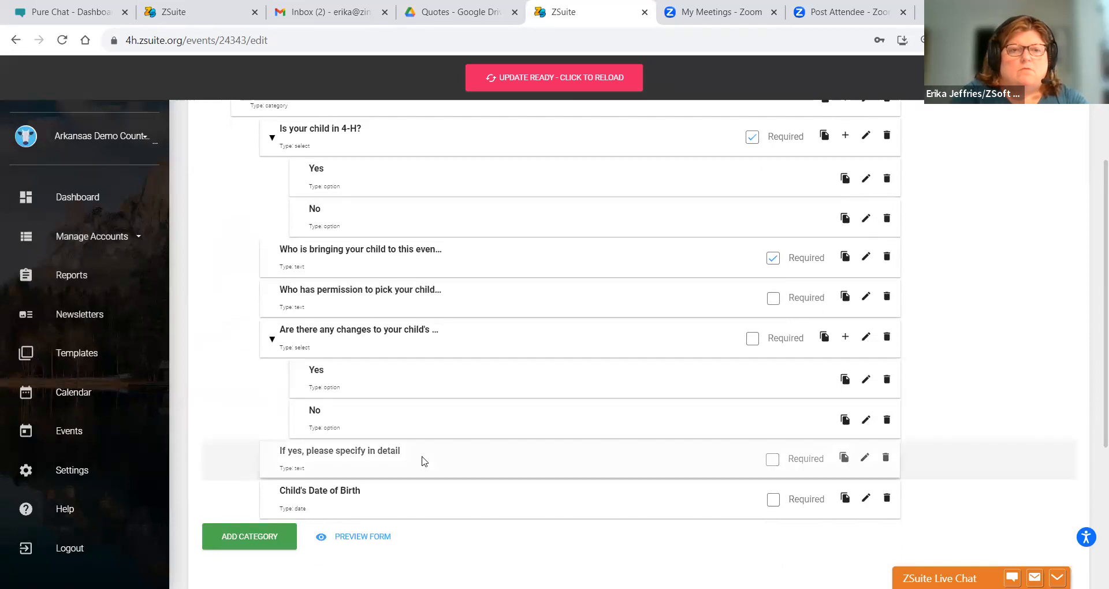
drag(418, 499, 401, 259)
drag(399, 266, 397, 290)
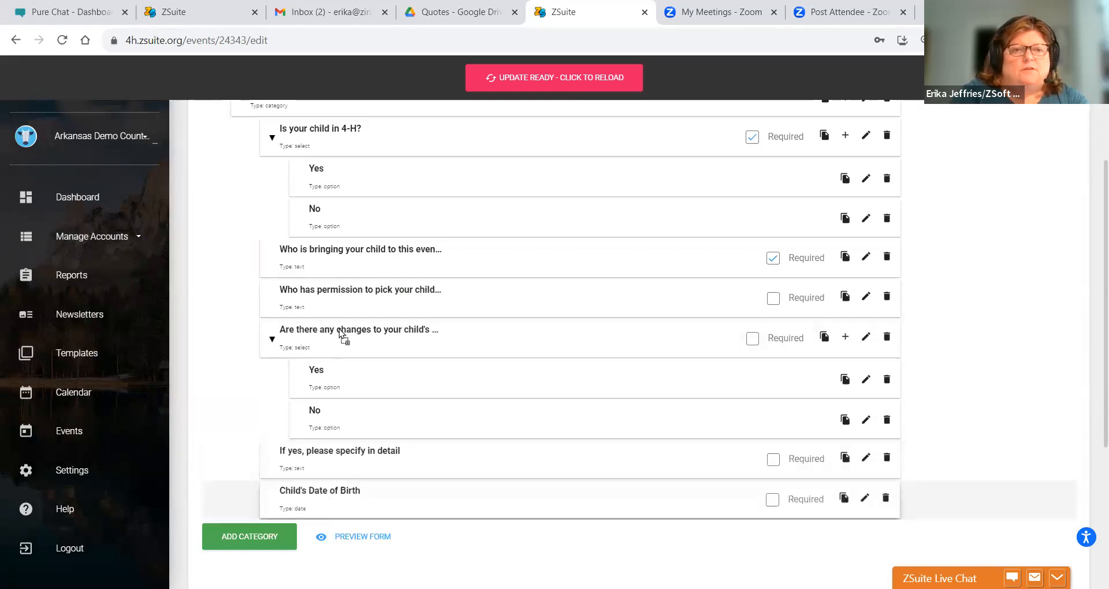
drag(346, 294, 343, 271)
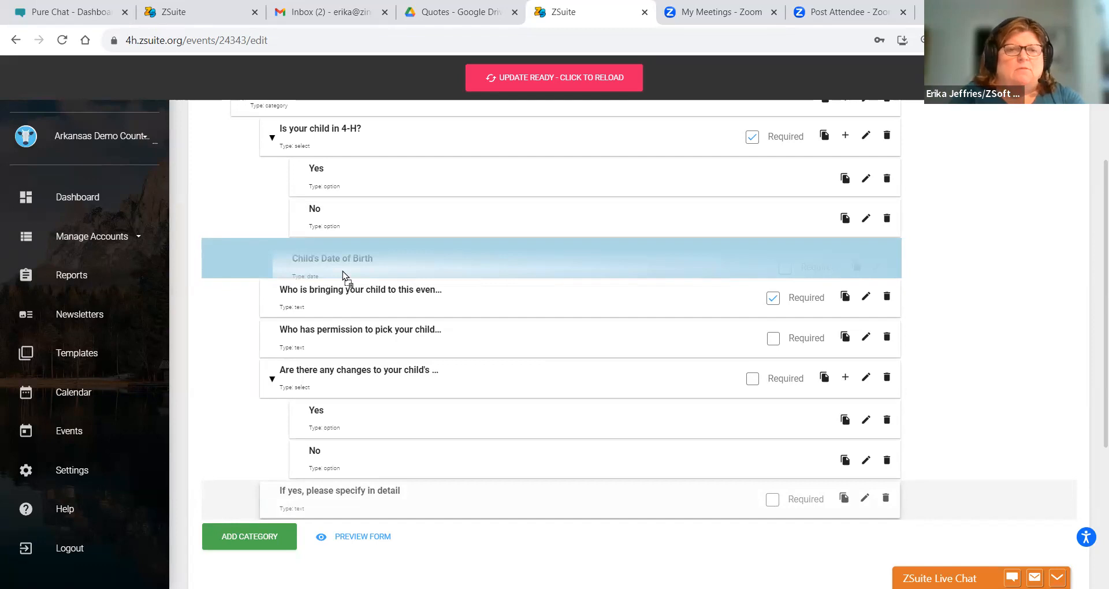
drag(342, 272, 342, 271)
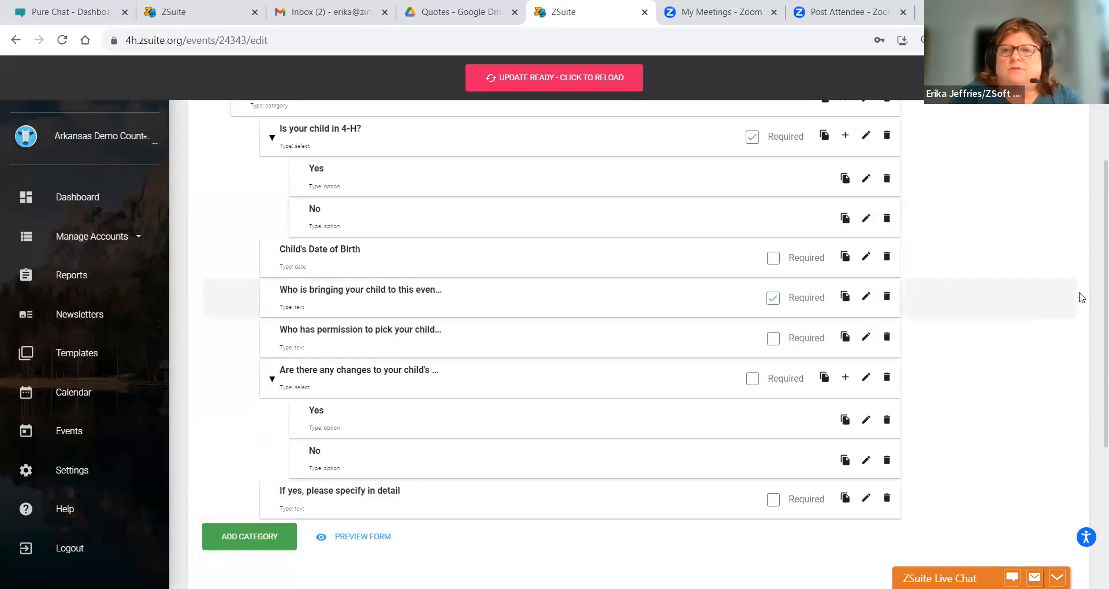
drag(1094, 321, 1091, 241)
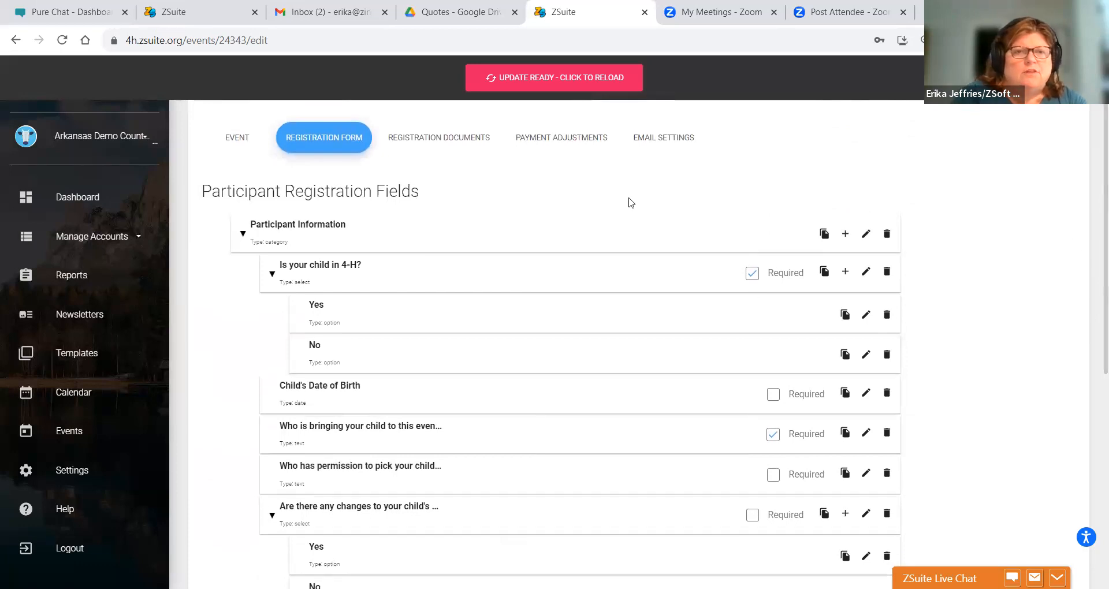
- Start a Participant Information question titled 'Emergency Contact Name and Cell Phone Number'
click(845, 235)
click(422, 179)
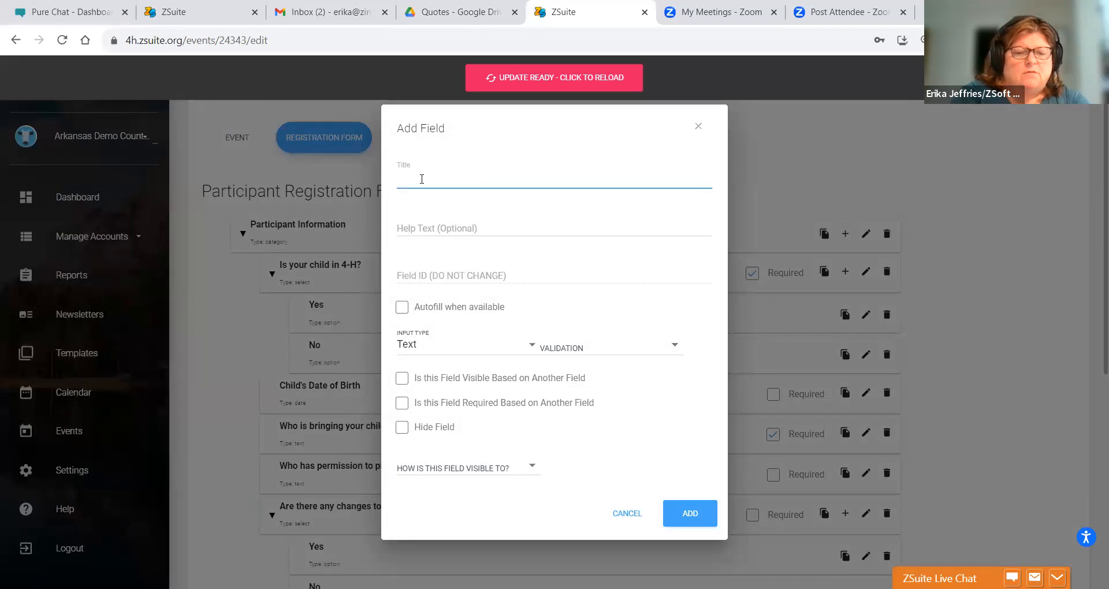
text(Emer)
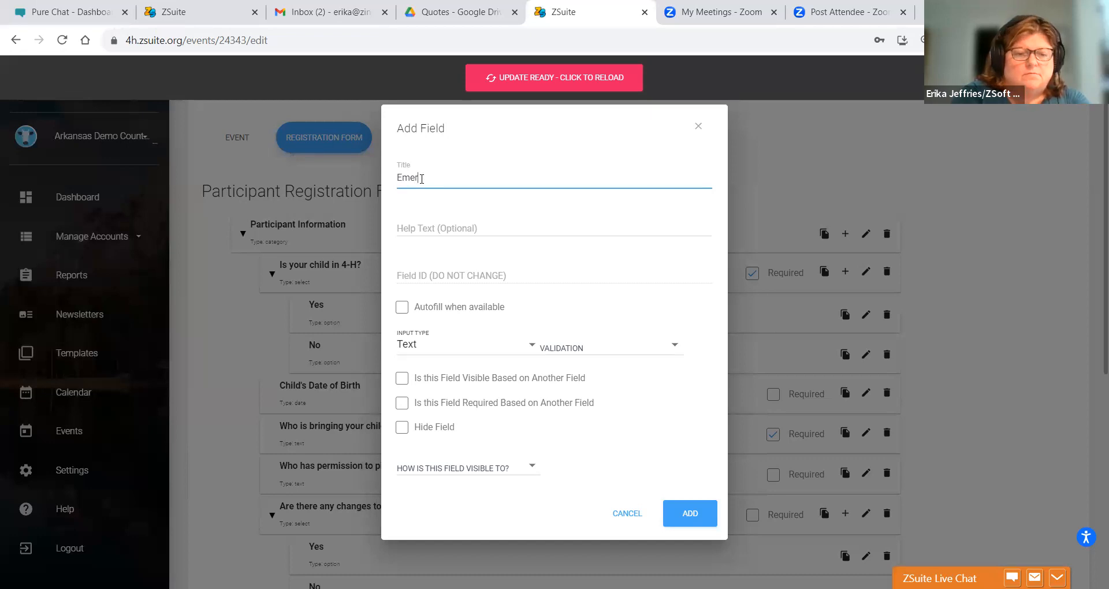
text(gency Contact )
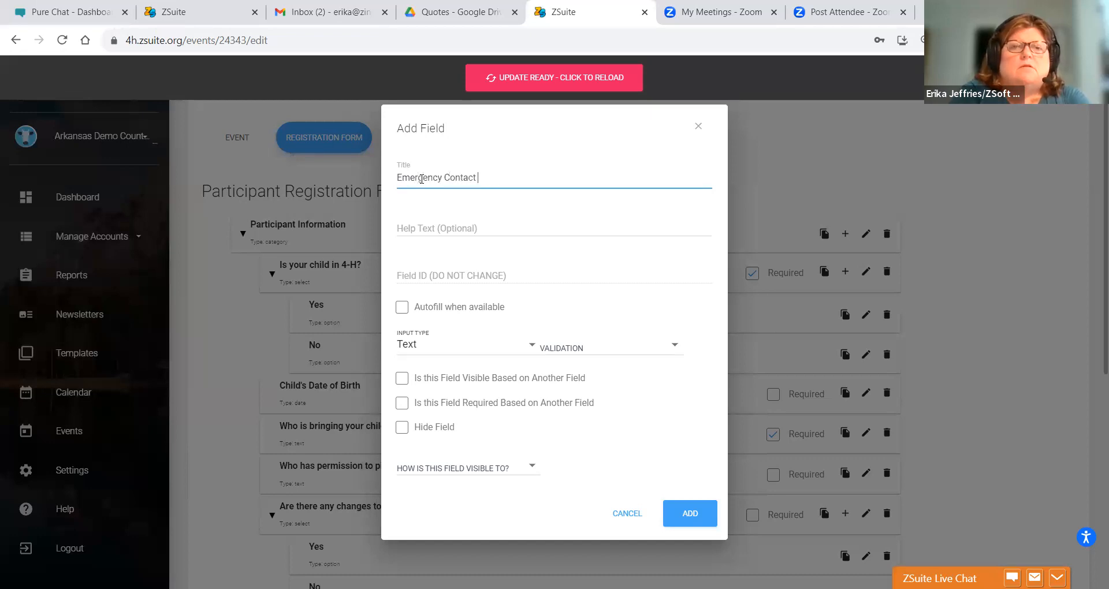
text(Name and Cell Phone nu)
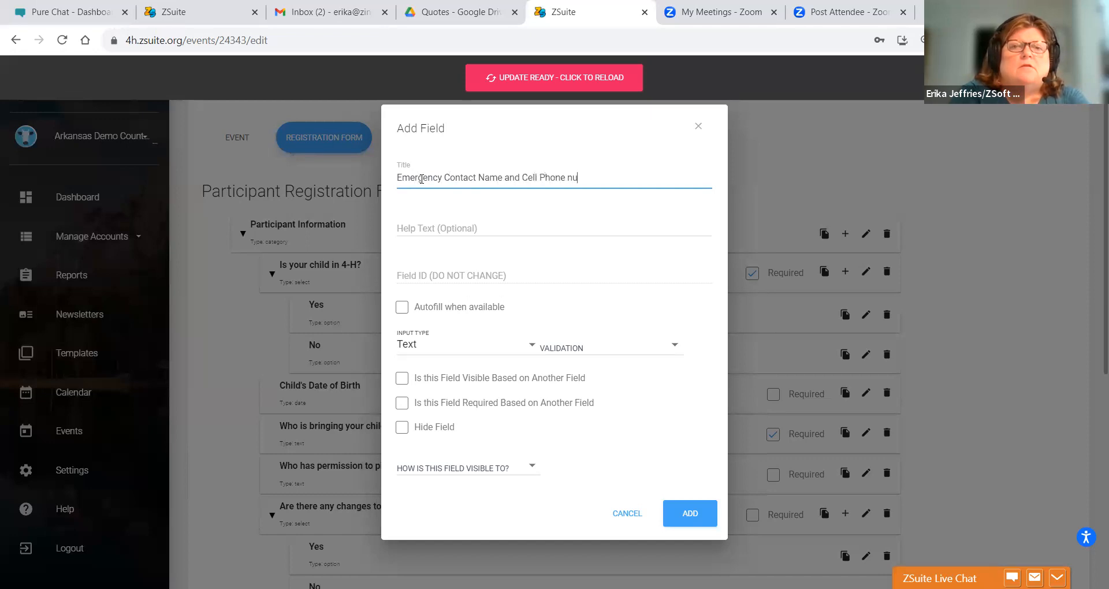
key(BackSpace)
text(Number)
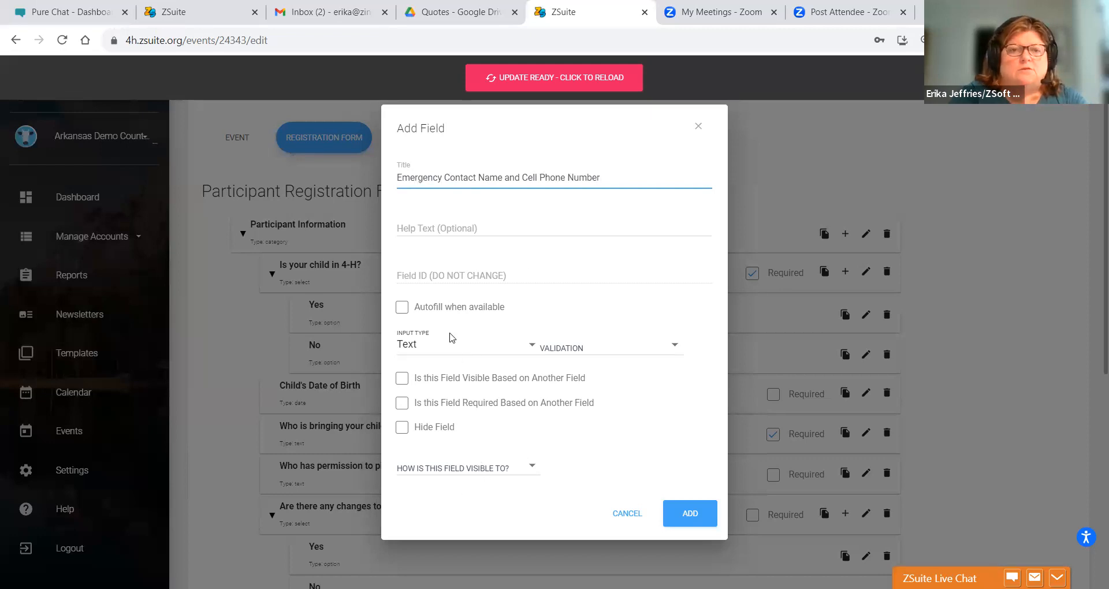
- Set the emergency contact question visible to External Registrations and add it
click(416, 469)
click(422, 498)
click(685, 515)
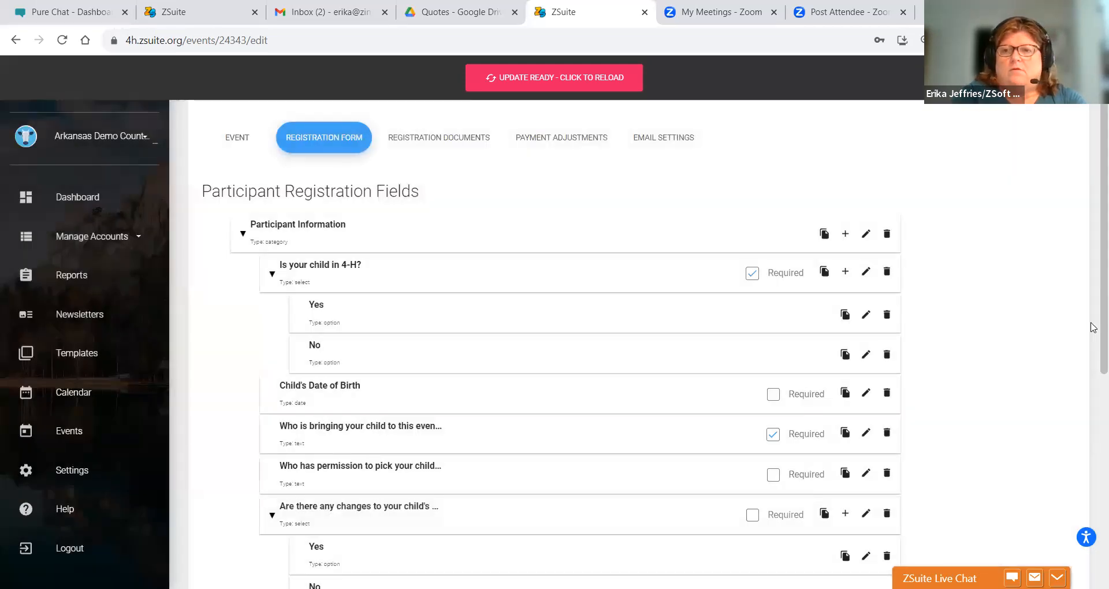
scroll(1092, 347, down, 3)
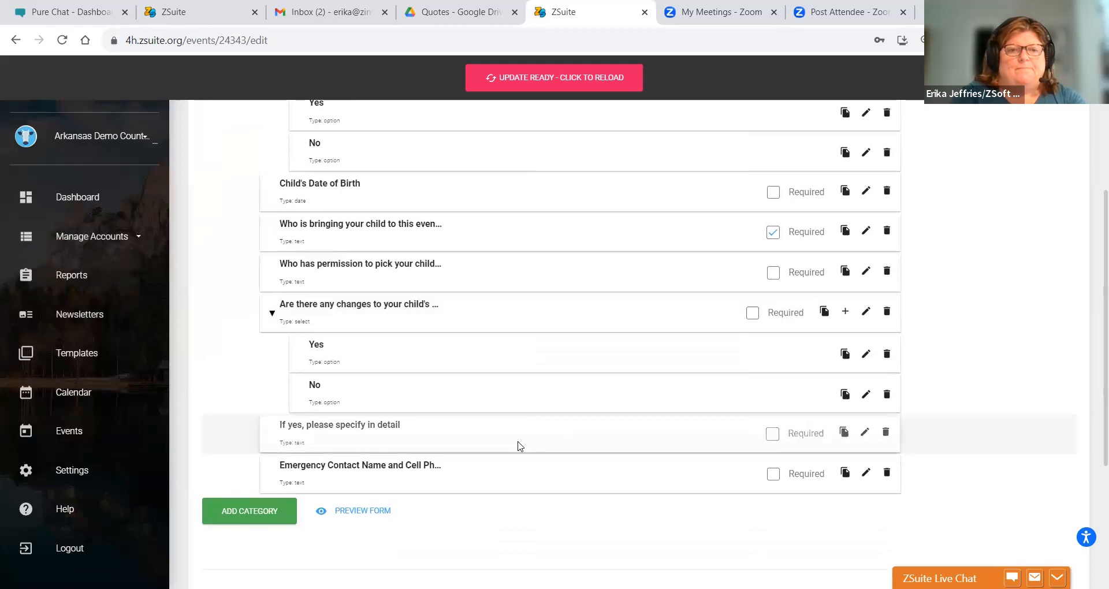
- Drag the emergency contact question below Child's Date of Birth and choose SAVE AS DRAFT
drag(412, 472, 327, 250)
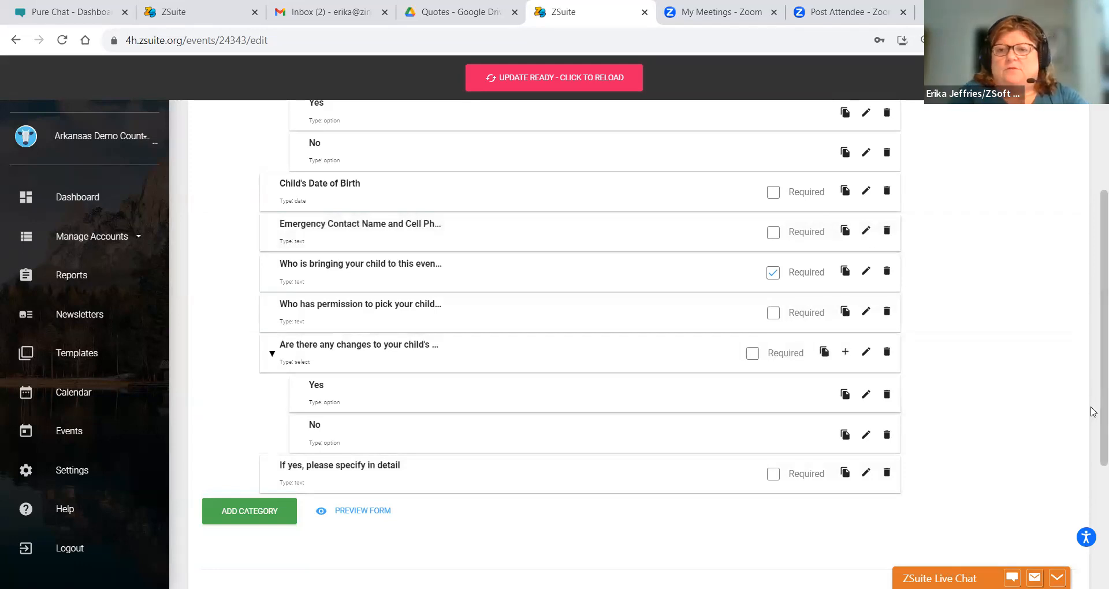
scroll(1092, 540, down, 5)
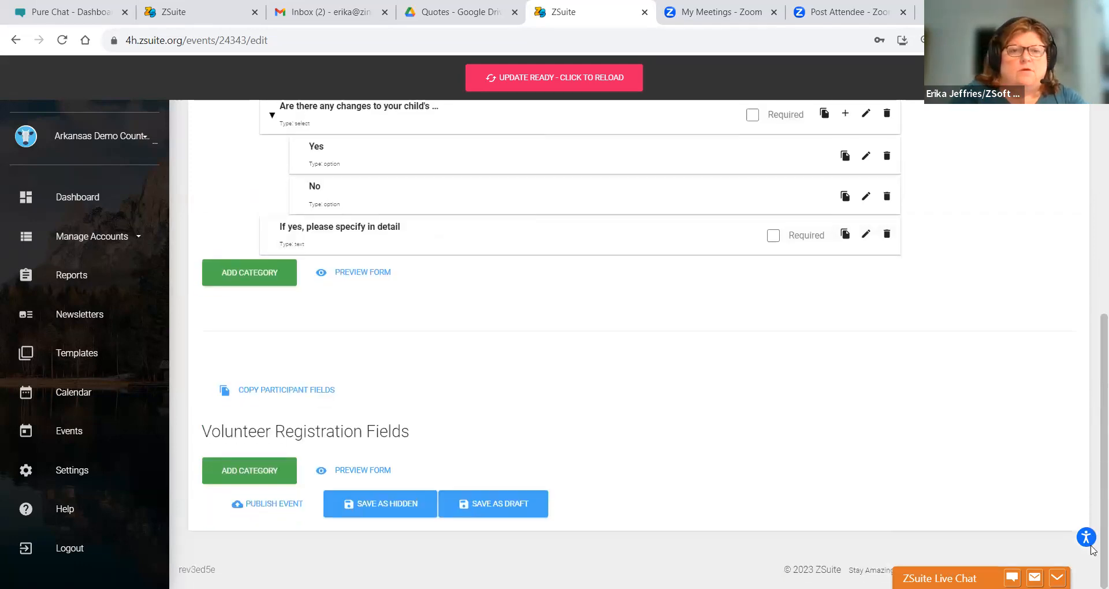
click(465, 505)
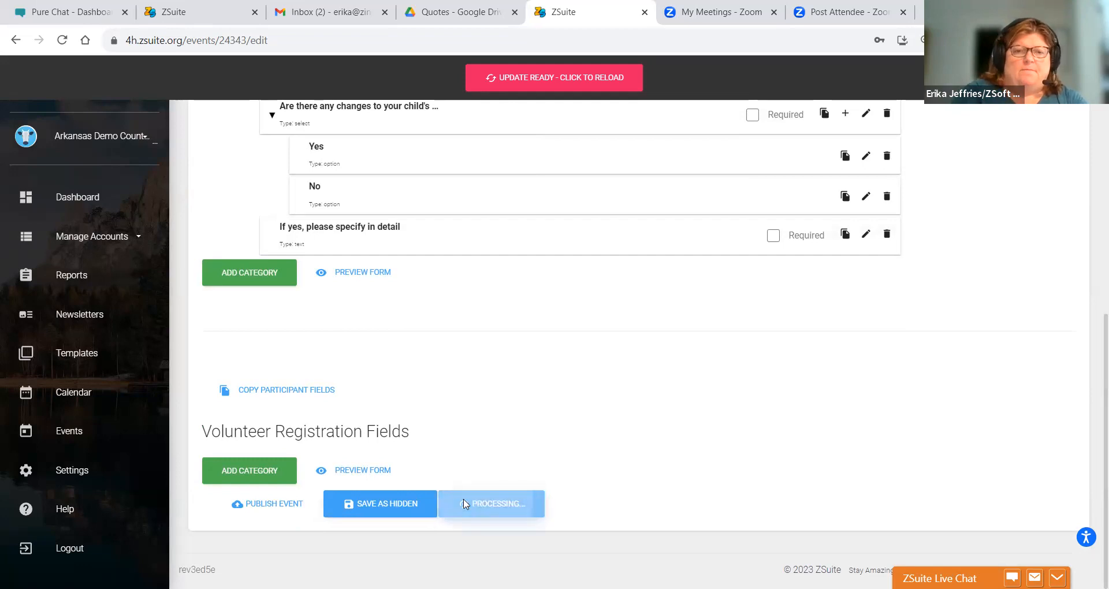
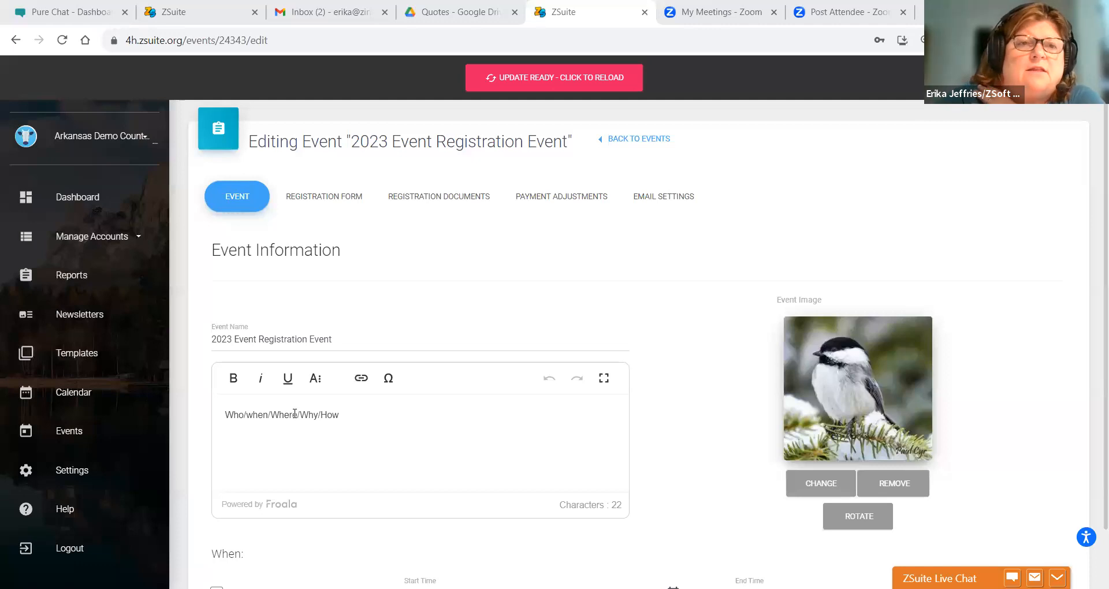
- Show the Registration Form and review the participant fields, including 'Is your child in 4-H?'
click(343, 198)
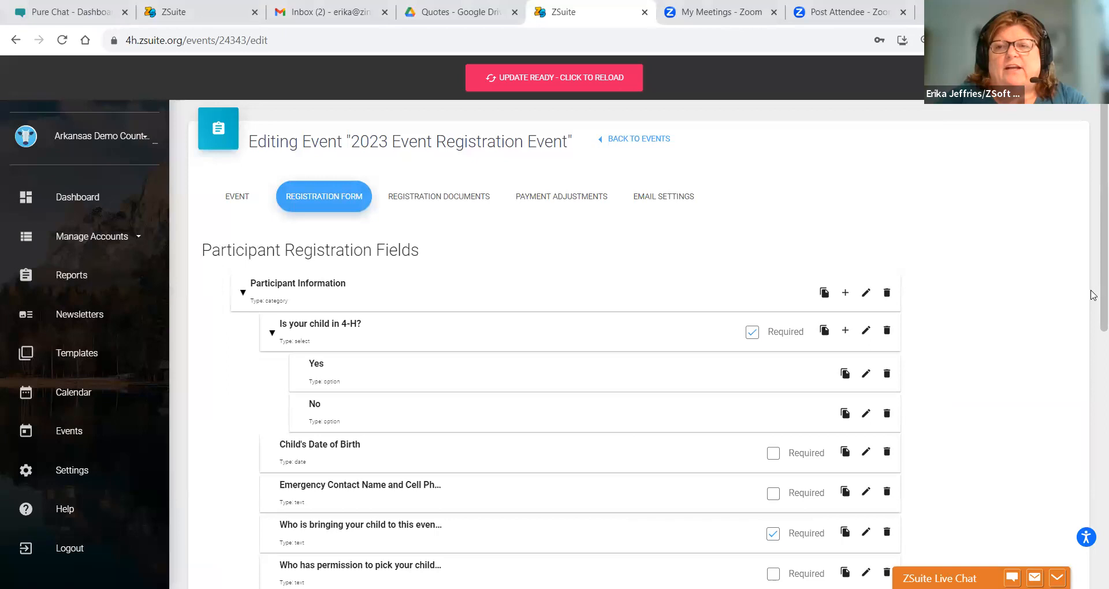
scroll(1094, 398, down, 5)
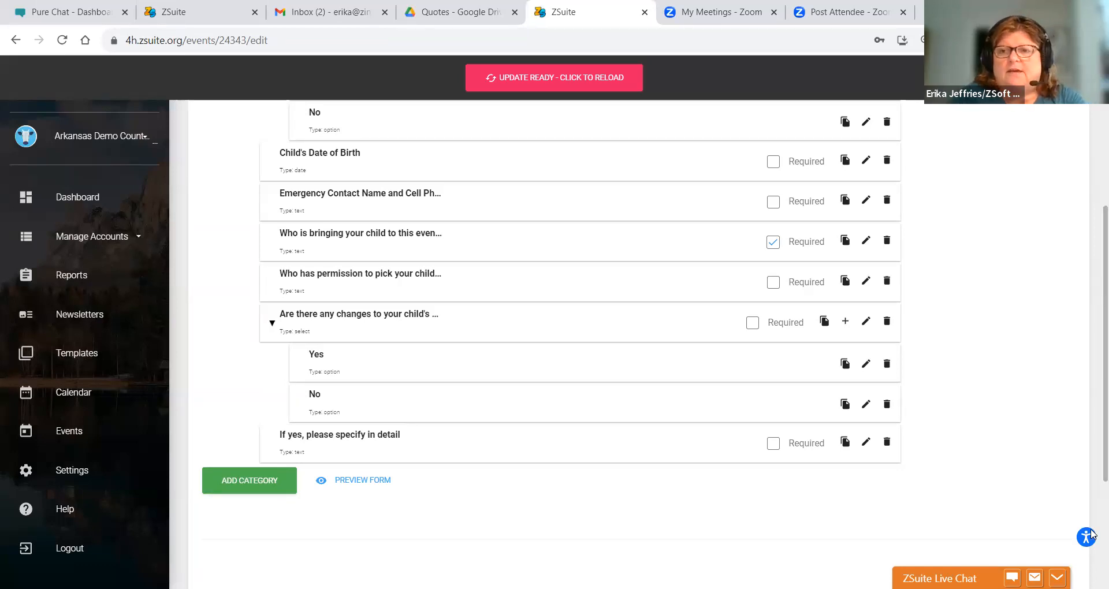
drag(1093, 433, 1092, 309)
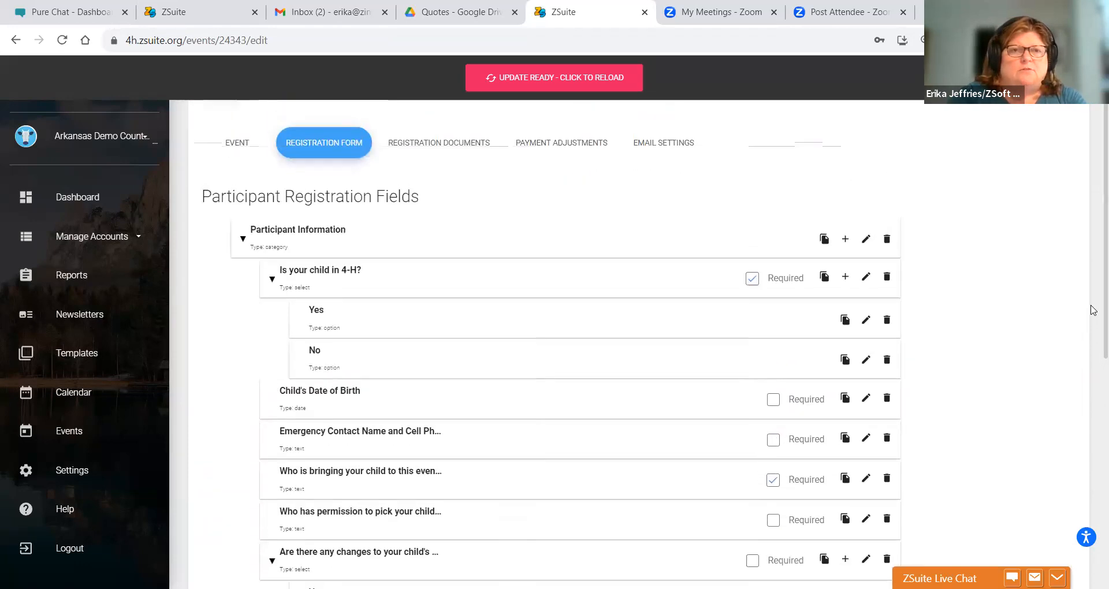
- Add a Text question 'What is your T-shirt Size' to Participant Information, visible to External Registrations
click(843, 241)
click(456, 181)
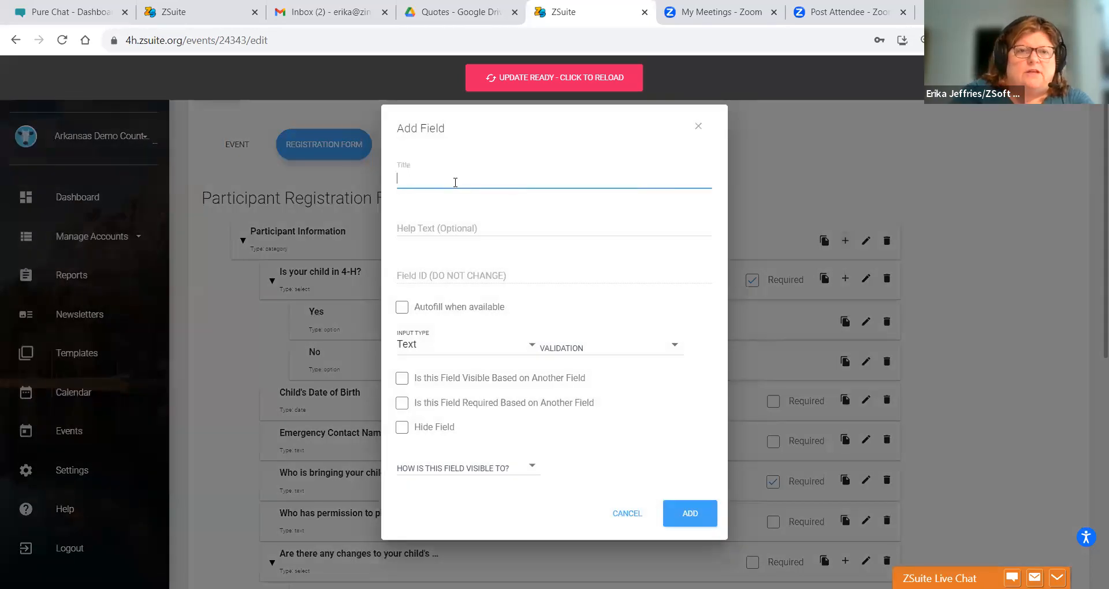
text(What is your T-shirt Size)
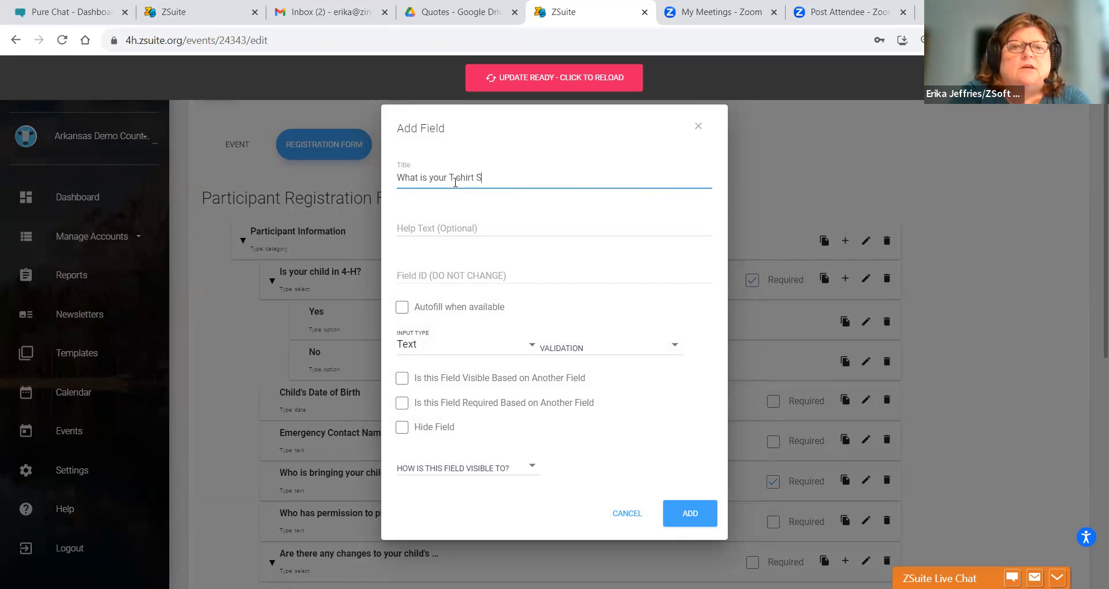
click(412, 347)
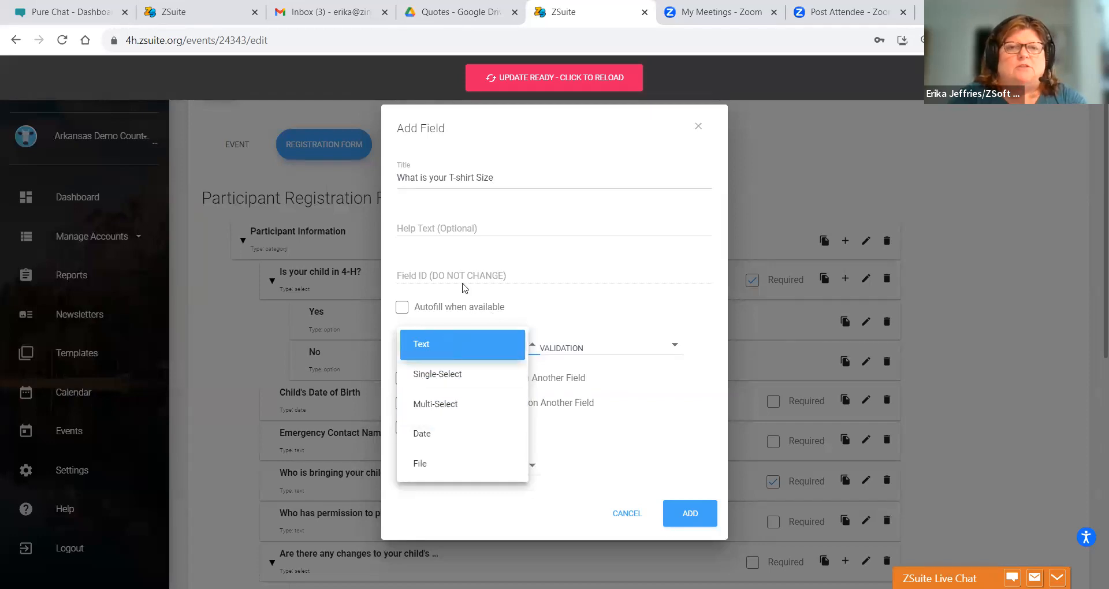
click(500, 178)
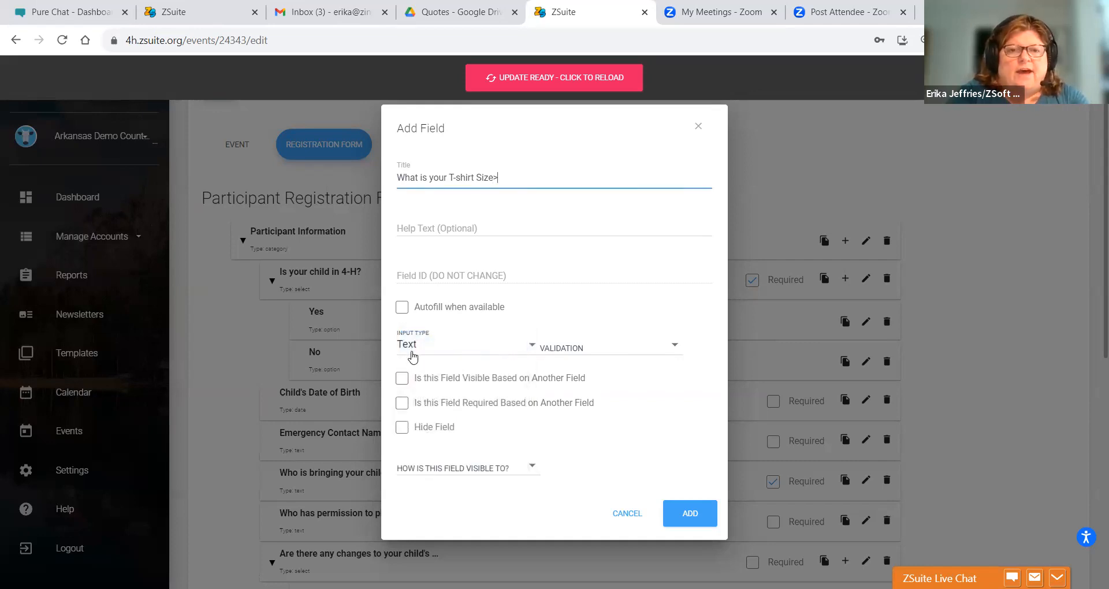
click(465, 467)
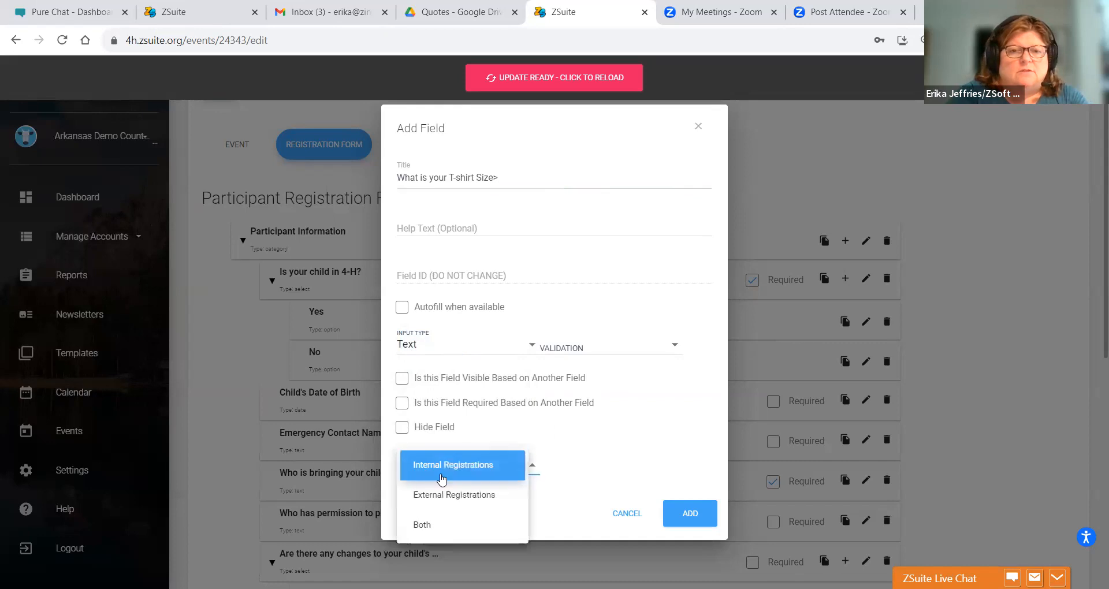
click(436, 496)
click(691, 512)
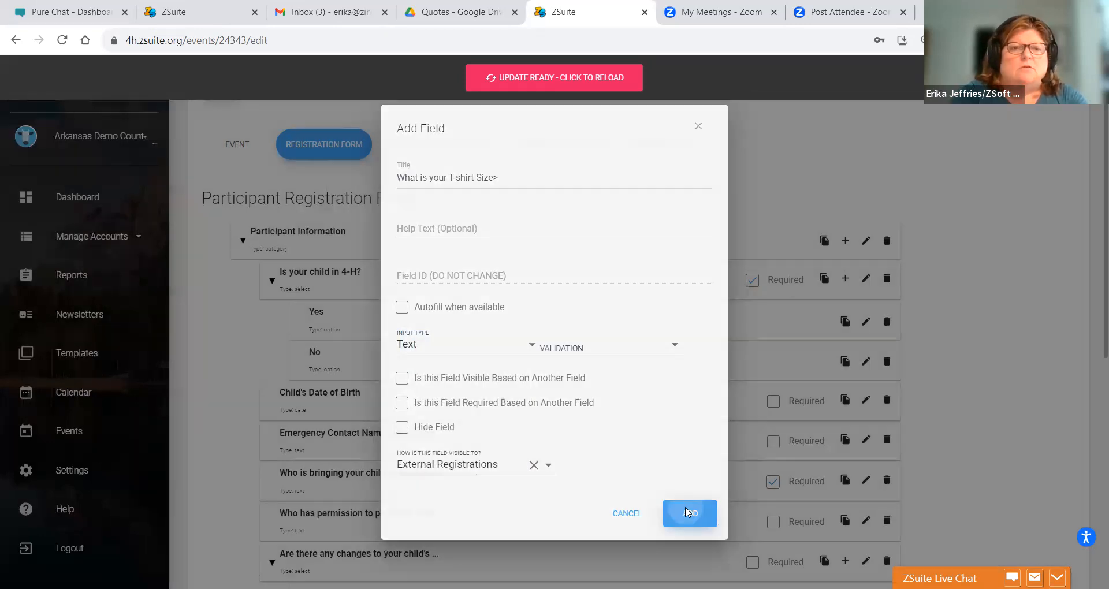
- Correct the title punctuation to 'What is your T-shirt Size?' and save
scroll(1093, 412, down, 5)
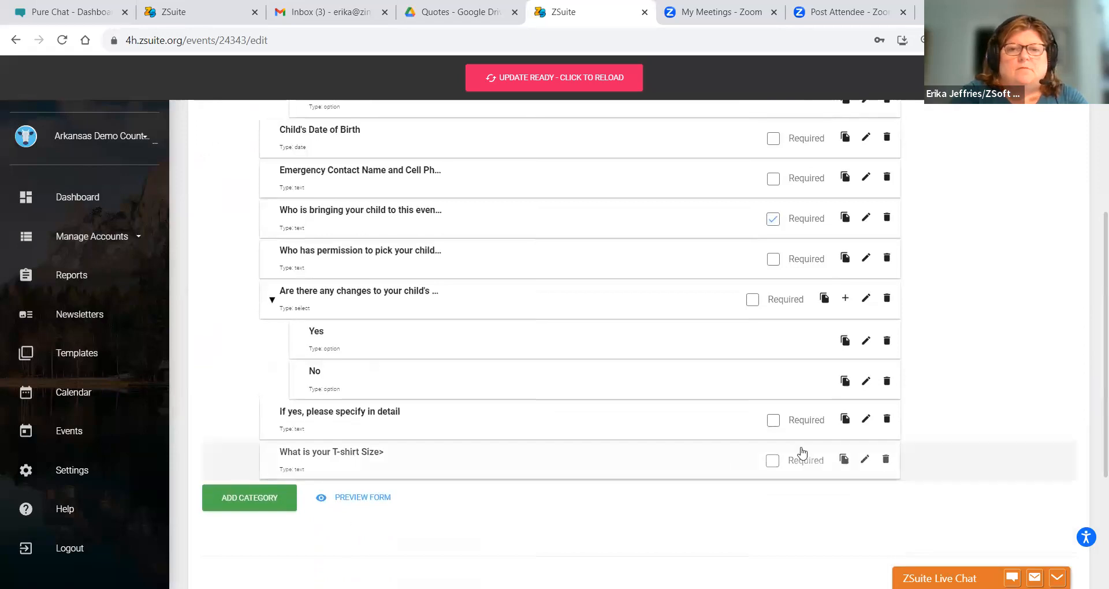
click(864, 458)
click(550, 181)
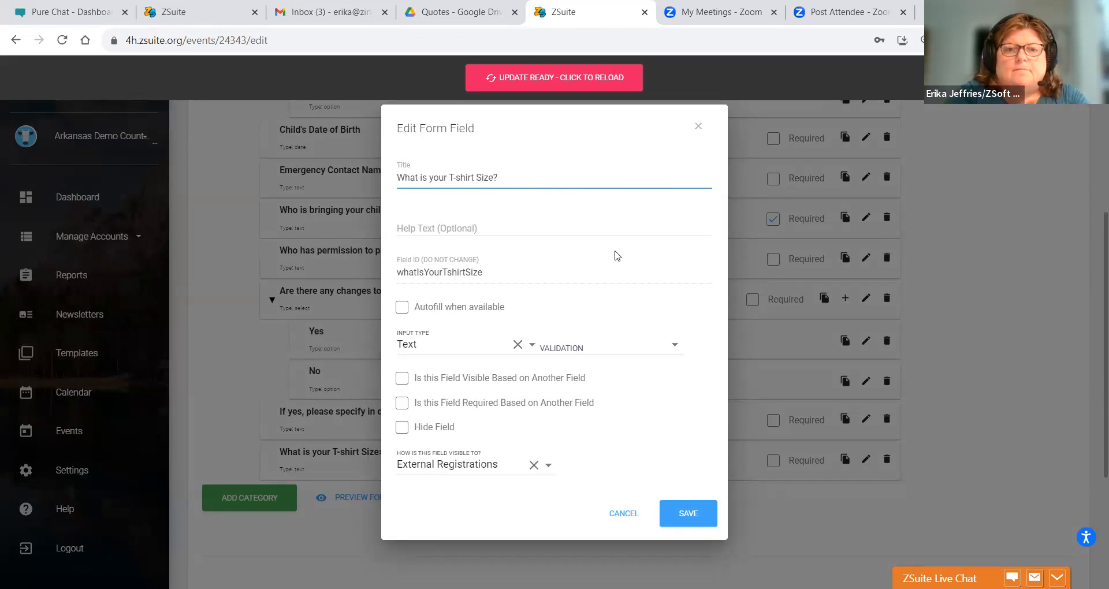
click(672, 507)
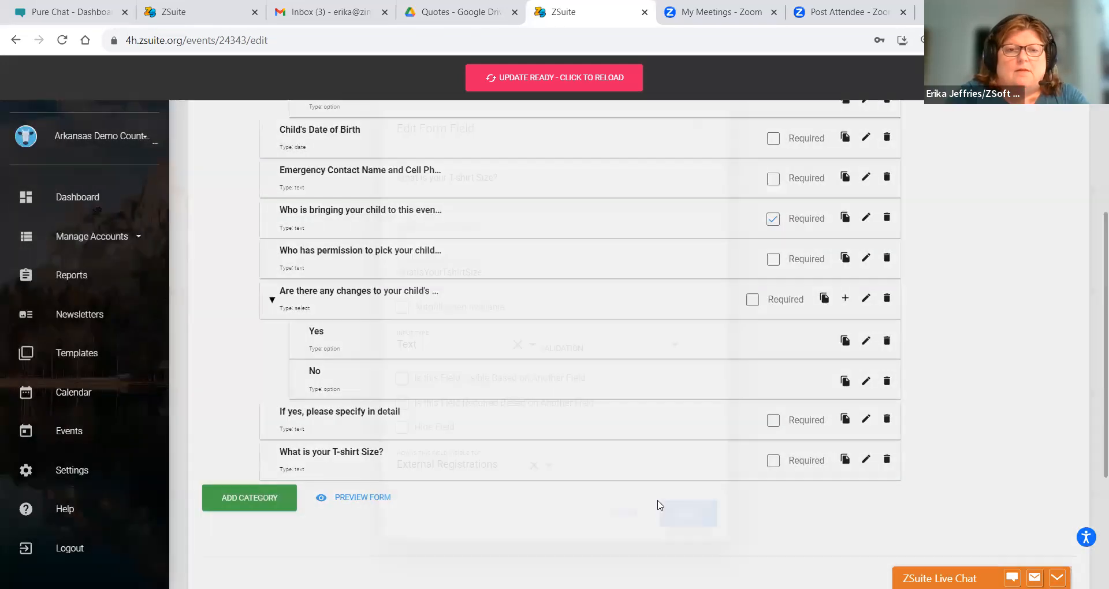
- Move the T-shirt size question up below the emergency contact question
drag(380, 456, 334, 470)
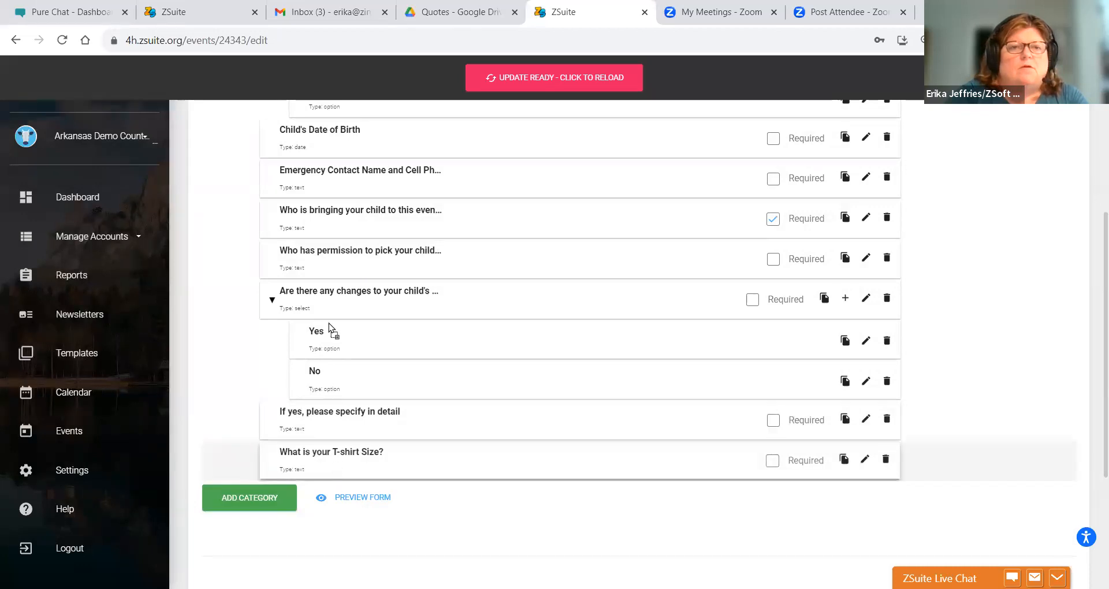
drag(329, 293, 271, 316)
drag(271, 324, 283, 233)
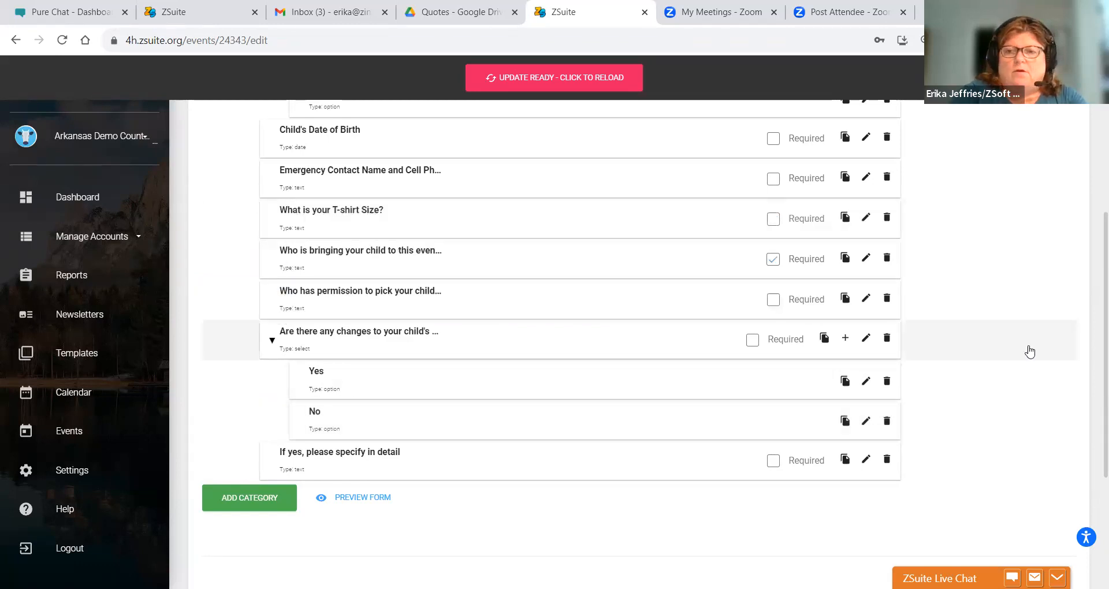
- Save the event as a draft and reopen its registration form for editing
scroll(1094, 288, down, 4)
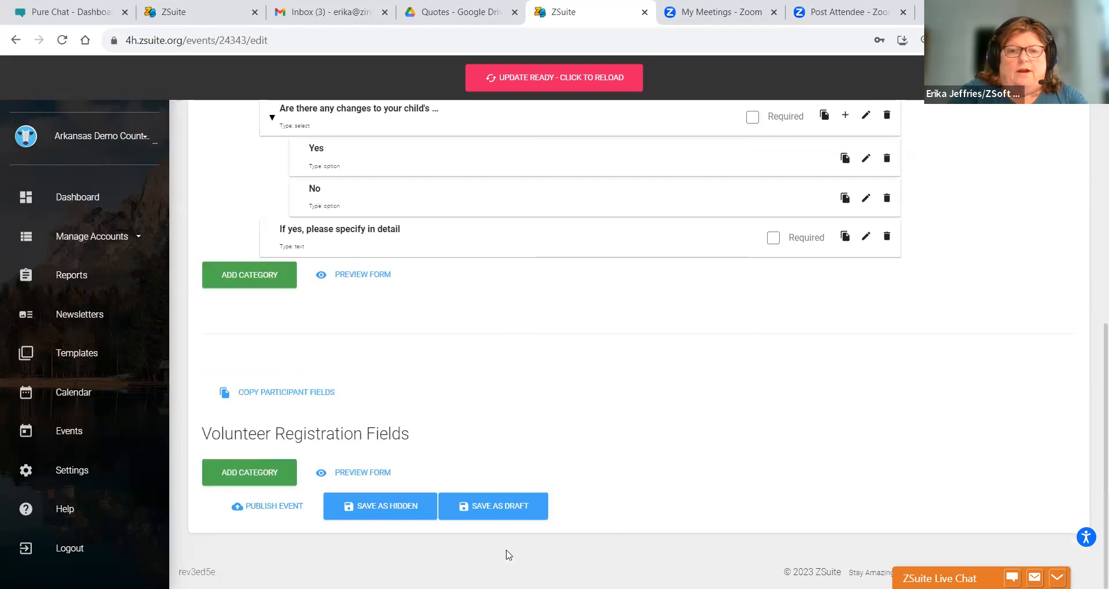
click(504, 512)
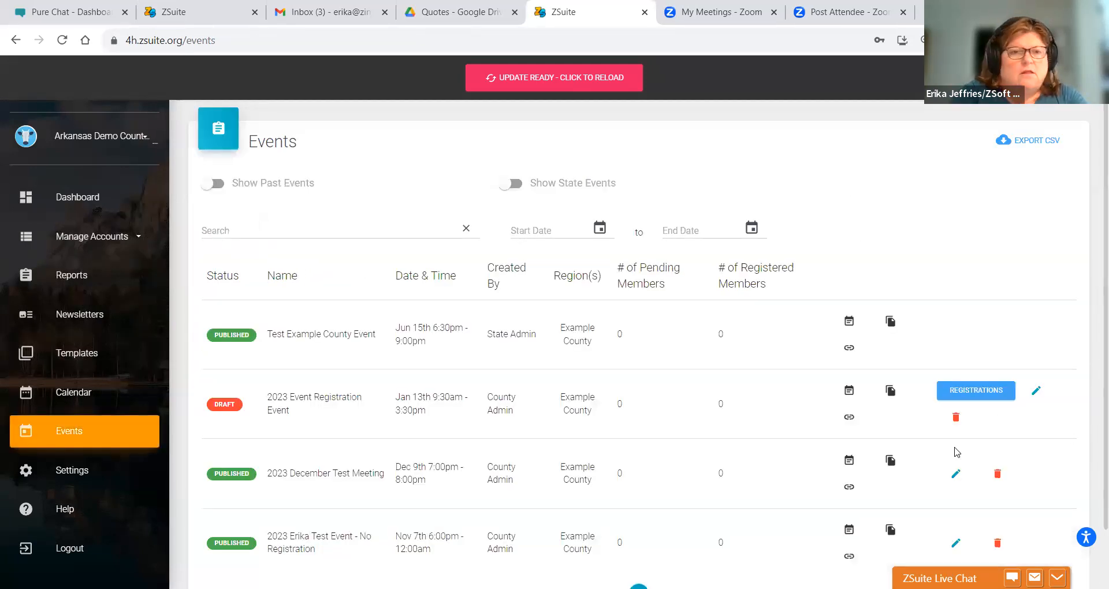
click(1036, 390)
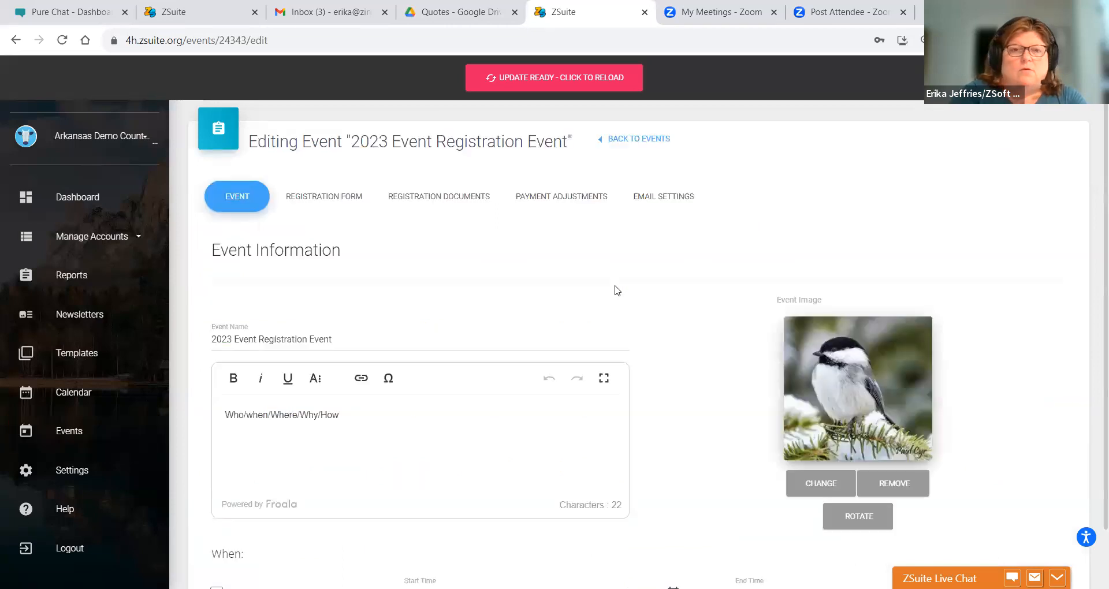
click(341, 195)
- Copy the participant fields into the volunteer form
scroll(1093, 213, down, 10)
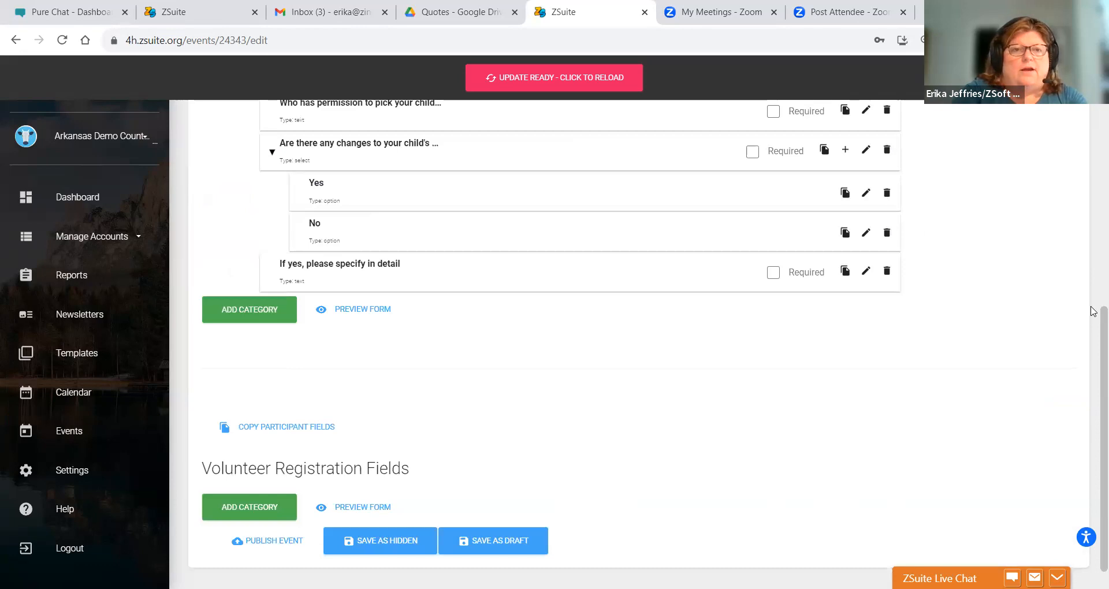
mouse_move(1091, 328)
mouse_down()
mouse_move(1091, 304)
mouse_move(1091, 338)
mouse_up()
scroll(1093, 342, down, 2)
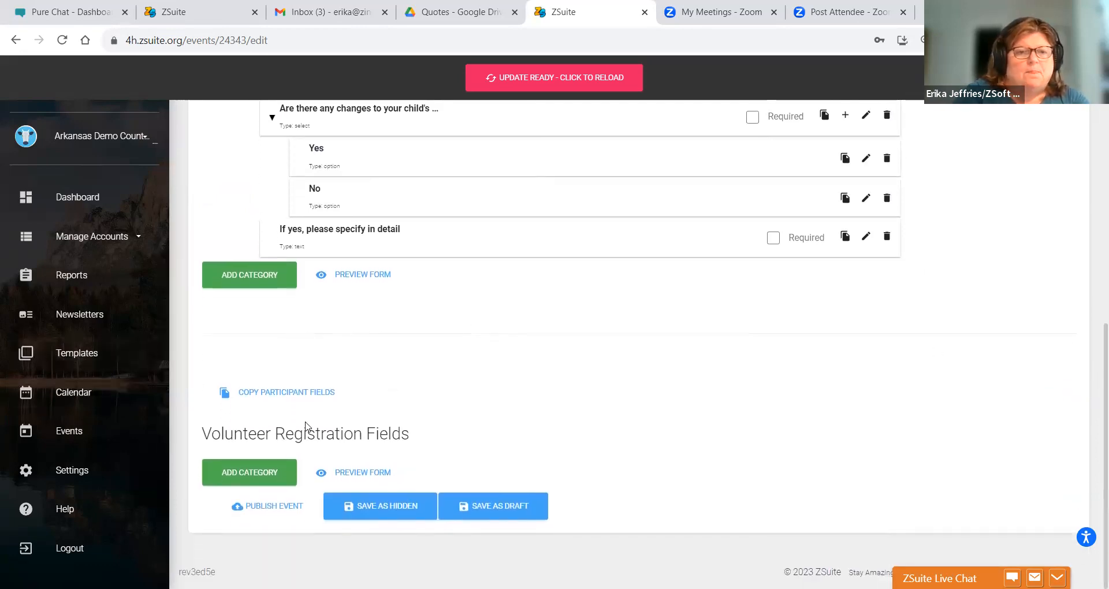
click(305, 393)
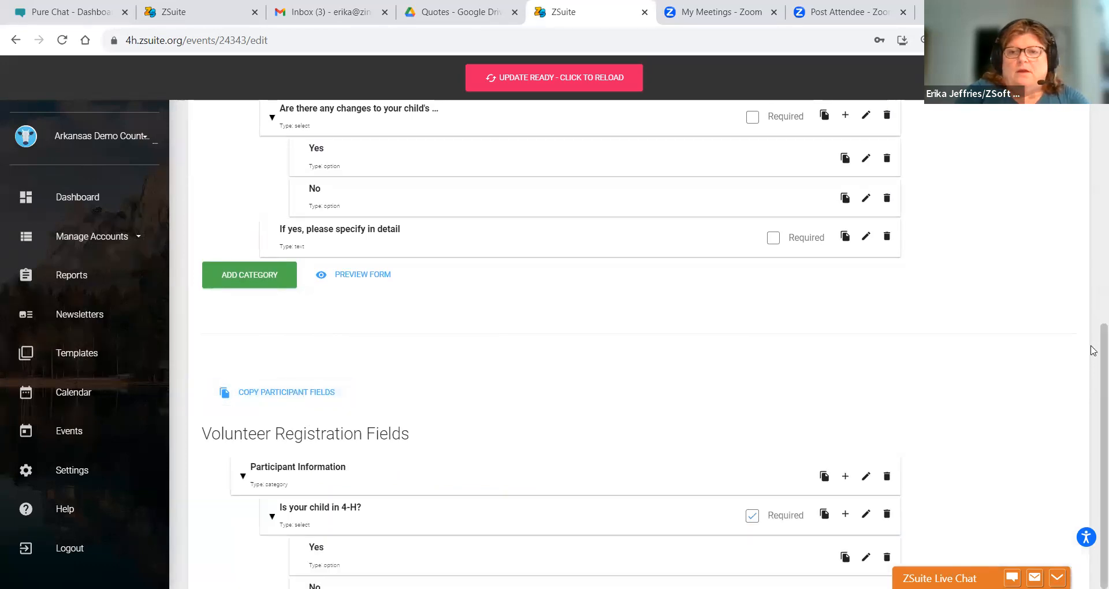
- Retitle the copied 4-H question to 'Are you in 4-H?' and save
scroll(1092, 404, down, 3)
scroll(1094, 421, up, 6)
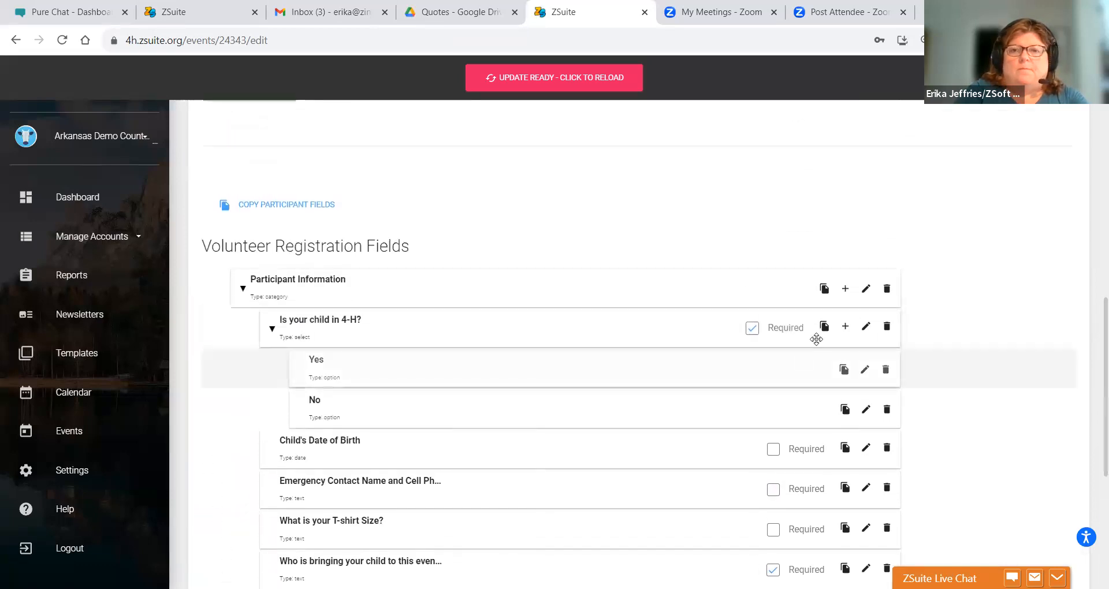
click(865, 326)
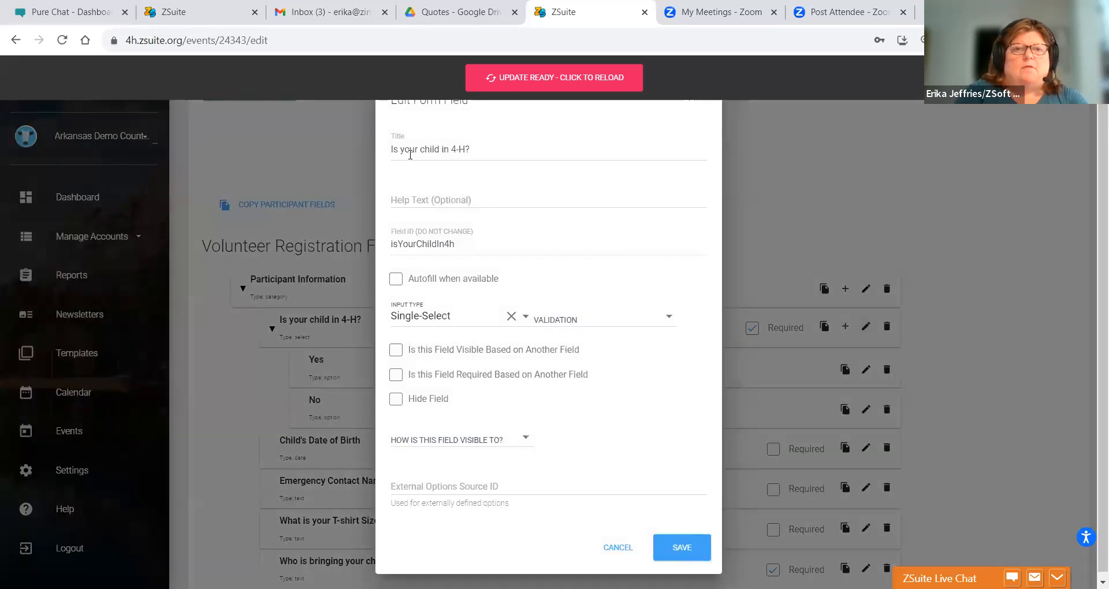
drag(441, 148, 321, 131)
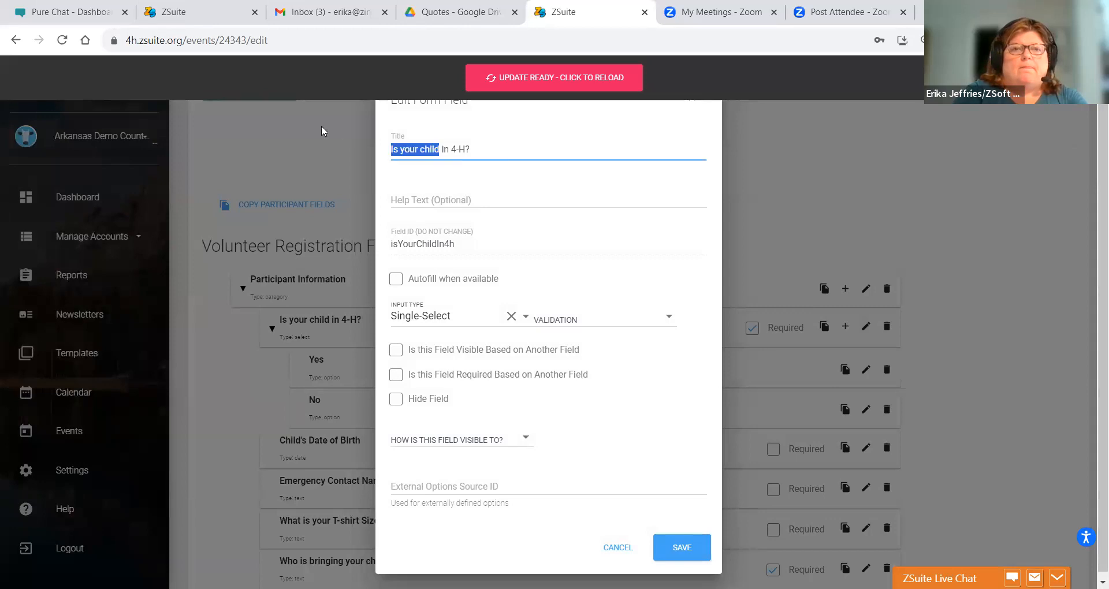
text(Are you)
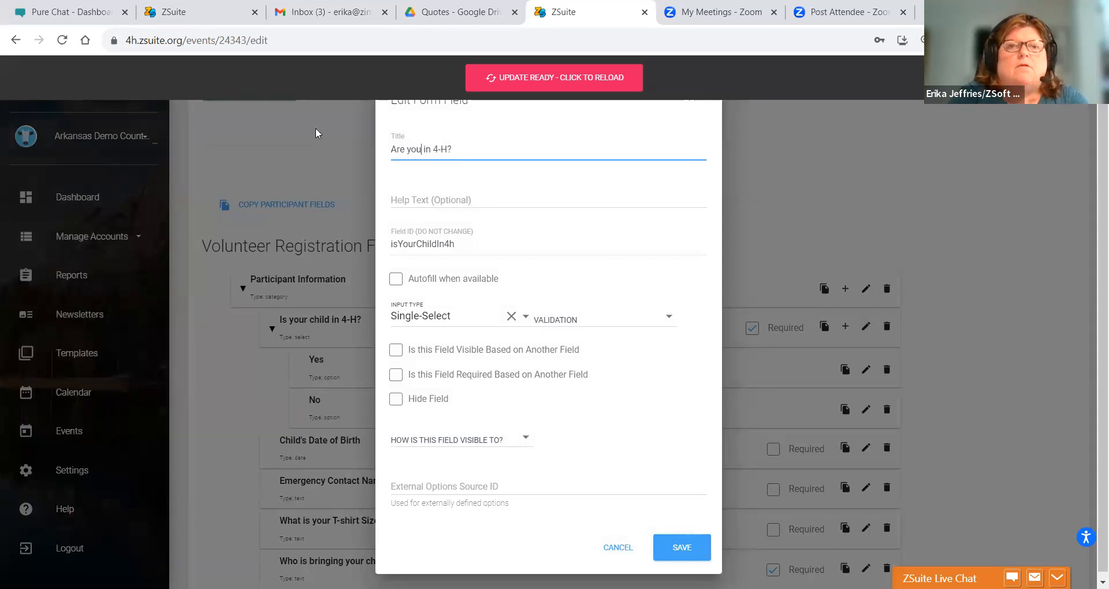
click(660, 551)
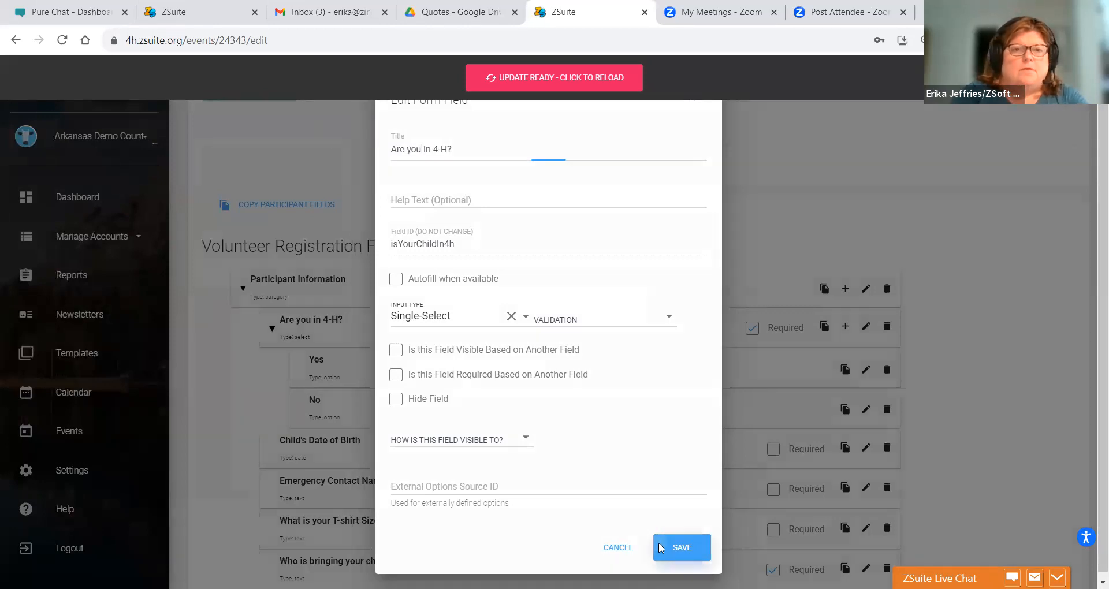
- Rename 'Child's Date of Birth' to 'Date of Birth' and save
mouse_move(402, 431)
mouse_down()
mouse_move(408, 445)
mouse_move(775, 485)
mouse_move(865, 448)
mouse_up()
click(865, 448)
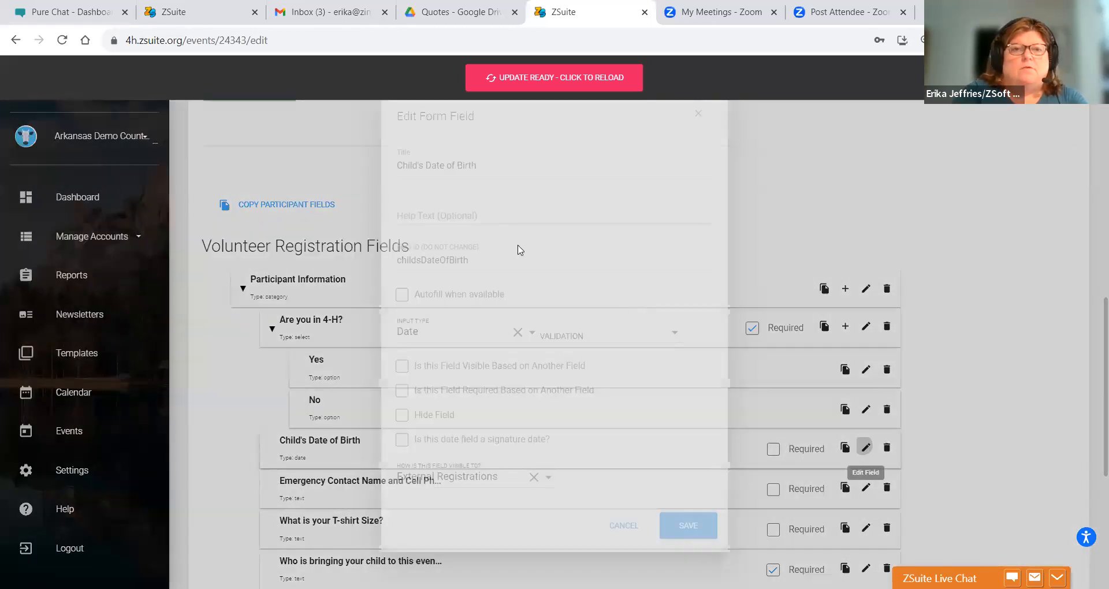
click(427, 167)
drag(427, 167, 397, 166)
key(BackSpace)
click(682, 527)
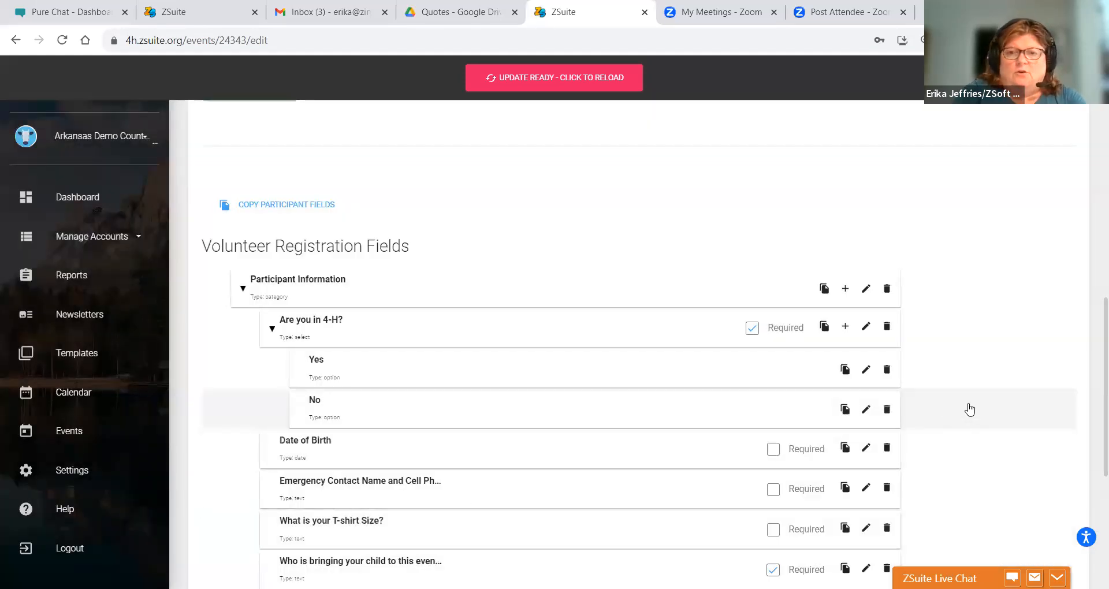
drag(1094, 316, 1093, 423)
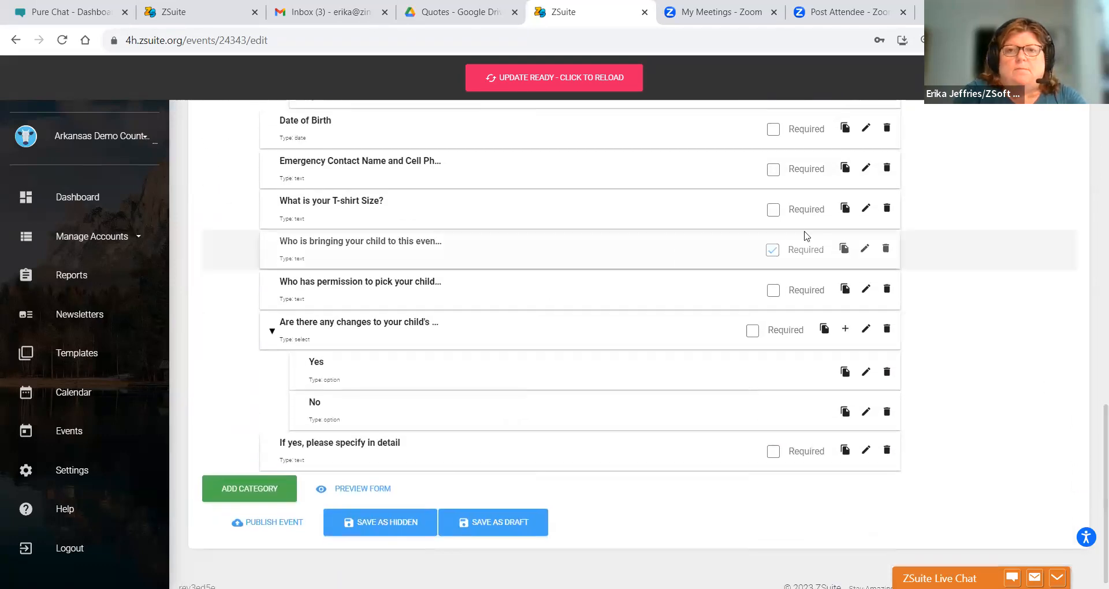
- Retitle the child-transport question to 'Are you transporting children to this event?' and save
click(865, 249)
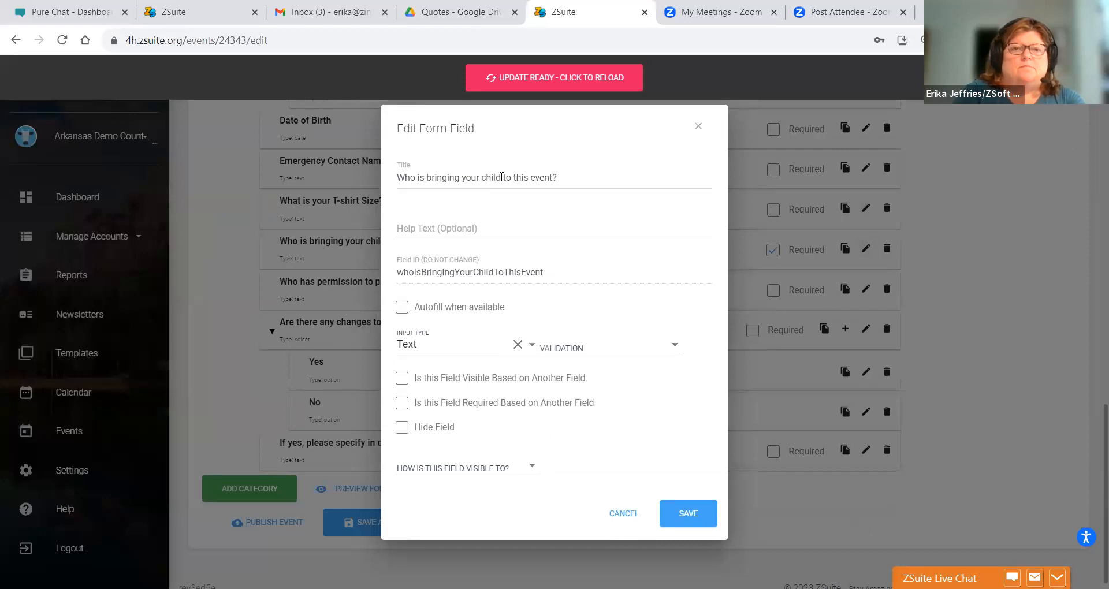
drag(483, 175, 286, 148)
text(Aew t)
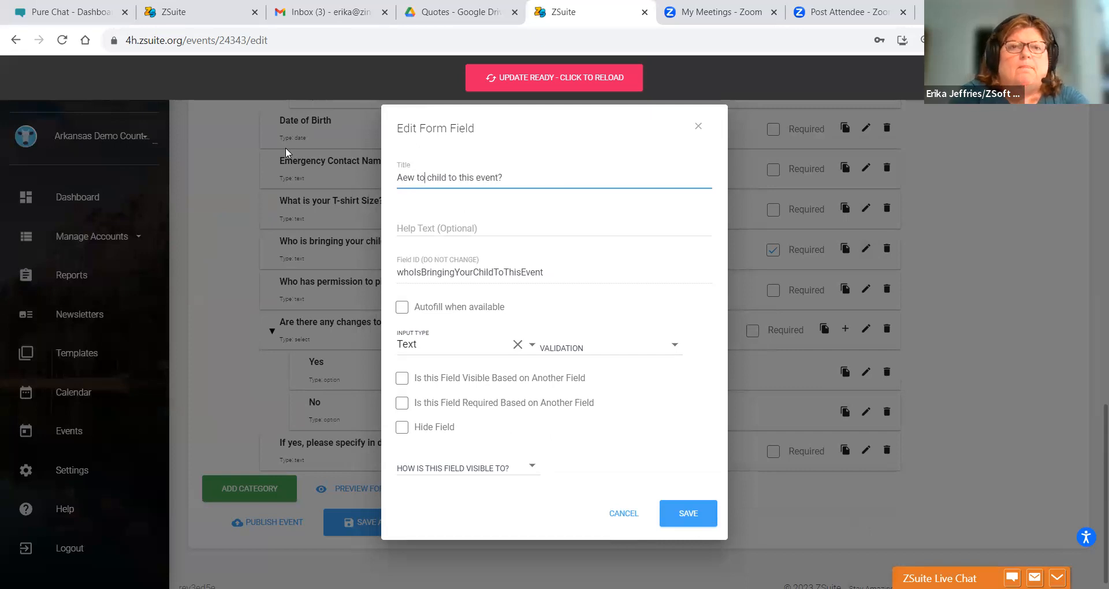
key(BackSpace)
key(BackSpace)
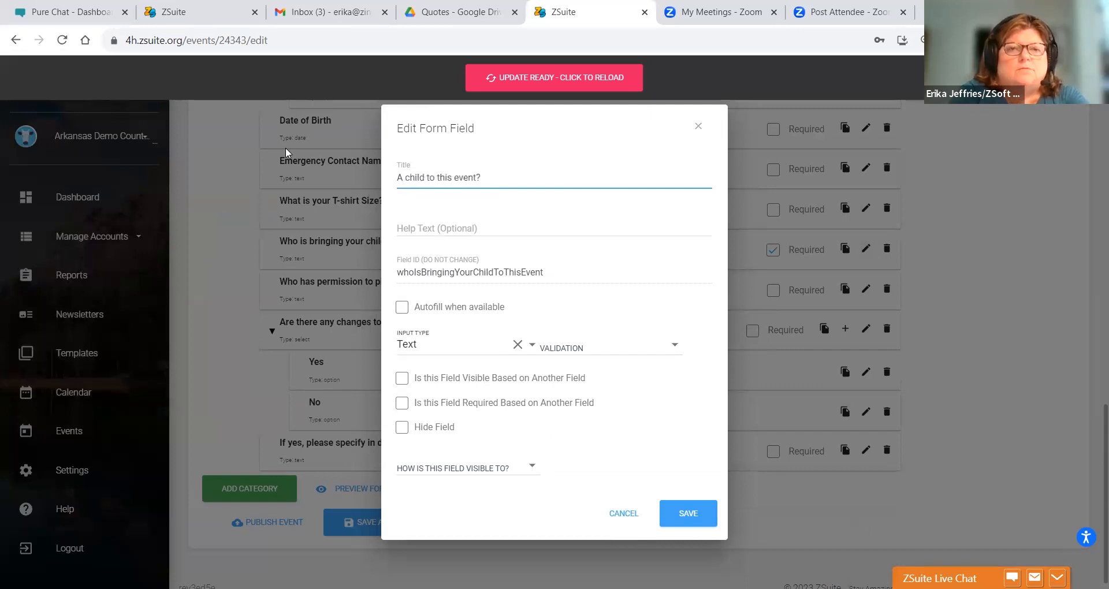
text(re you t ch)
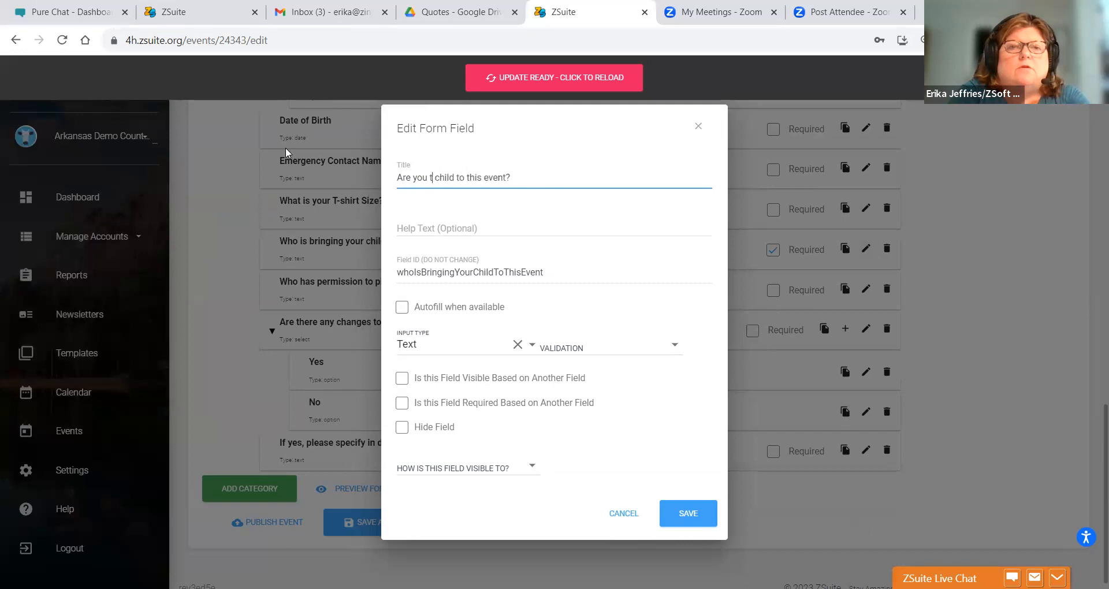
key(BackSpace)
text(hem)
key(BackSpace)
key(BackSpace)
key(BackSpace)
text(r)
text(ansport)
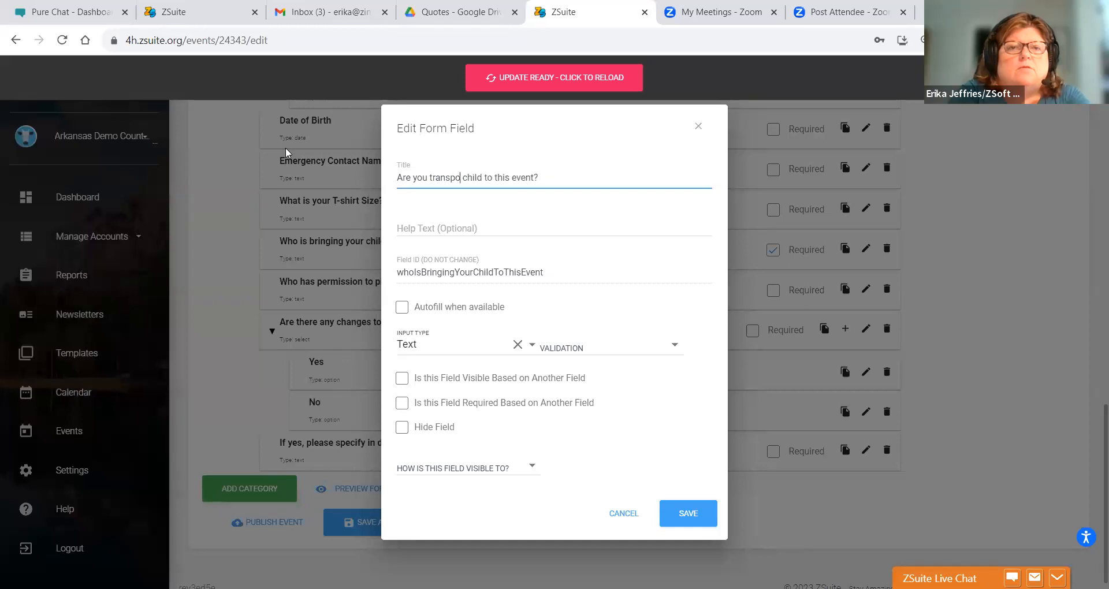
text(ing child)
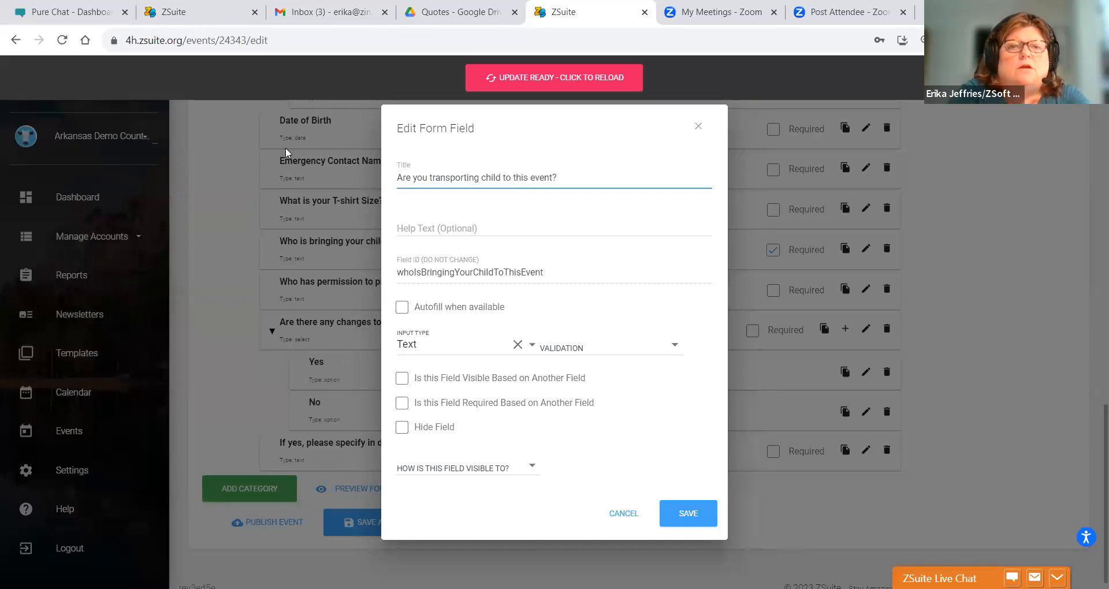
text(ren)
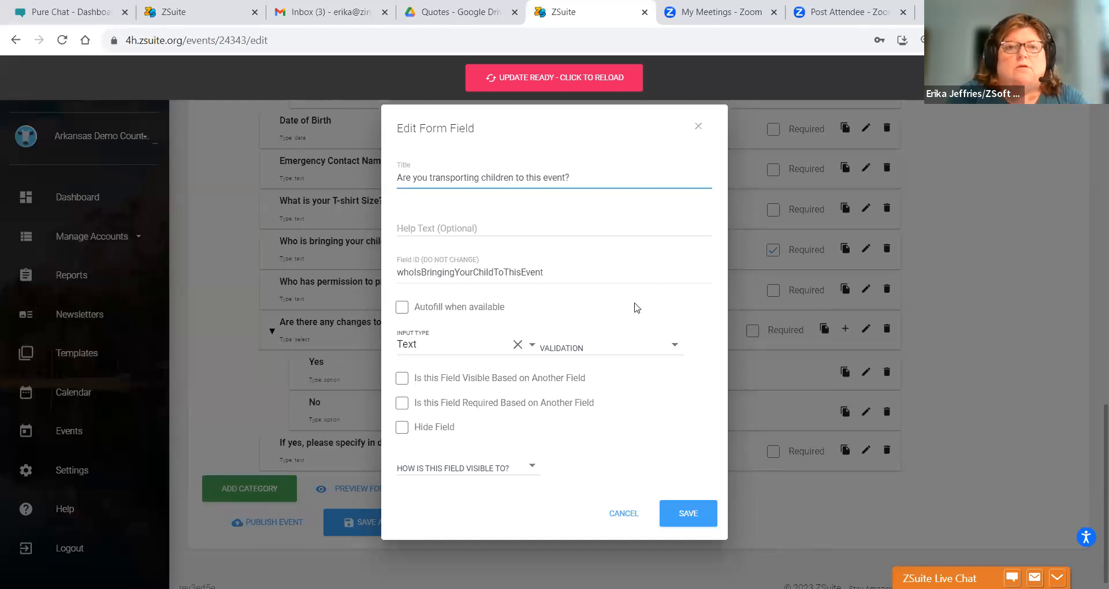
click(681, 513)
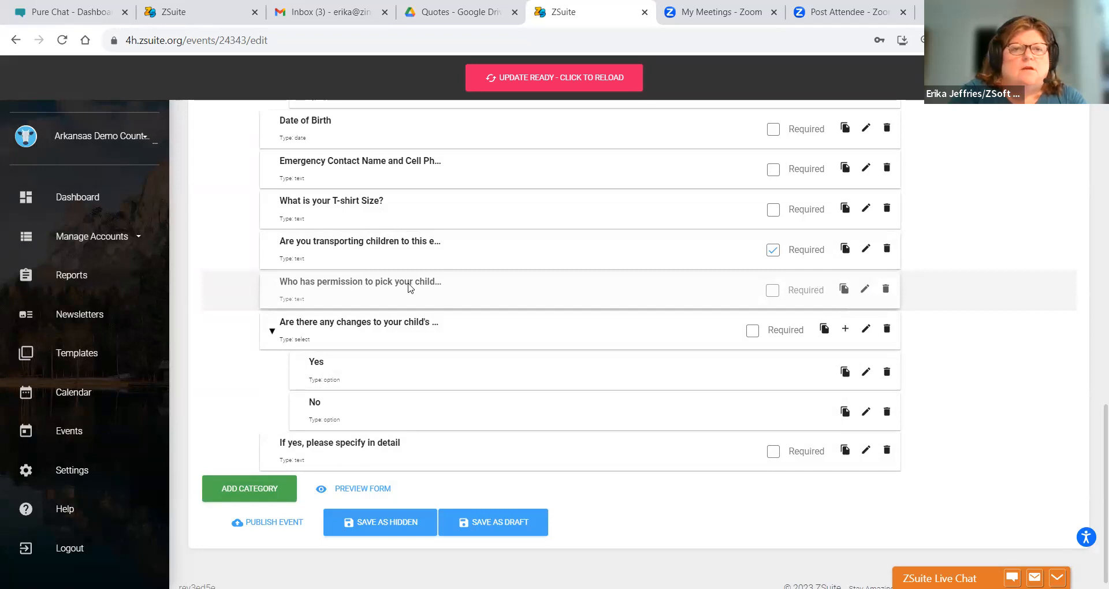
- Delete the pick-up permission field and make the transport question Single-Select
click(884, 294)
click(662, 358)
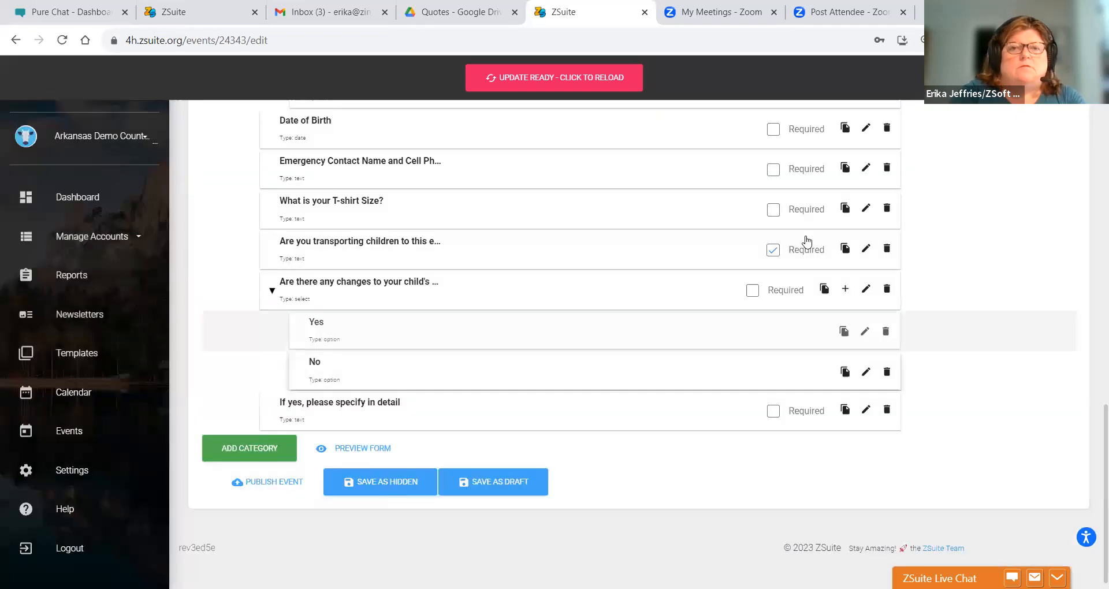
click(864, 248)
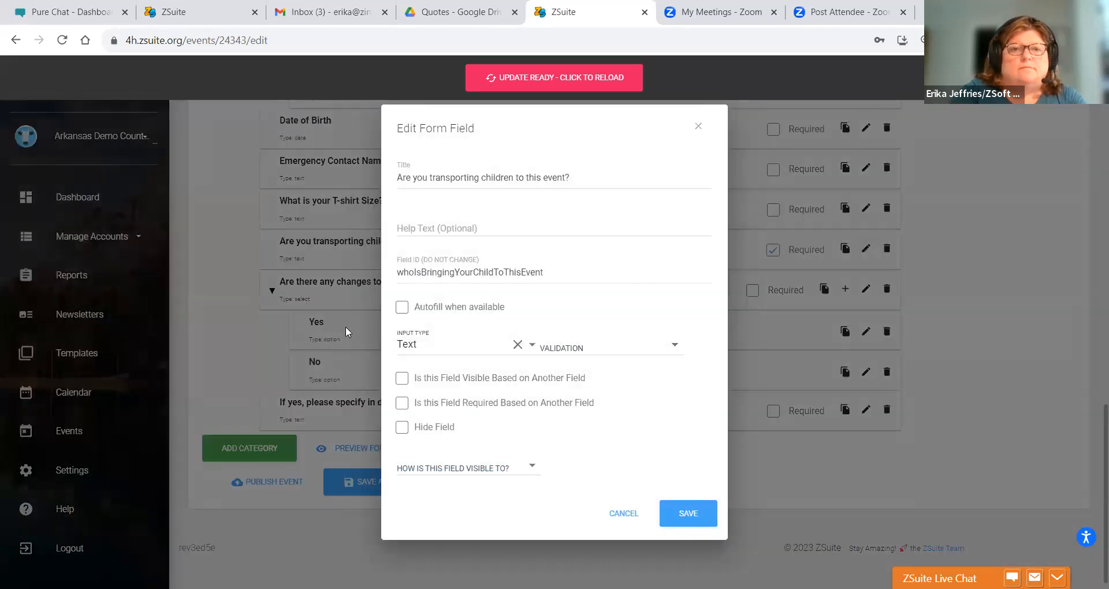
click(442, 356)
click(434, 377)
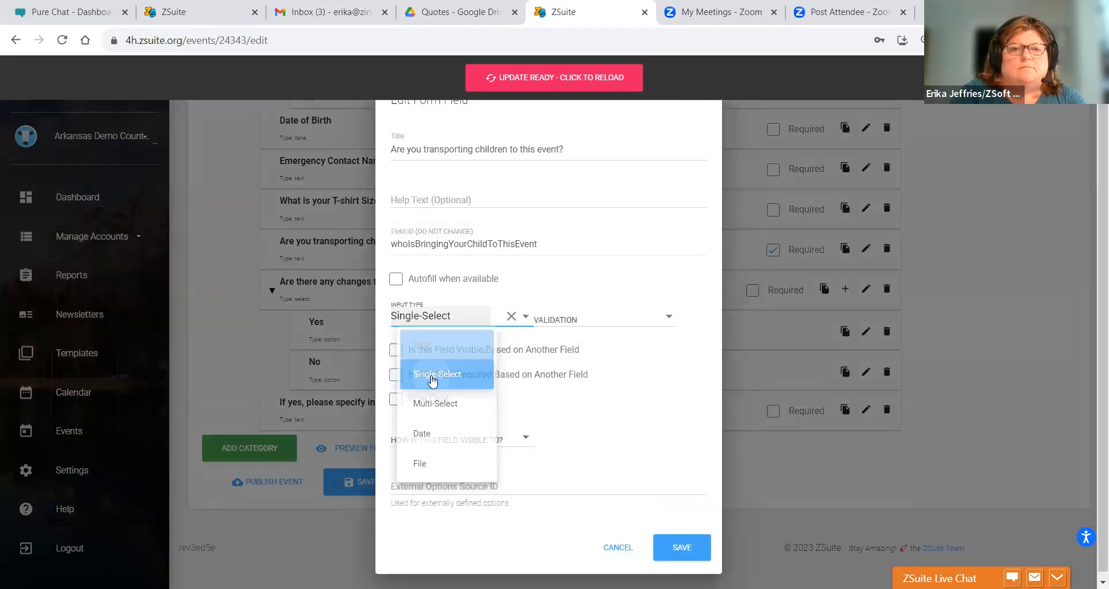
click(661, 549)
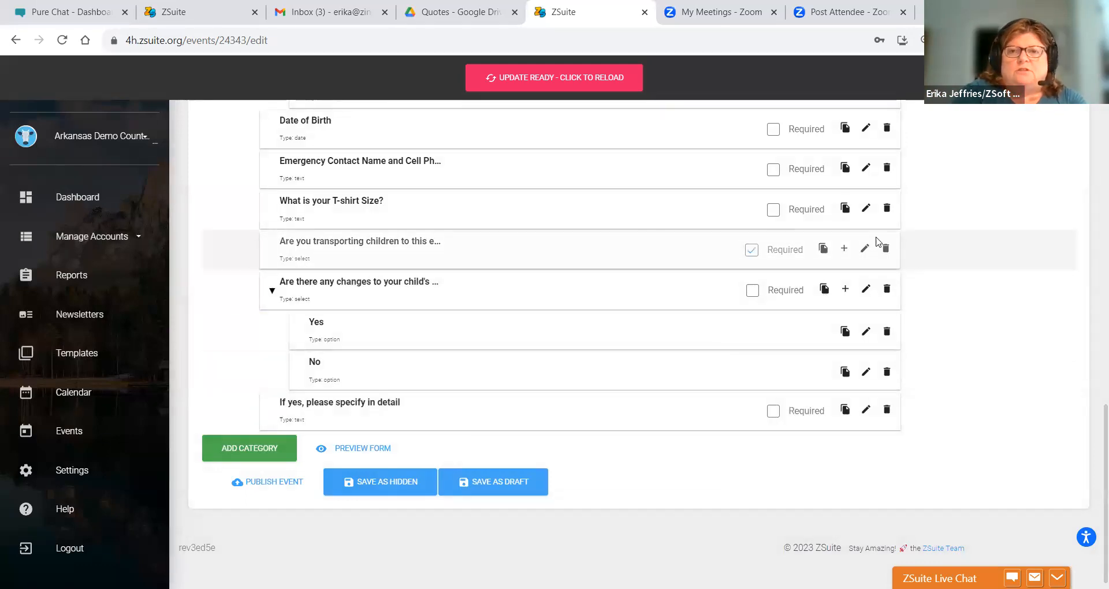
- Add Yes and No as answer options to the transport question
click(844, 248)
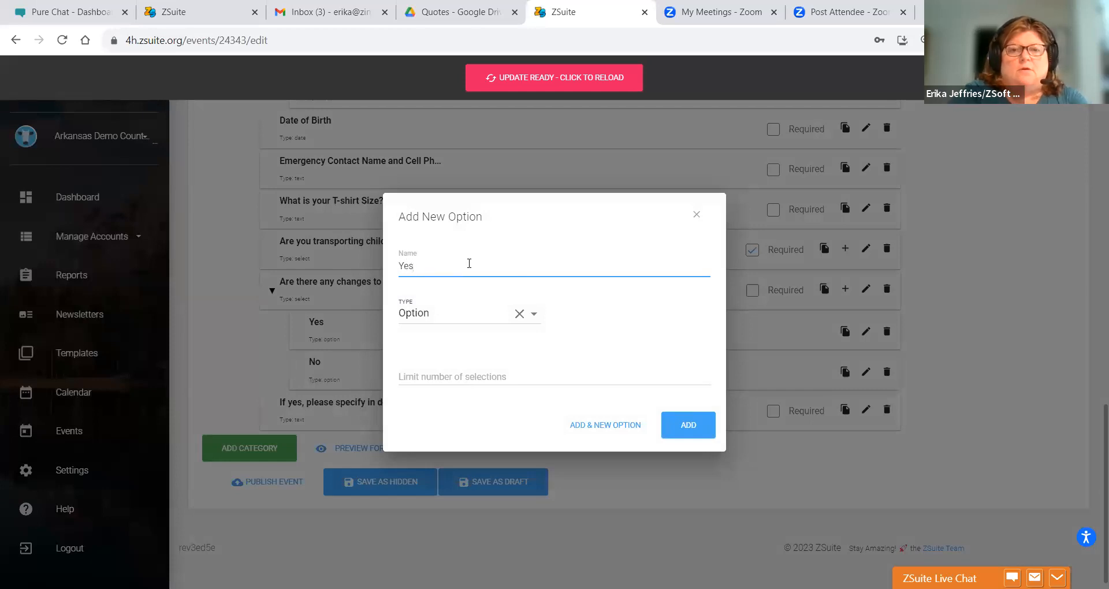
click(671, 438)
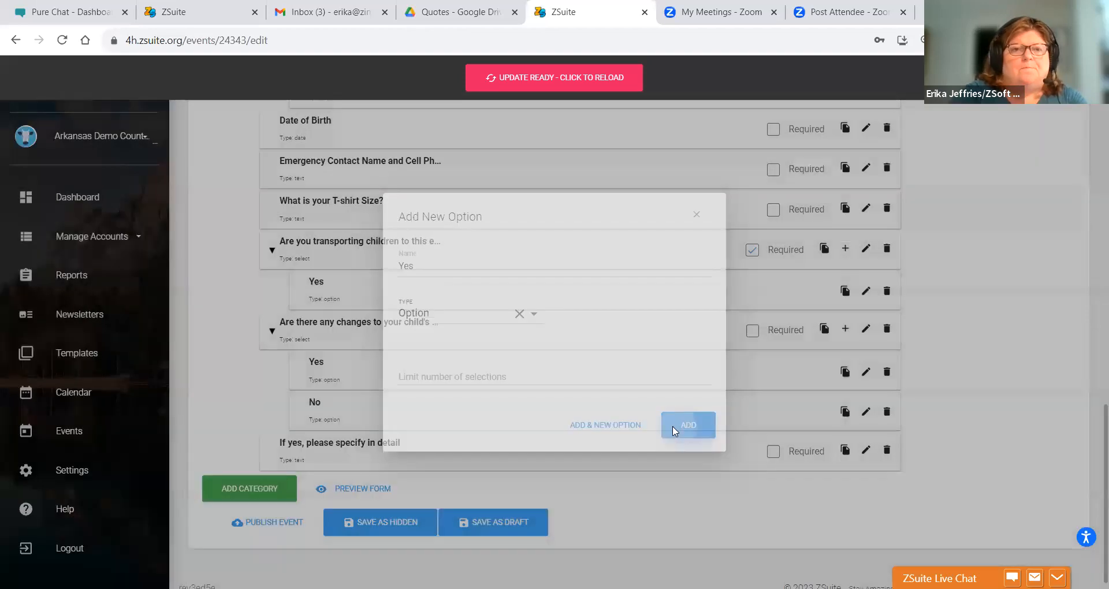
click(845, 250)
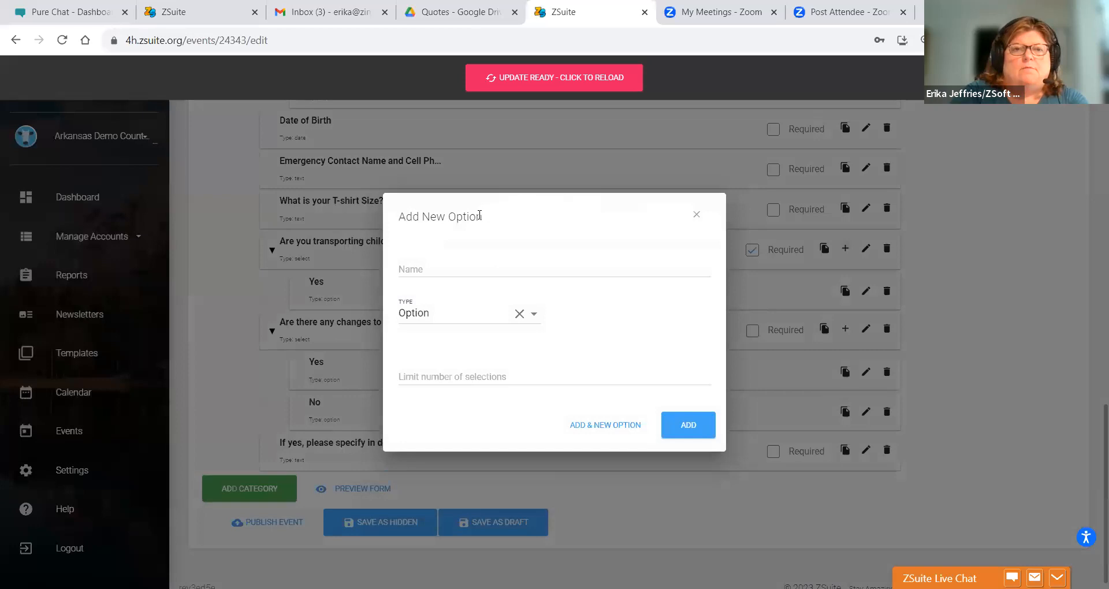
click(439, 267)
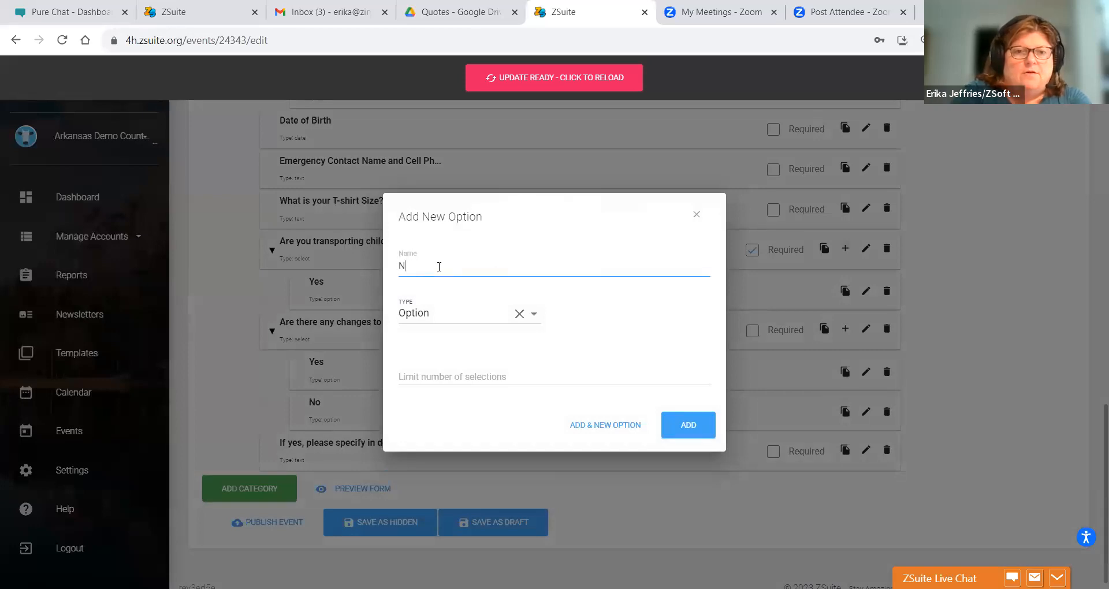
text(No)
click(670, 422)
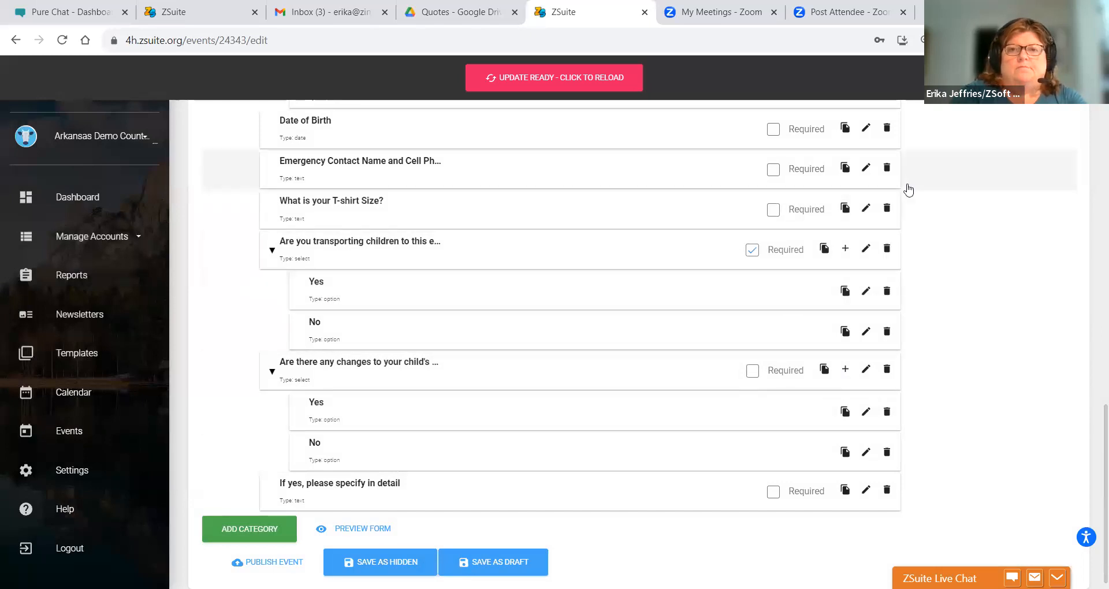
drag(1093, 420, 1094, 343)
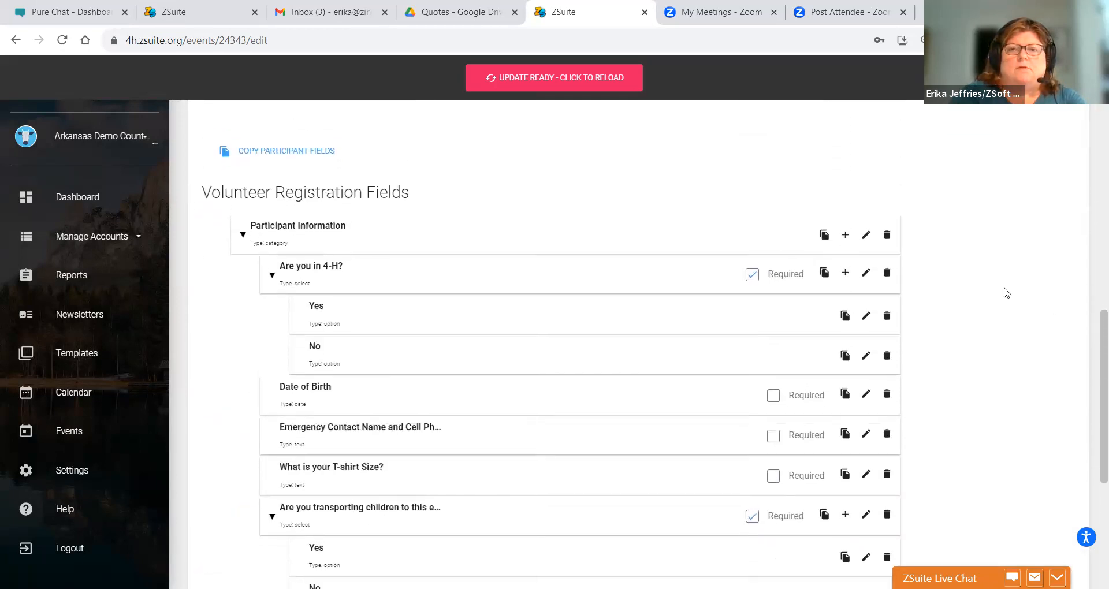
- Create a Text field 'If yes, please list the name(s) of the children you are transporting:'
click(845, 235)
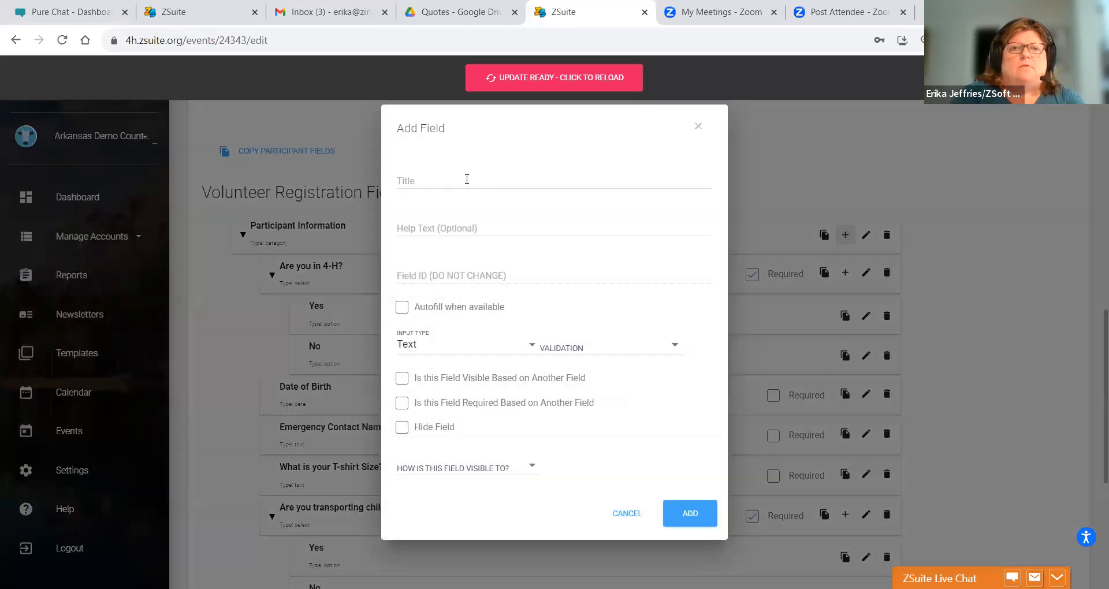
click(460, 184)
text(If yes,)
key(BackSpace)
key(BackSpace)
key(BackSpace)
text(please list the name(s) of)
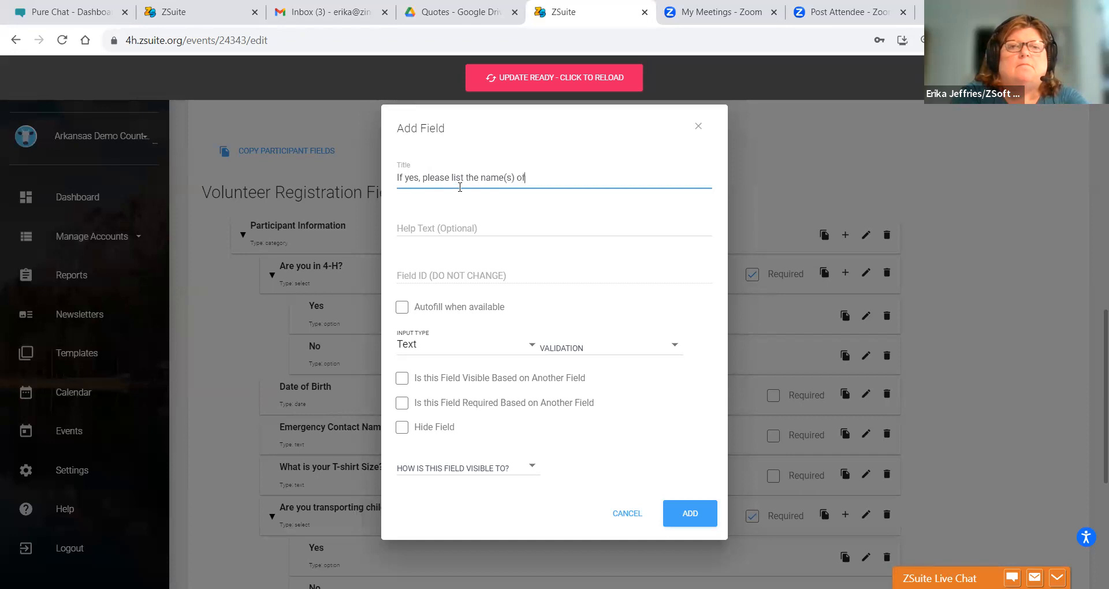
text(en you are st)
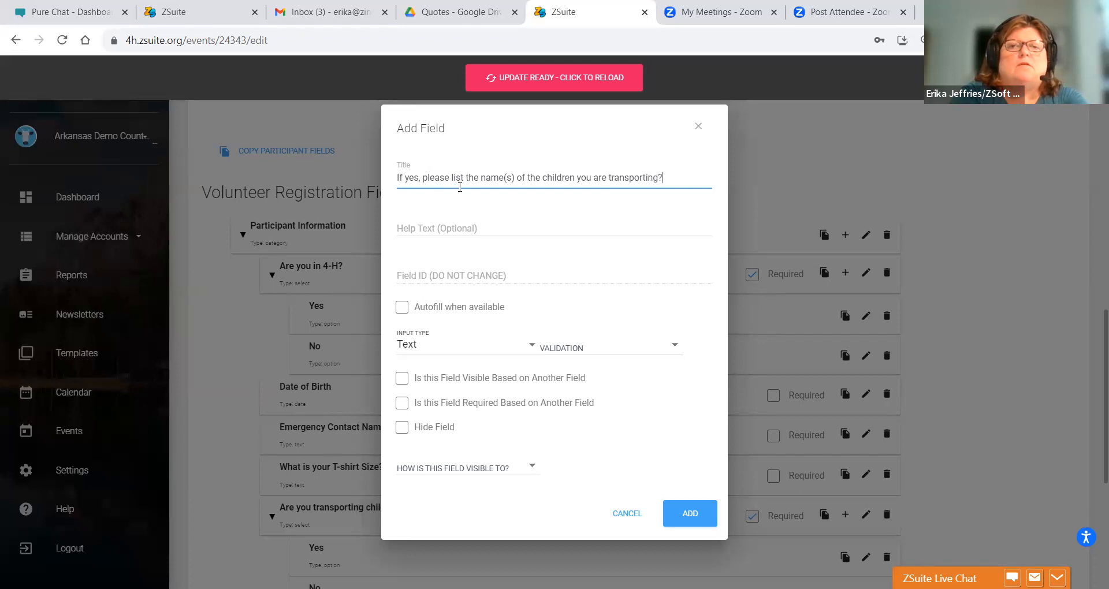
text(ansporting:)
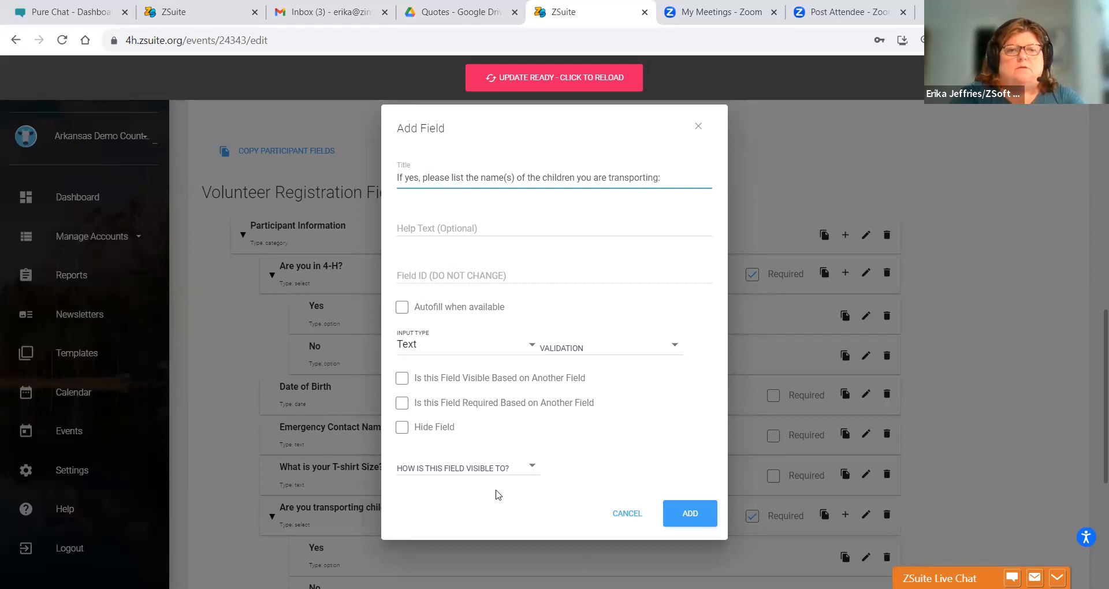
click(687, 528)
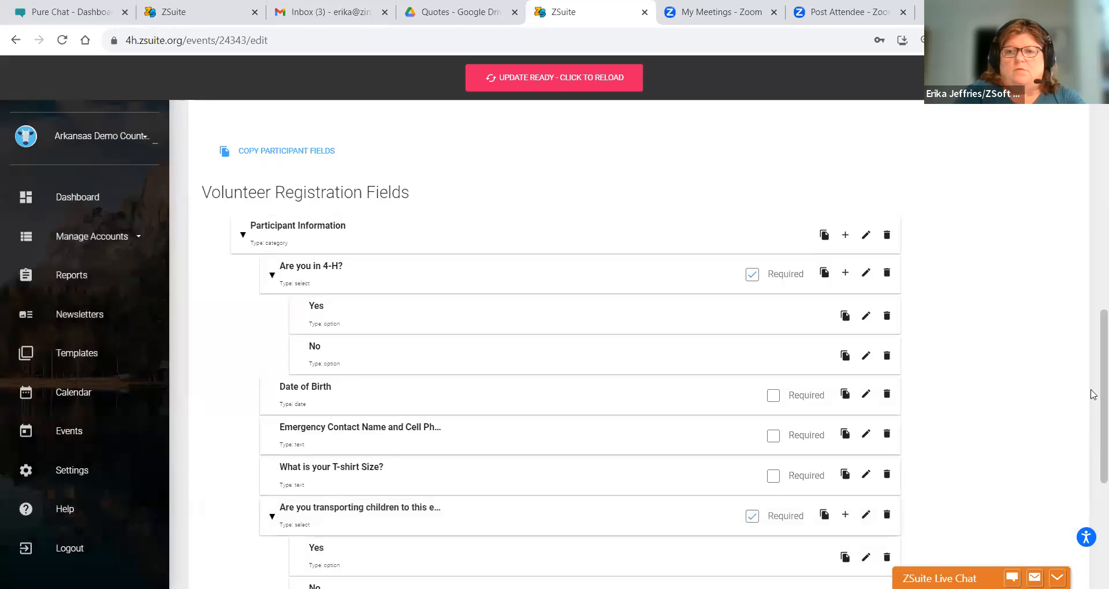
scroll(1092, 449, down, 5)
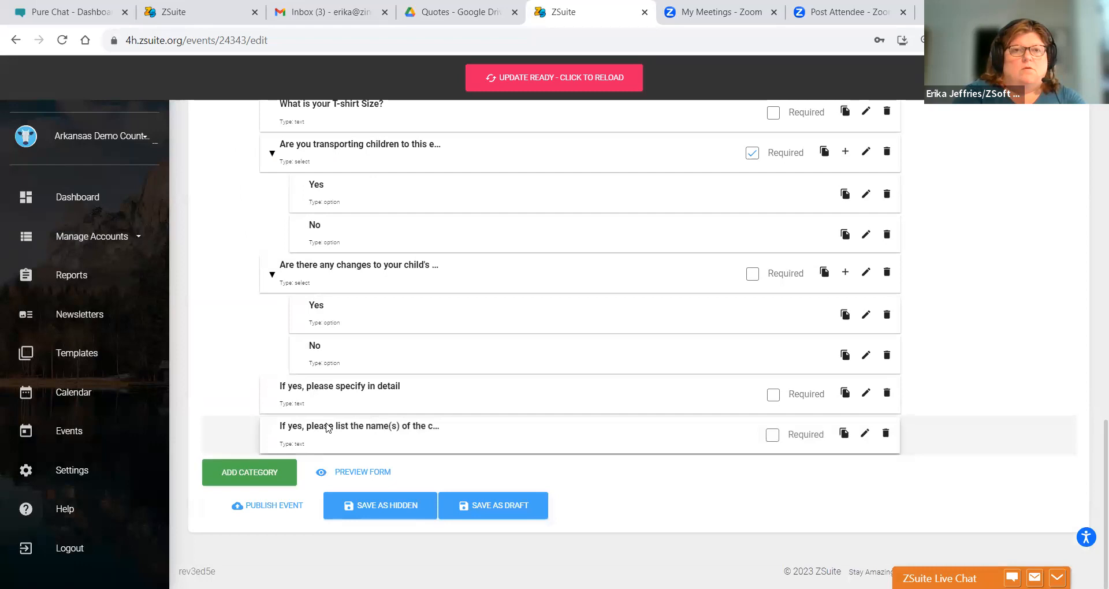
drag(311, 321, 301, 374)
drag(311, 434, 304, 276)
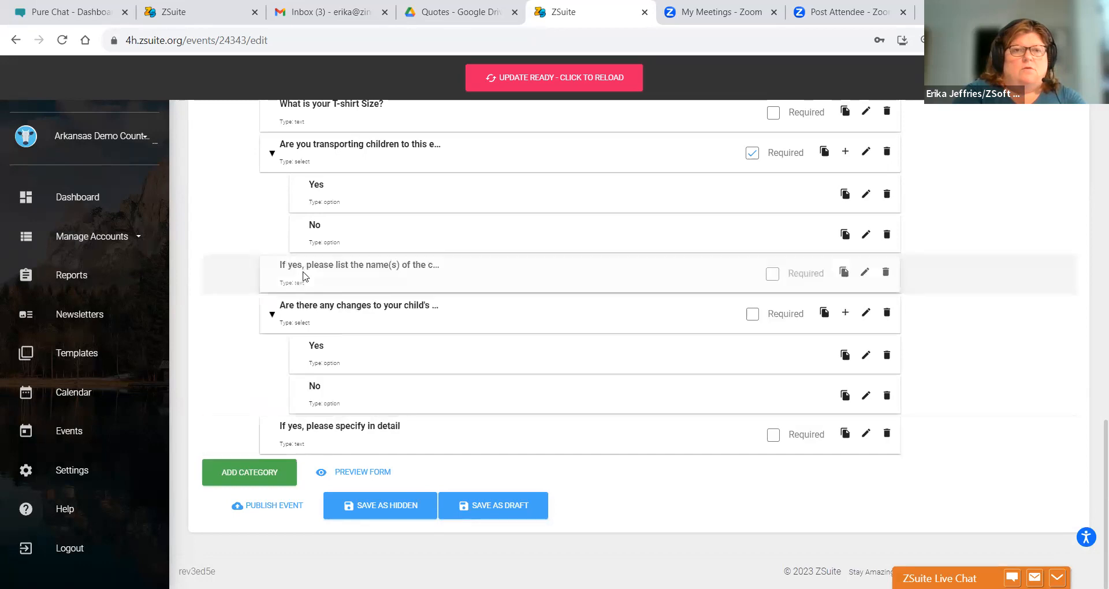
click(865, 315)
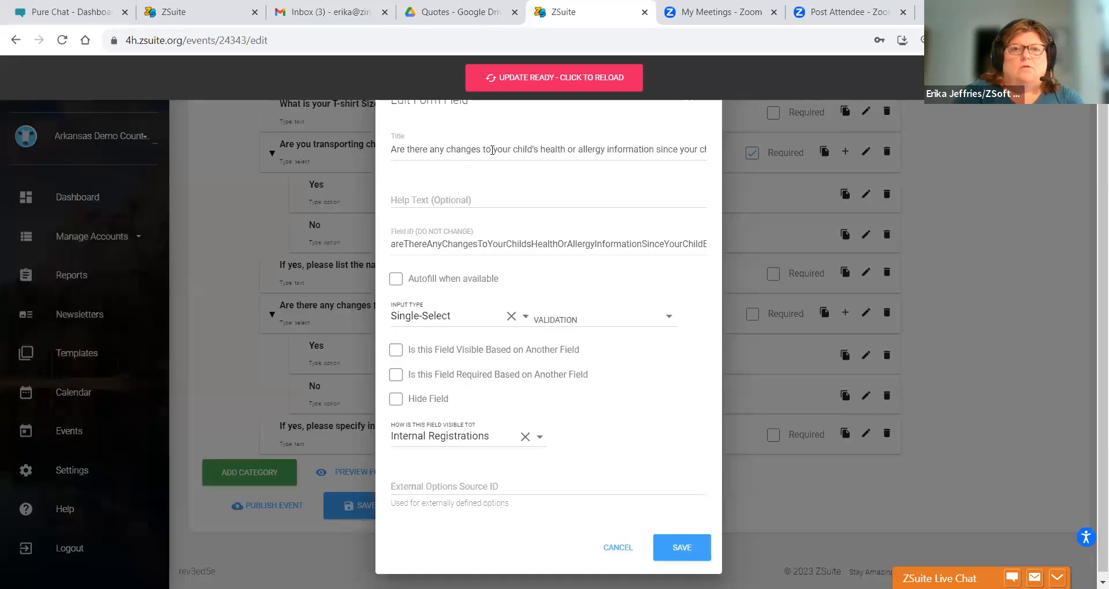
drag(511, 150, 530, 147)
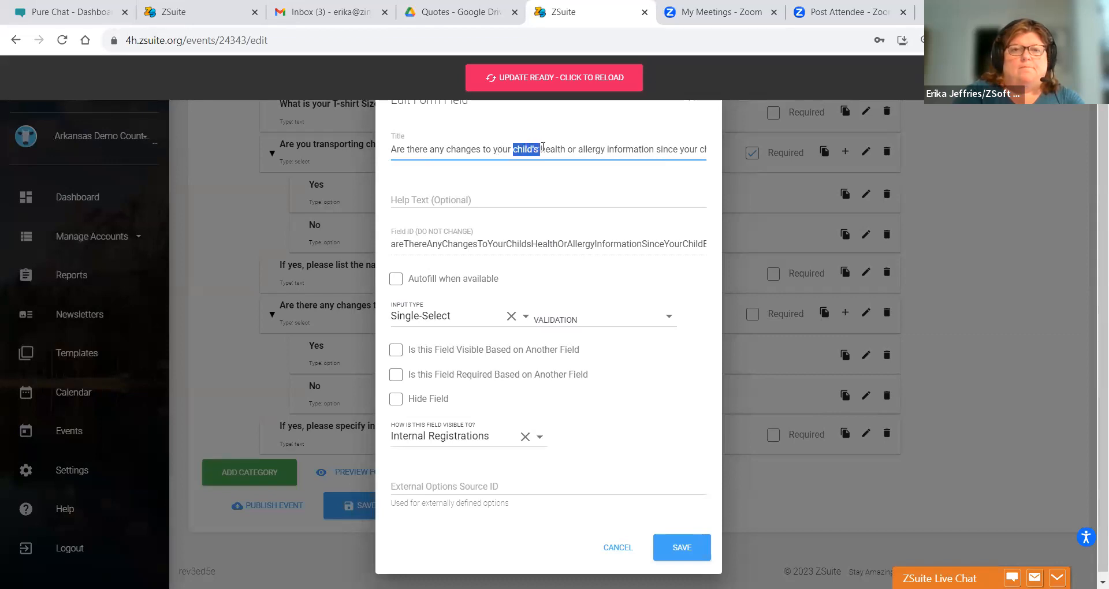
key(BackSpace)
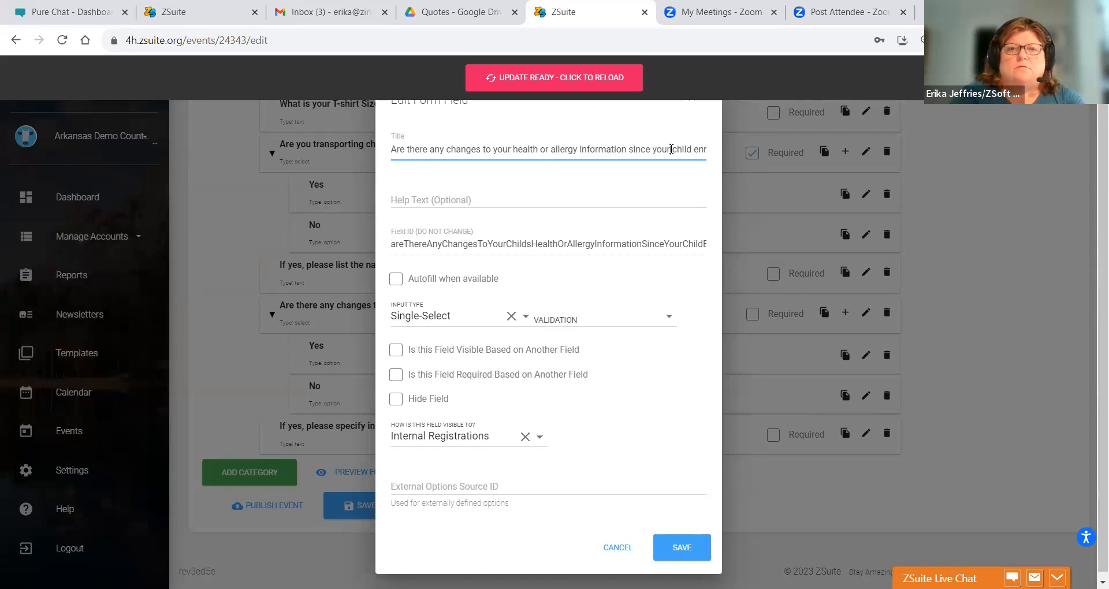
drag(668, 149, 681, 149)
key(BackSpace)
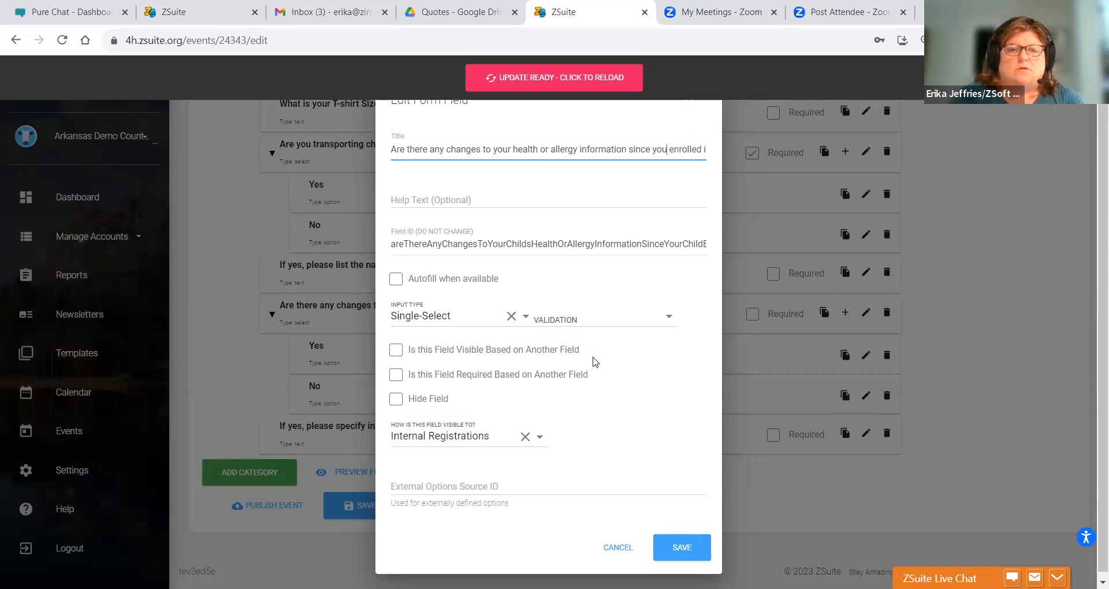
click(687, 547)
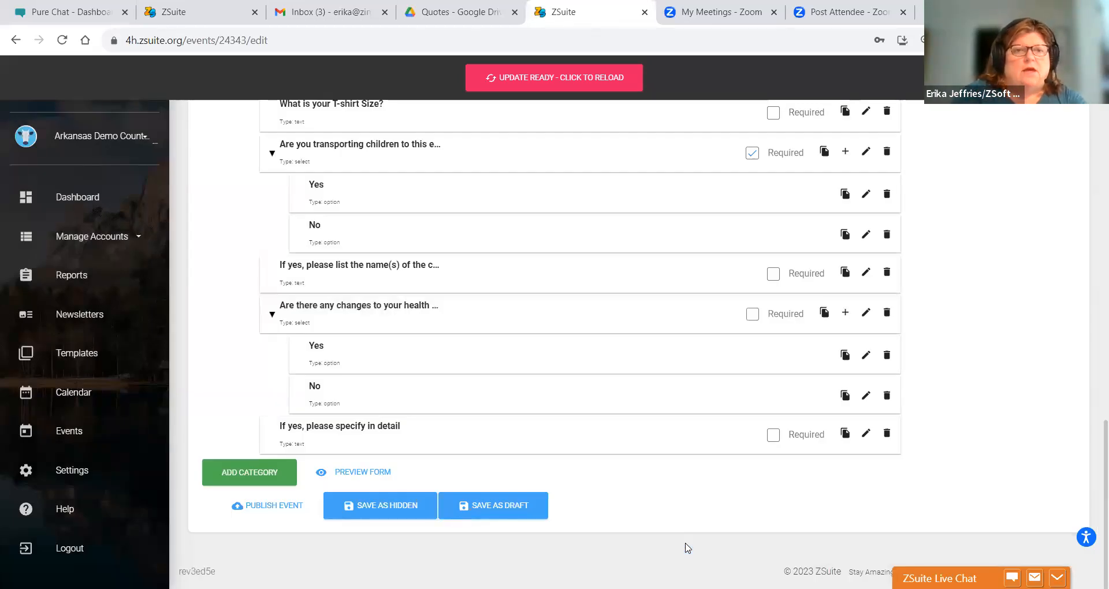
drag(1094, 504, 1093, 229)
drag(1092, 207, 1092, 514)
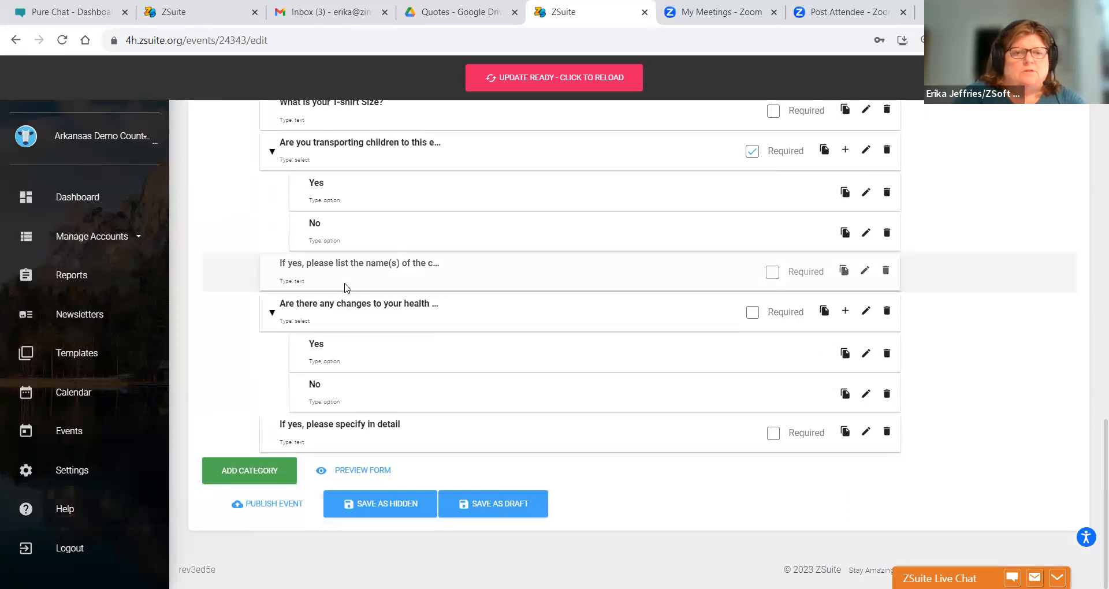
- Preview the registration form and try the health-changes Yes/No answers
click(342, 472)
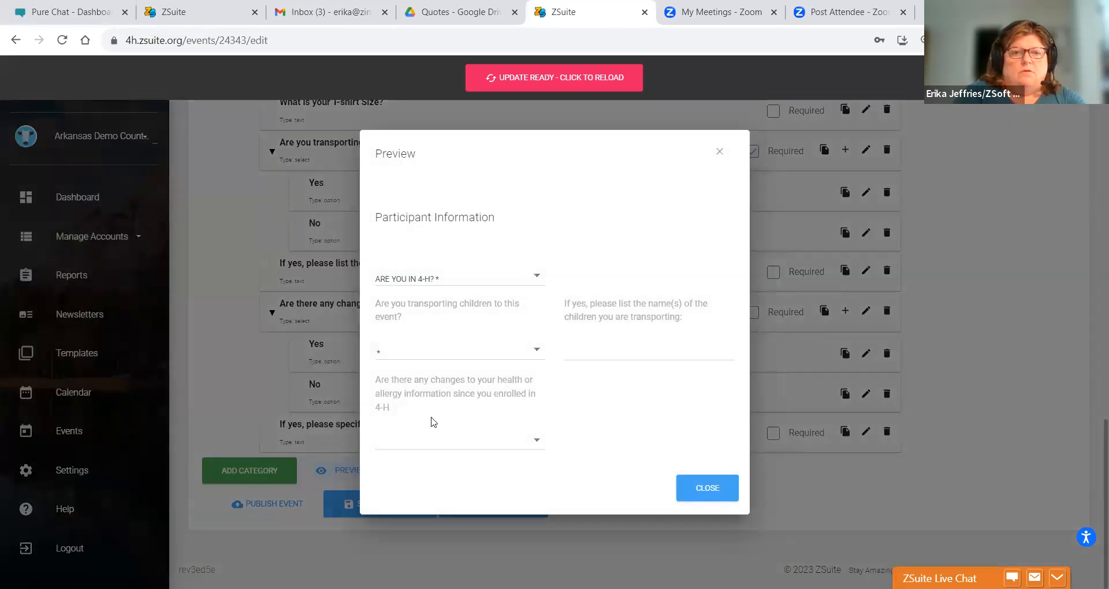
click(453, 450)
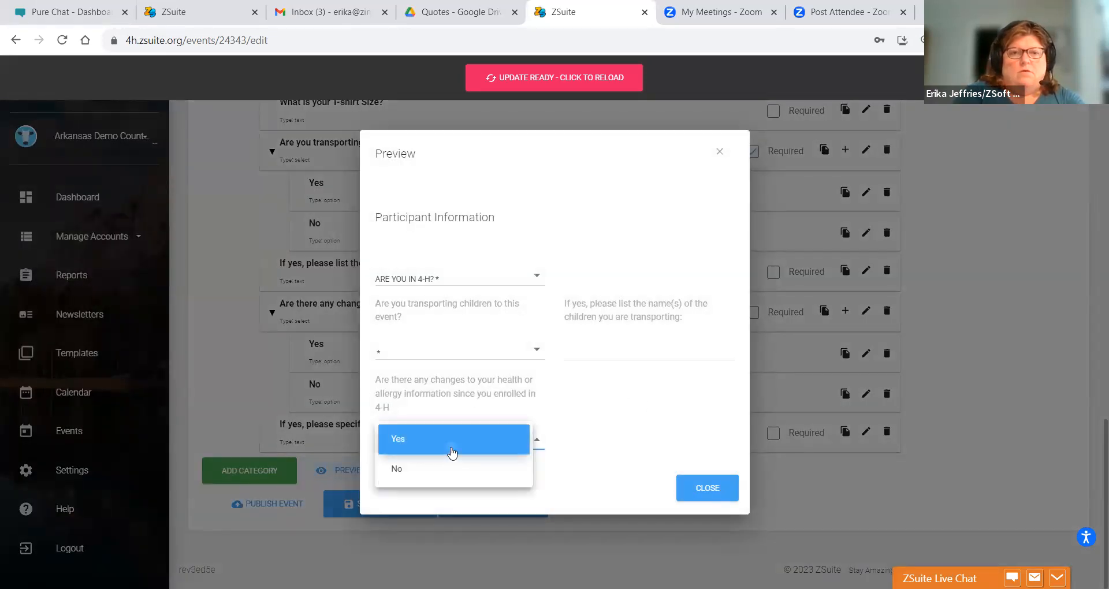
click(453, 452)
click(451, 451)
click(434, 473)
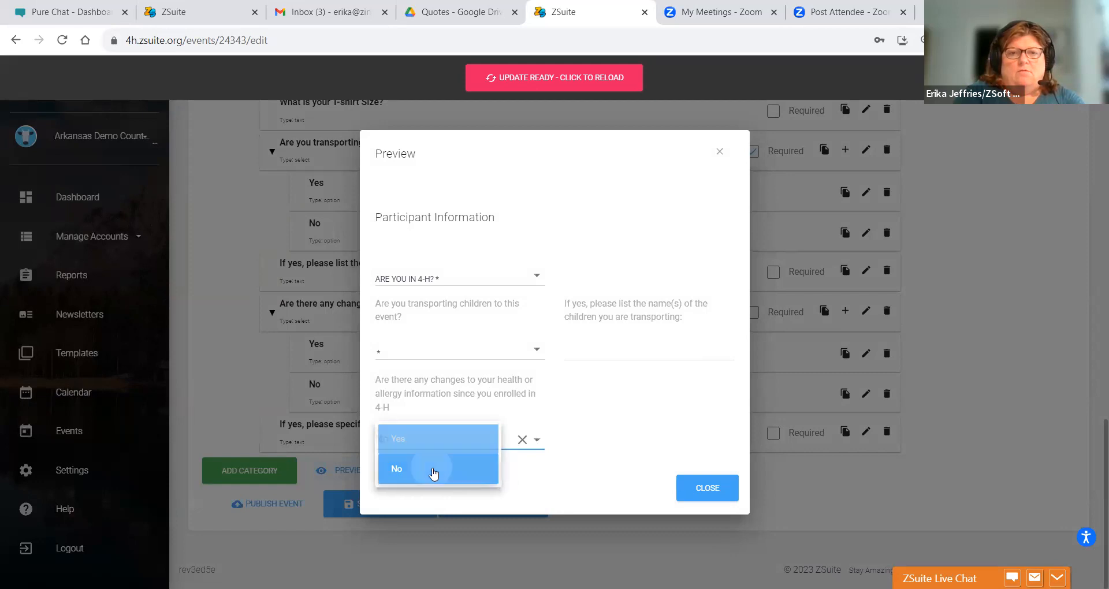
- Test the transporting-children Yes/No answers, close the preview and save as draft
click(408, 354)
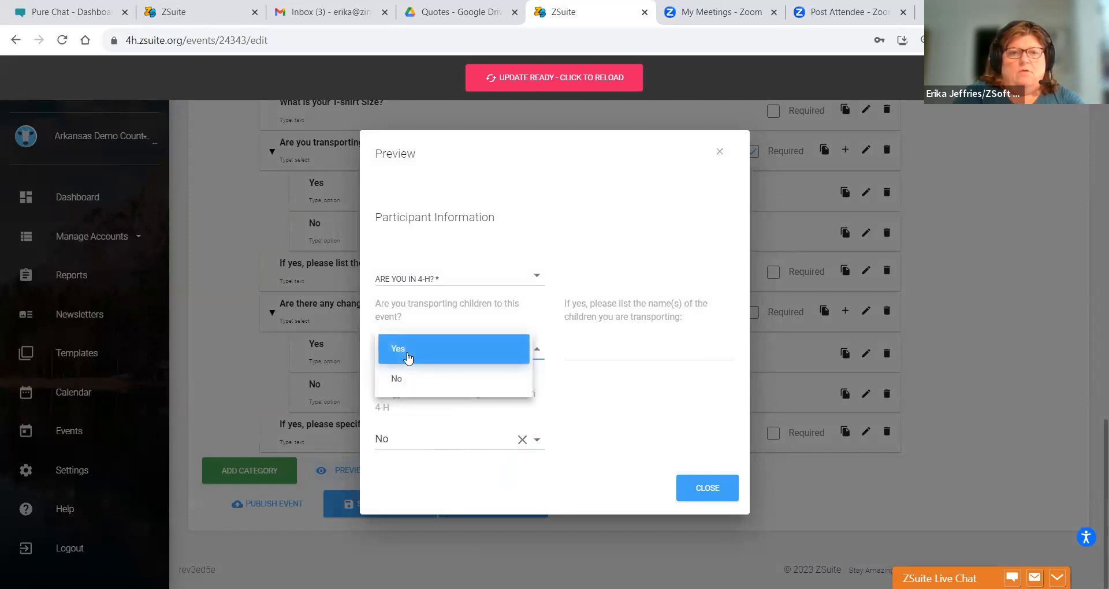
click(403, 391)
click(396, 349)
click(398, 321)
click(706, 488)
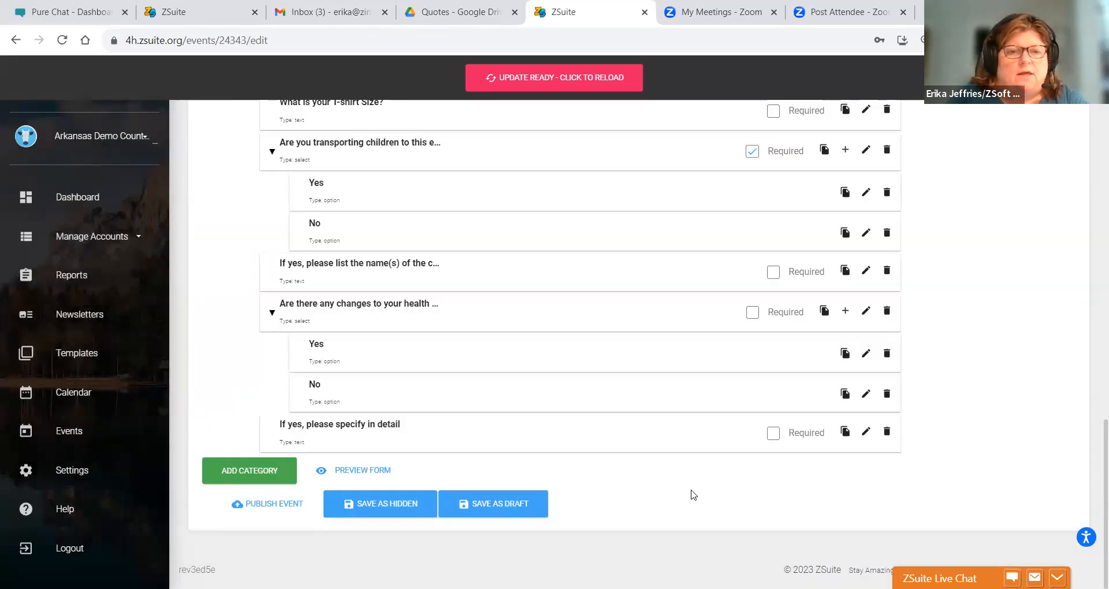
click(536, 501)
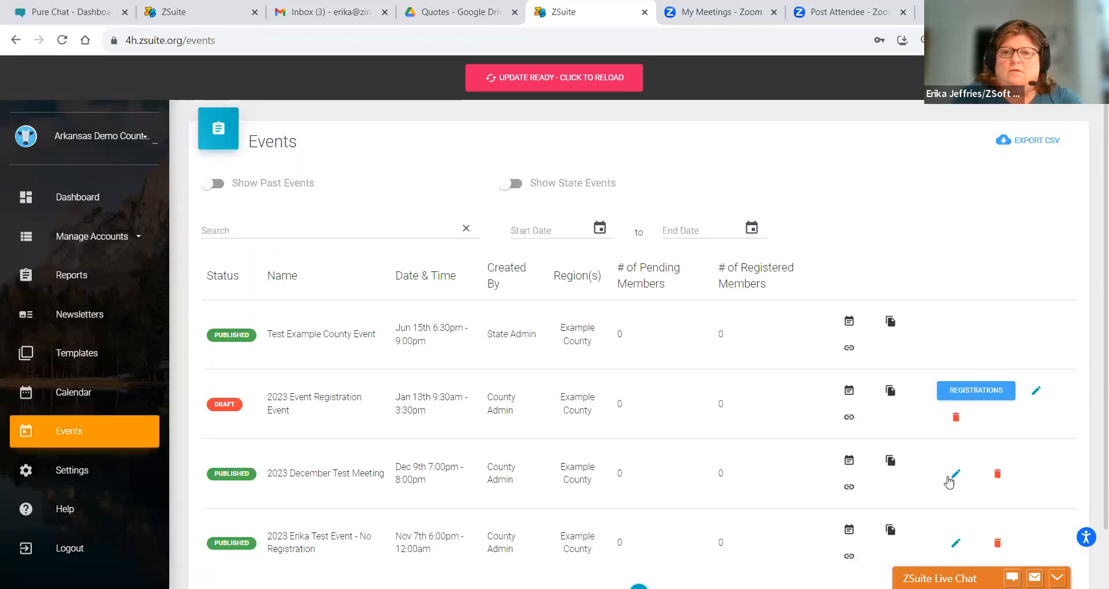
- Reopen the draft event and go to its Registration Documents
click(1036, 394)
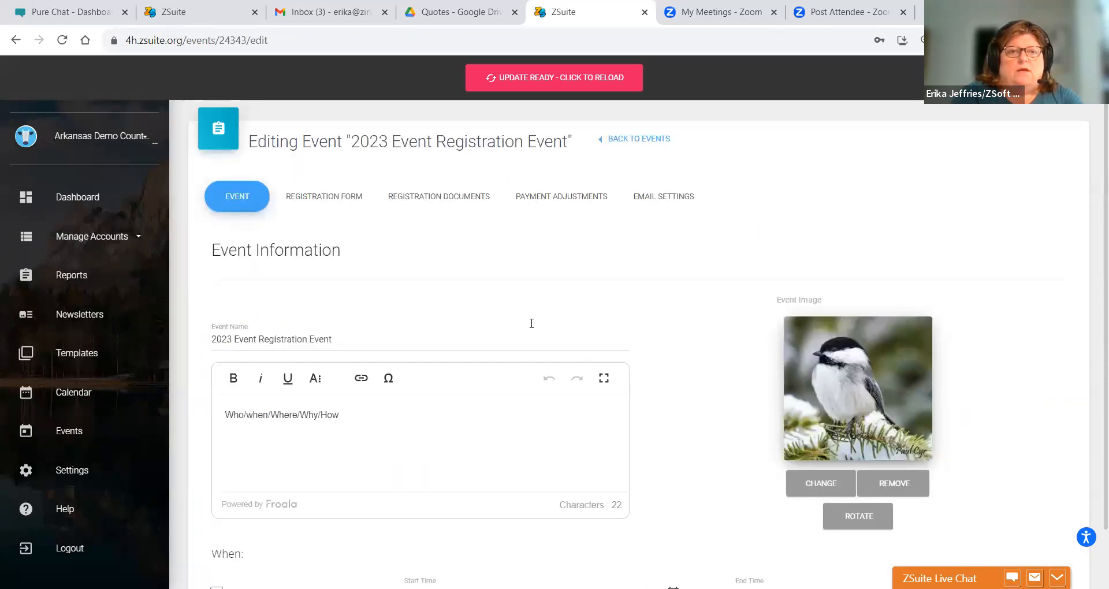
click(663, 198)
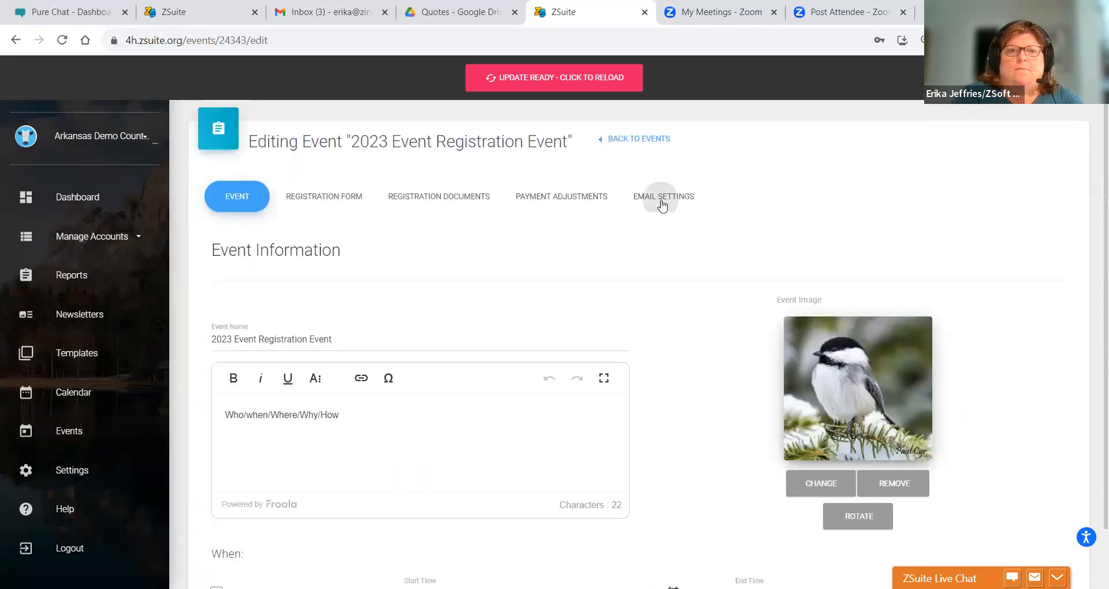
click(410, 203)
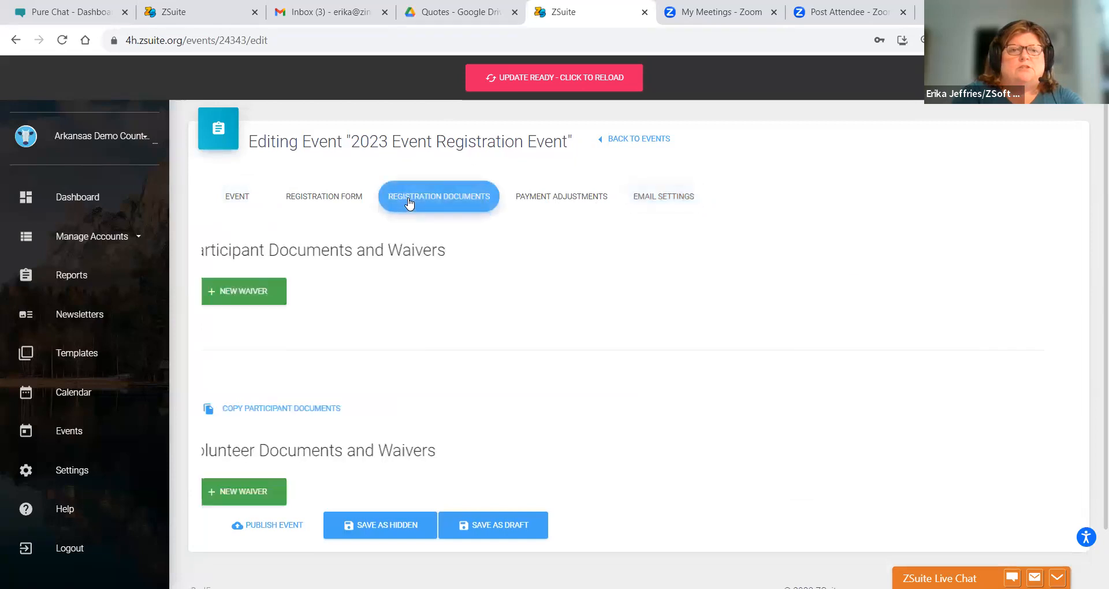
- Add a Waiver Confirmation for the Arkansas 4-H Code of Conduct and save
click(246, 294)
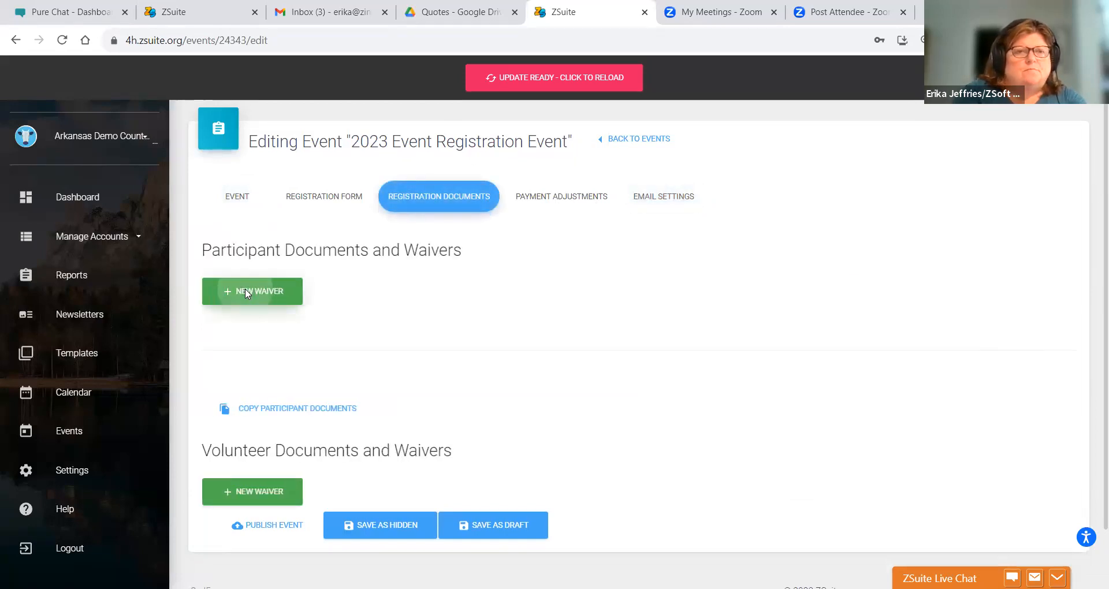
click(287, 151)
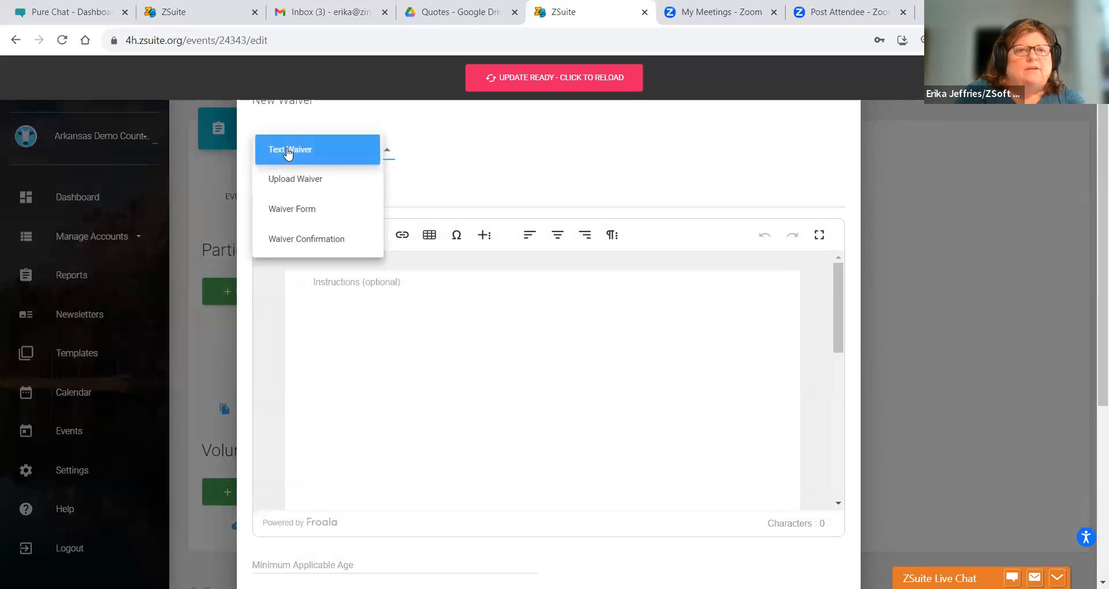
click(305, 239)
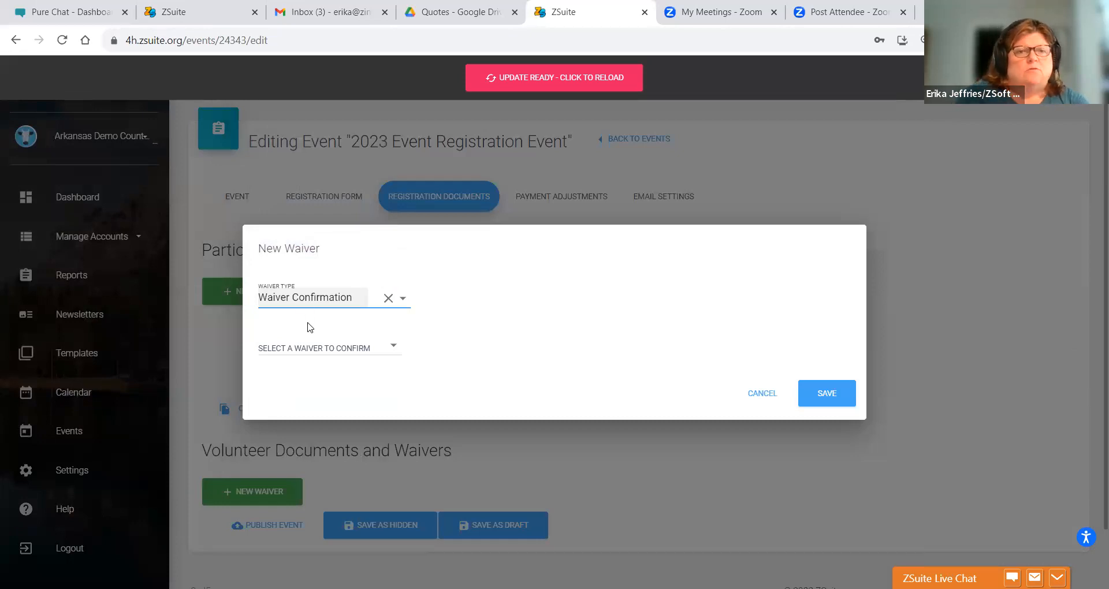
click(303, 348)
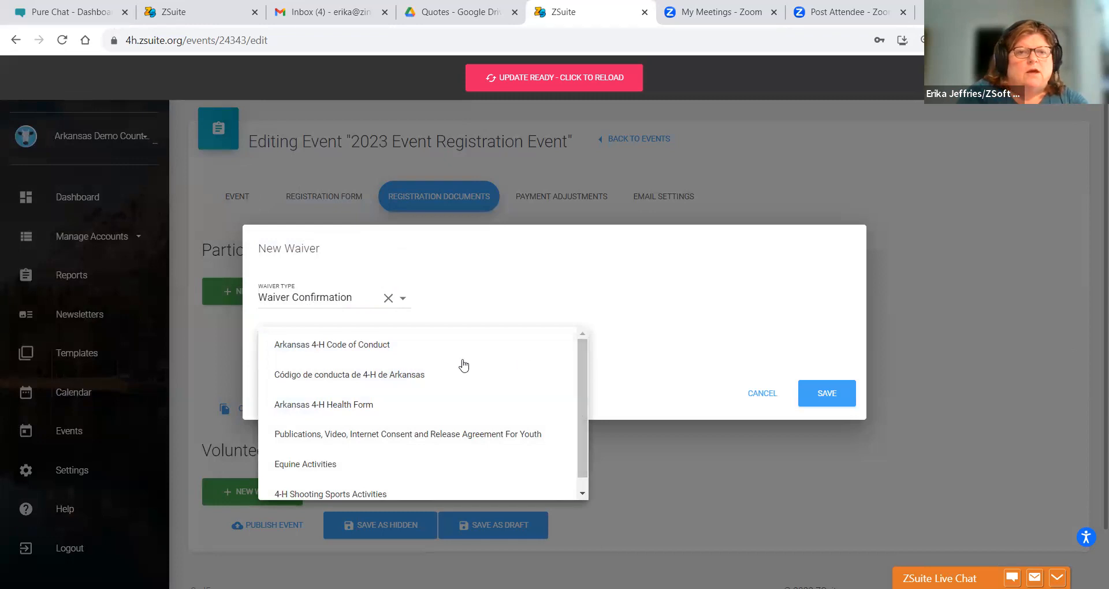
click(420, 350)
click(825, 398)
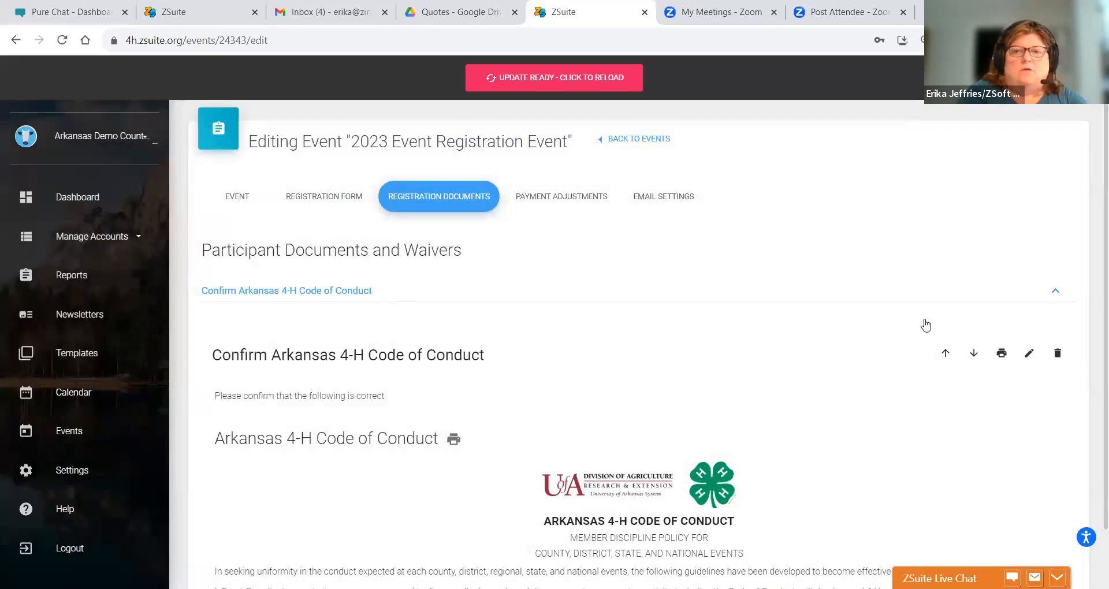
- Add a Waiver Confirmation for the Publications, Video, Internet Consent and Release Agreement For Youth
click(1055, 296)
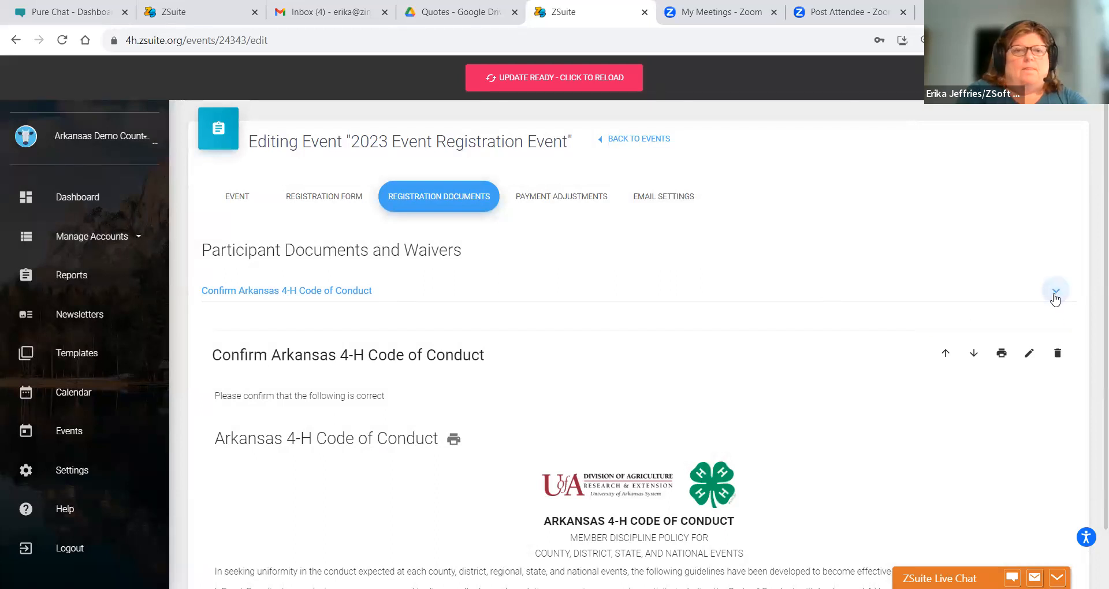
click(216, 336)
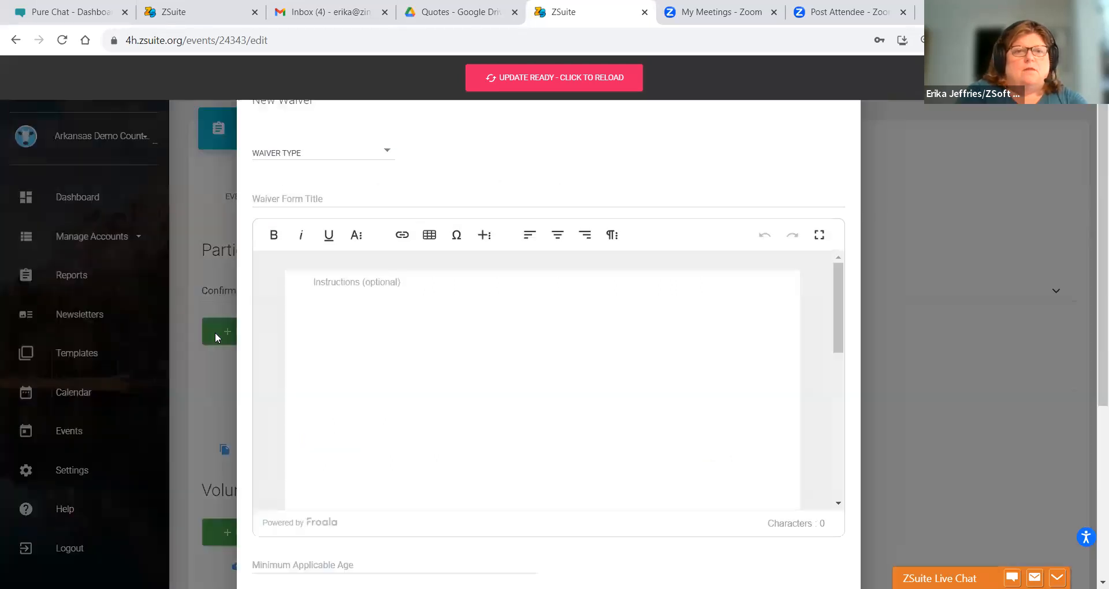
click(300, 197)
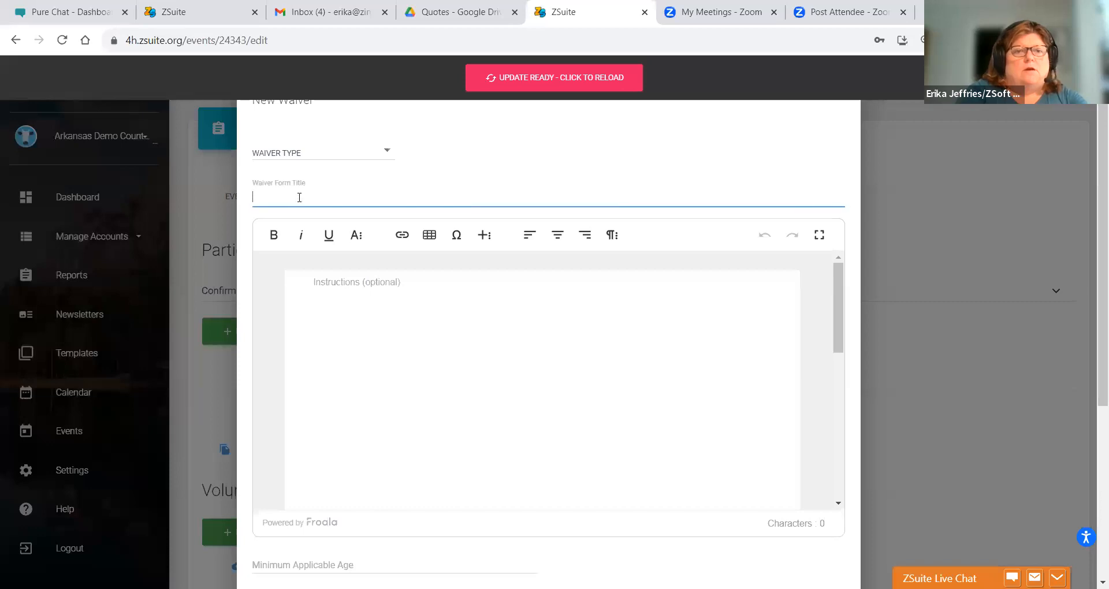
click(295, 152)
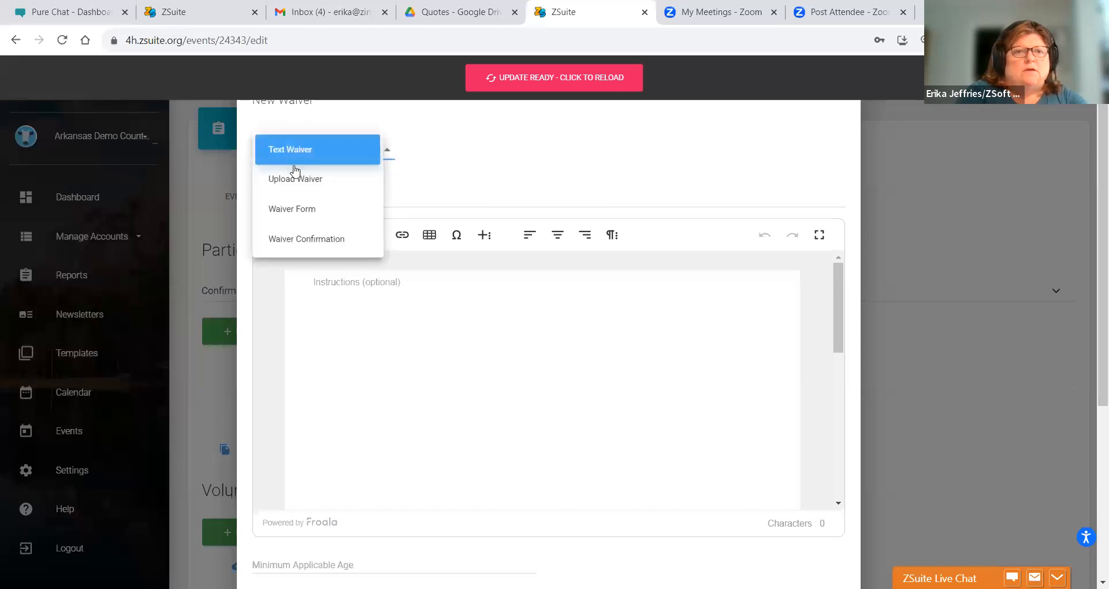
click(295, 239)
click(302, 353)
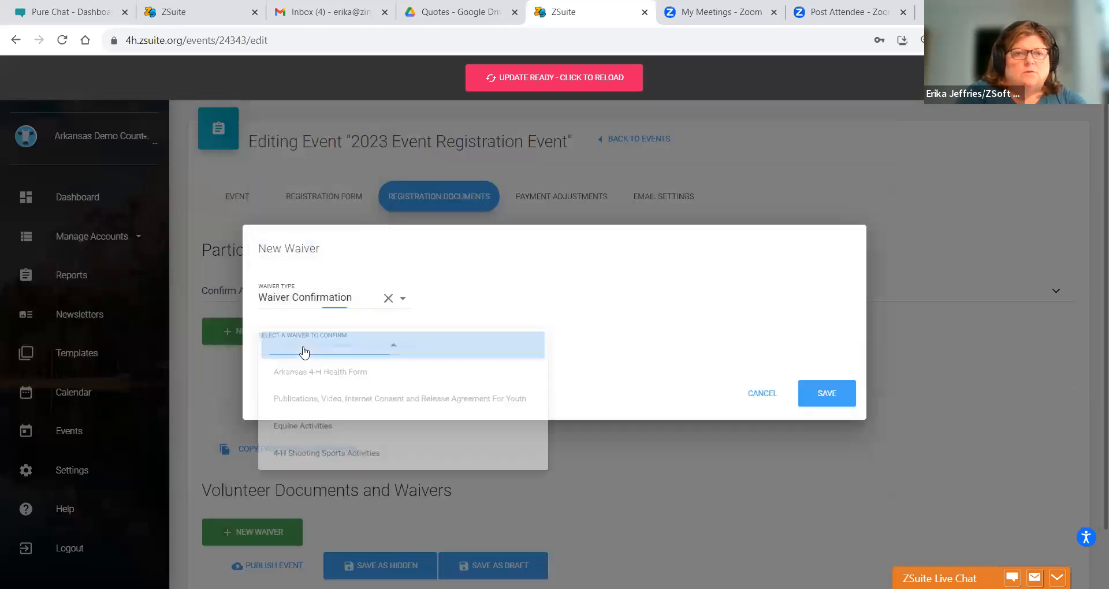
click(308, 405)
click(829, 396)
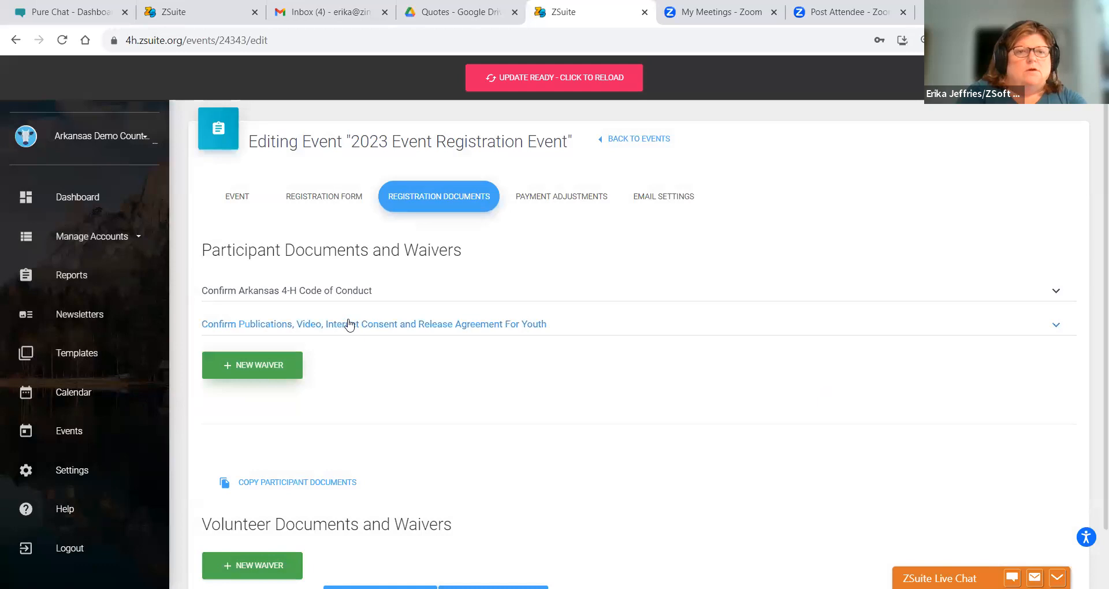
- Add a Waiver Confirmation for the Arkansas 4-H Health Form
click(241, 367)
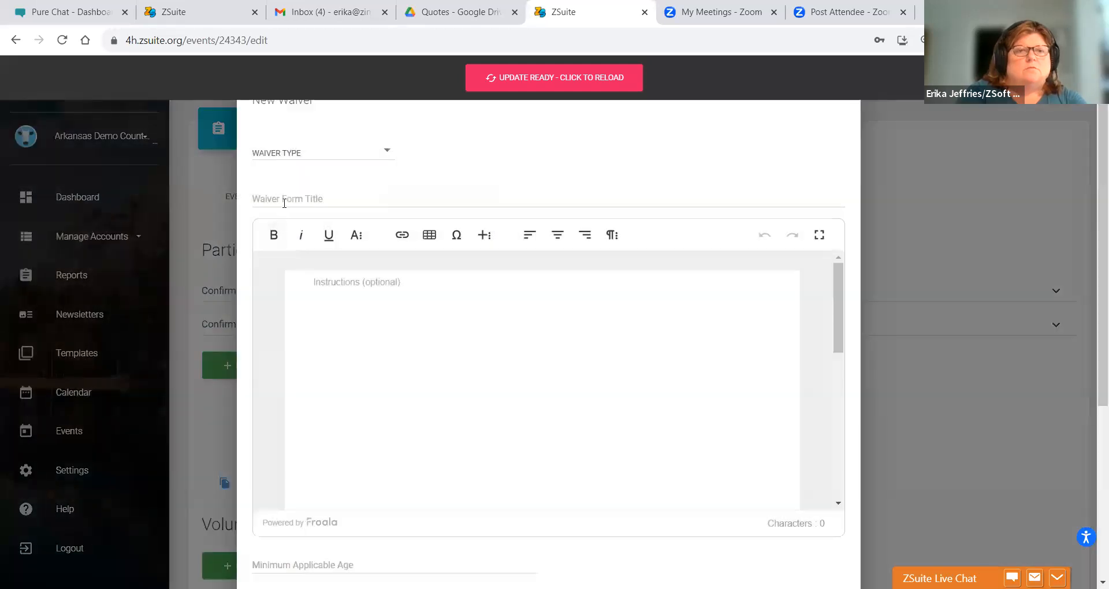
click(284, 155)
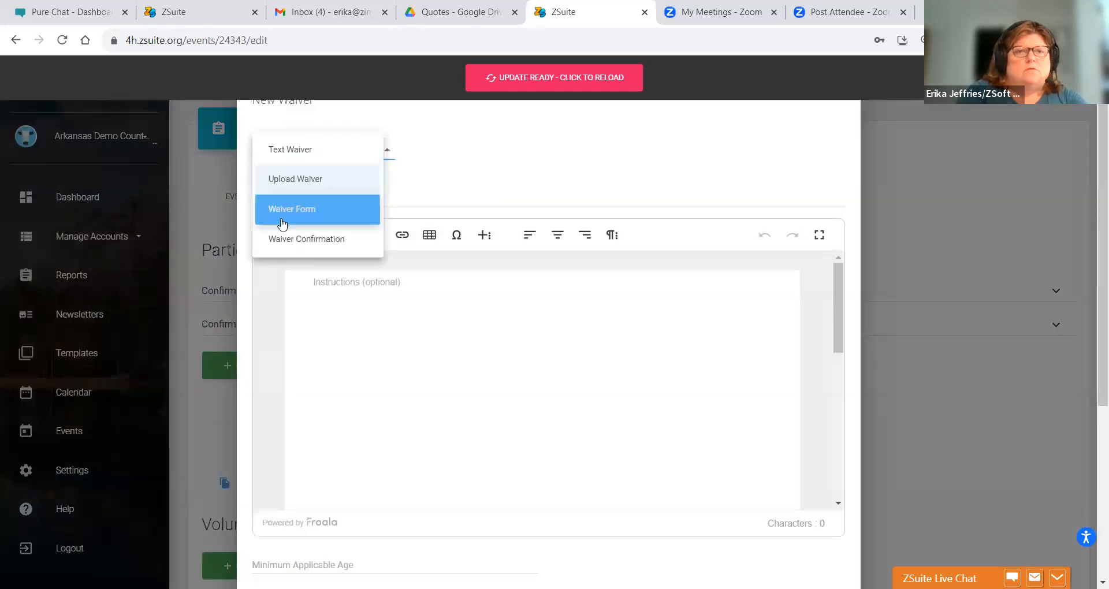
click(286, 246)
click(282, 346)
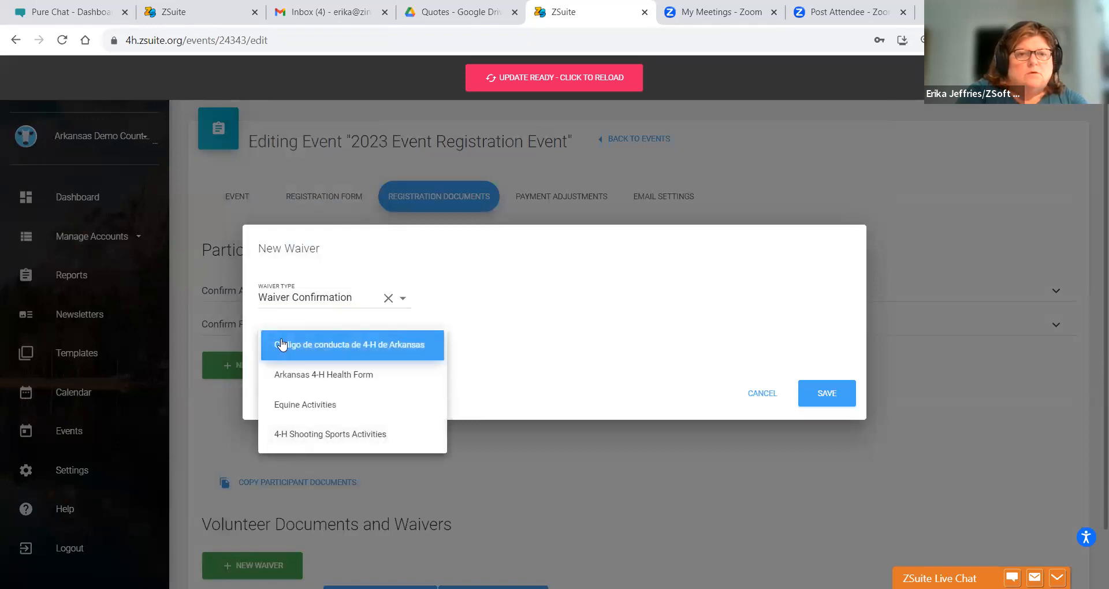
click(351, 377)
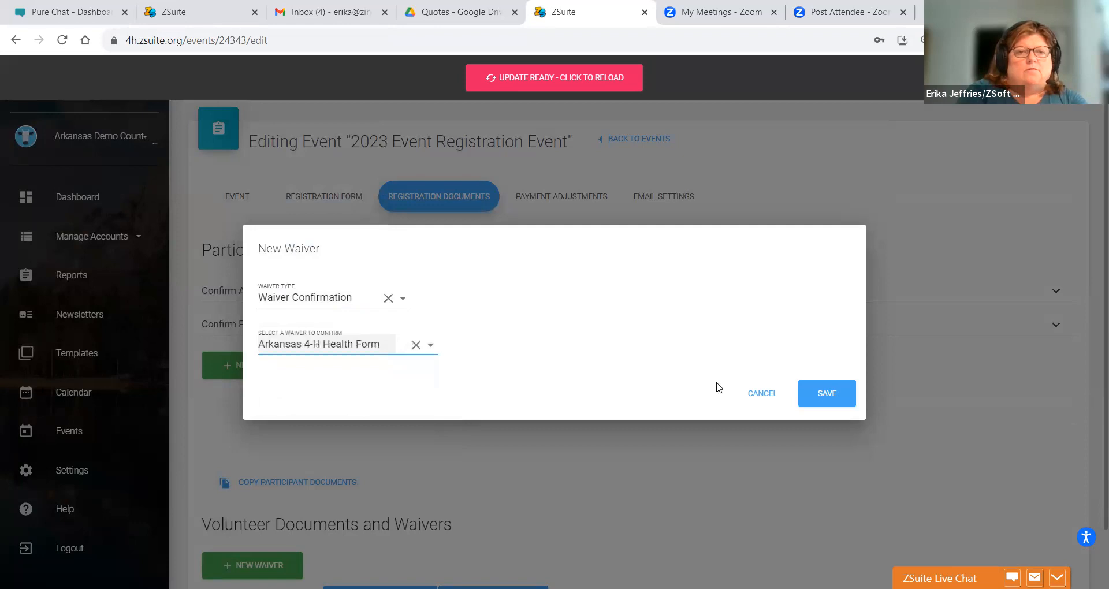
click(820, 393)
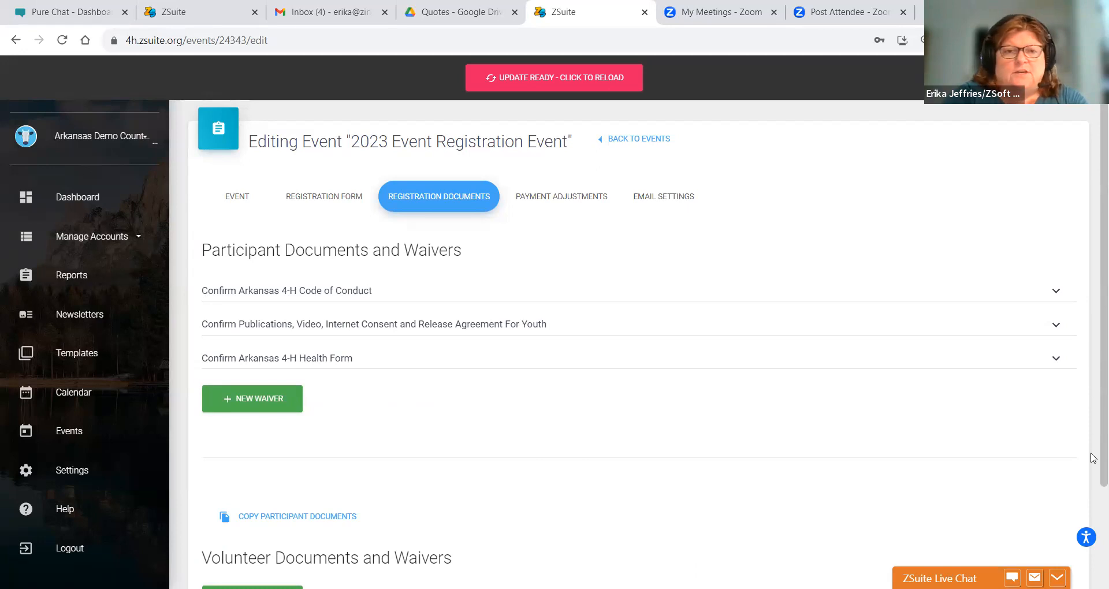
- Decline copying participant waivers, then start a new volunteer waiver and choose its type
scroll(1091, 365, down, 3)
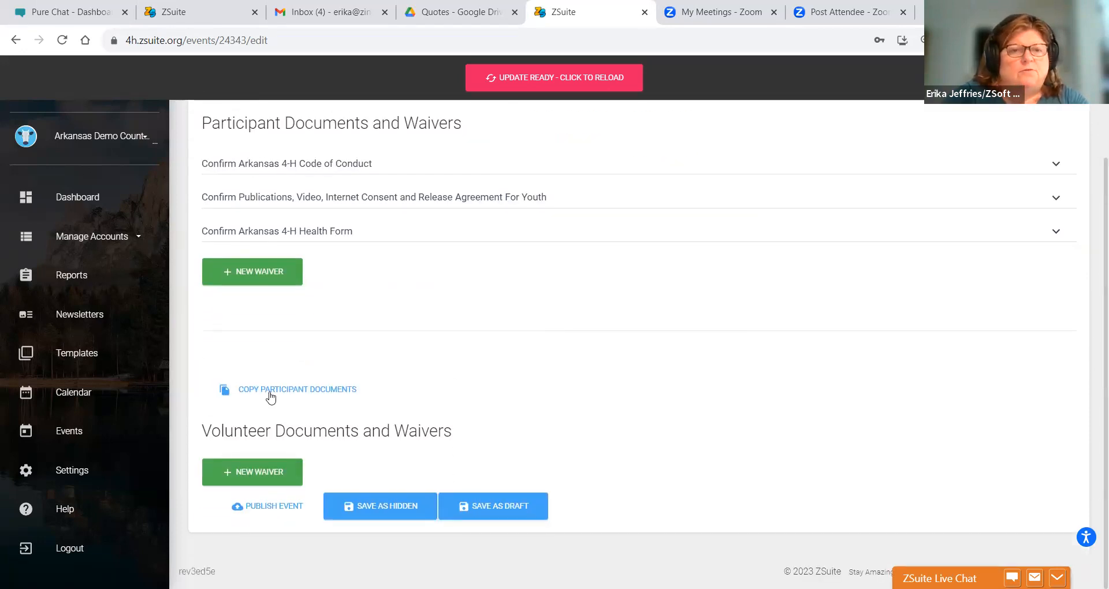
click(270, 393)
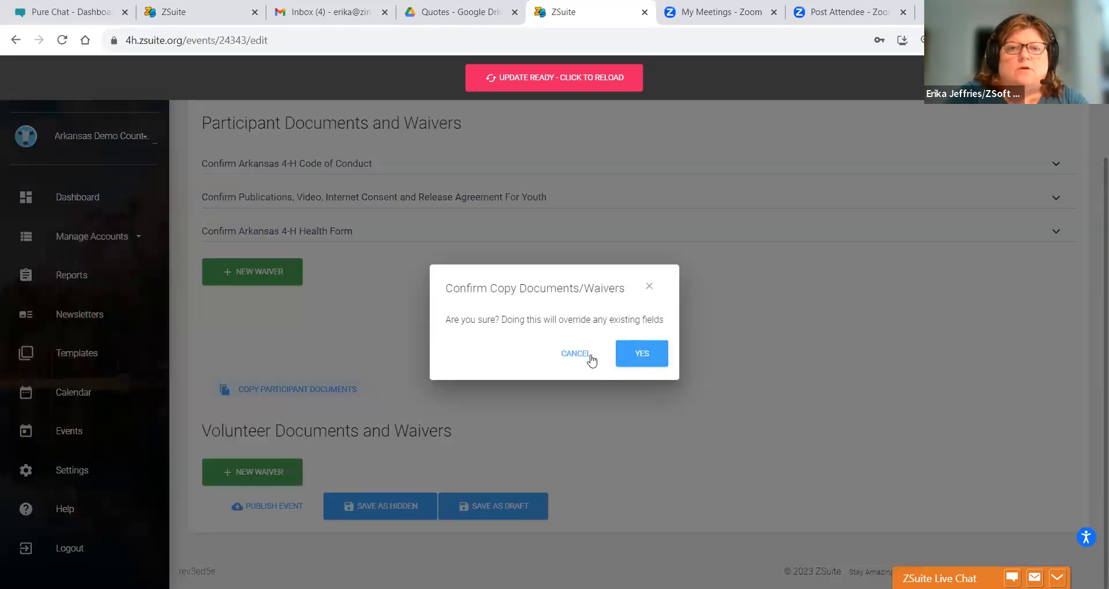
click(576, 357)
click(229, 484)
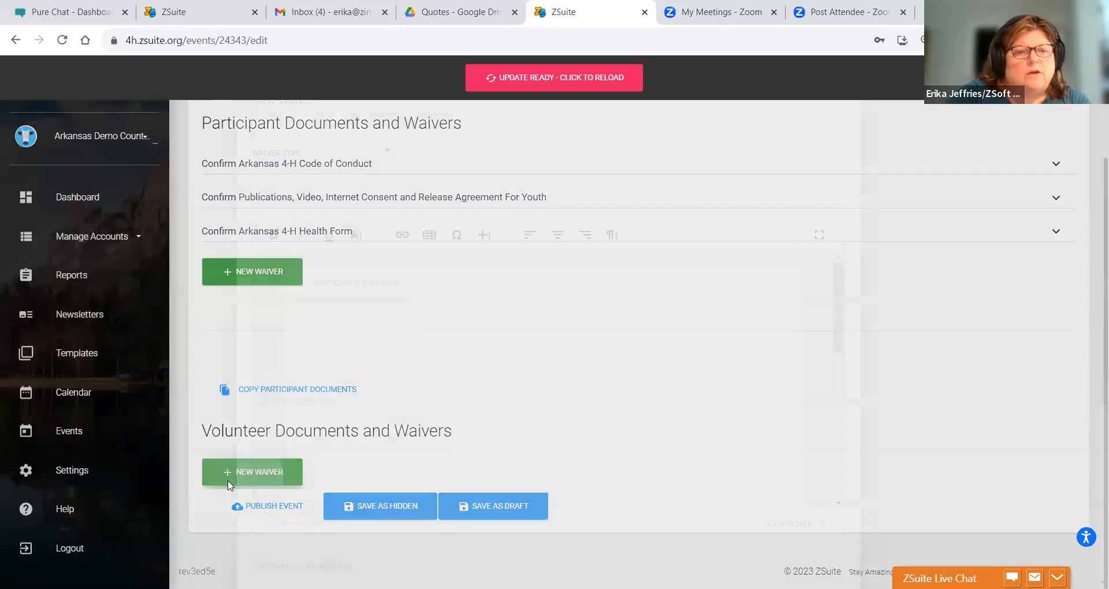
click(280, 159)
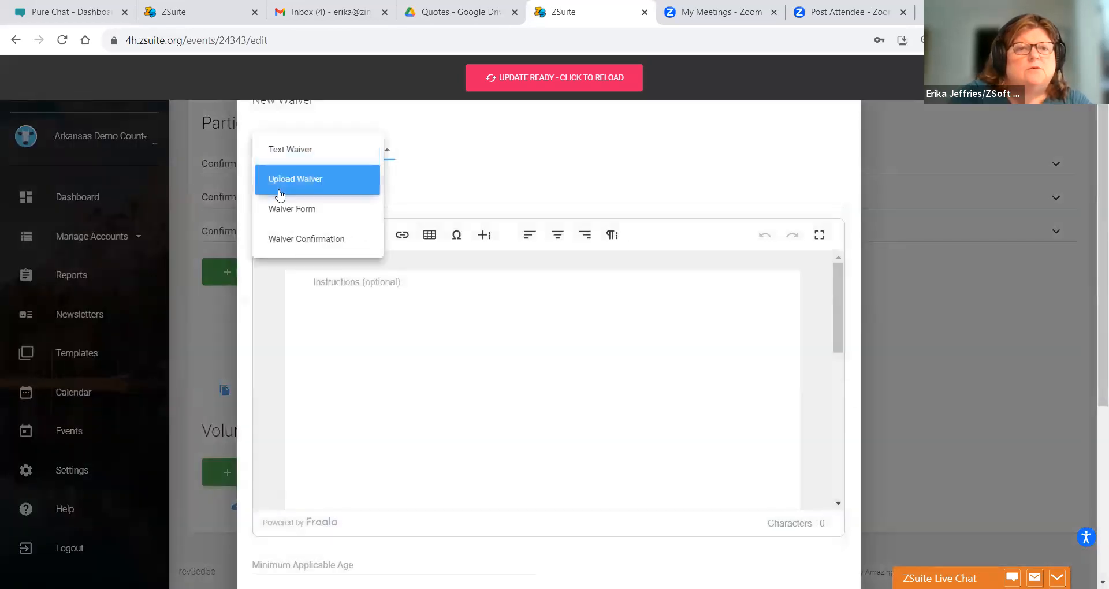
- Add a Waiver Confirmation for the Volunteer Agreement/Code of Conduct and save it
click(280, 239)
click(288, 347)
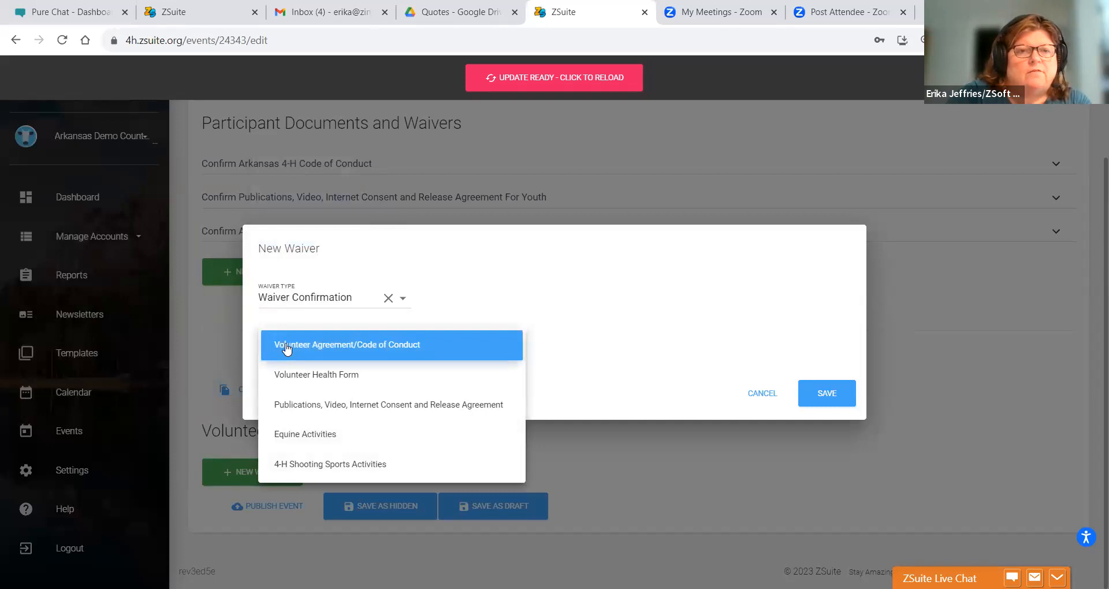
click(287, 348)
click(803, 392)
click(1047, 472)
- Add a second Waiver Confirmation for the Volunteer Health Form
click(258, 513)
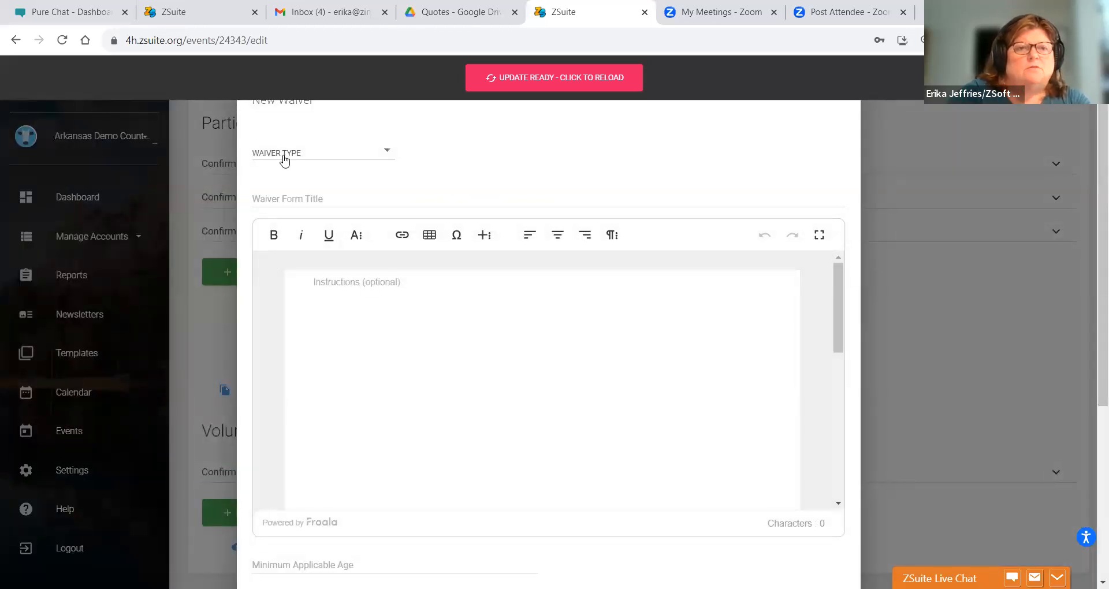
click(283, 155)
click(289, 238)
click(273, 350)
click(281, 353)
click(804, 404)
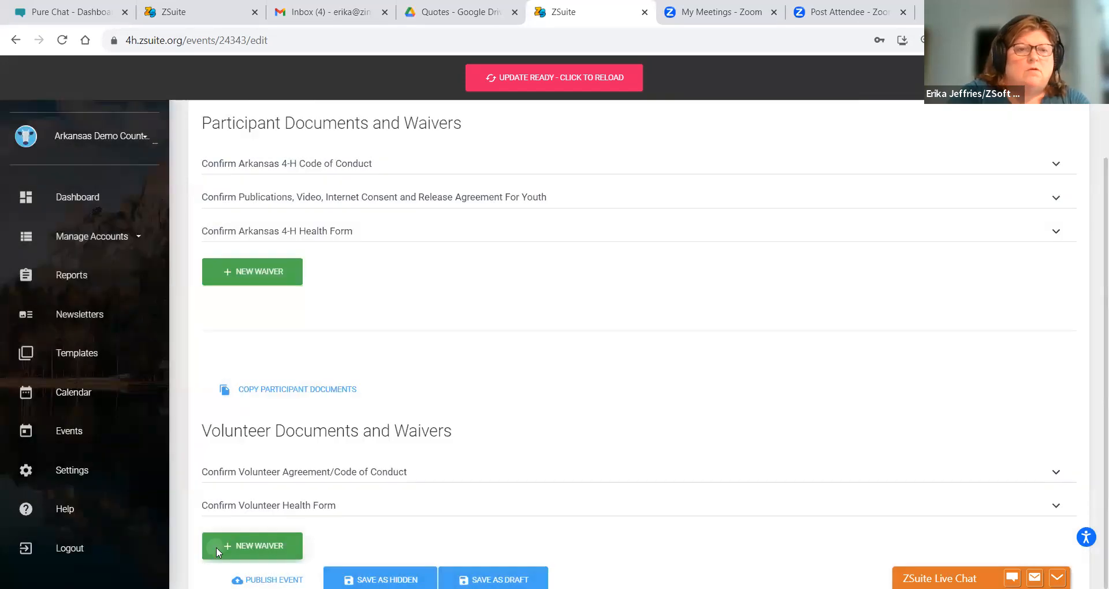
- Add a third Waiver Confirmation for the Publications, Video, Internet Consent and Release Agreement
click(216, 546)
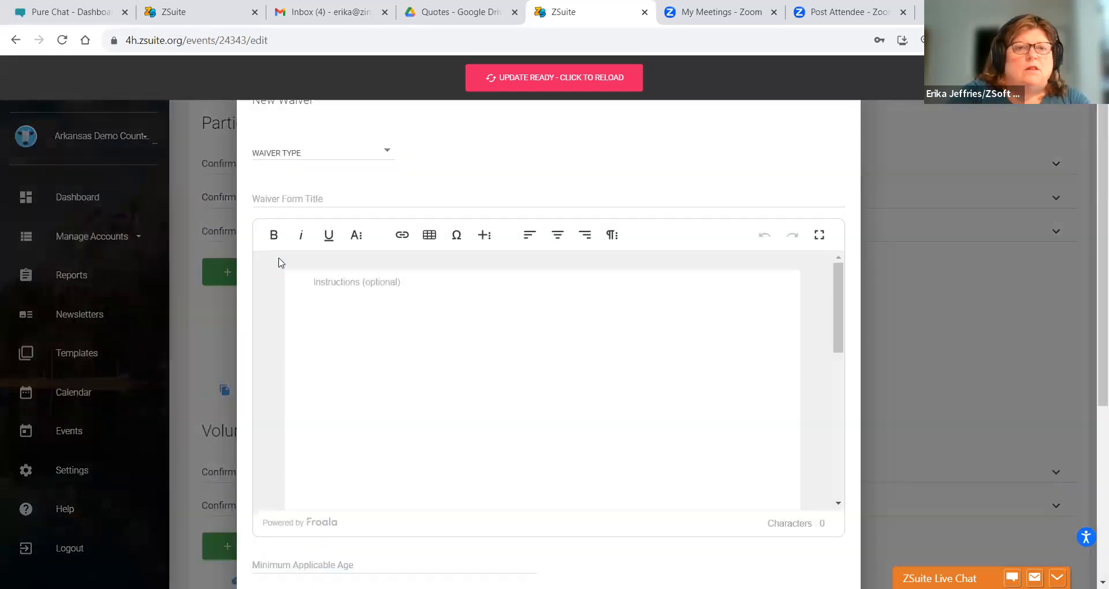
click(277, 160)
click(287, 240)
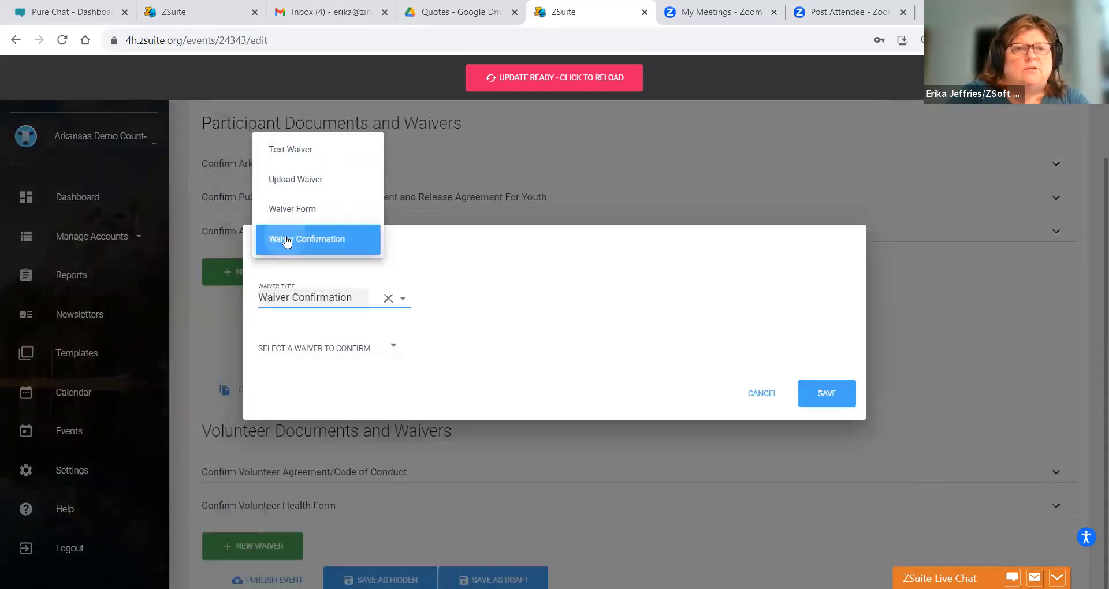
click(289, 349)
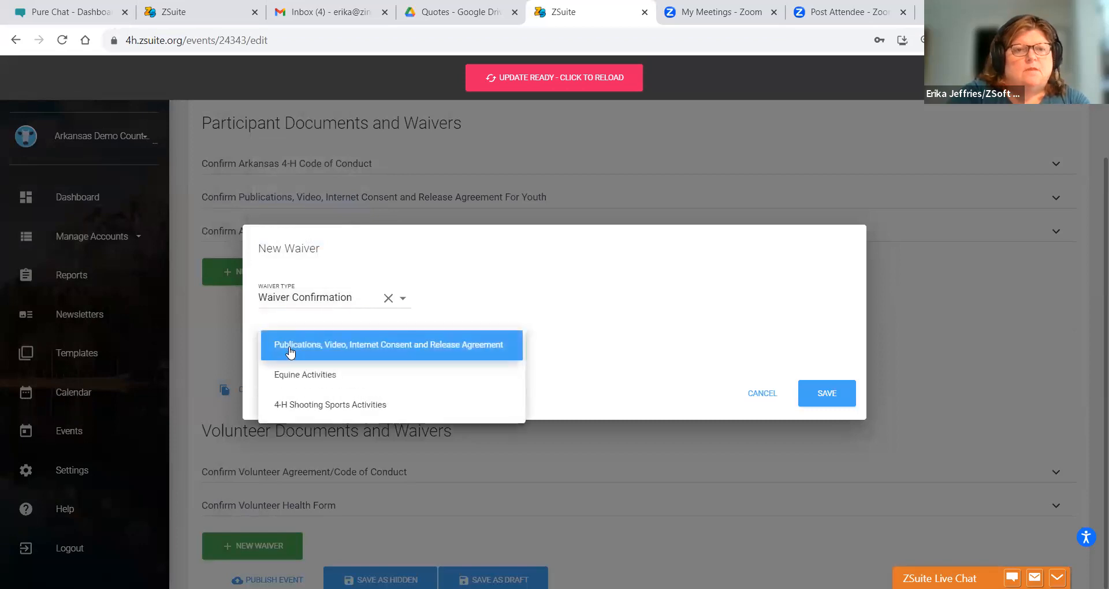
click(290, 350)
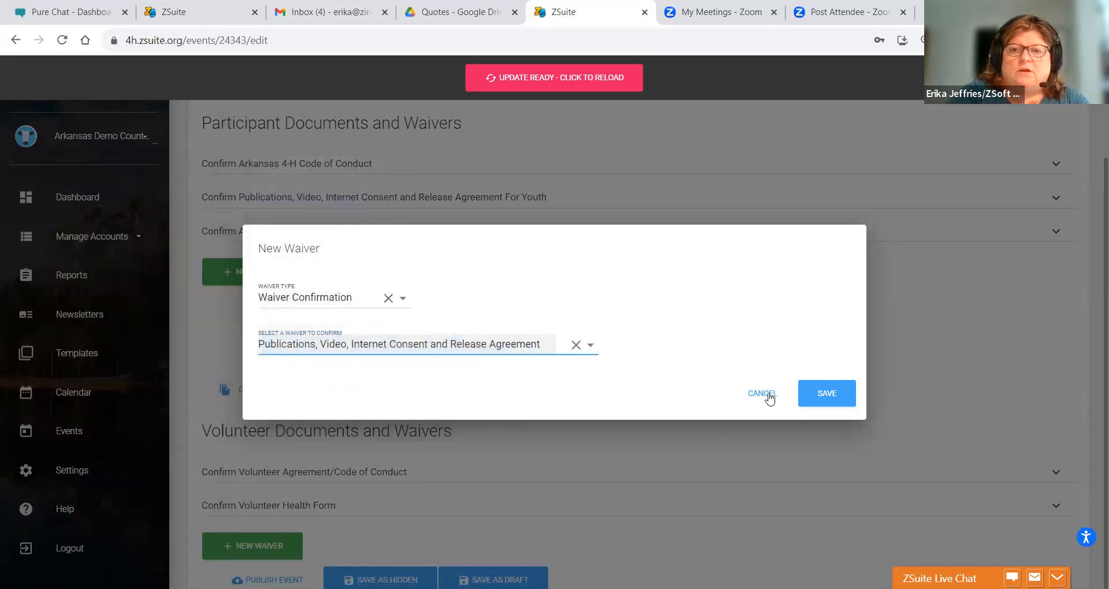
click(800, 395)
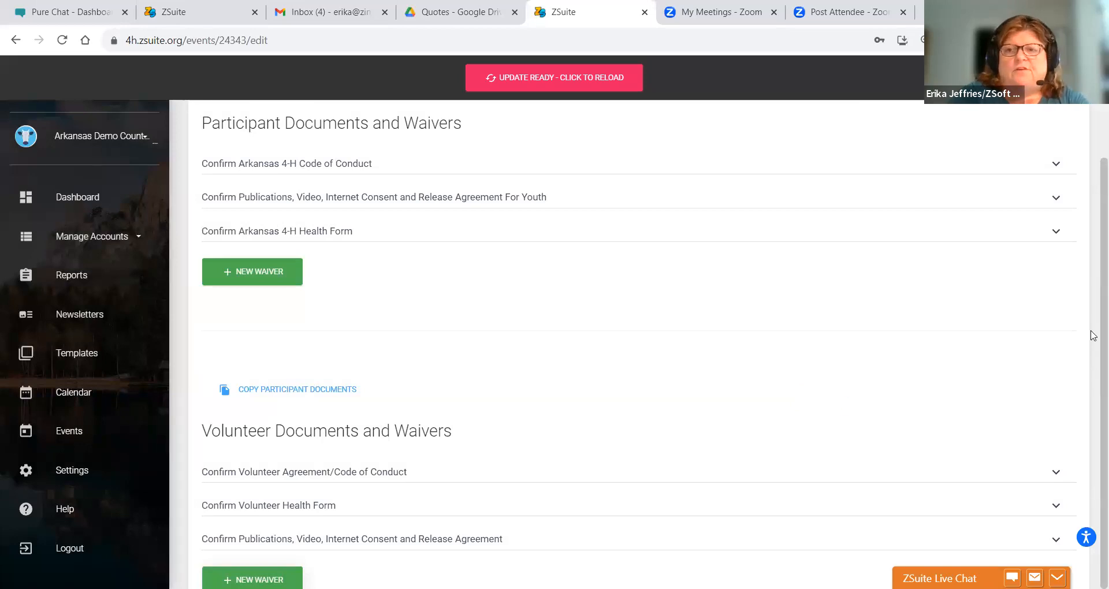
- Save the event as a draft, then reopen it on its Payment Adjustments tab
scroll(1093, 390, down, 2)
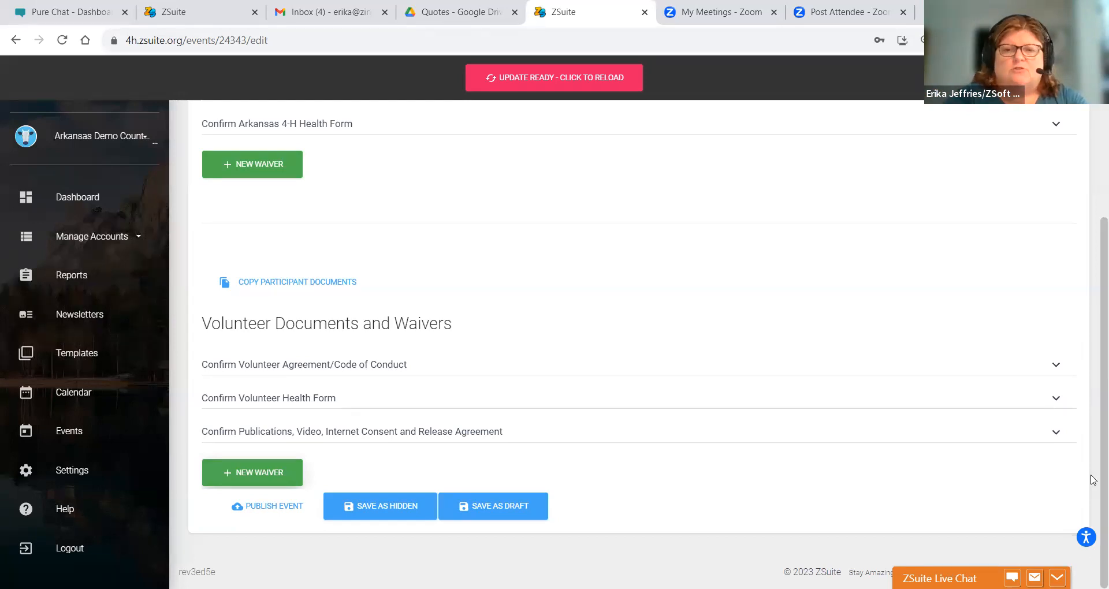
click(525, 512)
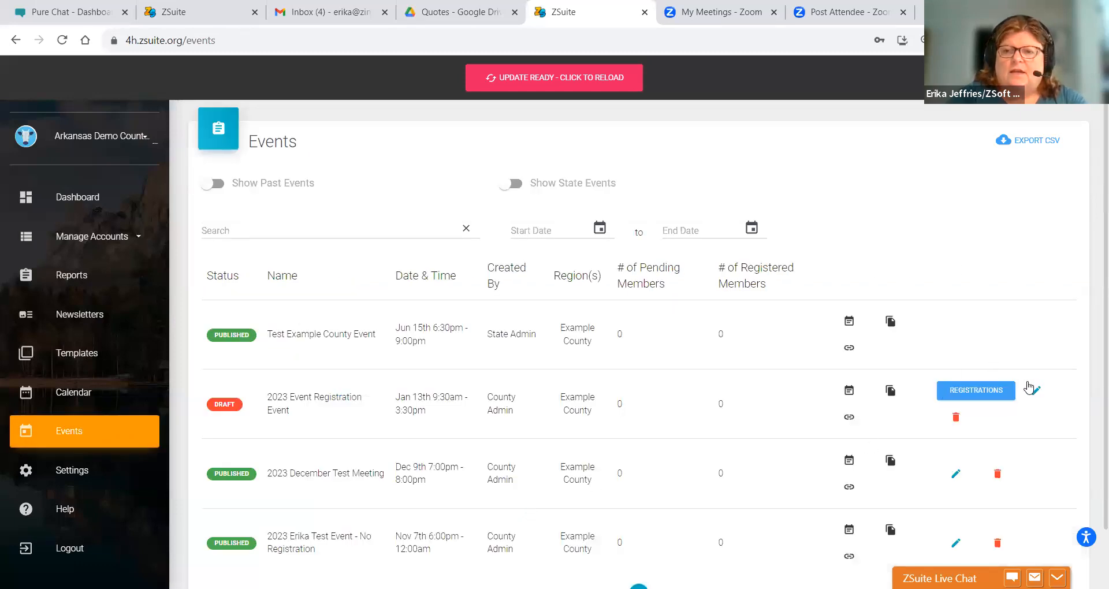
click(1061, 376)
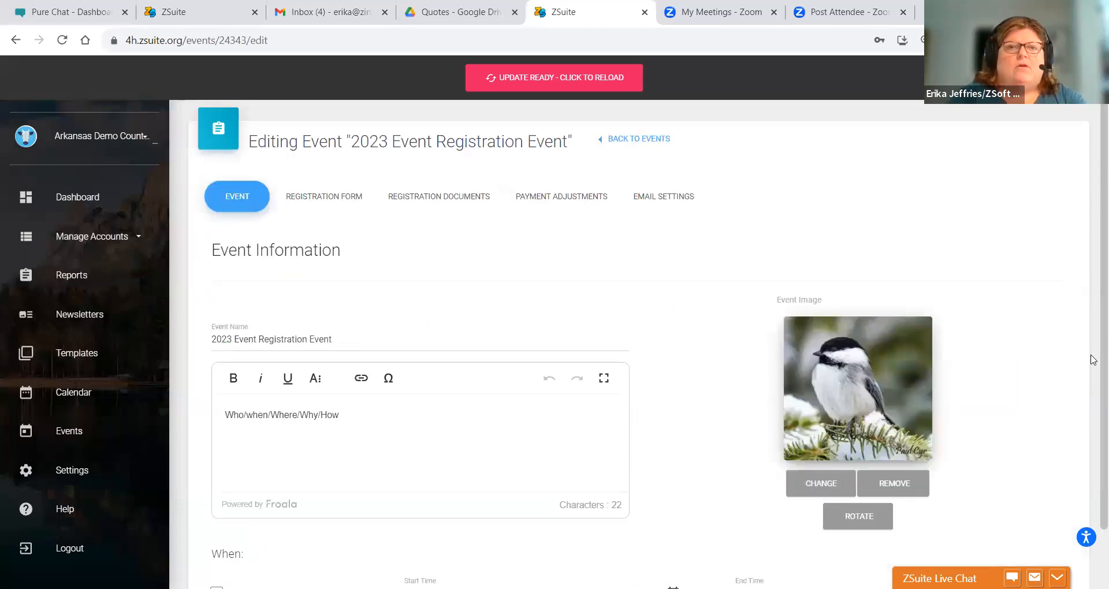
click(454, 202)
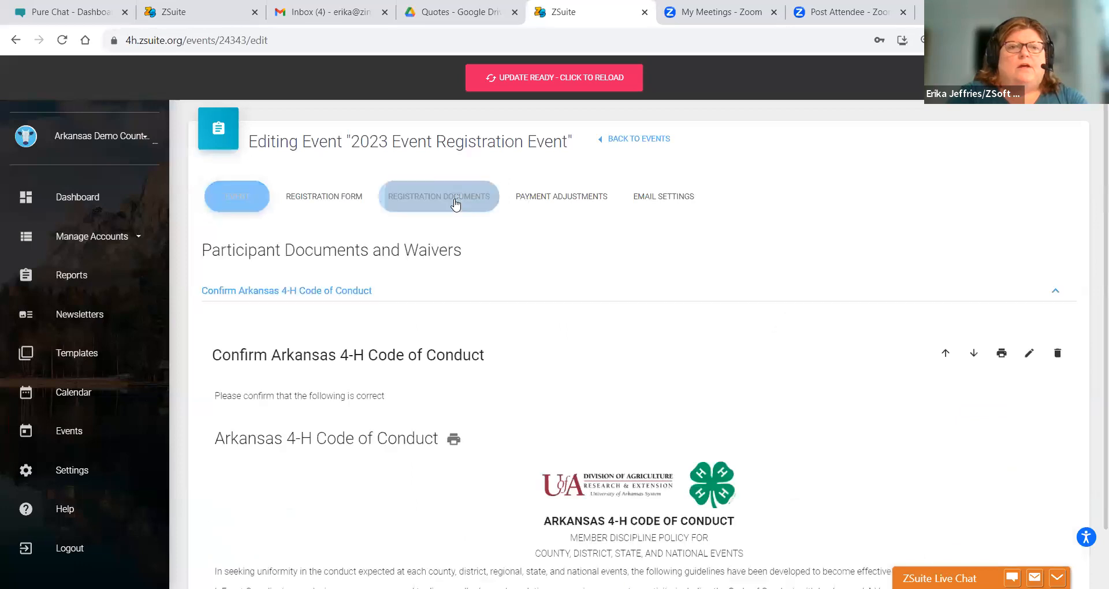
click(582, 196)
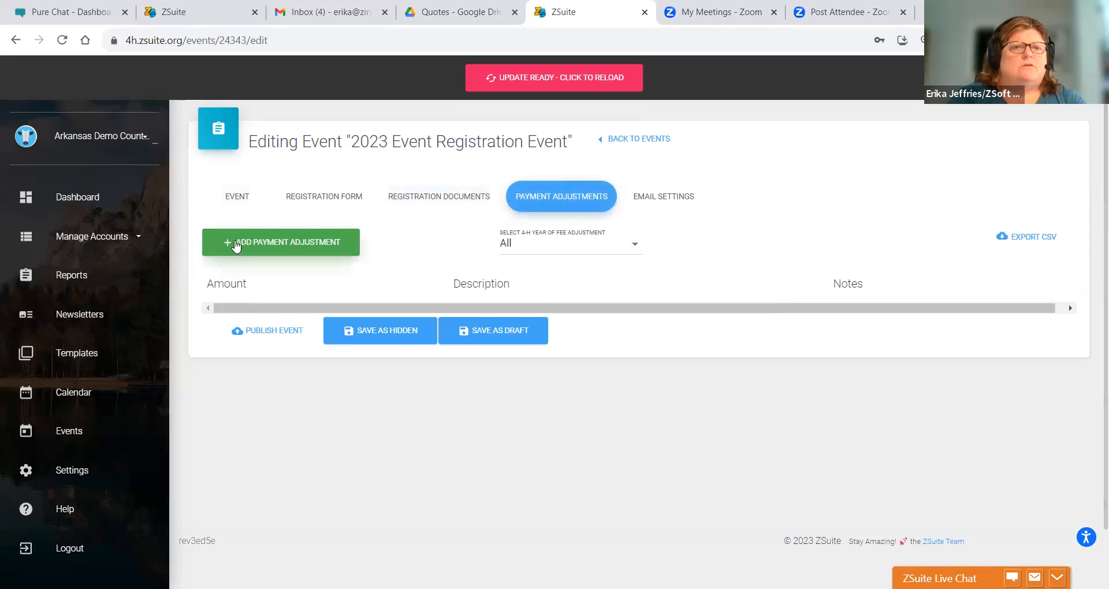
- Start a new payment adjustment of 5.00 described as 4-H Scholarship
click(236, 246)
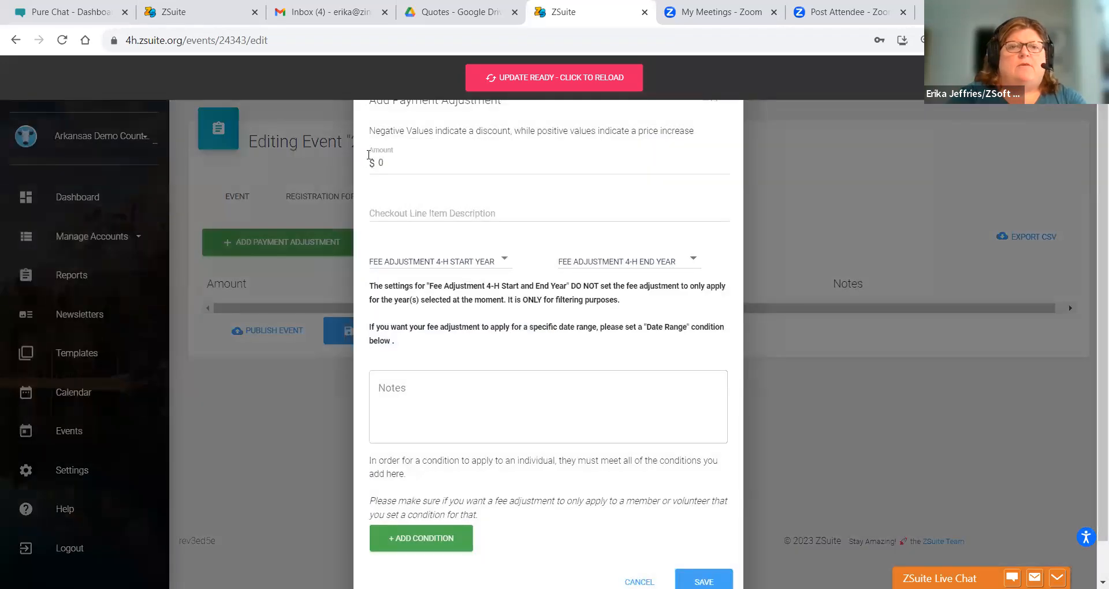
click(395, 164)
drag(382, 164, 370, 168)
text(5)
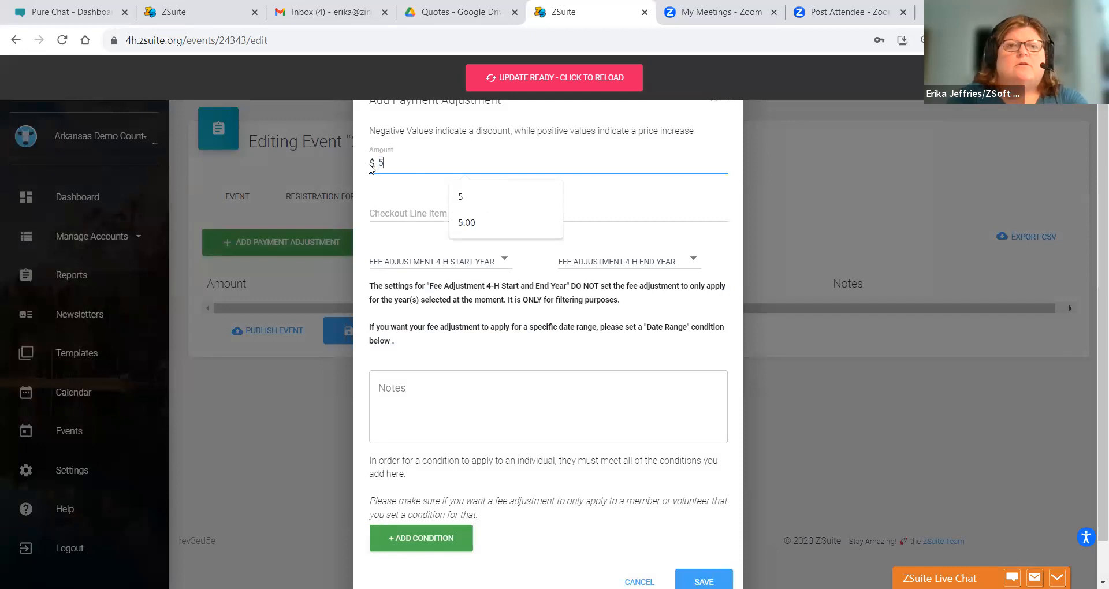
text(.00)
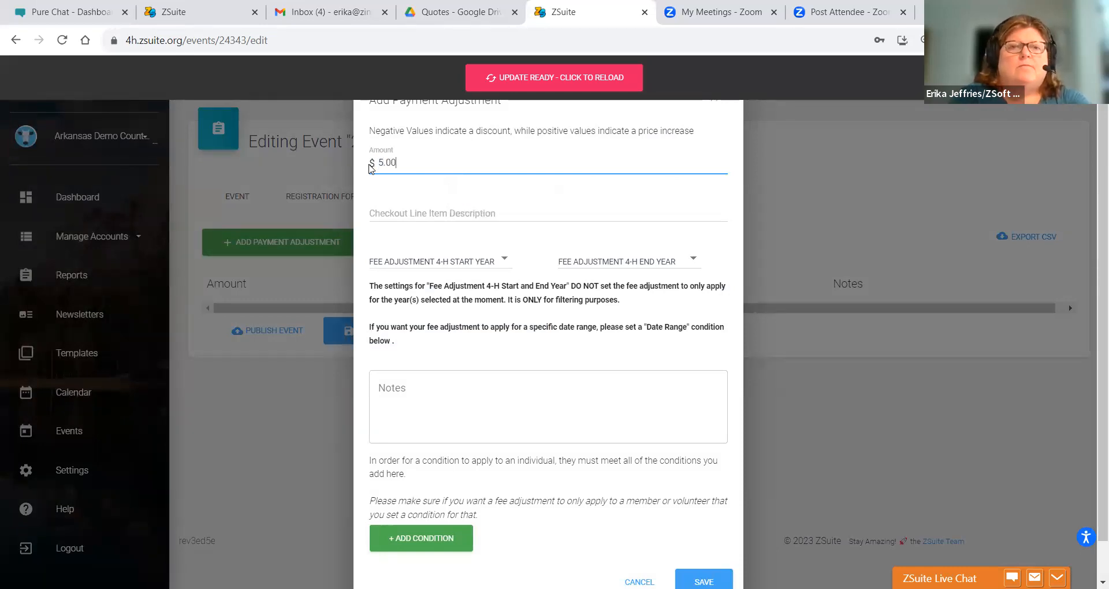
text( 4-H Sch)
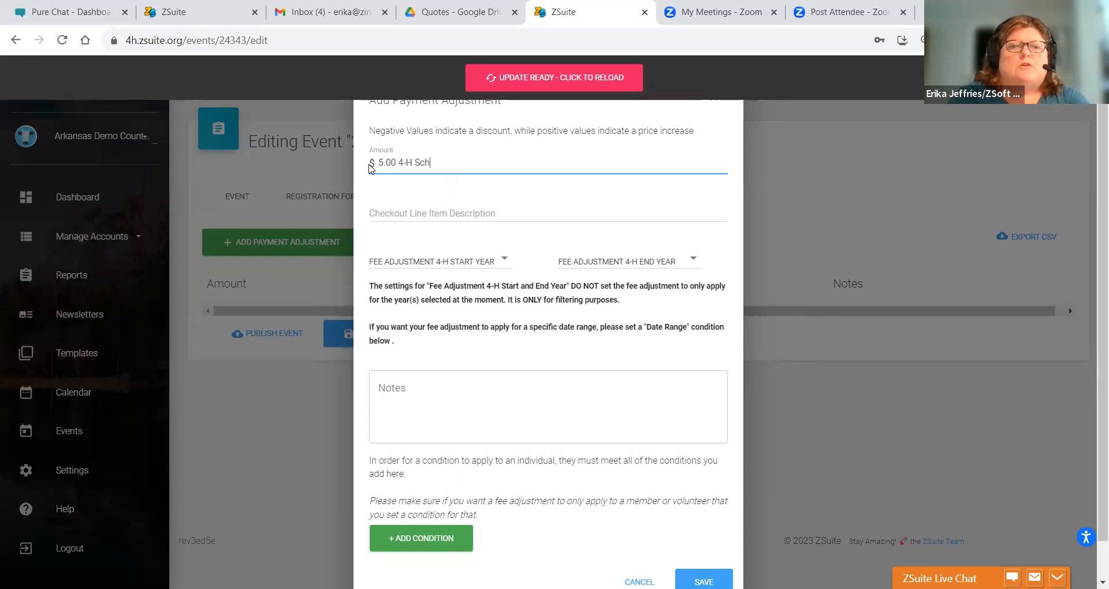
key(BackSpace)
key(BackSpace)
key(BackSpace)
key(BackSpace)
key(BackSpace)
key(BackSpace)
key(BackSpace)
key(BackSpace)
text(00)
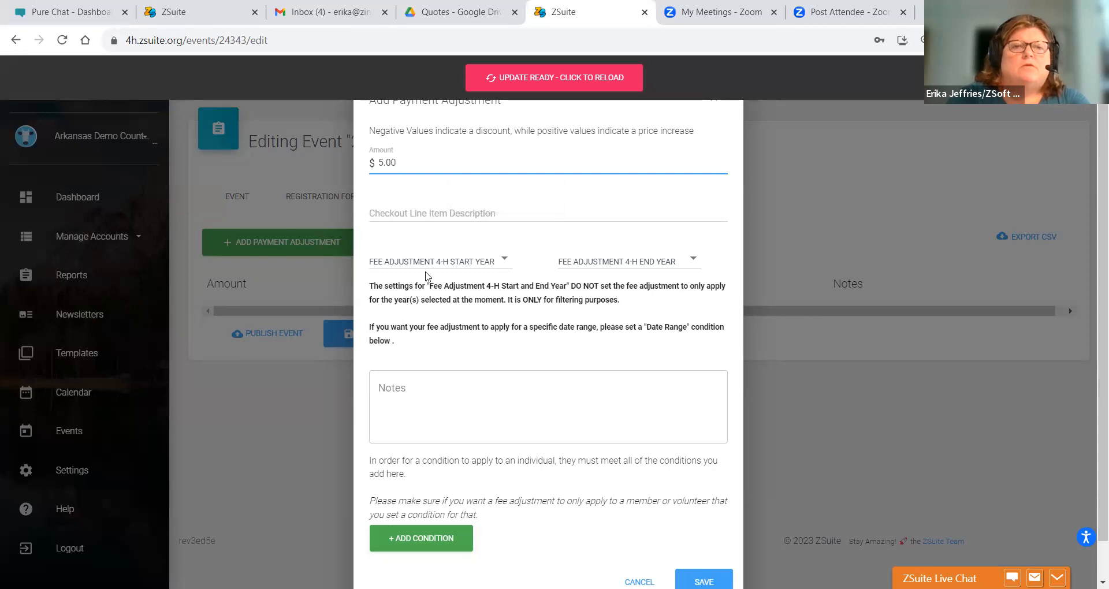
click(384, 209)
text(4)
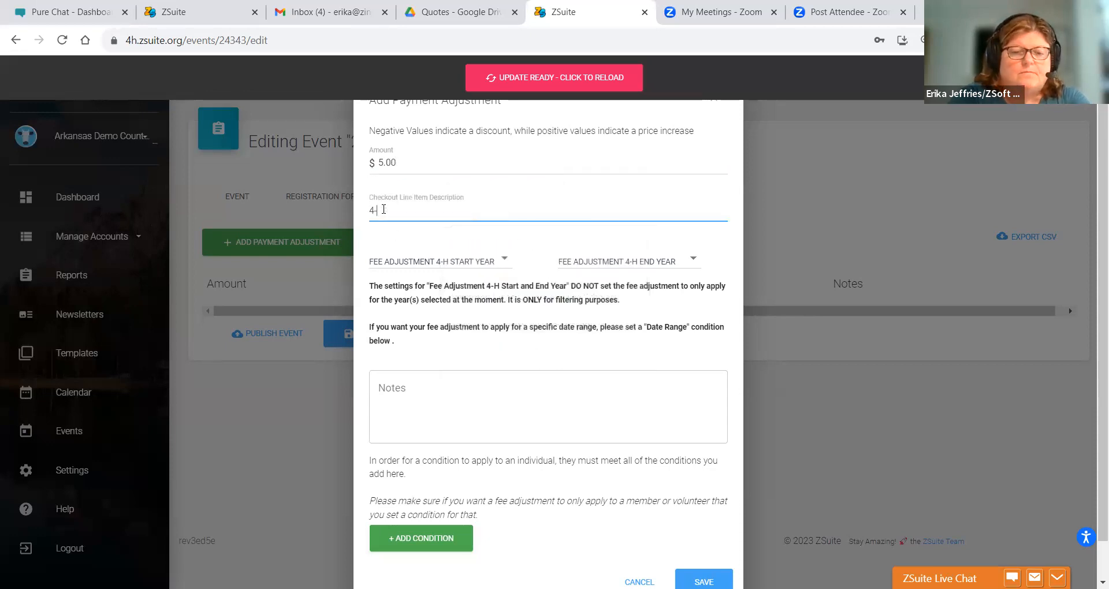
text(oal)
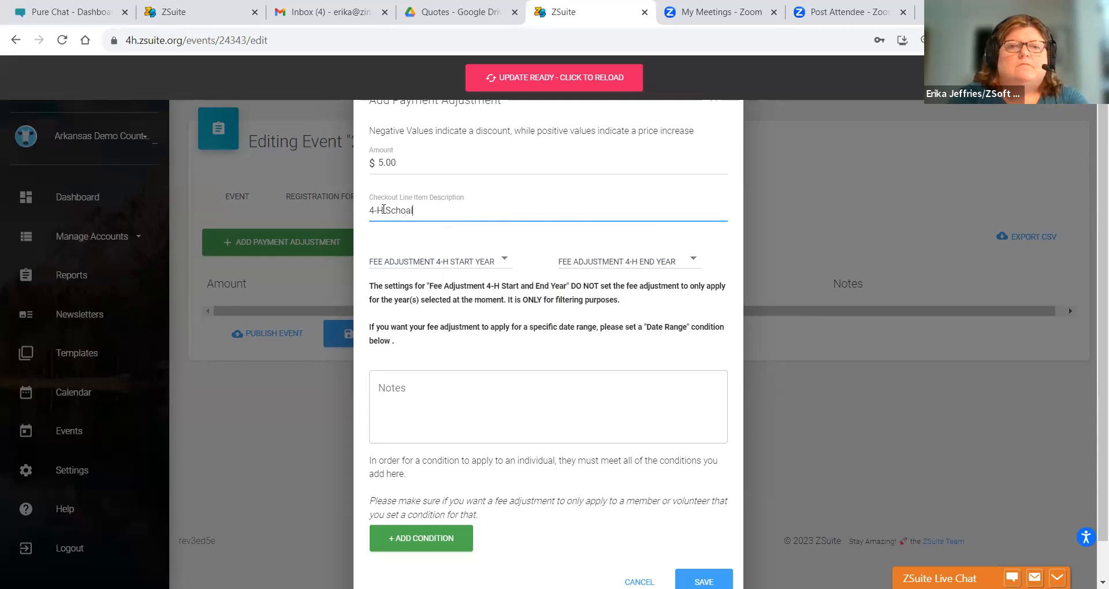
key(BackSpace)
key(BackSpace)
text(larship)
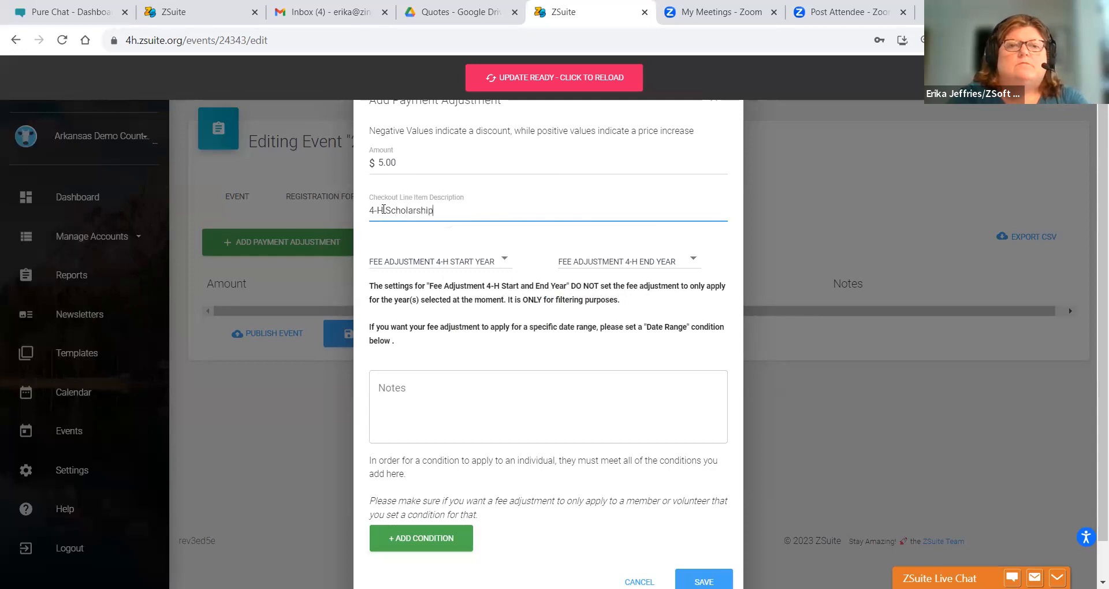
- Set both years to 2023 - 2024, note '4-H Member Scholarship', then cancel without saving
click(401, 257)
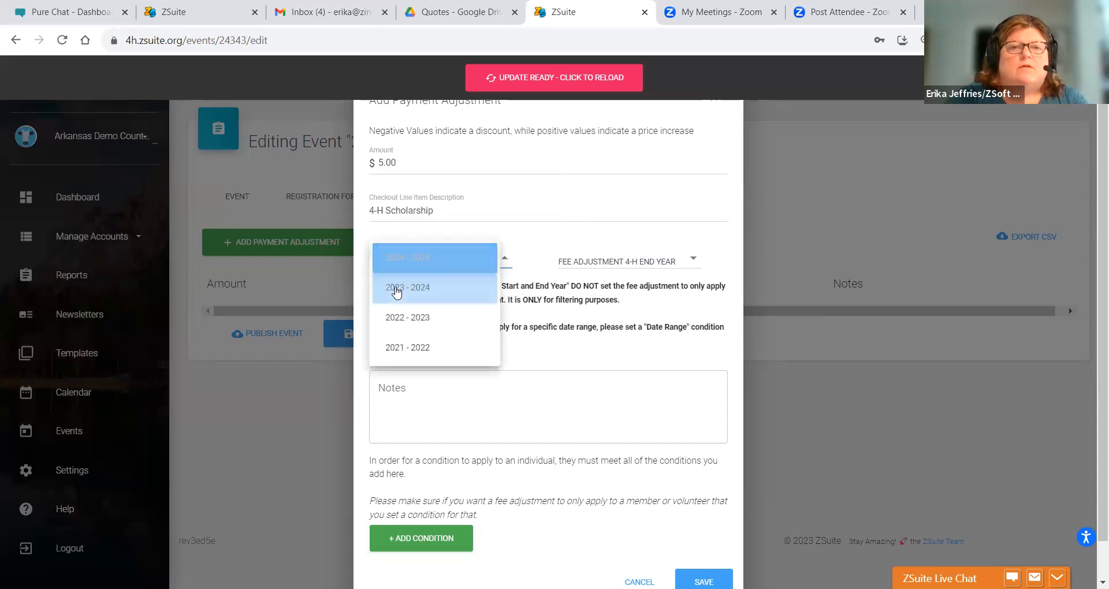
click(397, 289)
click(569, 261)
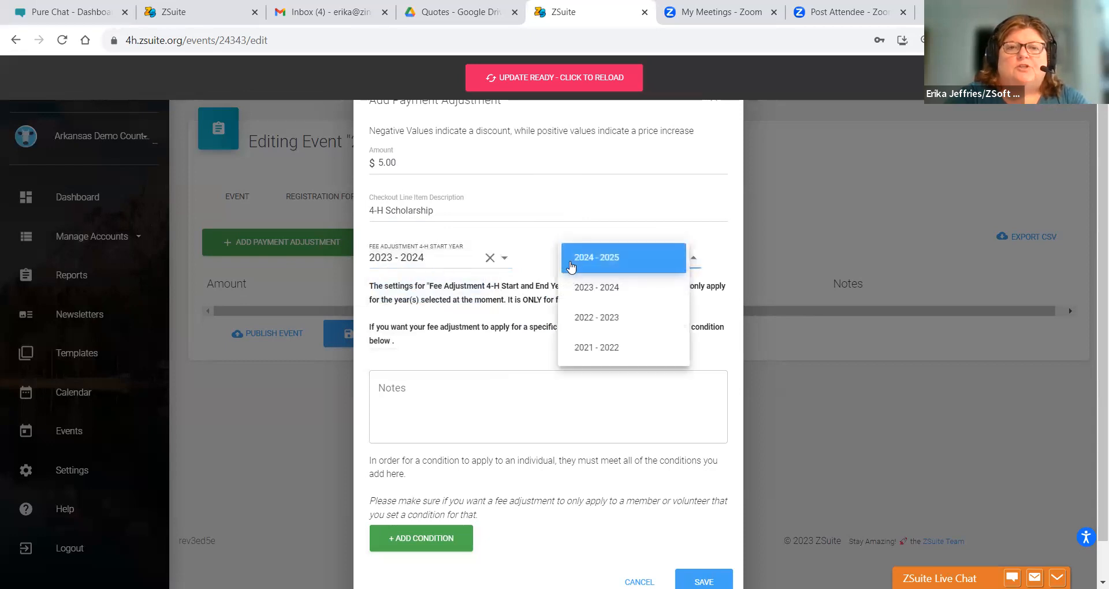
click(579, 289)
click(407, 387)
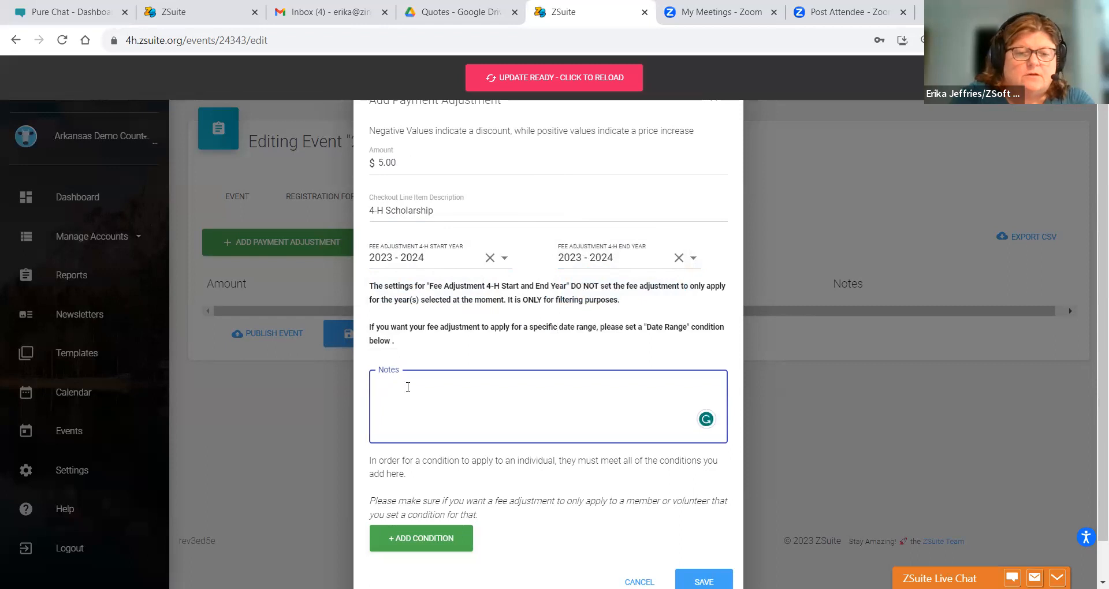
text(4-H M)
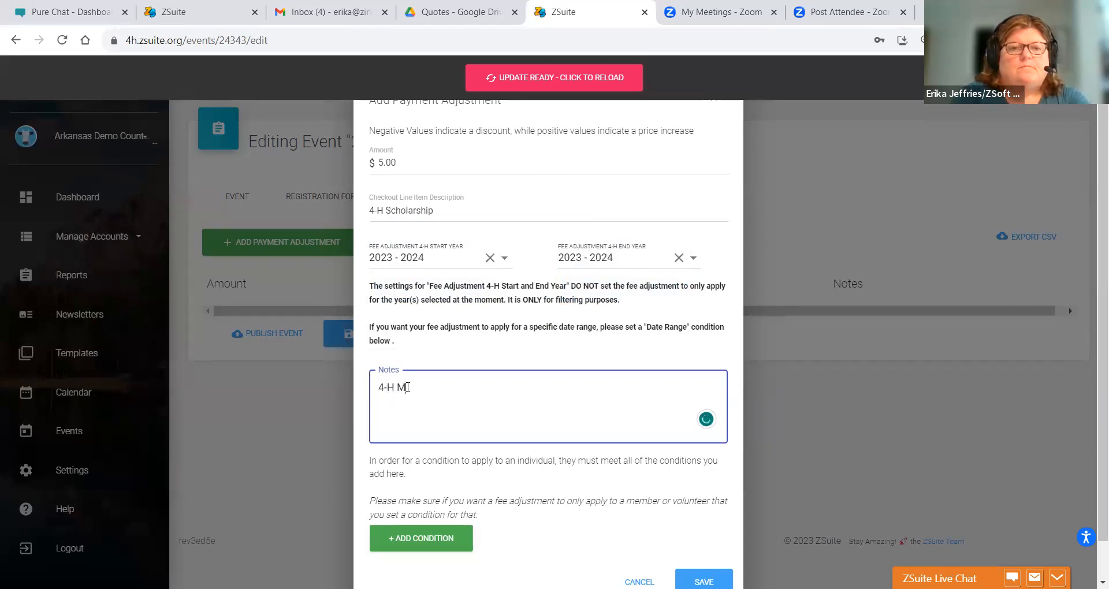
text(ember Sc)
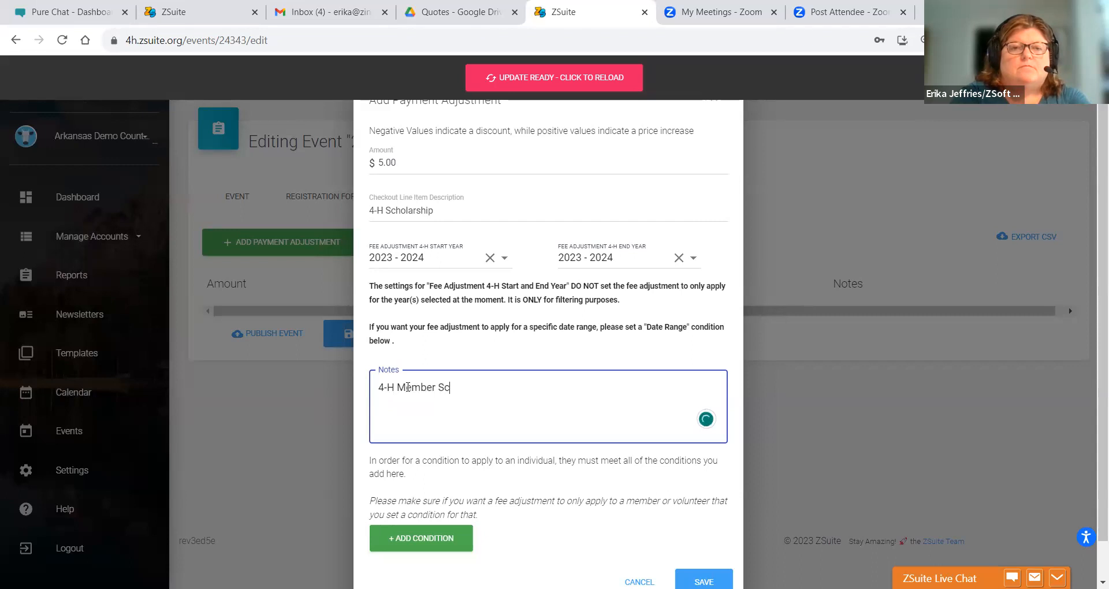
text(holarship)
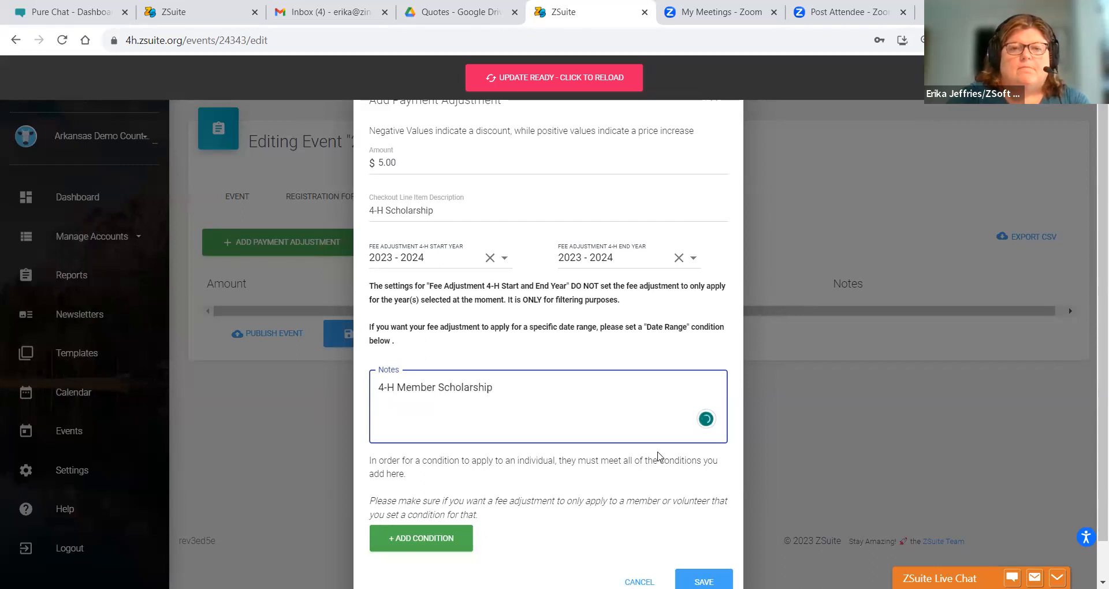
scroll(747, 440, down, 2)
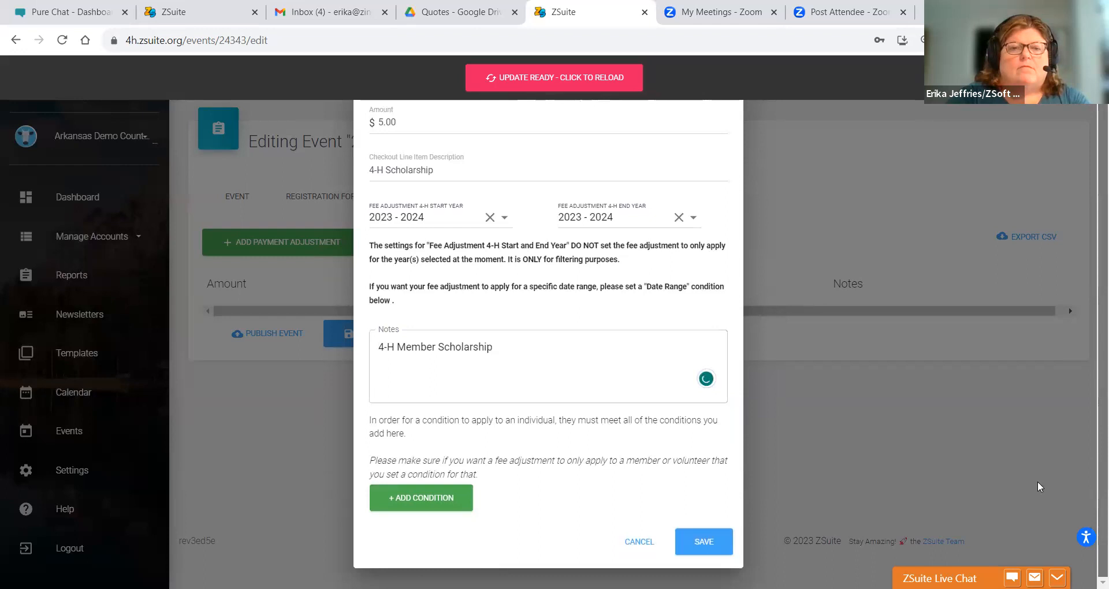
click(704, 540)
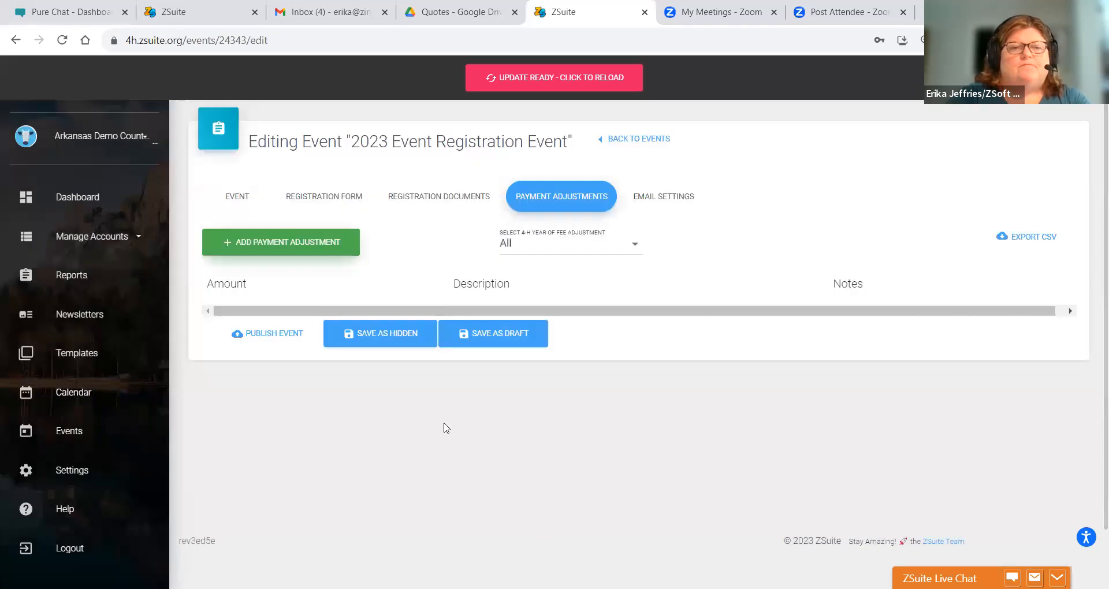
- Start a new payment adjustment of 5.00 with the 4-H Scholarship description
click(221, 245)
click(402, 167)
key(BackSpace)
text(5.00)
click(385, 203)
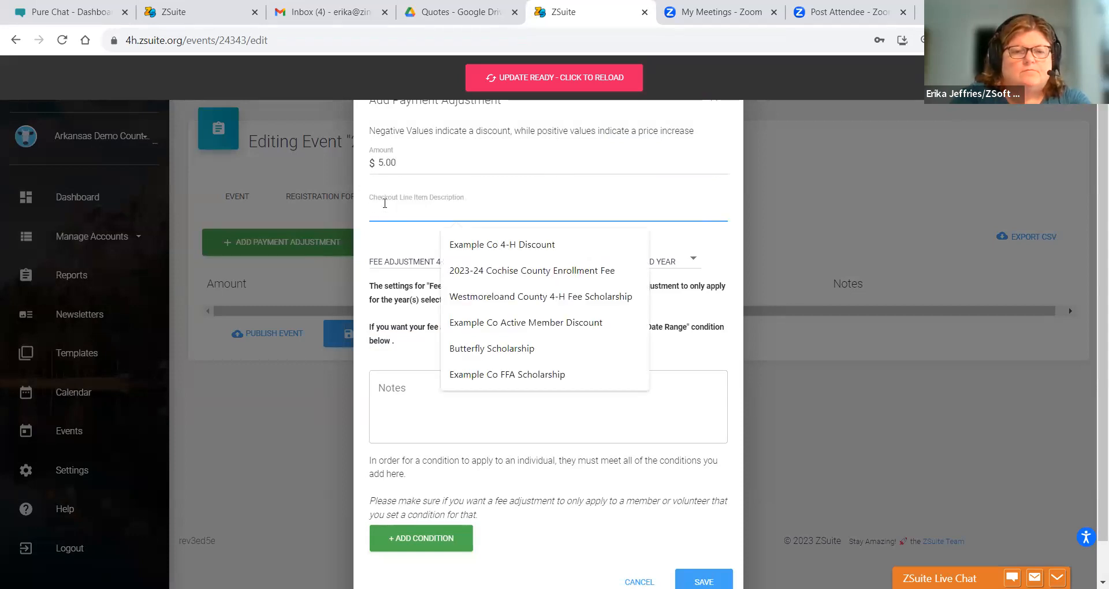
text(4-H)
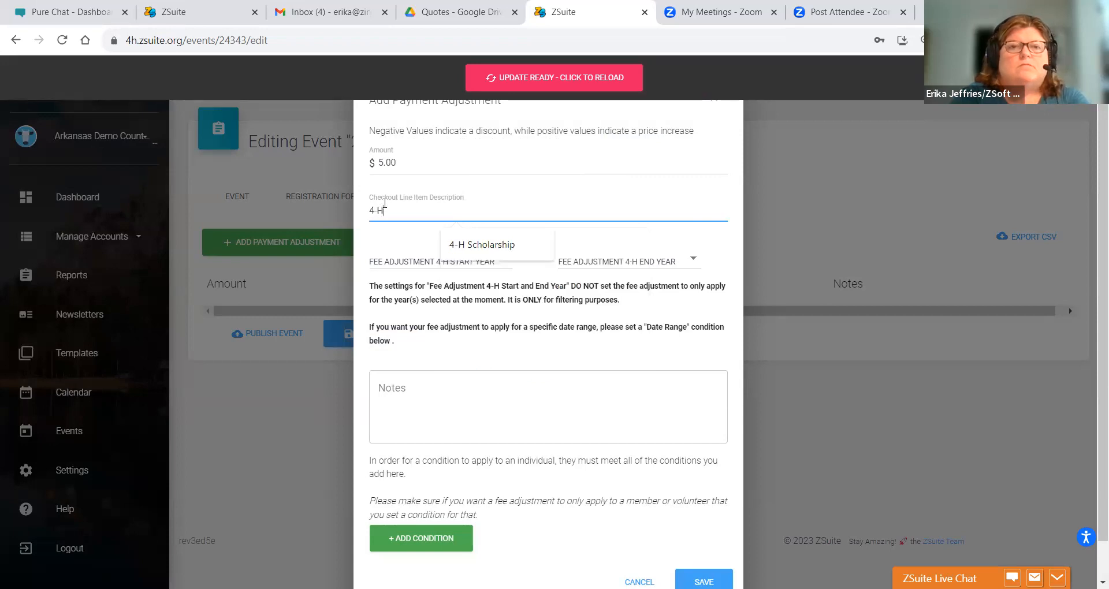
click(511, 245)
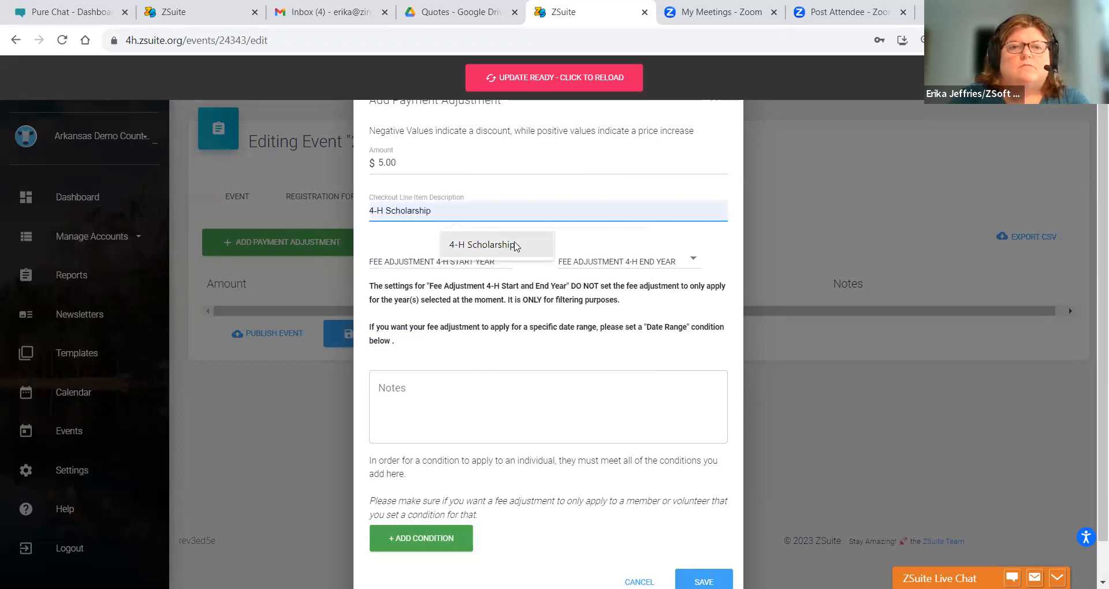
- Set the adjustment's start and end years to 2023 - 2024
click(407, 261)
click(408, 266)
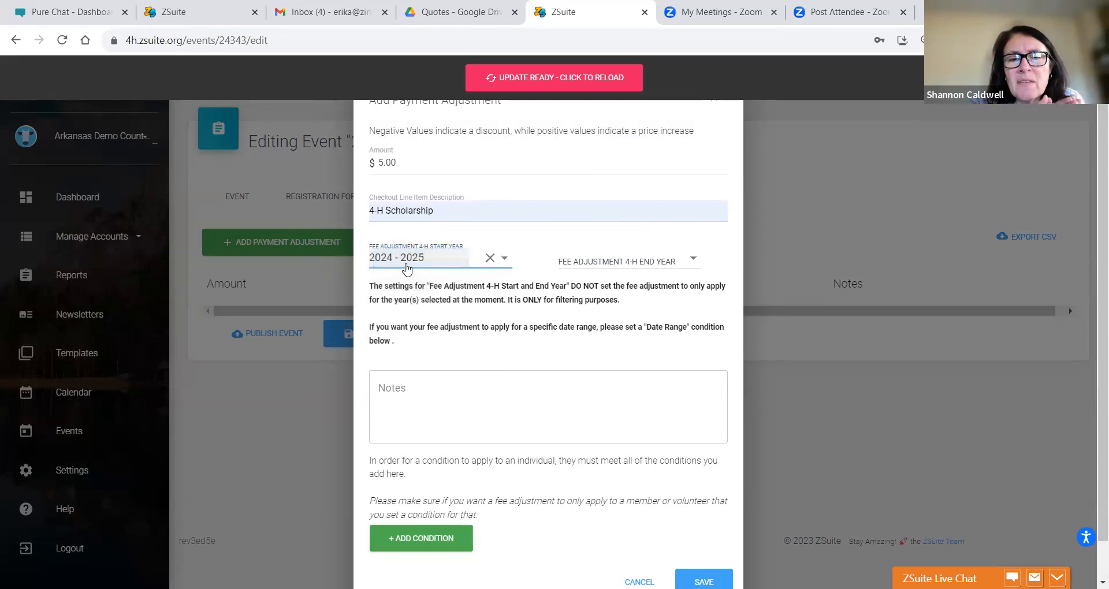
click(408, 267)
click(404, 287)
click(626, 263)
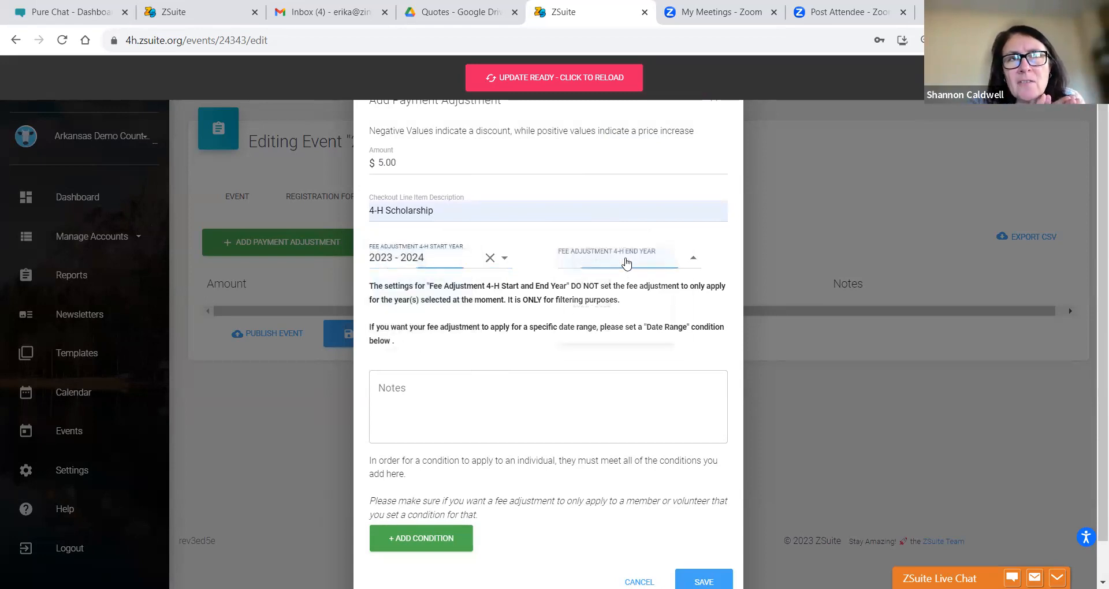
click(602, 285)
- Note 'Enrolled 4-H member scholarship' and make the amount a -5.00 discount
click(384, 374)
text(Enroll4d)
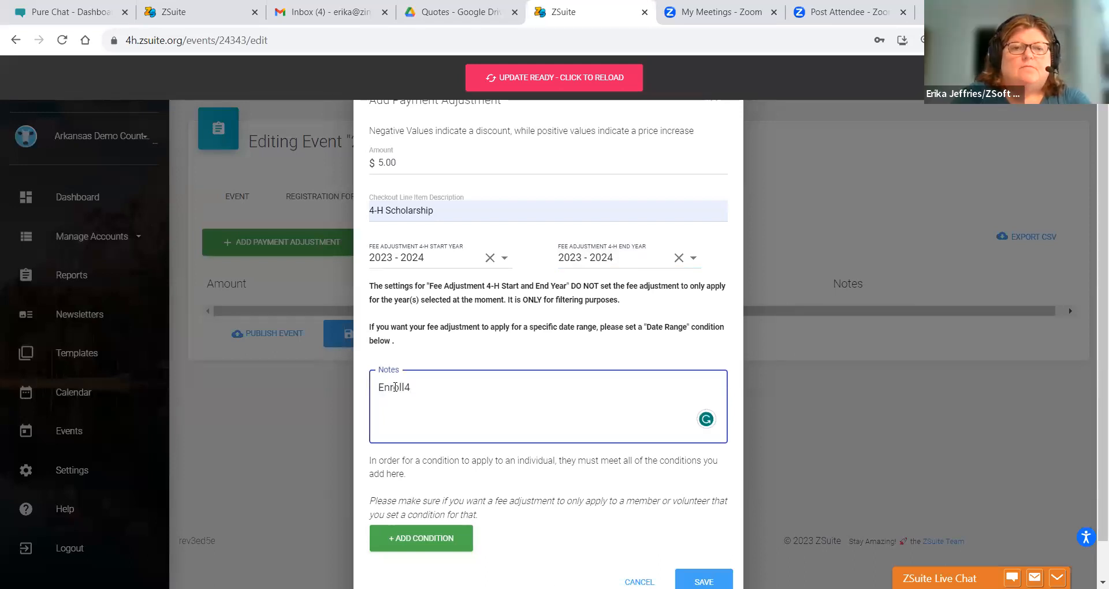
key(BackSpace)
text(ed)
click(378, 164)
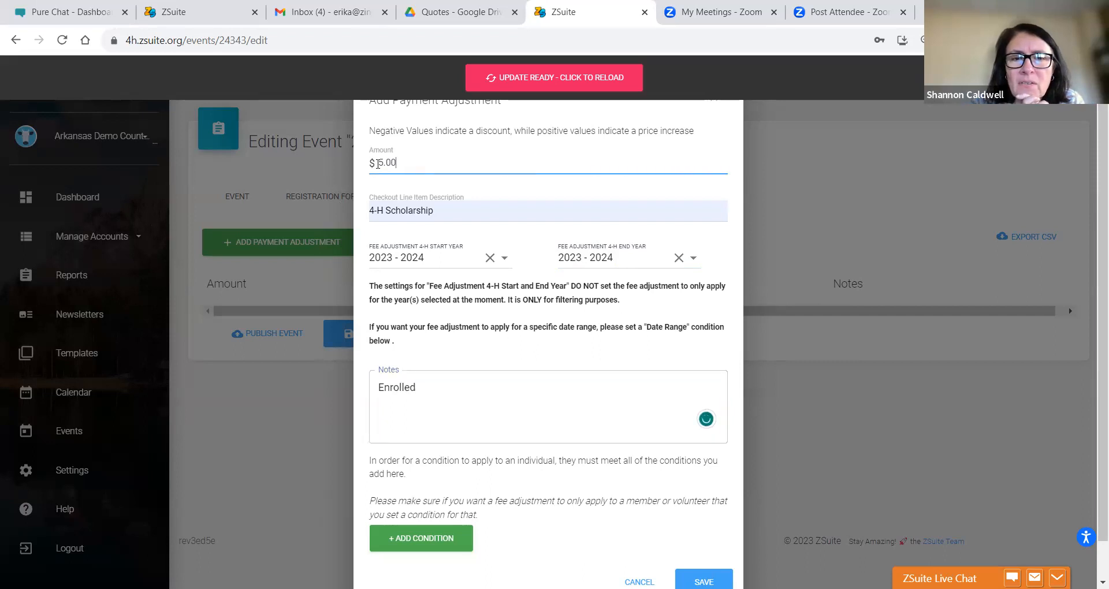
right_click(378, 164)
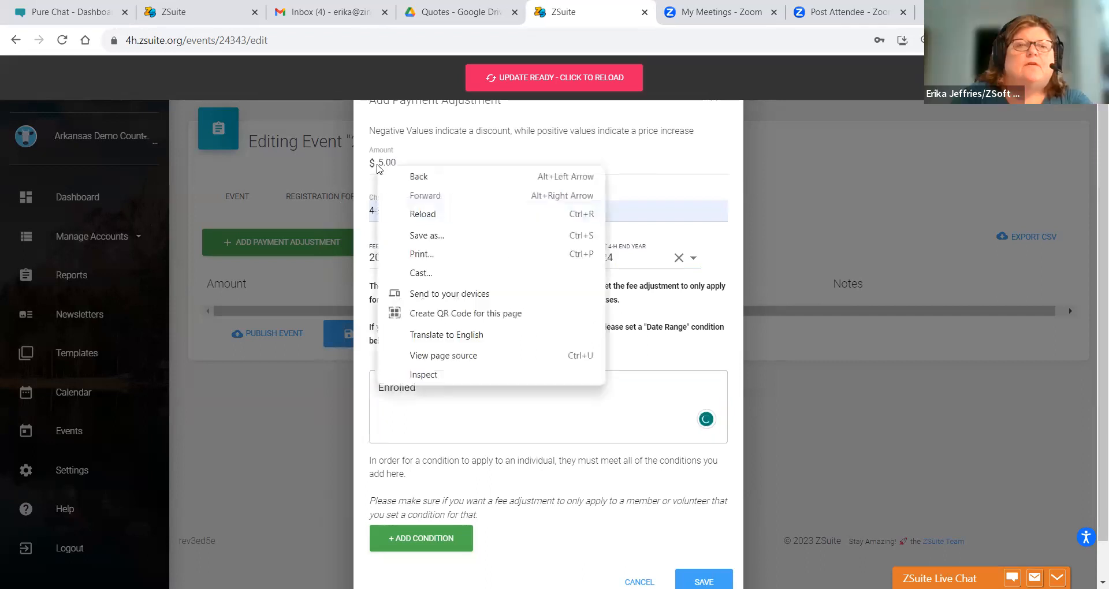
click(378, 159)
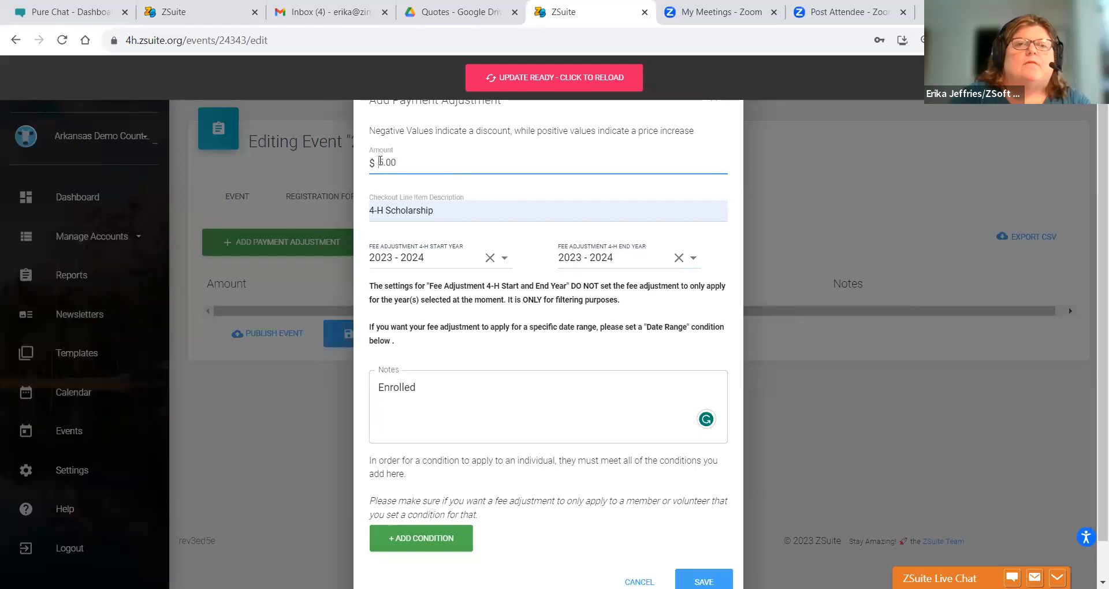
key(Delete)
text(-)
click(435, 393)
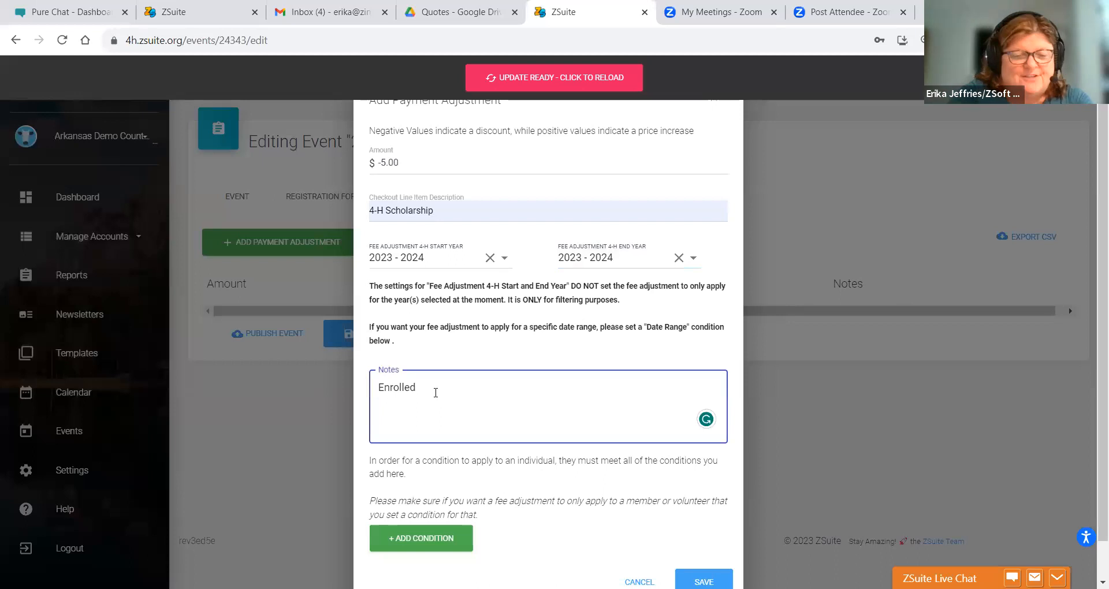
text(4-H m)
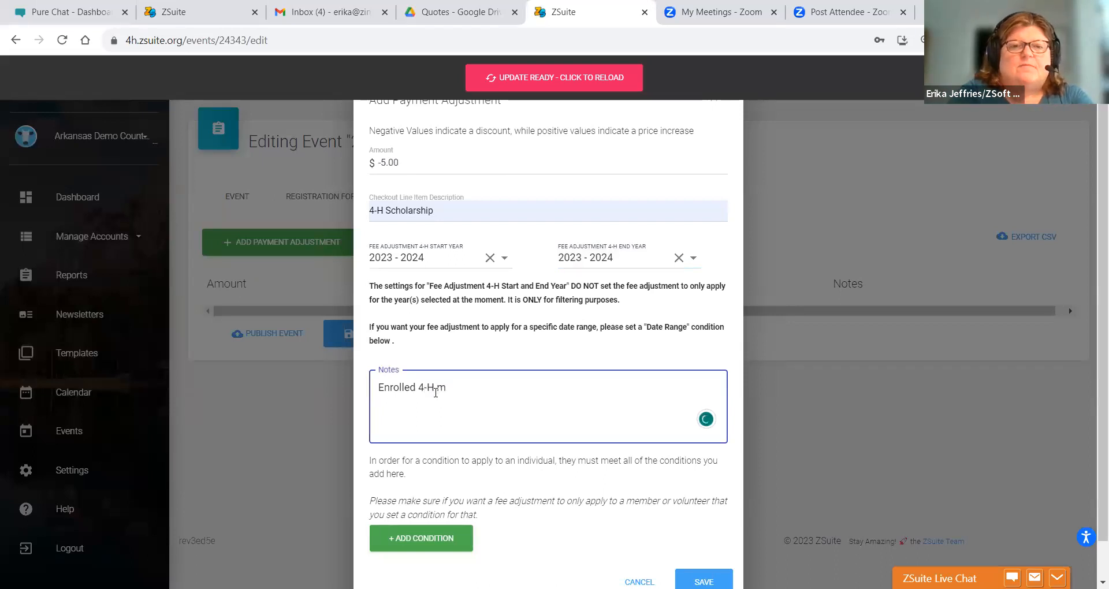
text(ember scholarship)
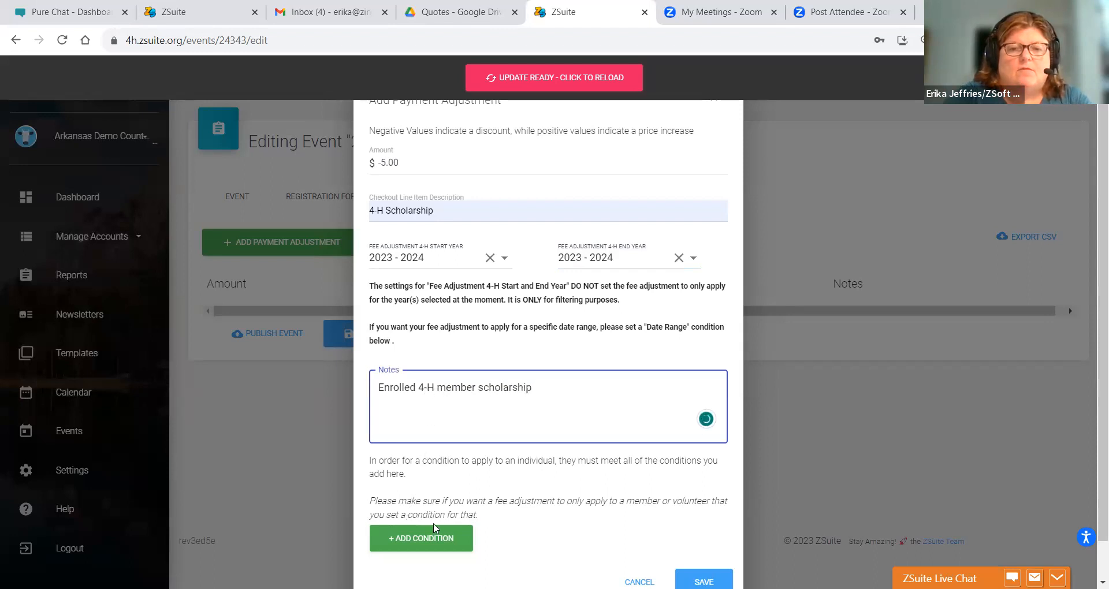
- Add a condition limiting the adjustment to club members, then save it
click(689, 575)
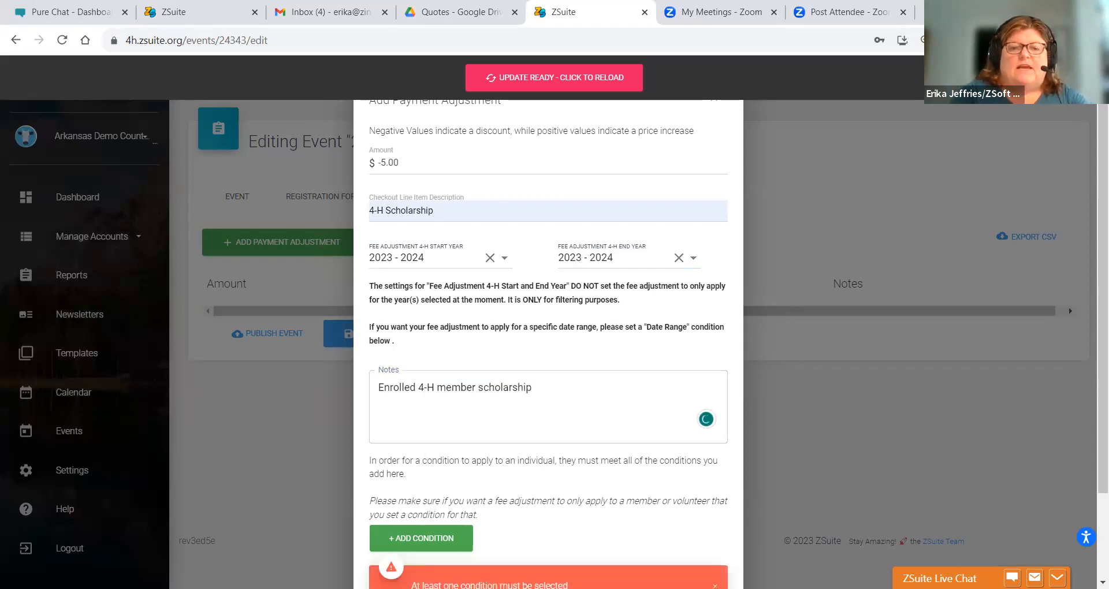
click(412, 538)
scroll(485, 519, down, 3)
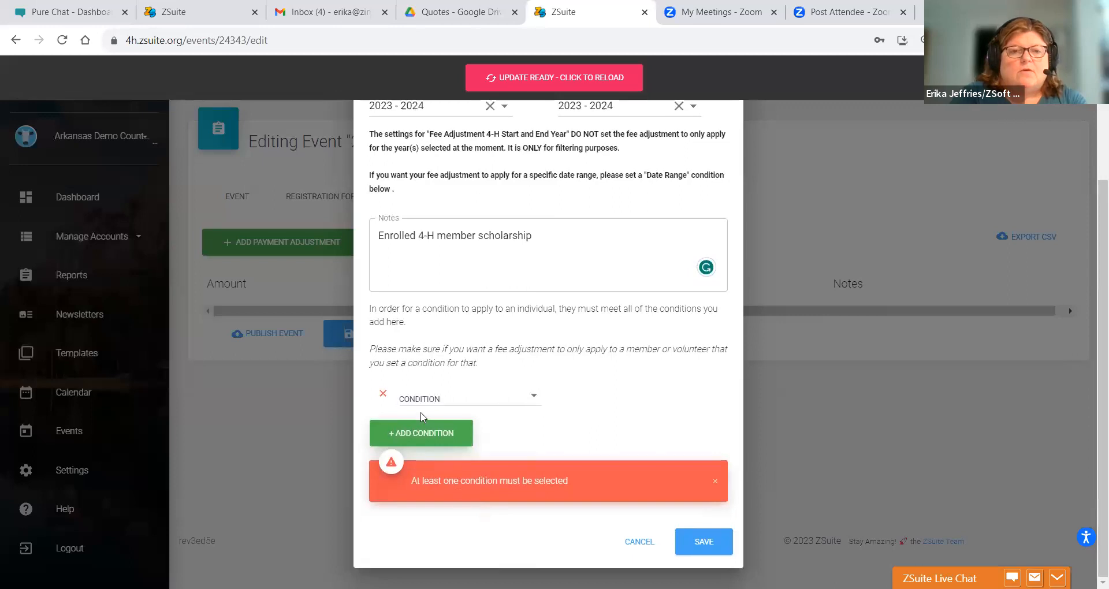
click(424, 403)
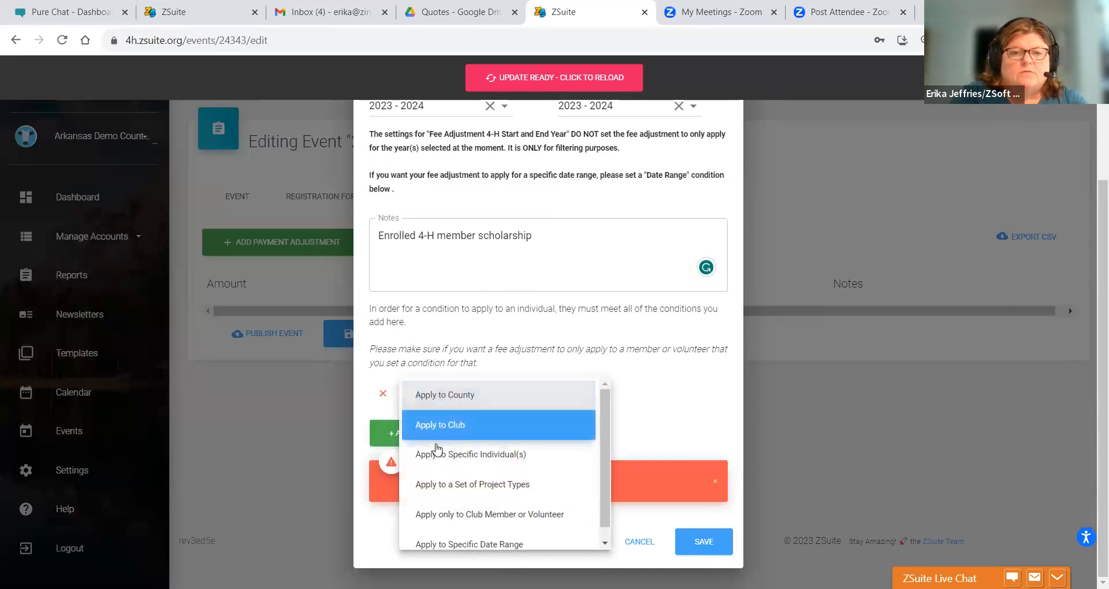
click(441, 513)
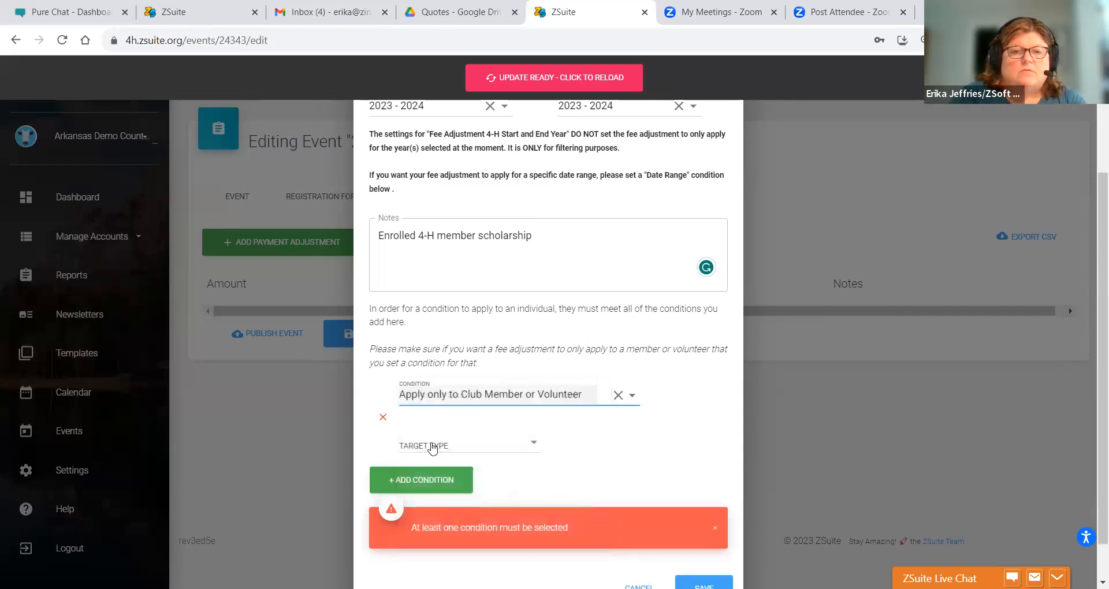
click(432, 446)
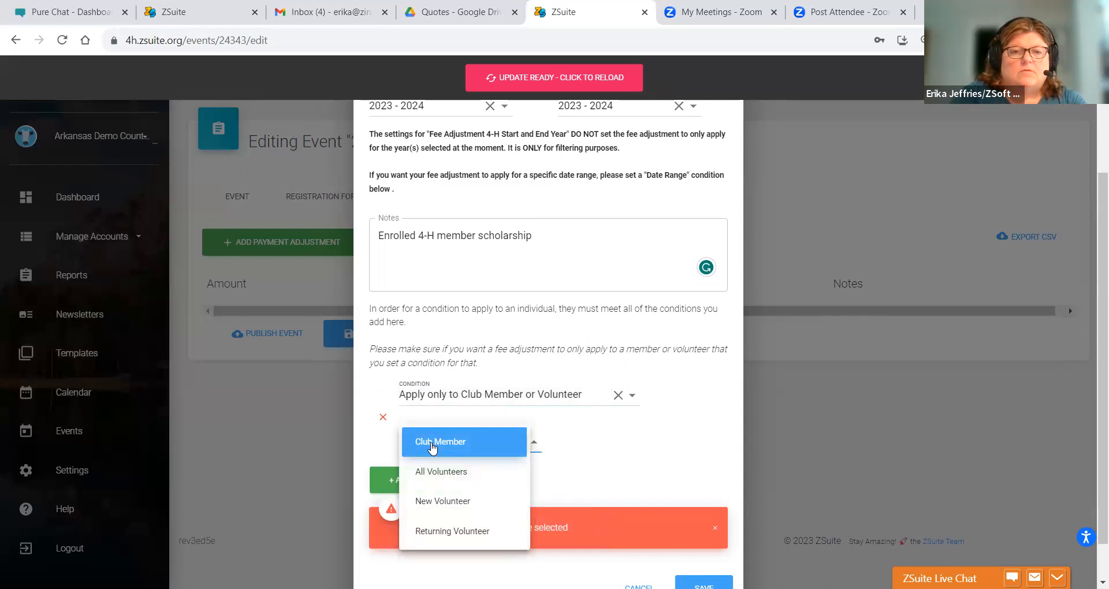
click(432, 443)
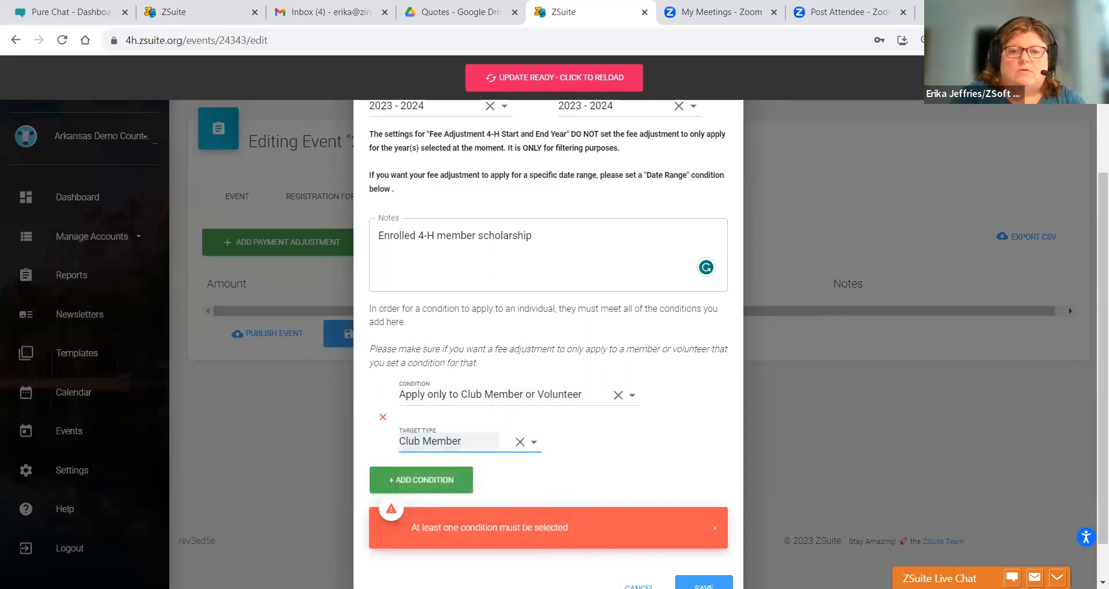
click(701, 584)
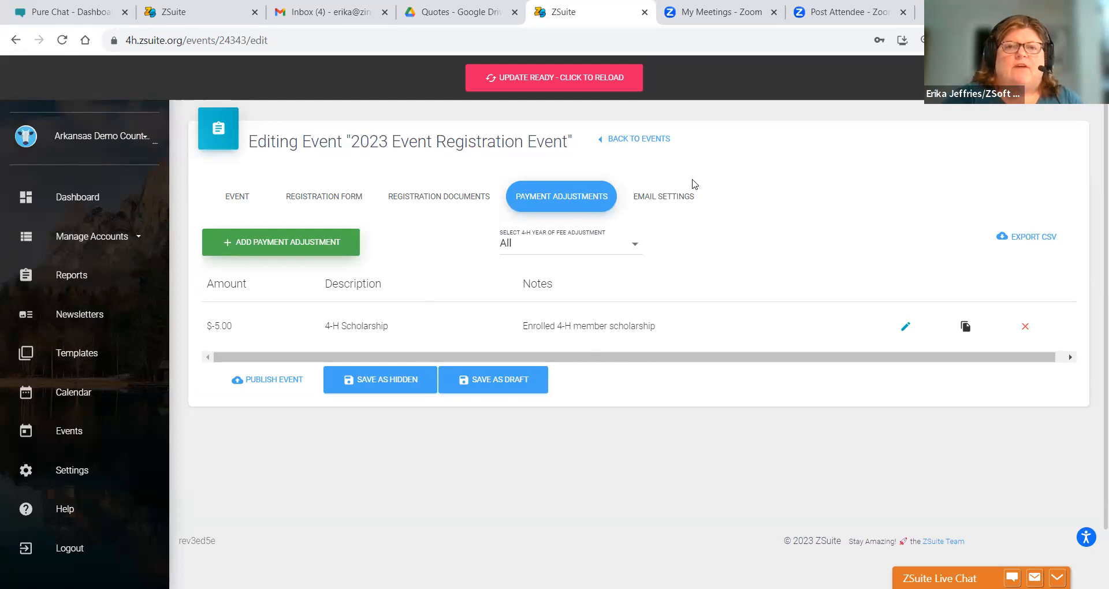
- In email settings, add an additional message of type Club Member - Registration Submitted
click(678, 199)
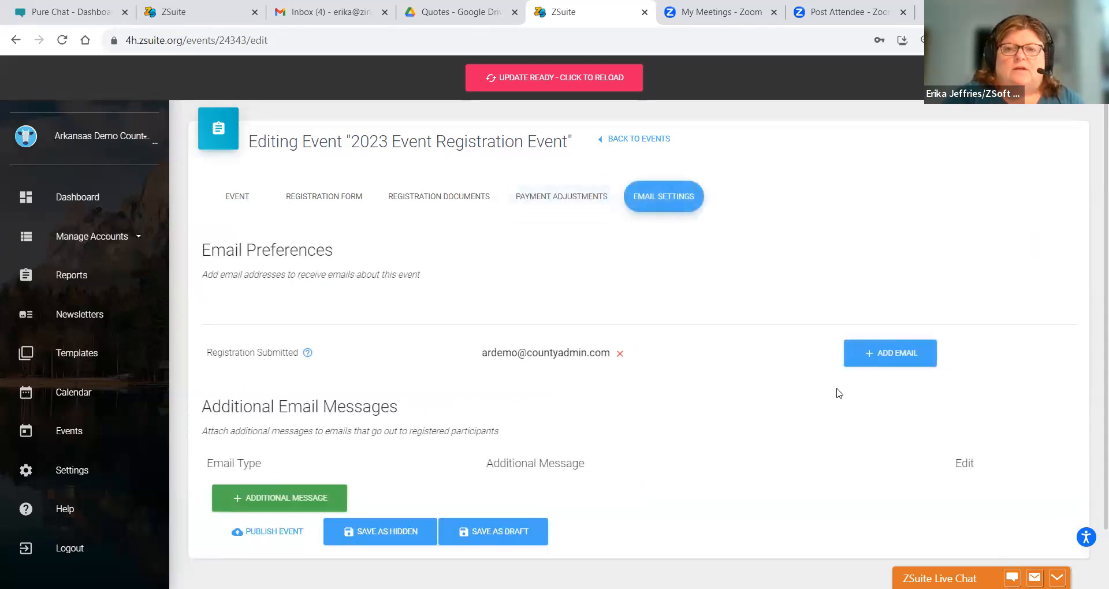
click(287, 502)
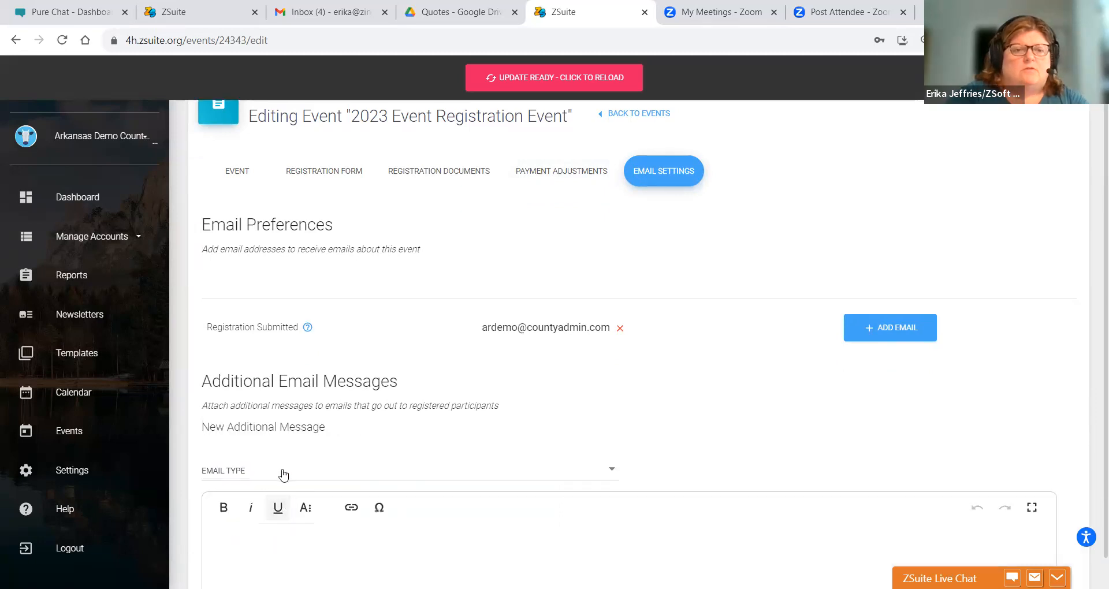
click(284, 471)
click(282, 474)
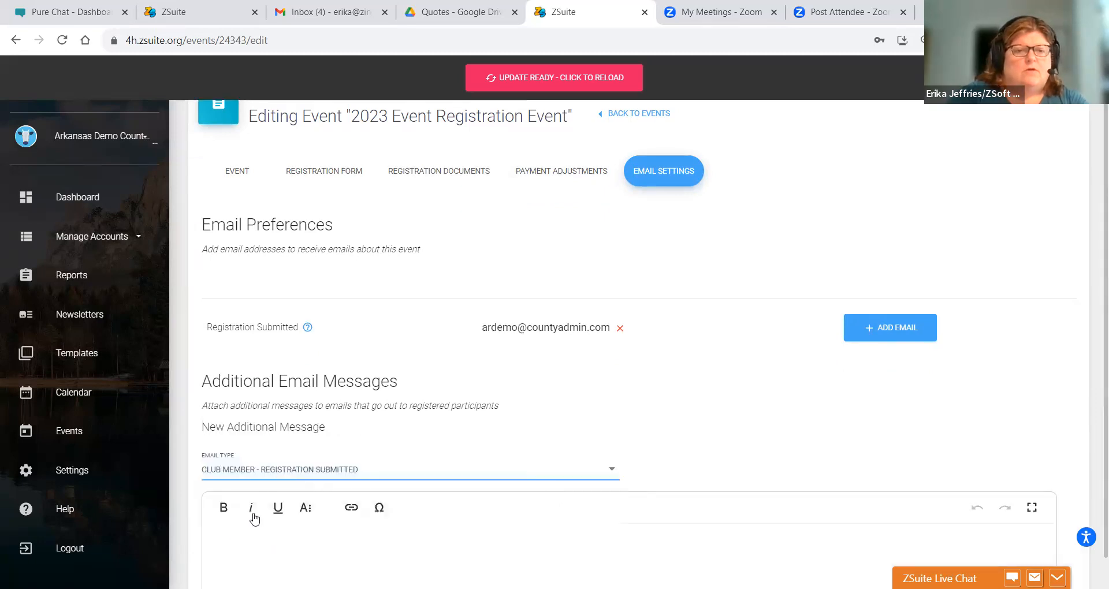
- Write a thank-you message giving the Clover County Extension Office phone number and save it
click(240, 537)
text(Thank you)
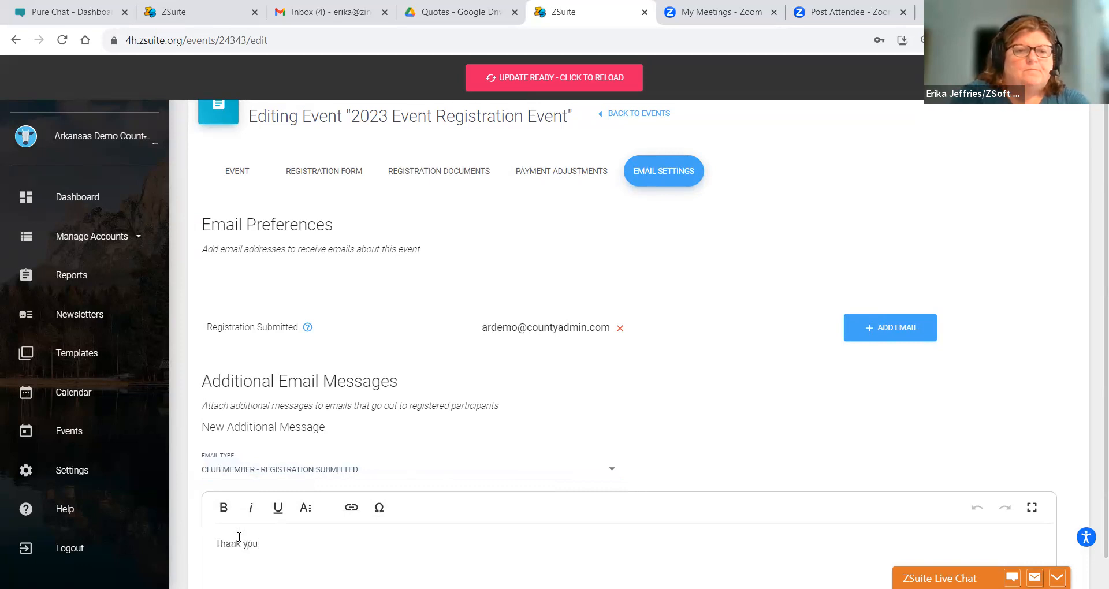
text( for submitti)
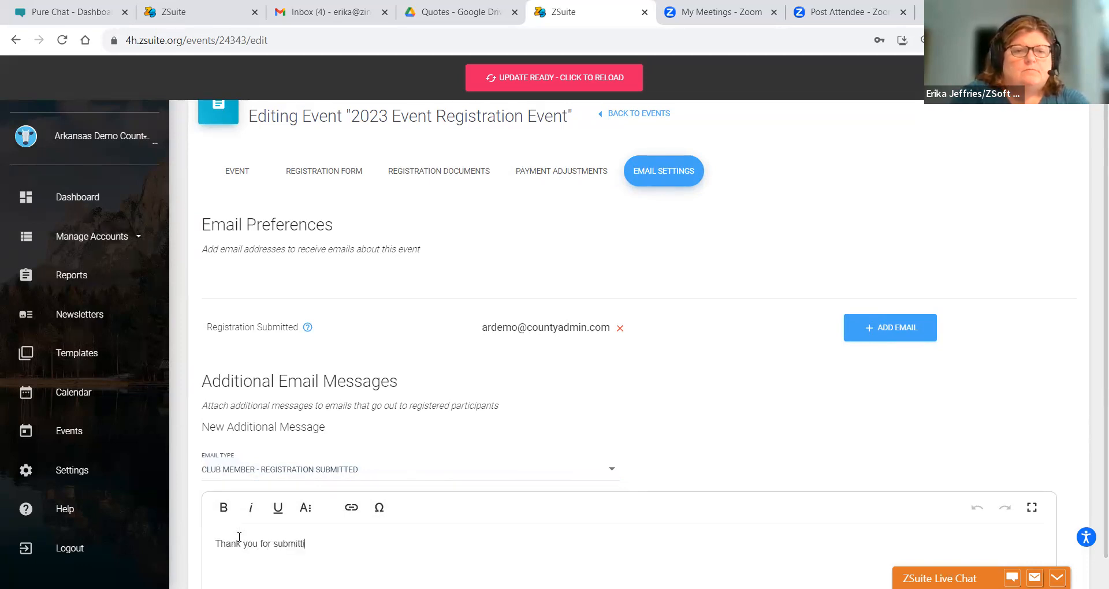
text(ng your request)
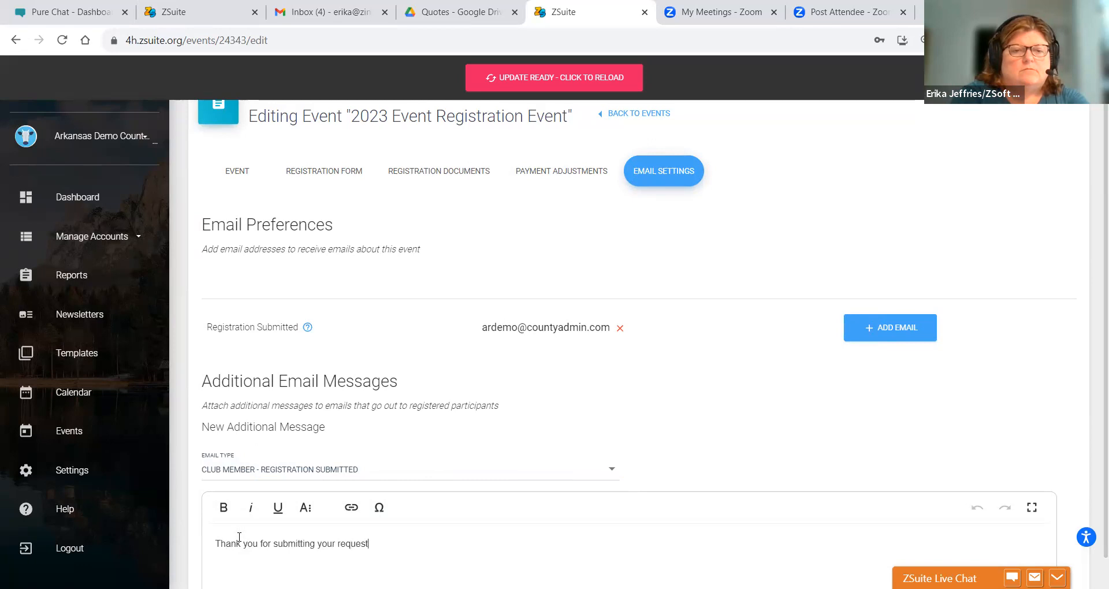
key(BackSpace)
key(BackSpace)
key(BackSpace)
key(BackSpace)
key(BackSpace)
text(gis)
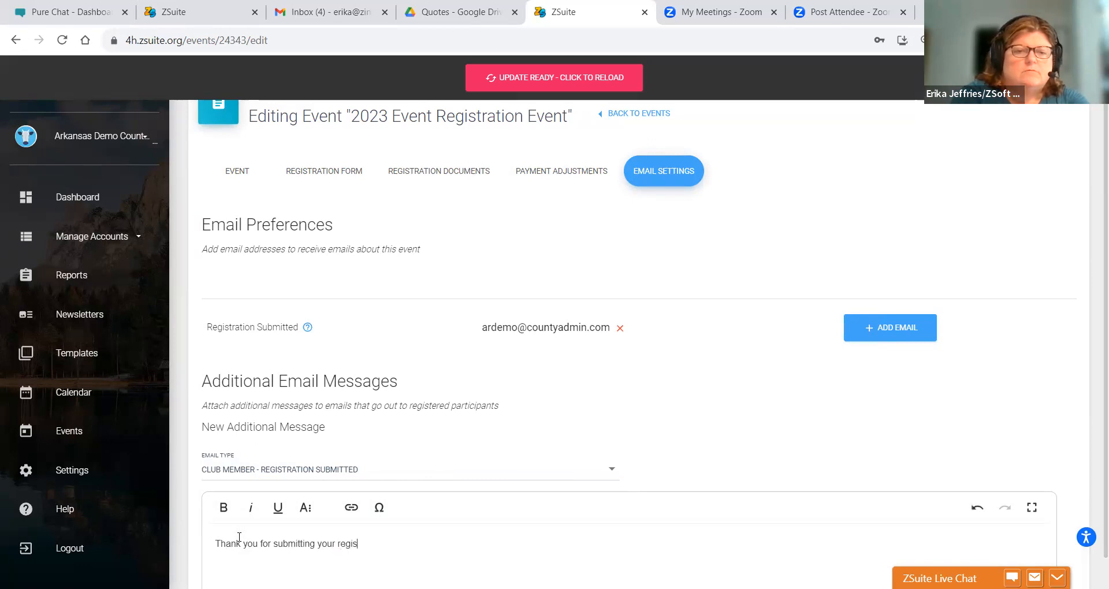
text(tration. If you hav)
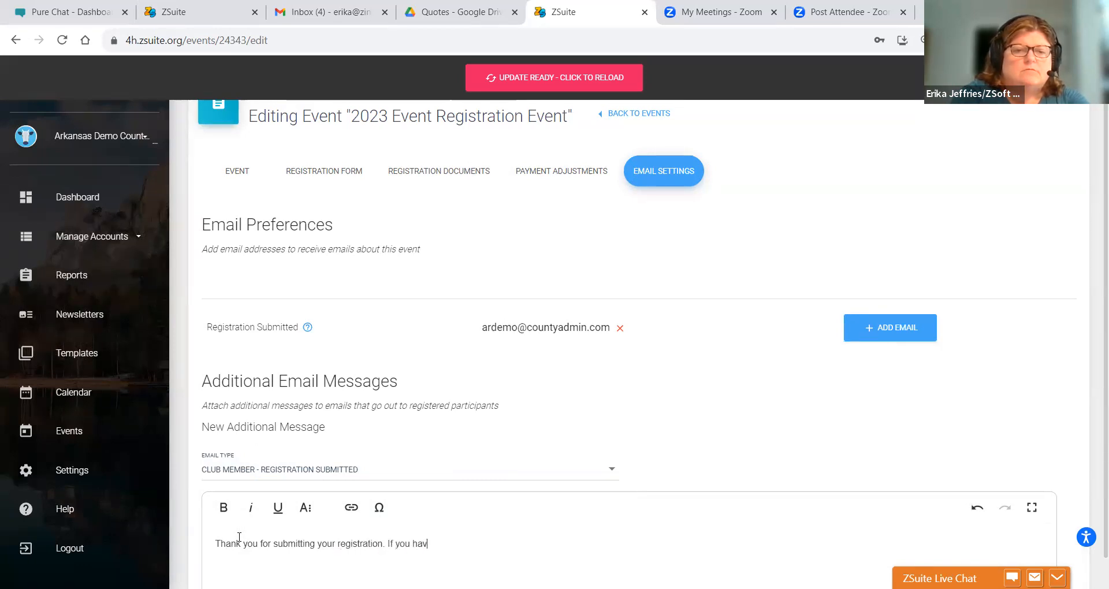
text(e any questions)
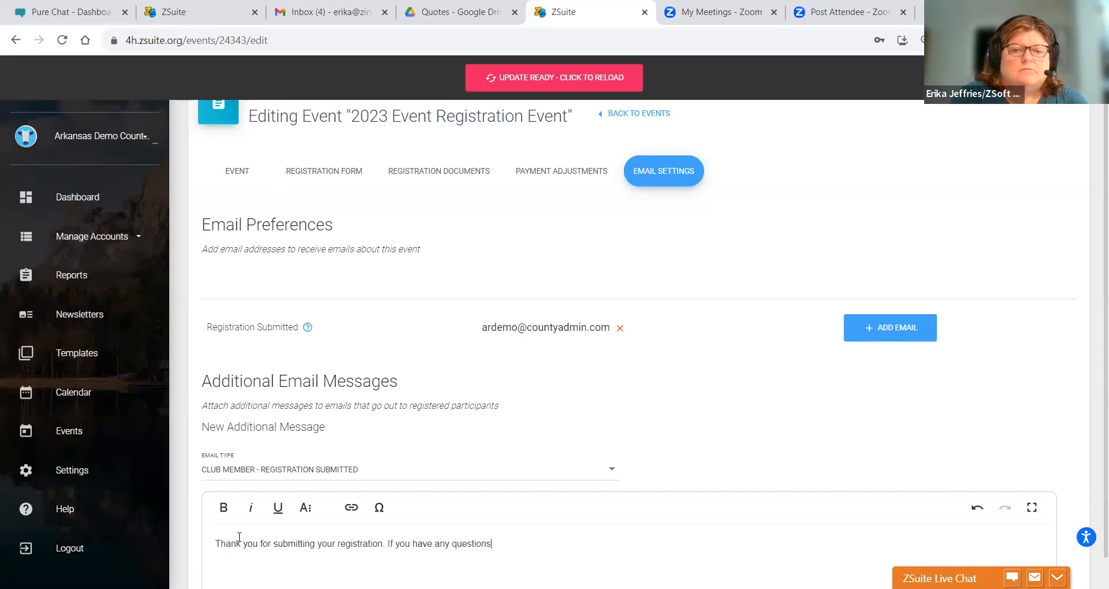
text( please do not hesitate)
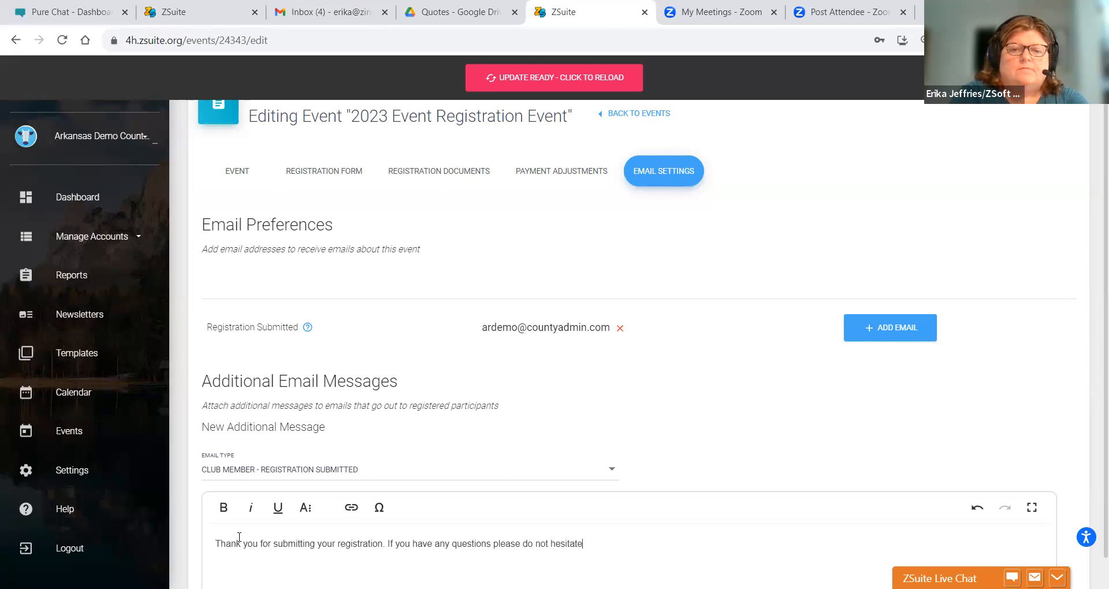
text( to contac)
key(BackSpace)
key(BackSpace)
key(BackSpace)
key(BackSpace)
key(BackSpace)
text(oncact)
key(BackSpace)
key(BackSpace)
key(BackSpace)
key(BackSpace)
text(ac)
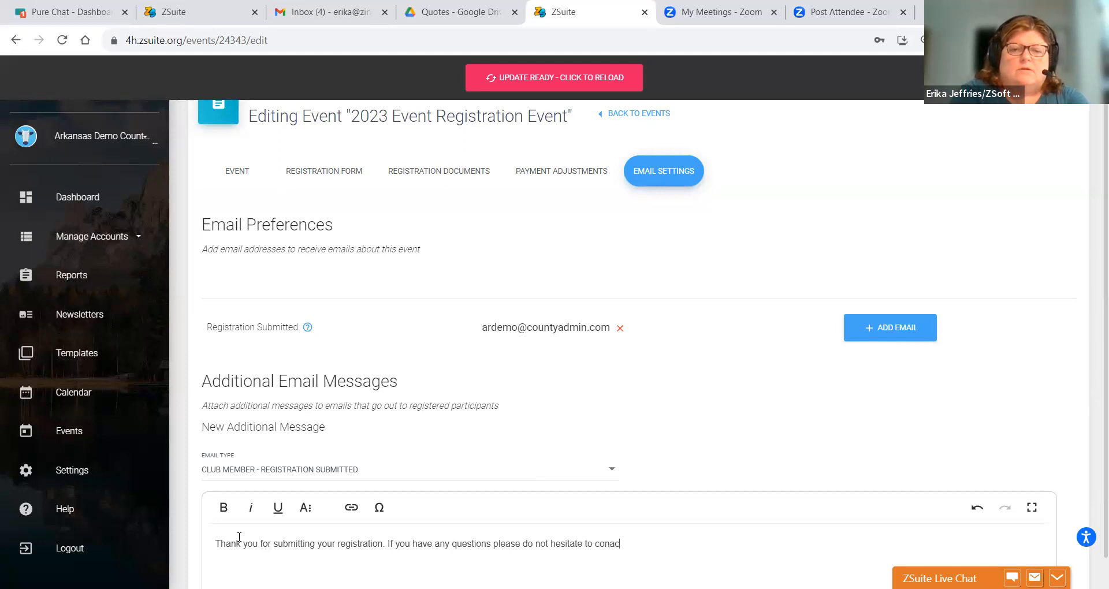
key(BackSpace)
key(BackSpace)
key(BackSpace)
key(BackSpace)
text(tact Clover County Exten)
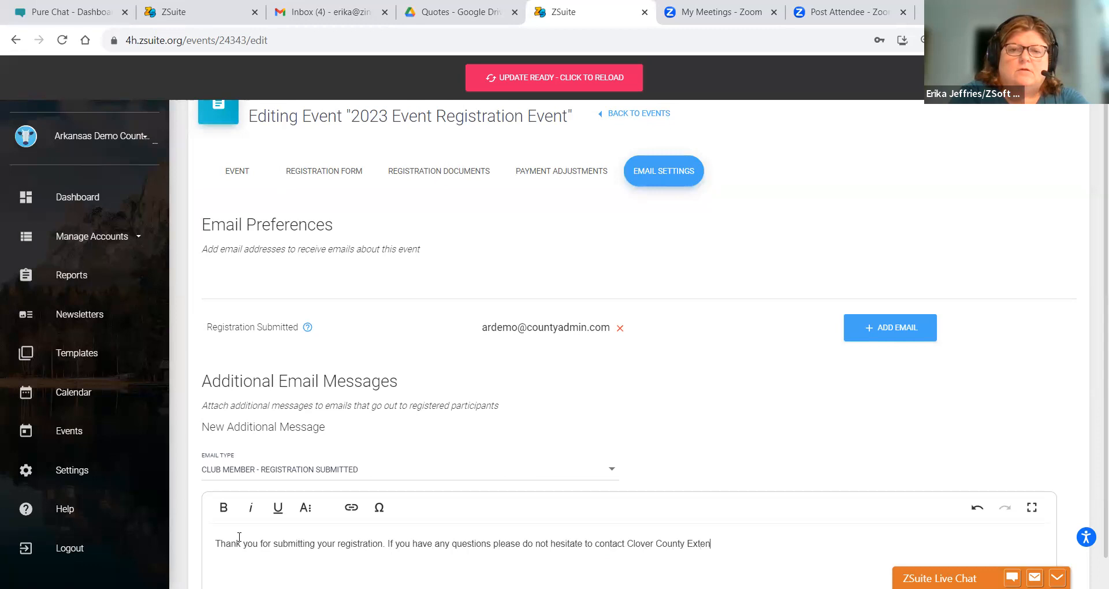
text(sion Office at )
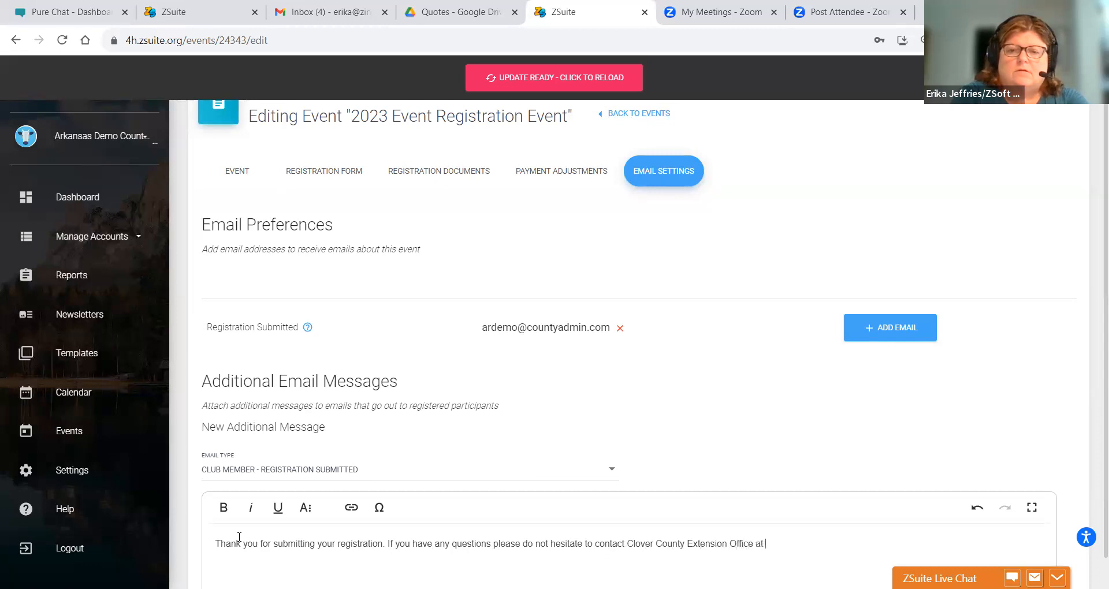
text(12.-456)
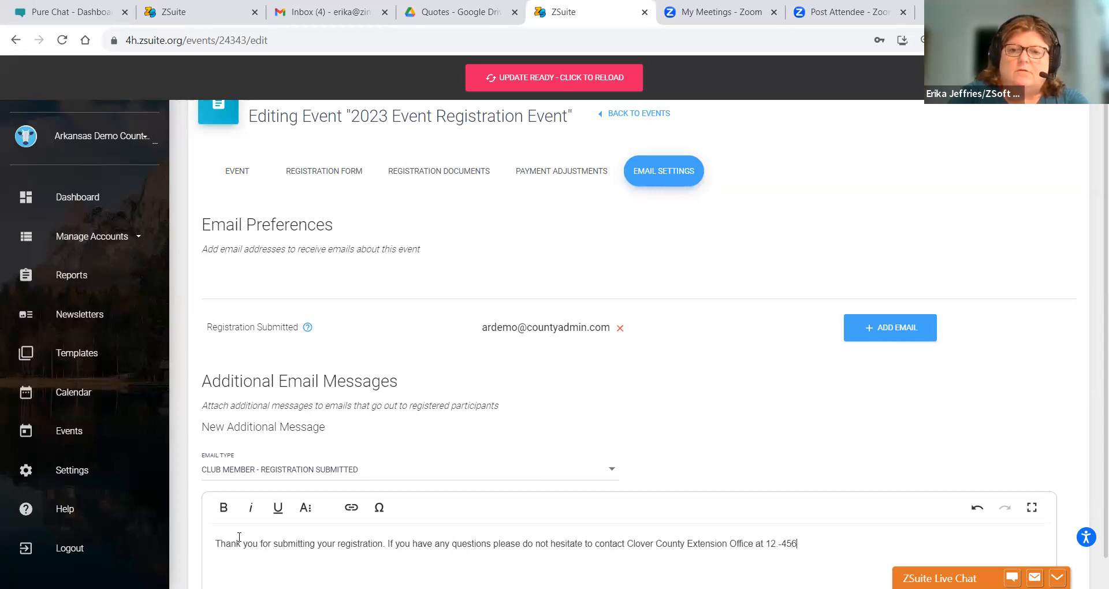
key(BackSpace)
key(BackSpace)
key(BackSpace)
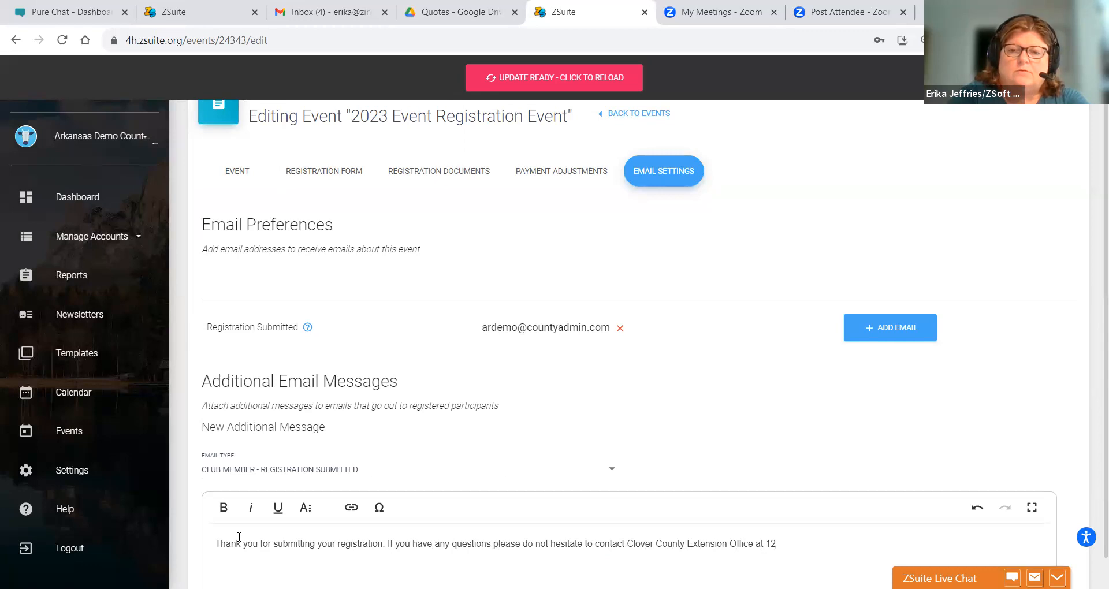
text(456-7897.)
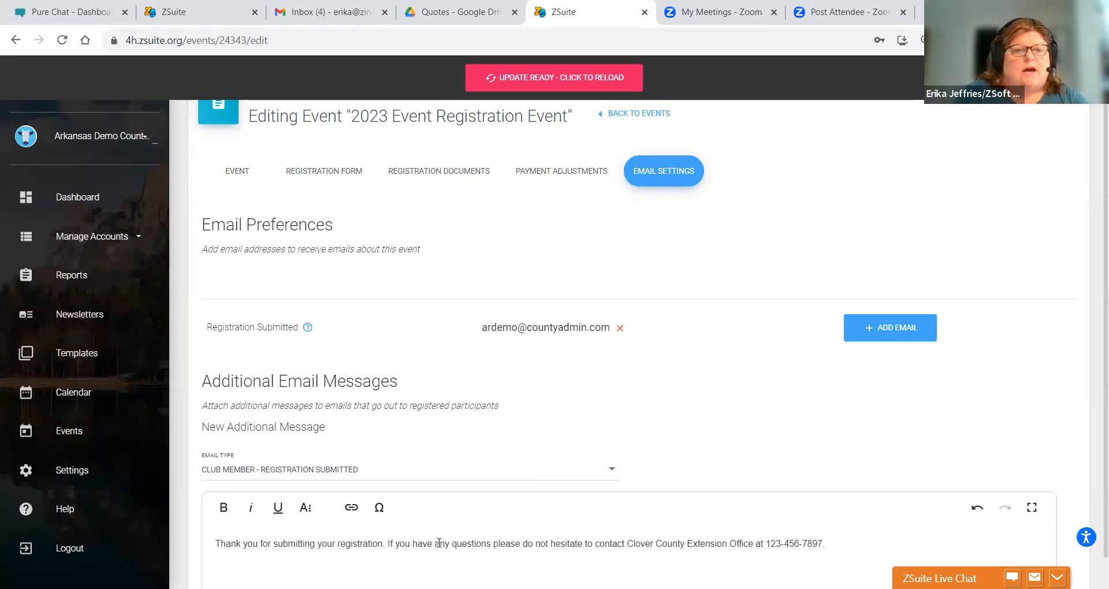
scroll(1092, 347, down, 4)
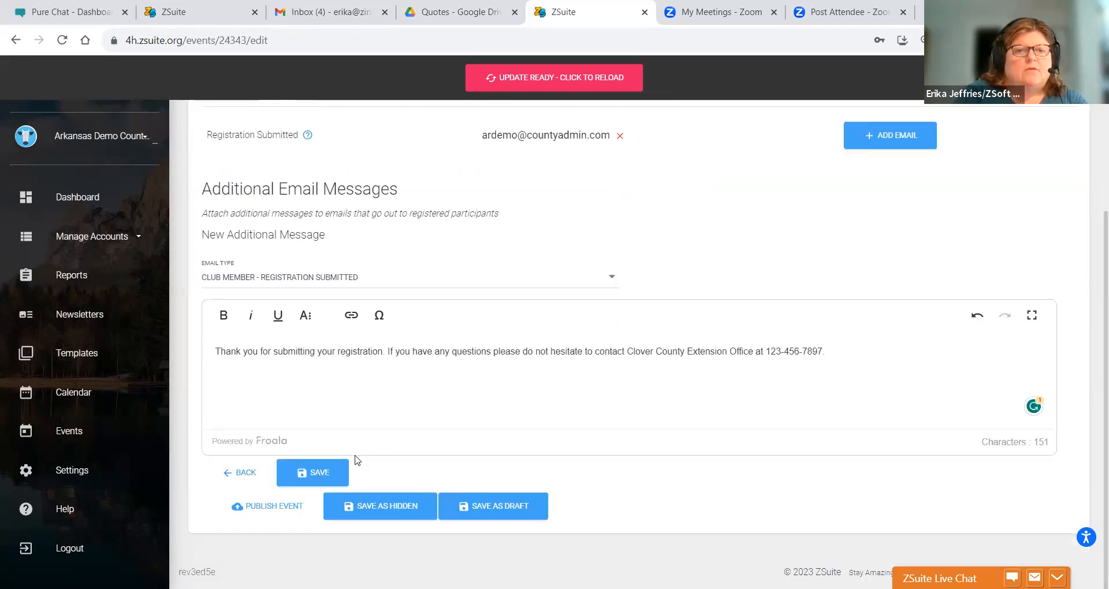
click(334, 466)
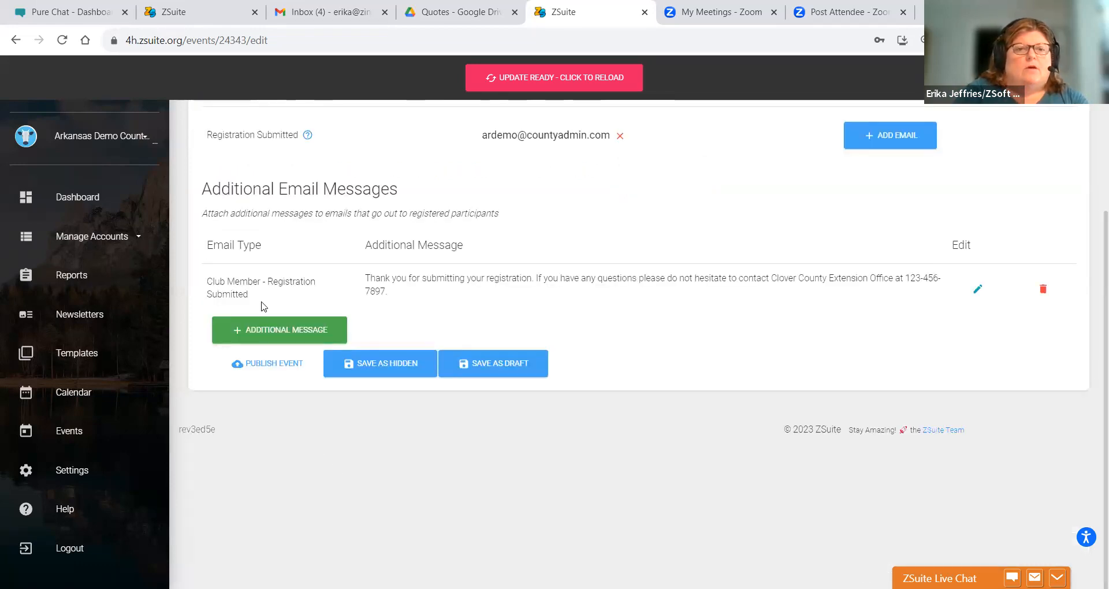
- Add another additional message of type Volunteer - Registration Submitted
click(258, 327)
click(241, 426)
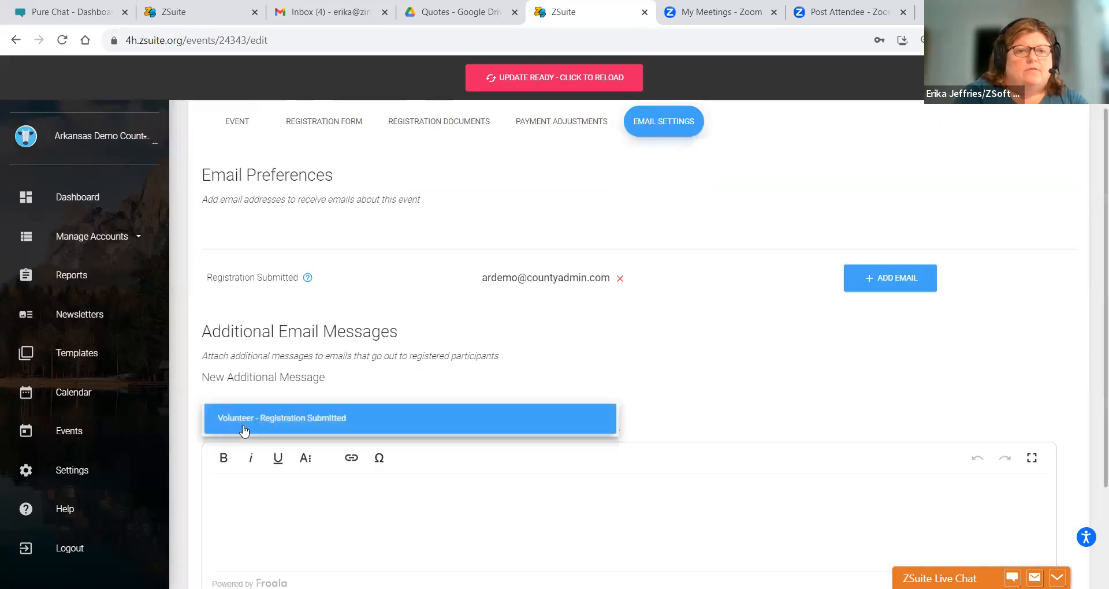
click(243, 427)
- Write a thank-you message with the Clover County Extension Office phone number and save it
click(273, 517)
text(Thank yoiu for)
key(BackSpace)
key(BackSpace)
key(BackSpace)
key(BackSpace)
text(for submitting your requ)
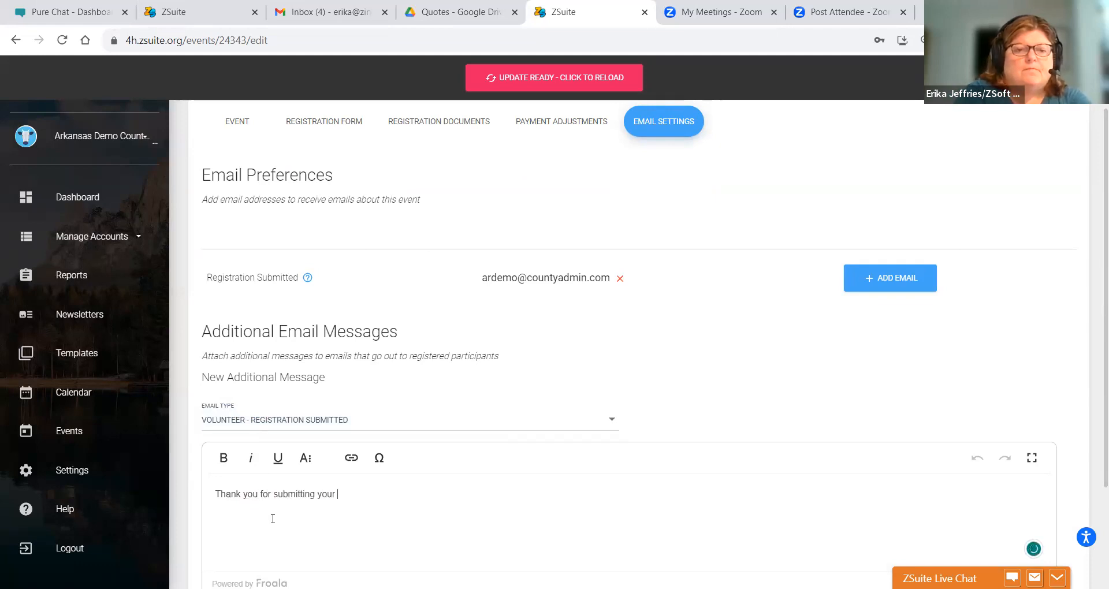
key(BackSpace)
key(BackSpace)
text(e)
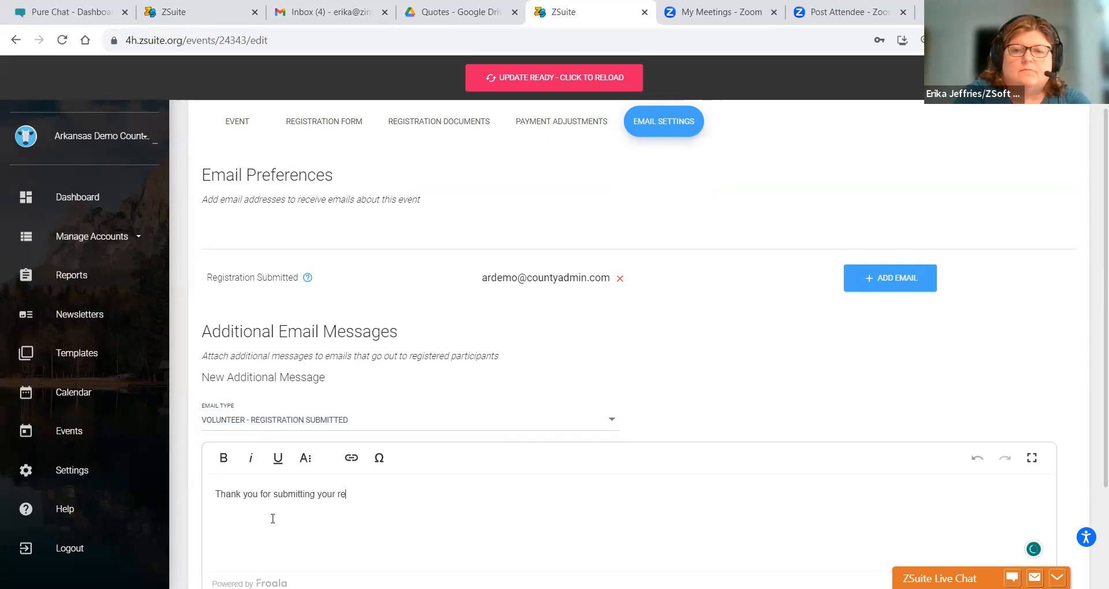
text(gistration, if)
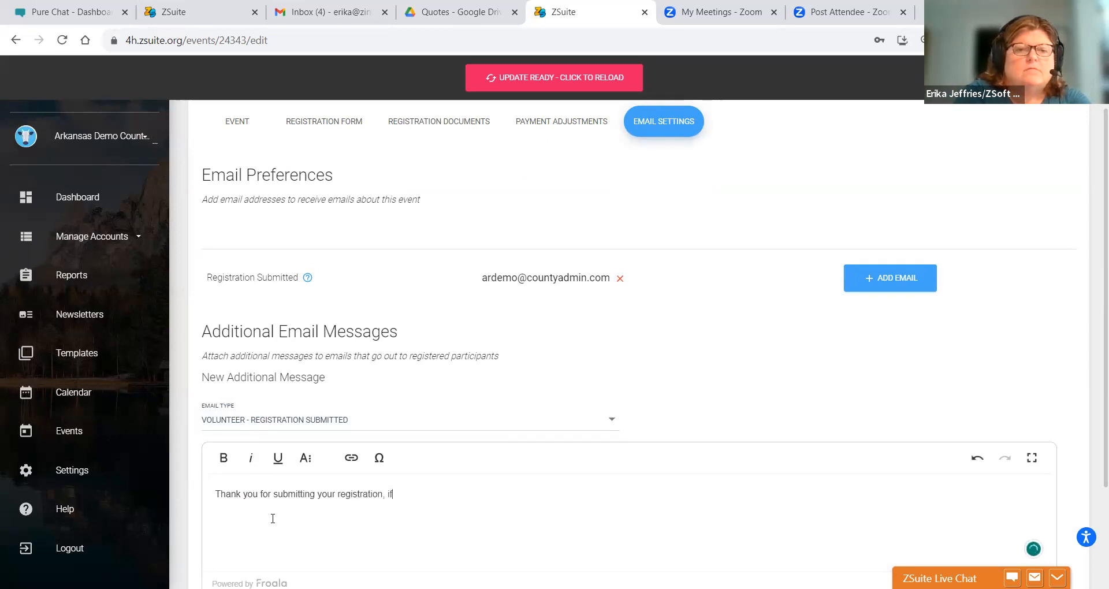
text( you have any que)
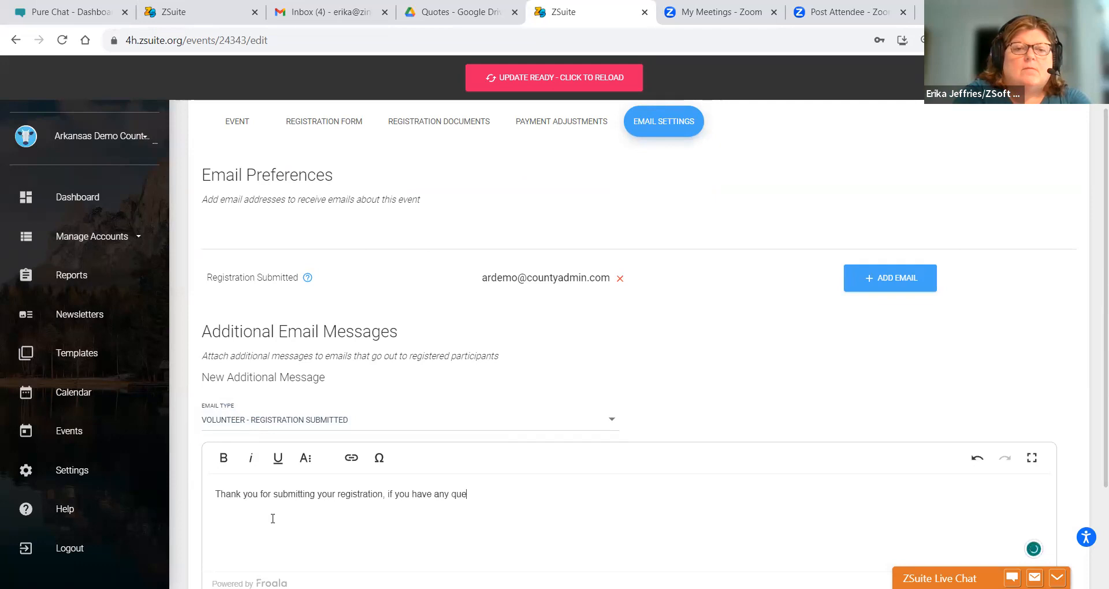
text(stions please contact Clover )
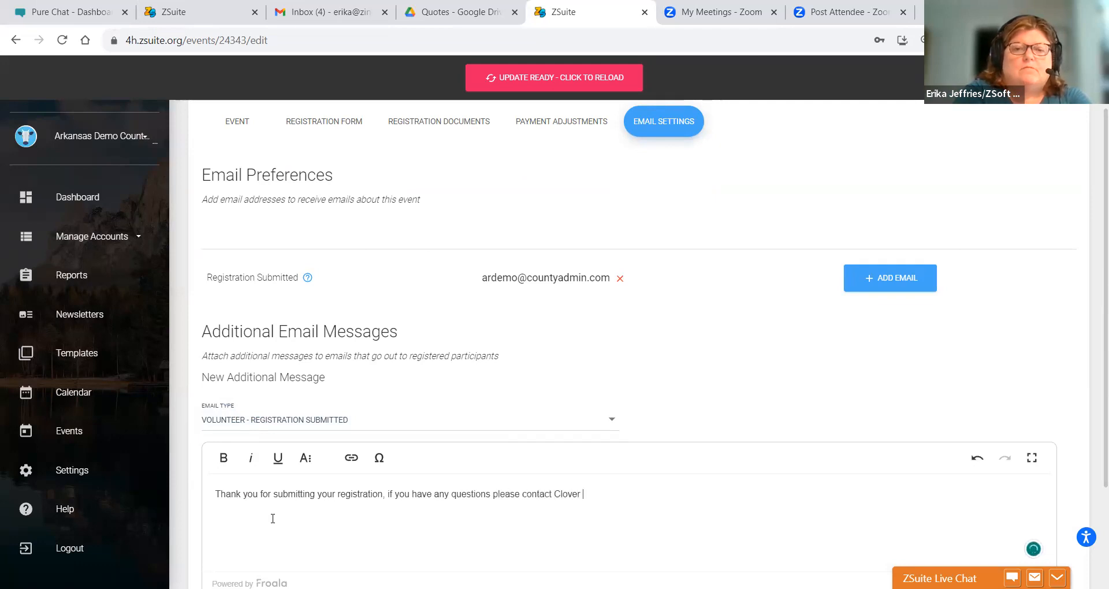
text(County Extens)
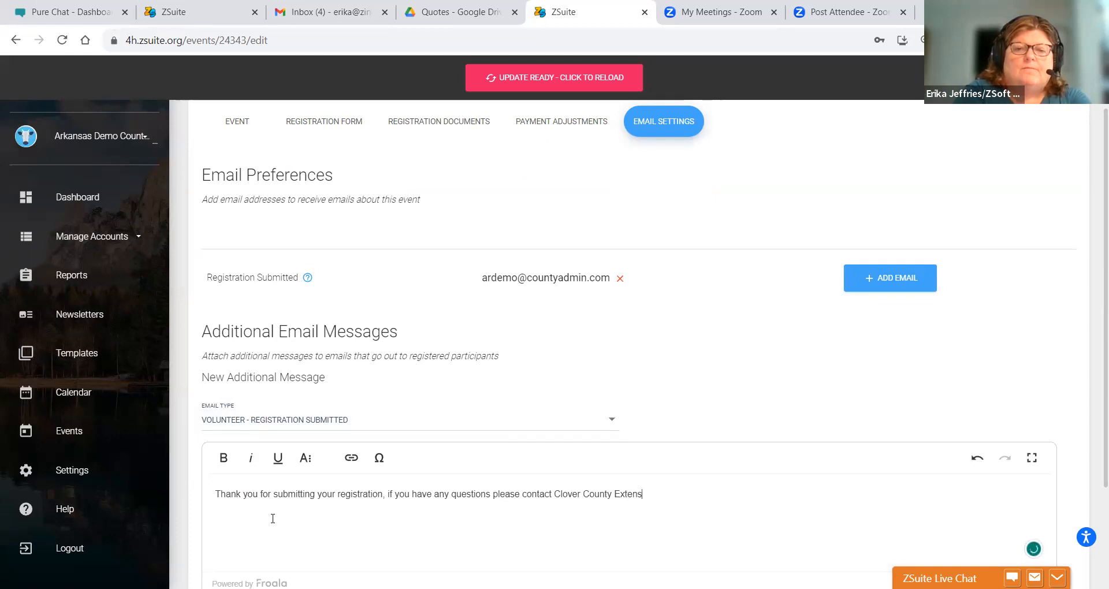
text(ion Office at 123-654-9877.)
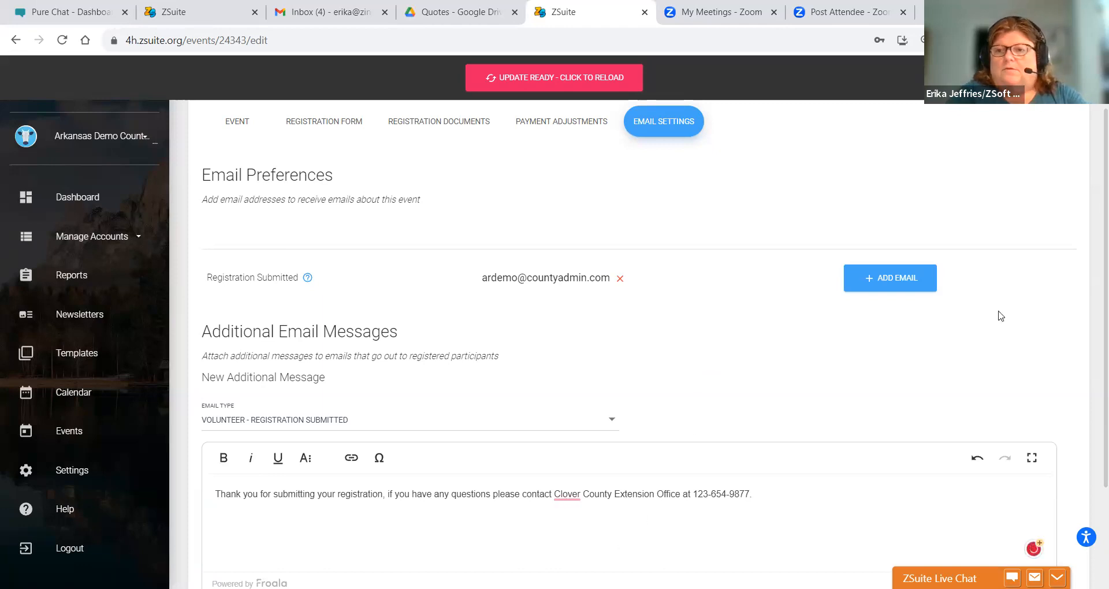
scroll(1093, 293, down, 3)
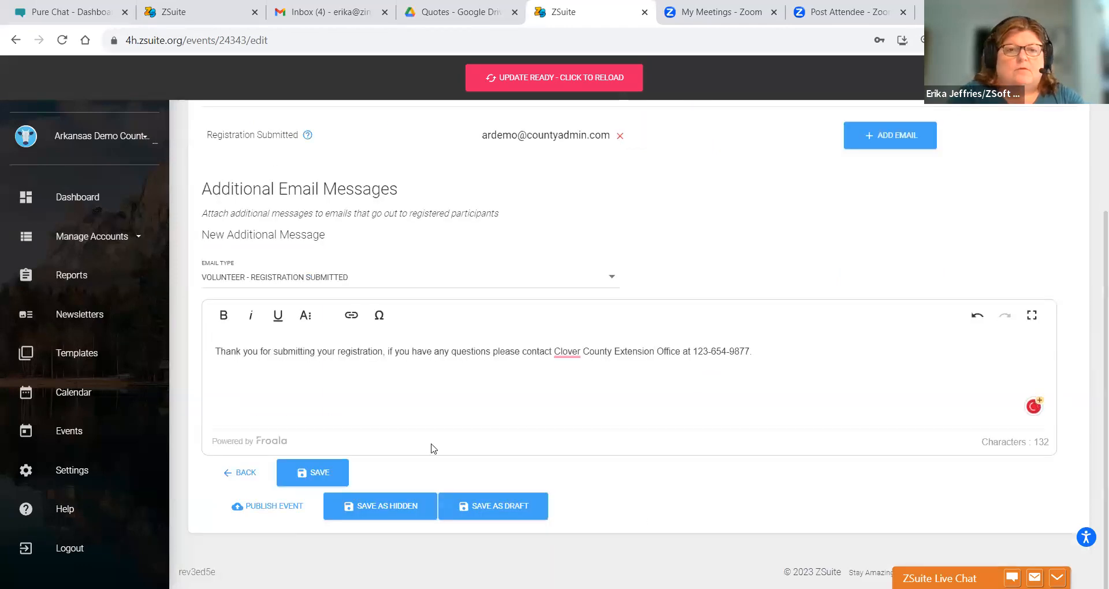
click(326, 472)
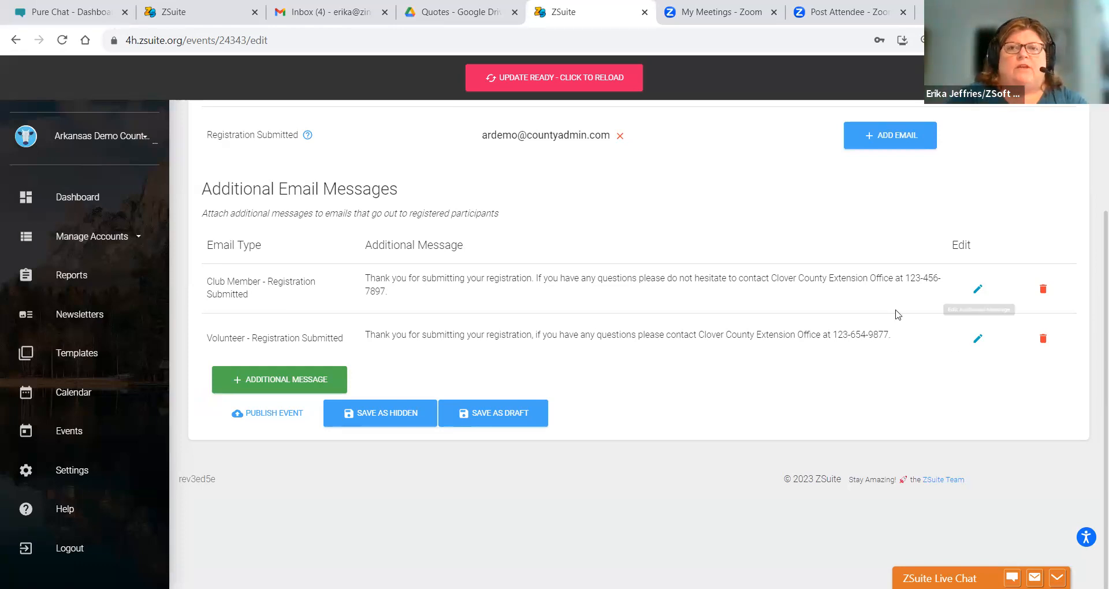
- Add another recipient email address for Registration Submitted notifications, then return to the Event tab
click(869, 141)
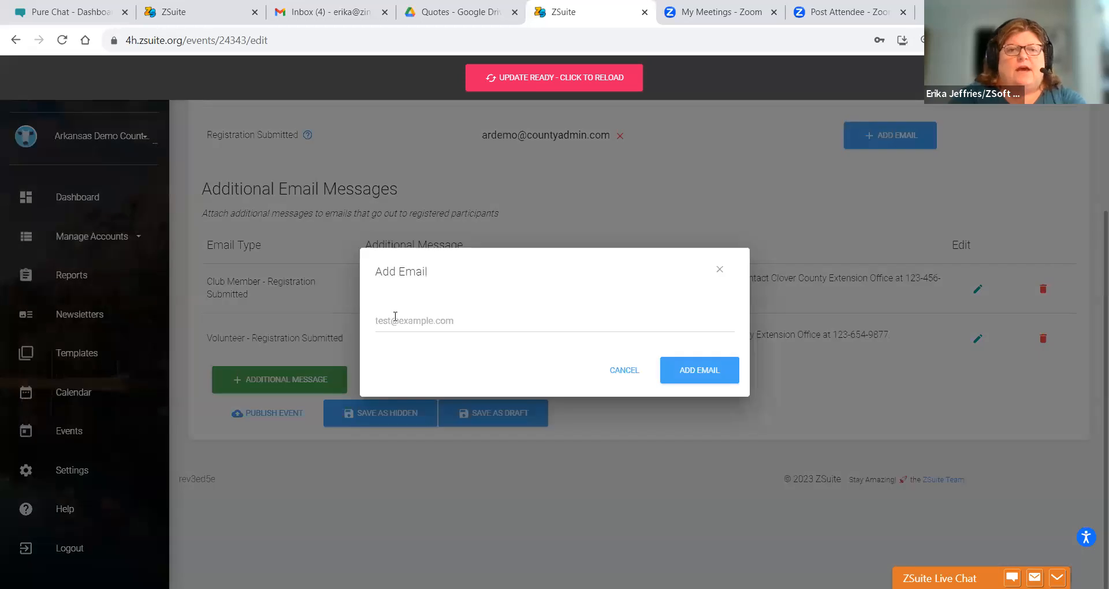
click(395, 317)
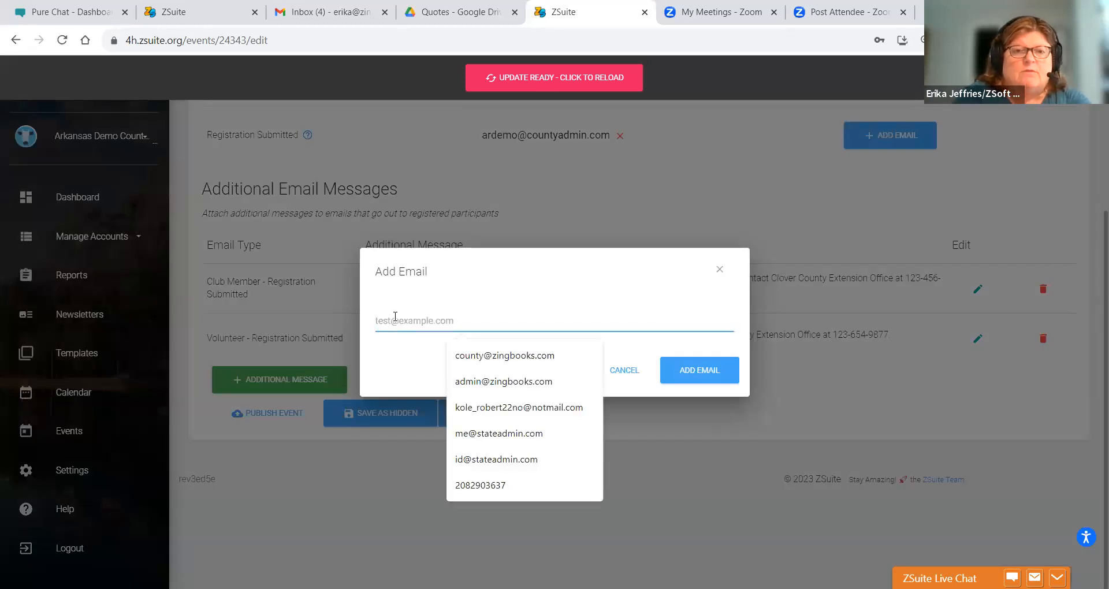
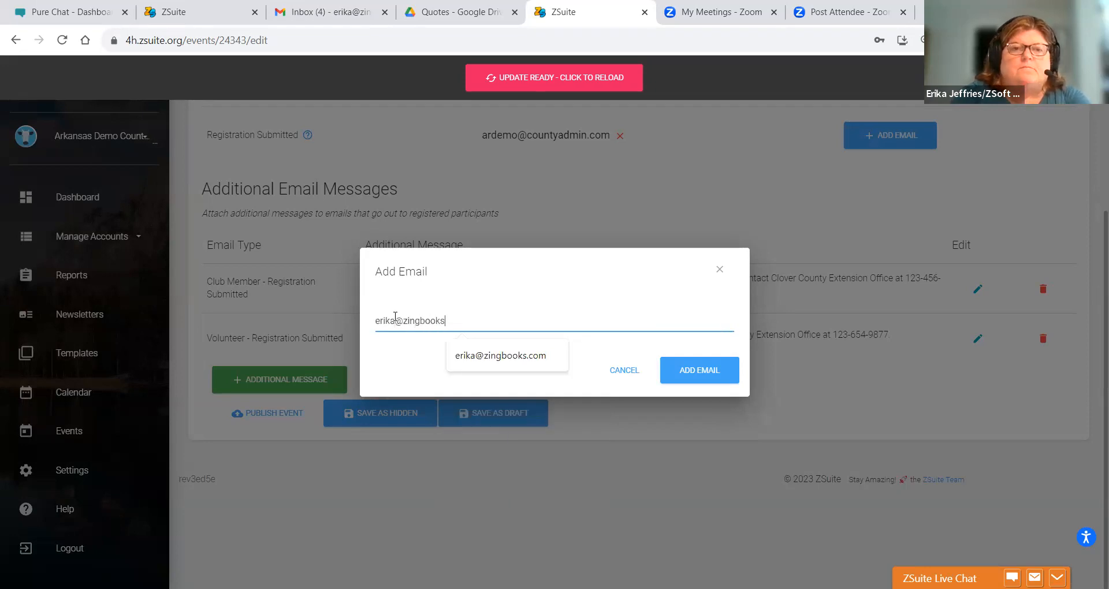
click(690, 371)
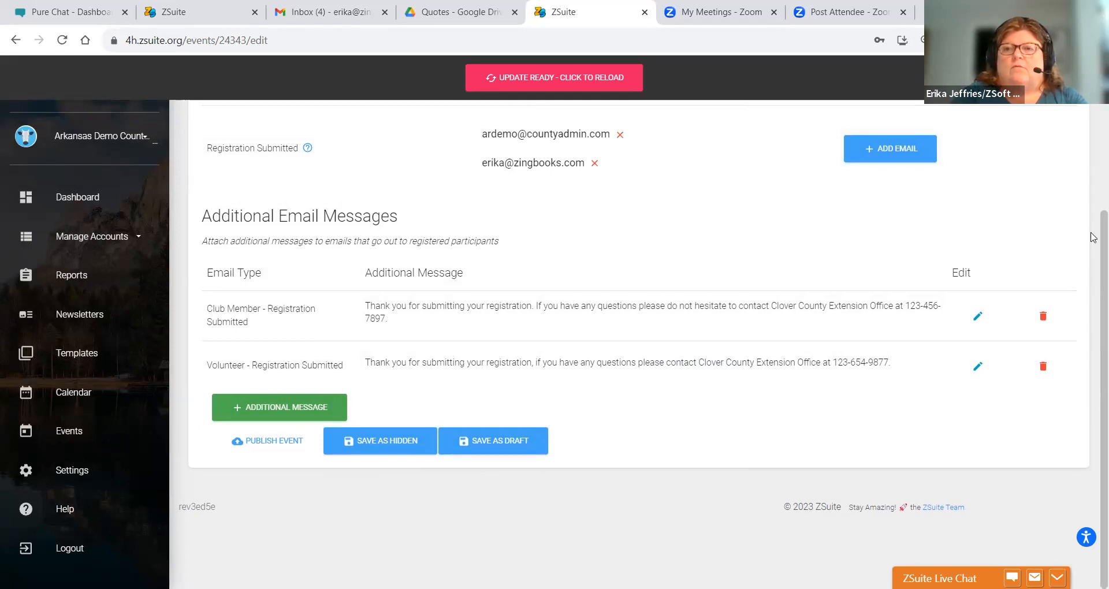
scroll(1093, 237, up, 4)
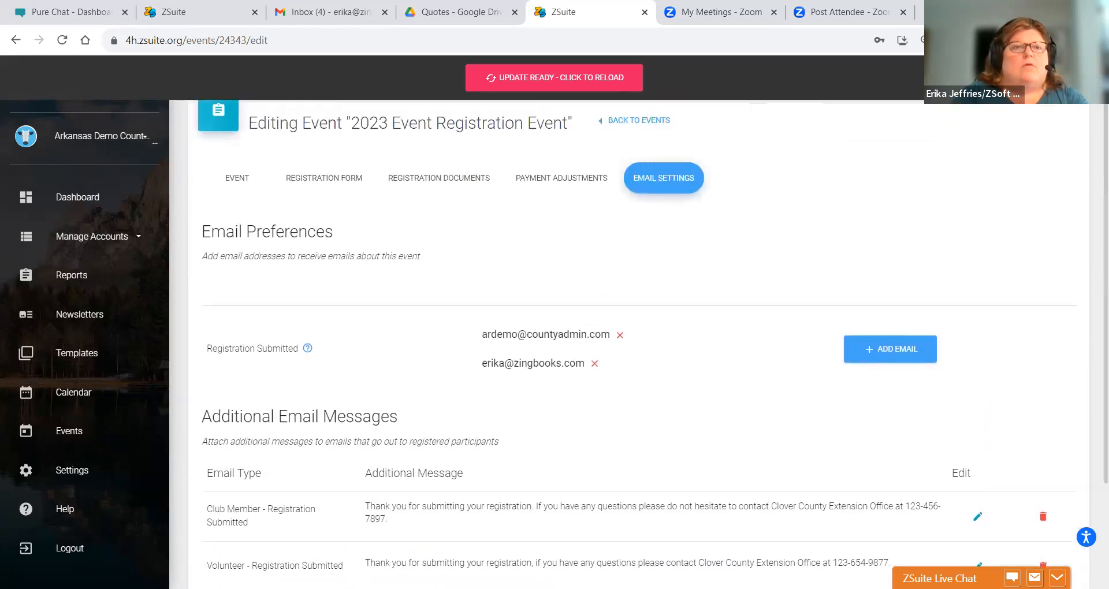
click(254, 182)
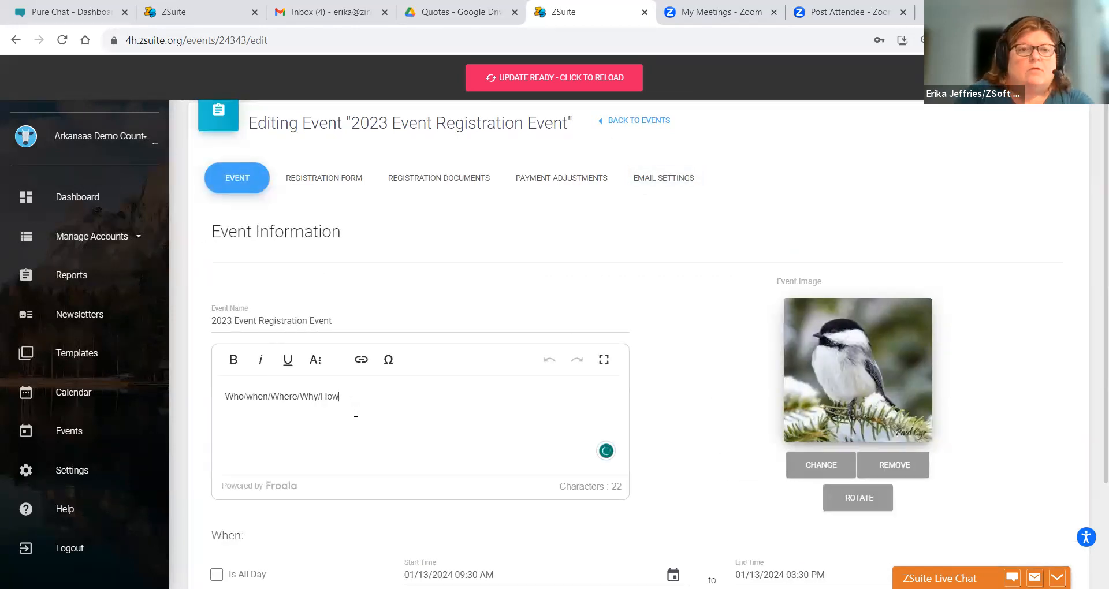
- Add 'This event is open to youth and adults in Clover City' to the description
text(This evdent)
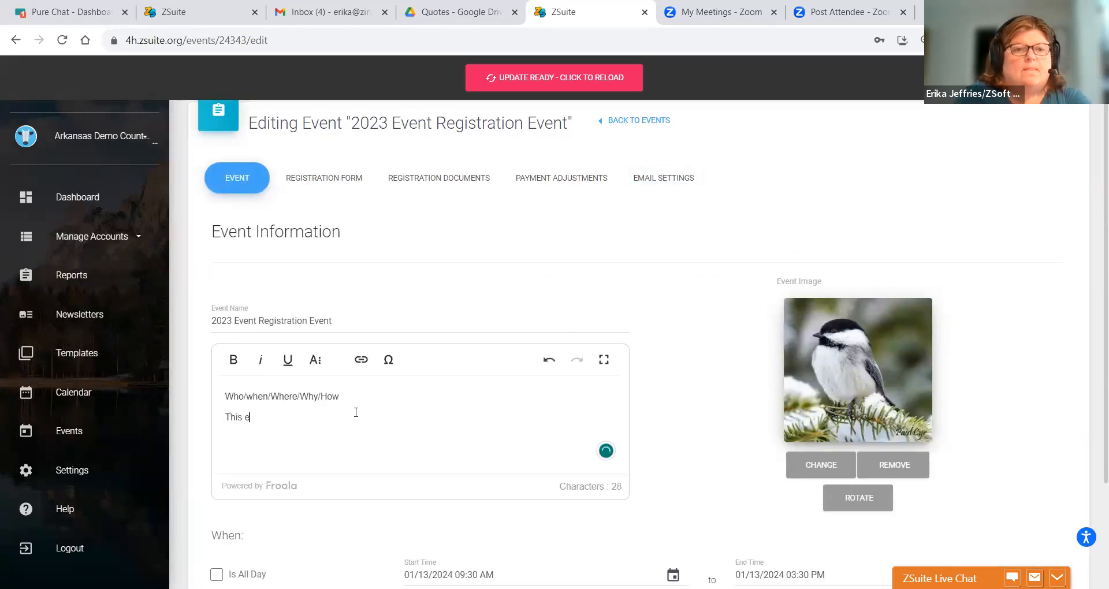
key(BackSpace)
key(BackSpace)
key(BackSpace)
key(BackSpace)
key(BackSpace)
key(BackSpace)
text(vent is open to)
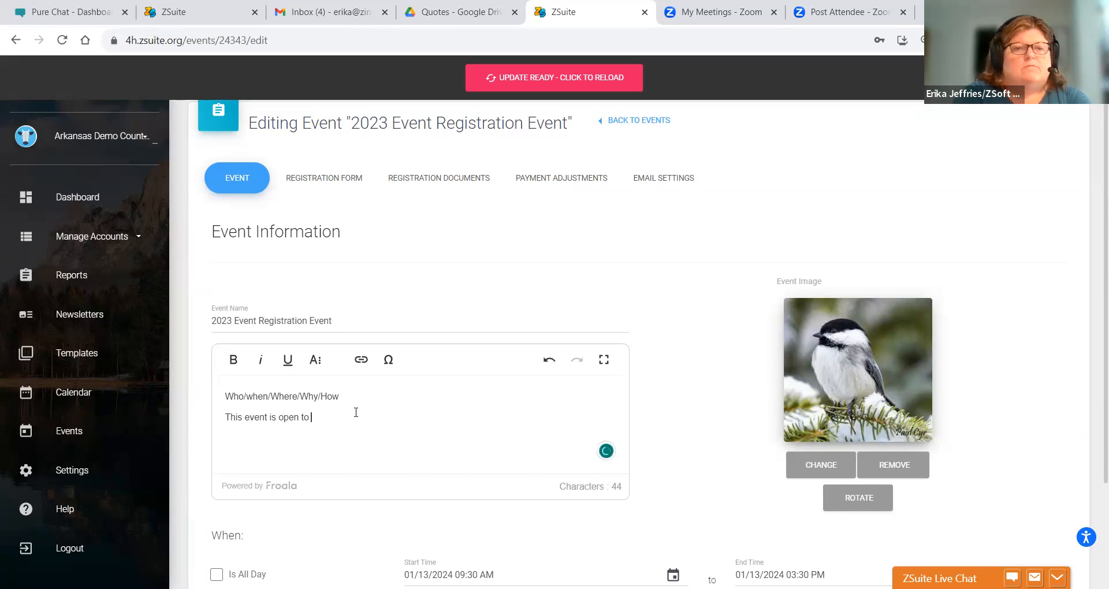
text(event is open to )
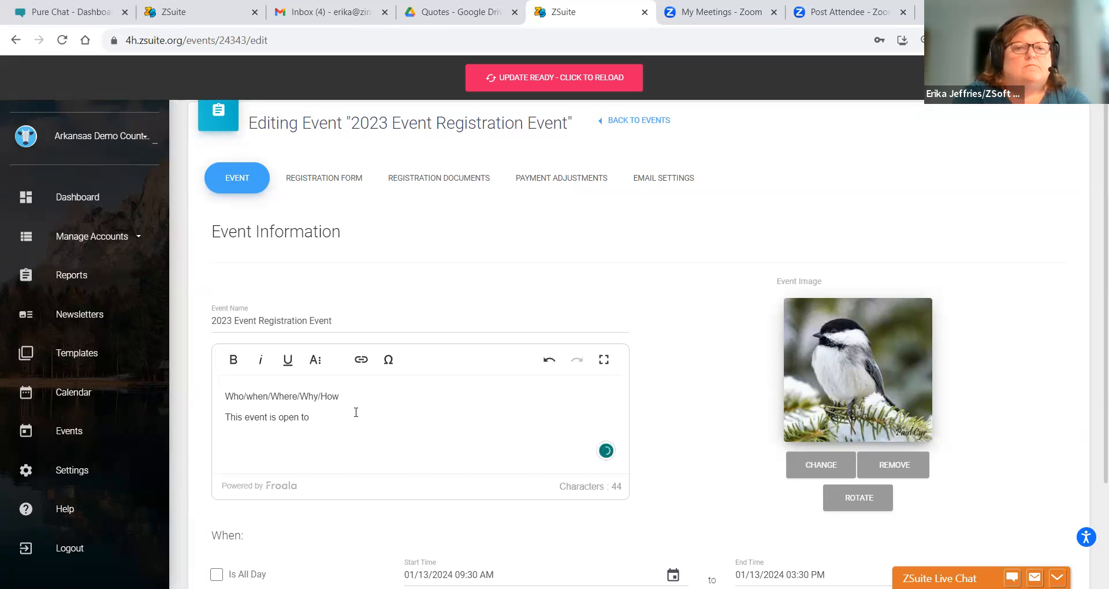
text(youth and a)
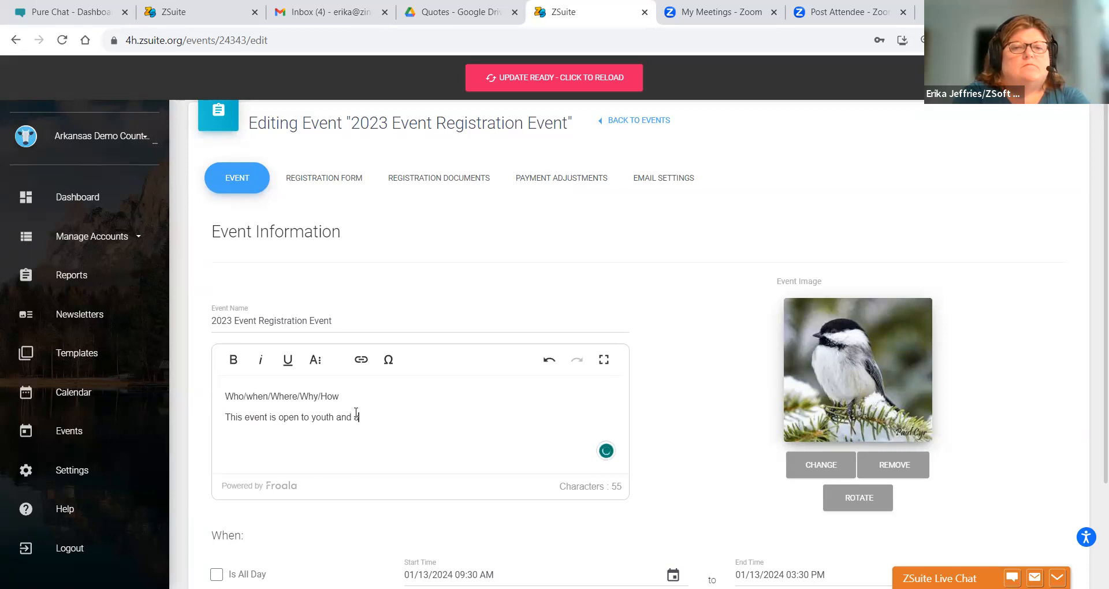
text(dults in )
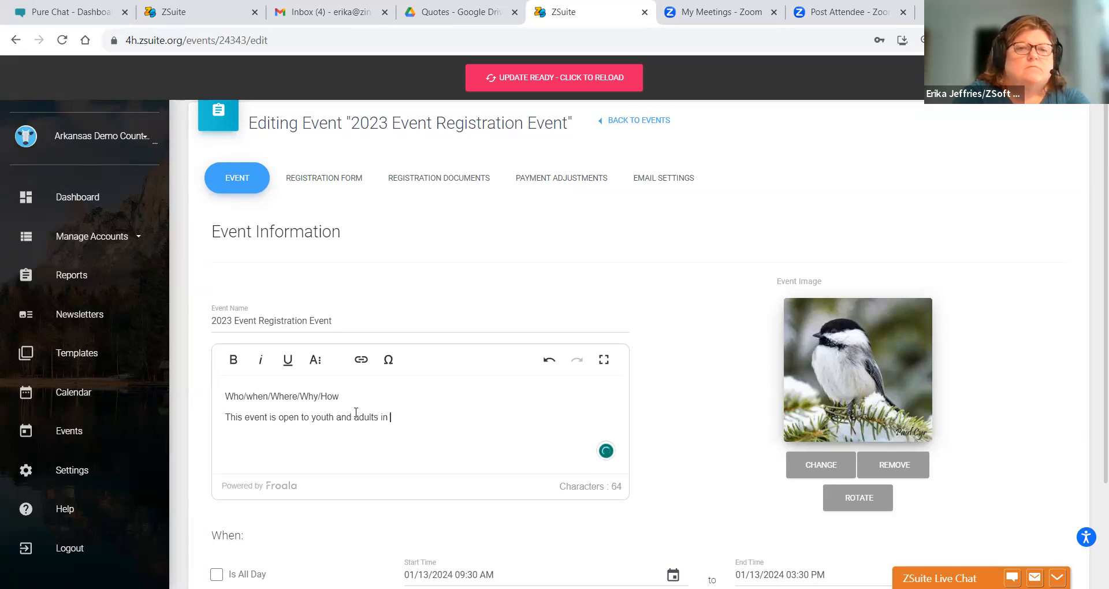
text(Clover City.)
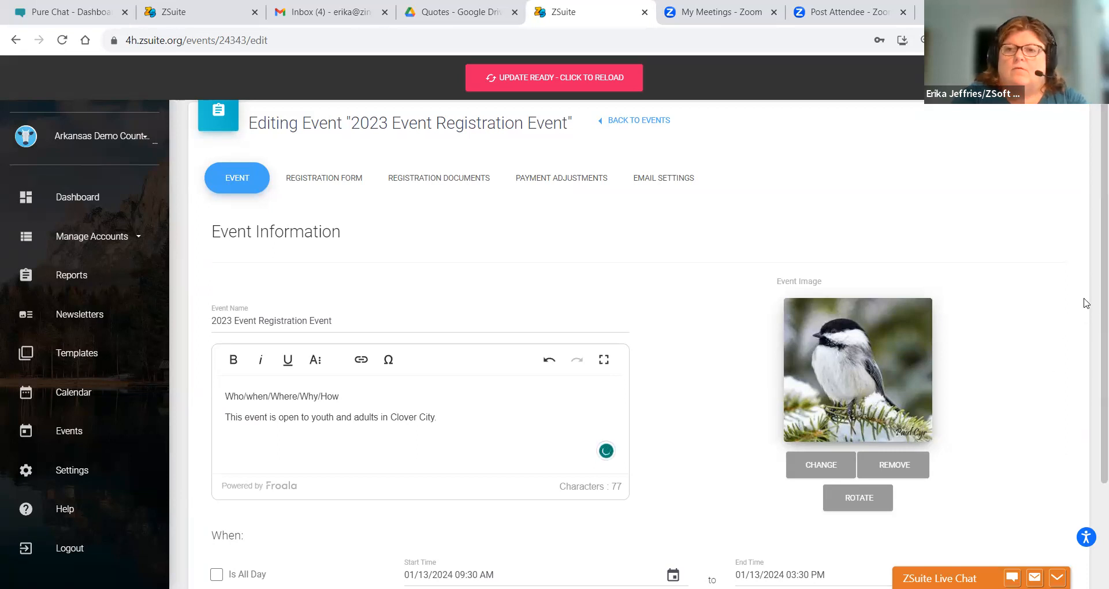
- Publish the 2023 Event Registration Event
scroll(1093, 289, down, 4)
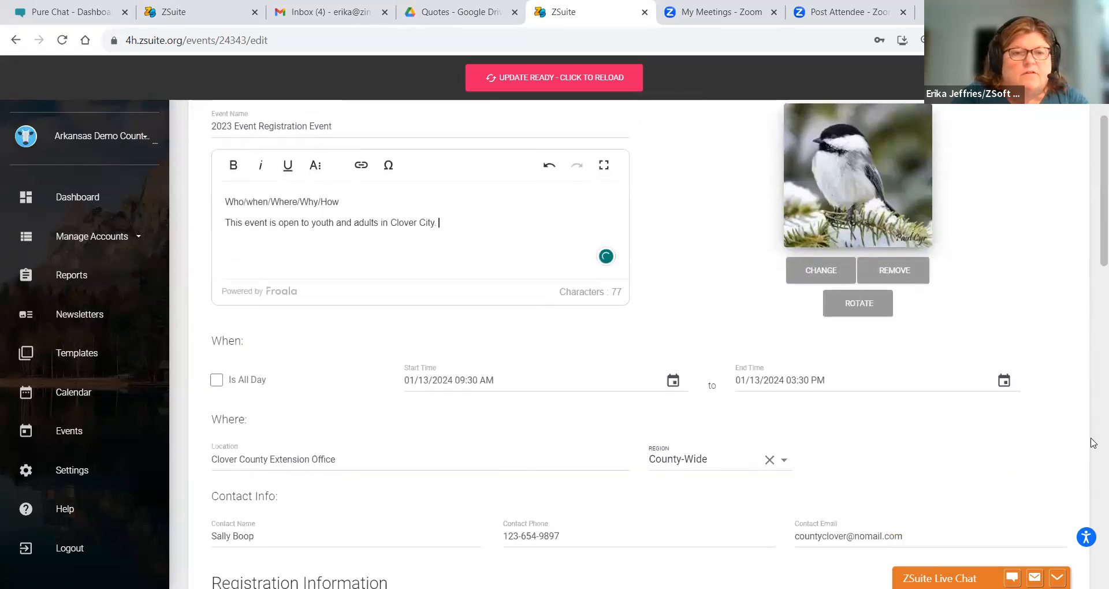
scroll(1094, 445, down, 4)
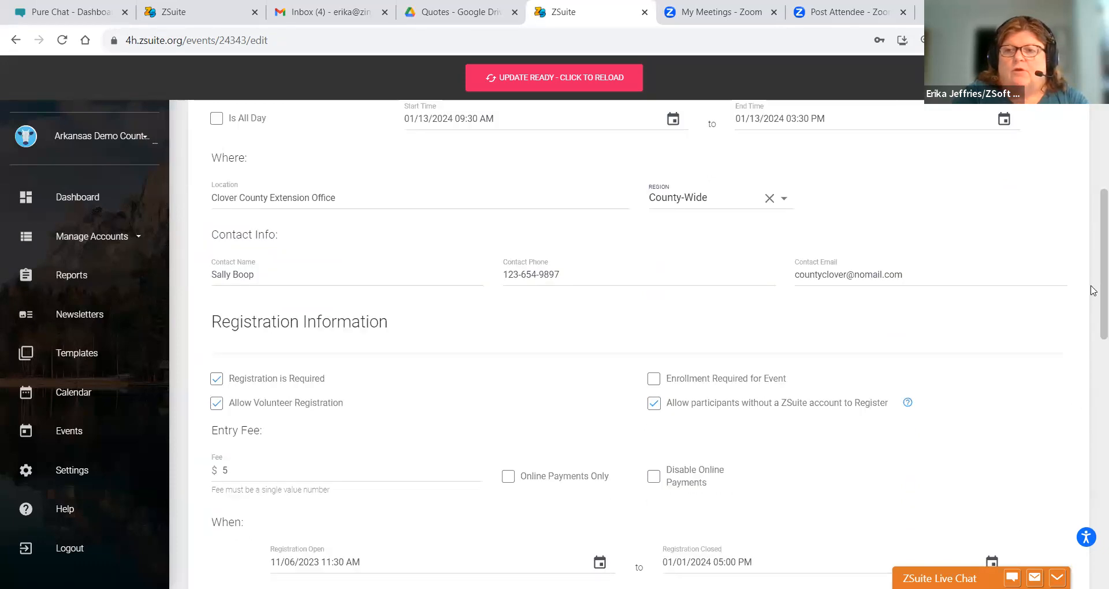
scroll(1094, 422, down, 8)
scroll(1093, 423, down, 2)
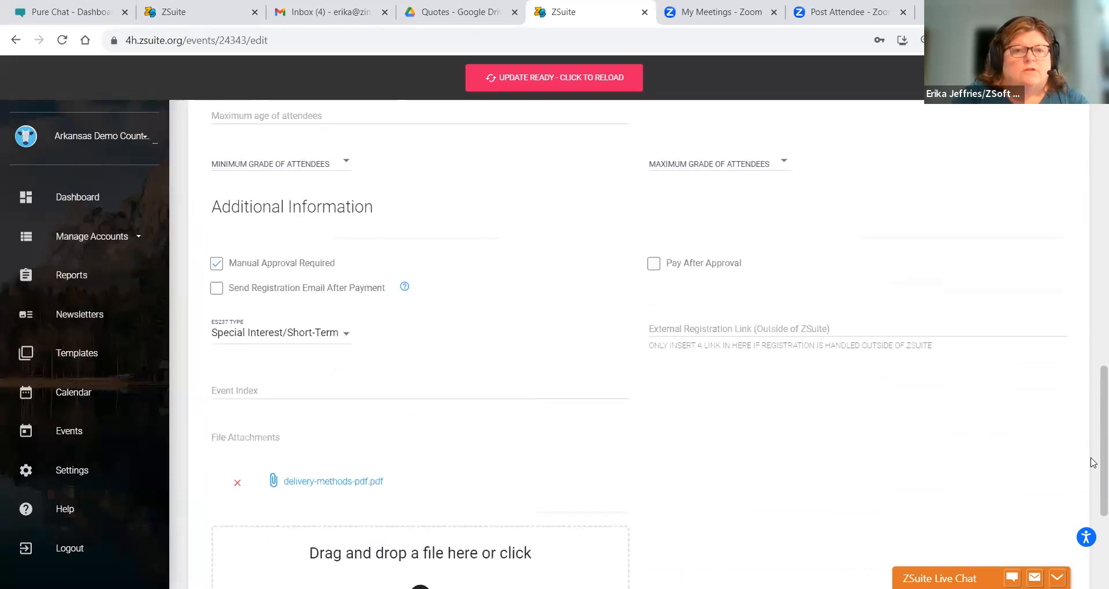
scroll(1093, 463, down, 4)
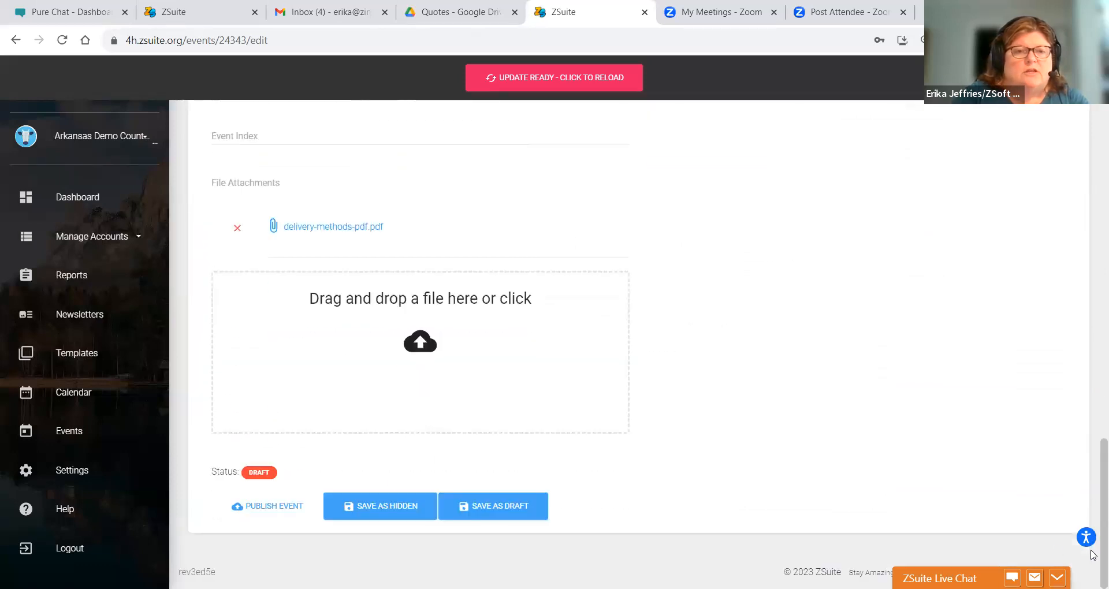
click(253, 513)
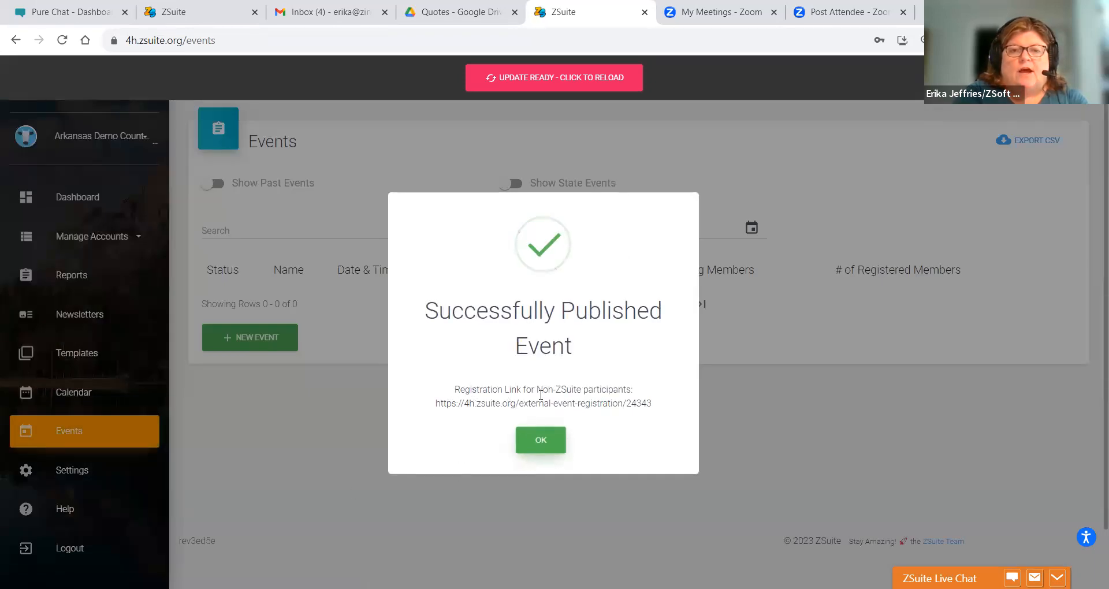
- Copy the non-ZSuite registration link, close the confirmation, and reopen the event for editing
drag(434, 402, 657, 403)
key(ctrl+c)
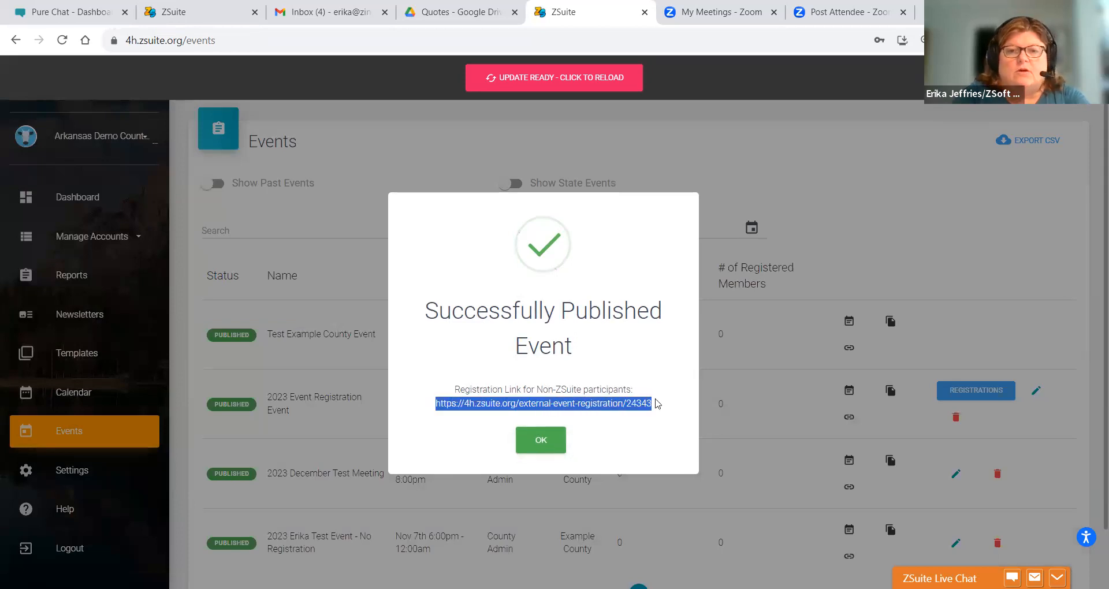
click(973, 272)
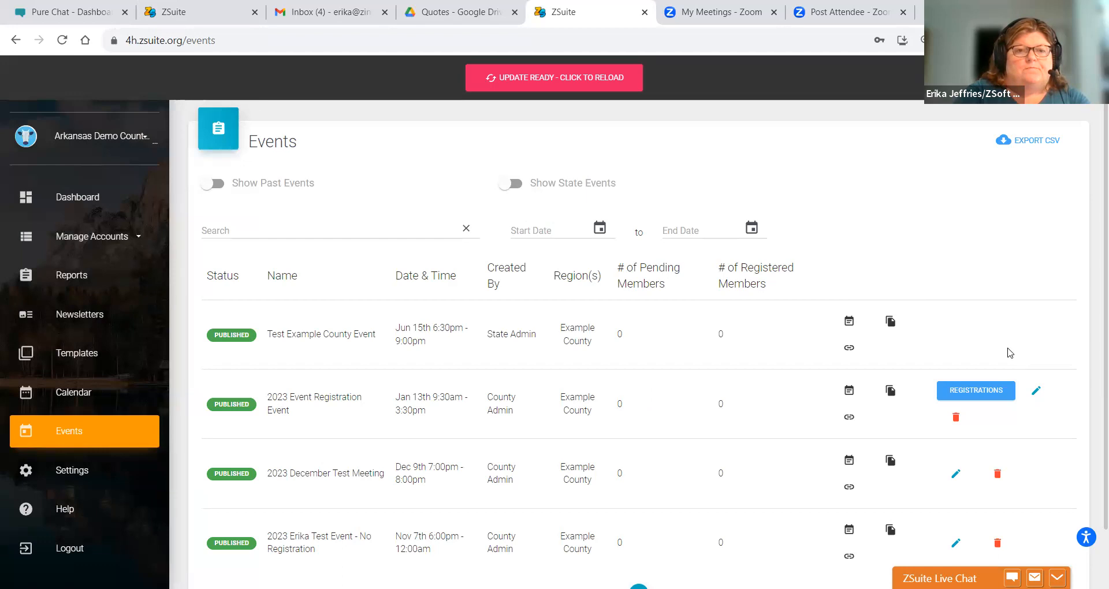
click(1035, 393)
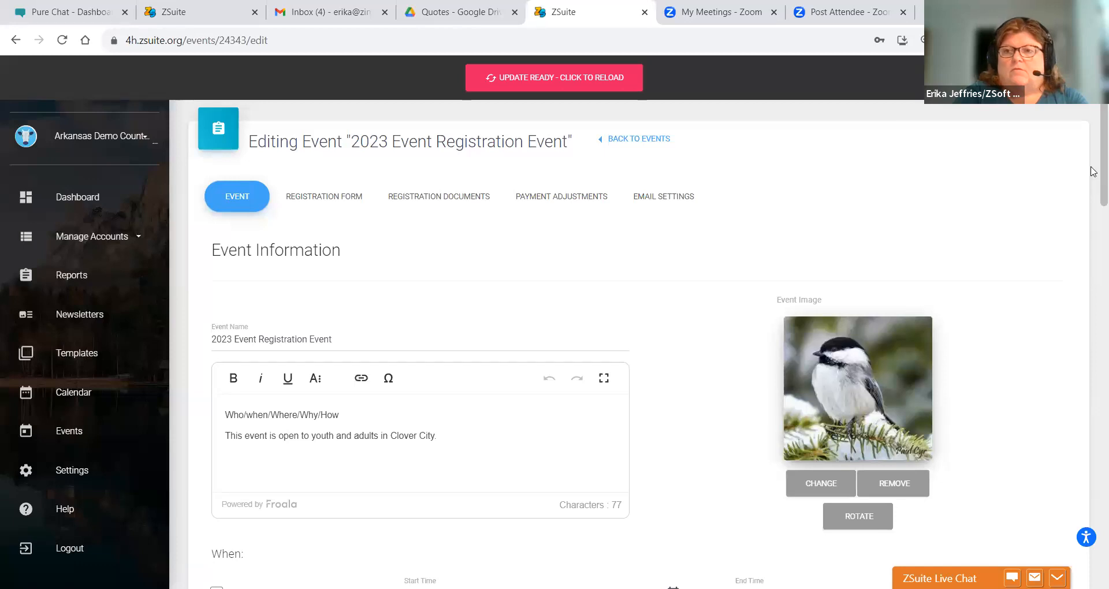
- Paste the copied registration link into the External Registration Link field
scroll(1094, 188, down, 1)
scroll(1092, 190, down, 10)
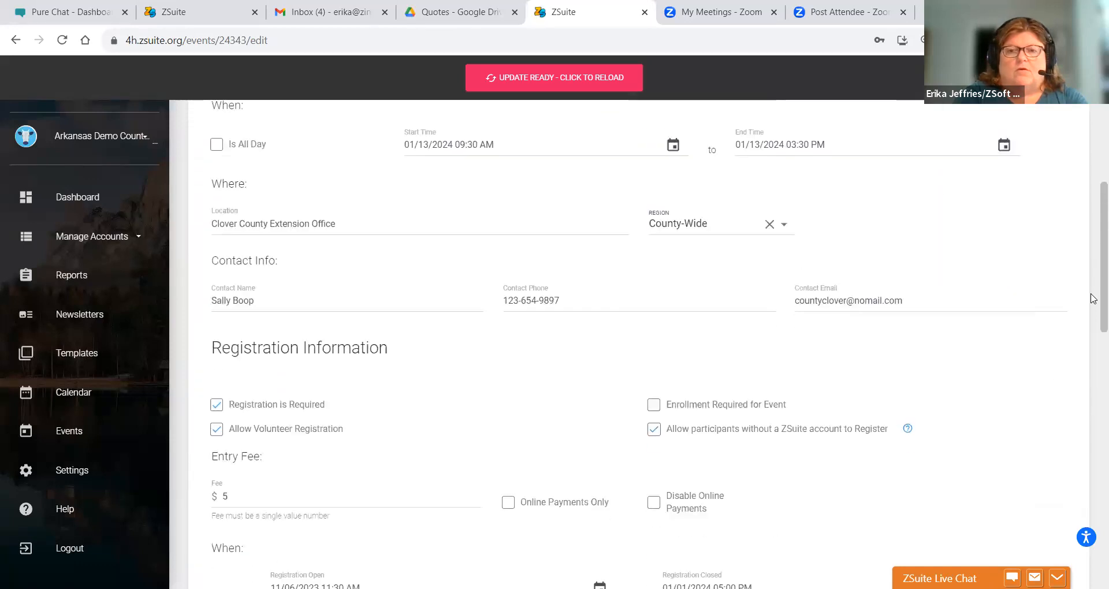
drag(1094, 372, 1094, 475)
click(687, 351)
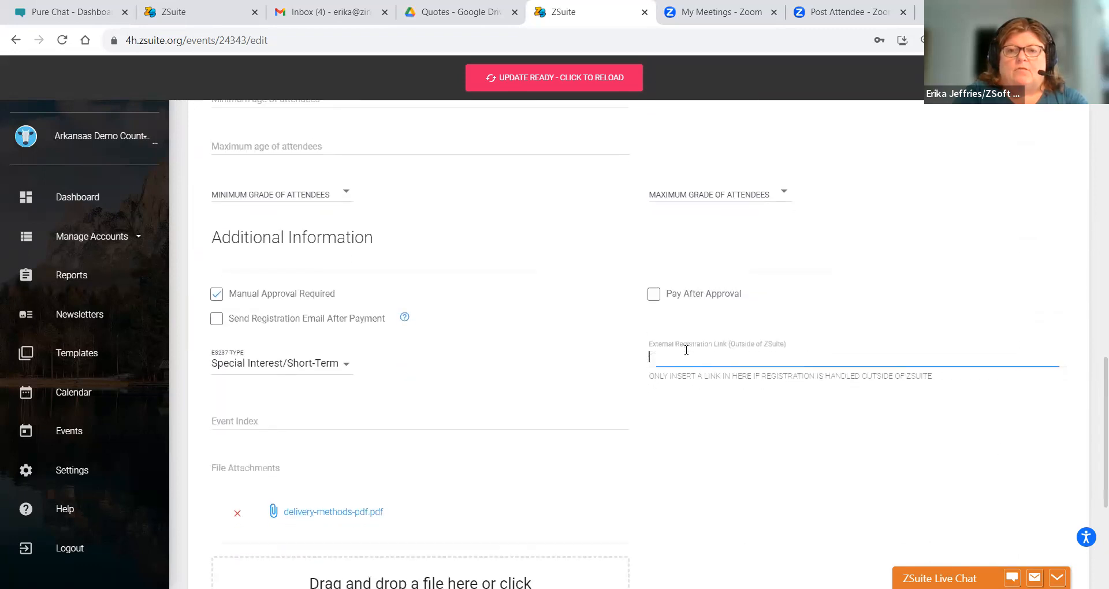
key(ctrl+v)
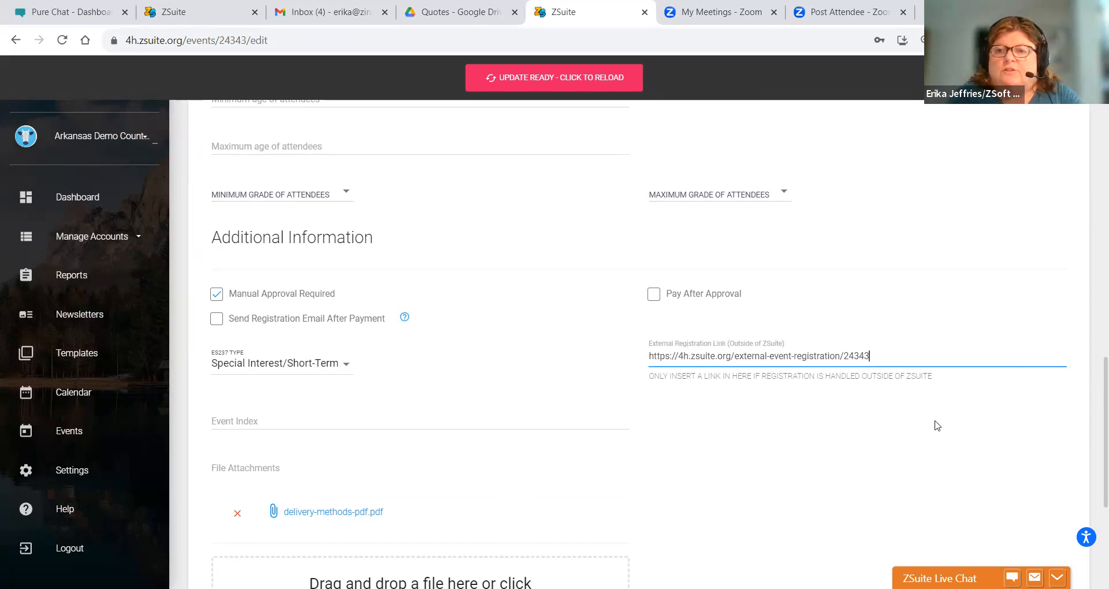
- Update the event, dismiss the success message, and go to the Calendar
drag(1093, 378, 1093, 462)
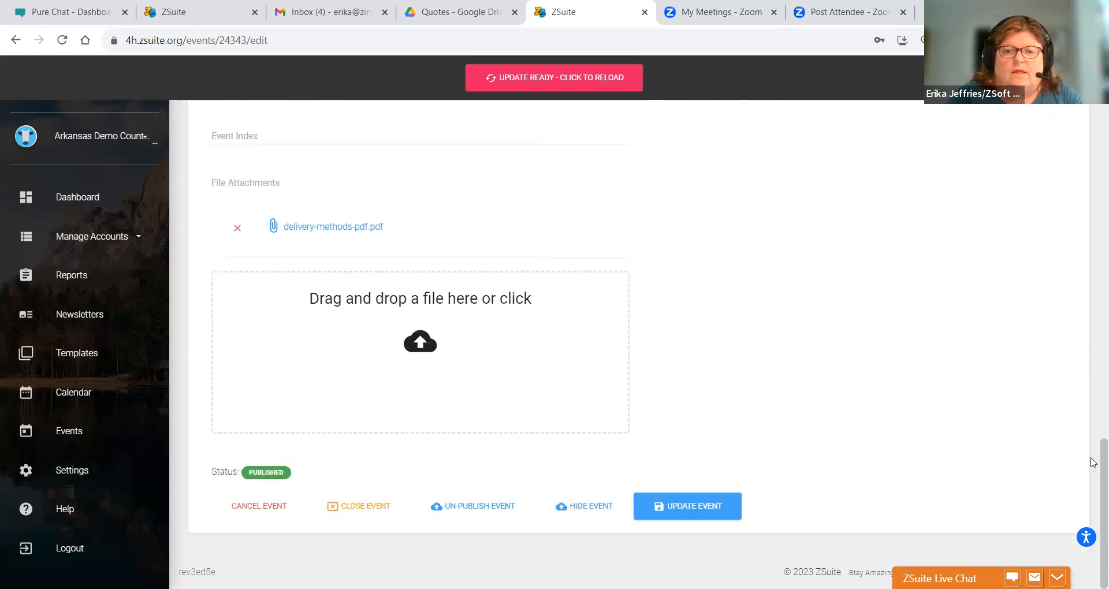
click(708, 508)
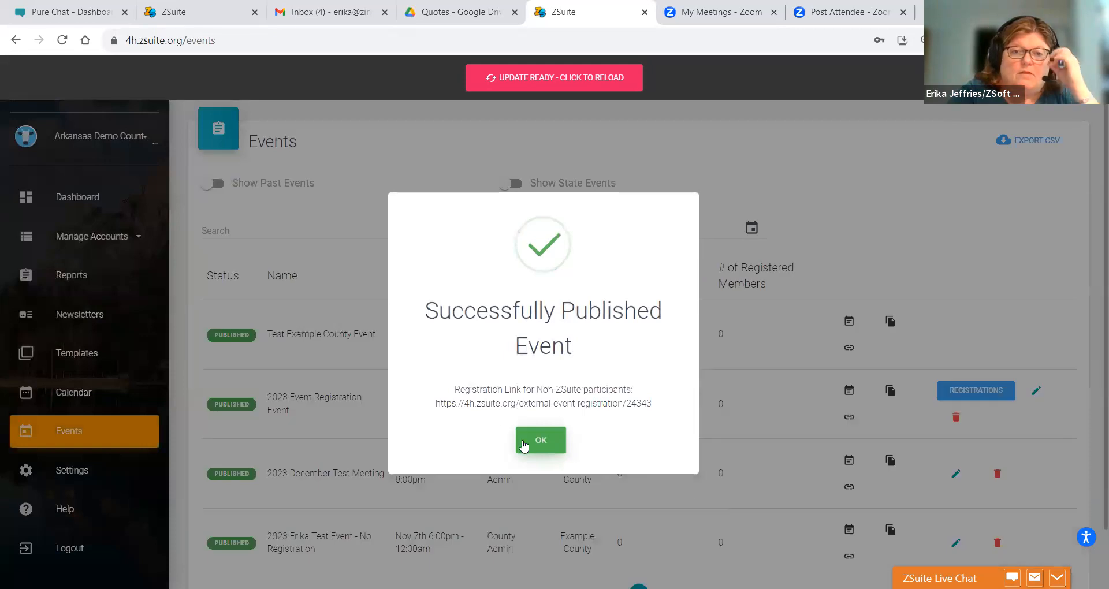
click(524, 446)
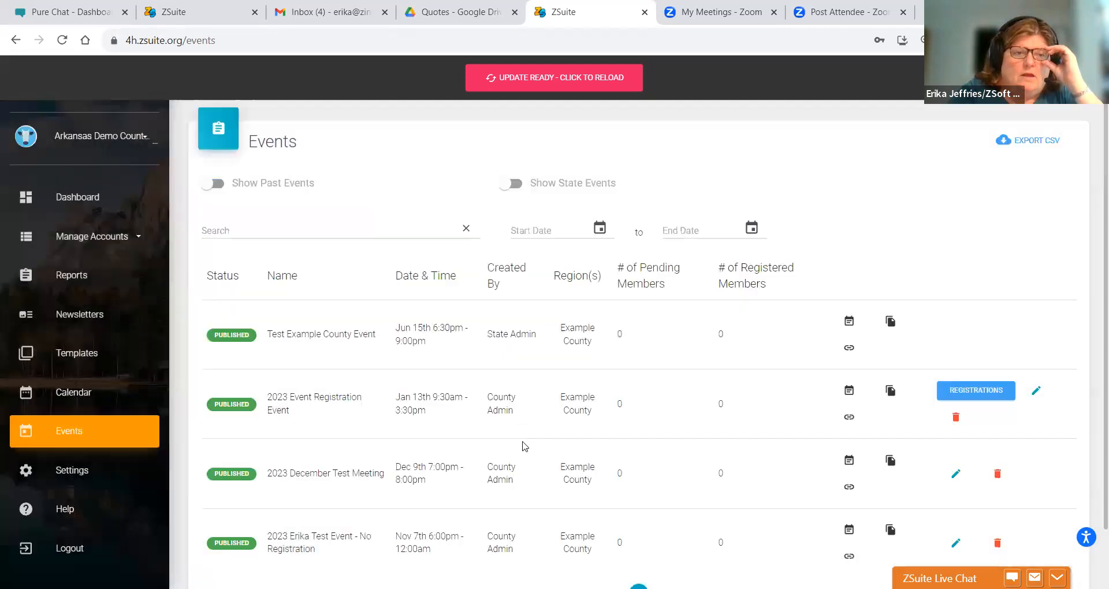
click(69, 403)
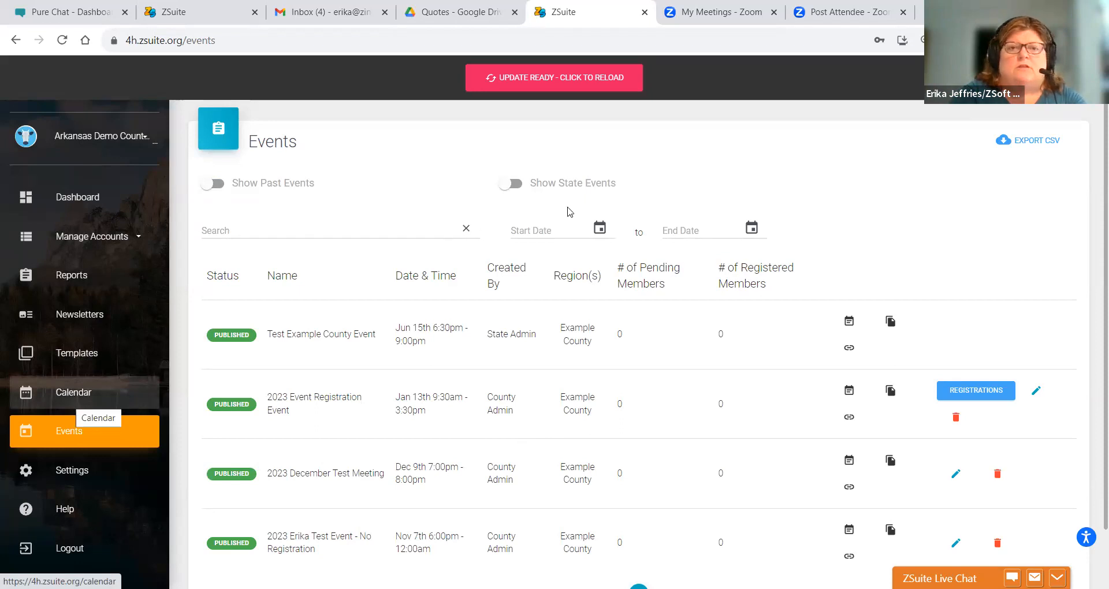
- Go to January 2024, view the Jan 13 event's details, then return to the Events list
click(375, 147)
click(375, 147)
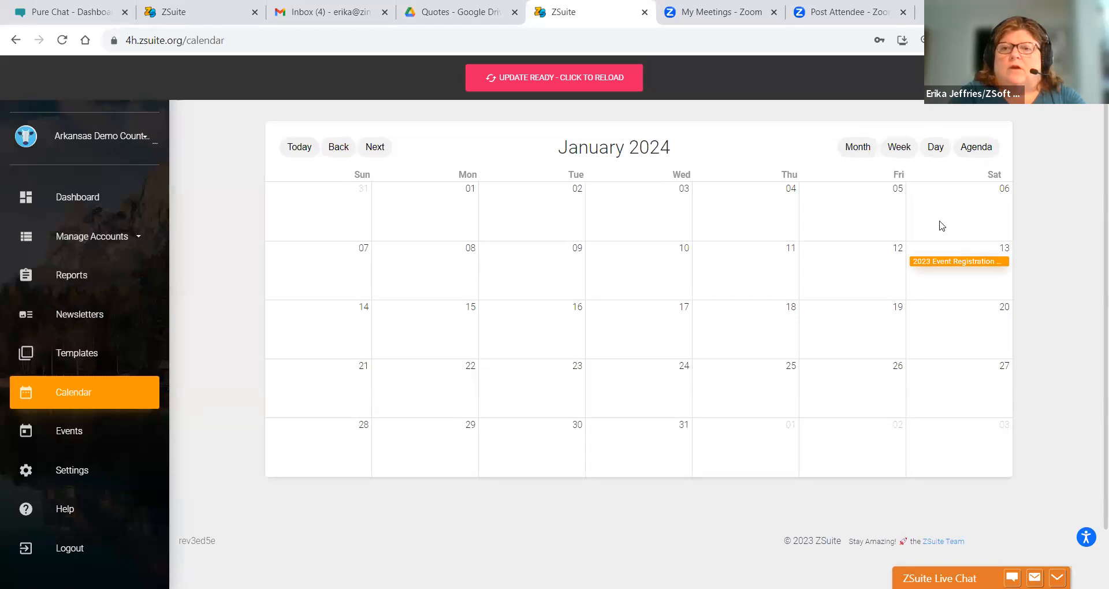
click(943, 262)
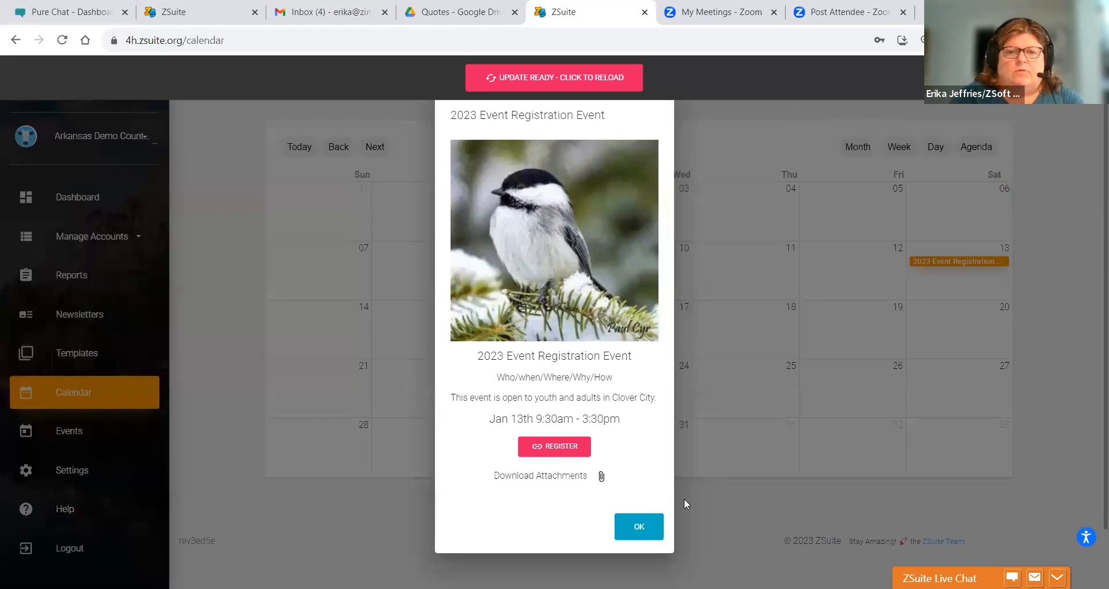
click(652, 536)
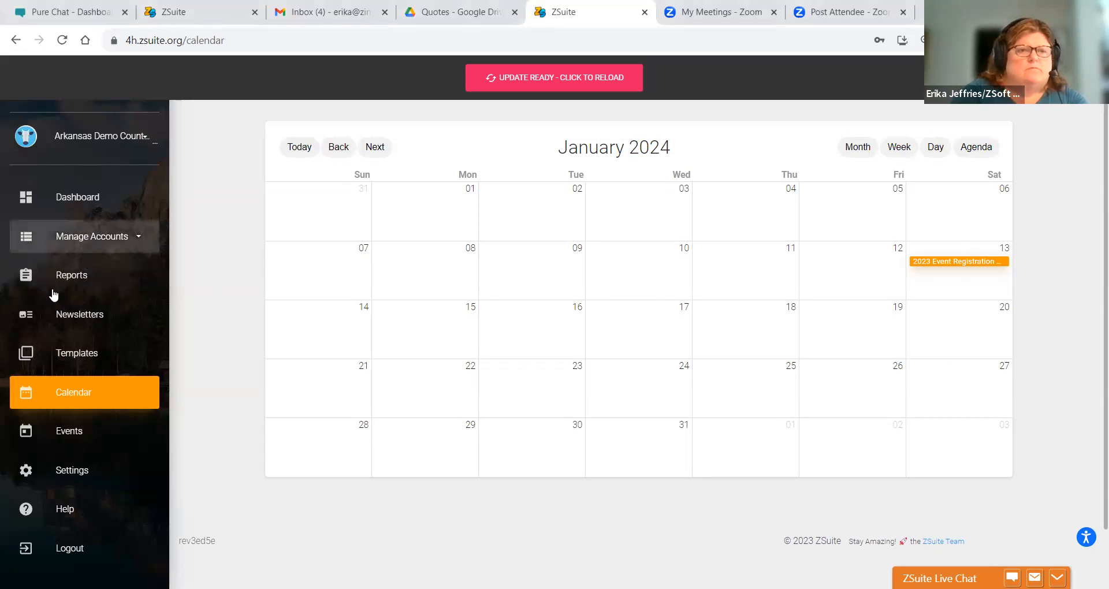
click(82, 431)
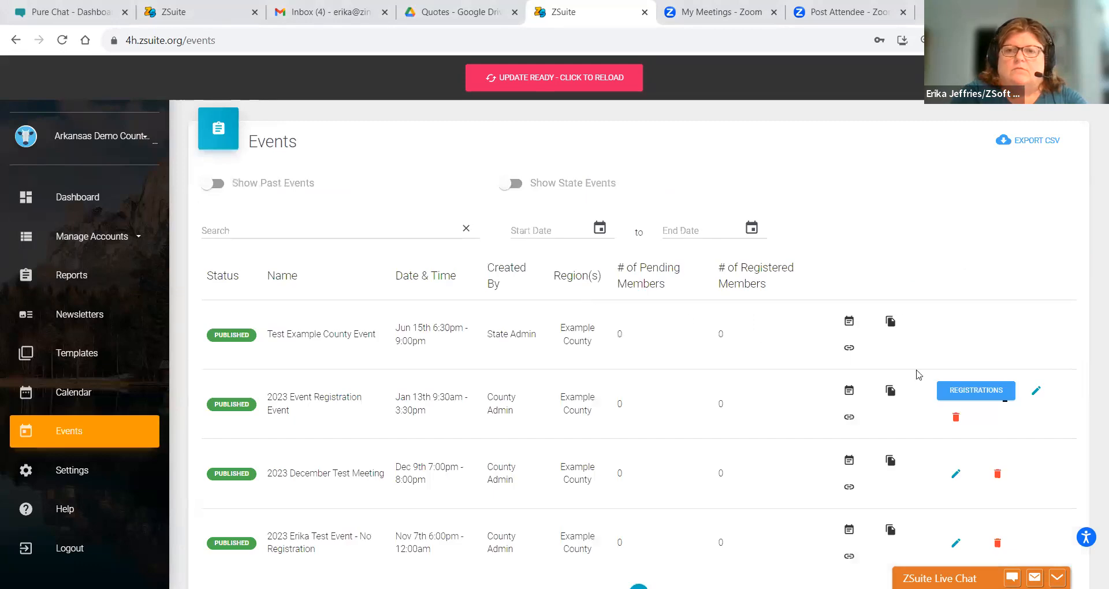
- Finish editing the 2023 Event Registration Event's external registration link and save it with Update Event
click(1036, 393)
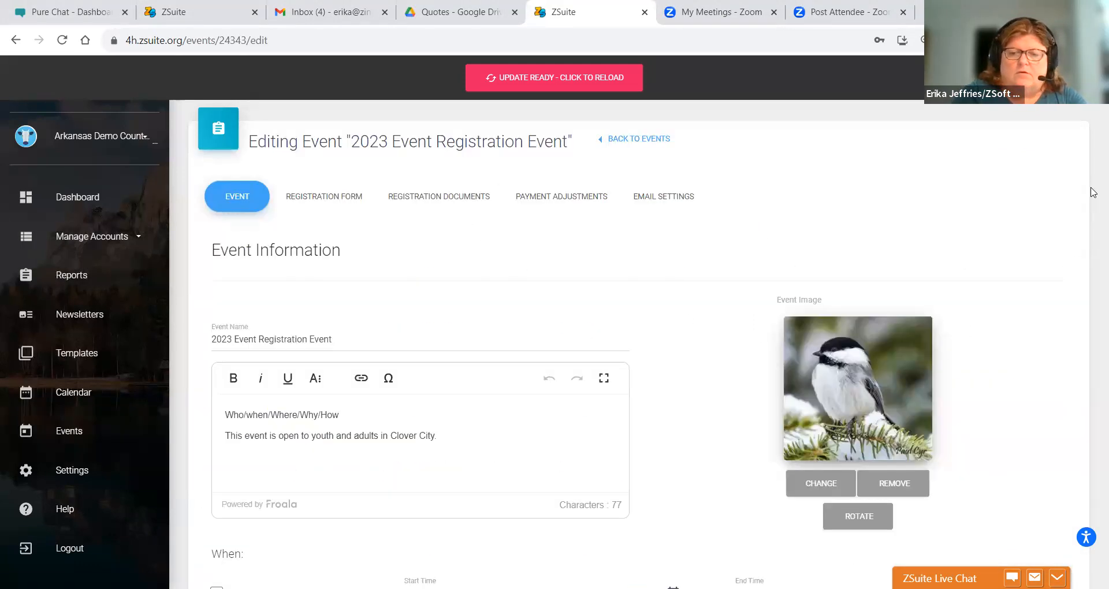
scroll(1093, 193, down, 5)
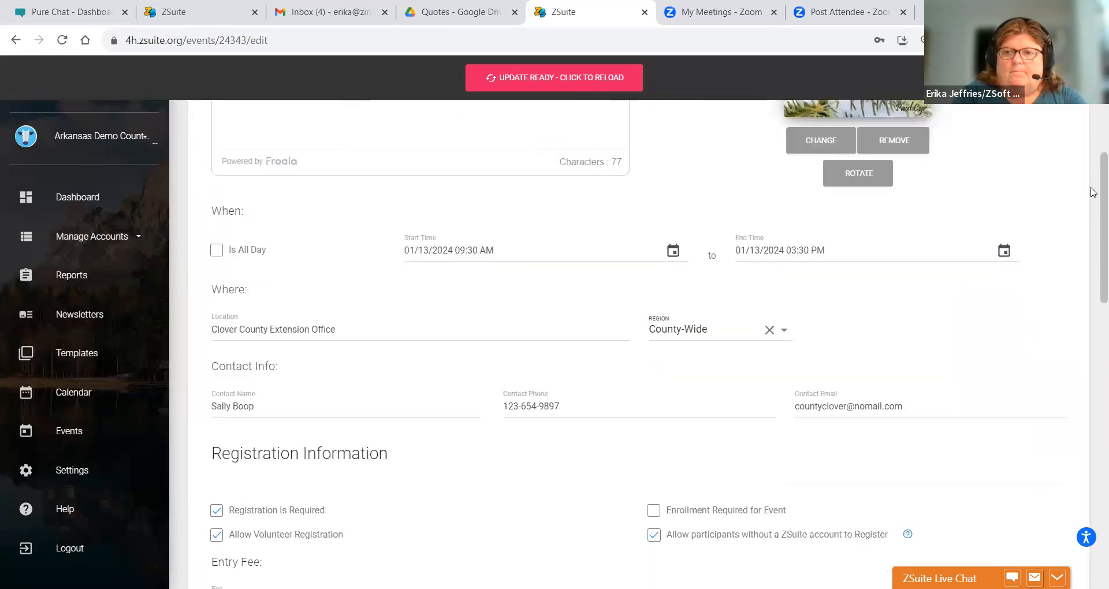
scroll(1094, 192, down, 2)
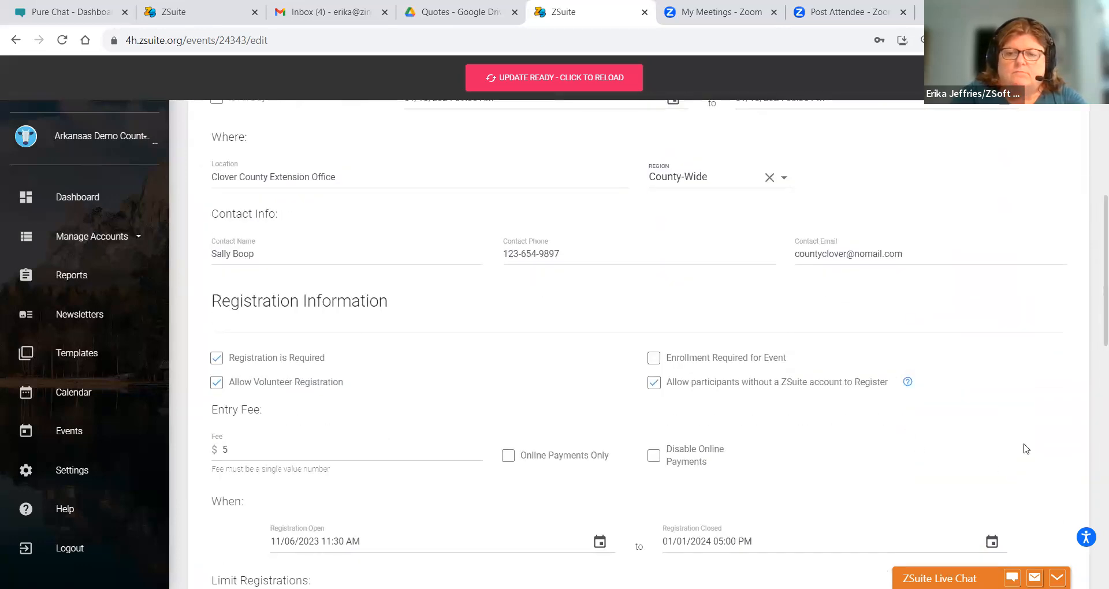
scroll(1025, 448, down, 5)
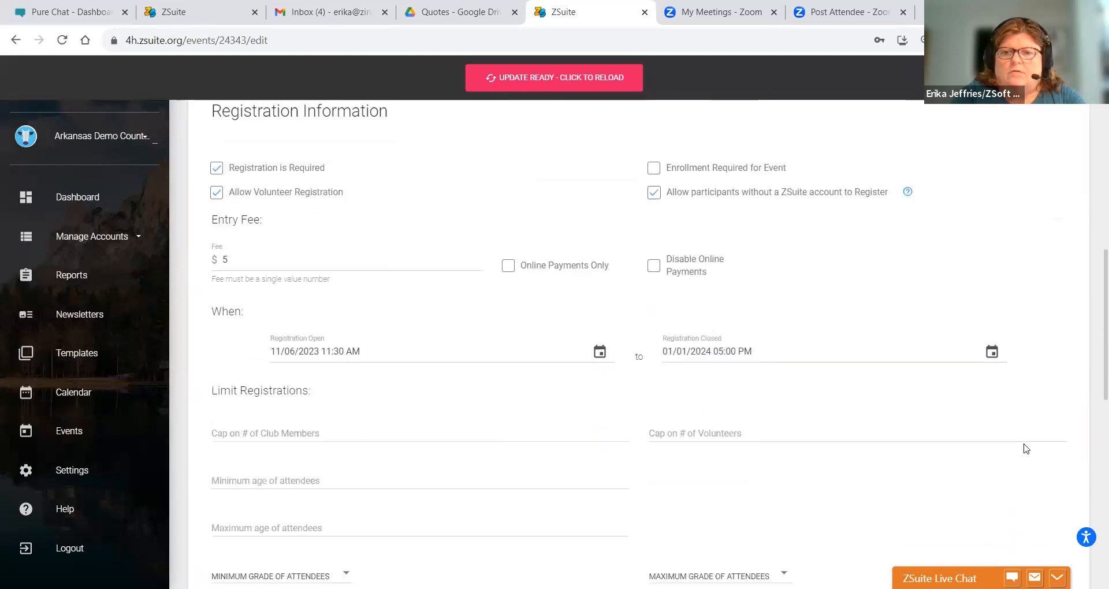
scroll(1026, 449, down, 4)
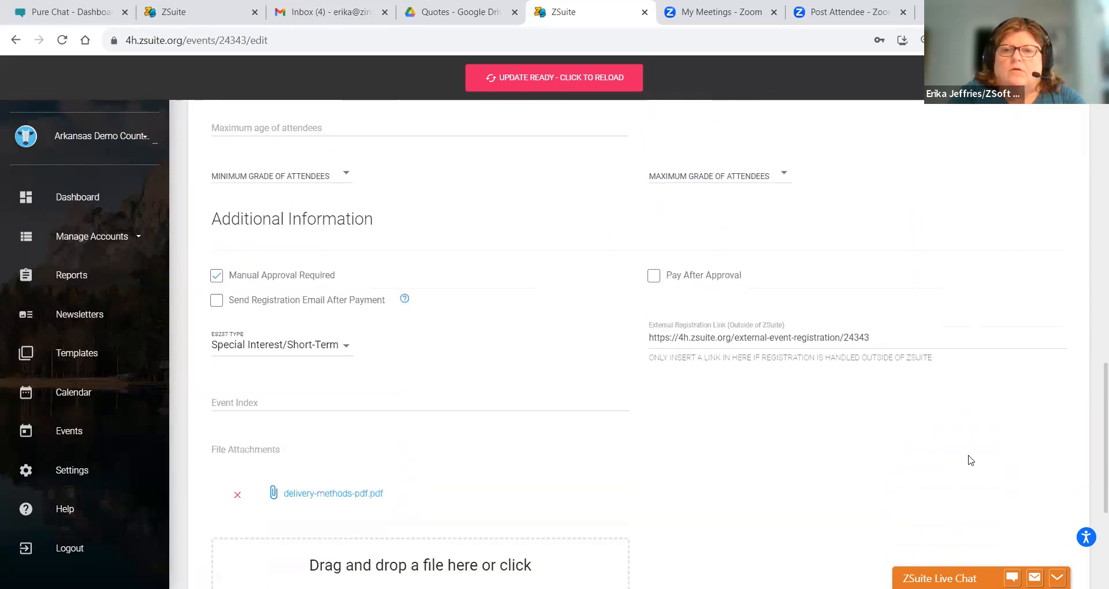
drag(874, 337, 640, 331)
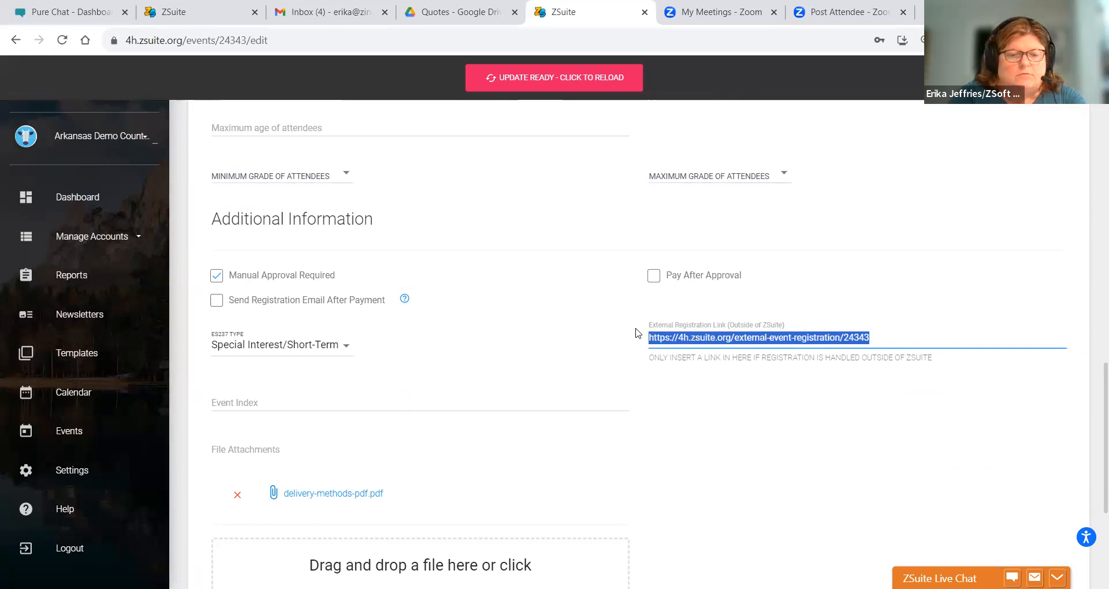
click(1049, 257)
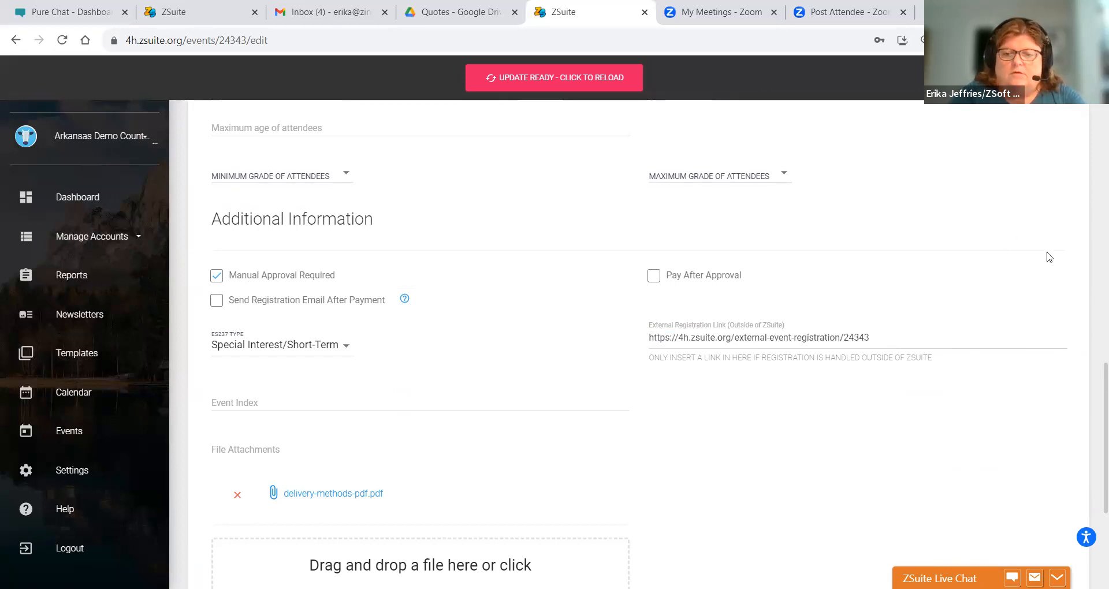
scroll(1050, 257, down, 5)
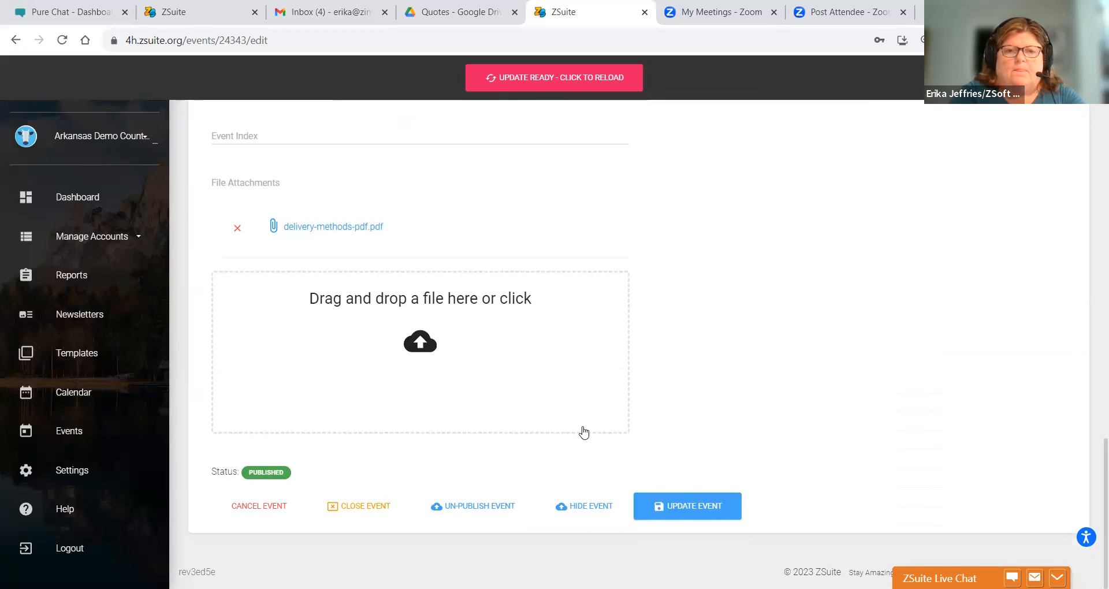
click(665, 512)
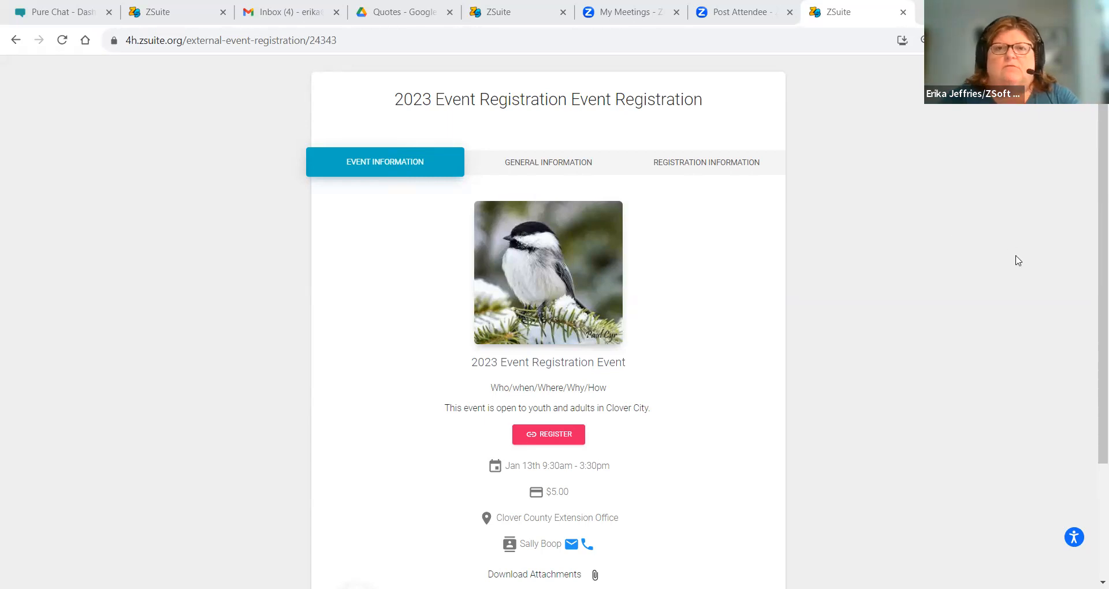
- Review the public event details and move to the General Information step
scroll(1018, 260, down, 2)
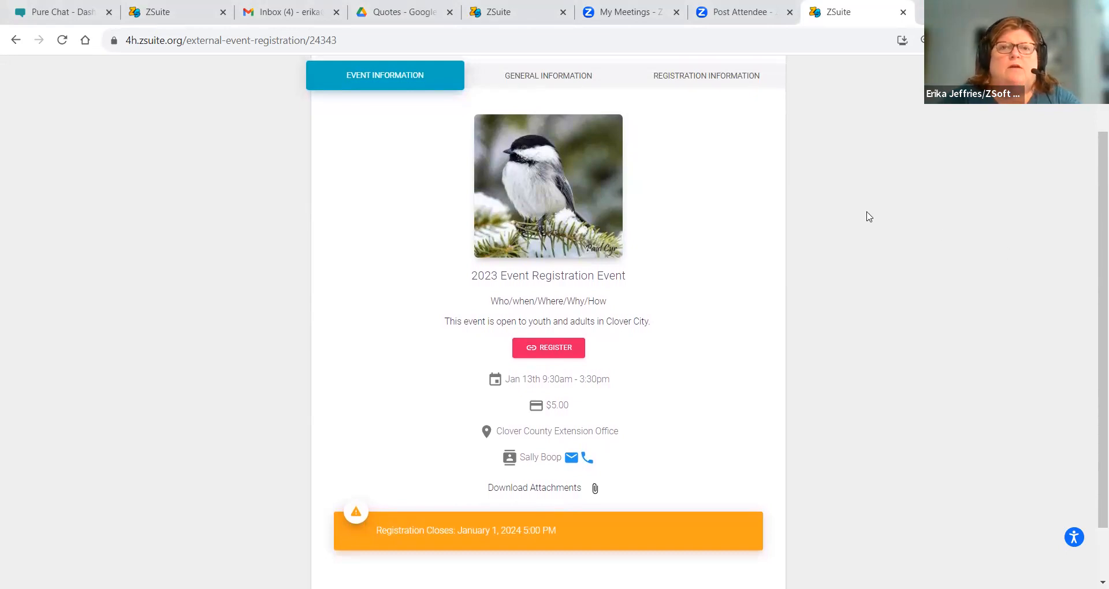
click(549, 87)
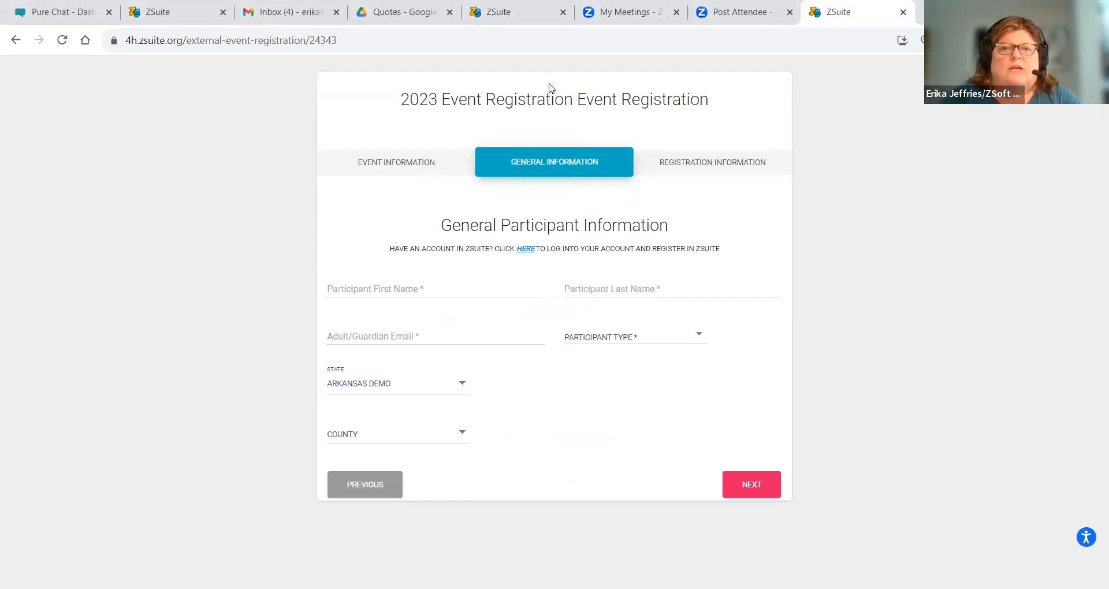
- Open the registration form in a new tab and advance to the General Participant Information step
click(705, 173)
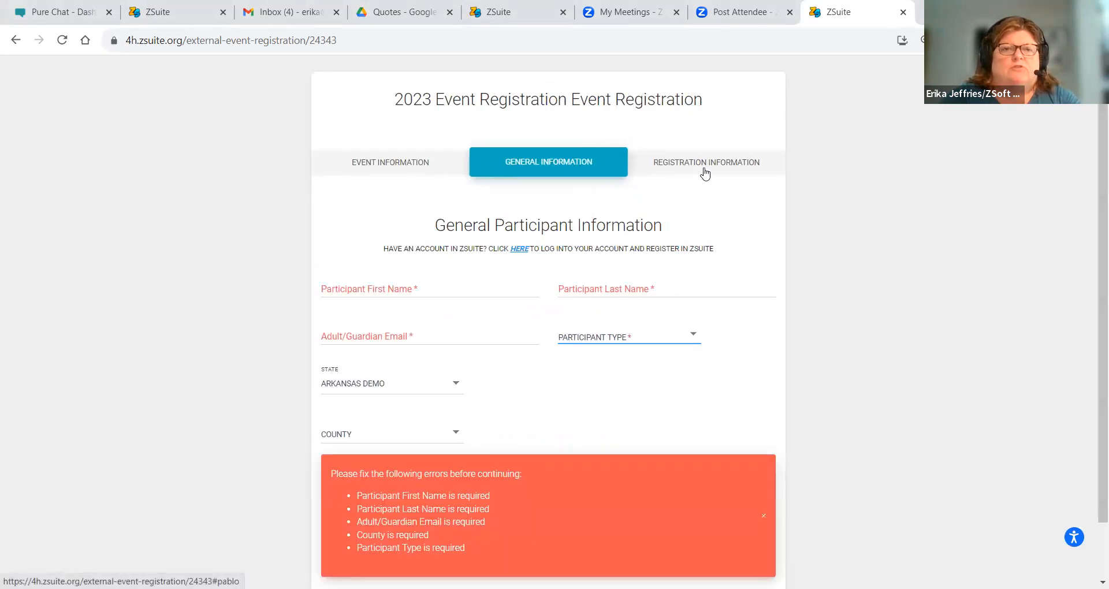
click(403, 168)
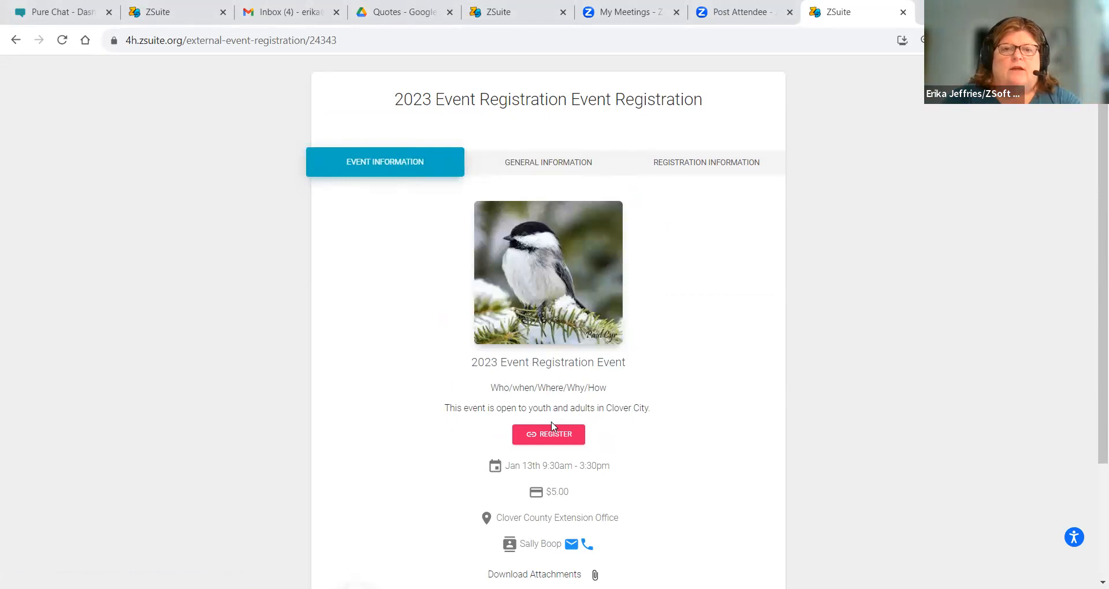
click(535, 433)
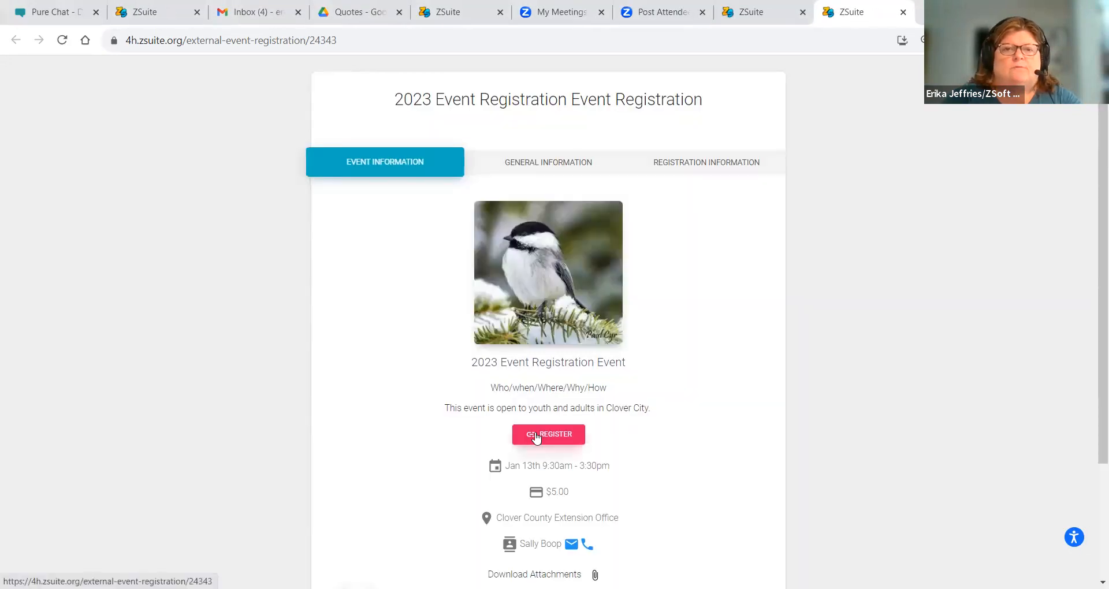
drag(1094, 295, 1078, 358)
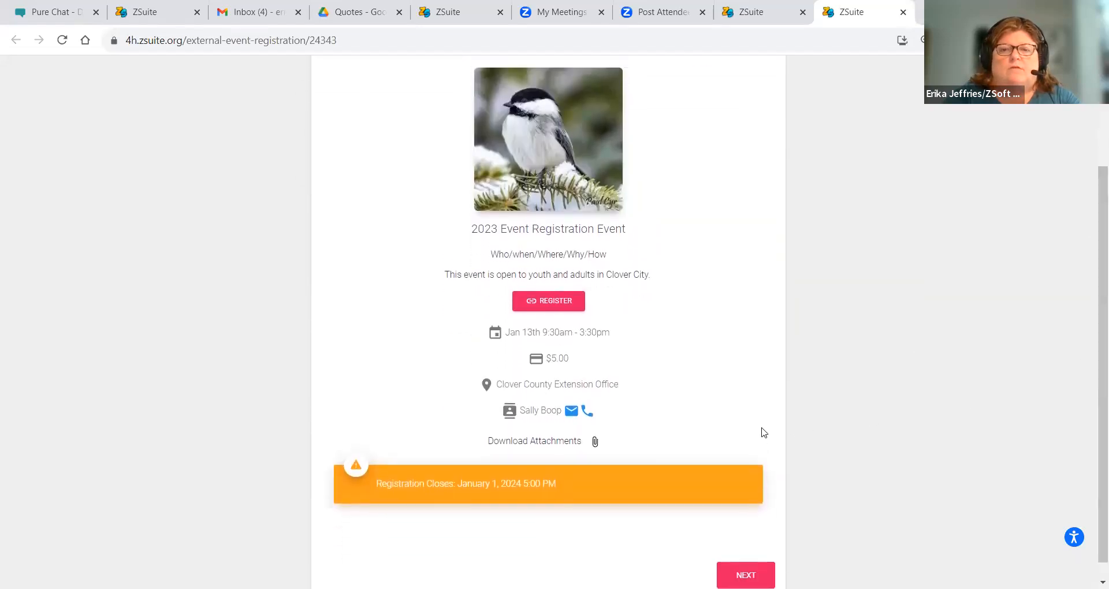
right_click(751, 351)
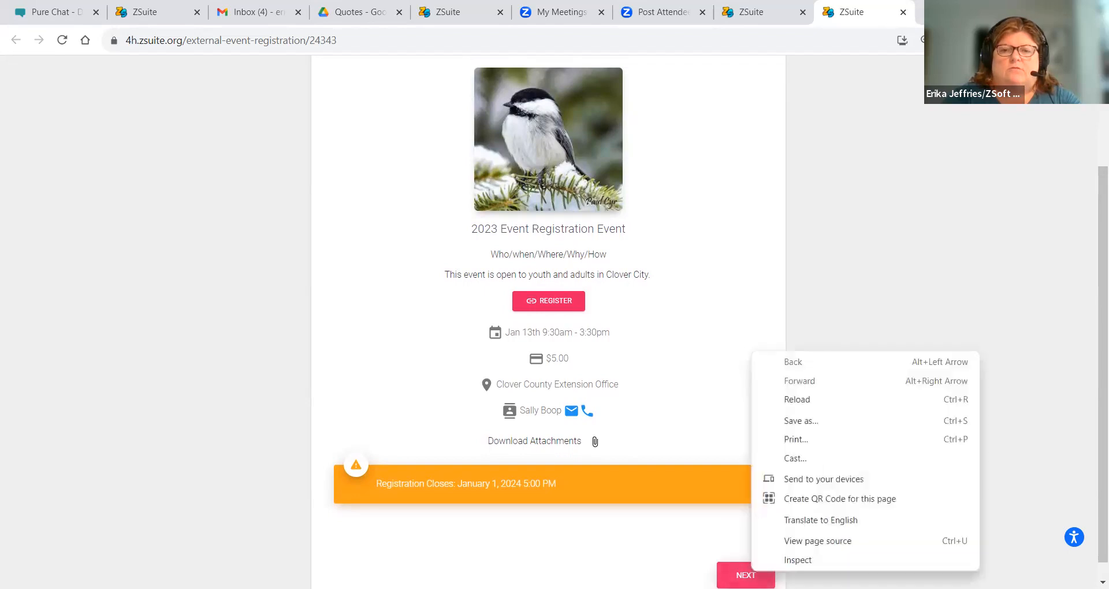
click(745, 575)
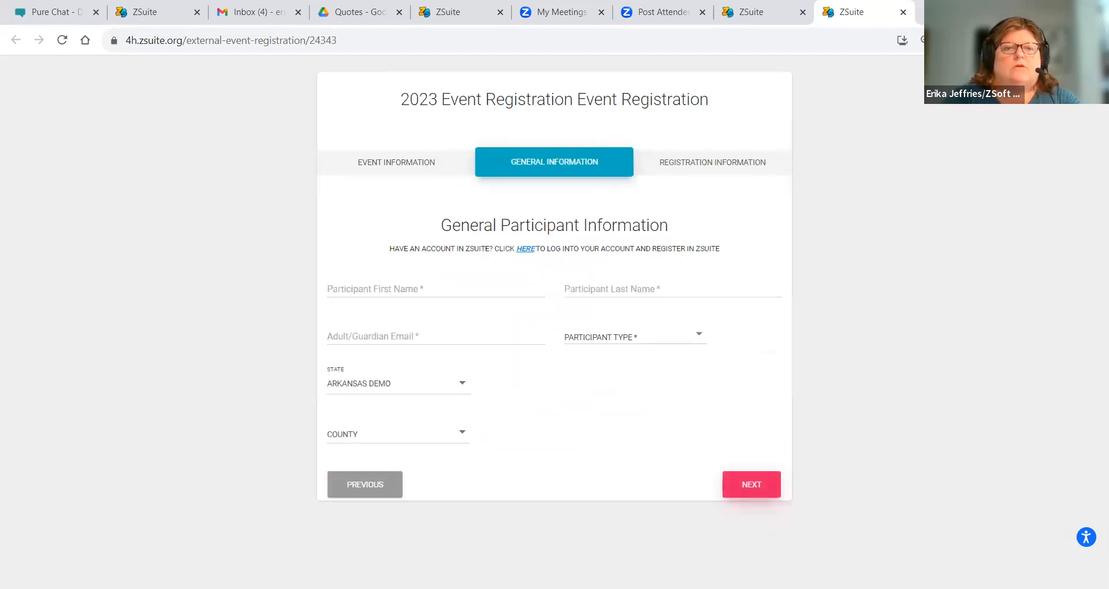
- Enter the participant's name and guardian e-mail, choose Adult and Example County, and continue
click(341, 291)
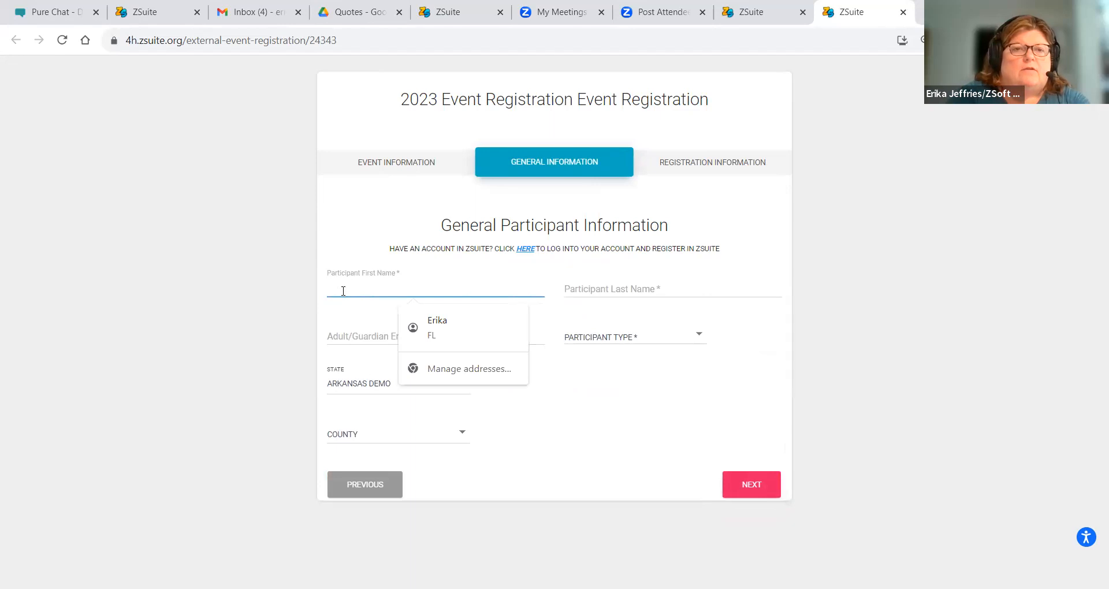
text(Erika)
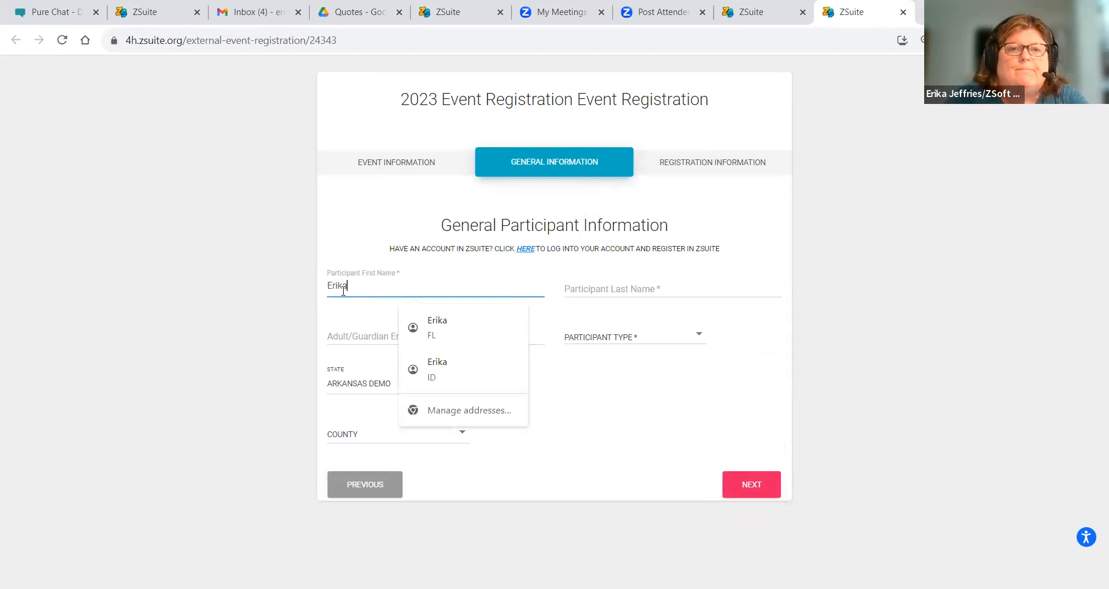
key(Tab)
text(J)
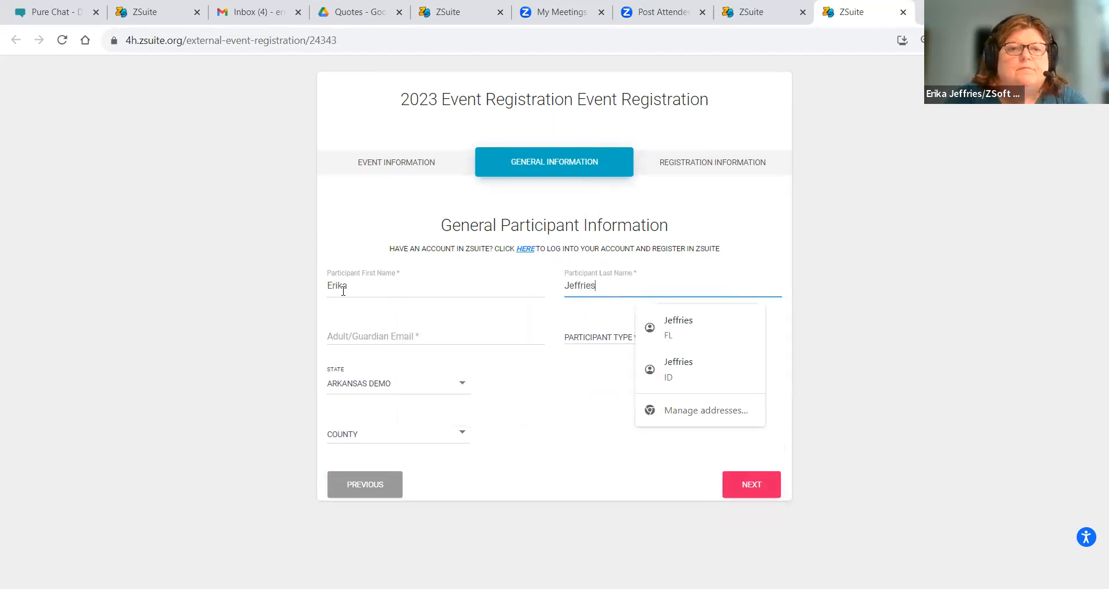
click(333, 338)
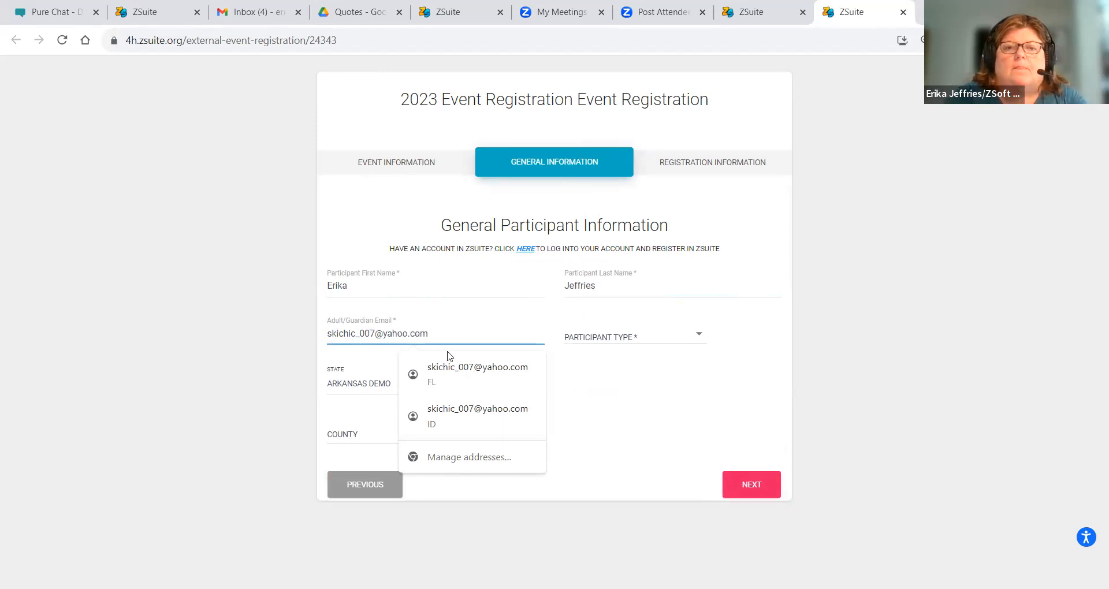
click(581, 338)
click(591, 365)
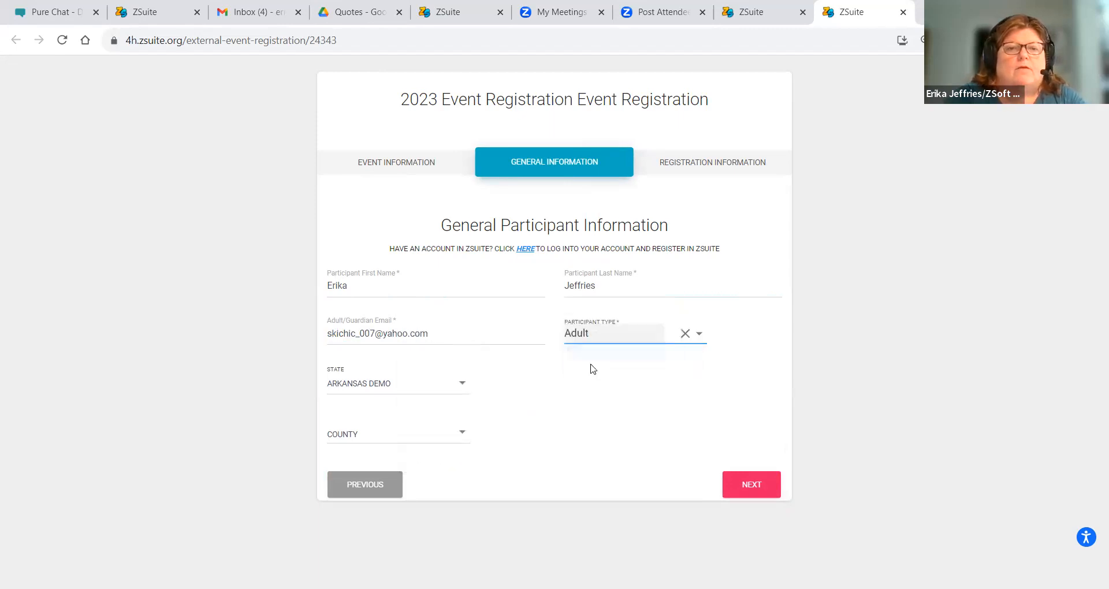
click(390, 434)
right_click(390, 430)
click(388, 433)
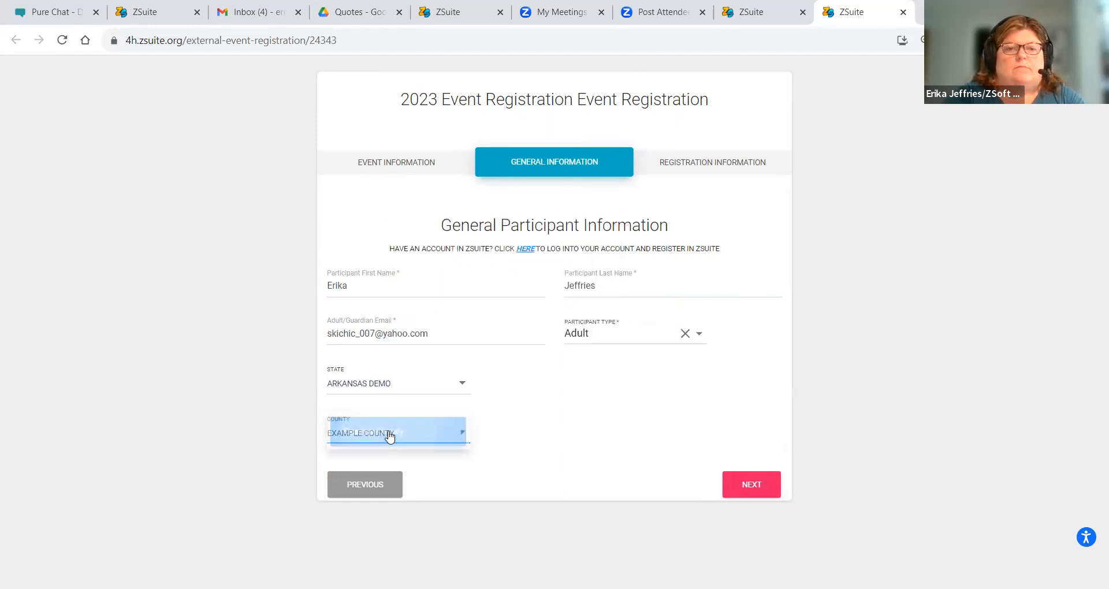
click(751, 484)
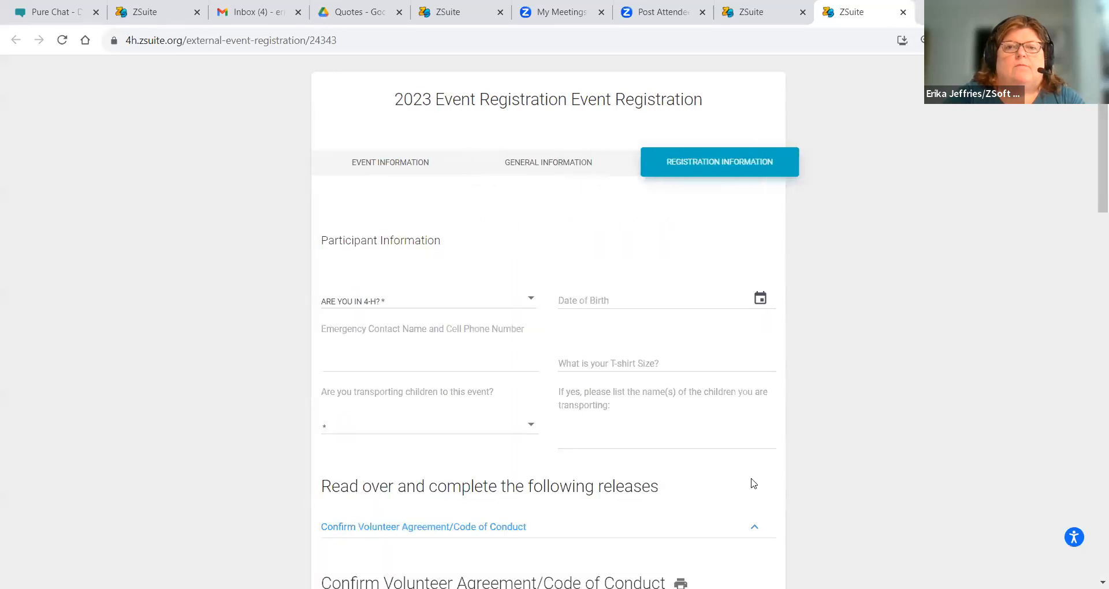
- Answer No to being in 4-H and enter the participant's date of birth
click(387, 305)
click(379, 331)
click(600, 297)
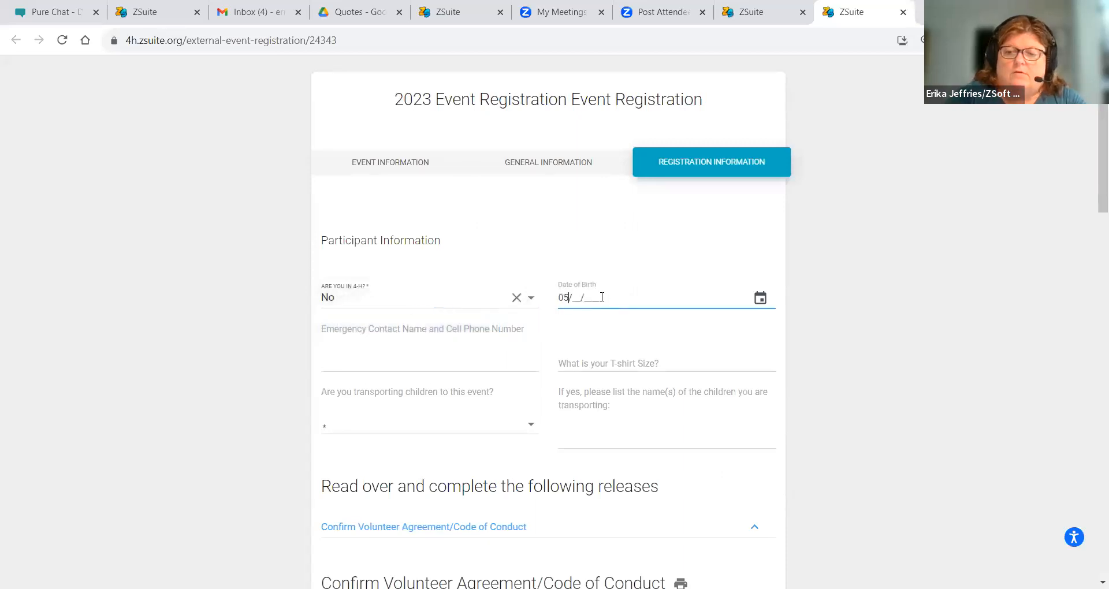
key(Tab)
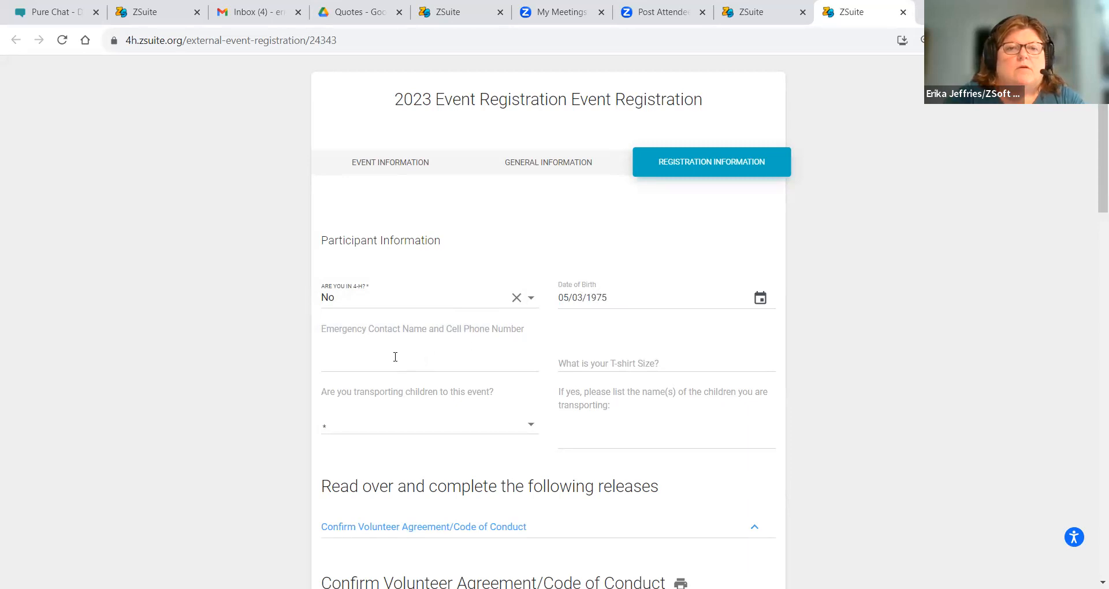
- Enter the emergency contact, choose Adult - XXL T-shirt, and answer No to transporting children
click(395, 357)
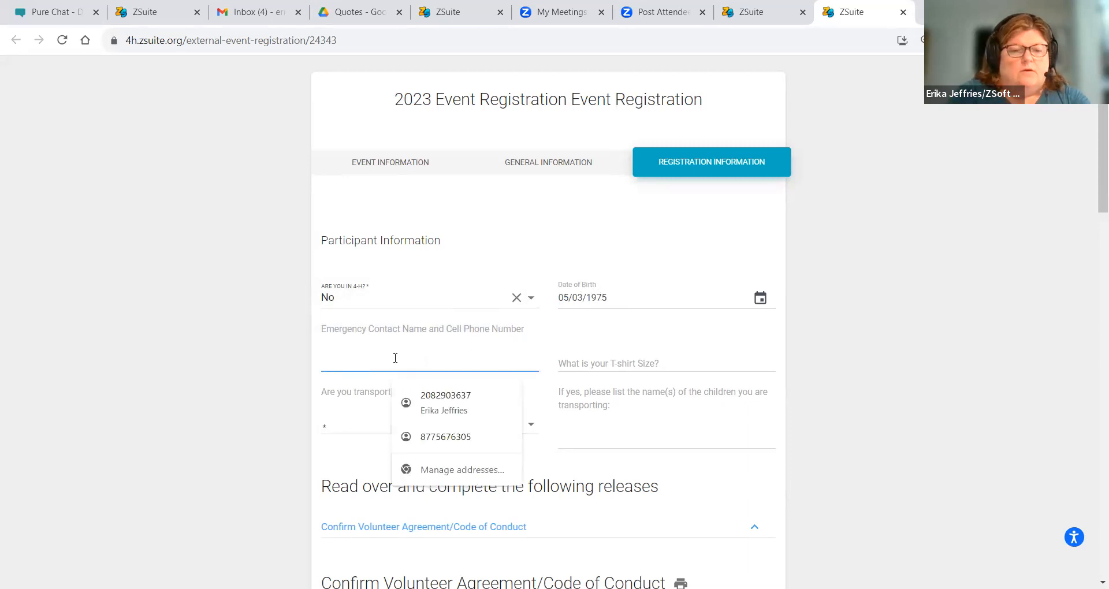
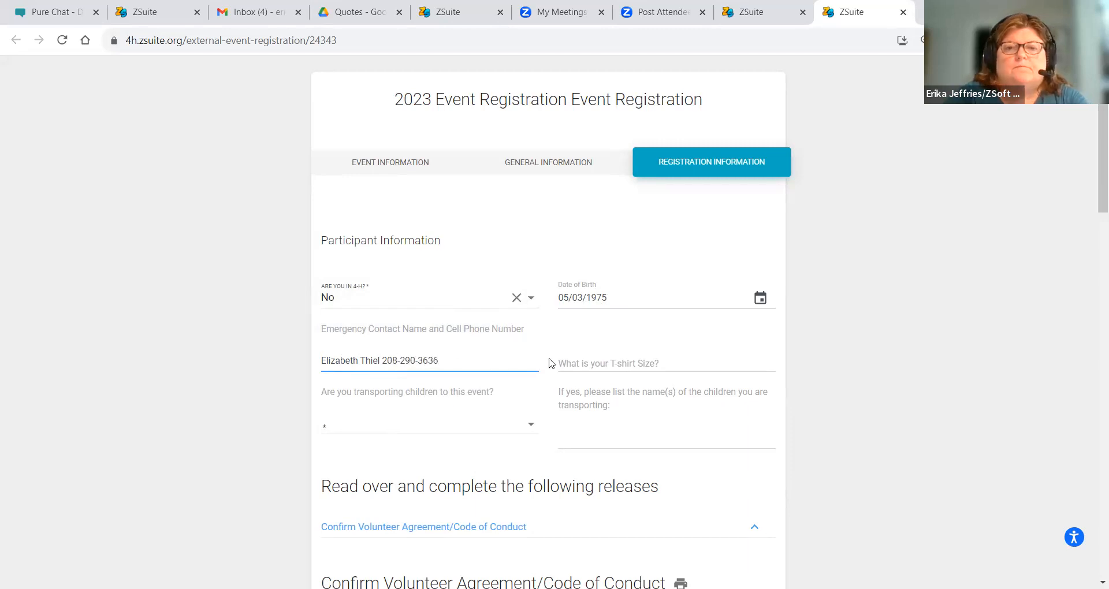
click(584, 361)
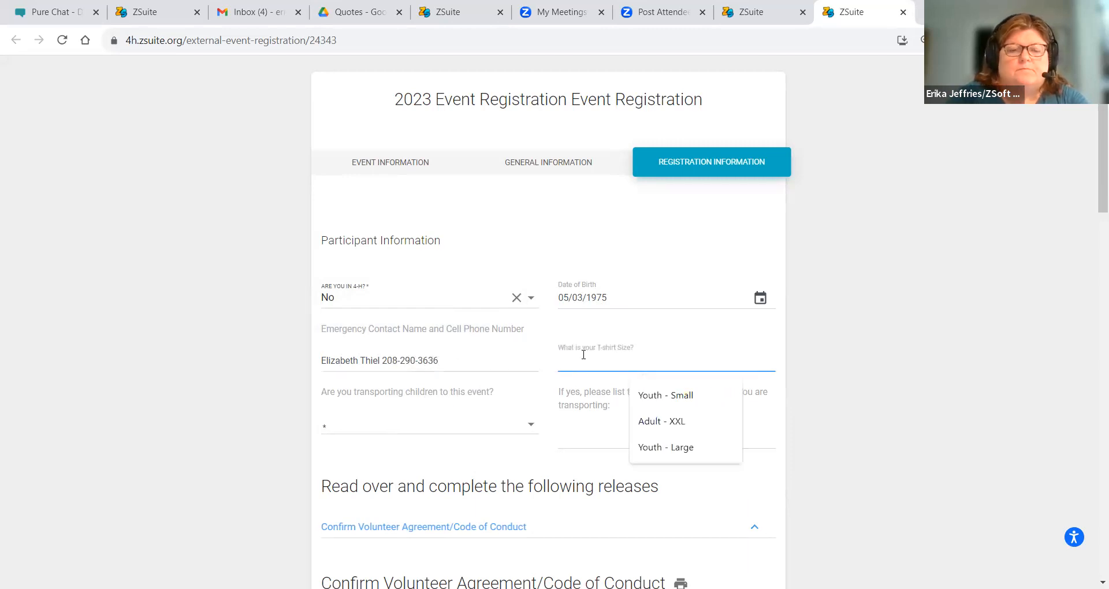
text(Adult XXL)
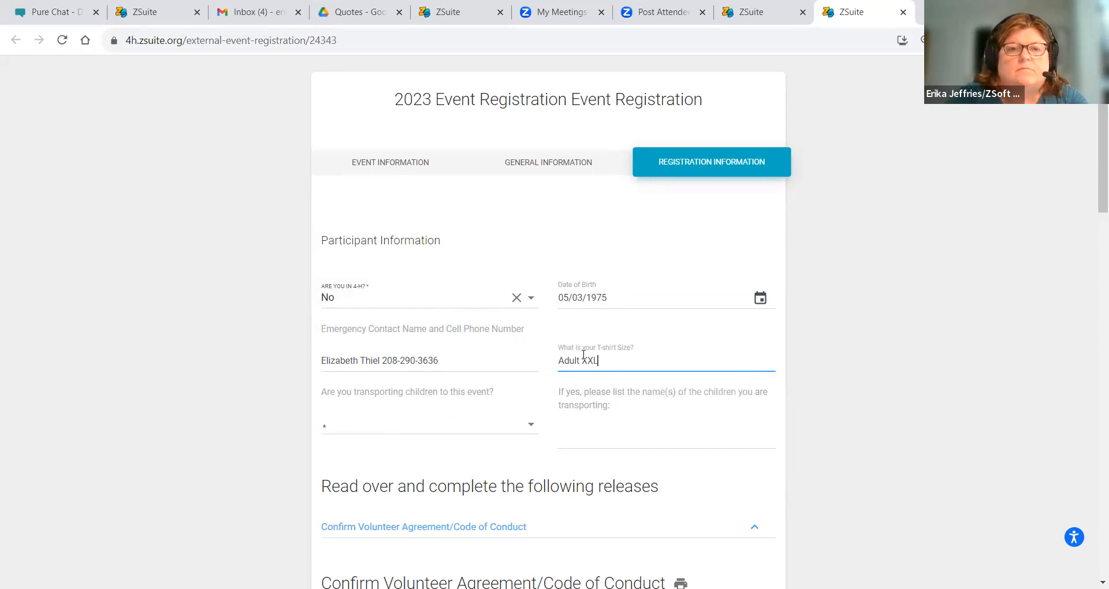
click(408, 429)
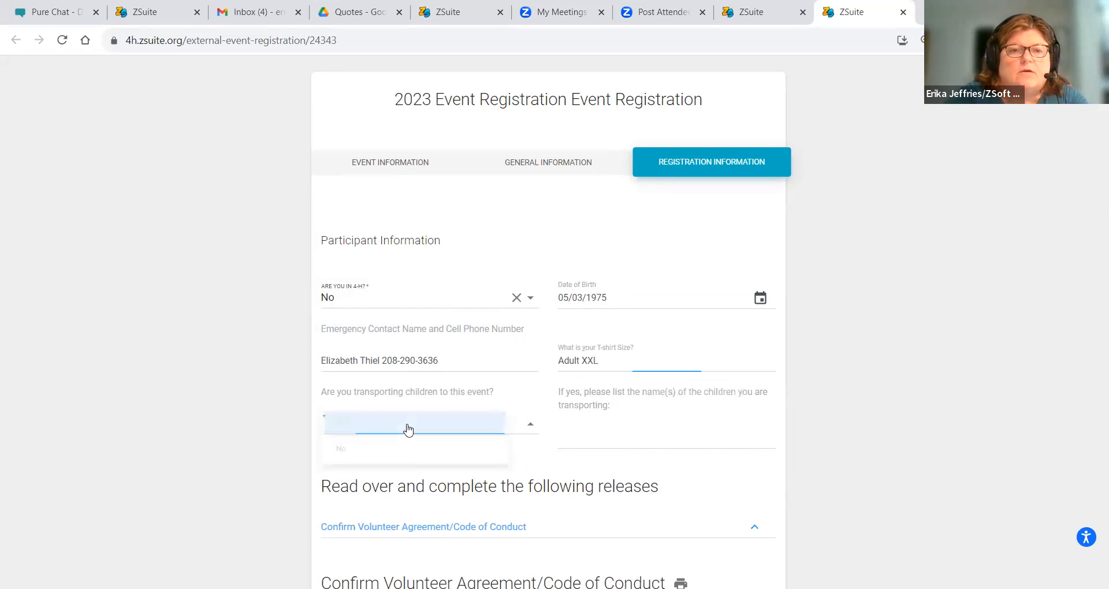
click(390, 458)
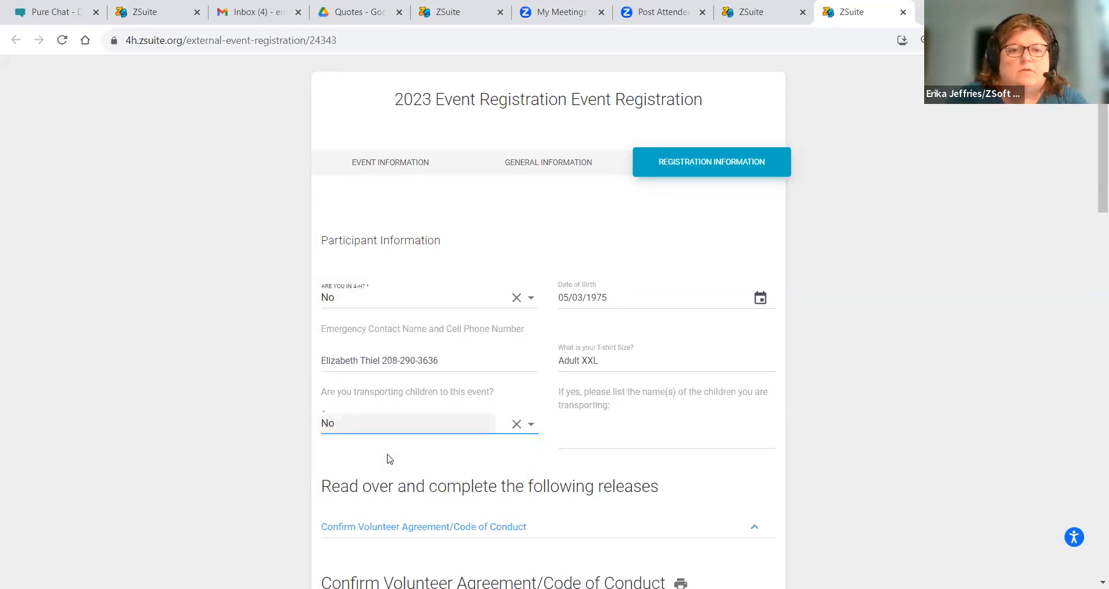
- Sign the Code of Conduct dated Nov 6, 2023, then expand the Volunteer Health Form
scroll(1094, 243, down, 4)
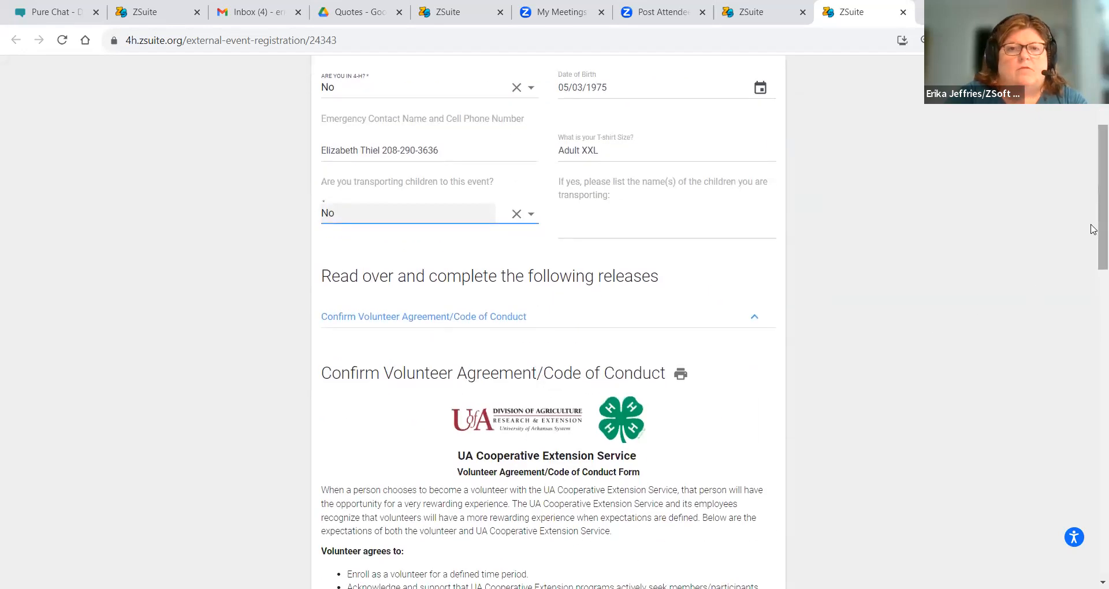
scroll(1093, 243, down, 4)
drag(1093, 316, 1094, 542)
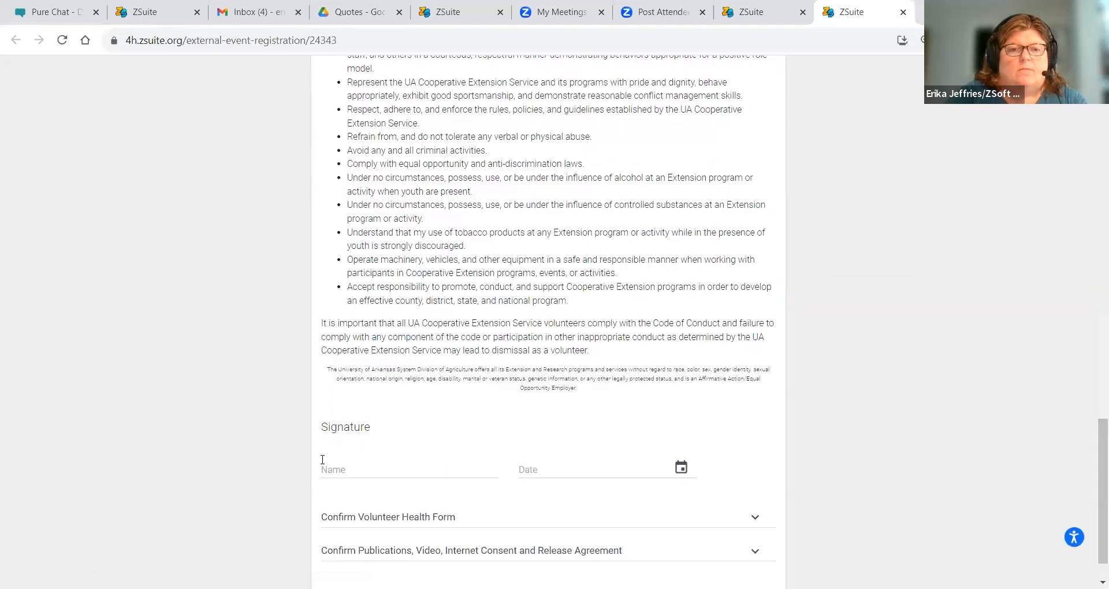
click(339, 469)
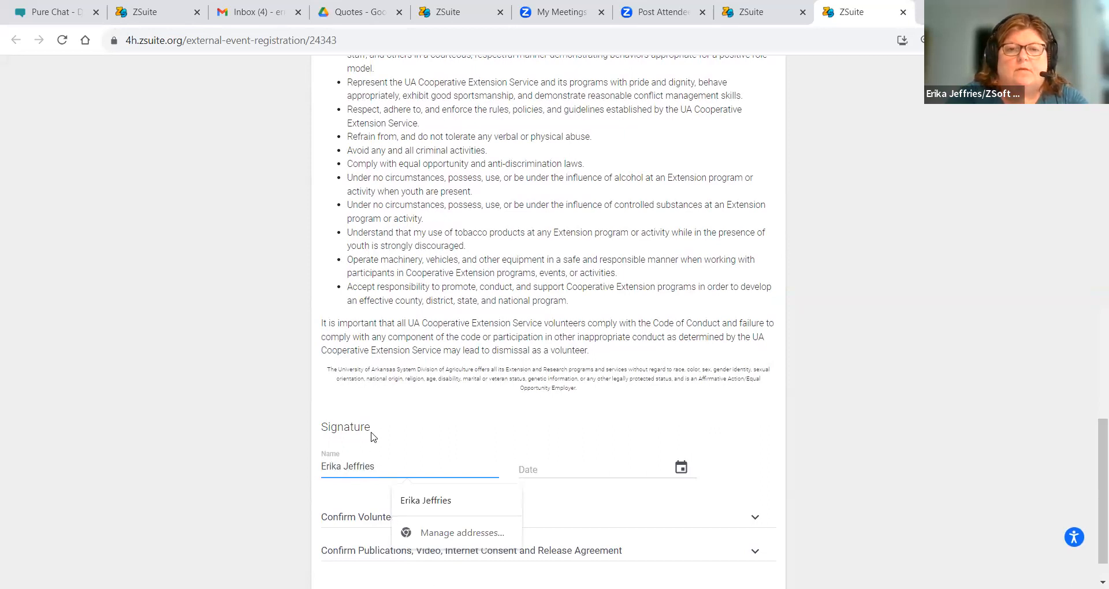
click(682, 469)
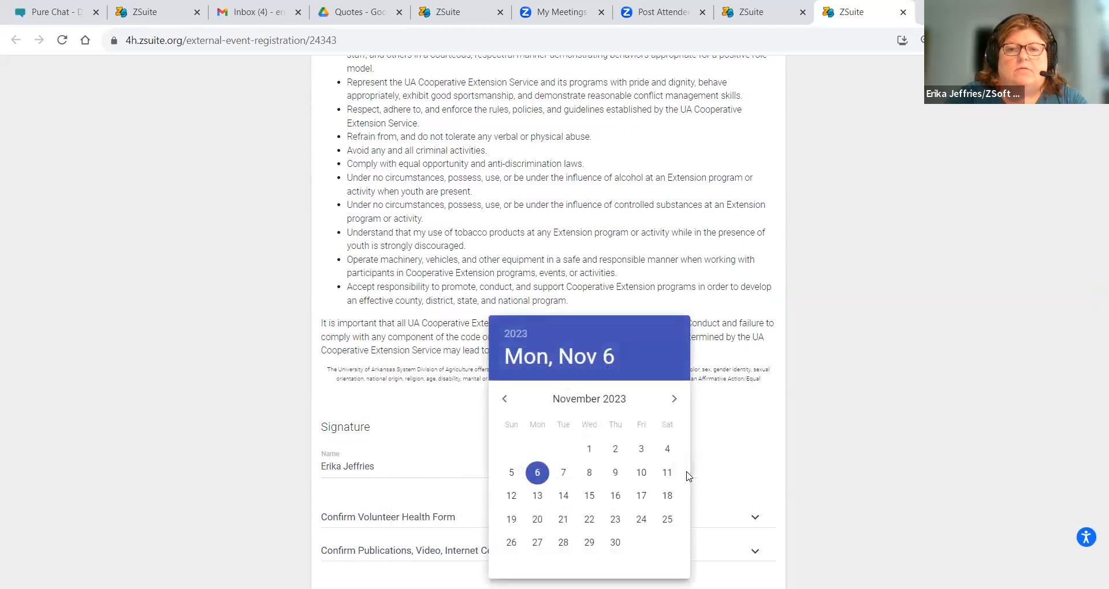
click(532, 475)
click(456, 520)
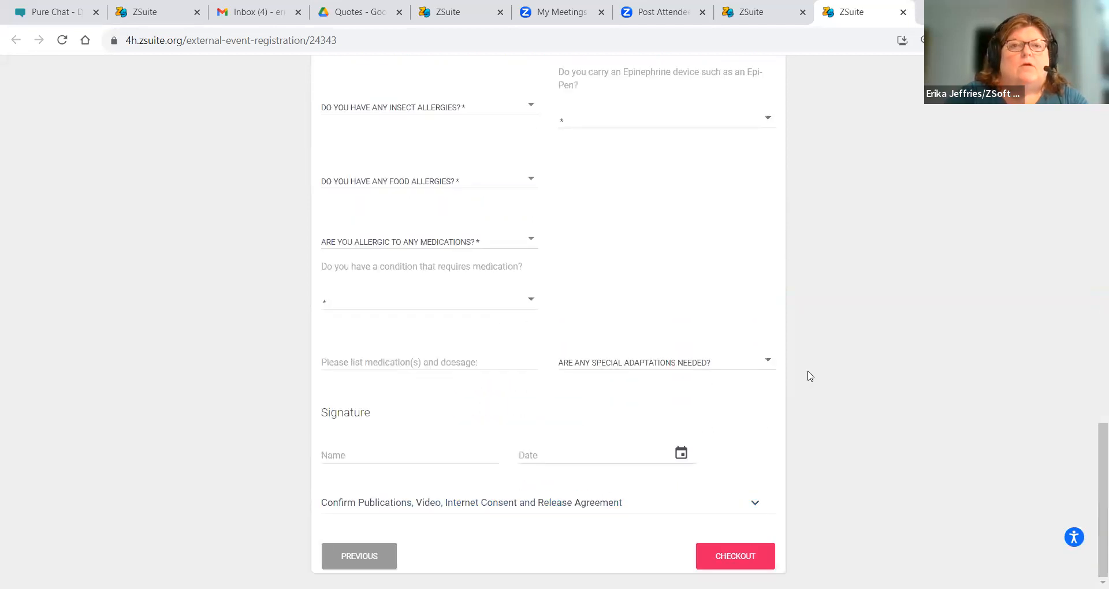
- Answer No to general allergies, insect allergies, carrying an Epi-Pen, and food allergies
mouse_move(1093, 441)
mouse_down()
mouse_move(1093, 247)
mouse_move(1094, 474)
mouse_move(1094, 415)
mouse_up()
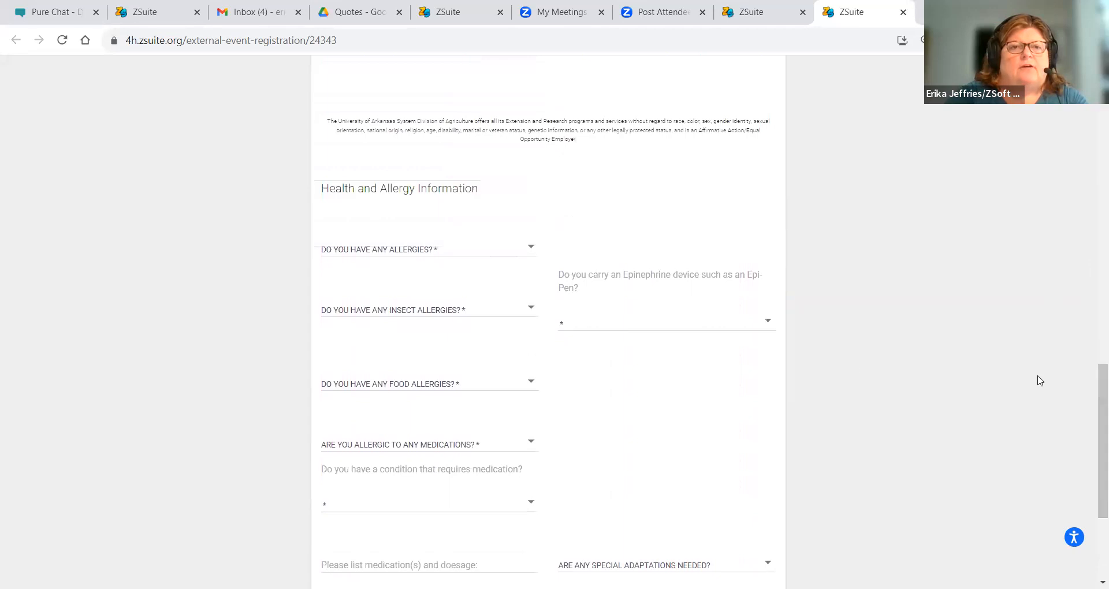
click(364, 249)
click(357, 255)
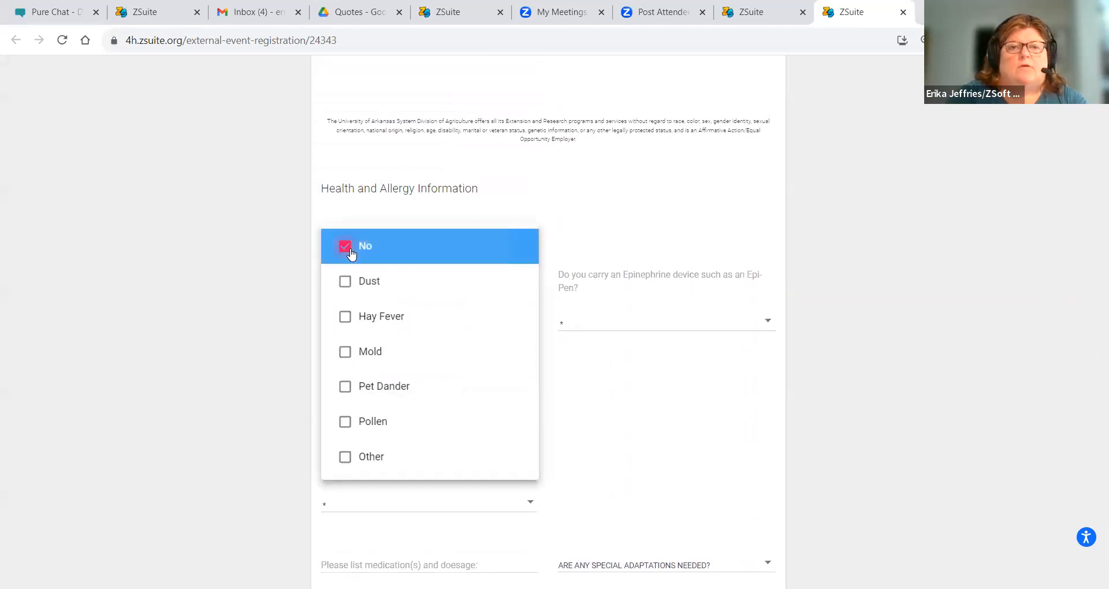
click(605, 234)
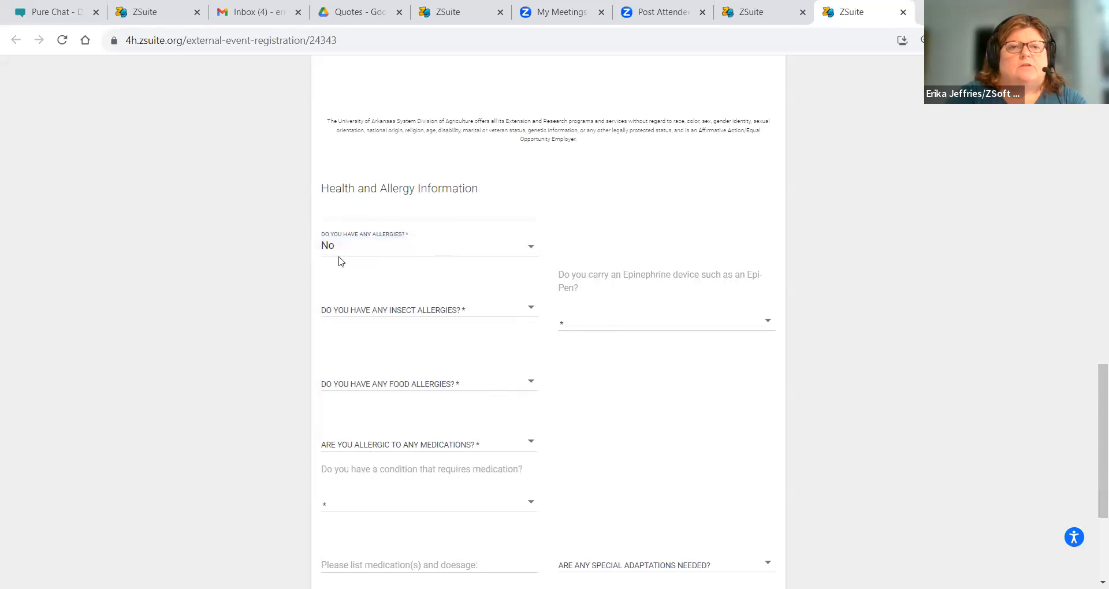
click(369, 311)
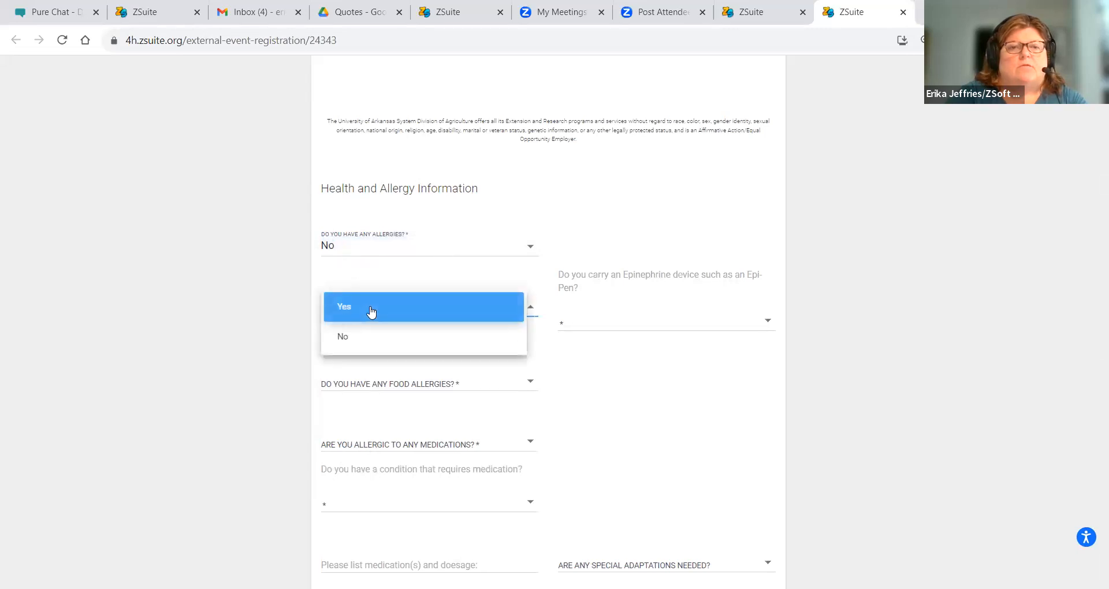
click(361, 346)
click(587, 327)
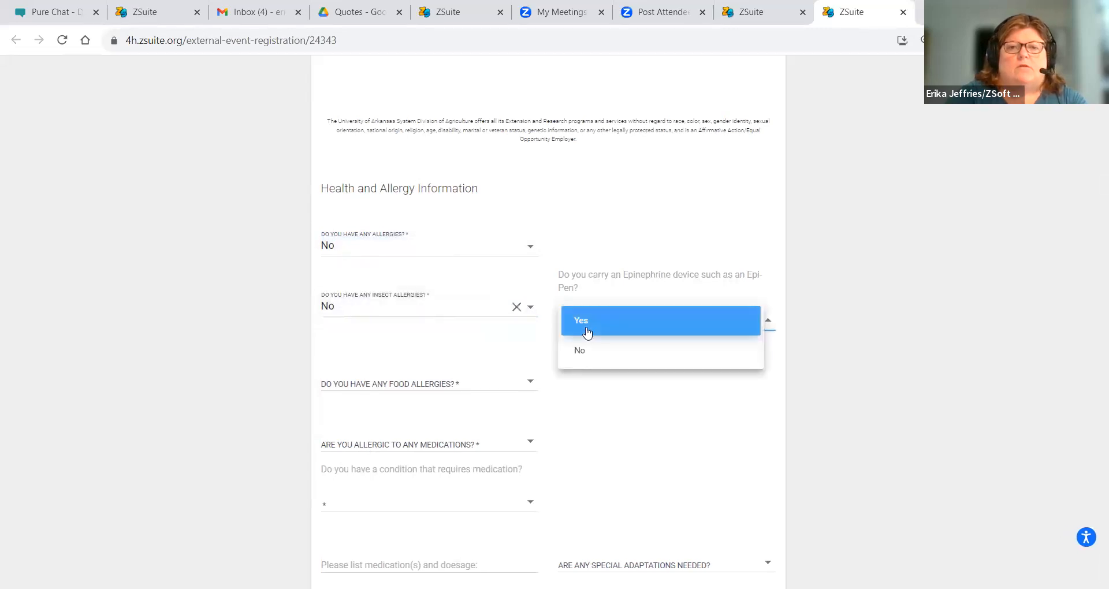
click(585, 348)
click(378, 388)
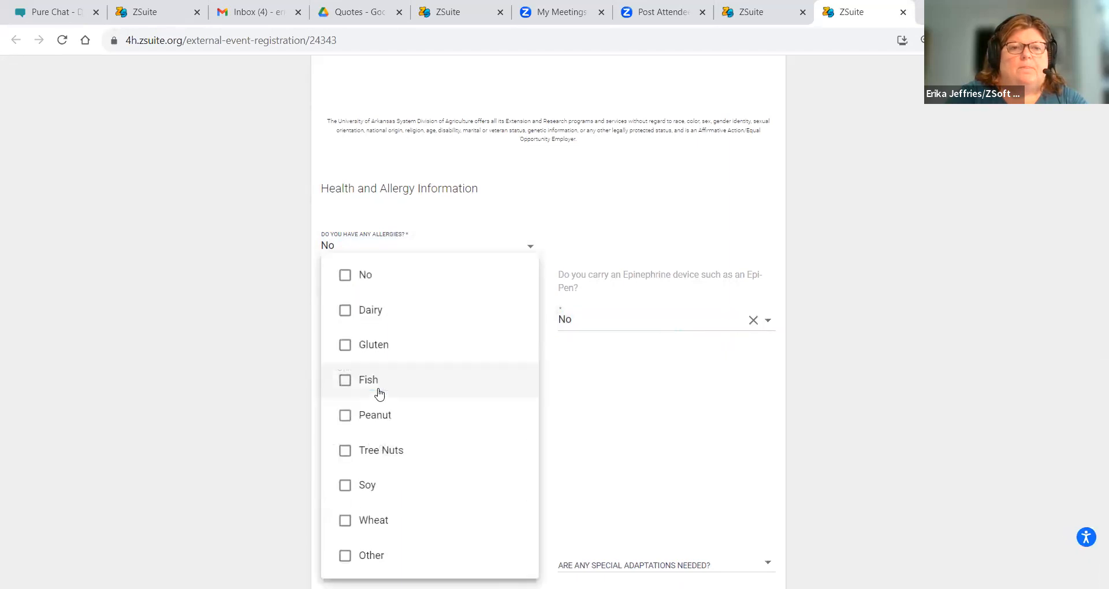
click(346, 276)
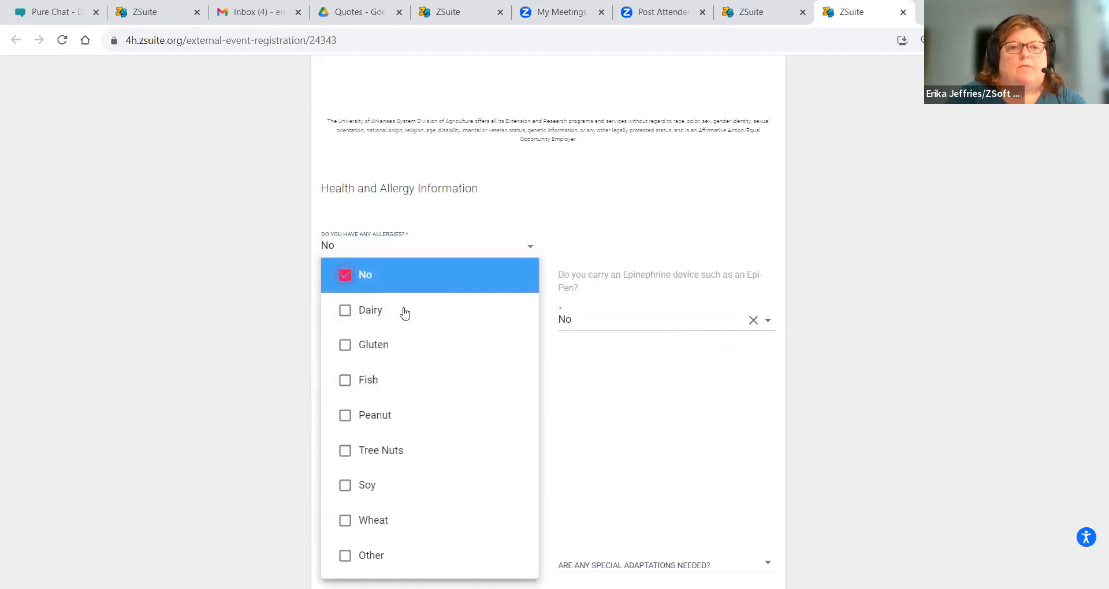
click(598, 423)
- Mark Penicillin and Sulfa as medication allergies, and answer No to medication-requiring conditions and special adaptations
click(401, 447)
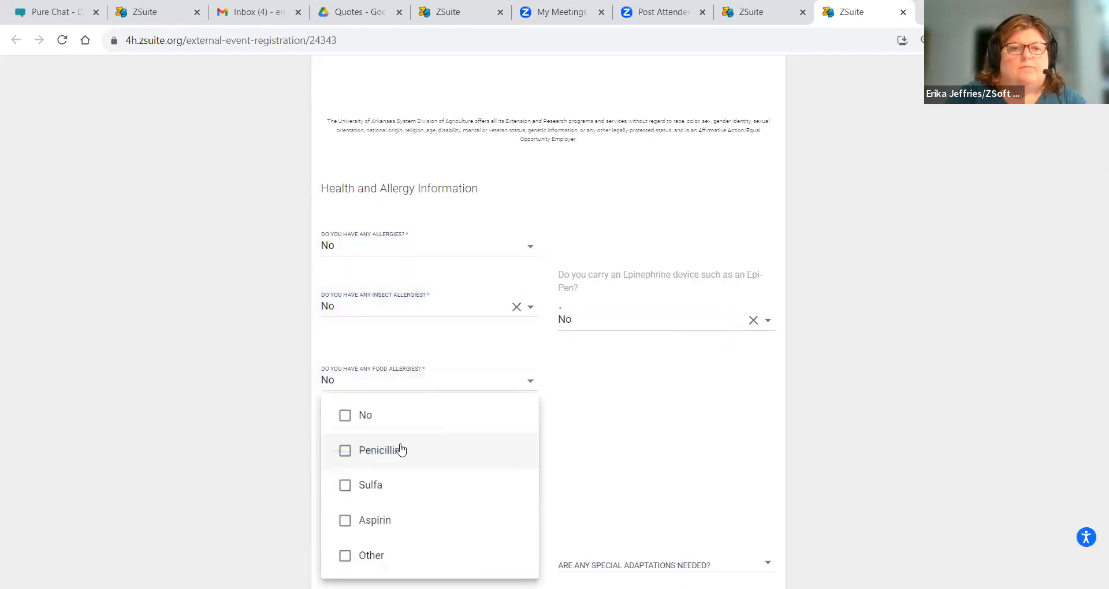
click(345, 453)
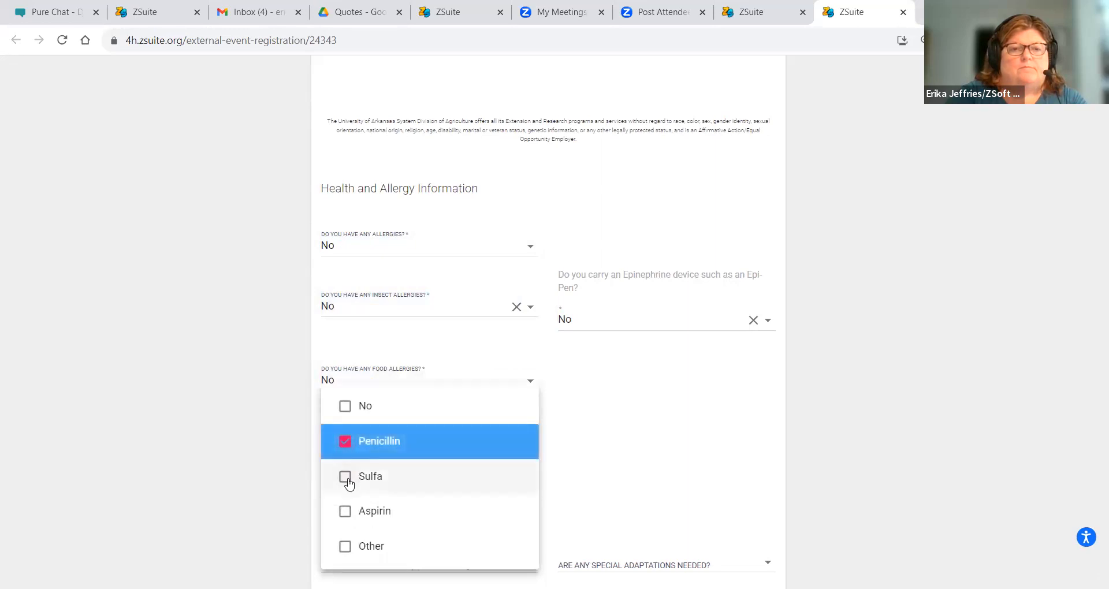
click(345, 484)
click(602, 461)
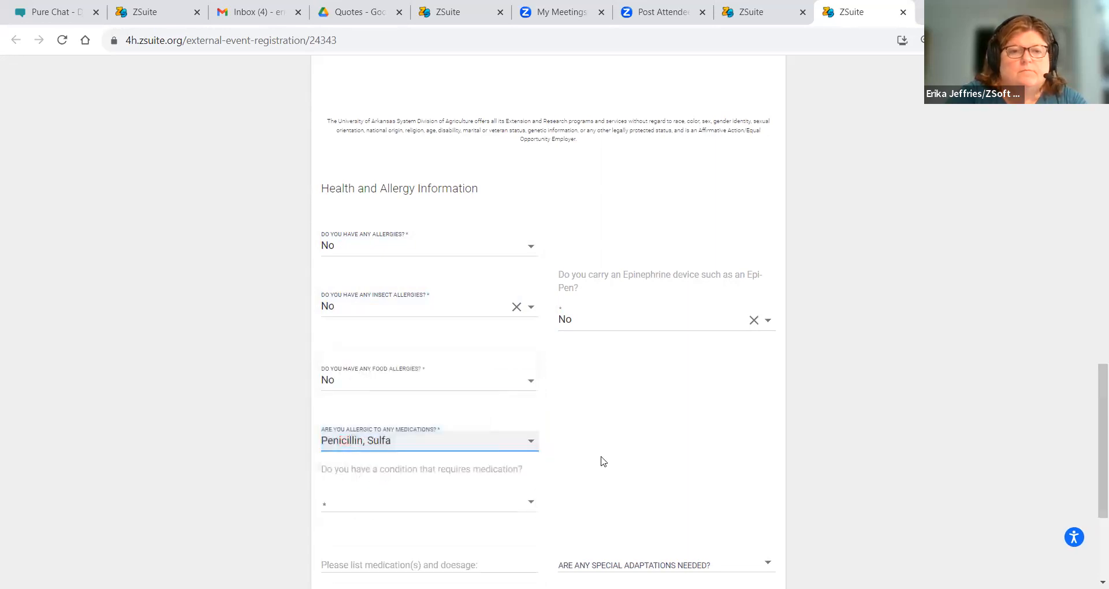
click(352, 507)
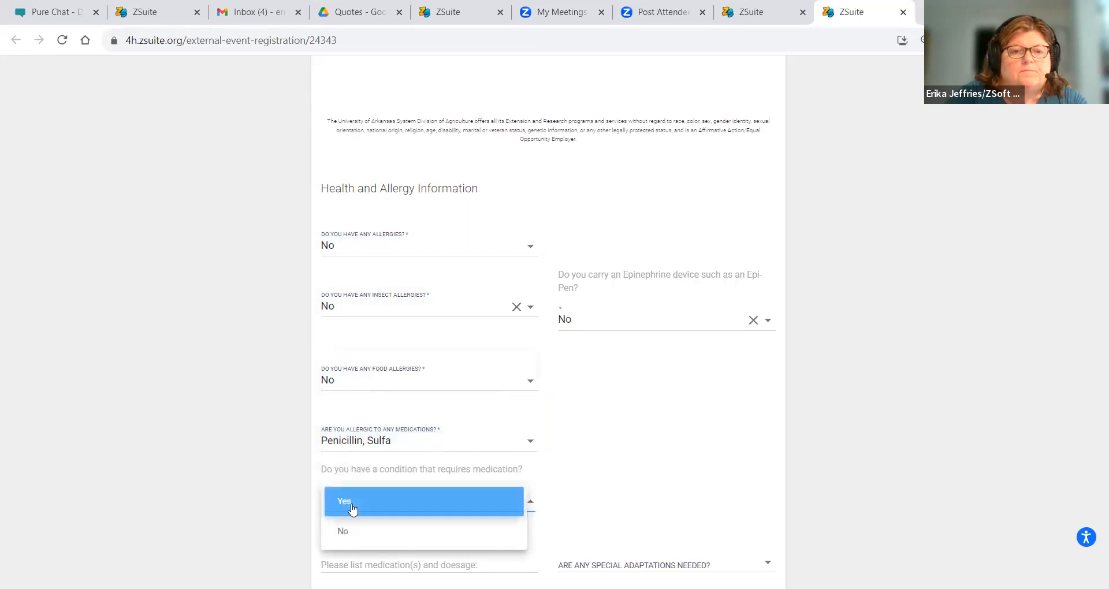
click(350, 530)
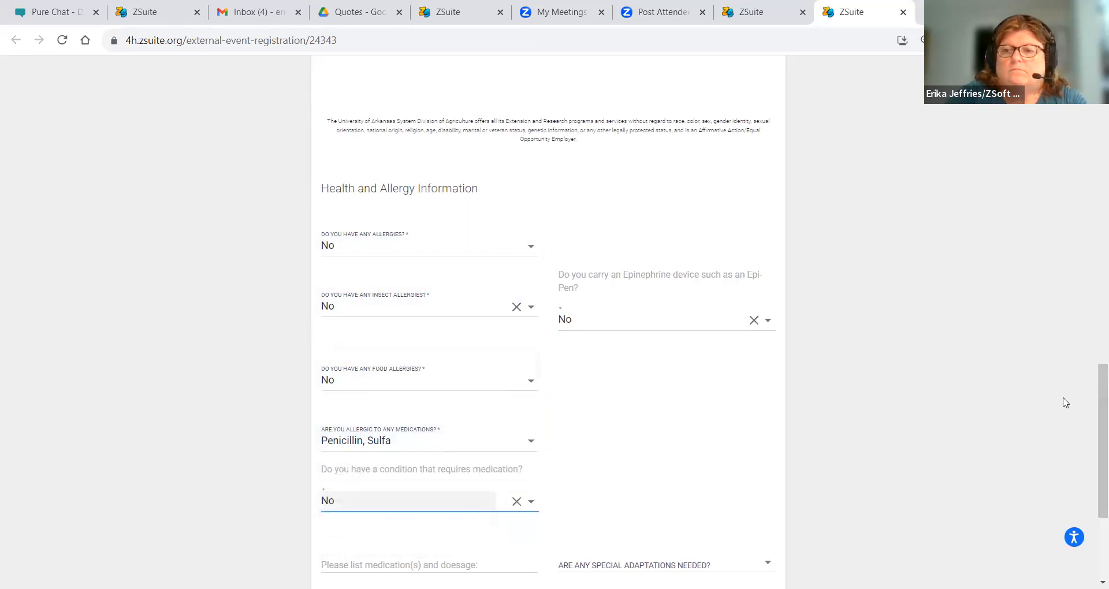
drag(1094, 386, 1093, 449)
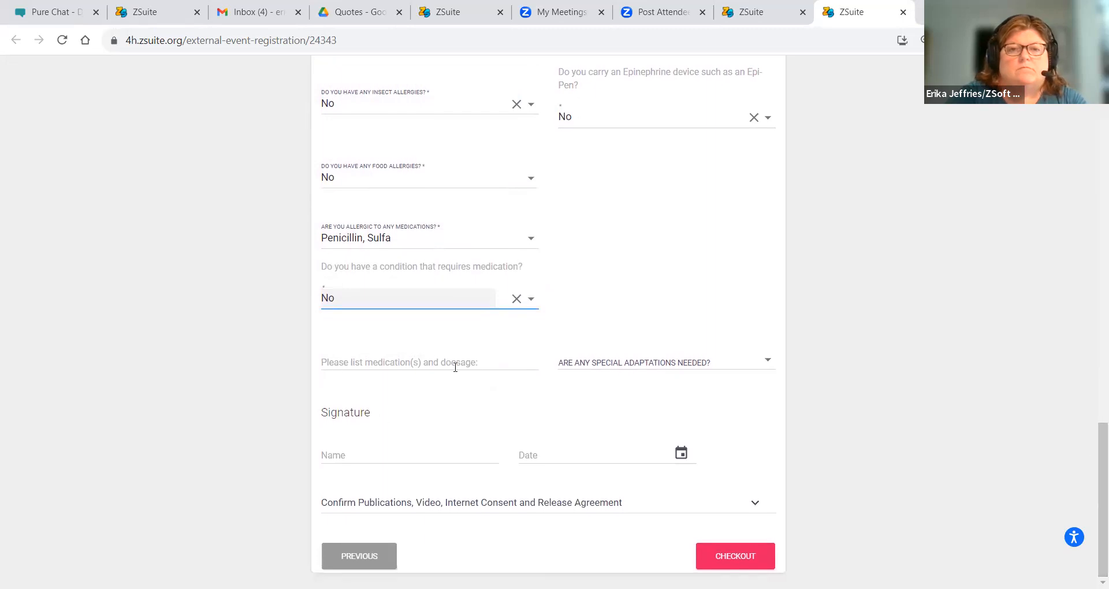
click(599, 372)
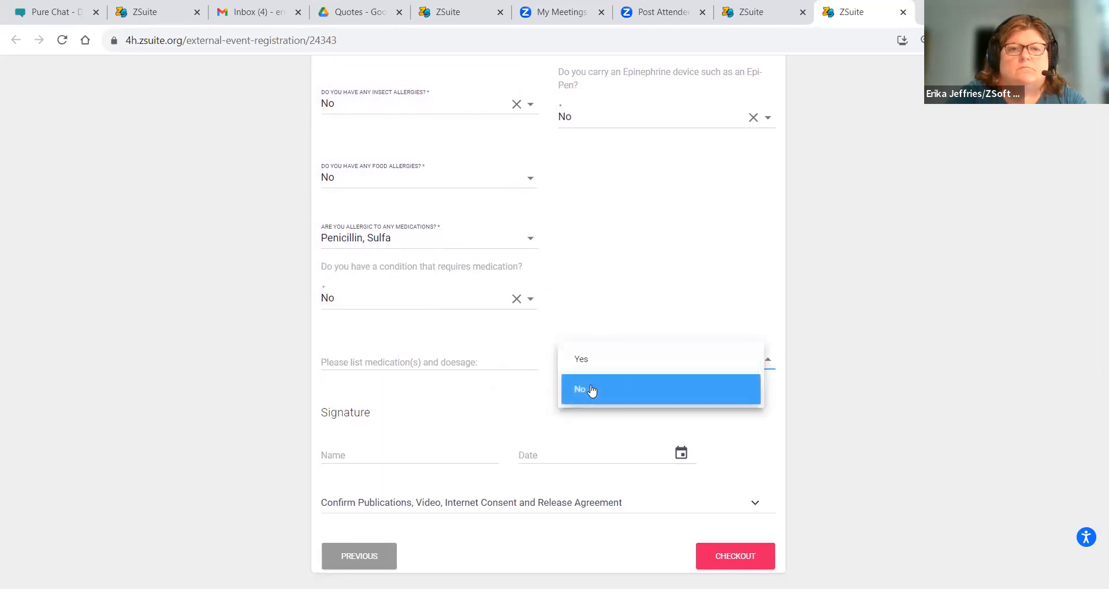
click(589, 389)
click(386, 362)
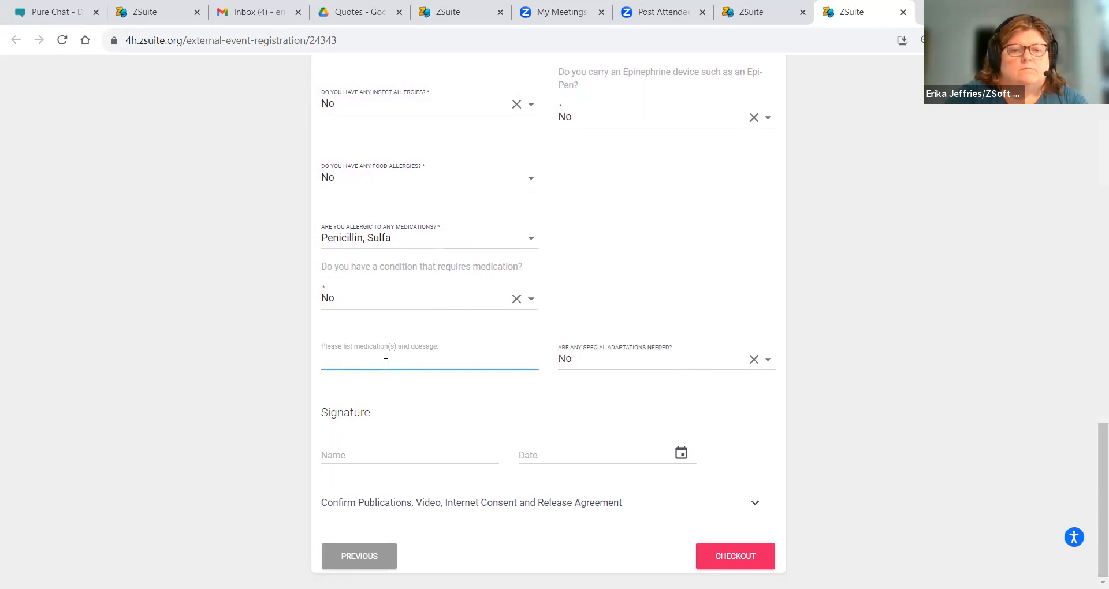
- Sign the Volunteer Health Form with the signer's name, dated Nov 6, 2023
click(336, 446)
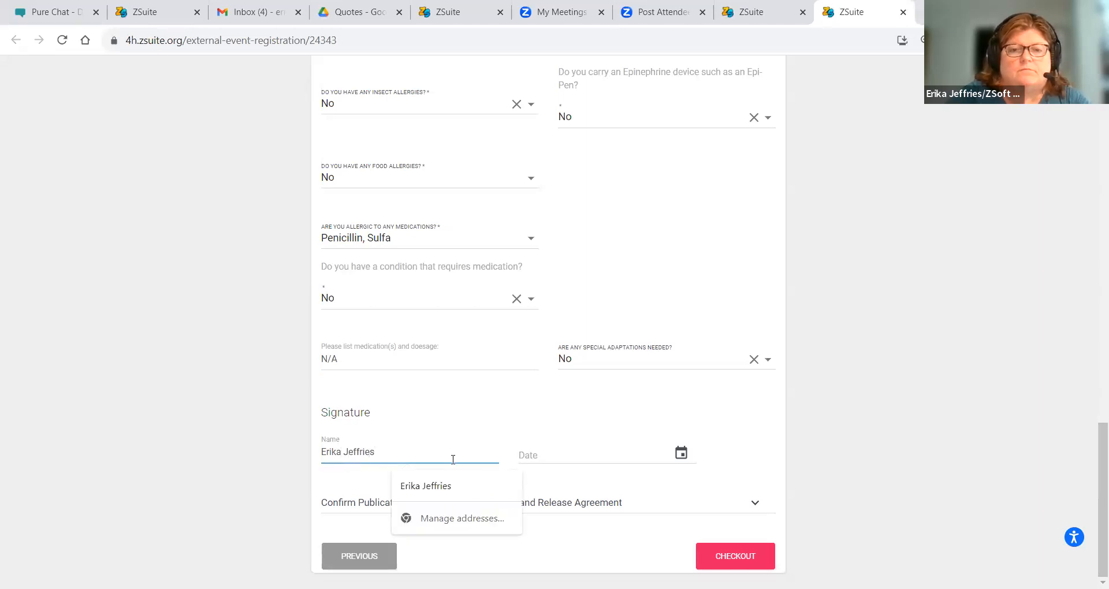
click(545, 454)
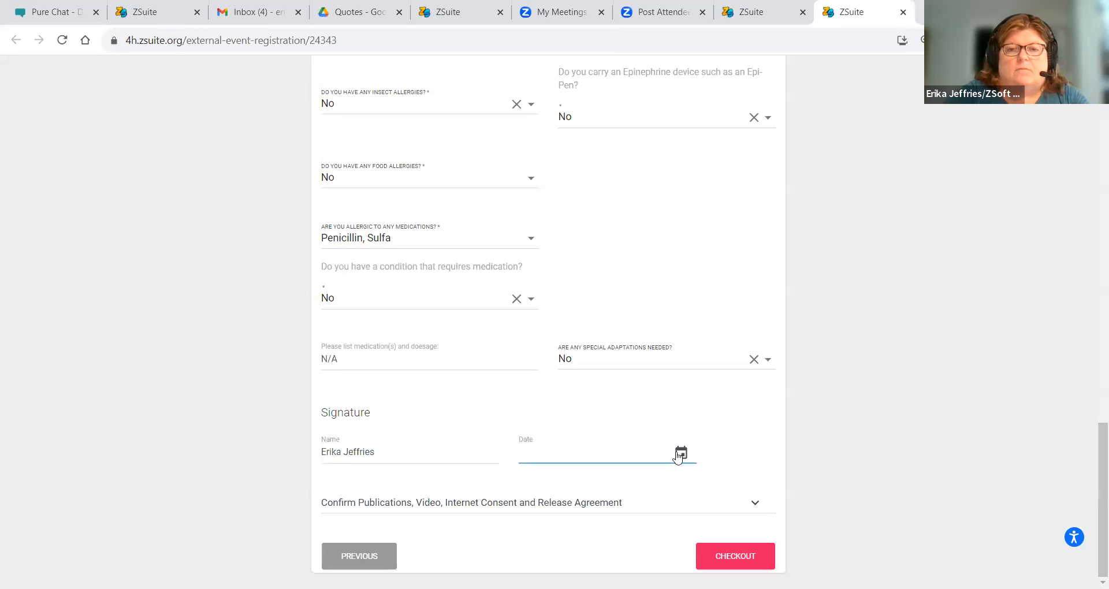
click(679, 455)
click(537, 471)
click(462, 501)
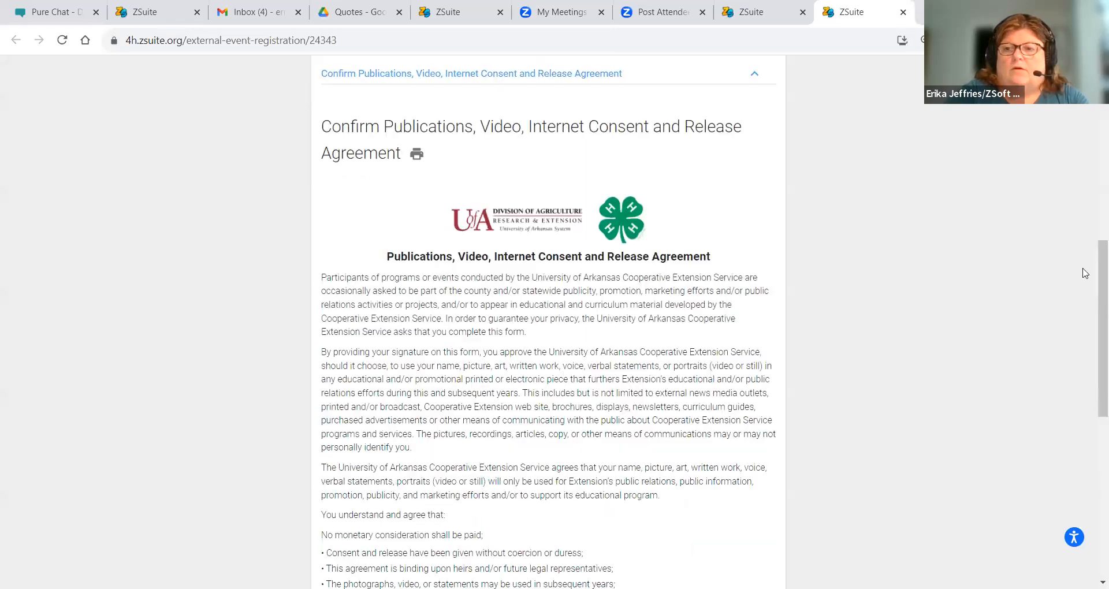
- Answer Yes to publications consent, sign and date it 11/06/2023, then confirm checkout
drag(1093, 261, 1093, 416)
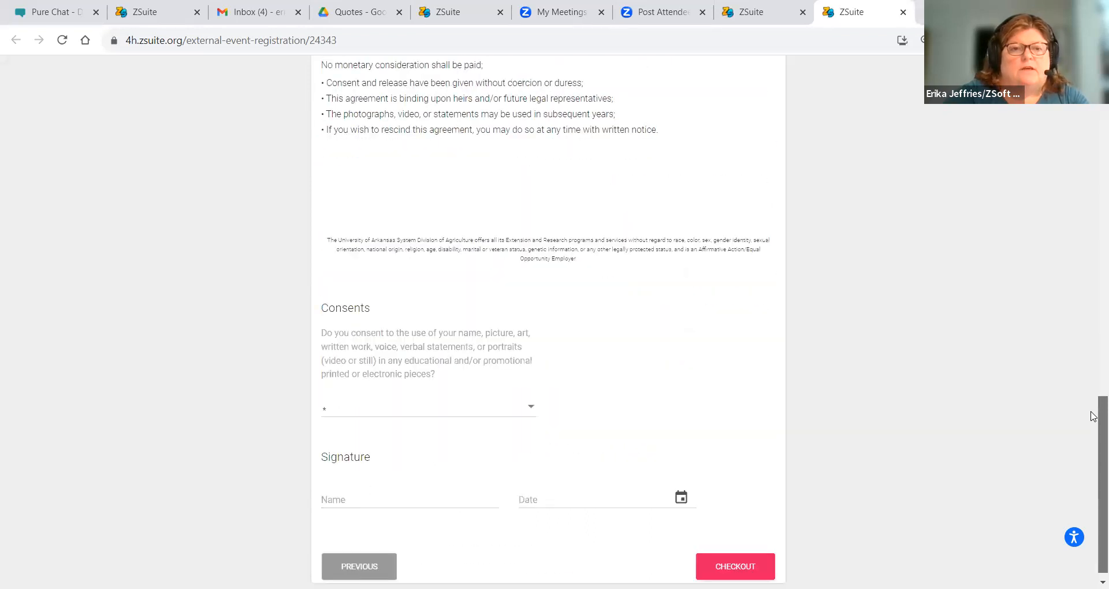
click(395, 407)
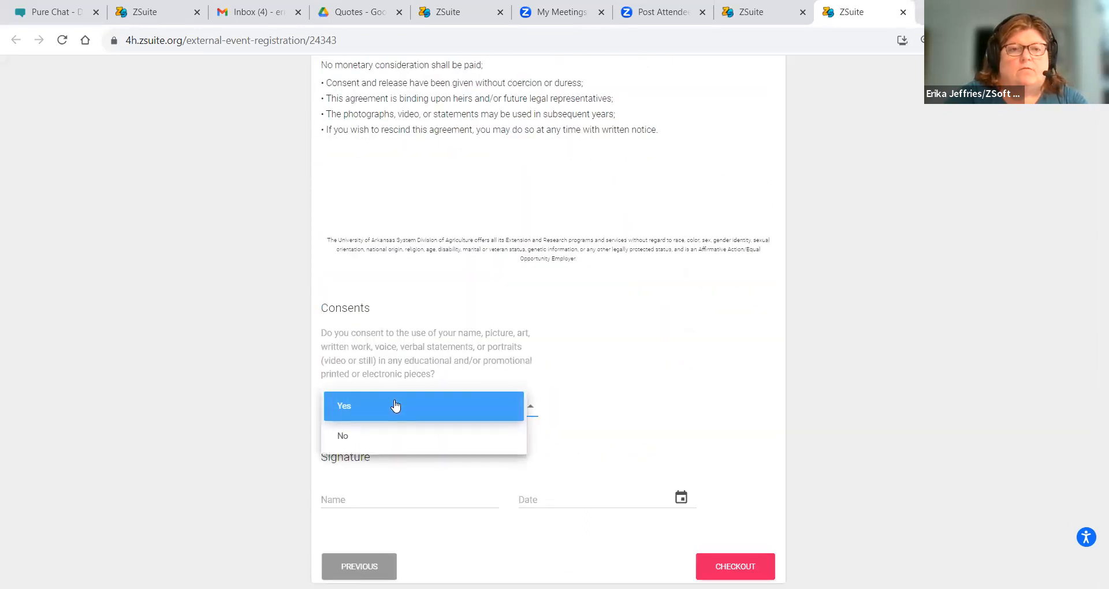
click(395, 406)
click(354, 492)
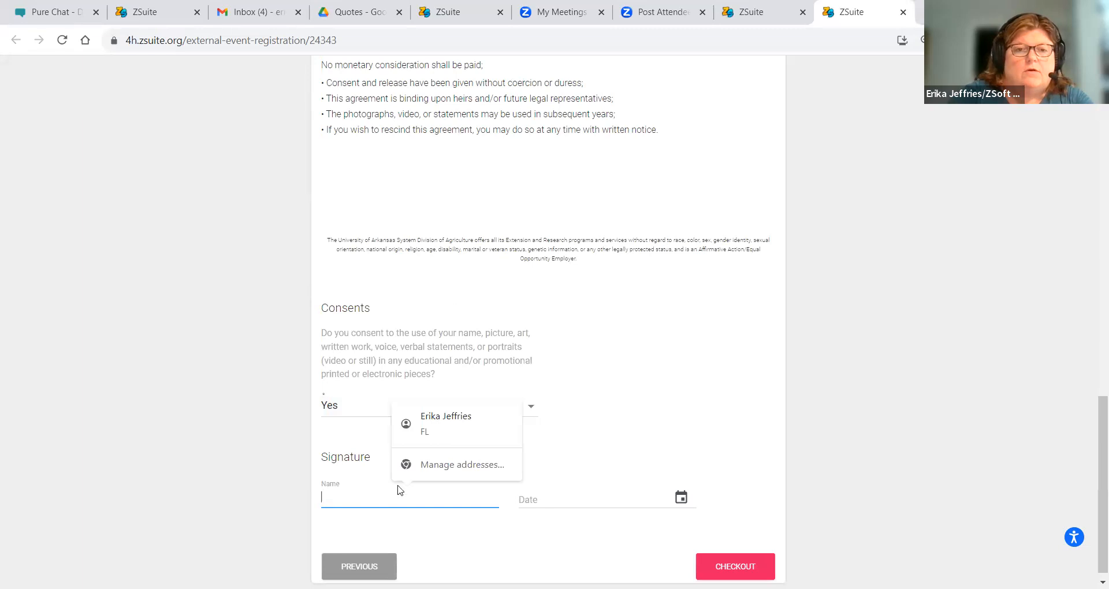
click(458, 430)
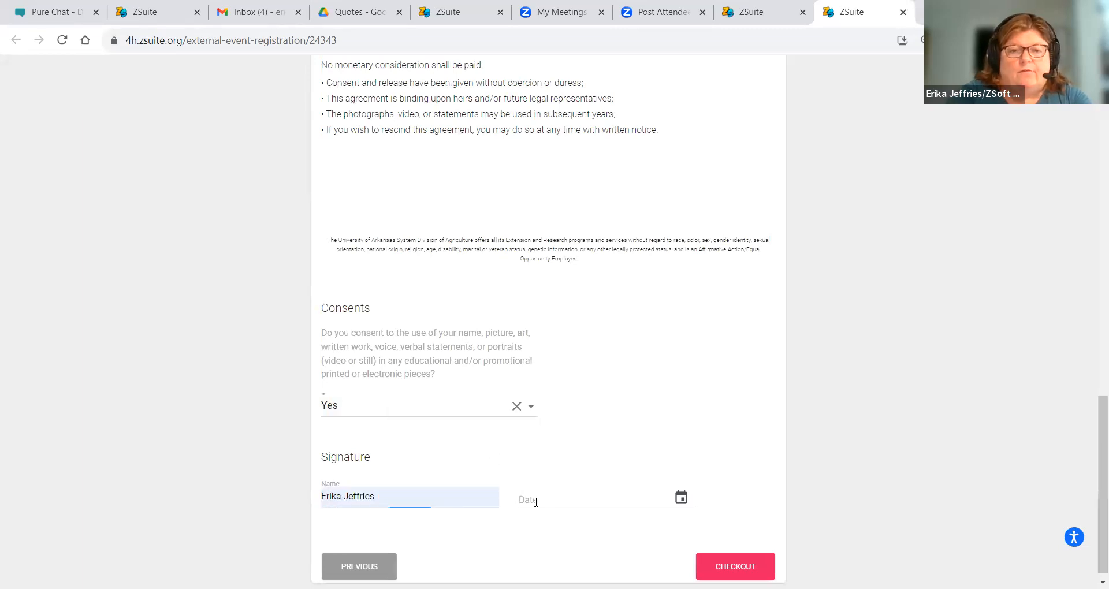
click(680, 499)
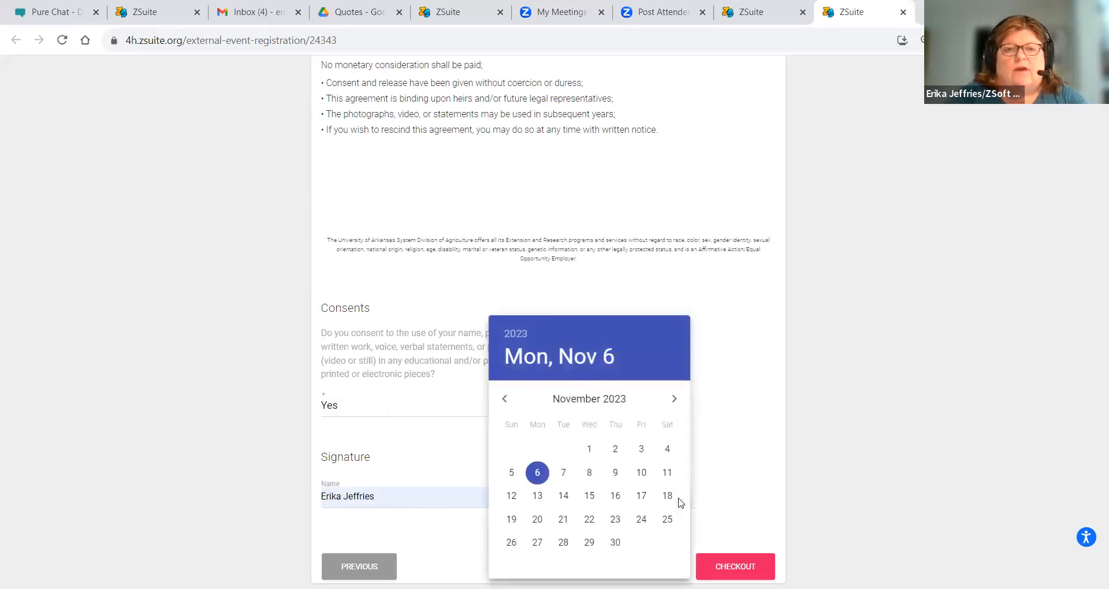
click(536, 471)
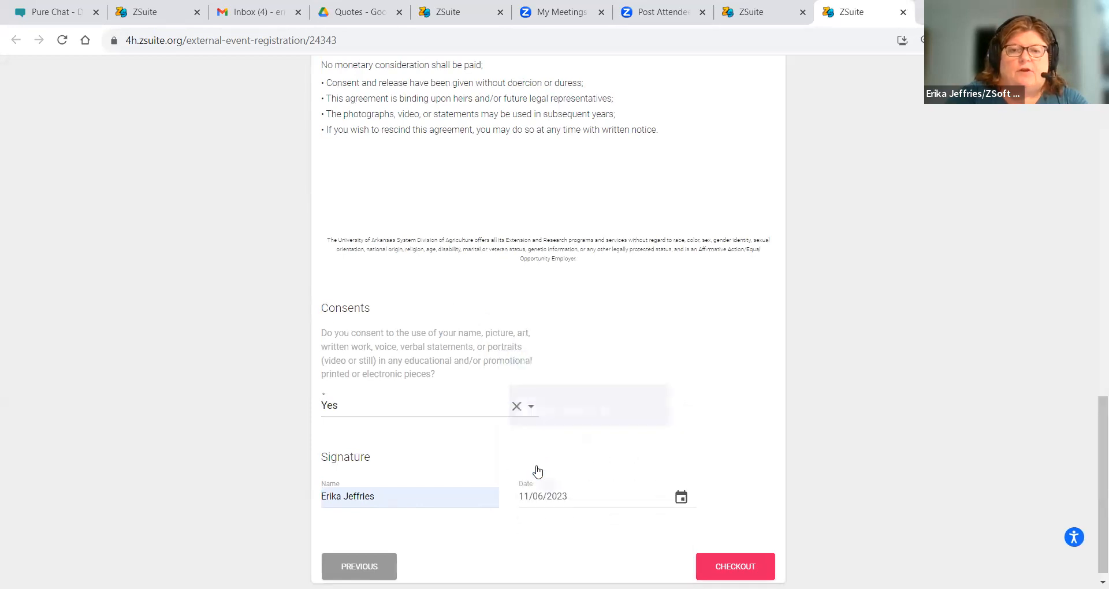
click(722, 563)
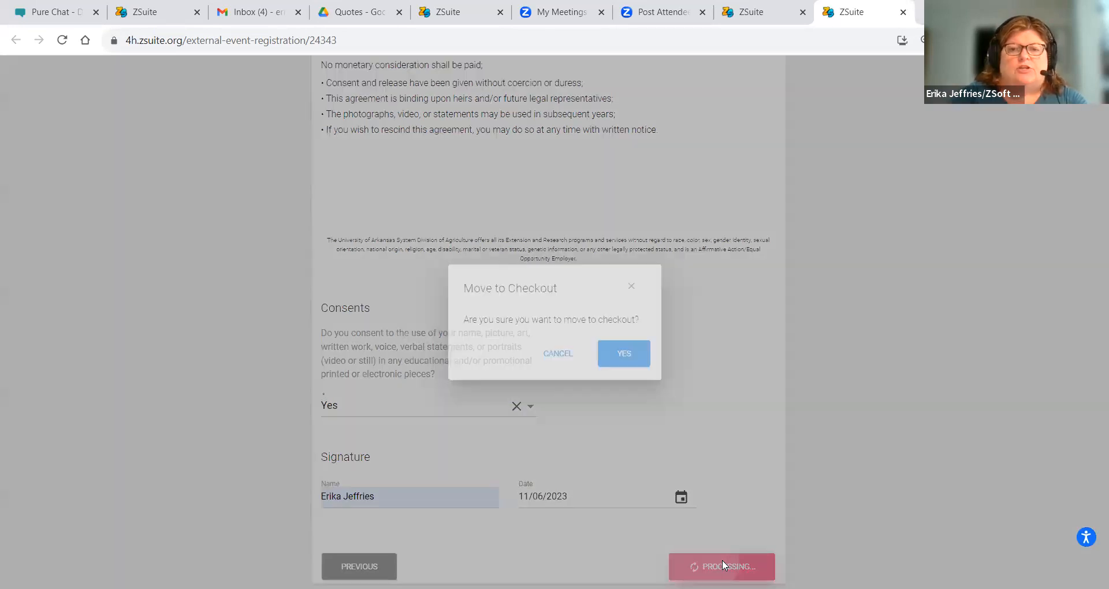
click(623, 350)
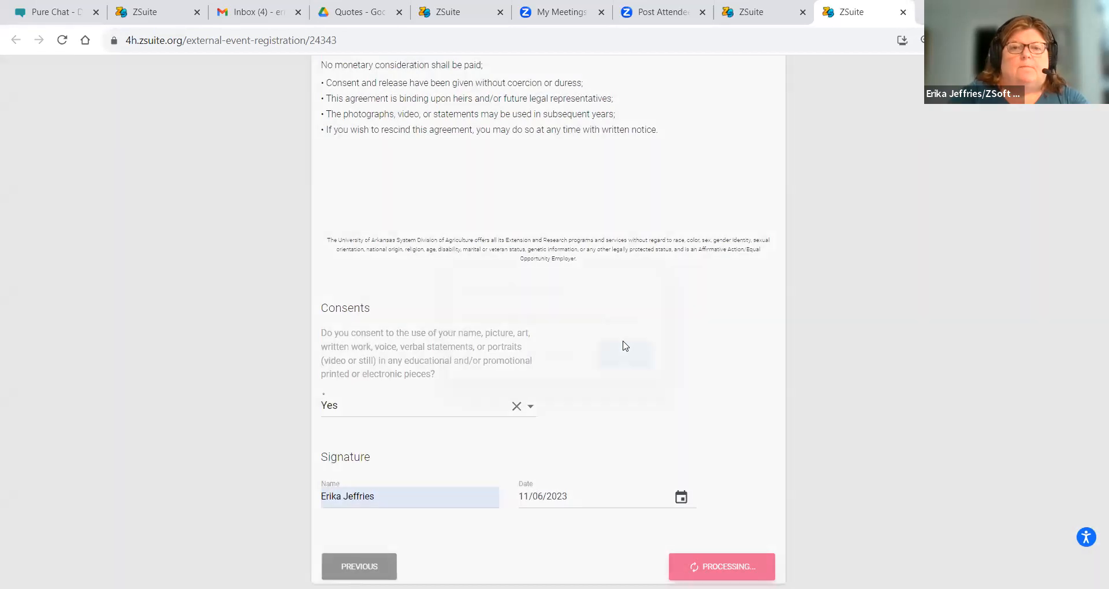
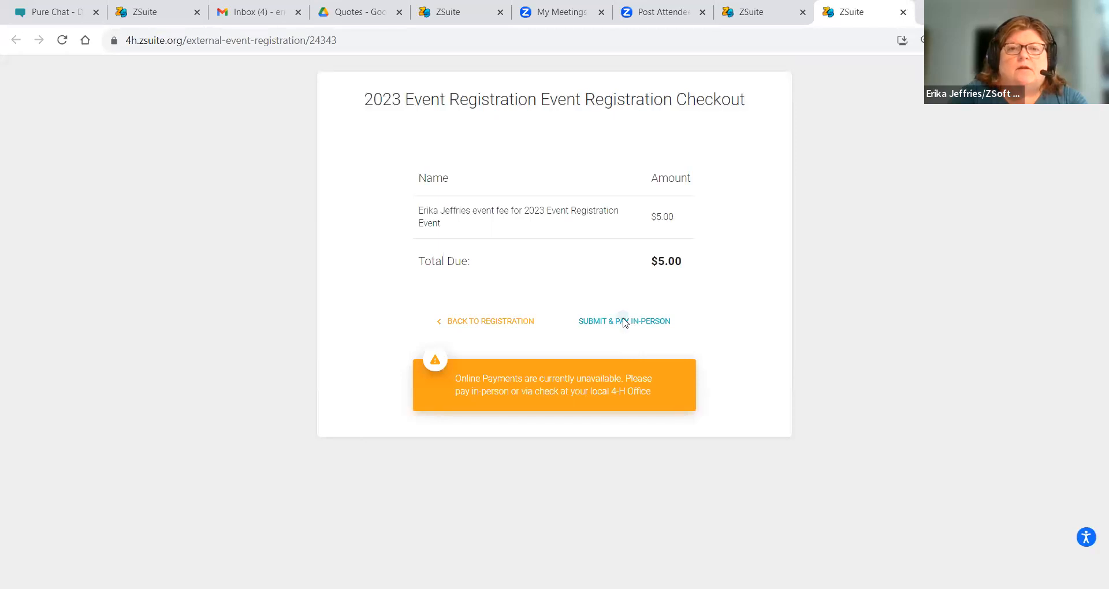
- Submit the external registration to pay the $5.00 fee in person and acknowledge the success message
click(624, 321)
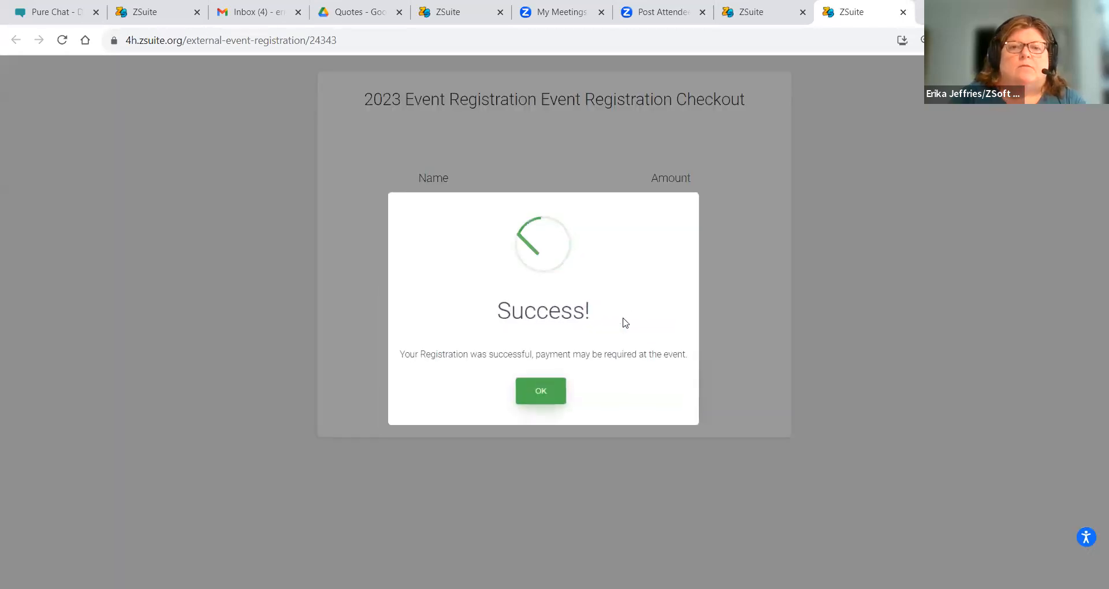
click(547, 391)
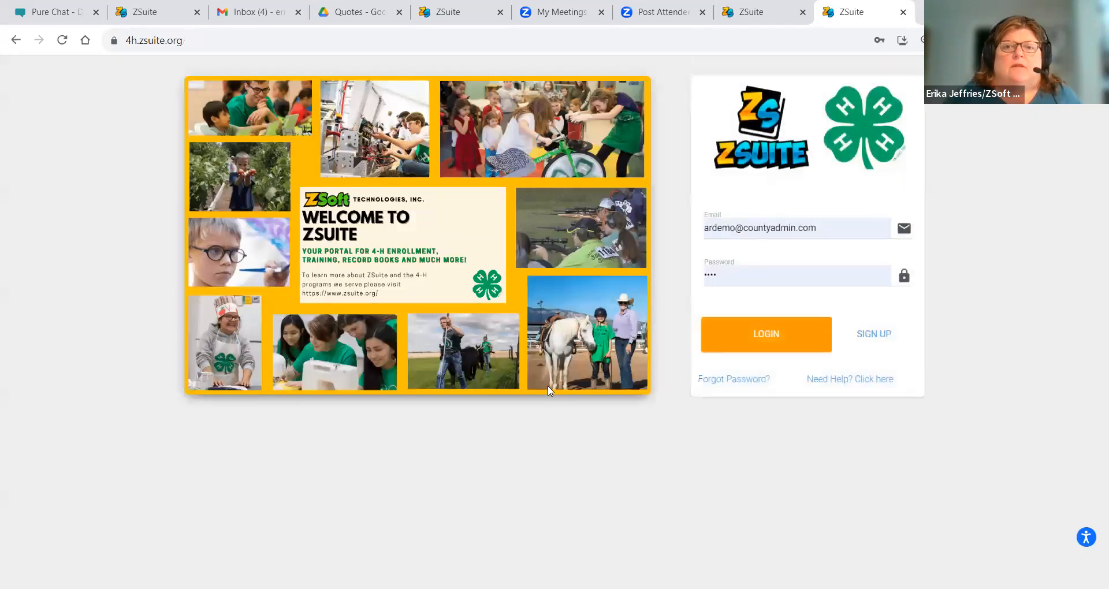
- Sign in as county admin, open Manage Accounts > Households, and view the site as the chosen household
click(721, 323)
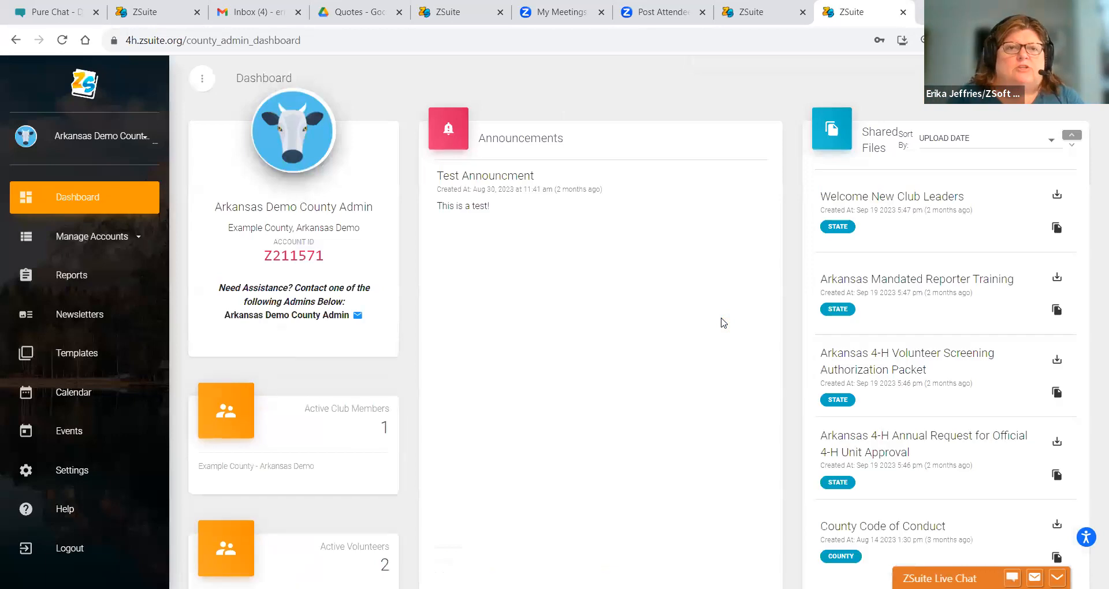
click(69, 234)
click(81, 286)
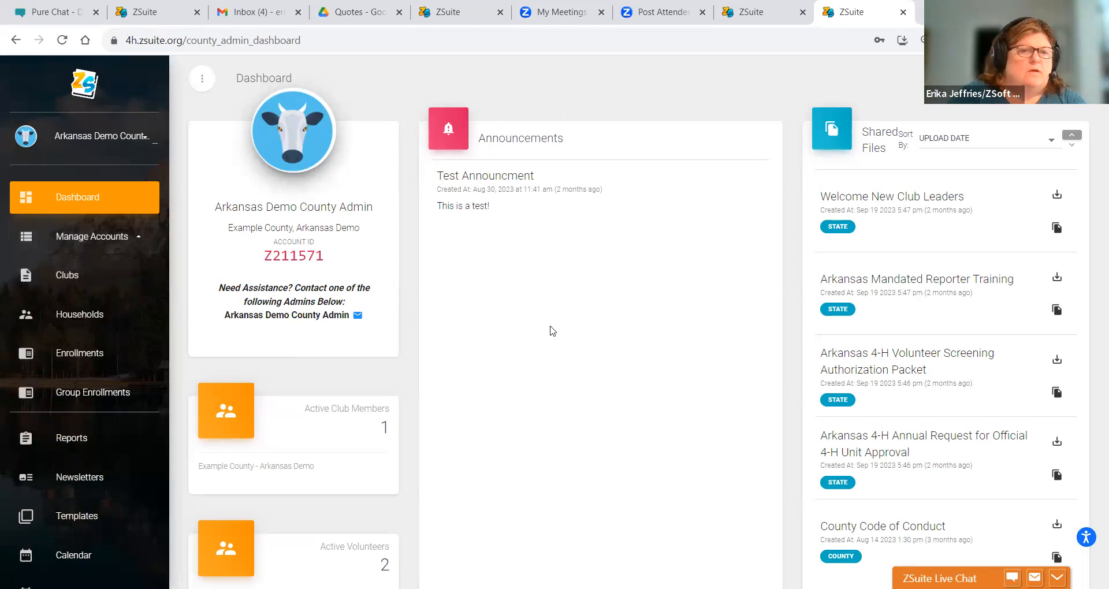
click(75, 320)
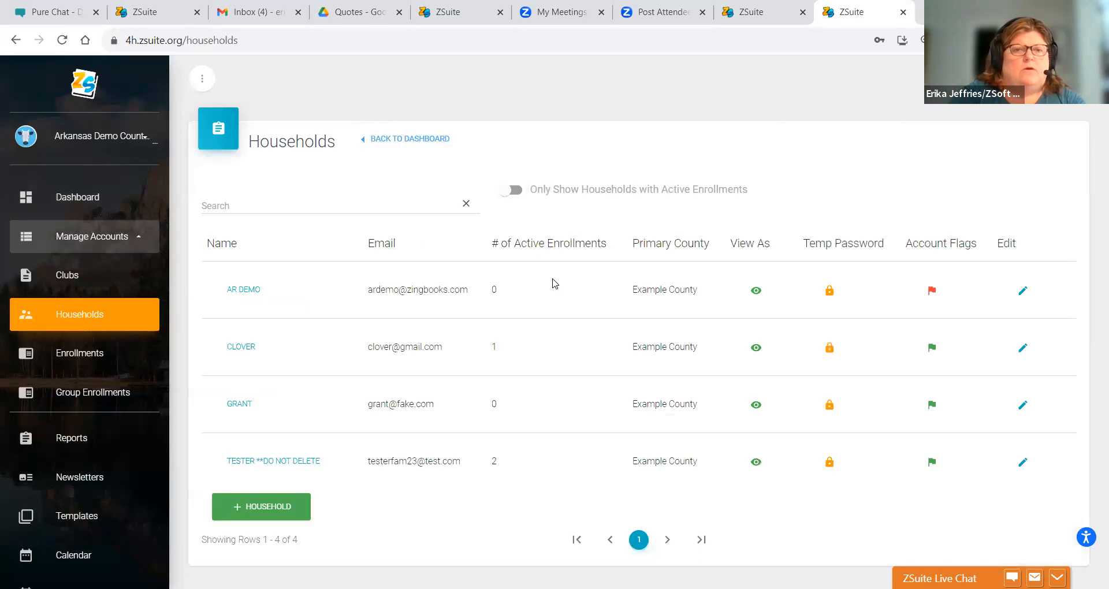
click(762, 347)
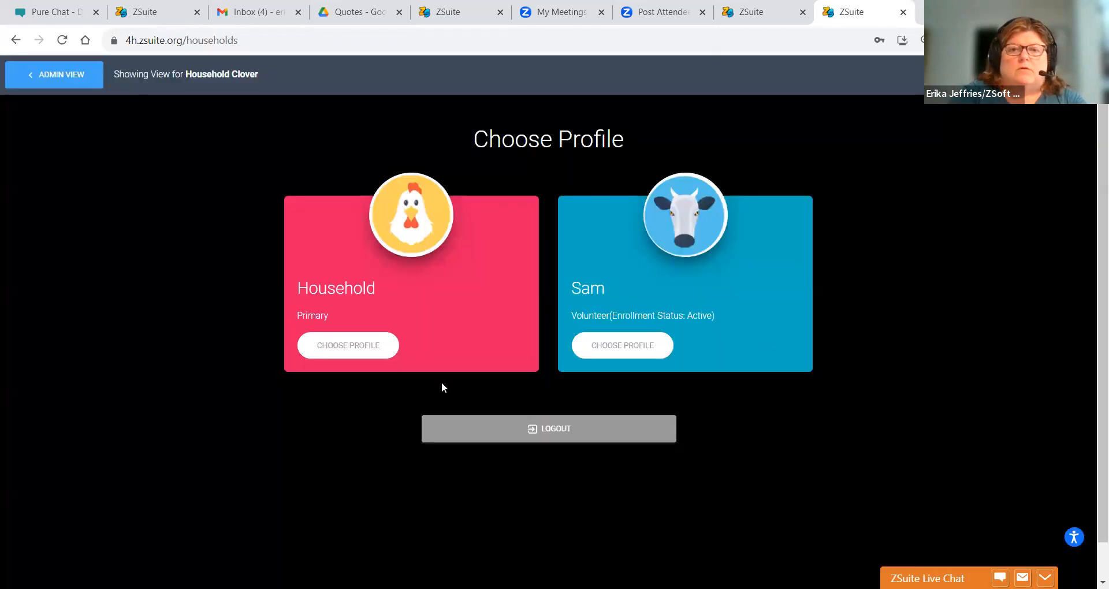
- Enter the household as its primary Household profile
right_click(352, 348)
click(352, 346)
click(351, 346)
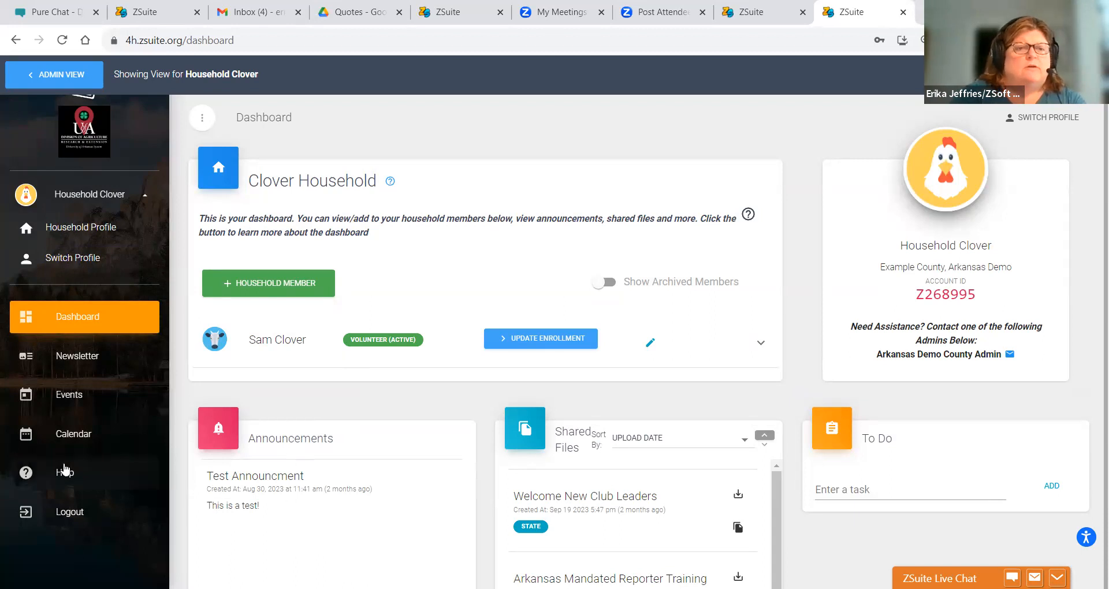
- Search the household's Events for '202' and scroll down to the 2023 Event Registration Event
click(79, 401)
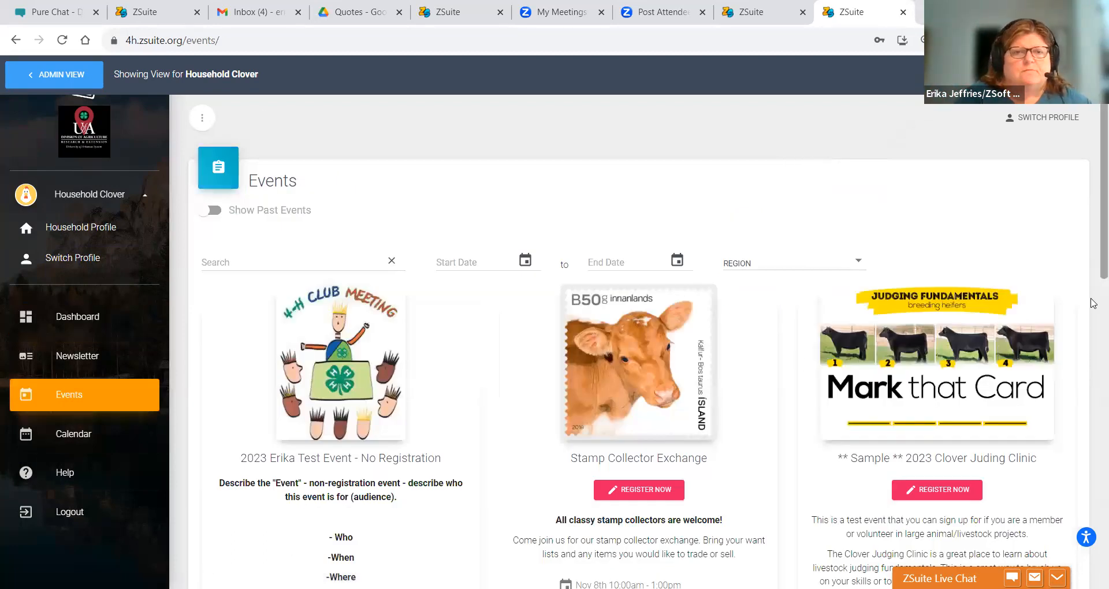
click(217, 256)
text(2023)
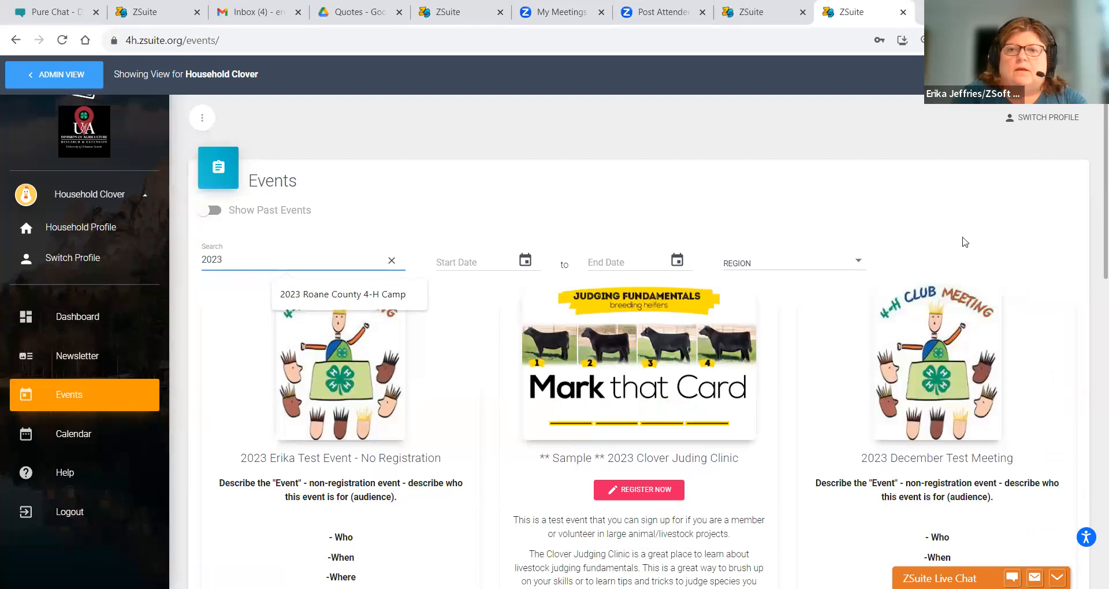
scroll(1093, 231, down, 3)
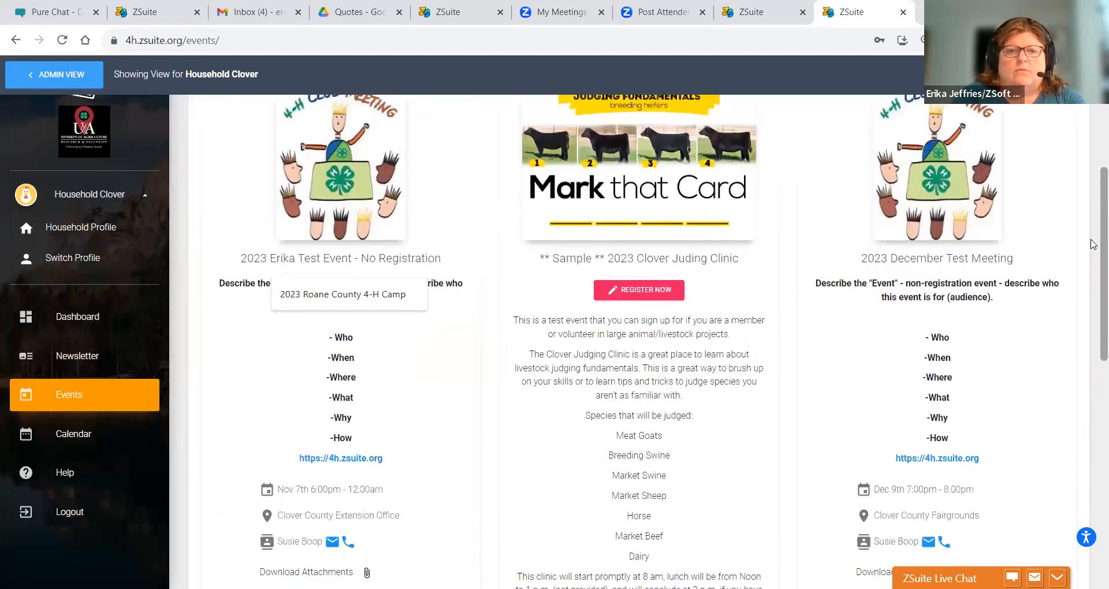
scroll(1093, 245, down, 9)
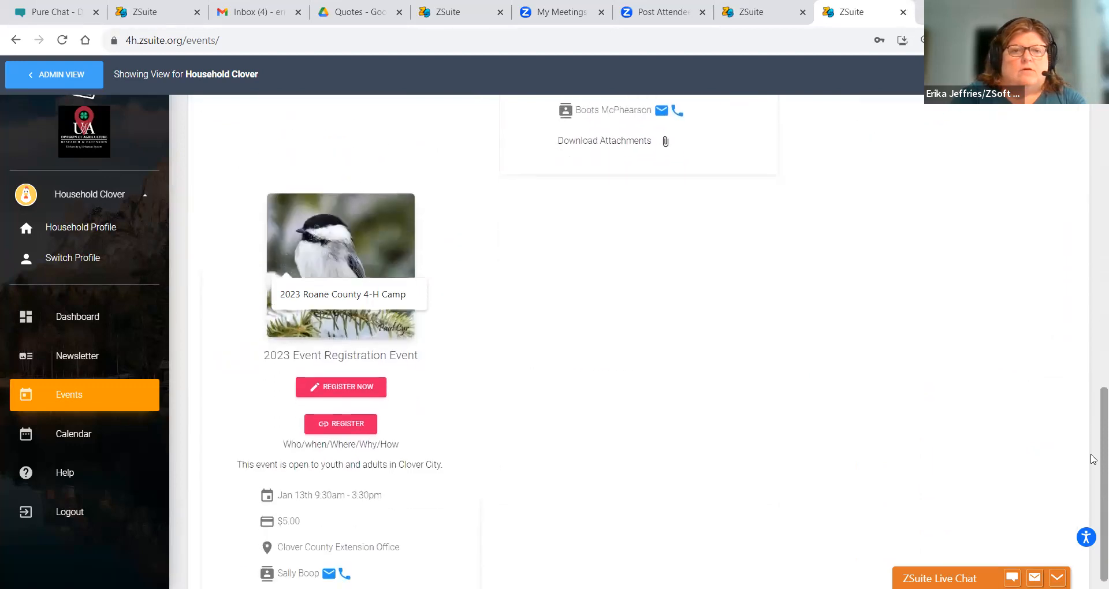
scroll(1094, 460, down, 1)
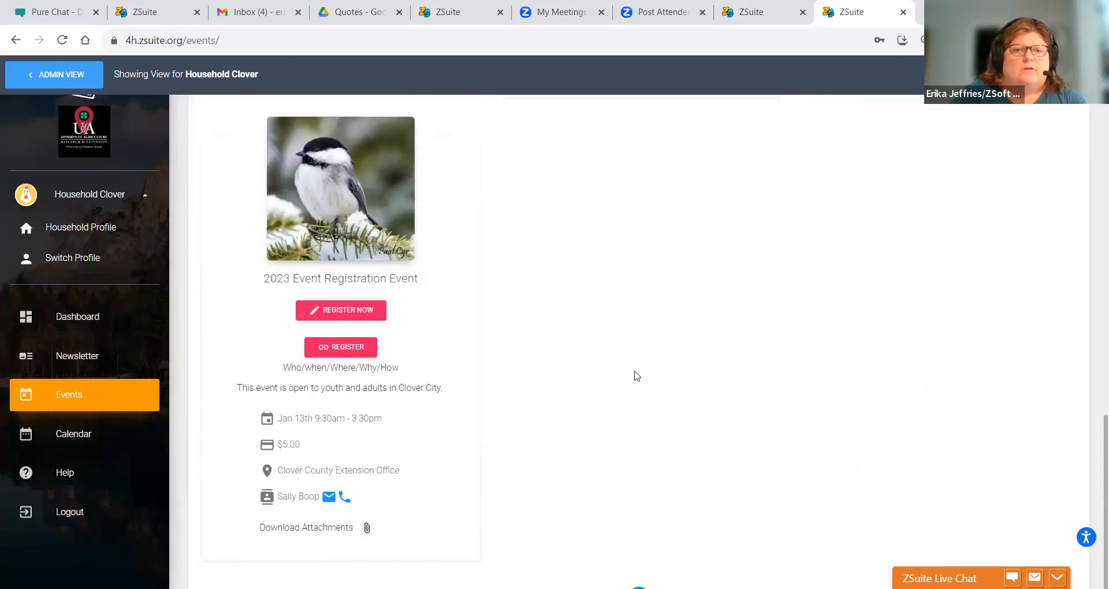
- Start registering the household's volunteer member for the 2023 Event Registration Event
click(335, 315)
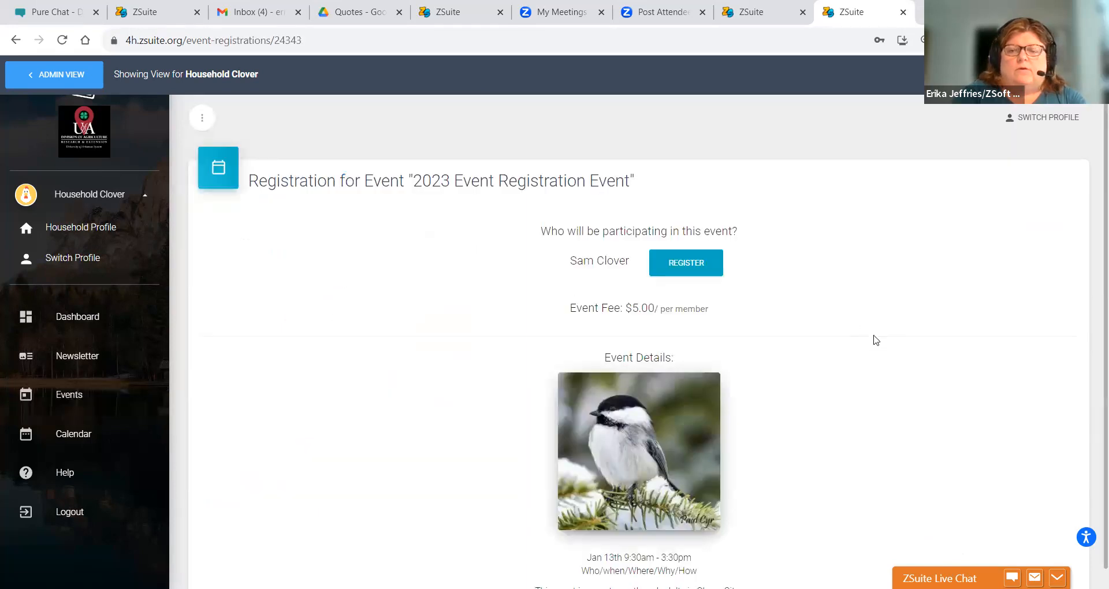
scroll(1093, 212, down, 5)
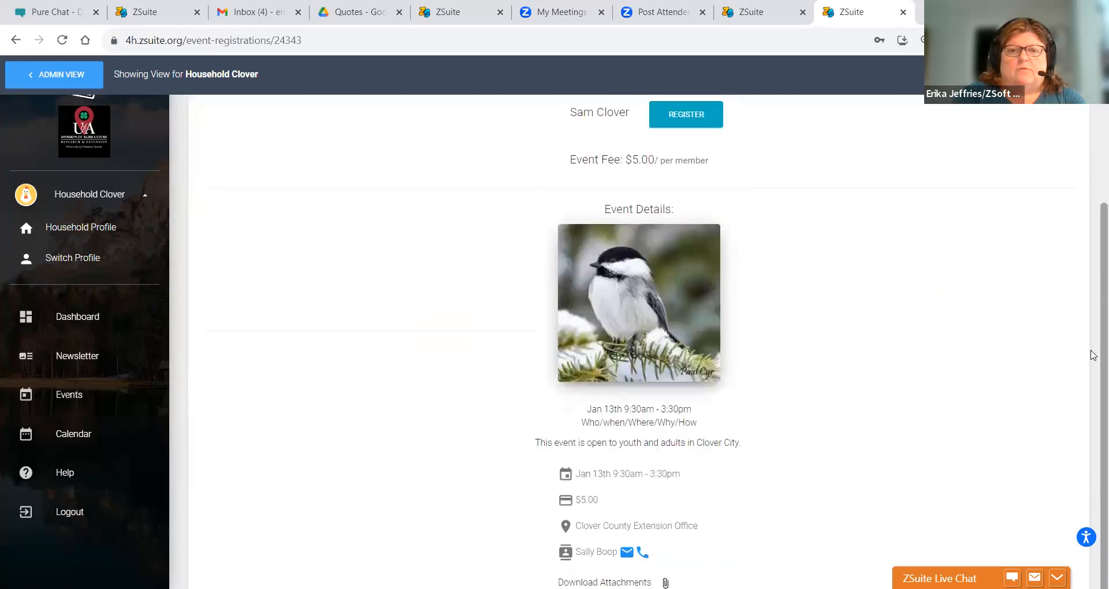
scroll(1091, 354, up, 4)
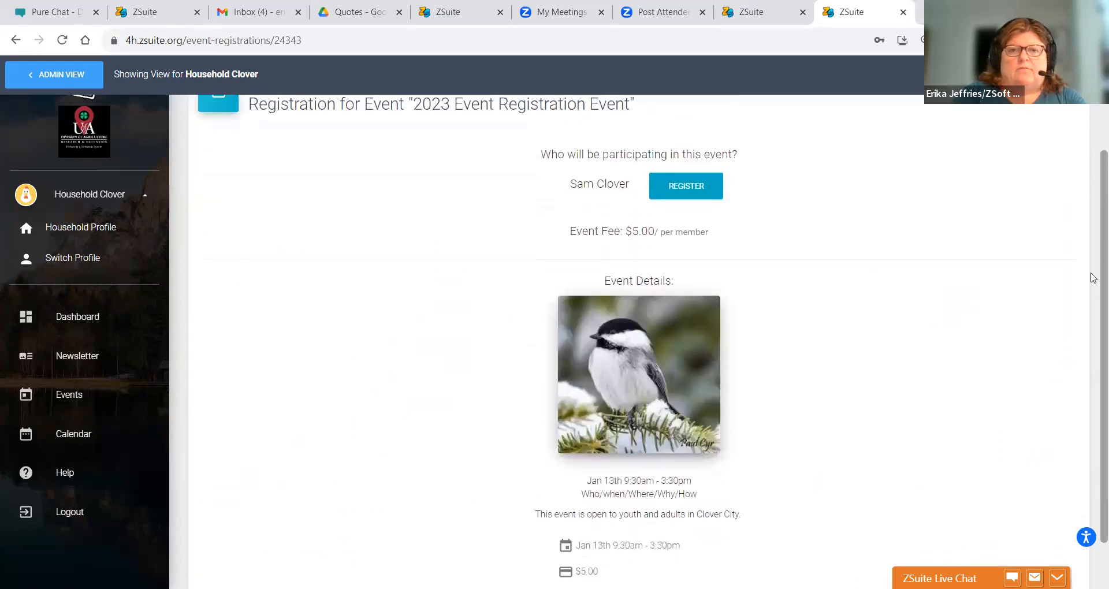
click(686, 195)
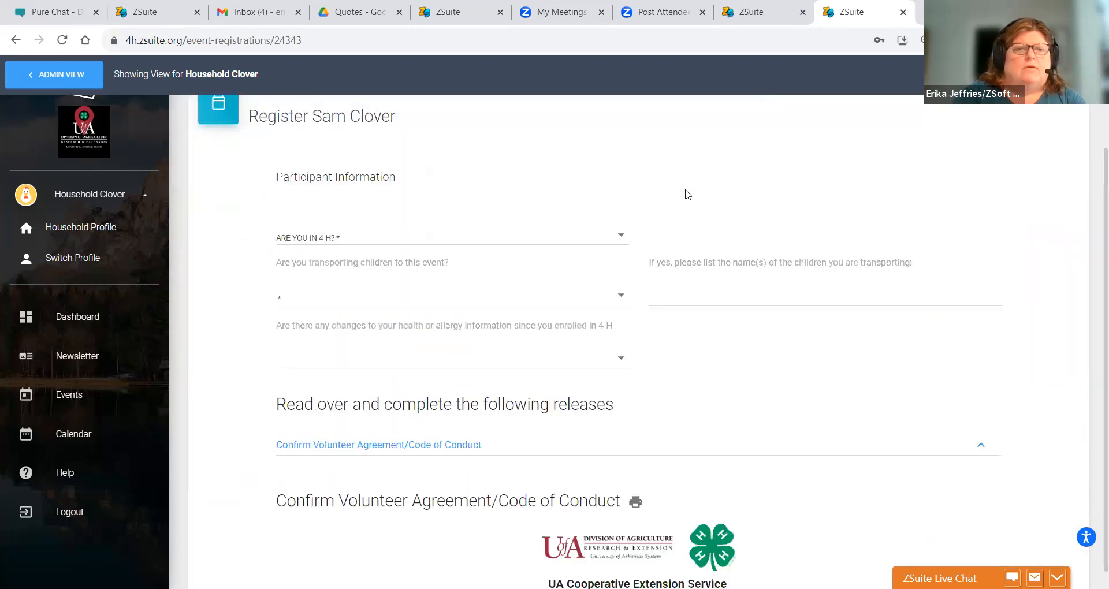
- Answer Yes to being in 4-H, No to transporting children, and No to health changes
click(312, 236)
click(311, 235)
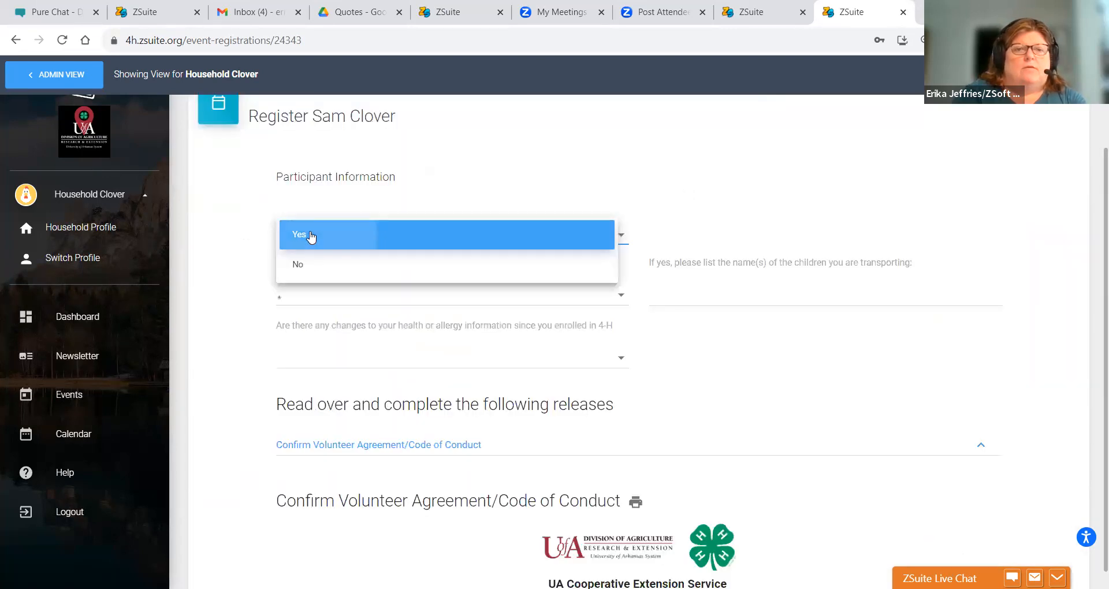
click(335, 298)
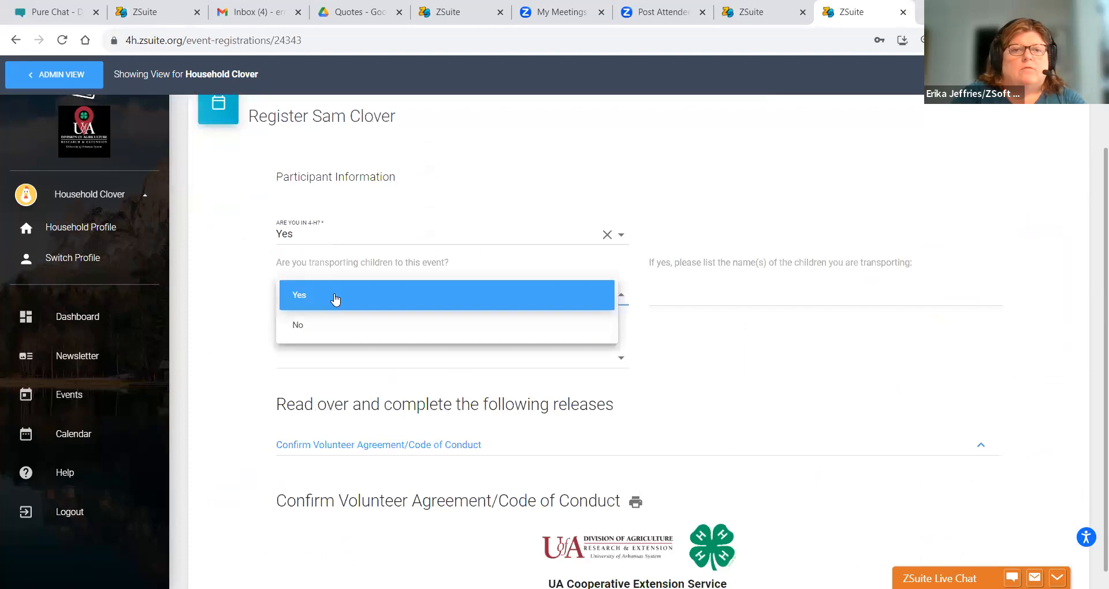
click(322, 326)
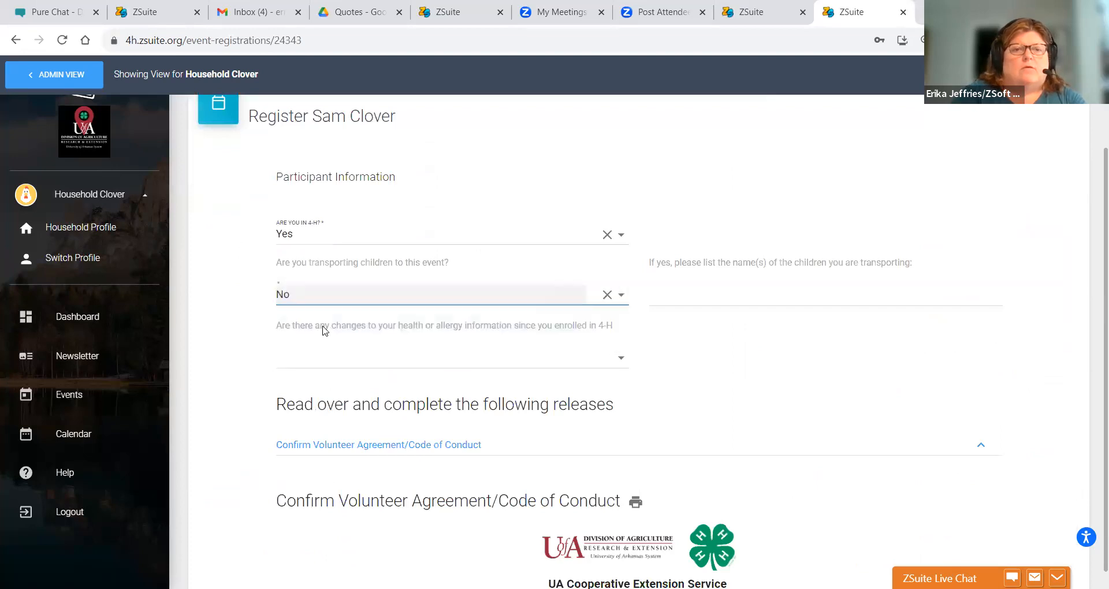
click(320, 360)
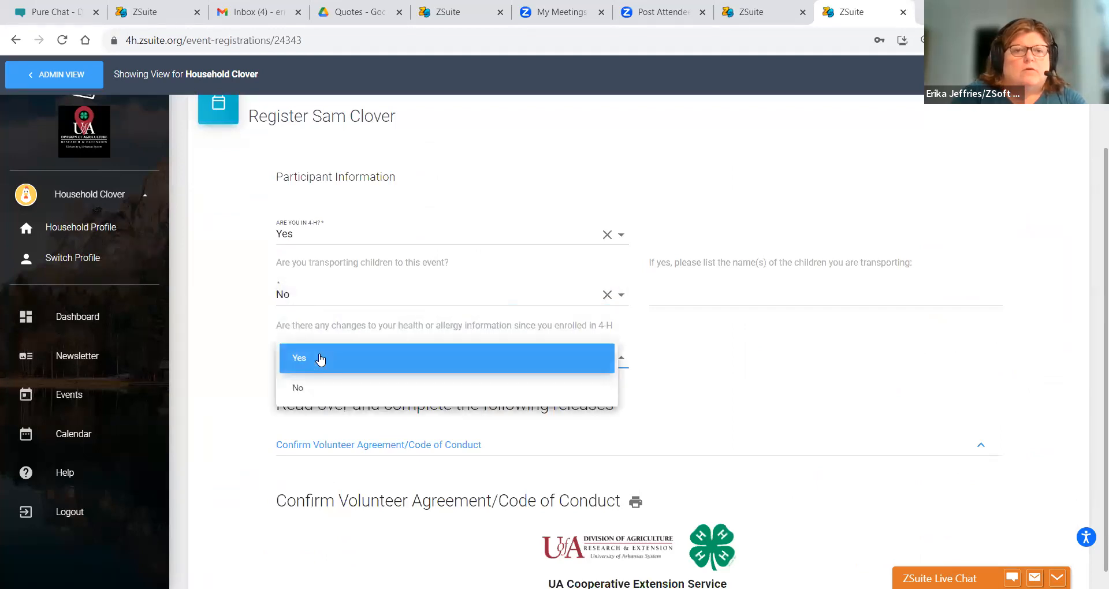
click(317, 386)
click(724, 357)
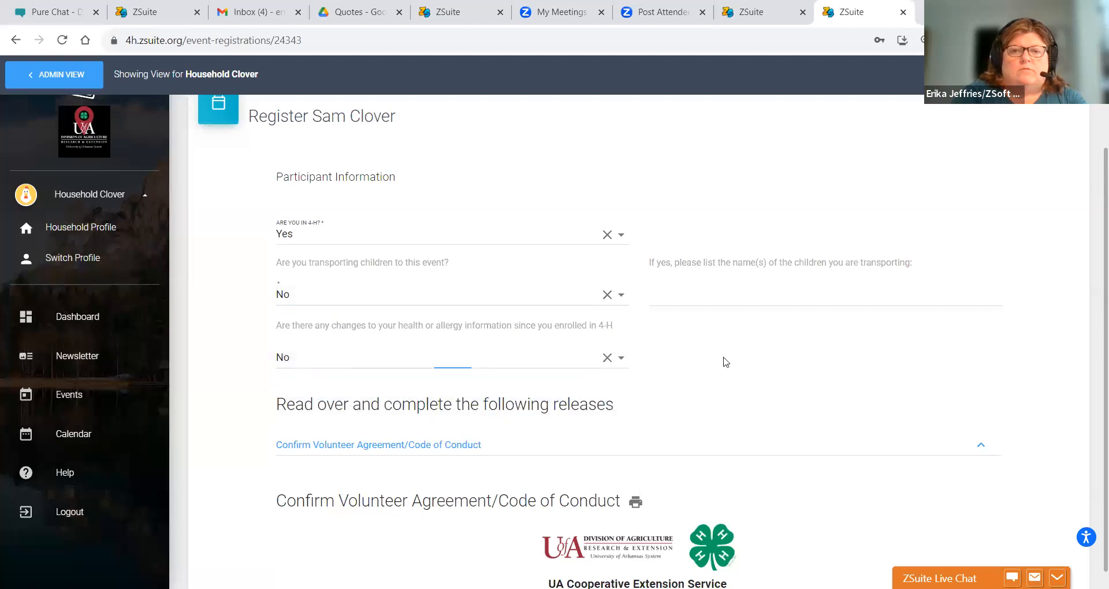
- Review the agreement releases and expand the Volunteer Health Form release
scroll(1093, 256, down, 9)
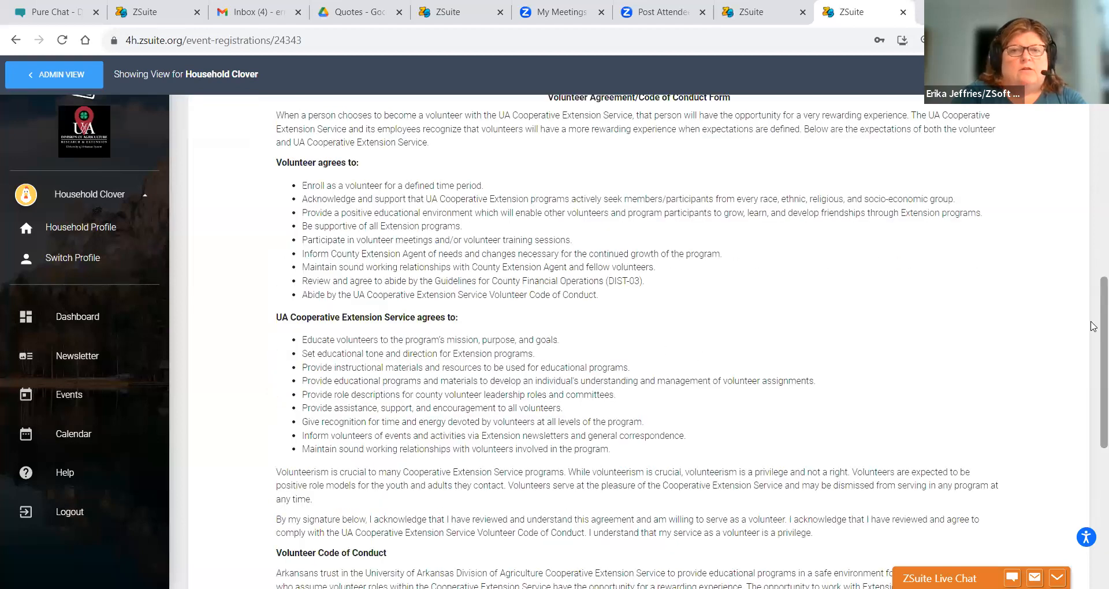
scroll(1093, 216, up, 5)
scroll(1093, 220, up, 1)
scroll(1094, 346, down, 7)
scroll(1094, 429, down, 10)
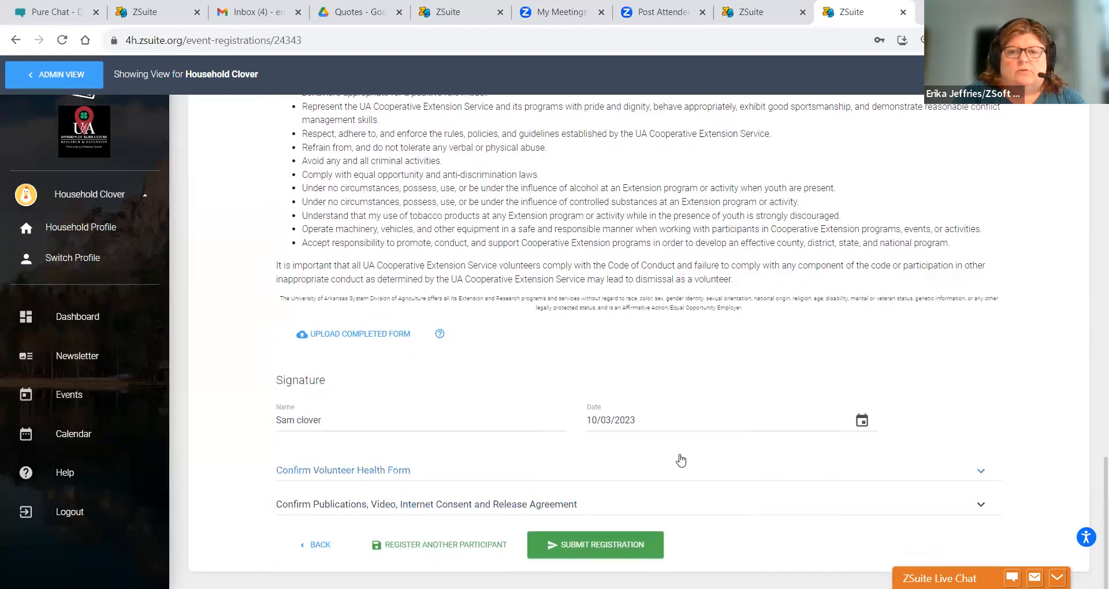
click(750, 472)
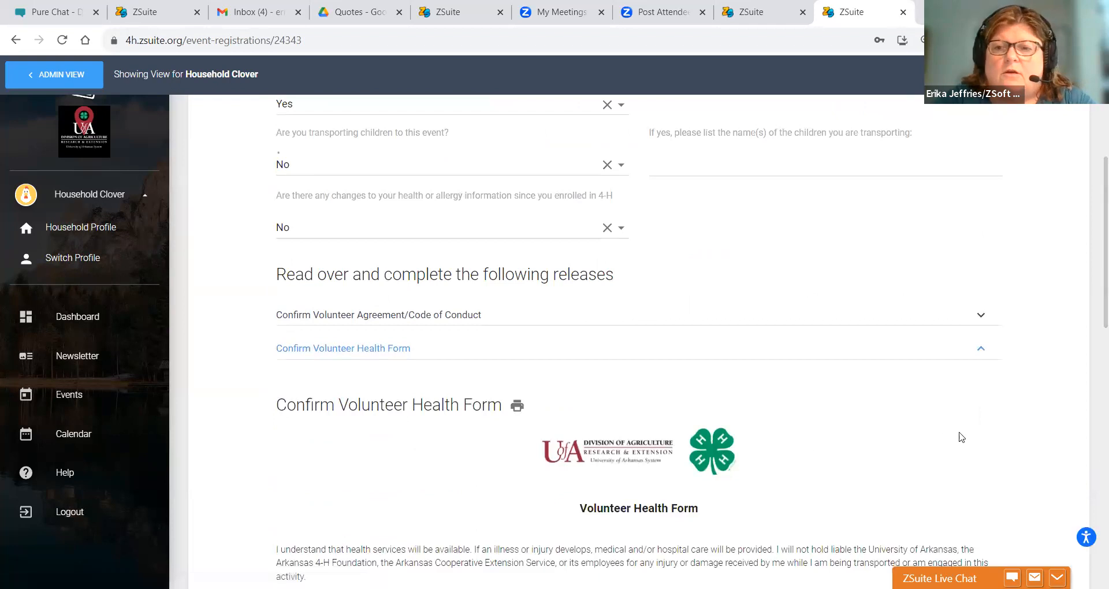
drag(1093, 283, 1095, 588)
right_click(1095, 586)
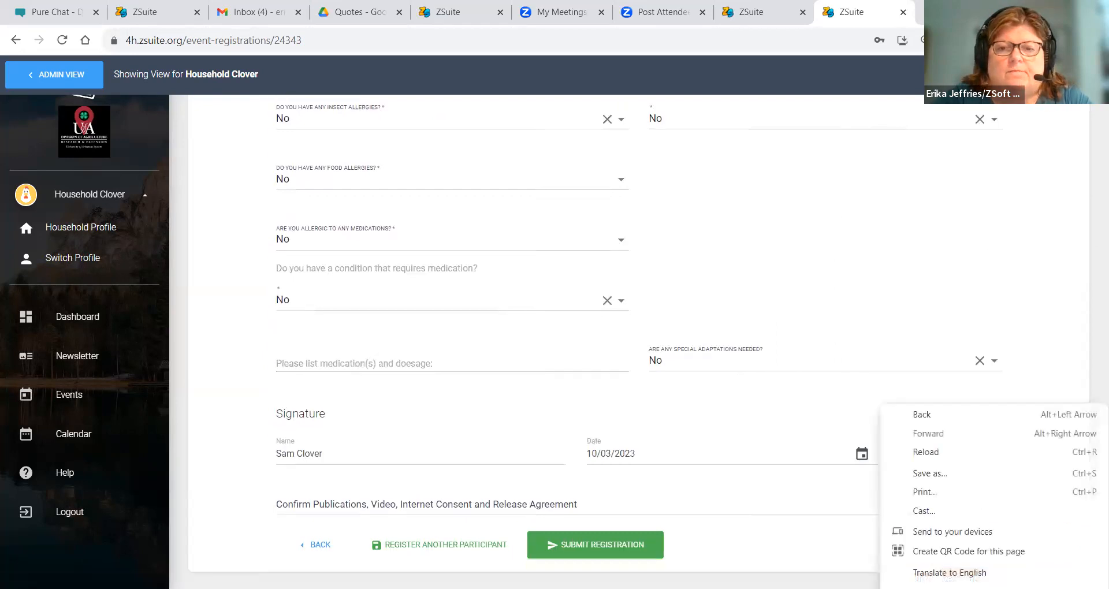
click(544, 493)
- Expand the Publications consent release, then submit the completed registration
click(544, 493)
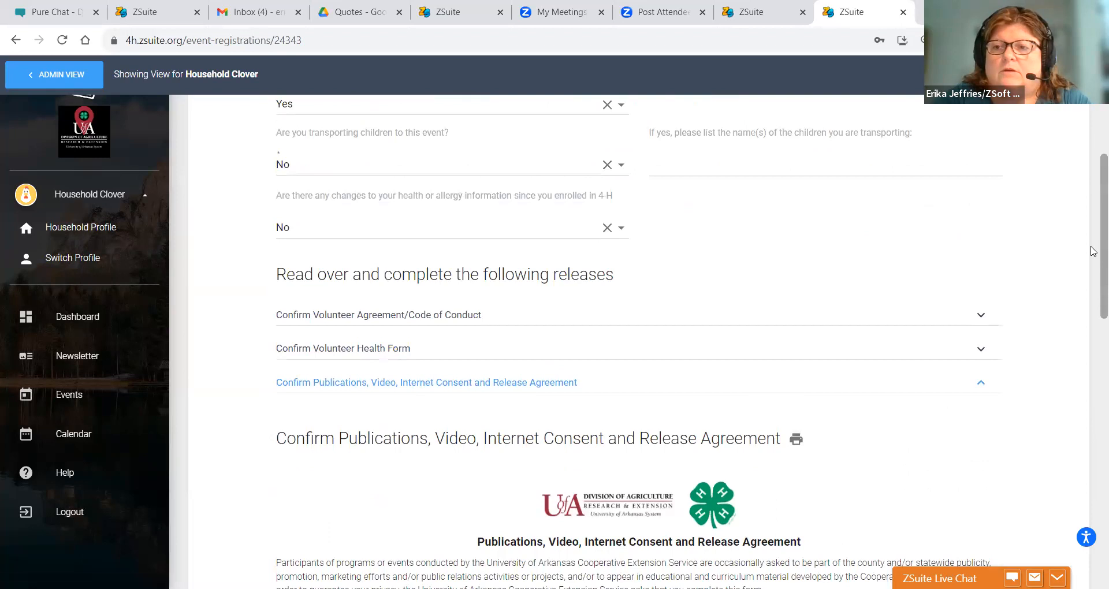
scroll(1093, 251, down, 8)
right_click(1094, 300)
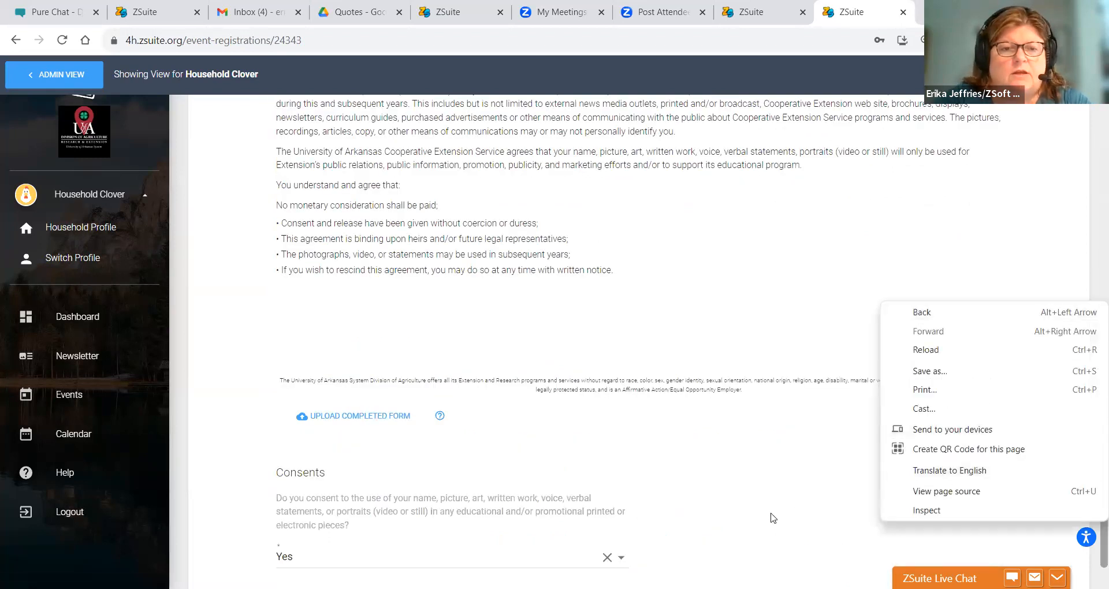
click(819, 479)
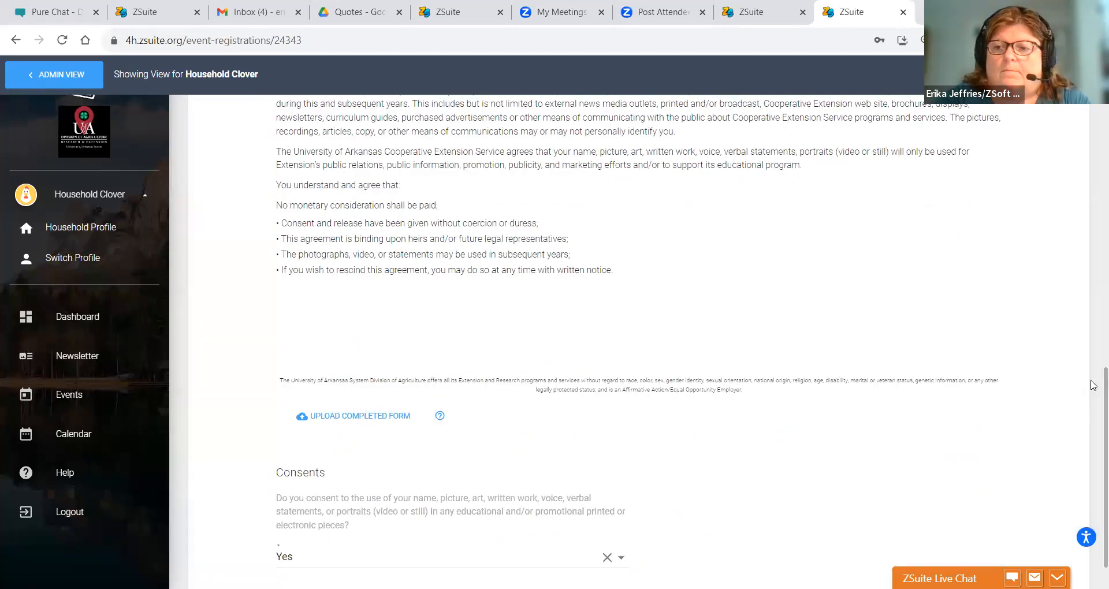
scroll(1093, 380, down, 3)
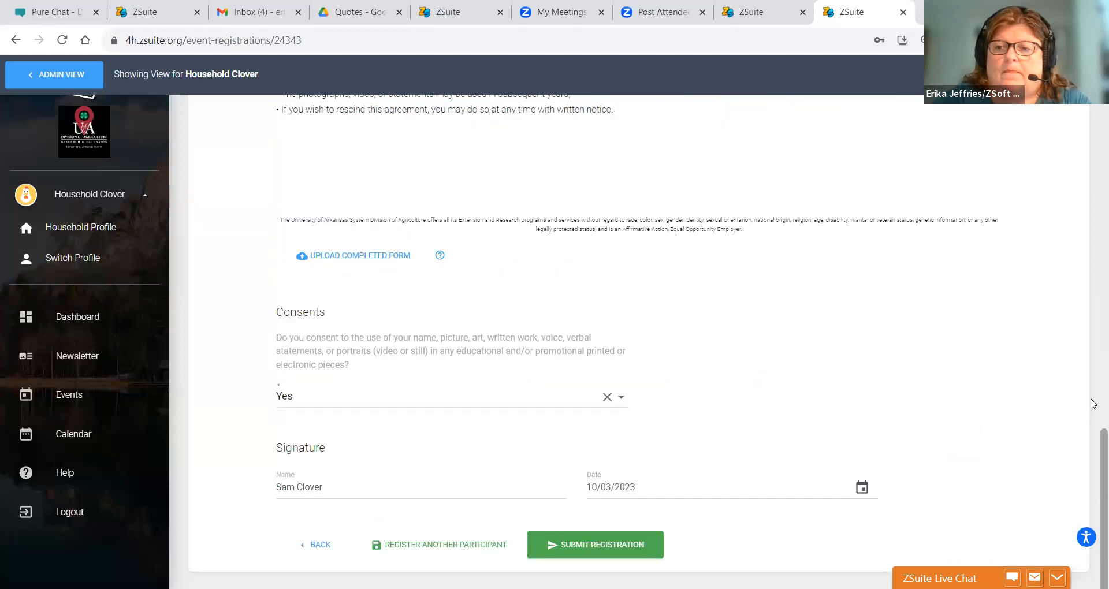
click(572, 557)
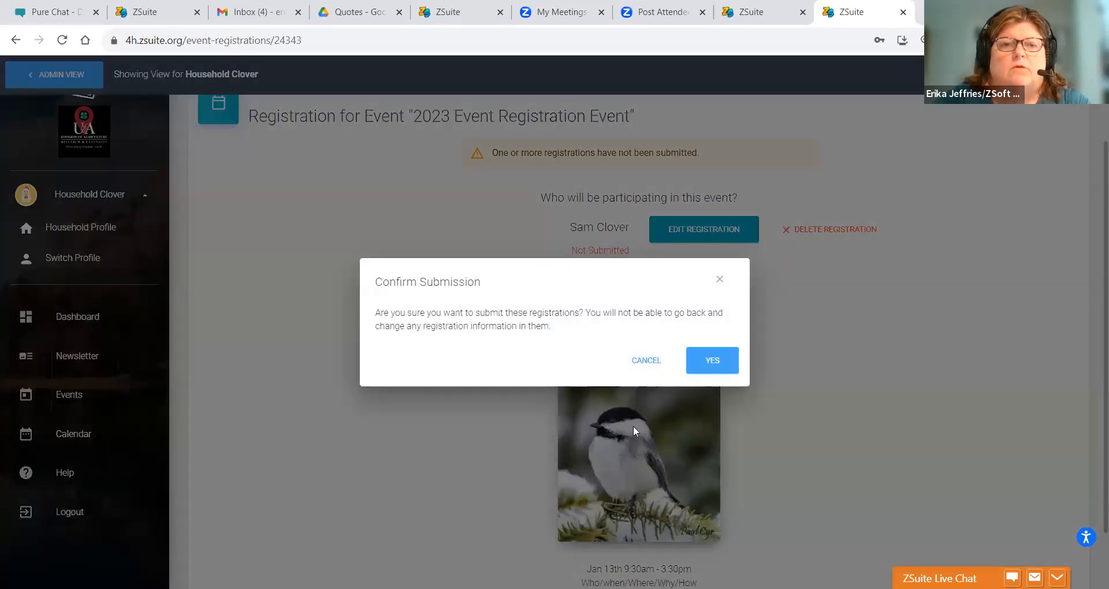
- Confirm the submission and submit with the $5.00 fee to be paid in person later
click(701, 359)
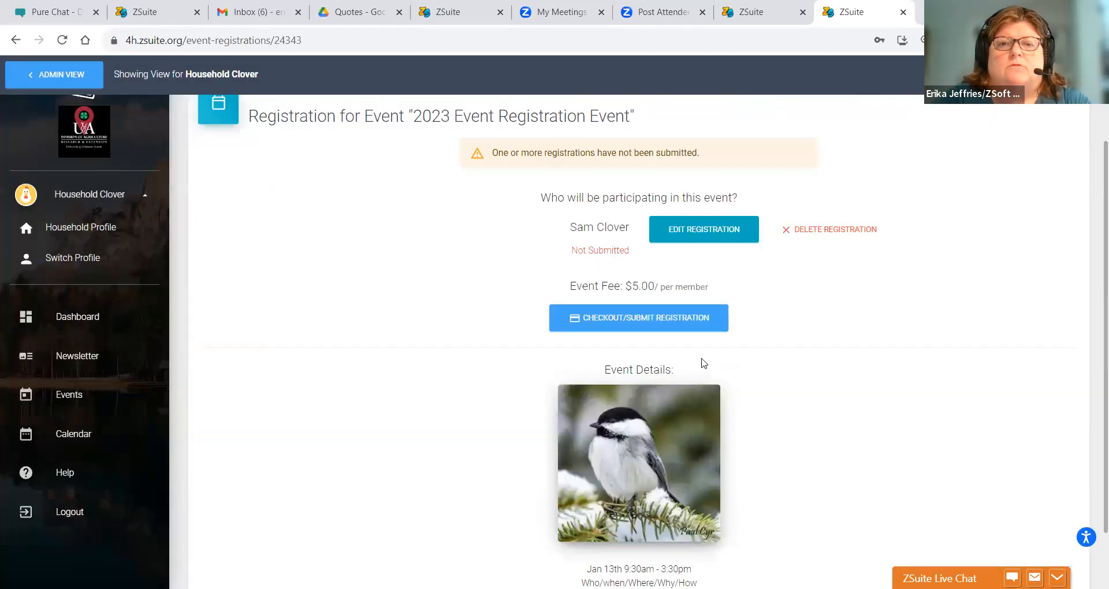
click(677, 326)
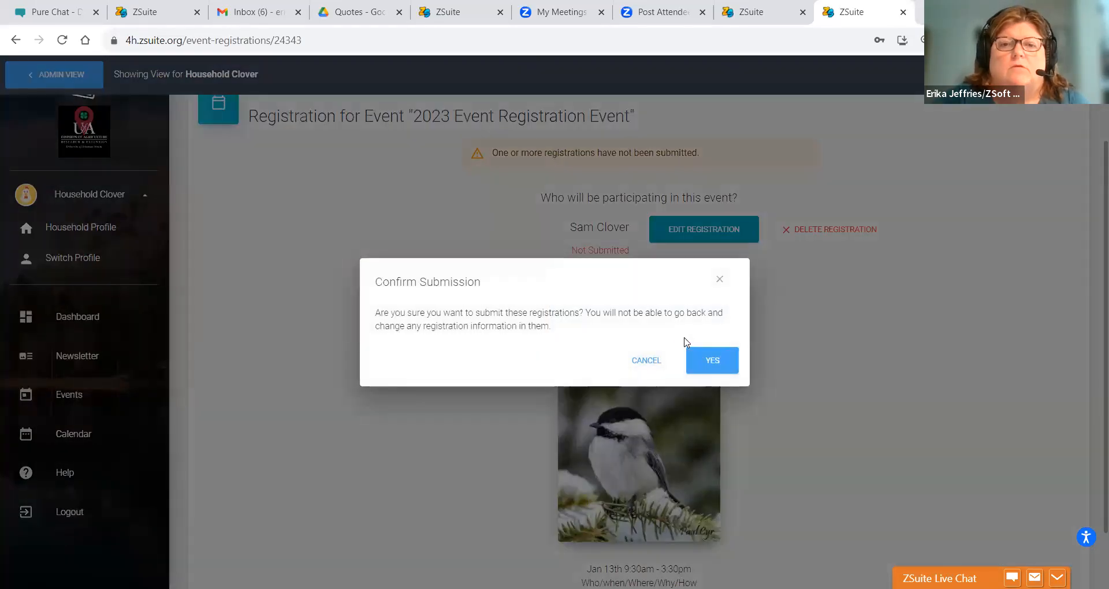
click(709, 359)
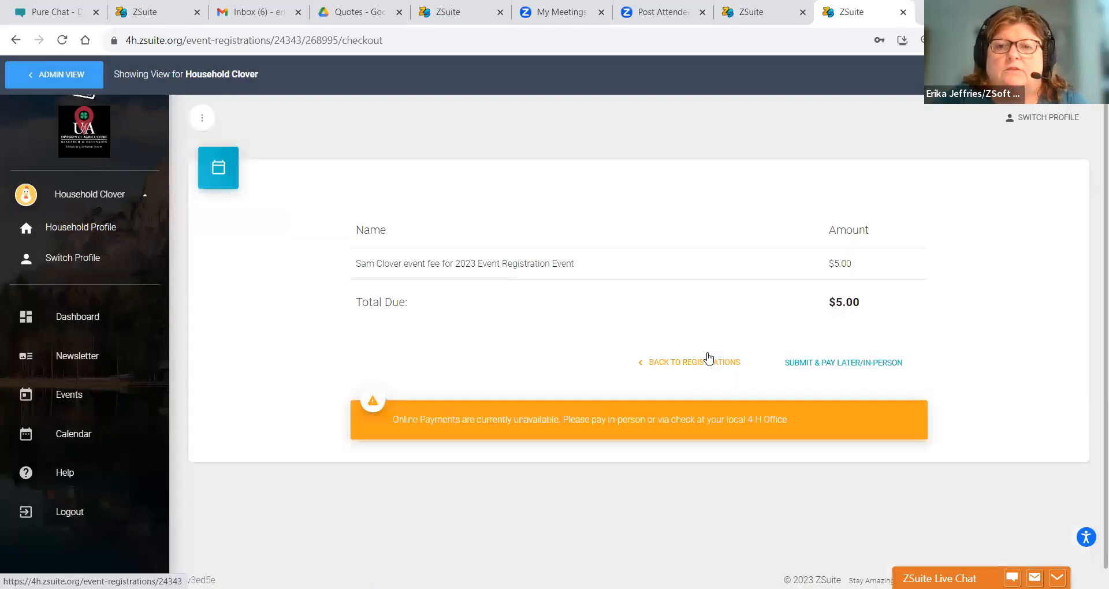
click(832, 364)
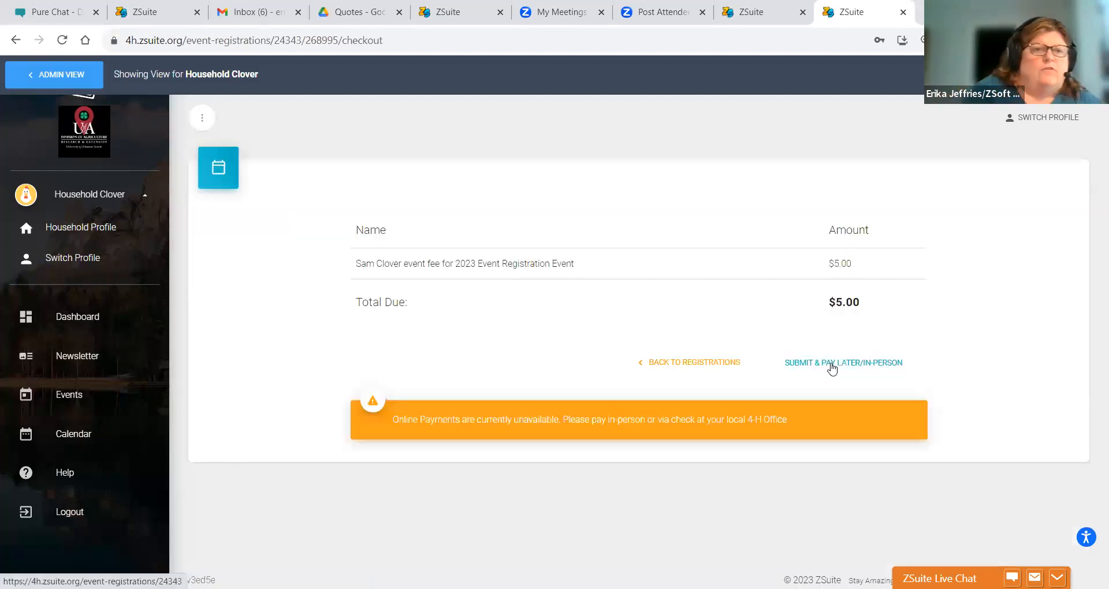
click(32, 77)
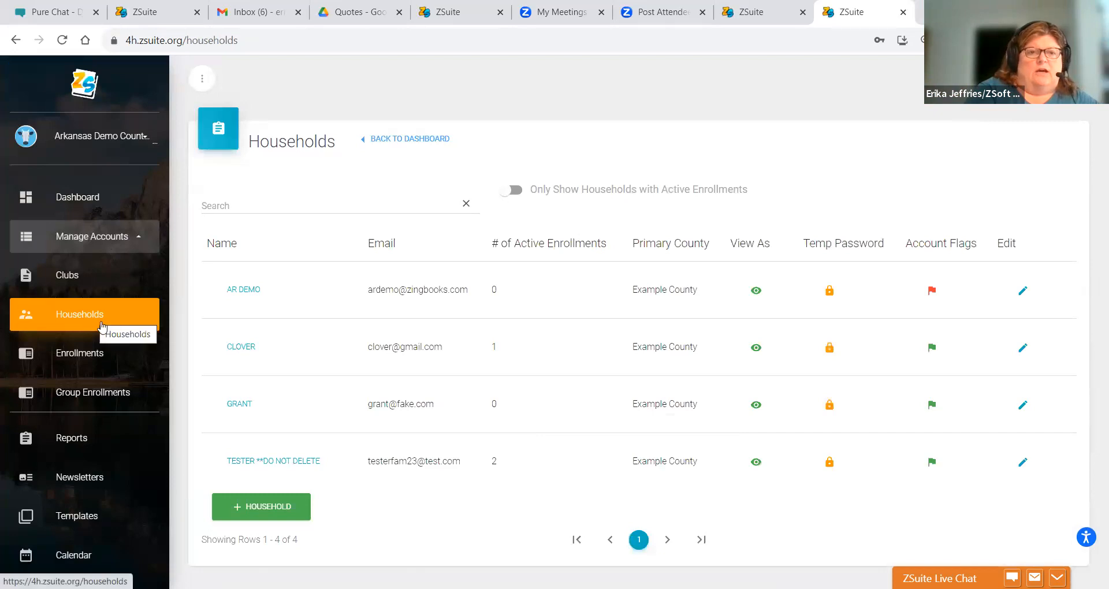
- View the site as the TESTER household profile and start registering for the 2023 Event Registration Event
click(760, 466)
click(209, 351)
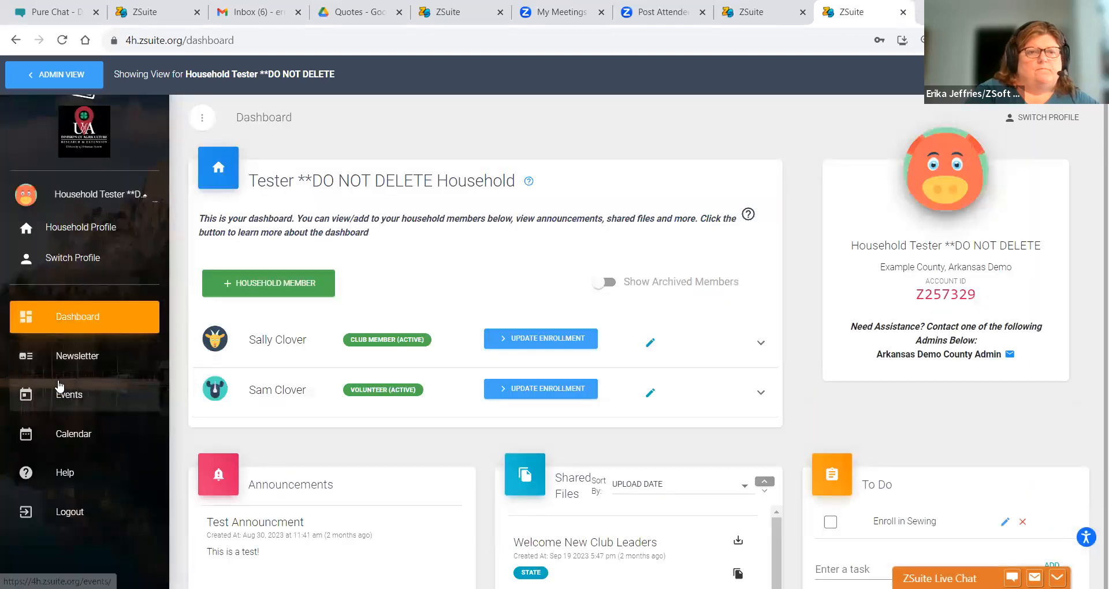
click(59, 384)
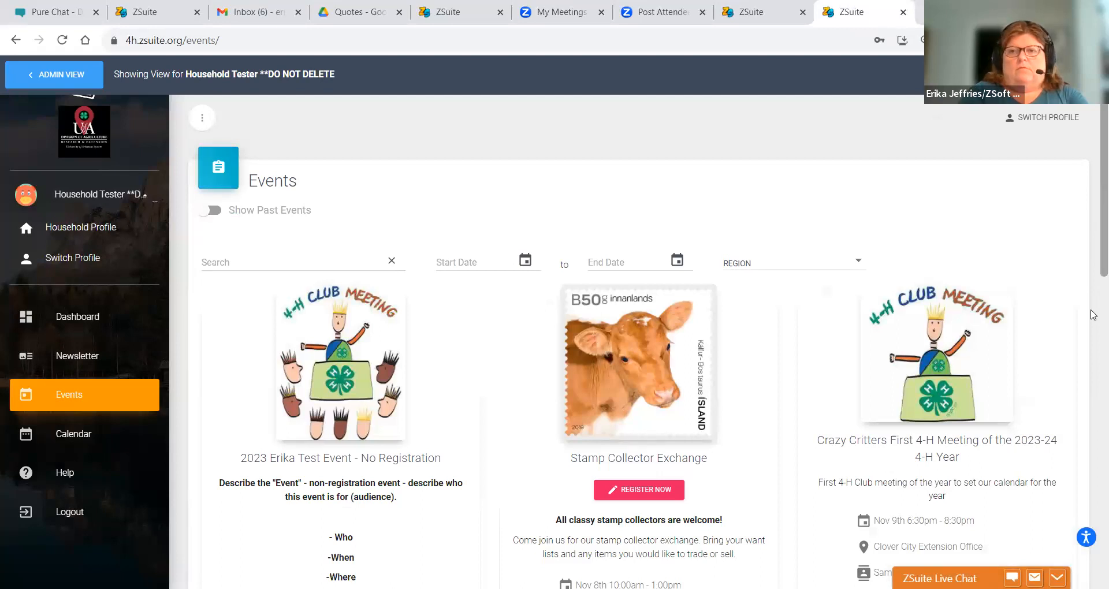
drag(1093, 240, 1093, 485)
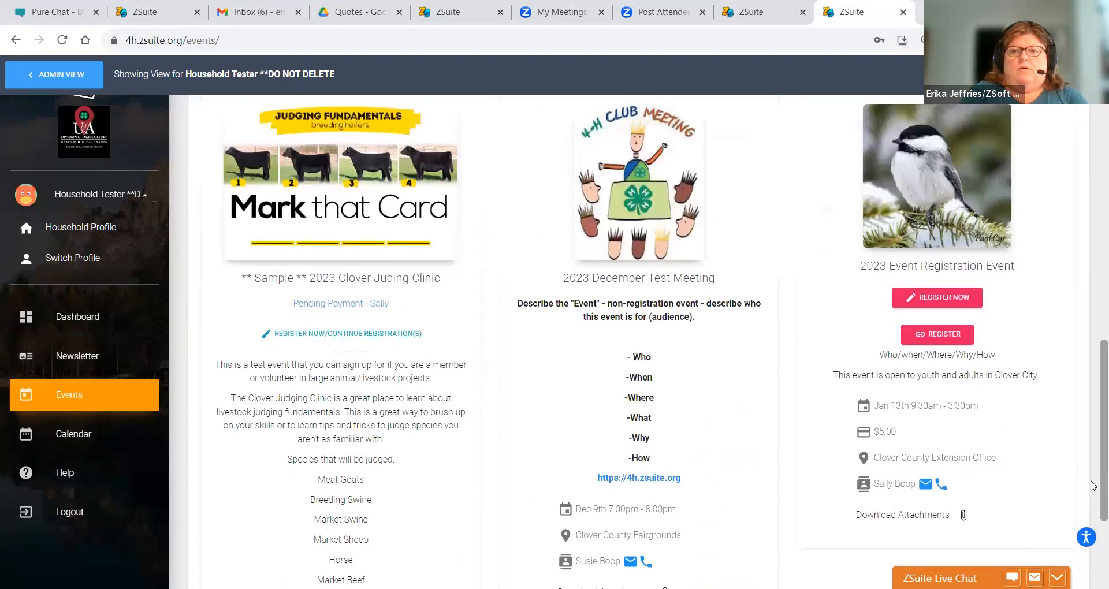
click(936, 307)
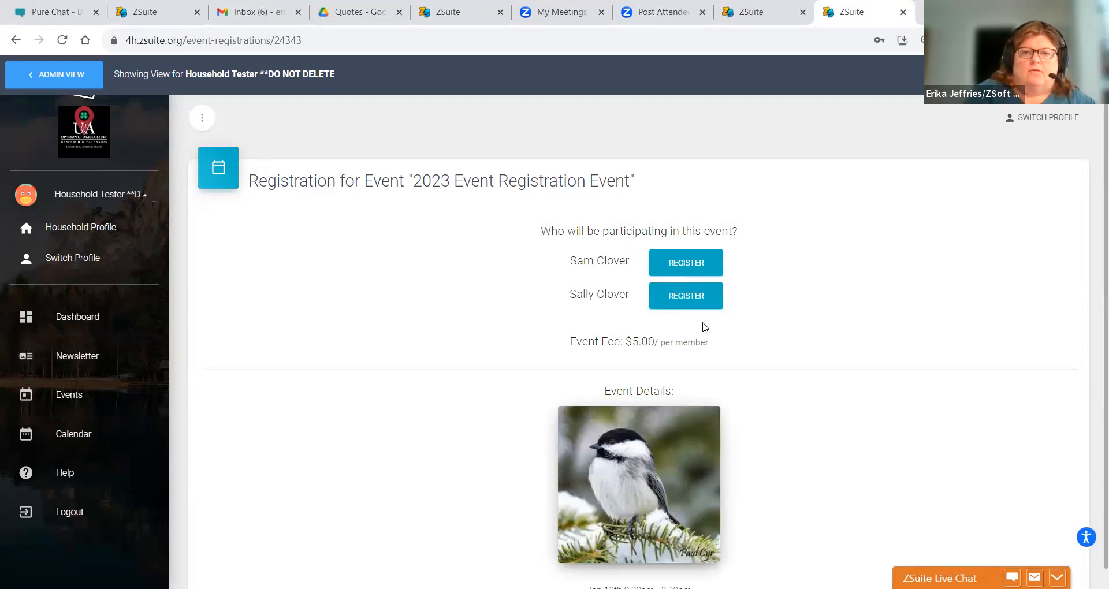
- Open the club member's registration form, then switch back to the household's Choose Profile page
click(703, 300)
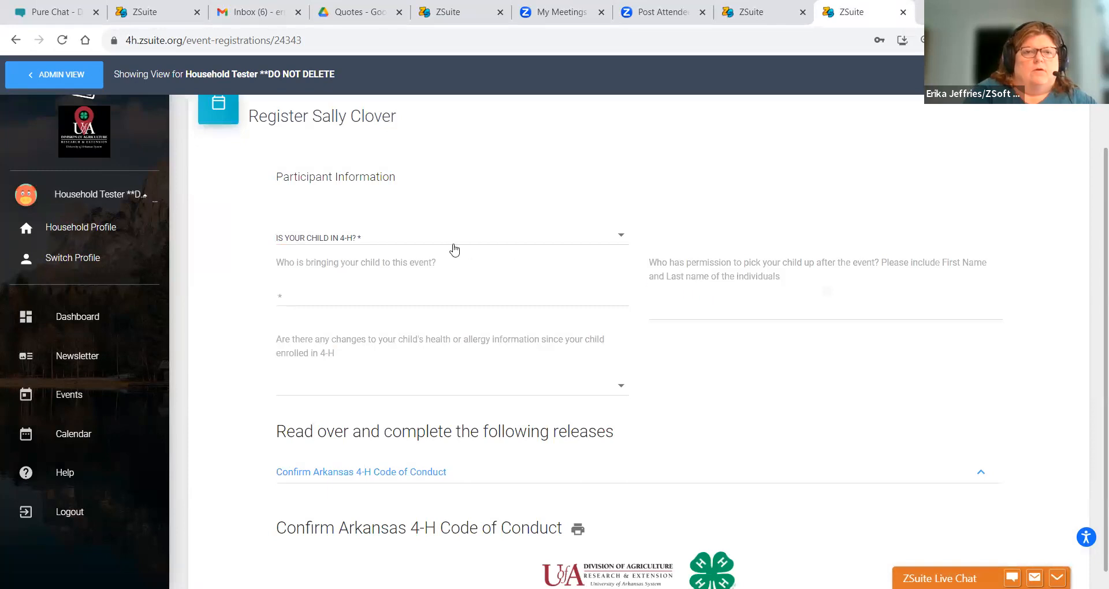
click(69, 255)
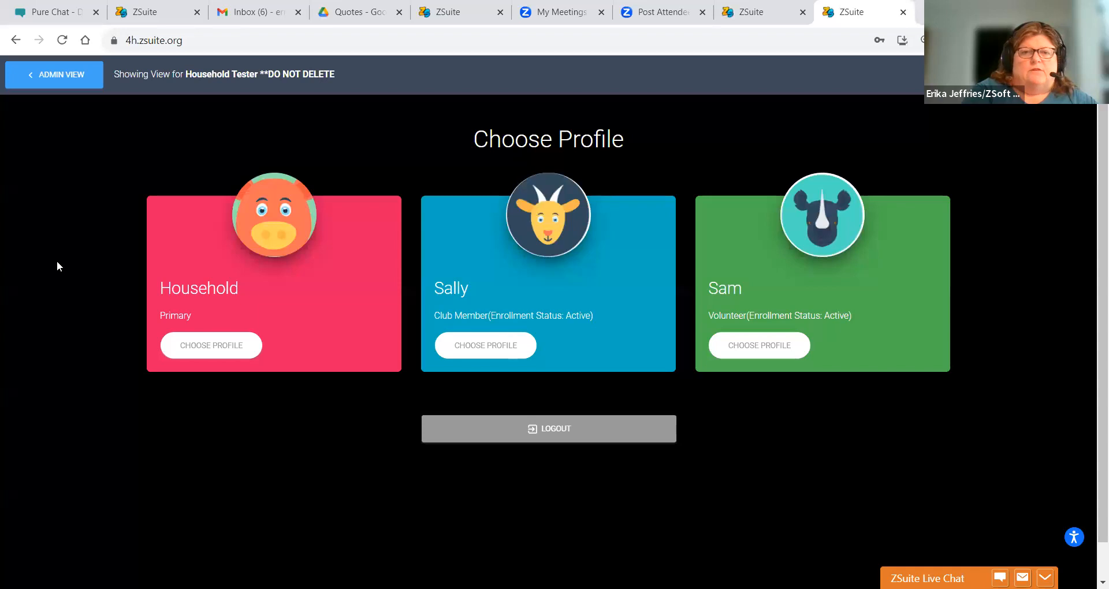
- As the Household profile, reopen the 2023 Event Registration Event and start the club member's registration
click(195, 357)
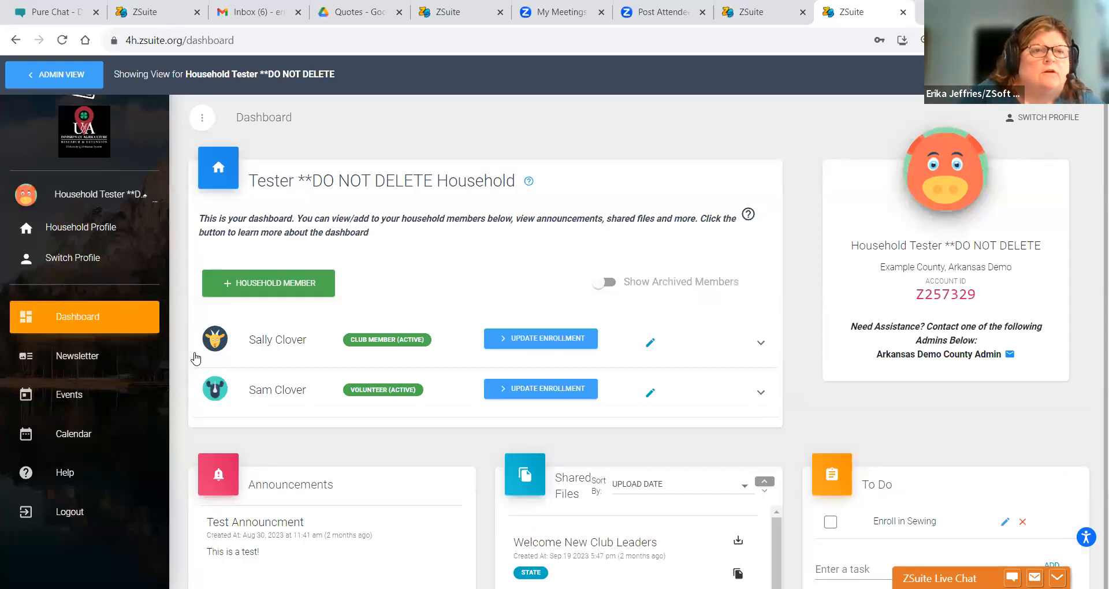
click(74, 398)
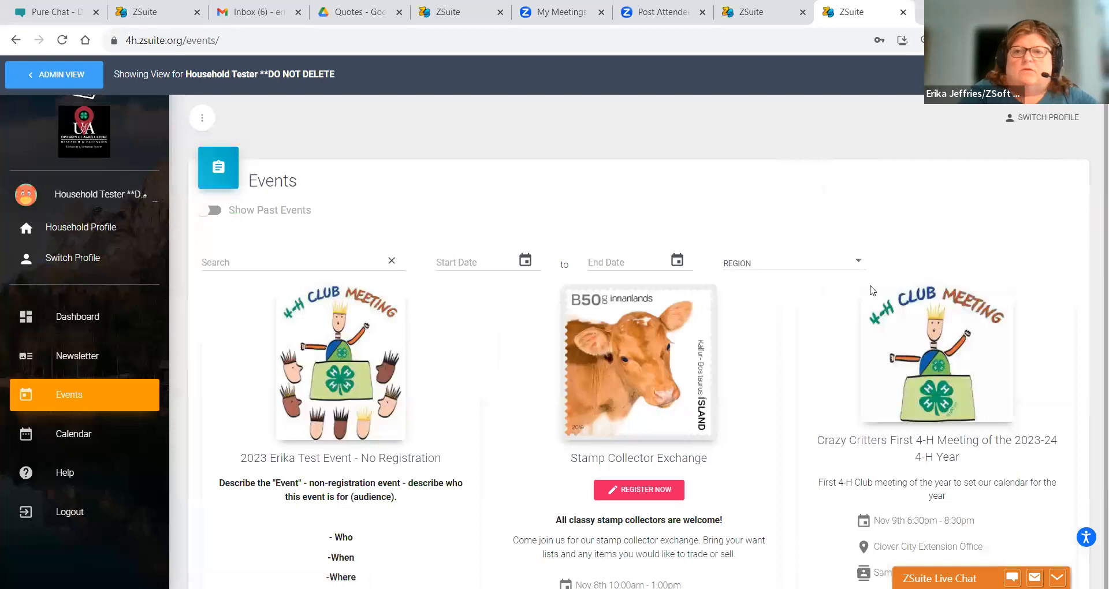
scroll(1093, 208, down, 8)
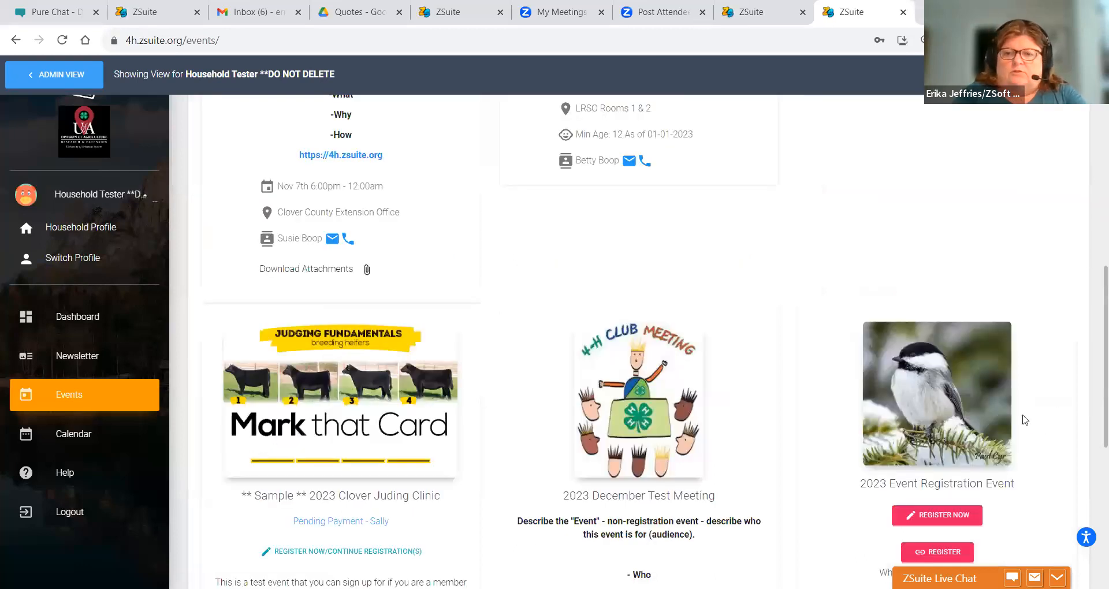
click(943, 516)
click(677, 300)
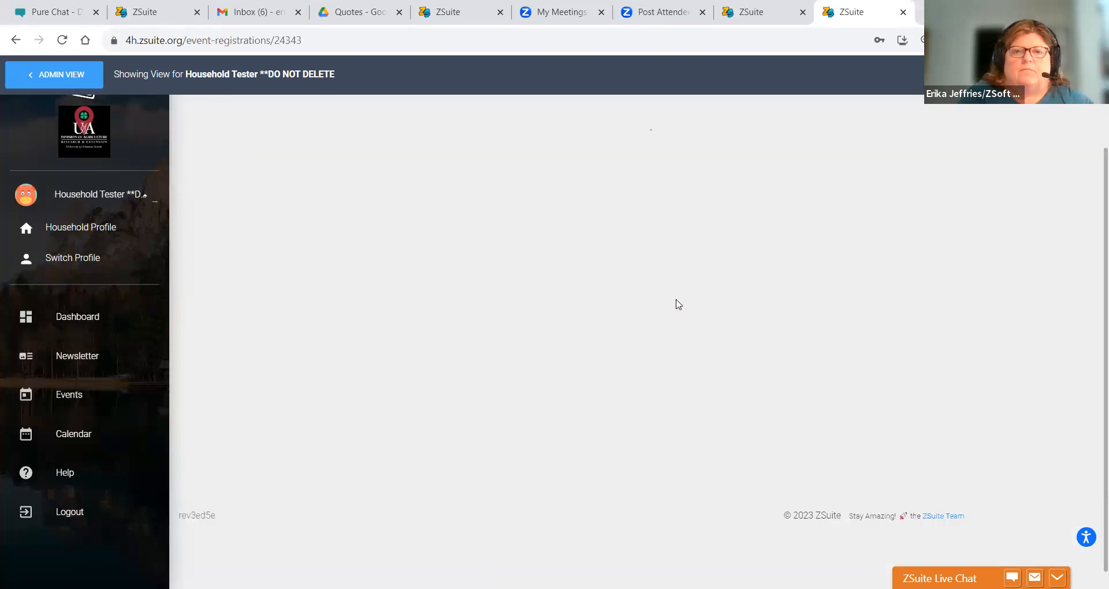
- Answer Yes to 4-H, enter the drop-off adult, list grandmother and aunt as pickups, and No health changes
click(330, 237)
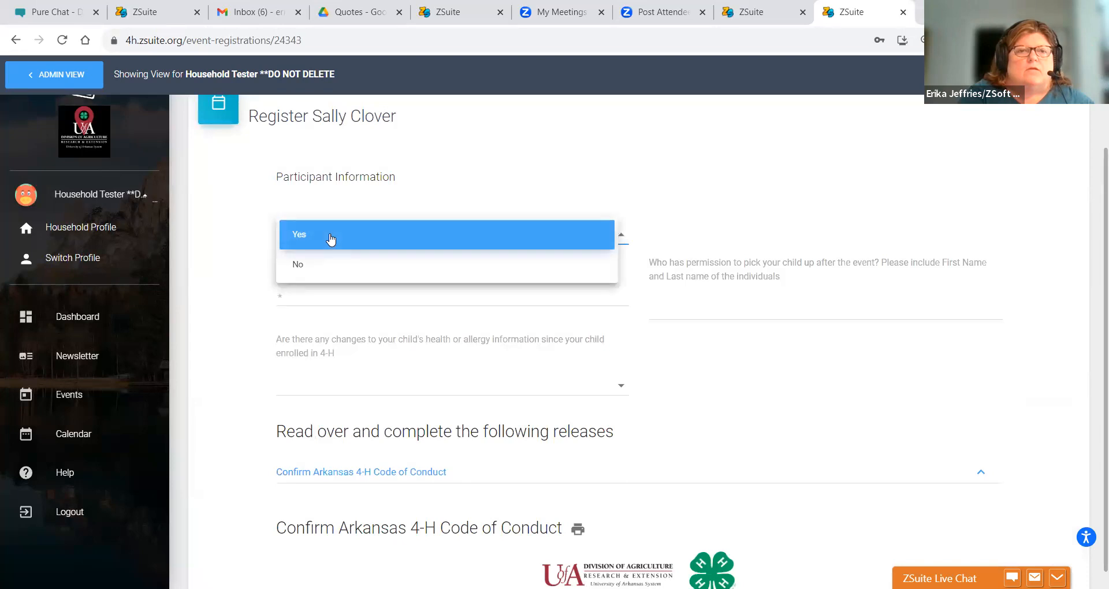
click(308, 235)
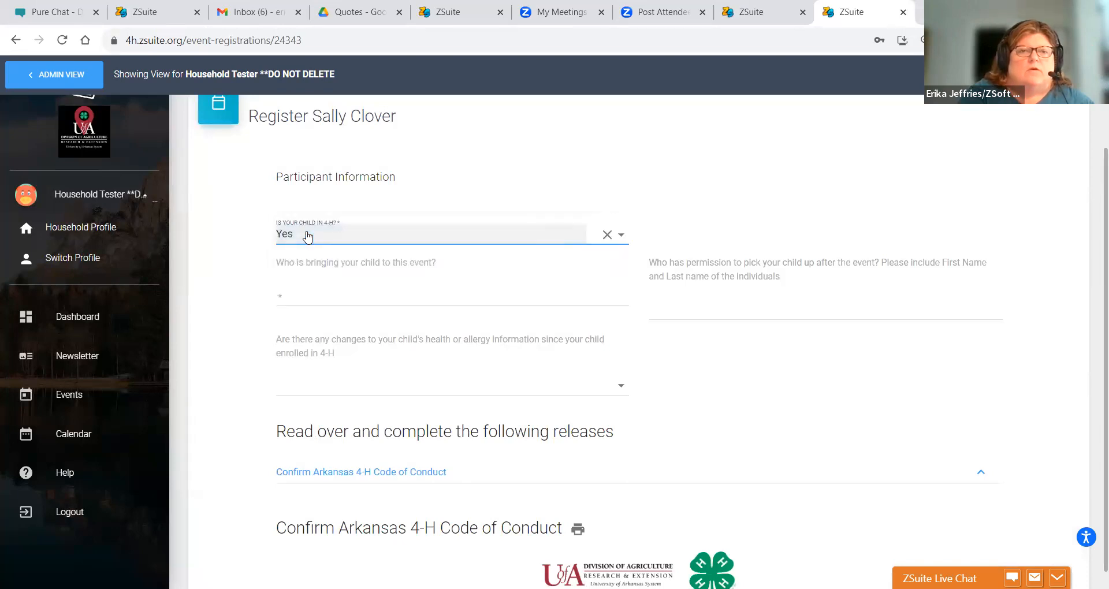
click(288, 302)
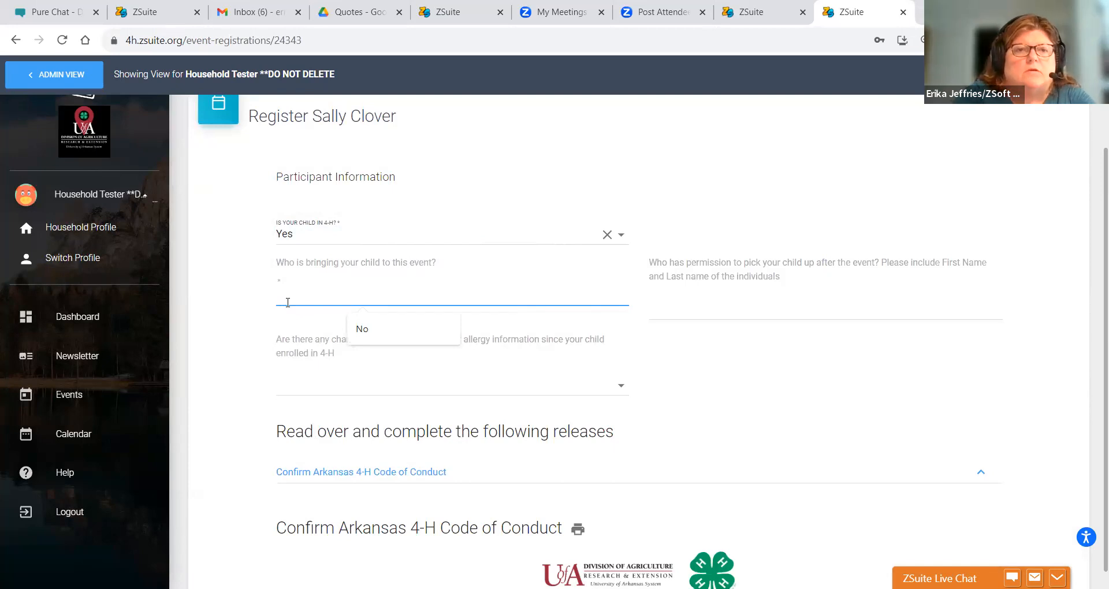
text(DS)
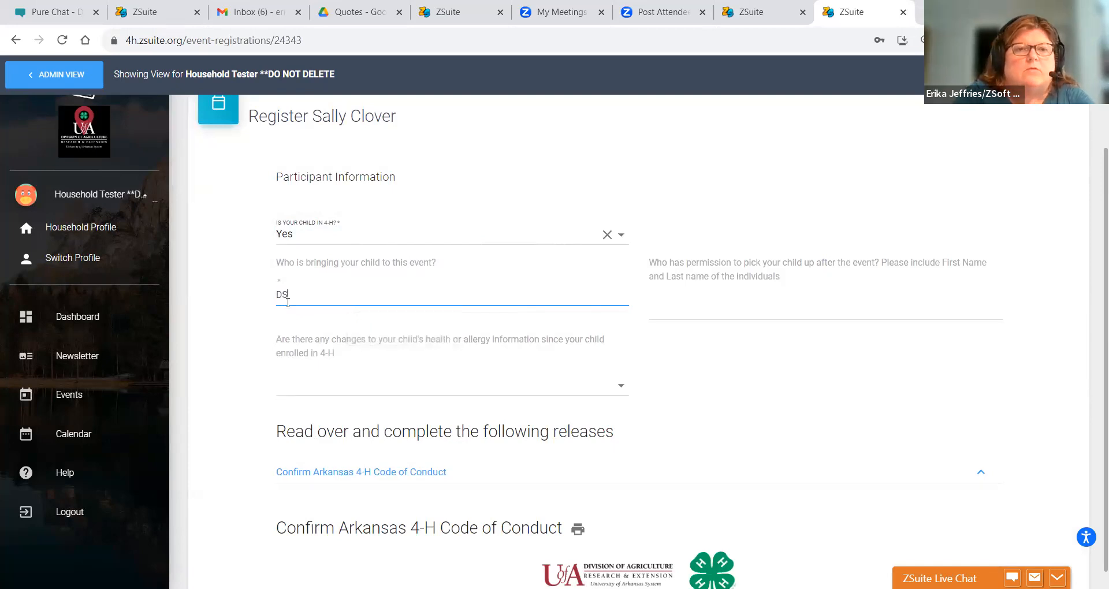
text(m Clover)
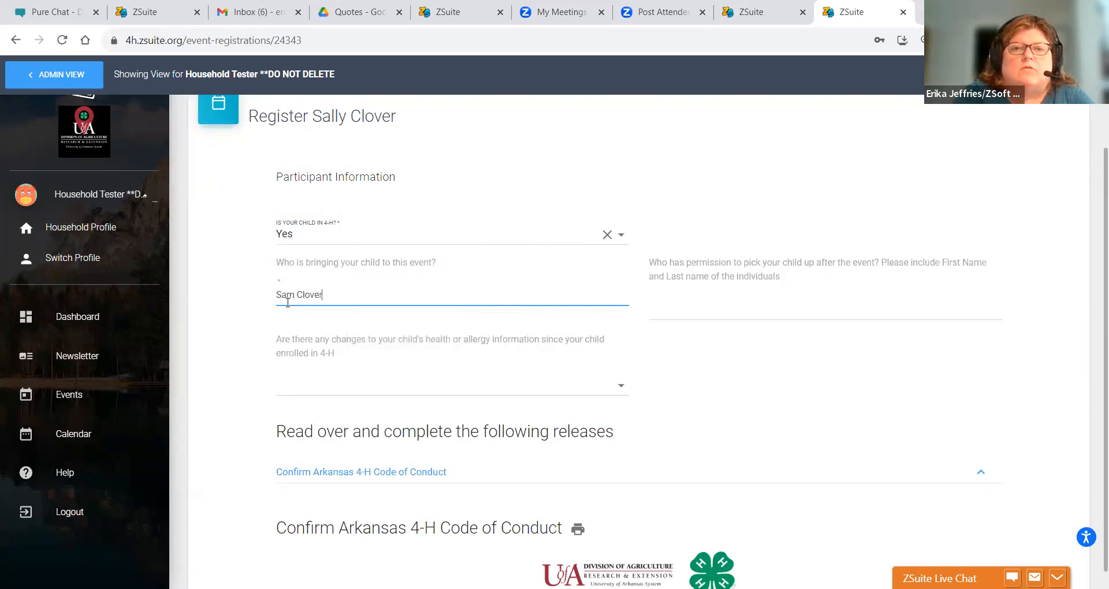
click(725, 312)
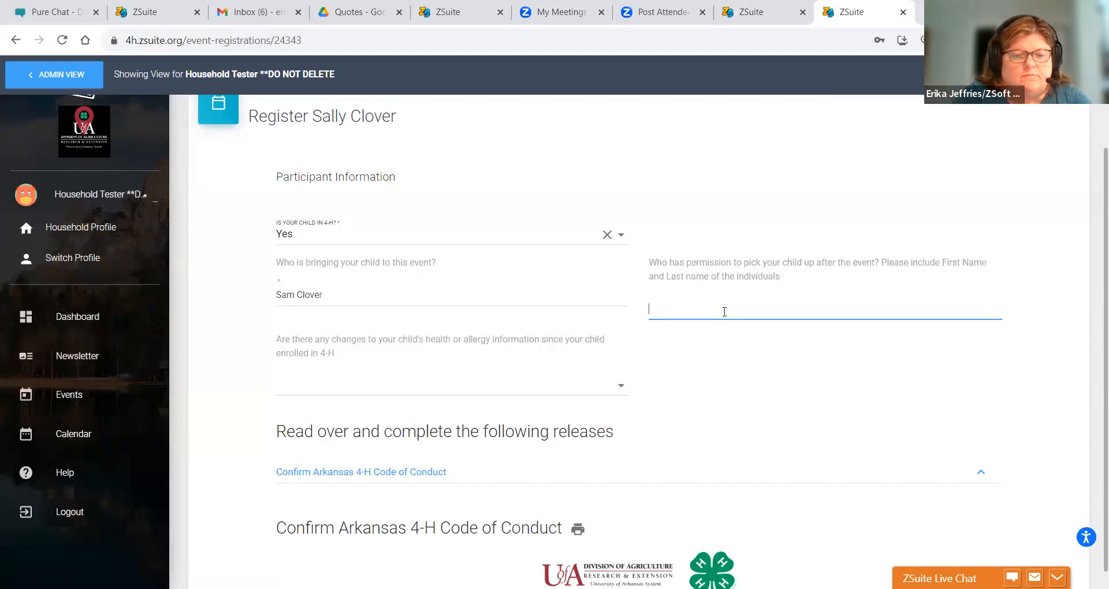
text(Savannah)
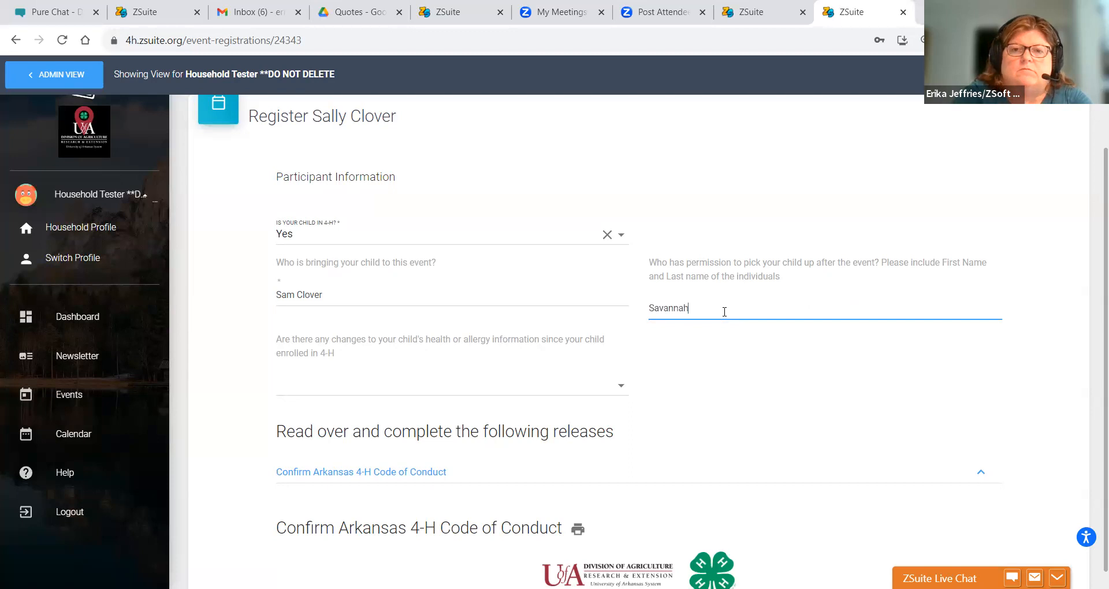
text( Clover (Grandma))
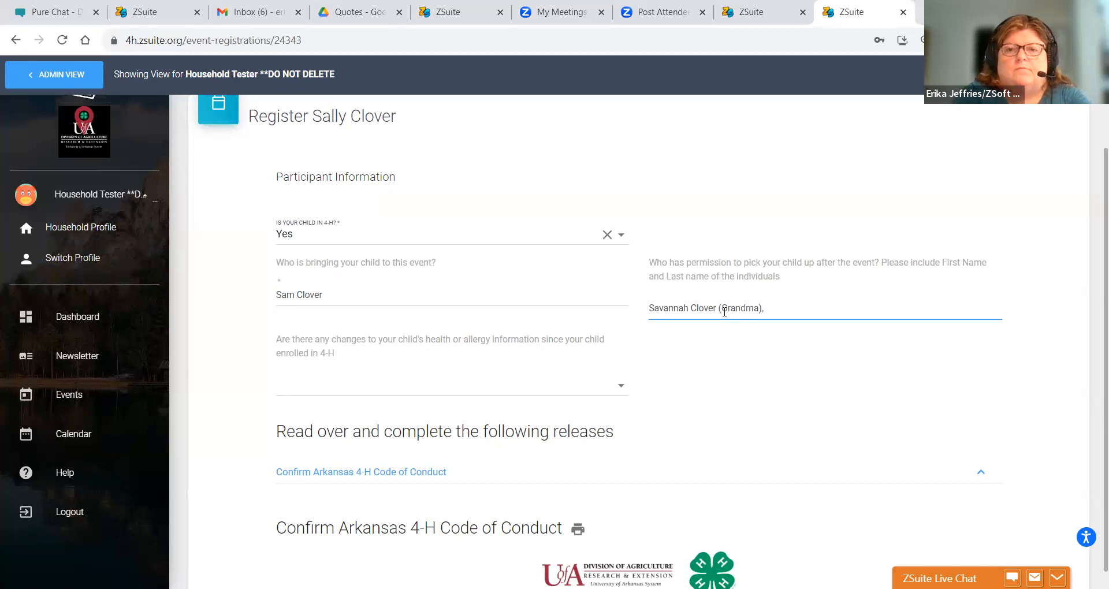
text(, Ruby Clover (Aunt)
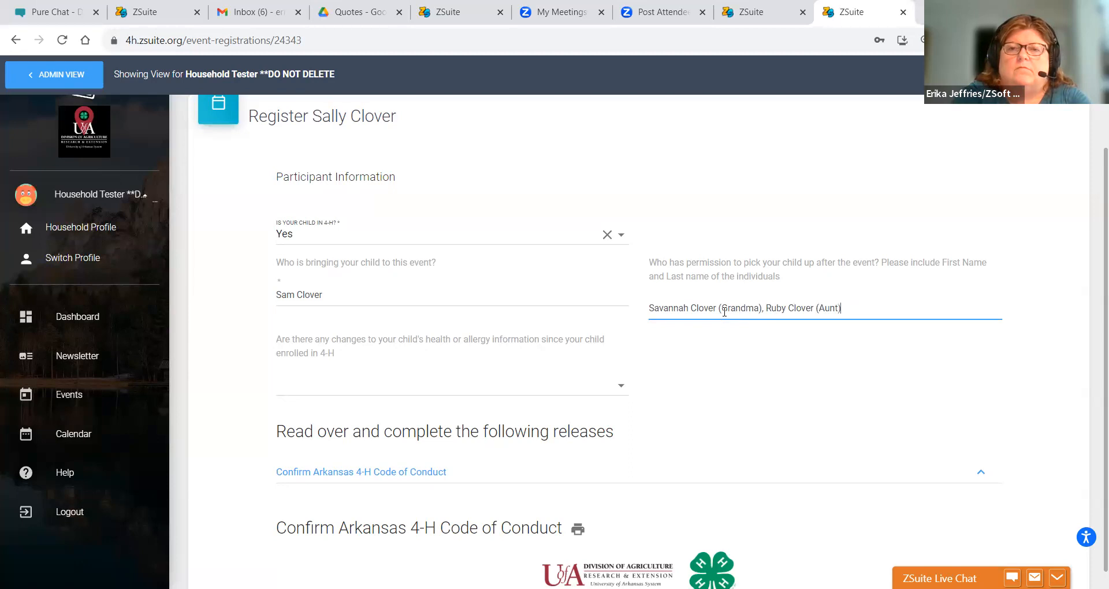
click(385, 390)
click(358, 414)
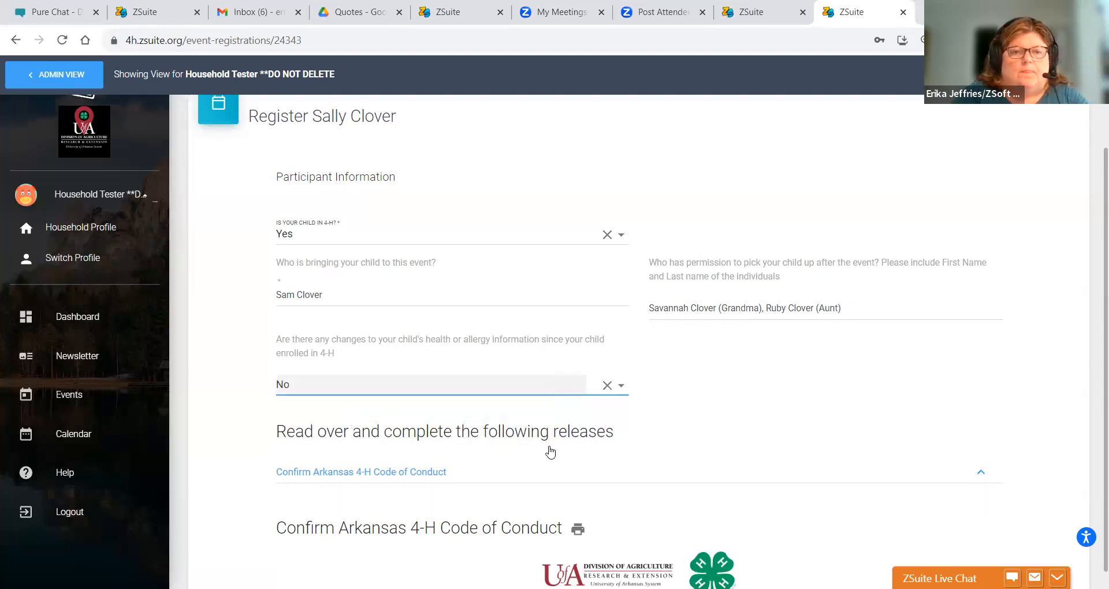
- Expand the Publications and internet consent and Arkansas 4-H Health Form releases and review them
drag(1092, 255, 1093, 588)
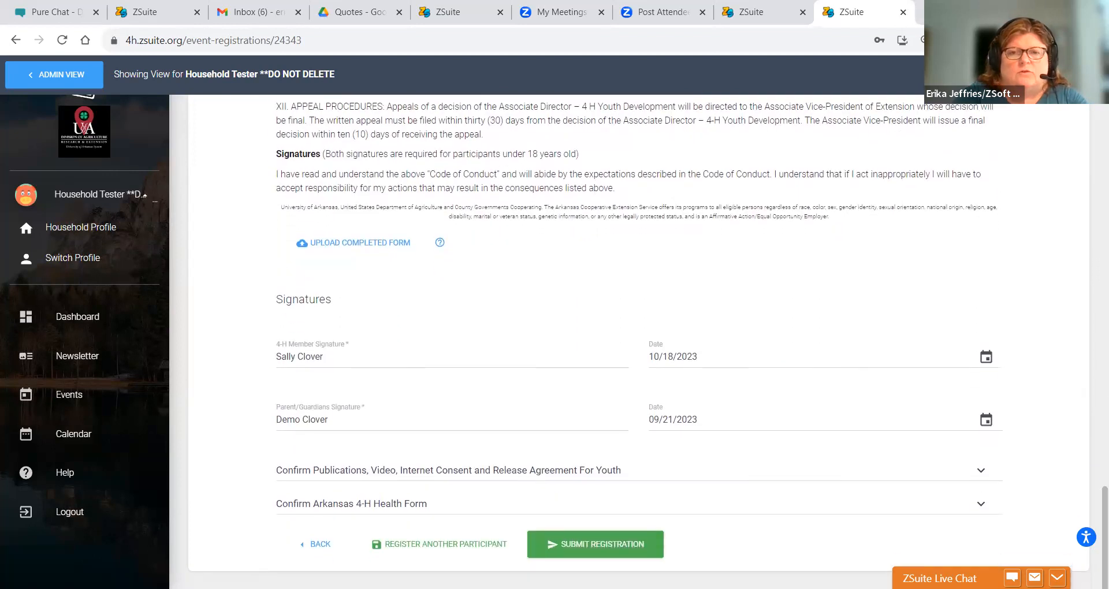
click(540, 468)
drag(1091, 220, 1087, 383)
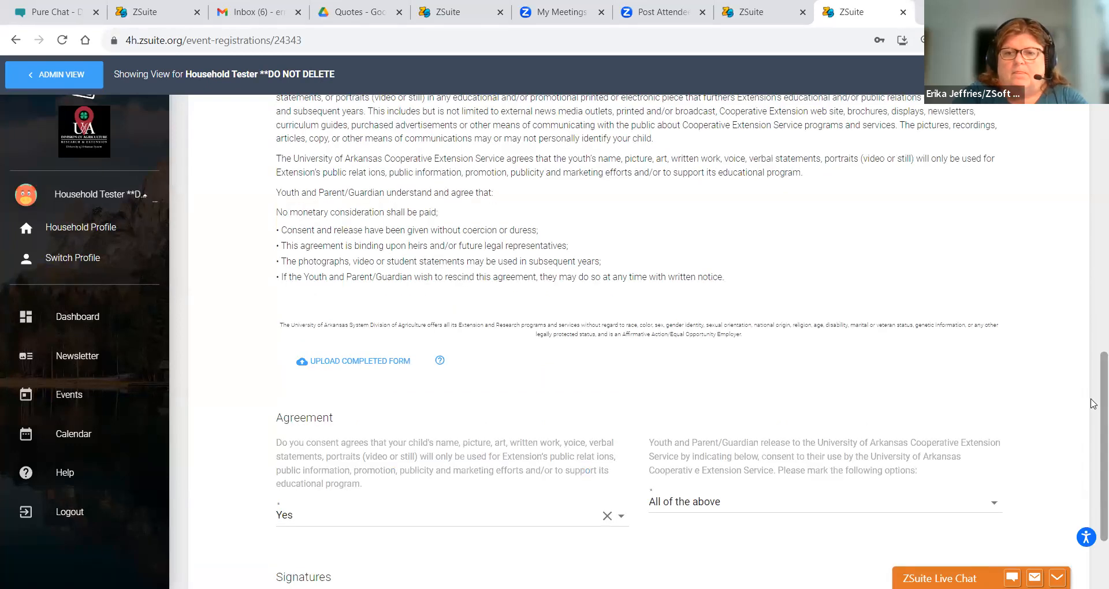
drag(1094, 422, 1094, 517)
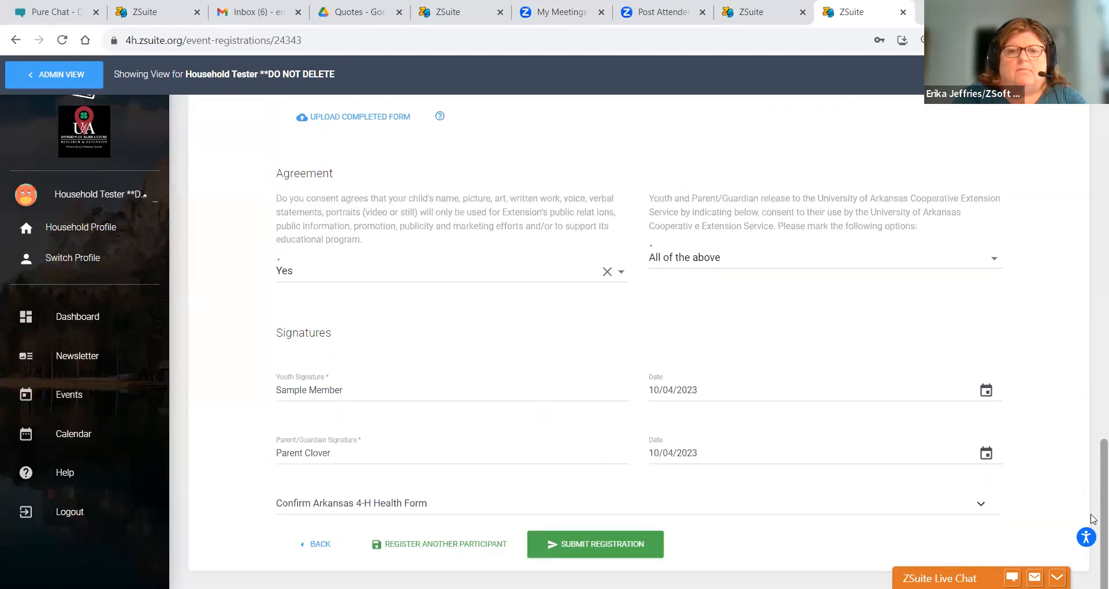
click(413, 508)
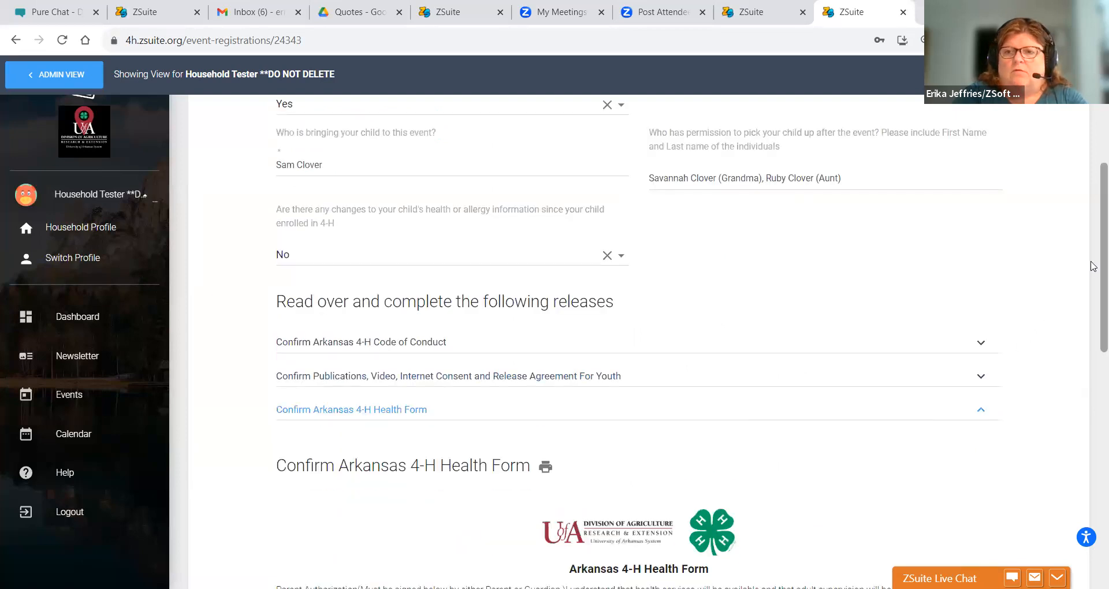
scroll(1091, 400, down, 6)
scroll(1093, 404, down, 10)
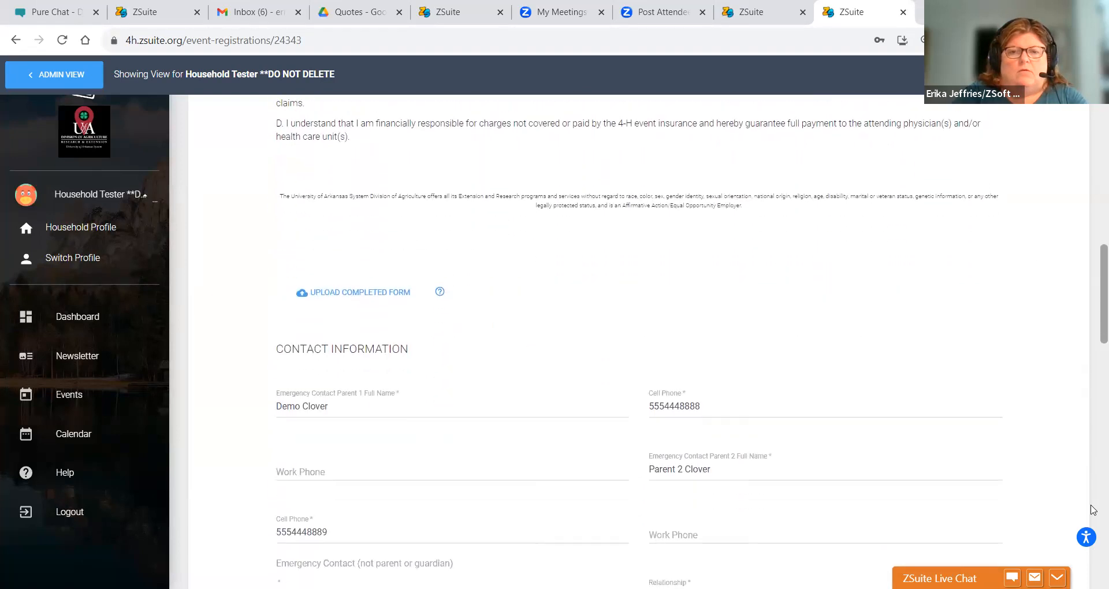
scroll(639, 341, down, 1)
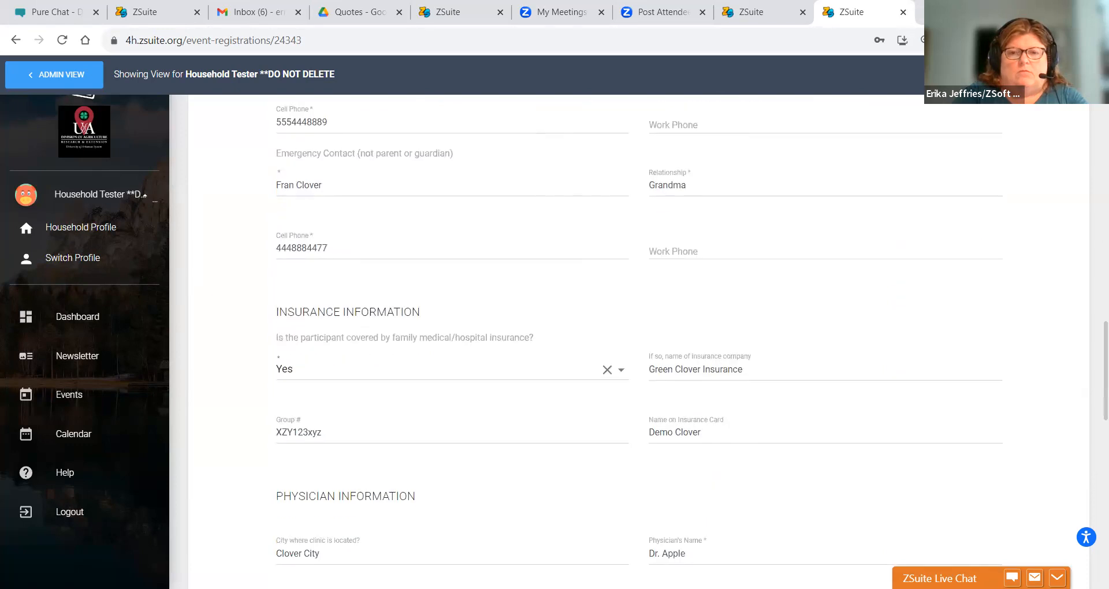
scroll(1094, 454, down, 1)
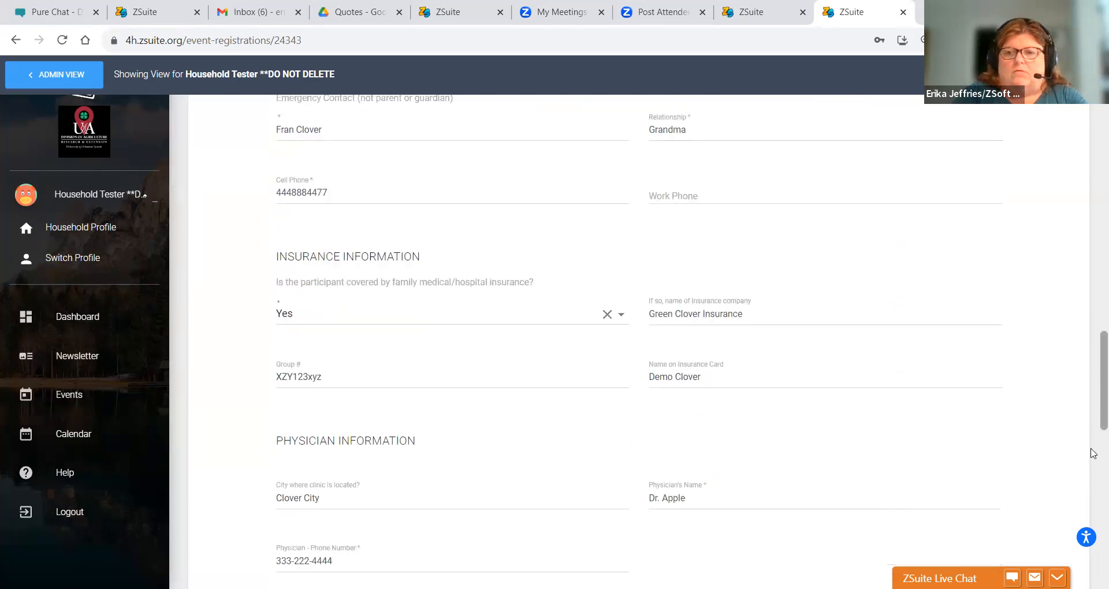
scroll(1094, 453, down, 15)
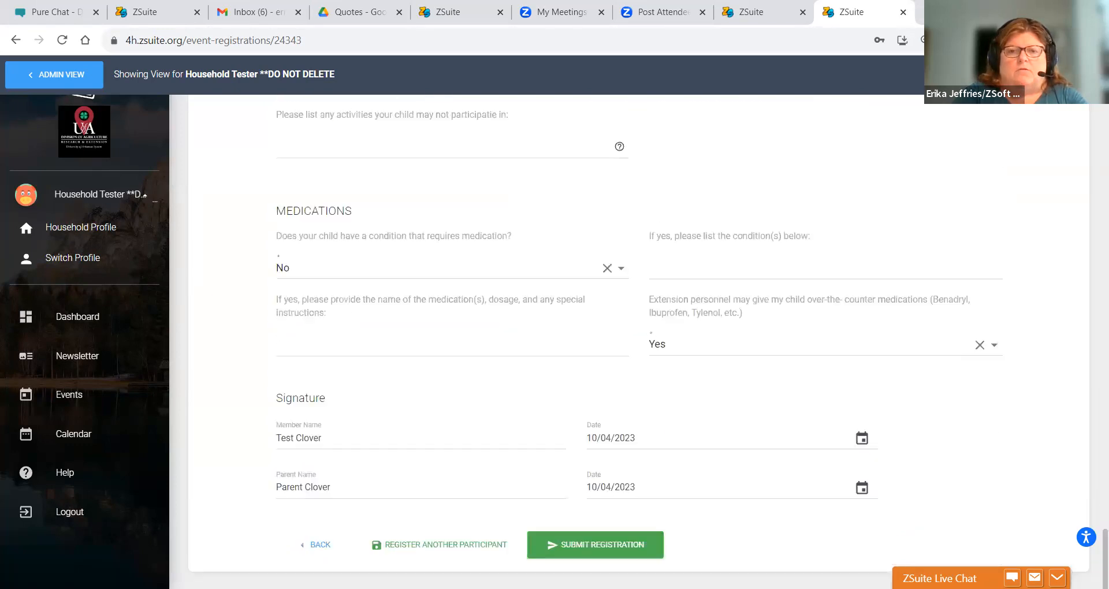
- Submit the club member's registration, confirm it, and open the submitted registration
click(631, 544)
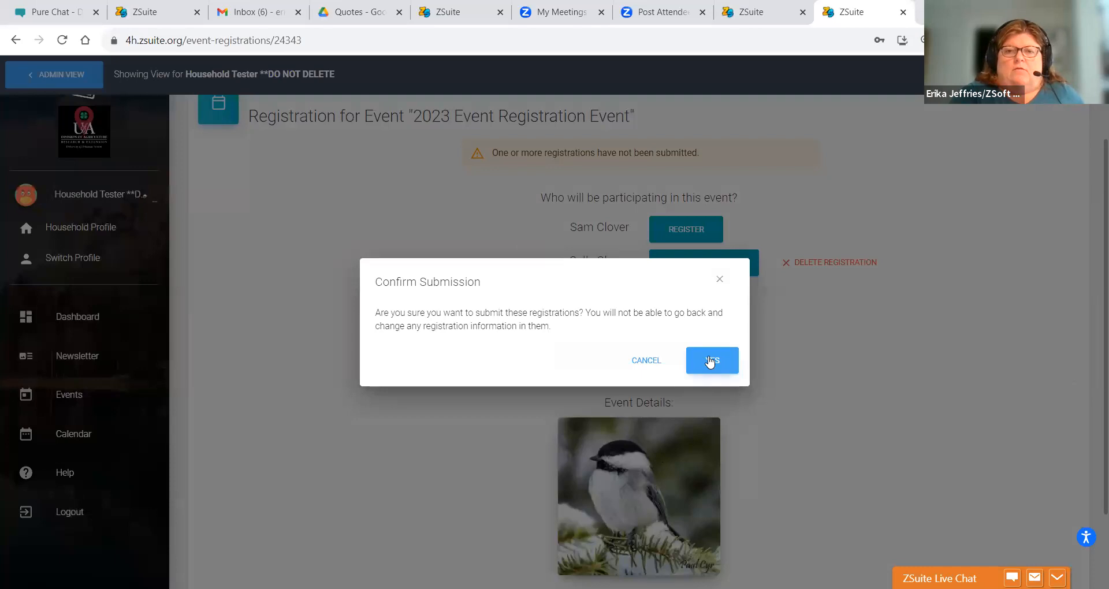
click(710, 358)
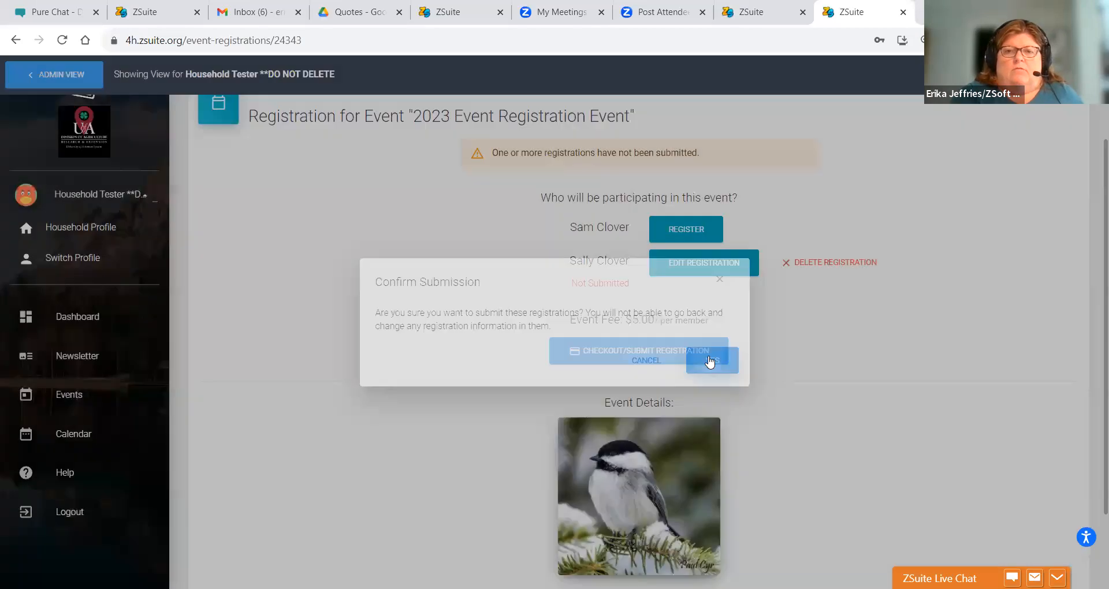
click(682, 353)
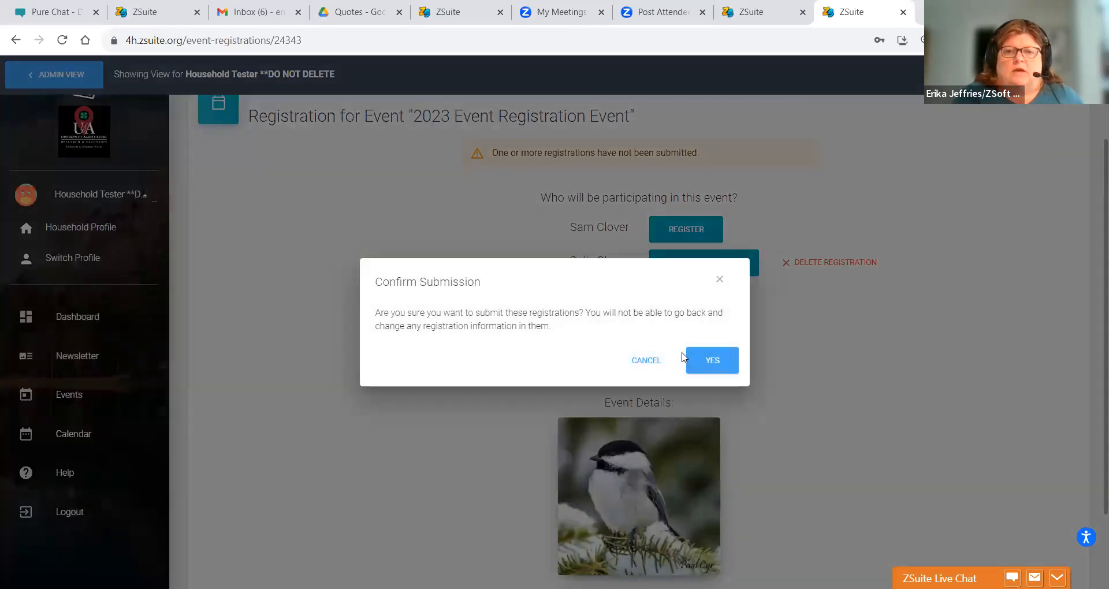
click(708, 361)
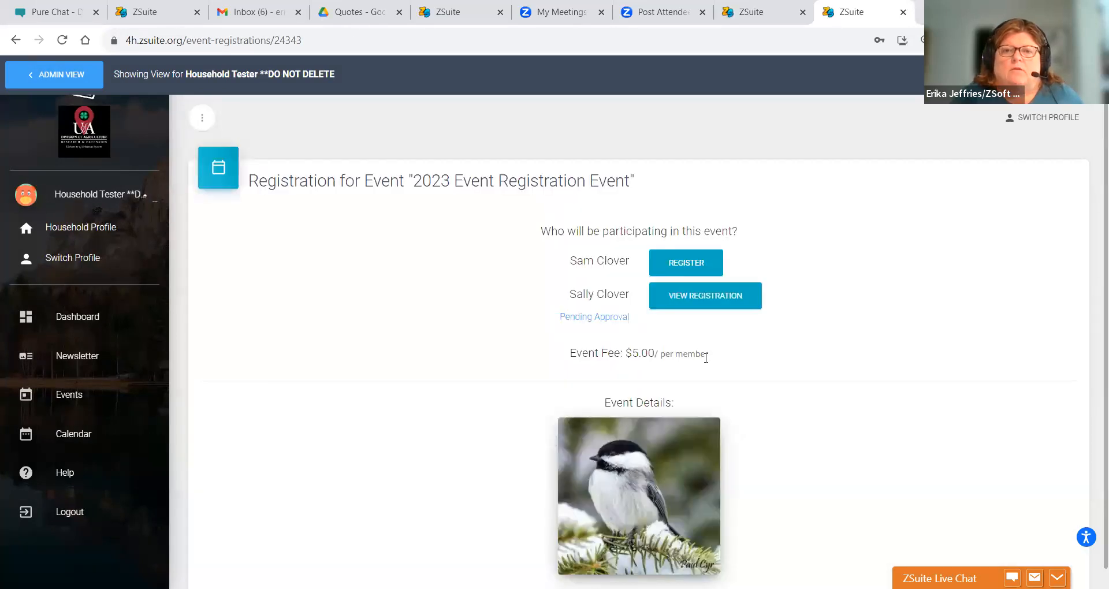
click(670, 308)
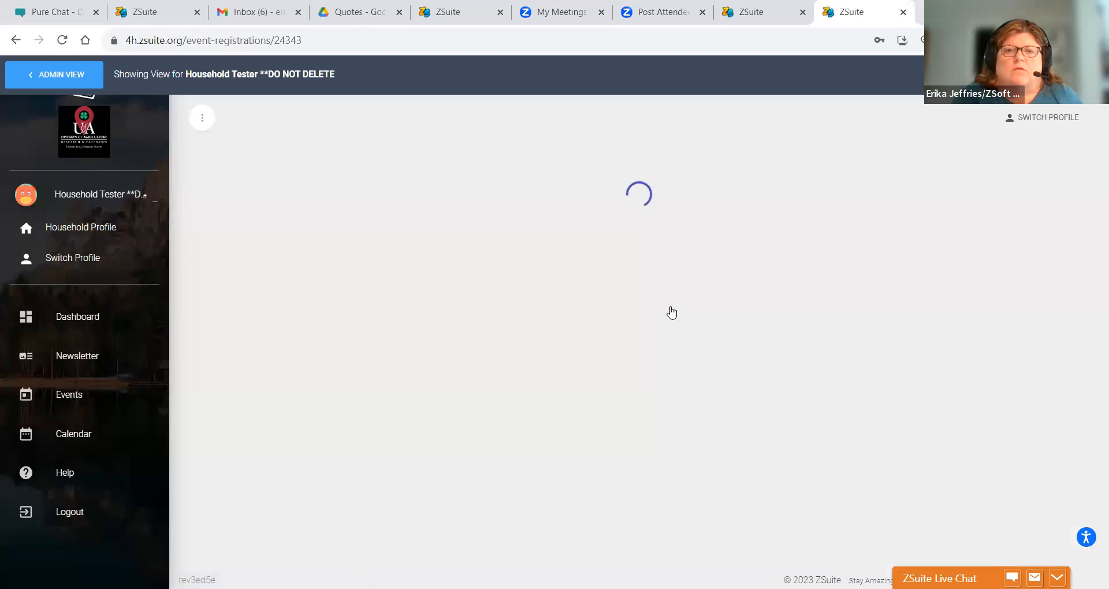
- Open the club member's submitted registration and scroll through its Code of Conduct signatures
click(716, 305)
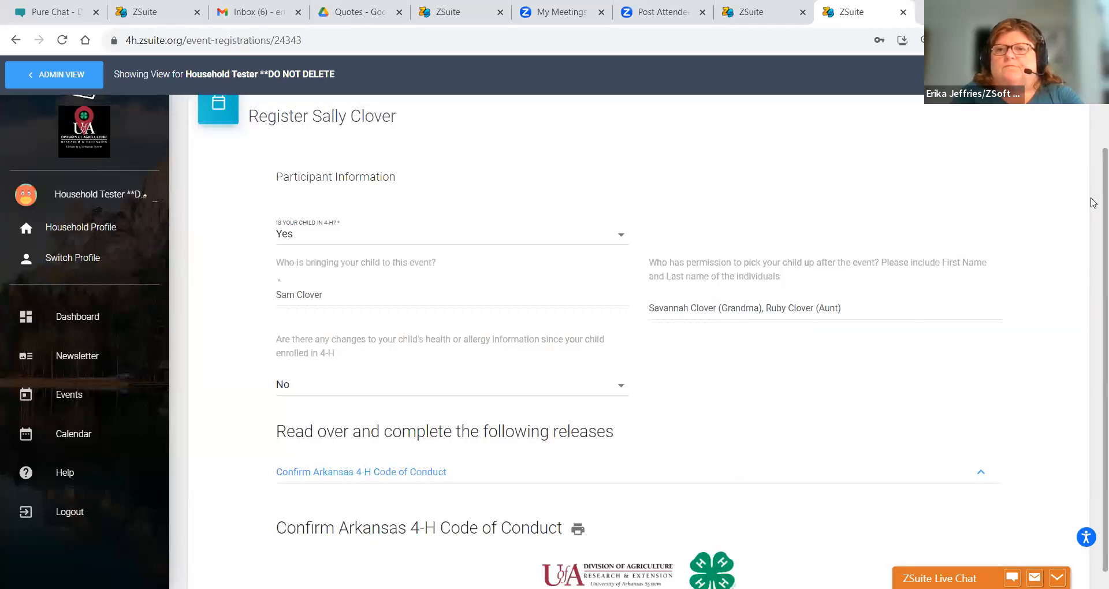
scroll(1094, 377, down, 9)
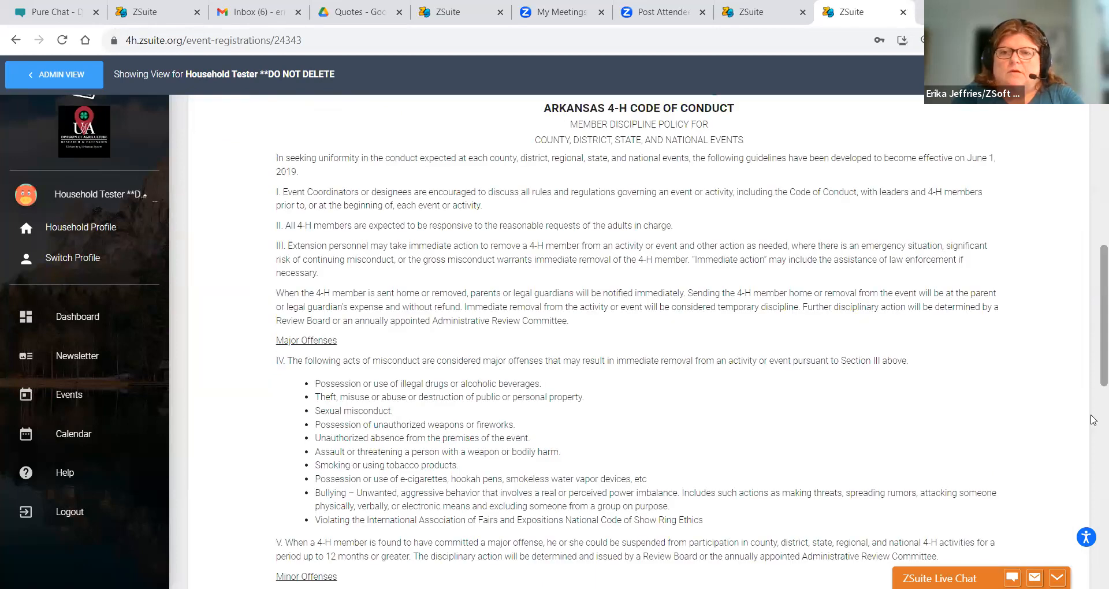
scroll(1094, 416, down, 10)
scroll(1093, 477, down, 7)
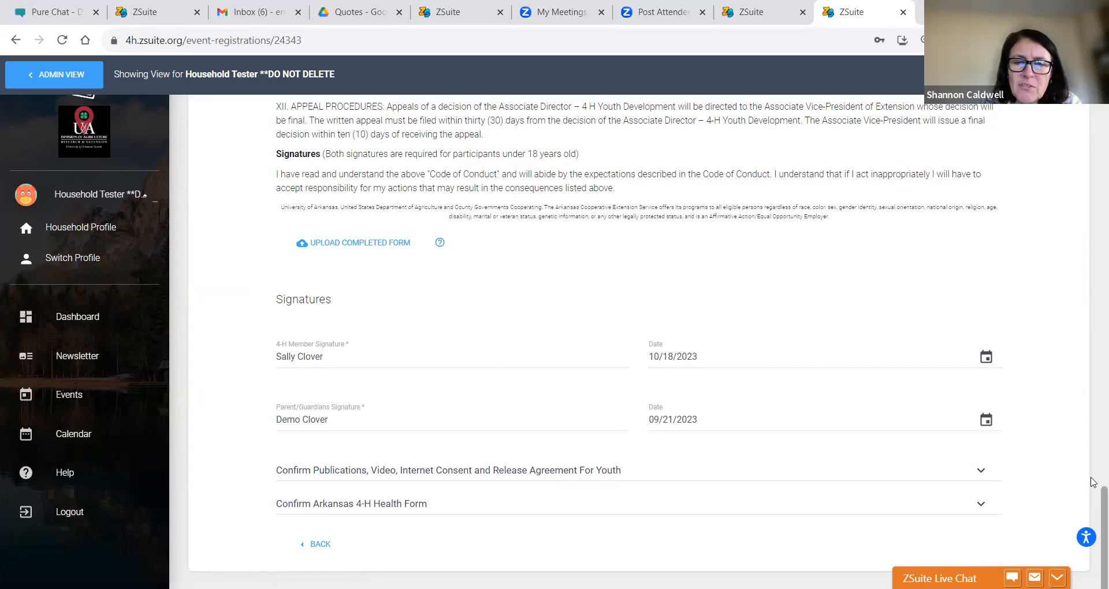
scroll(1091, 483, up, 8)
drag(1104, 422, 1104, 559)
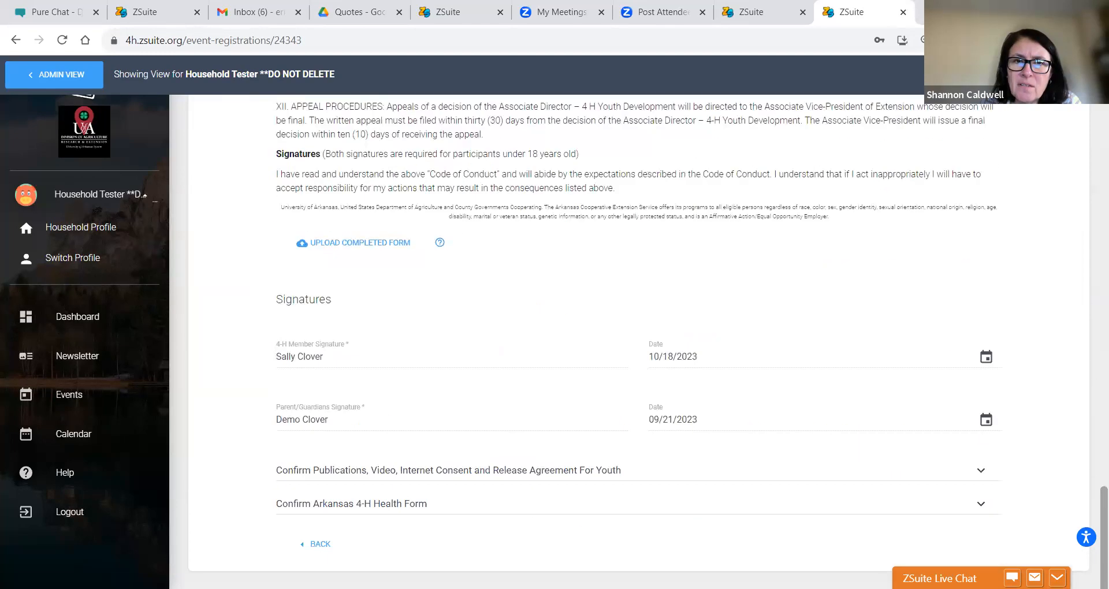
- Expand the Confirm Arkansas 4-H Health Form and review its answers down to the Signature section
click(506, 503)
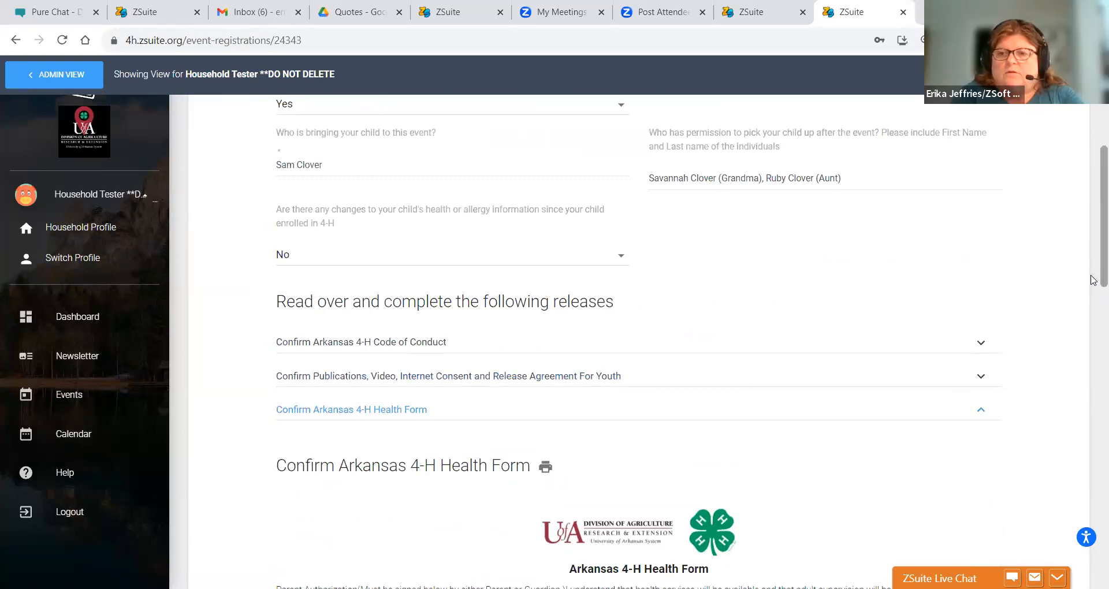
scroll(1092, 280, down, 15)
scroll(638, 341, down, 4)
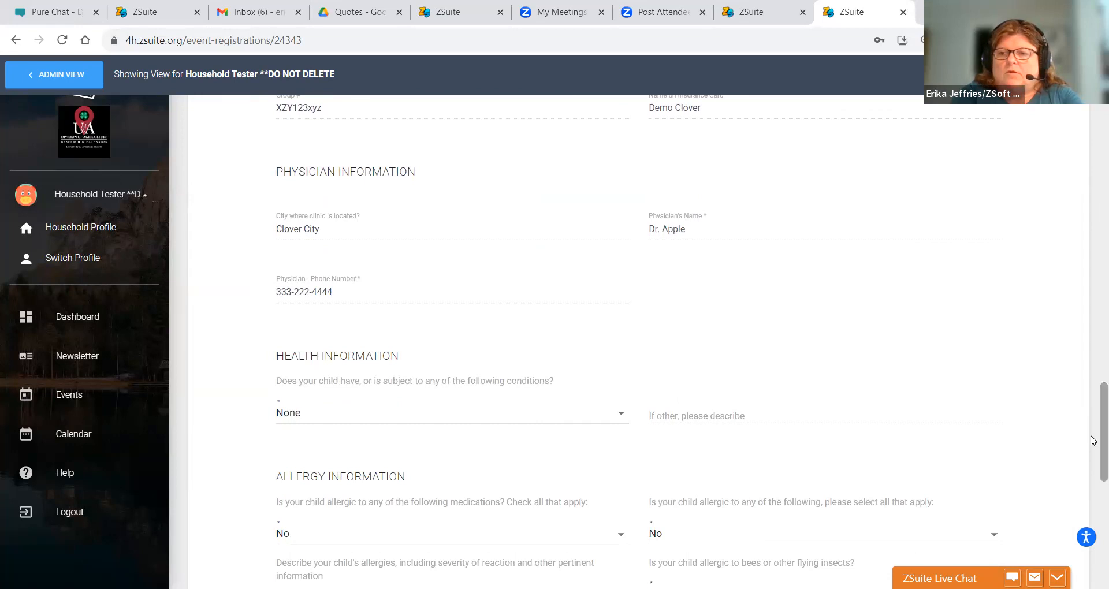
scroll(1092, 491, down, 8)
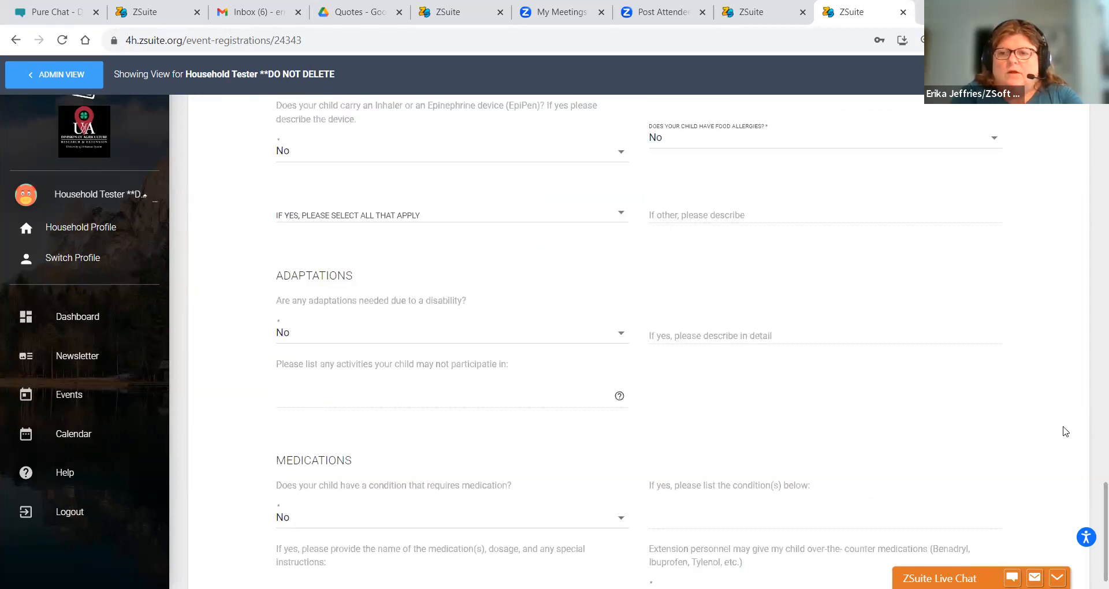
scroll(1066, 431, down, 4)
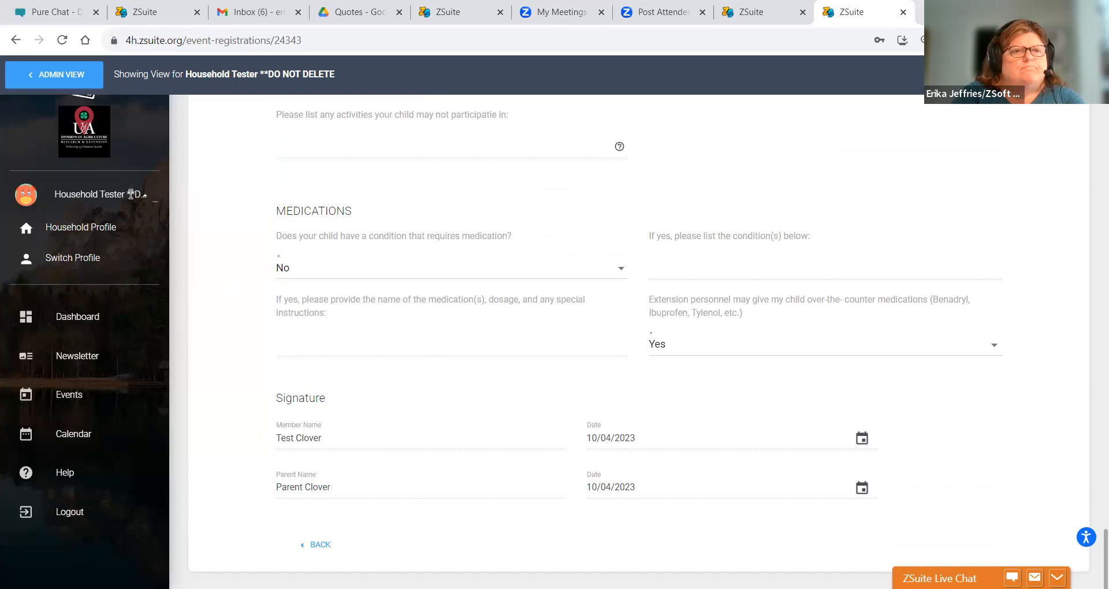
- Return to admin view and list the registrations for the 2023 Event Registration Event
click(63, 80)
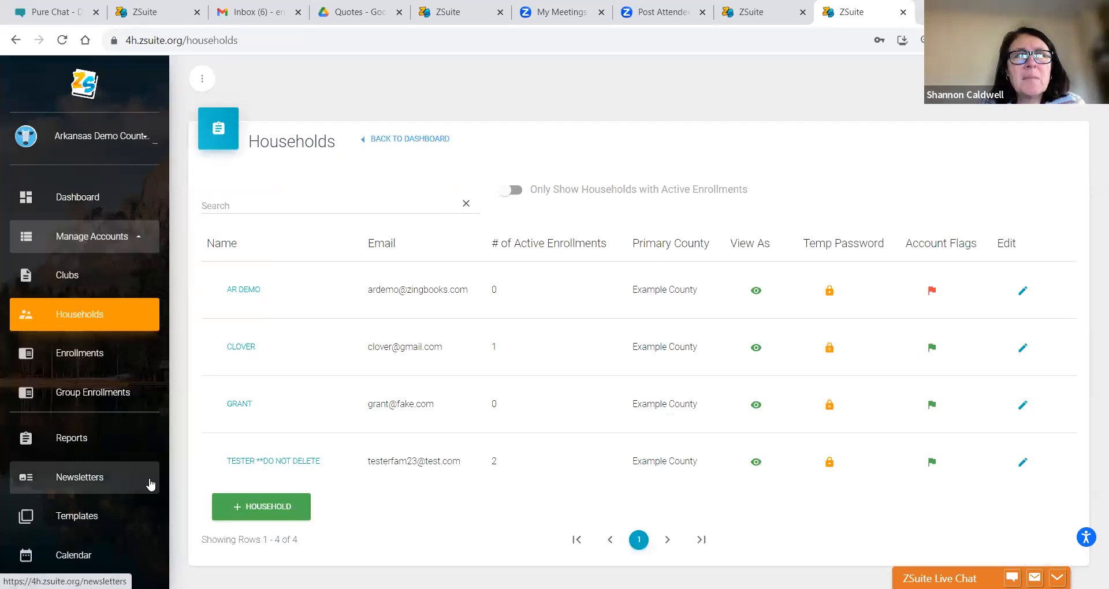
click(69, 433)
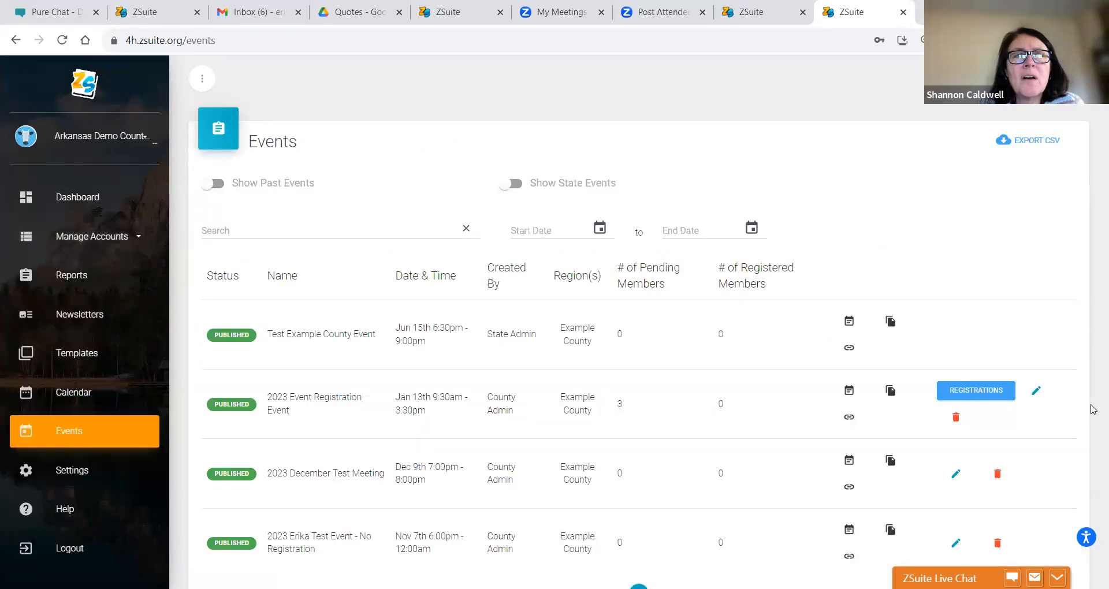
click(976, 393)
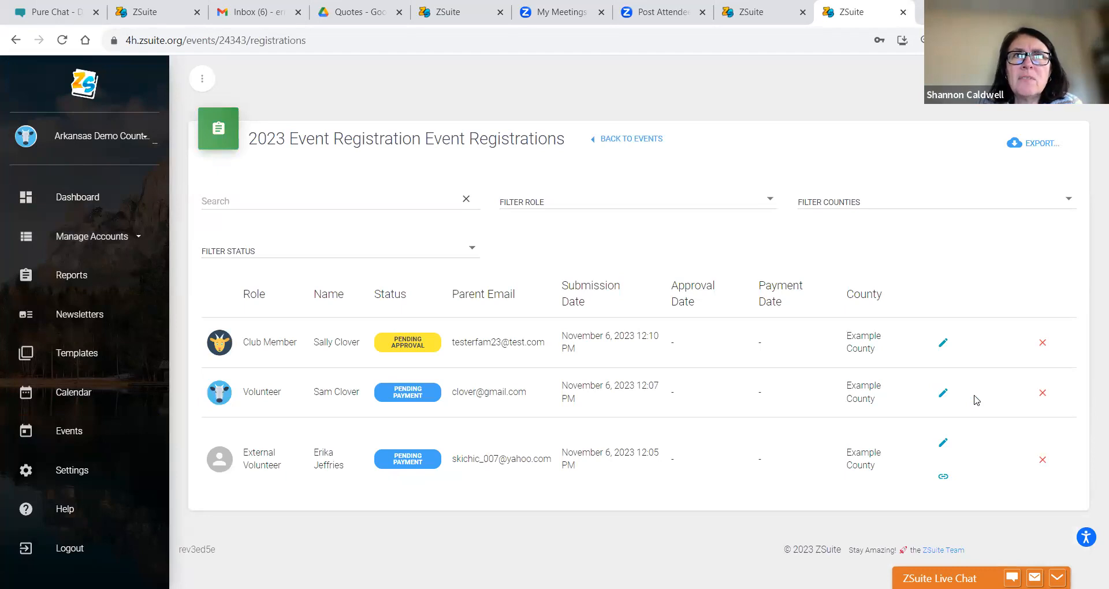
- Inspect the club member's registration data, cancel without changes, and open Manage Accounts > Households
click(943, 346)
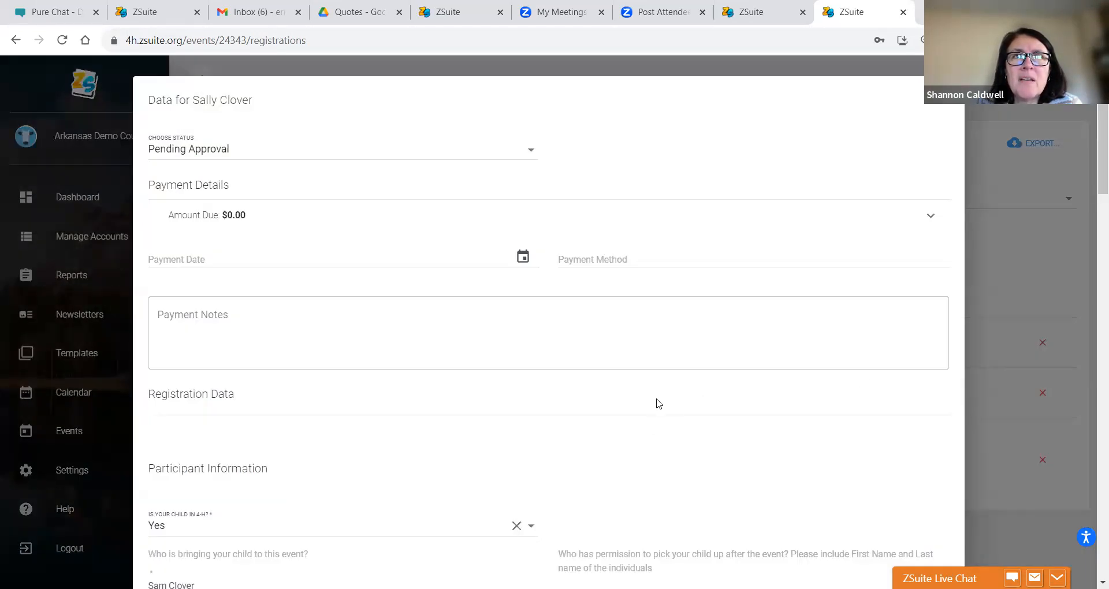
scroll(656, 406, down, 12)
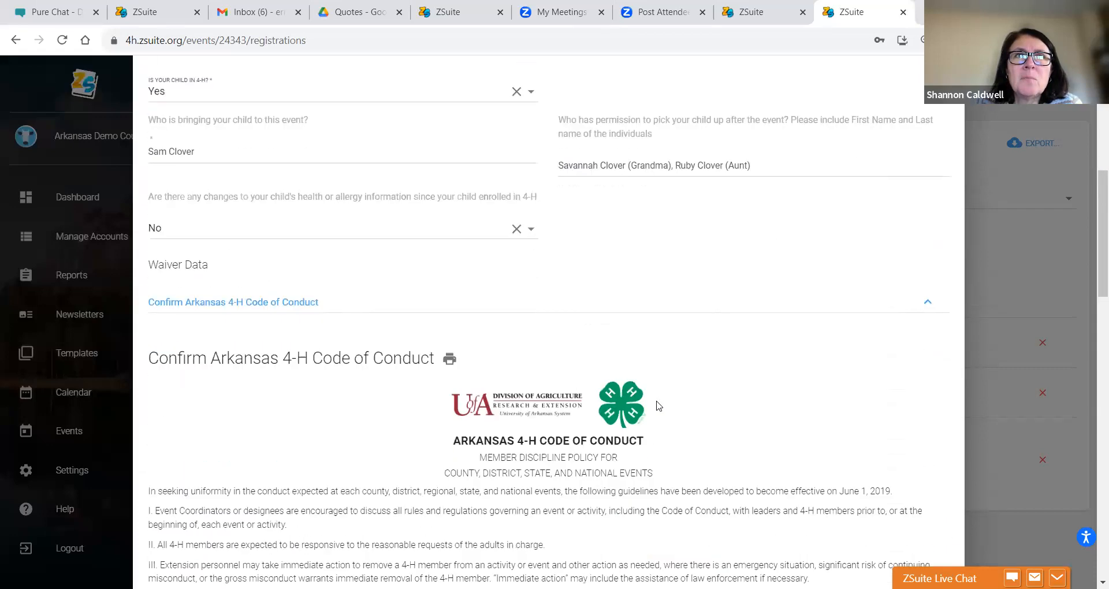
scroll(656, 406, up, 7)
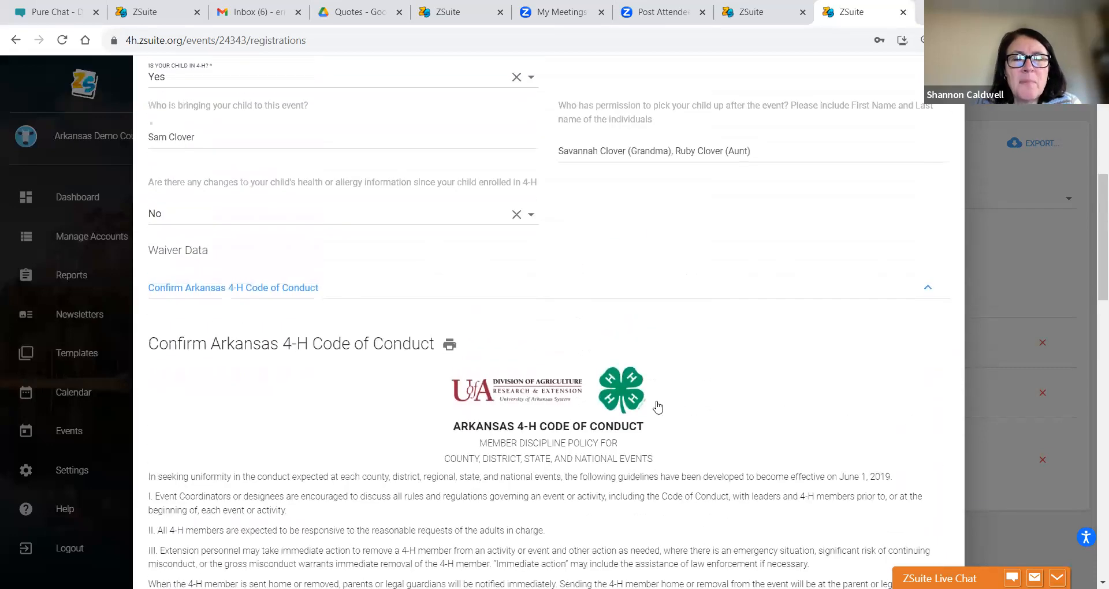
scroll(657, 406, down, 15)
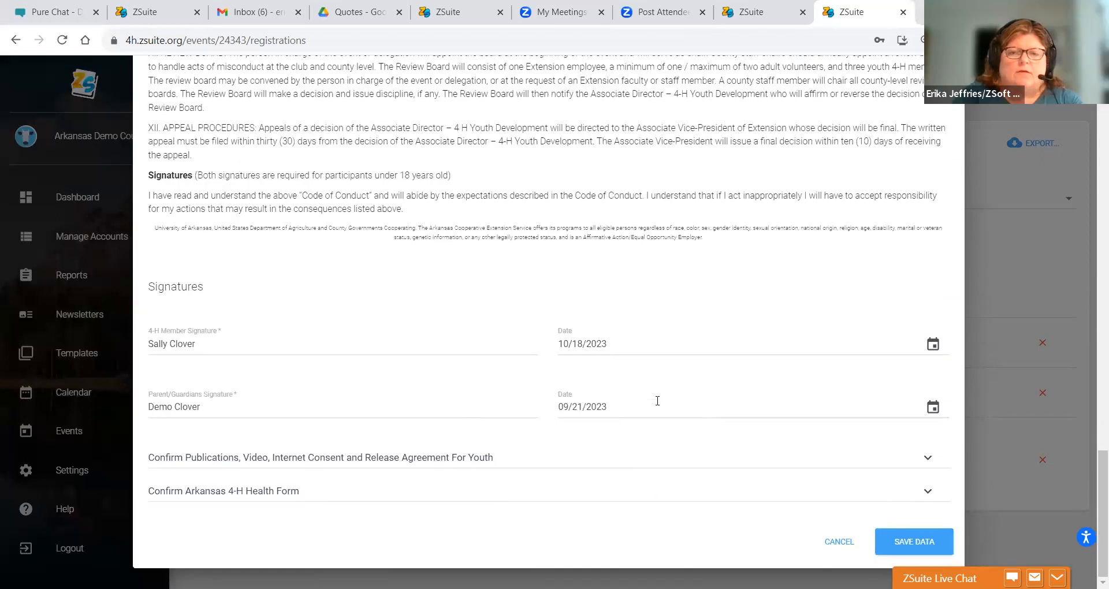
click(843, 541)
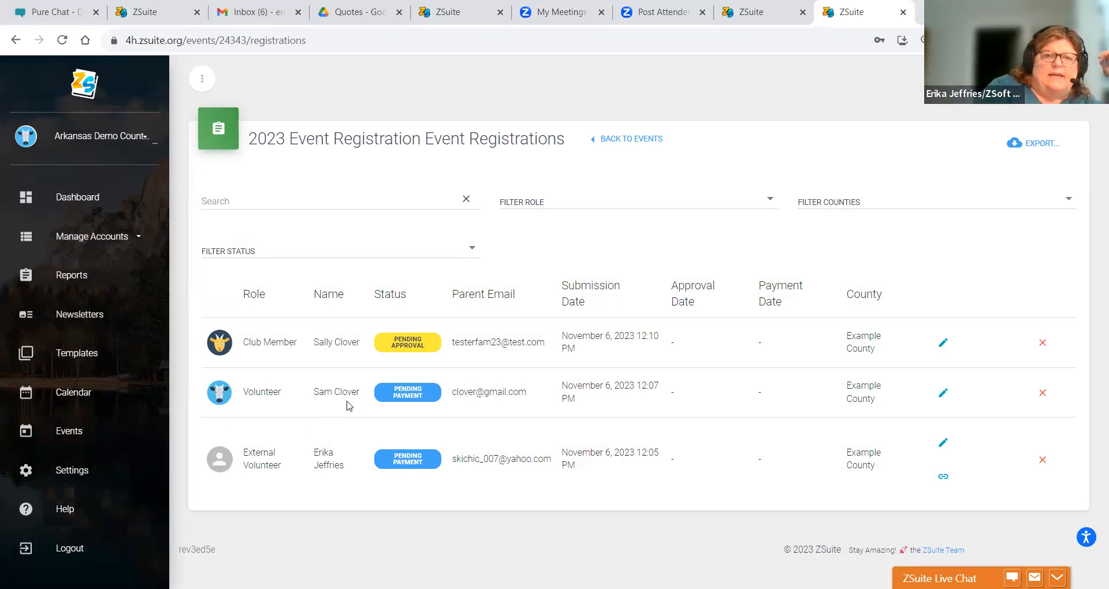
click(112, 233)
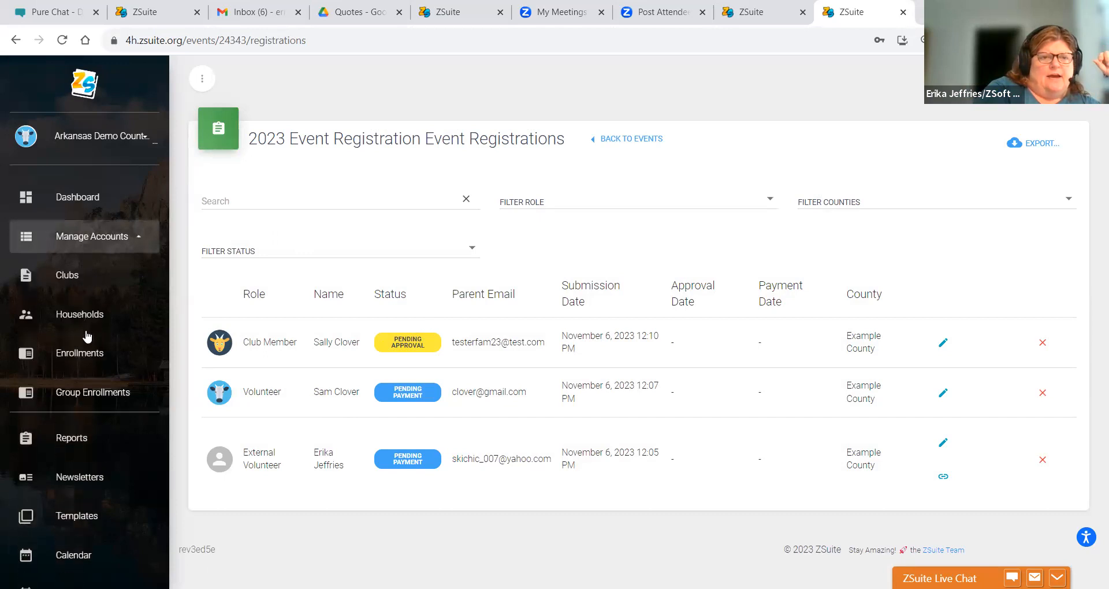
click(90, 314)
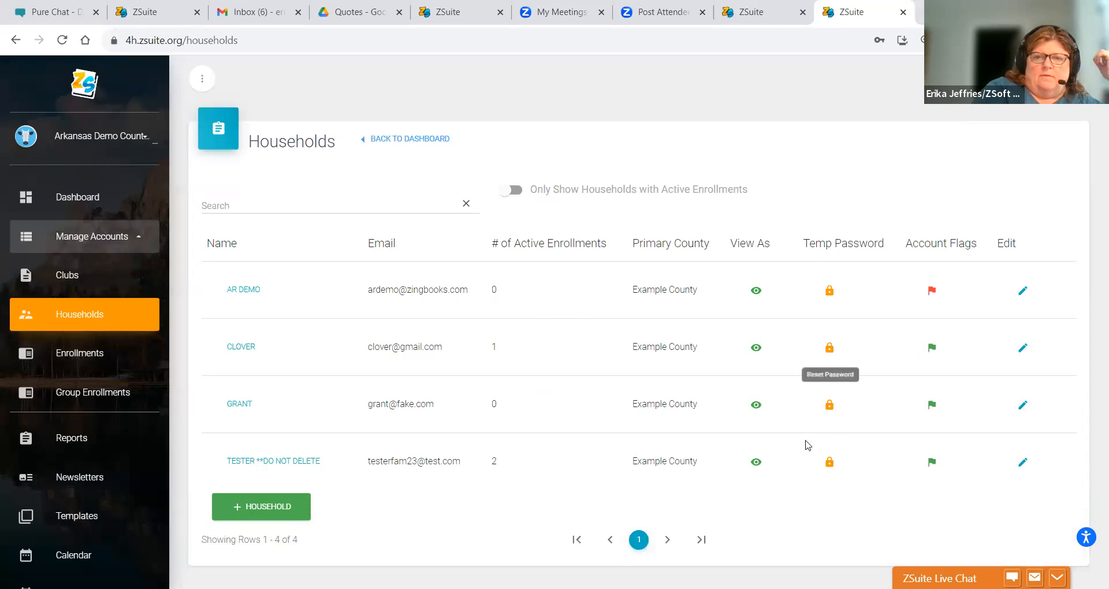
- View as the TESTER household's primary profile and bring up its Events listing
click(756, 462)
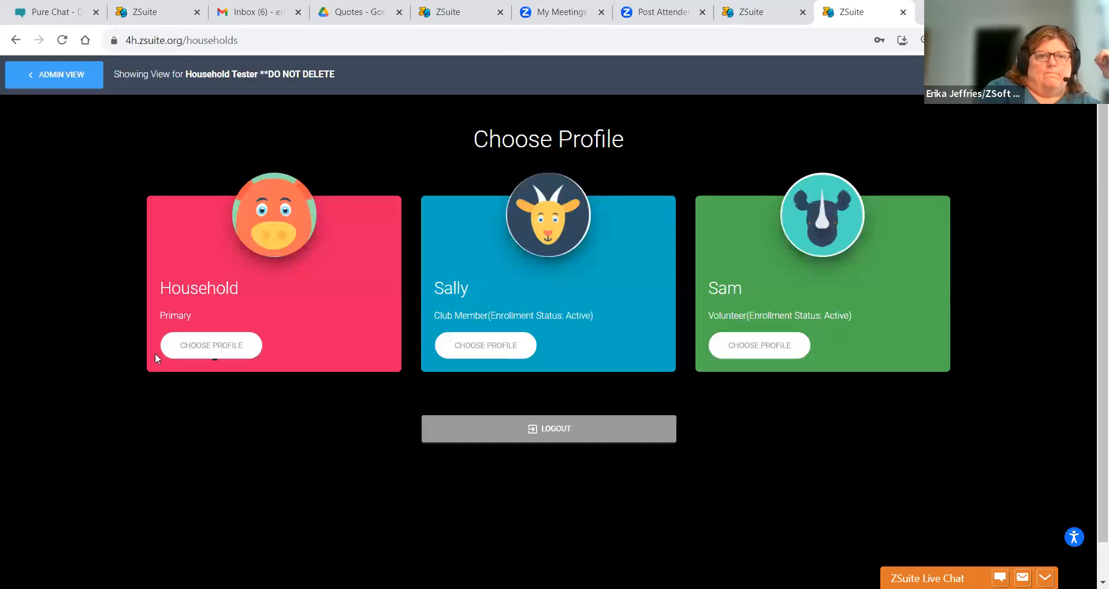
click(165, 354)
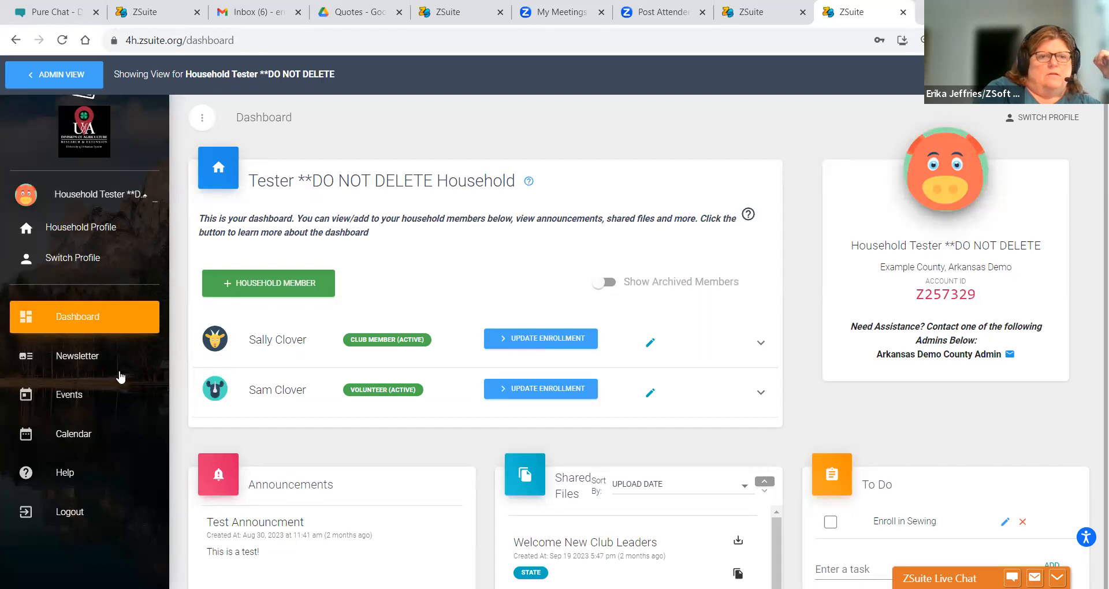
click(52, 405)
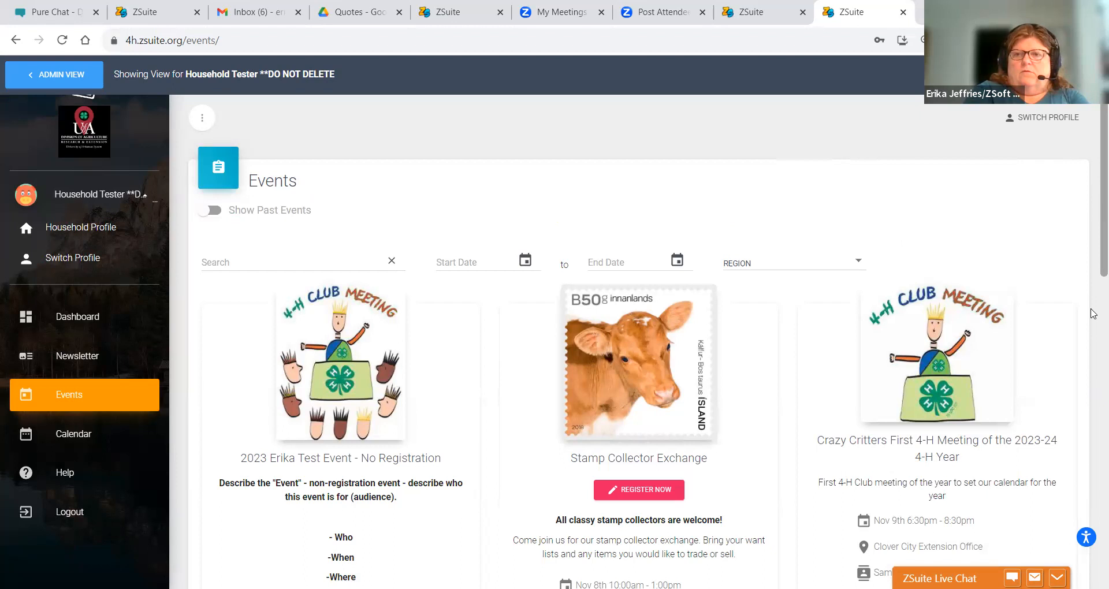
scroll(1094, 459, down, 9)
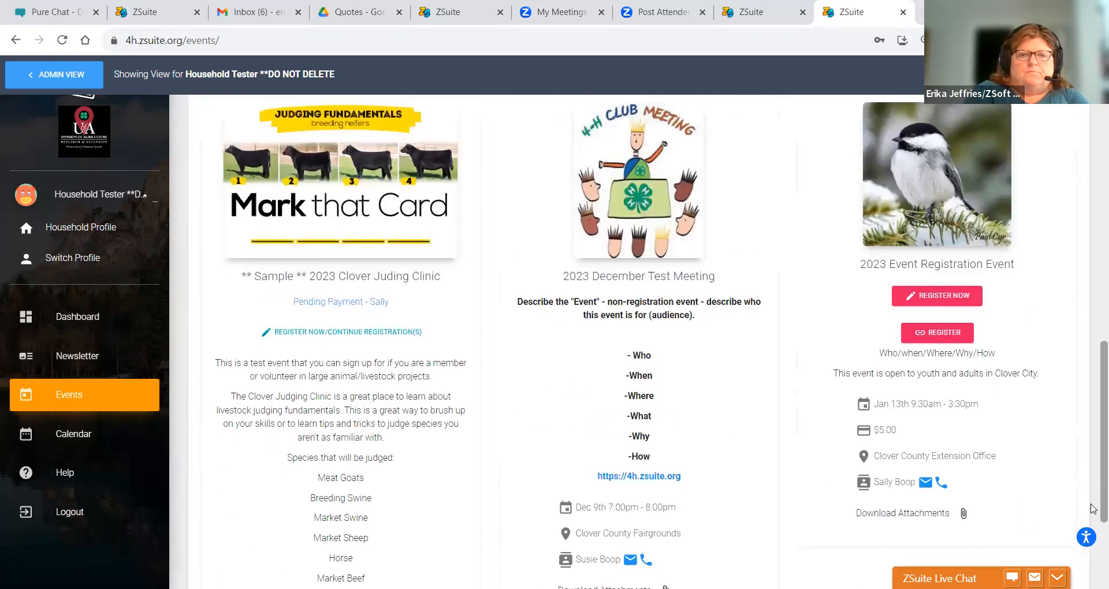
scroll(1093, 543, up, 3)
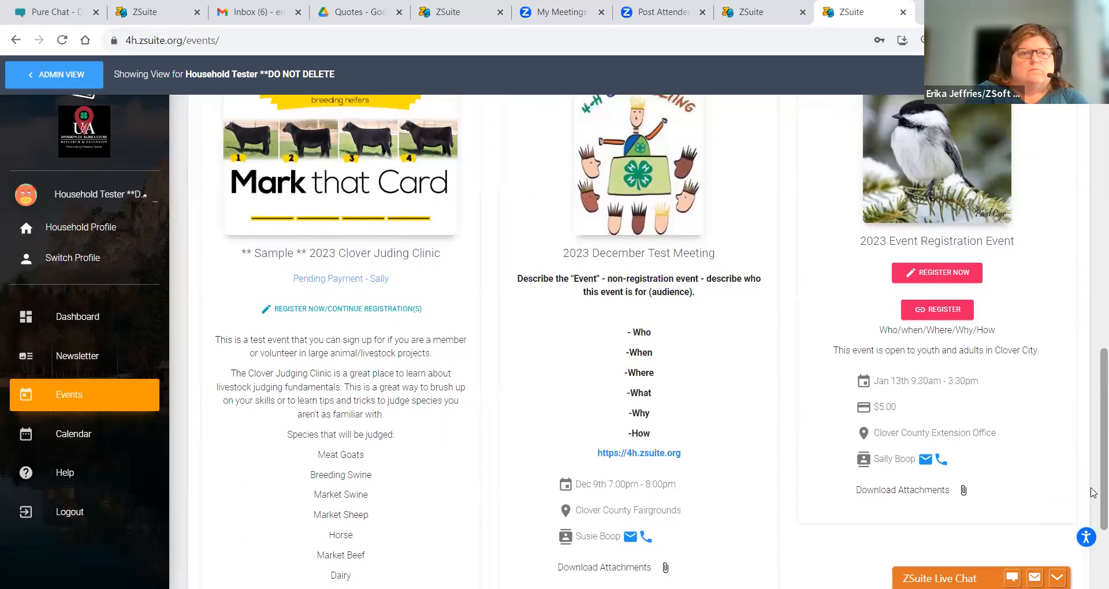
scroll(1093, 456, up, 2)
scroll(1094, 451, up, 1)
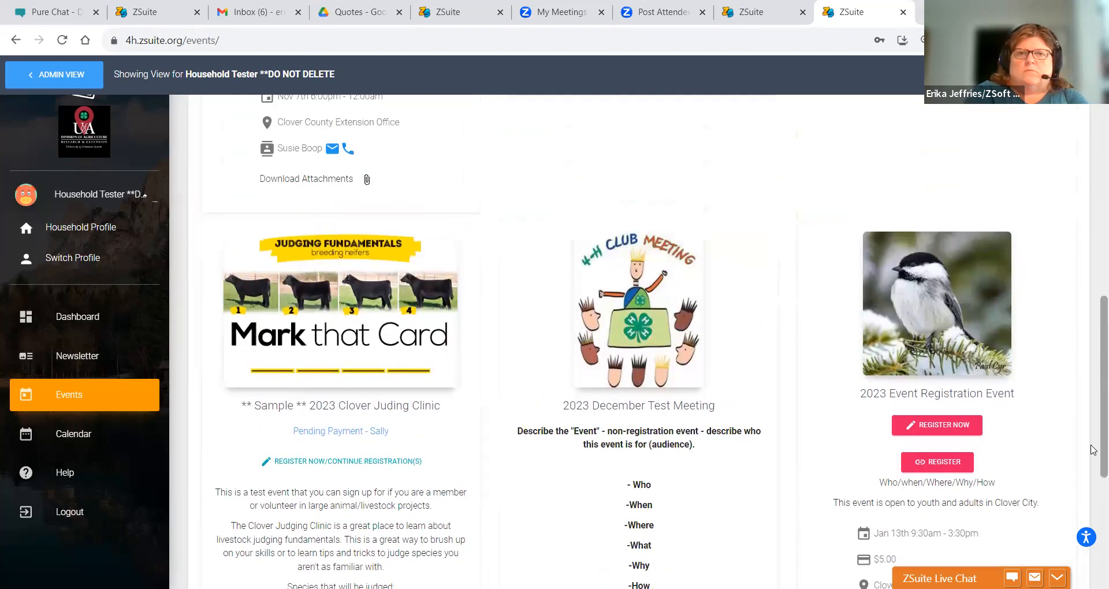
scroll(1093, 450, up, 8)
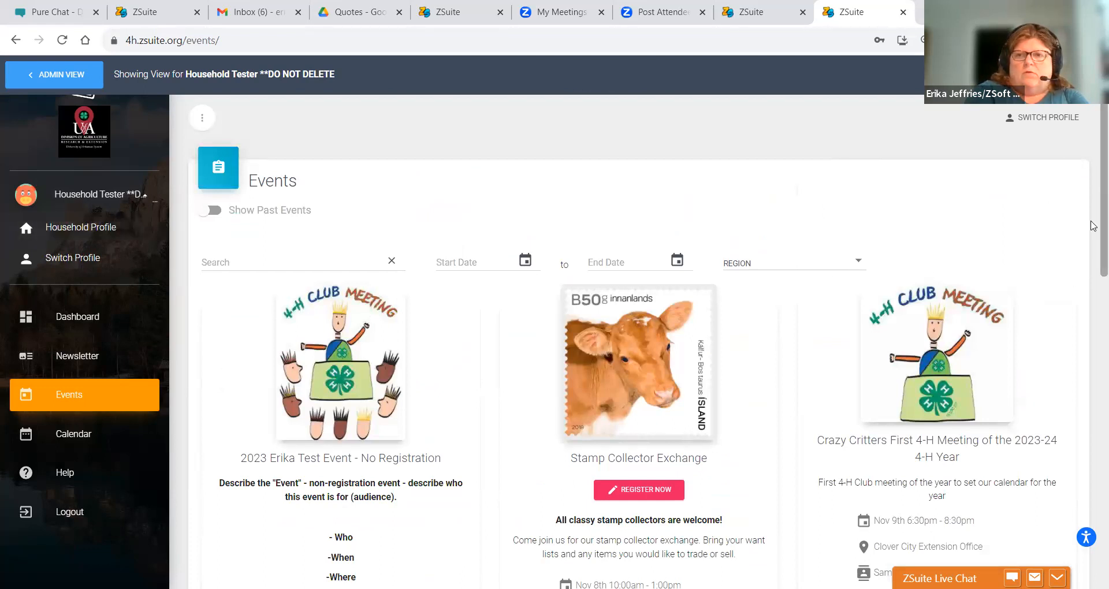
drag(1091, 222, 1092, 452)
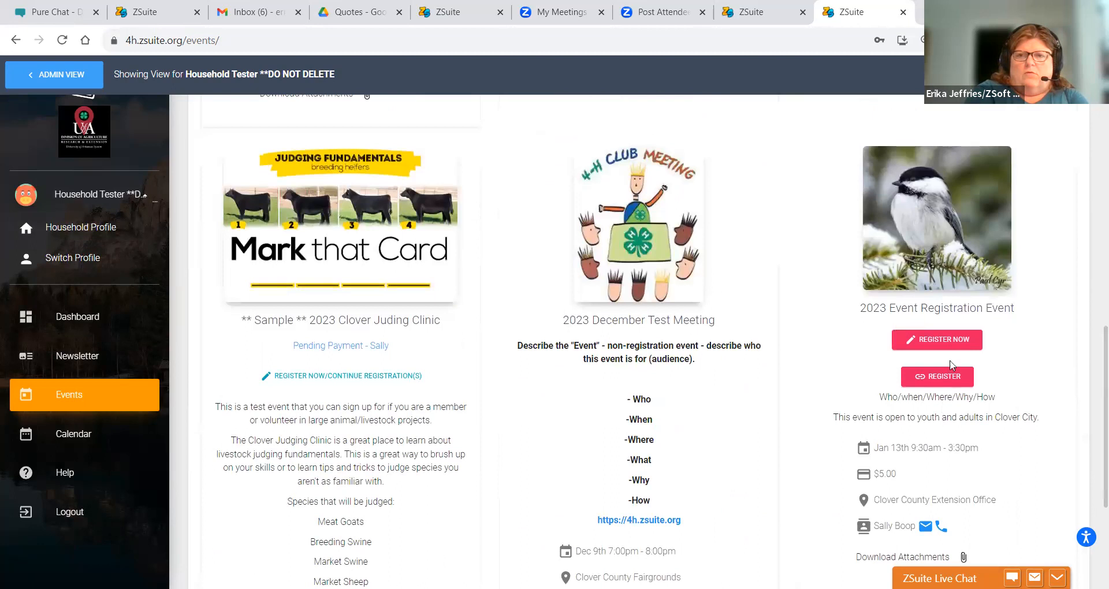
- Open the 2023 Event Registration Event's registration and scroll through the club member's submitted forms
click(947, 340)
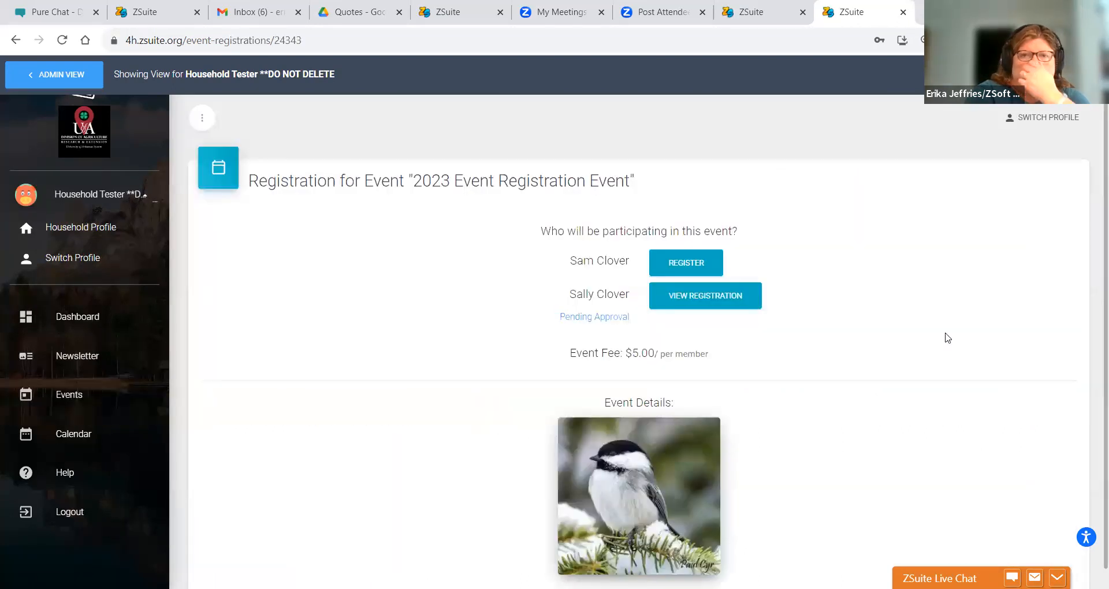
click(741, 301)
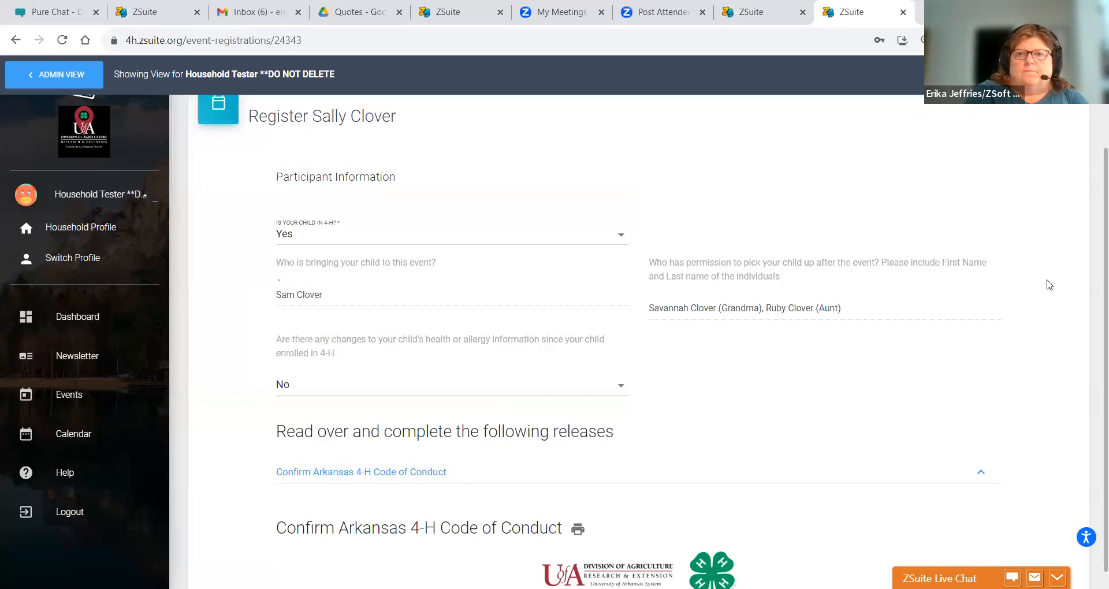
scroll(1092, 473, down, 5)
scroll(1093, 474, down, 3)
scroll(1093, 474, up, 9)
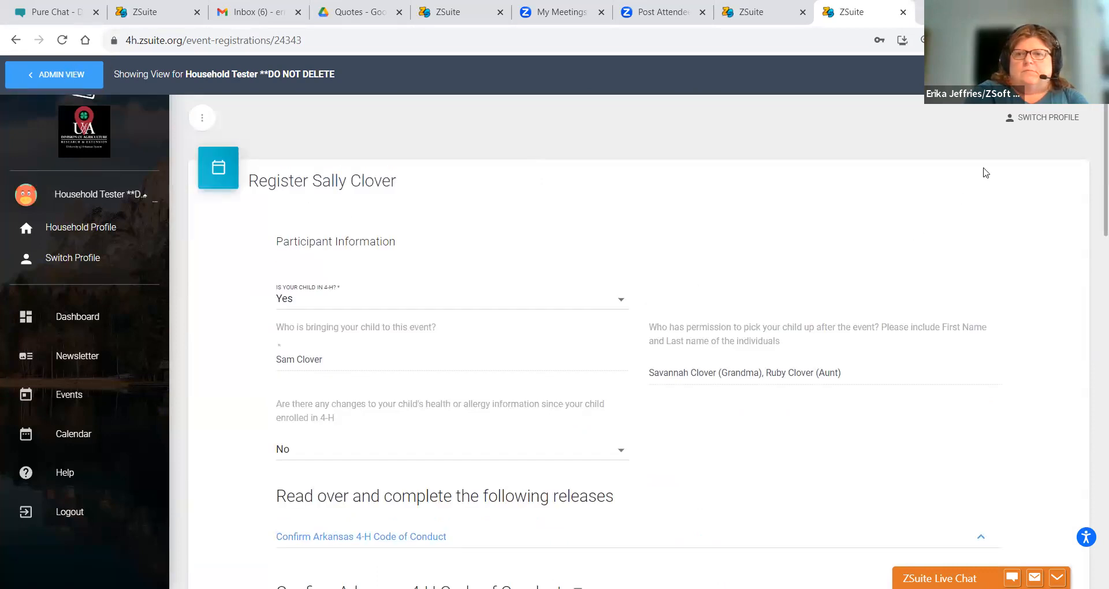
scroll(1093, 253, down, 1)
scroll(1093, 252, down, 20)
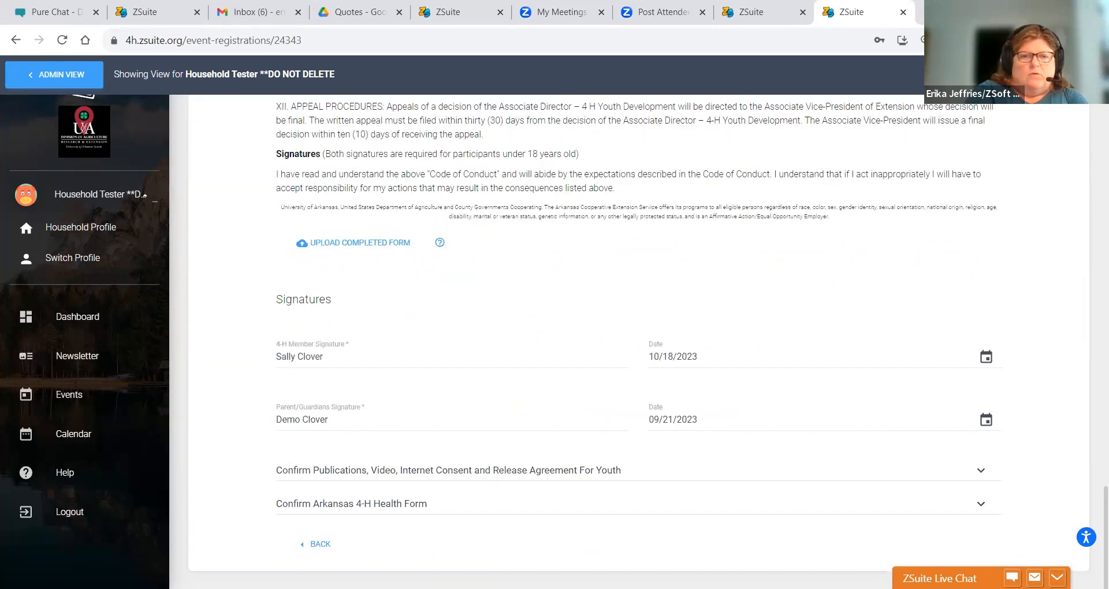
- Review the expanded Arkansas 4-H Health Form, then go back to the event registration page
click(980, 504)
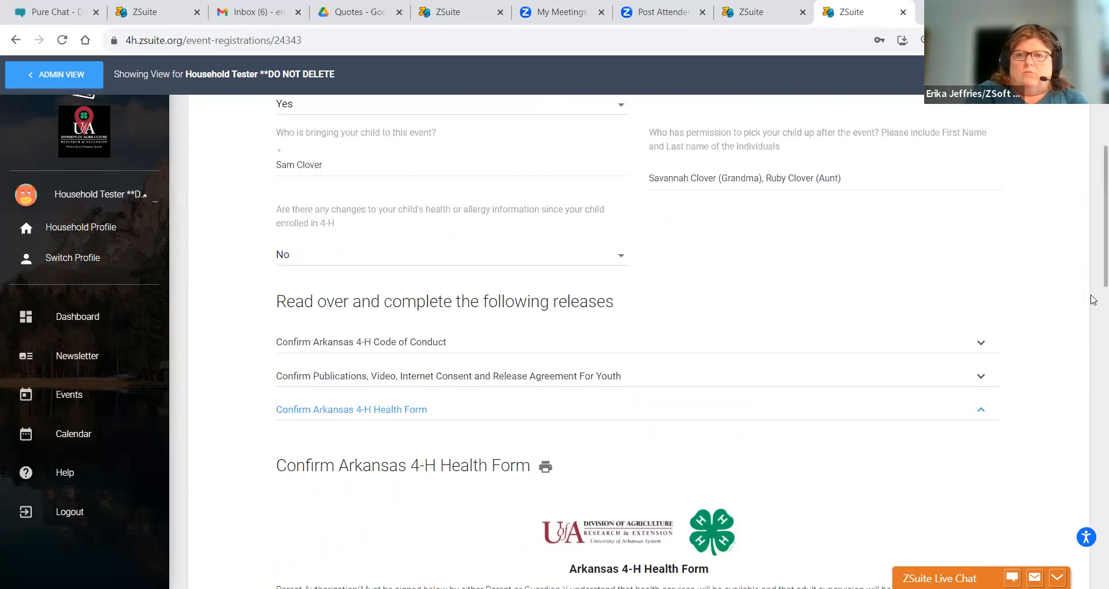
scroll(1093, 277, down, 10)
scroll(1093, 495, down, 8)
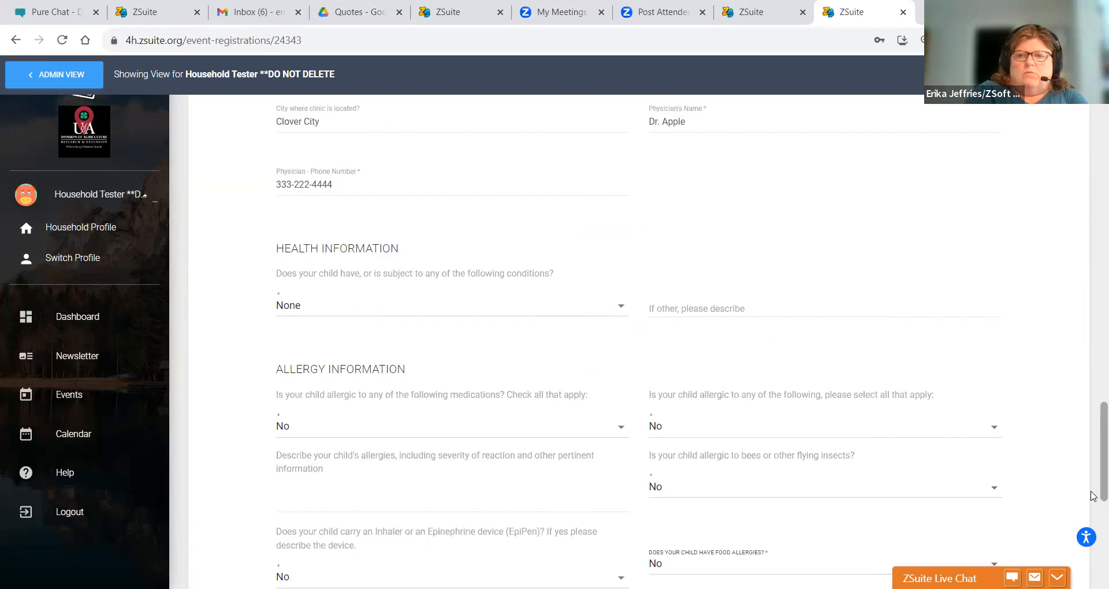
scroll(1093, 469, down, 10)
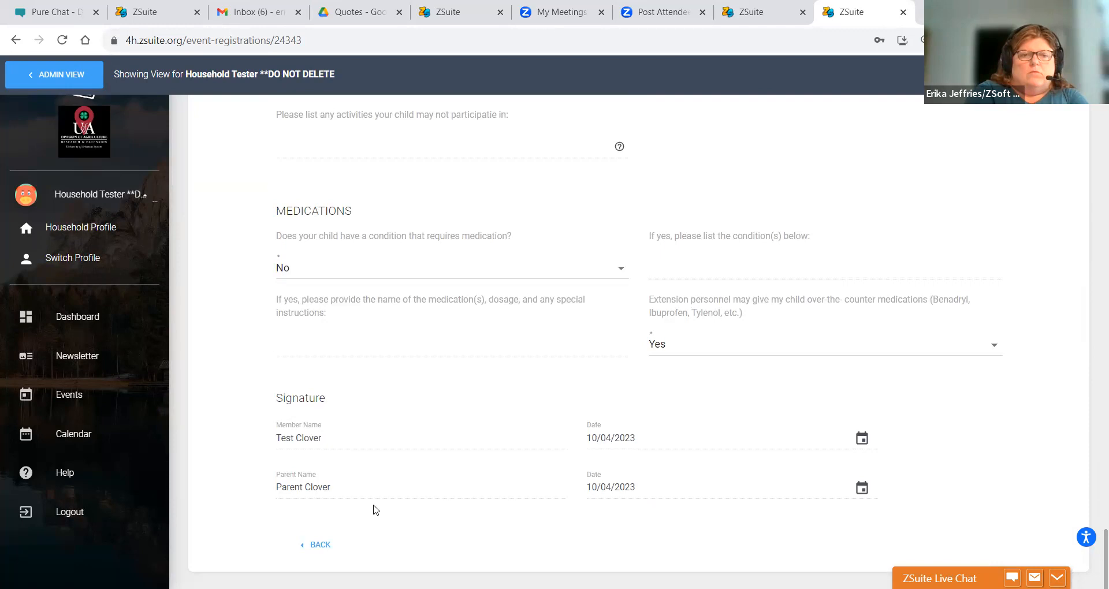
click(319, 545)
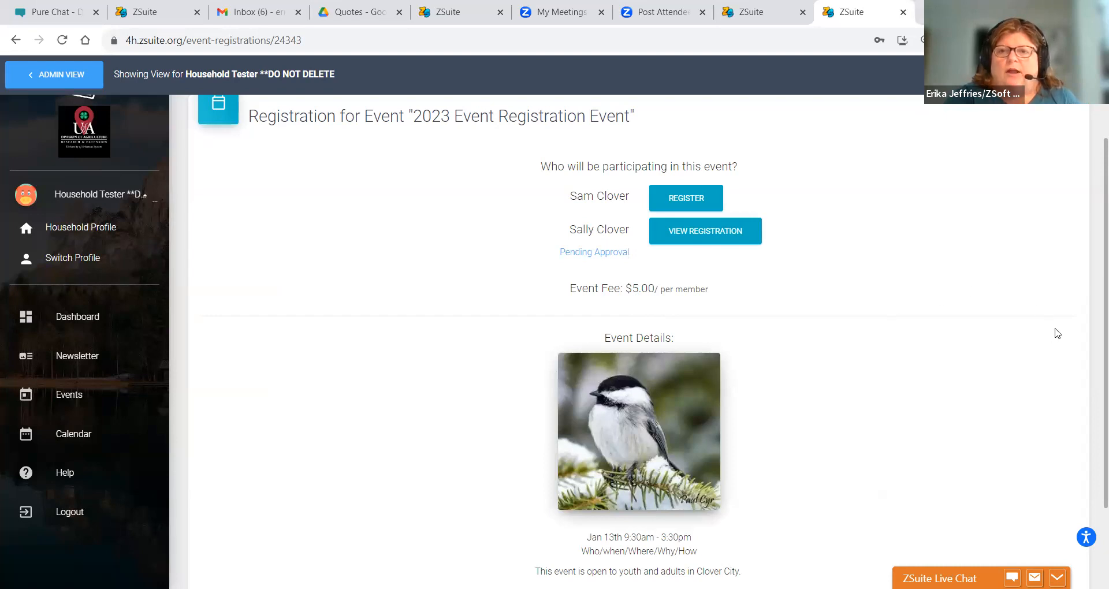
scroll(1092, 264, down, 3)
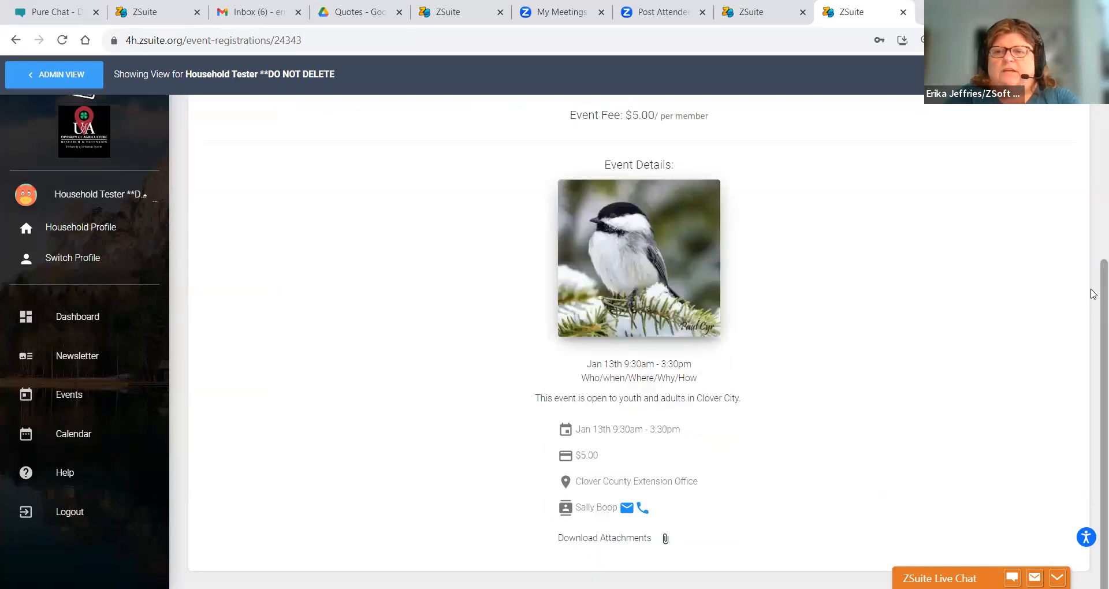
scroll(1093, 276, up, 4)
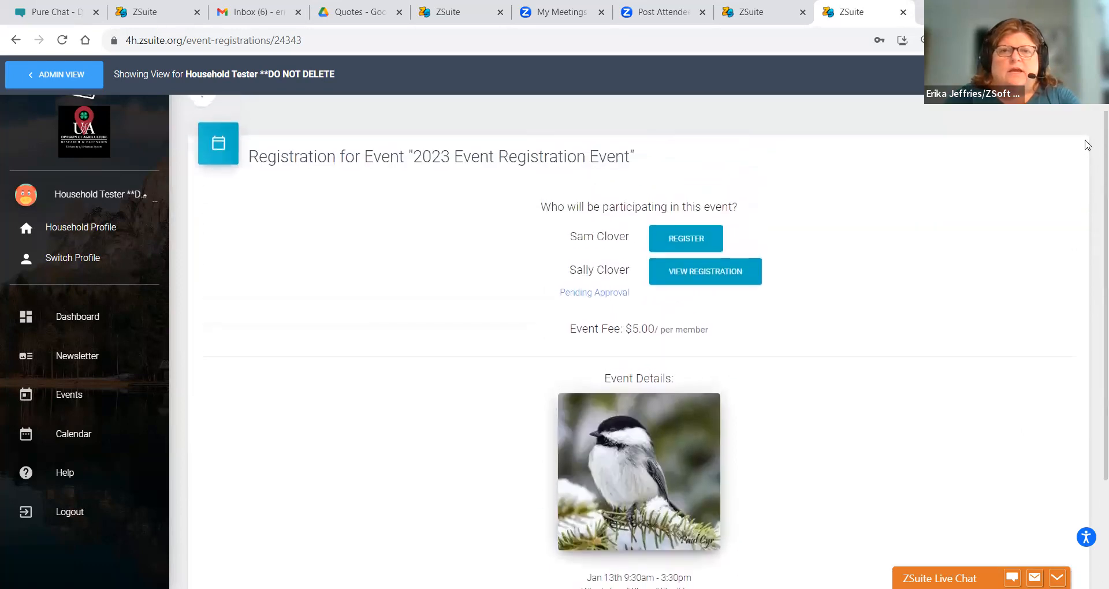
scroll(1087, 141, up, 1)
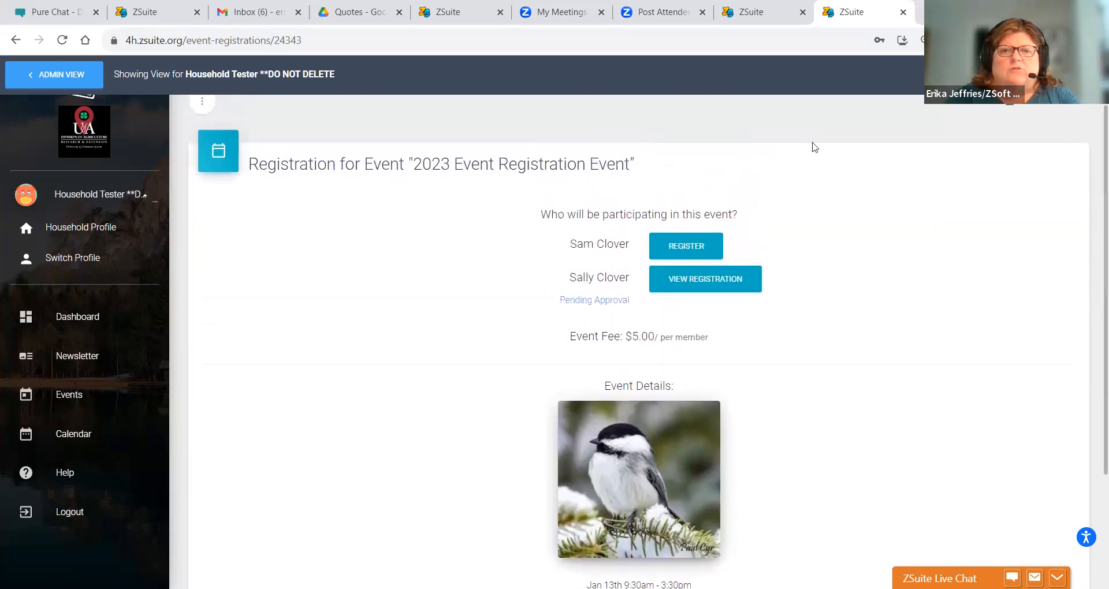
- Register the volunteer as a 4-H member (Yes) transporting a child (Yes), naming the club member
click(671, 249)
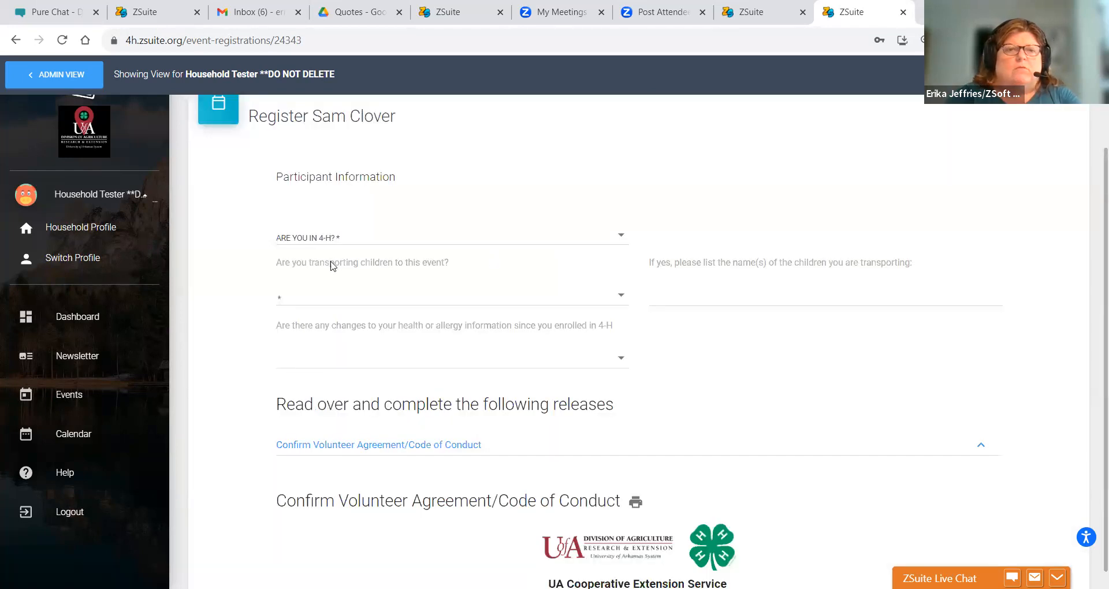
click(332, 237)
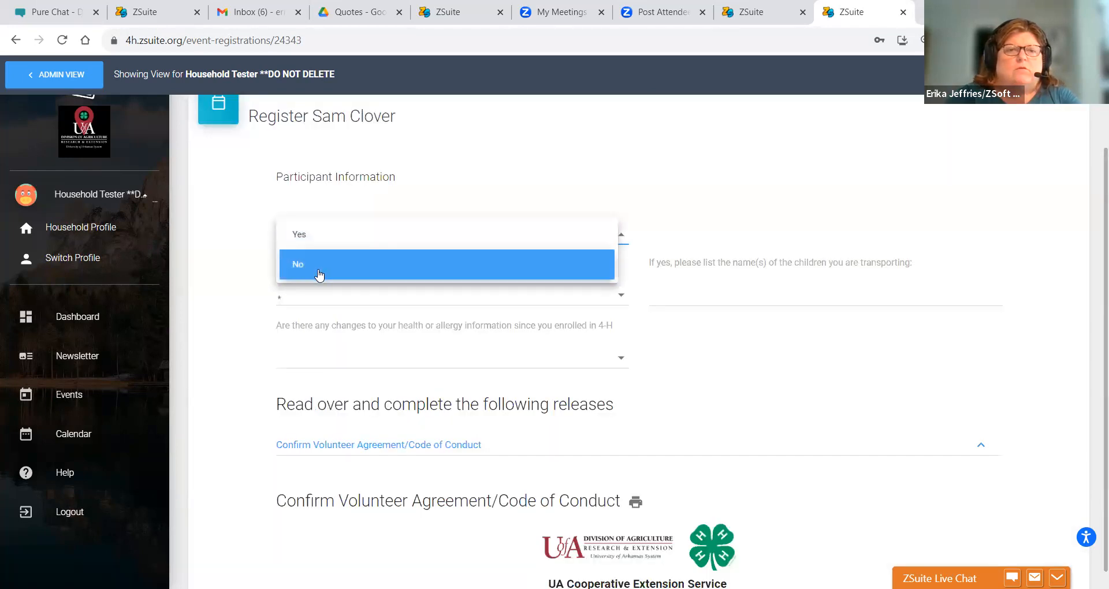
click(318, 236)
click(297, 298)
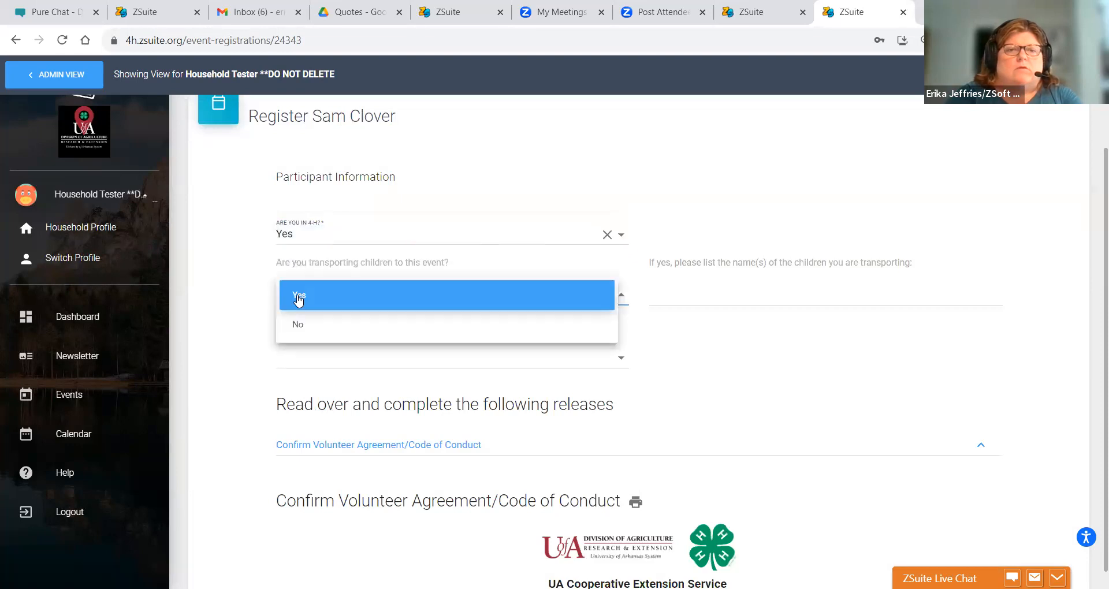
click(299, 298)
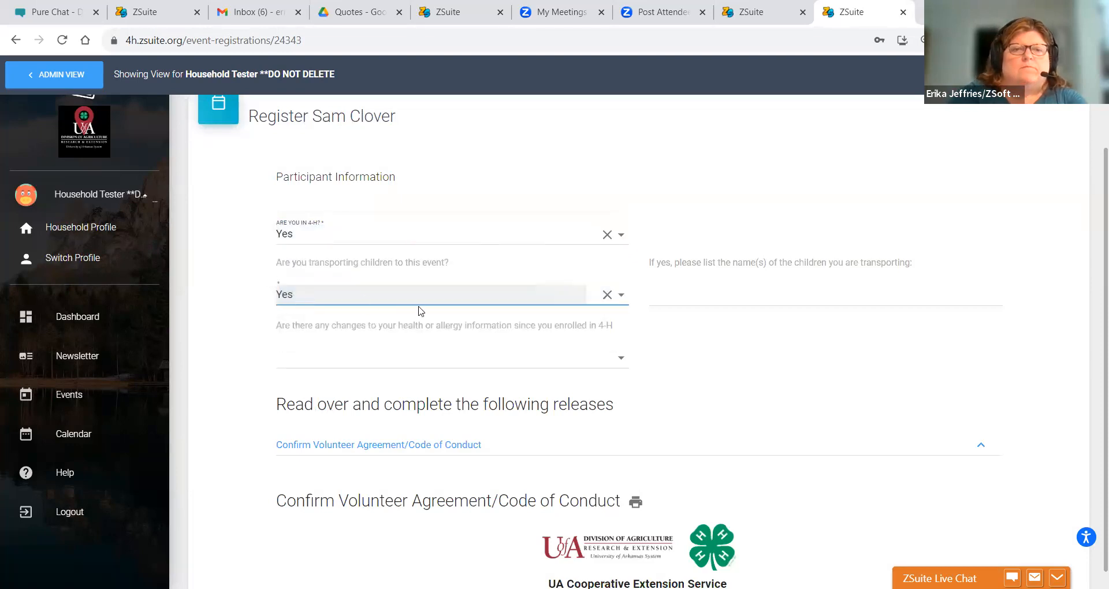
click(664, 297)
text(Sally Clover)
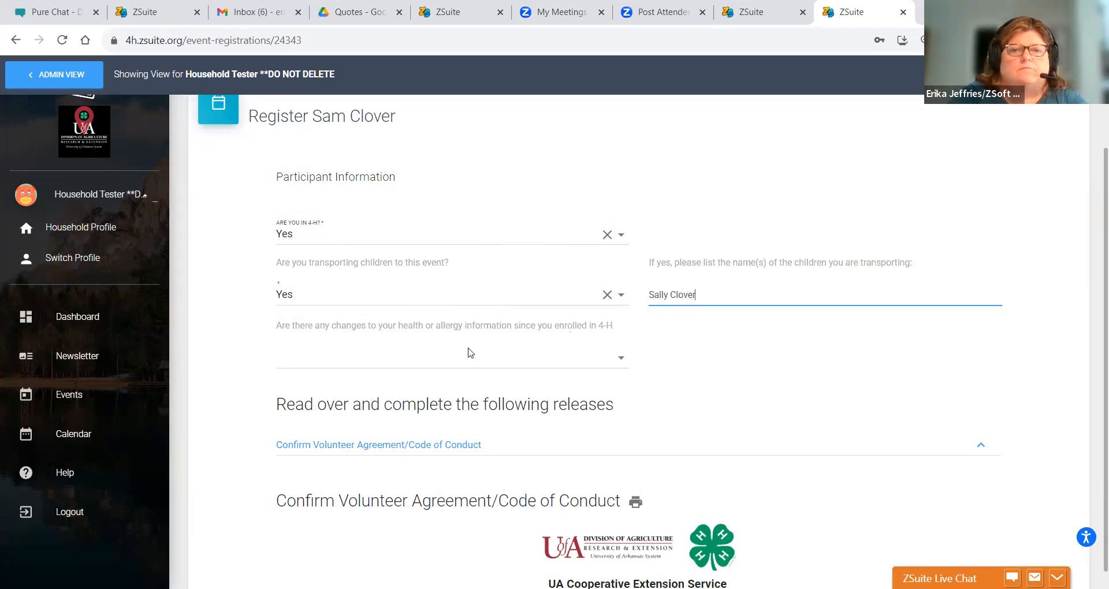
- Answer No to health or allergy changes and submit the volunteer's registration
click(418, 360)
click(381, 390)
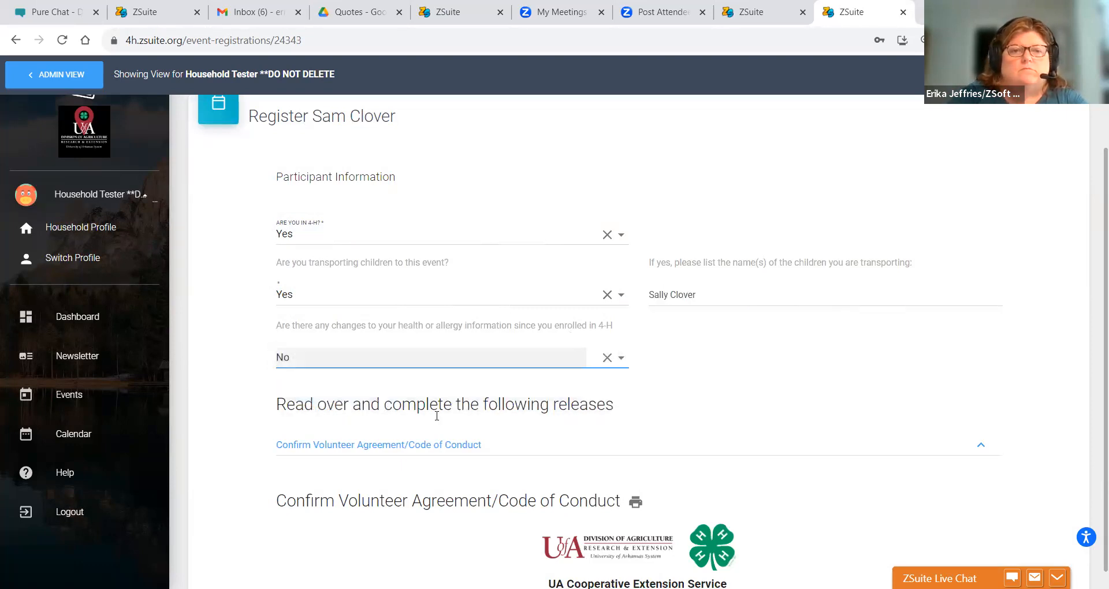
scroll(433, 451, down, 2)
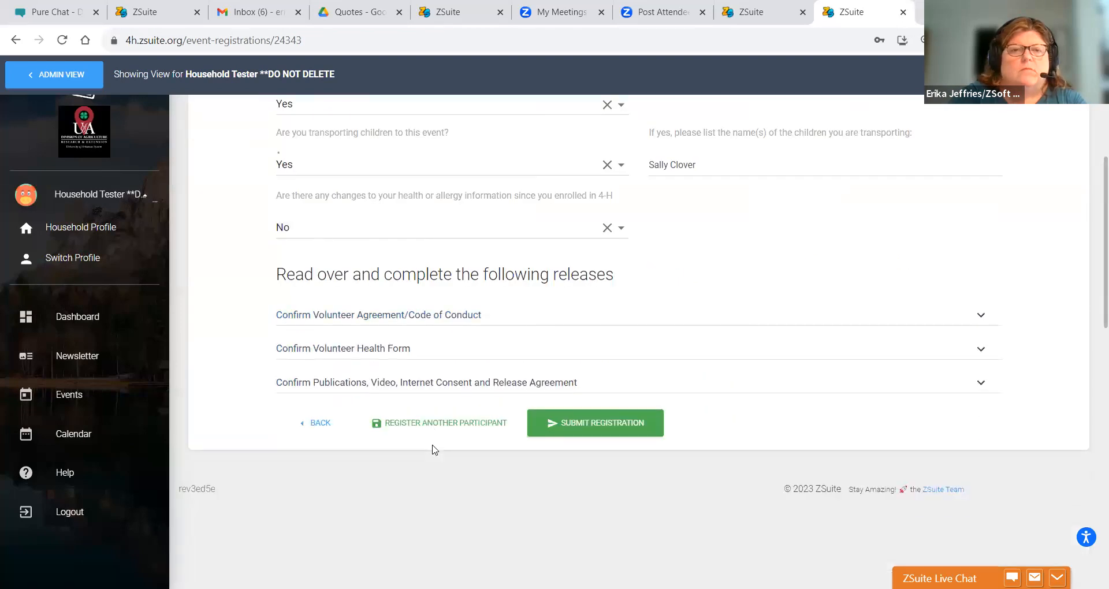
click(570, 420)
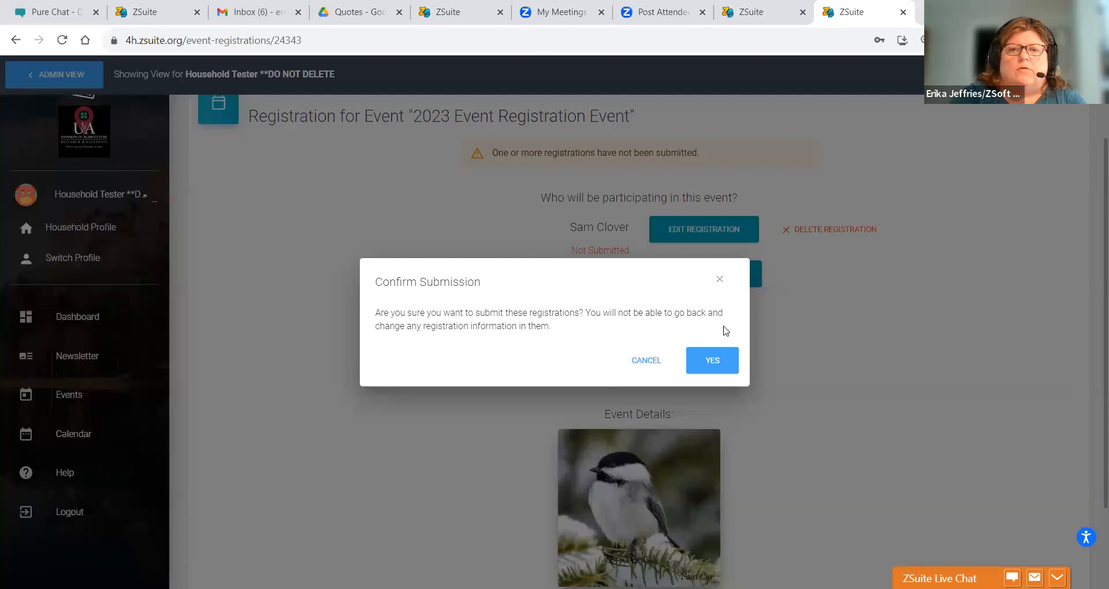
- Confirm submission and check out the $5.00 fee as Submit & Pay Later/In-Person
click(714, 365)
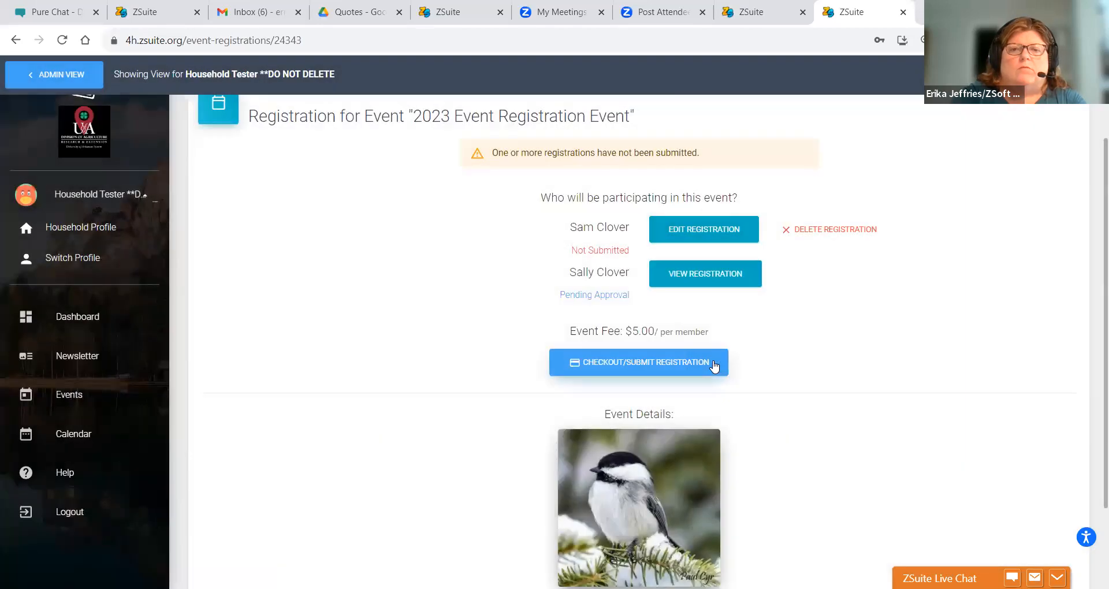
click(693, 367)
click(692, 367)
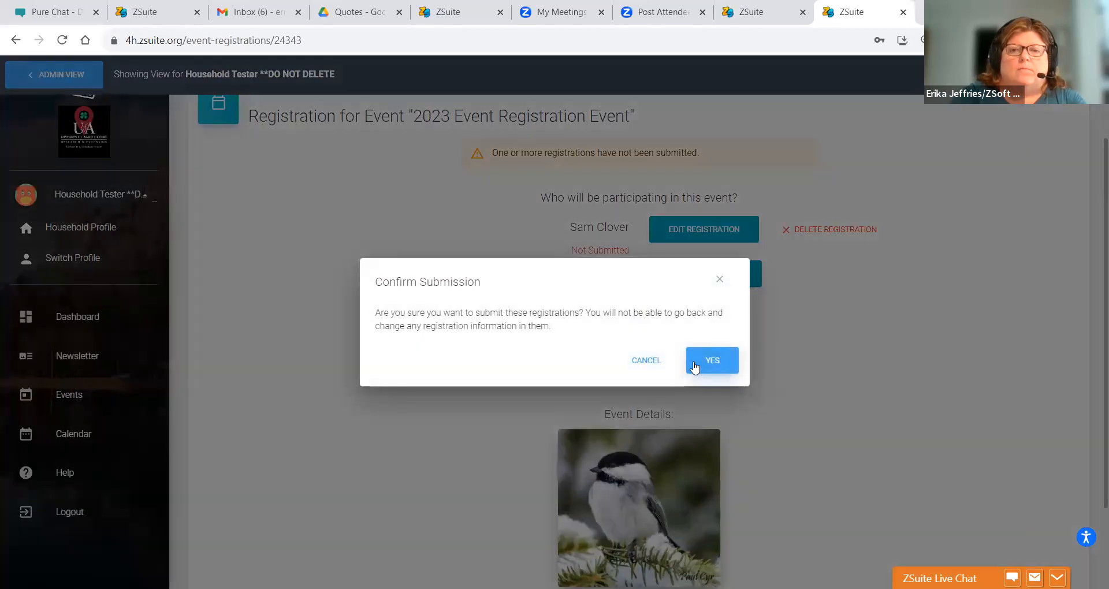
click(694, 365)
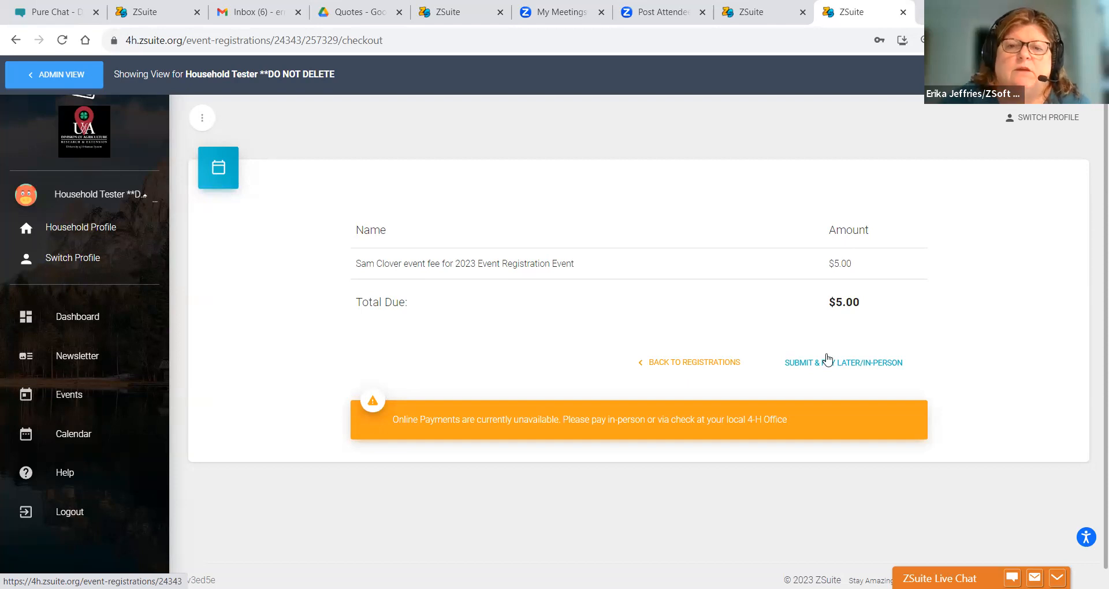
click(851, 365)
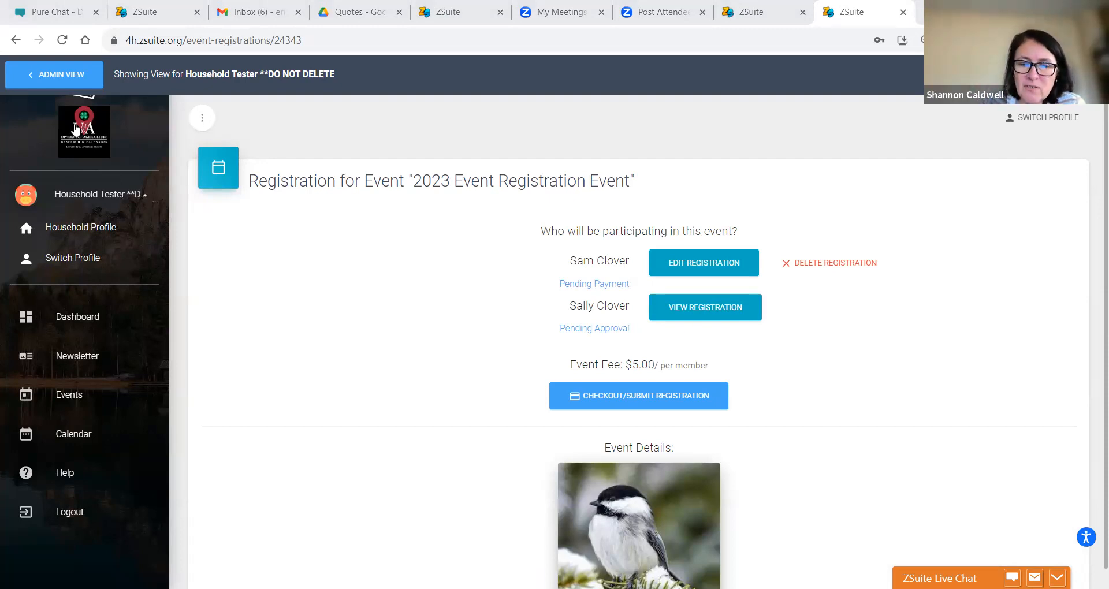
- Switch back to the administrator view on the Households list
click(33, 82)
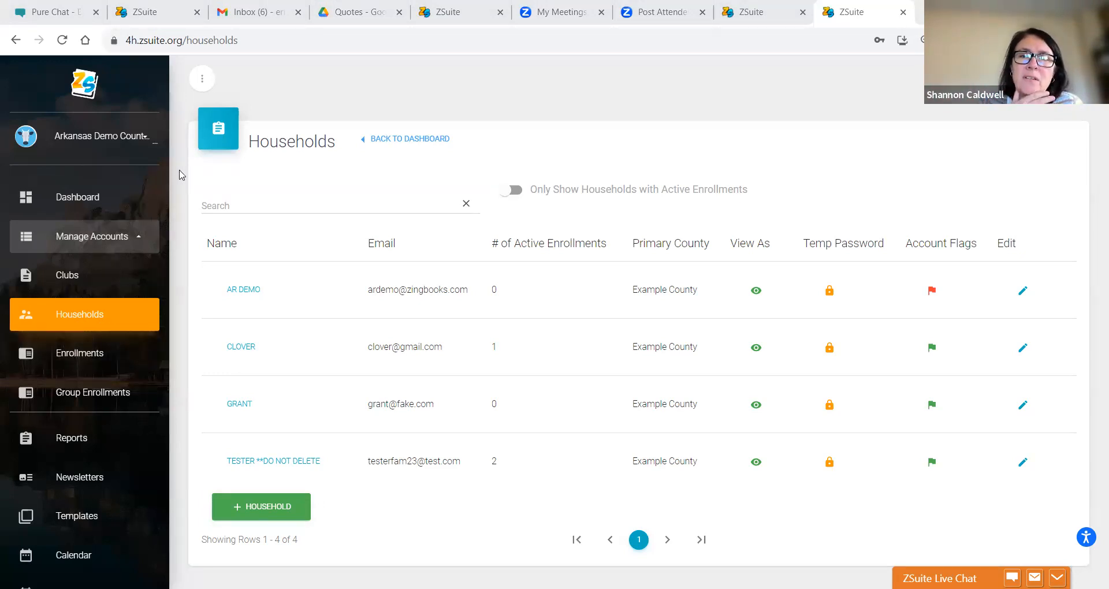
- Edit the 2023 Event Registration Event and review its Registration Information with the $5 fee
scroll(178, 176, down, 1)
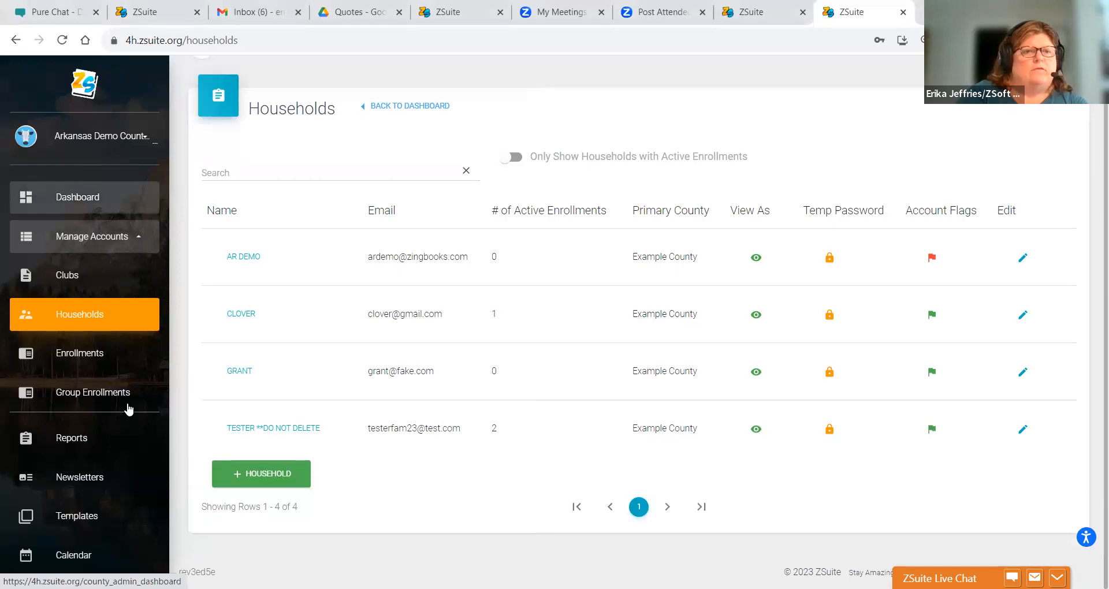
click(156, 495)
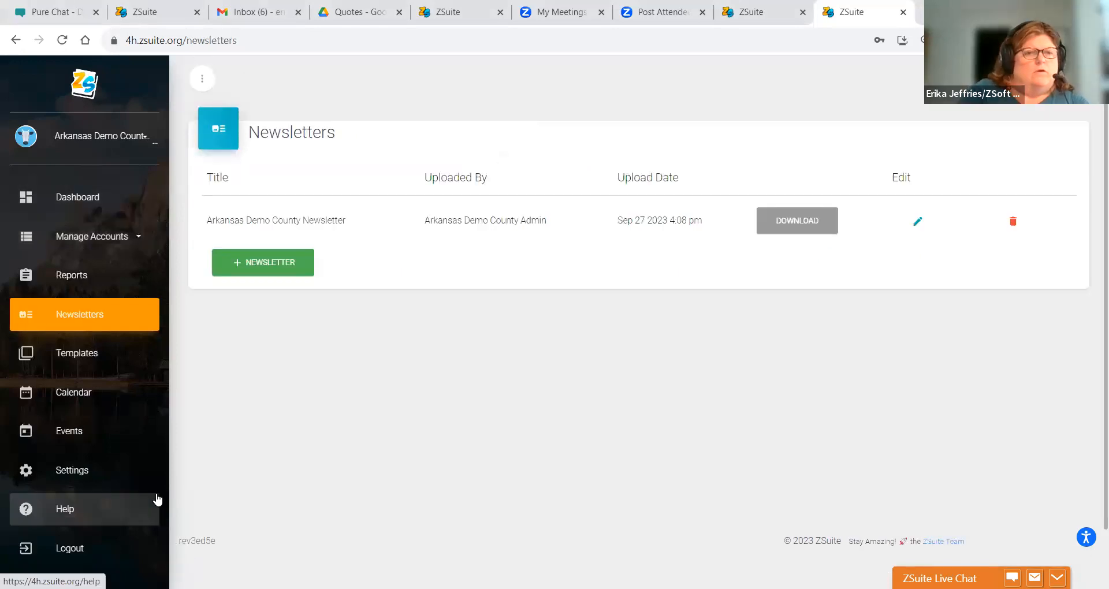
click(131, 426)
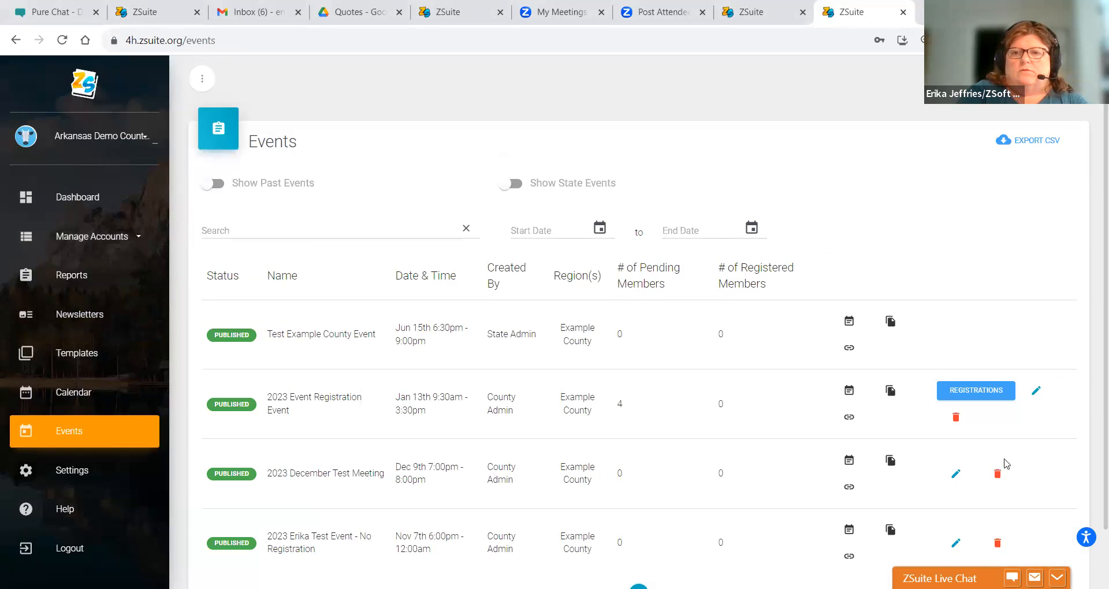
click(1036, 390)
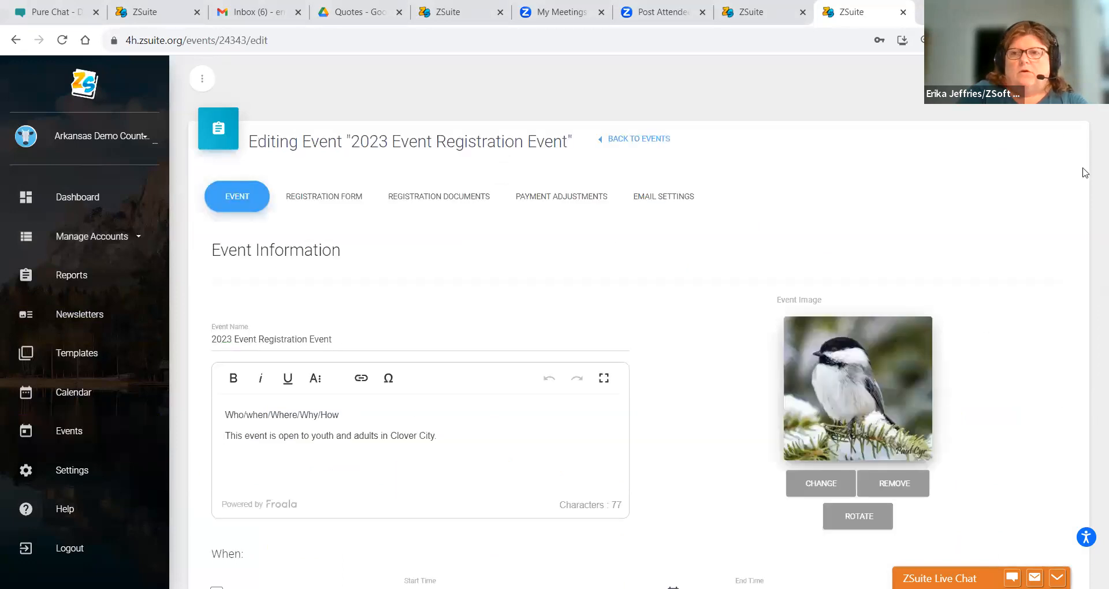
scroll(1079, 176, down, 8)
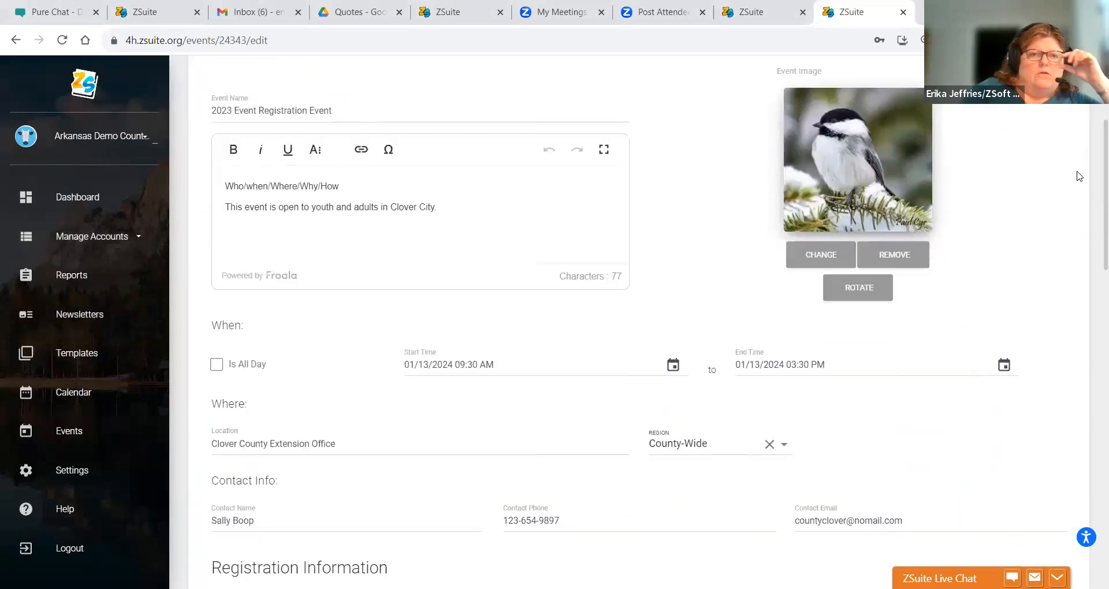
scroll(1079, 177, down, 4)
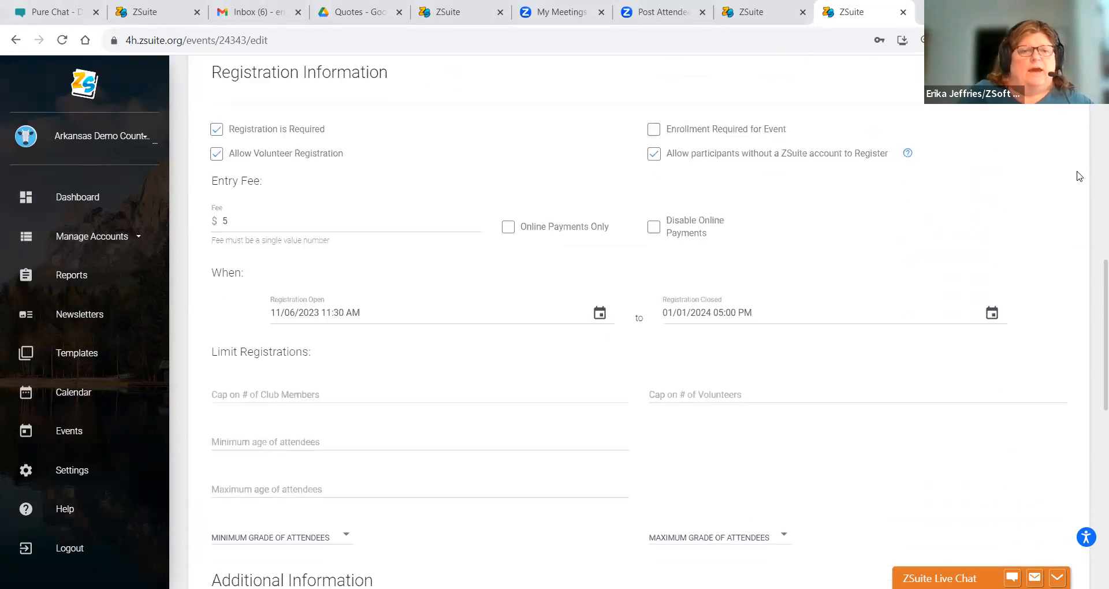
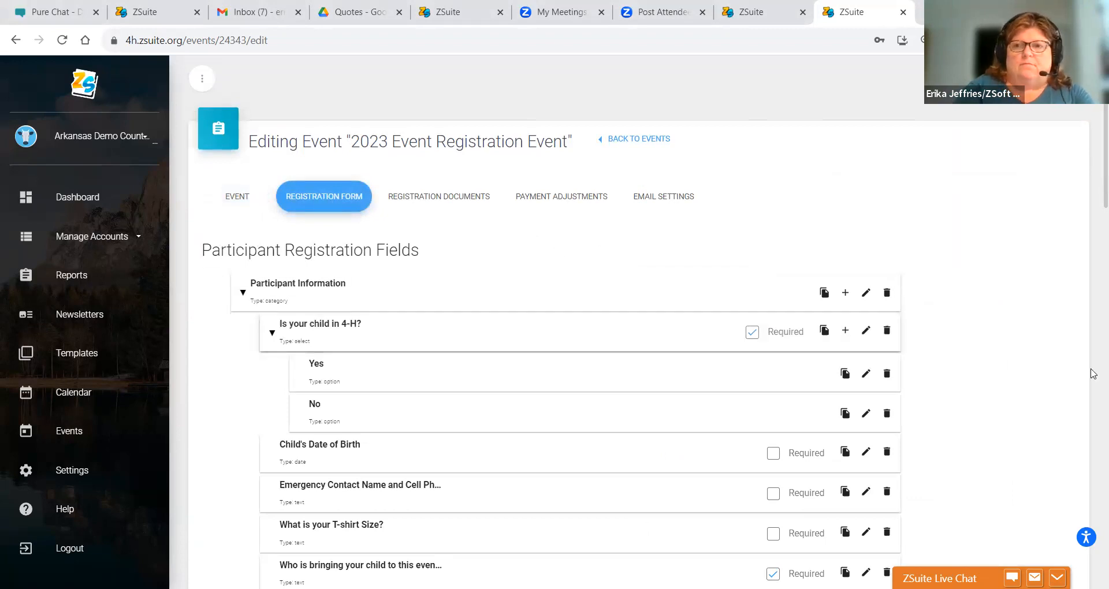
- Scroll past the participant fields and start adding a new category at the end of the form
drag(1091, 175, 1091, 289)
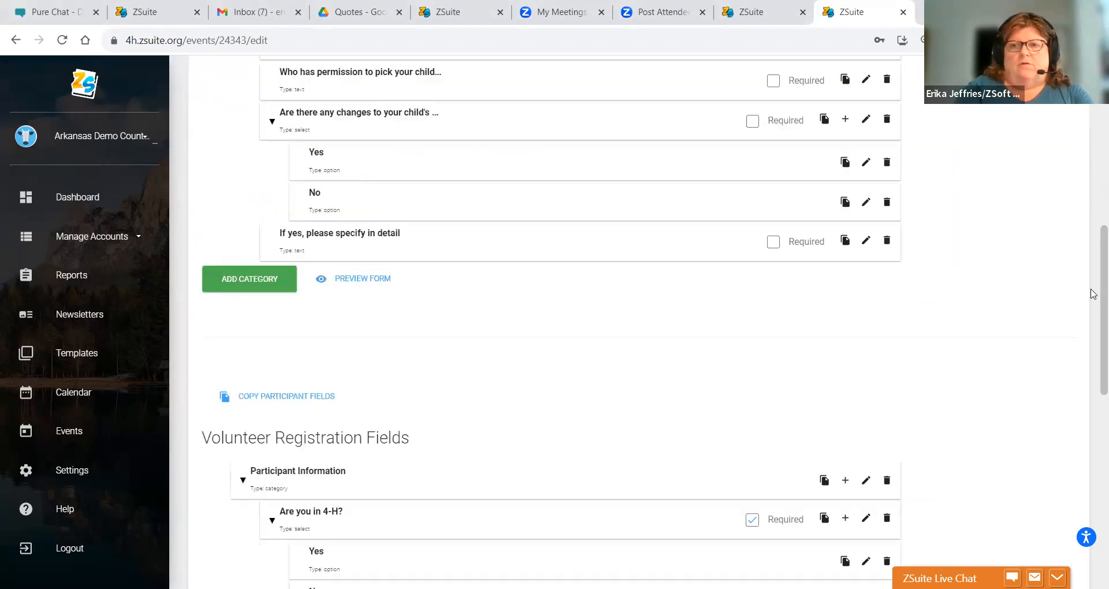
click(242, 282)
- Create a new category named 'Registration Types'
click(369, 312)
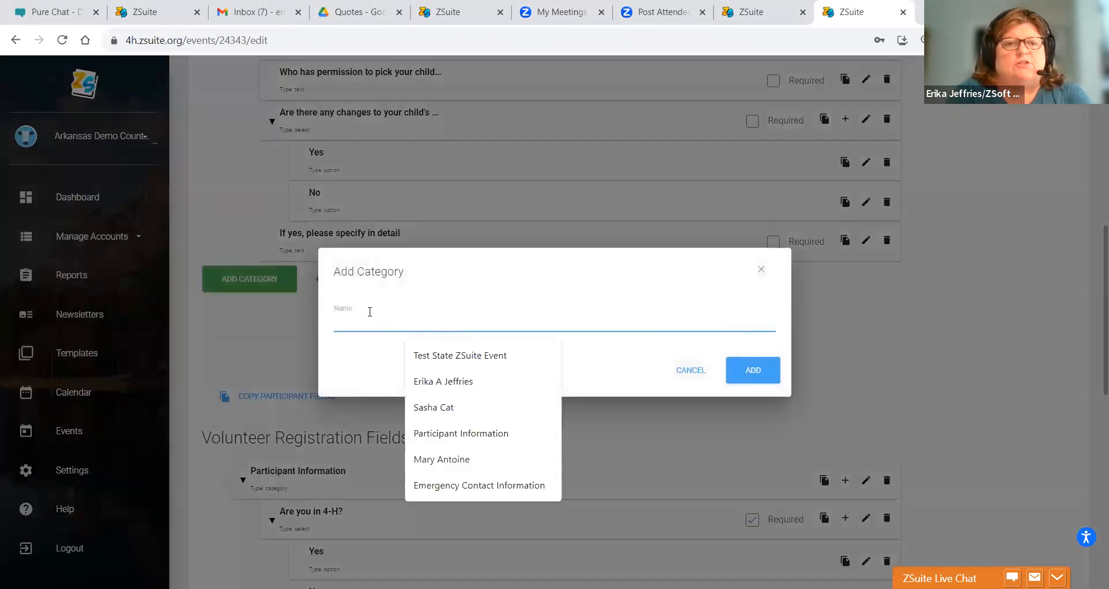
text(Regisrat)
key(BackSpace)
key(BackSpace)
text(tratio)
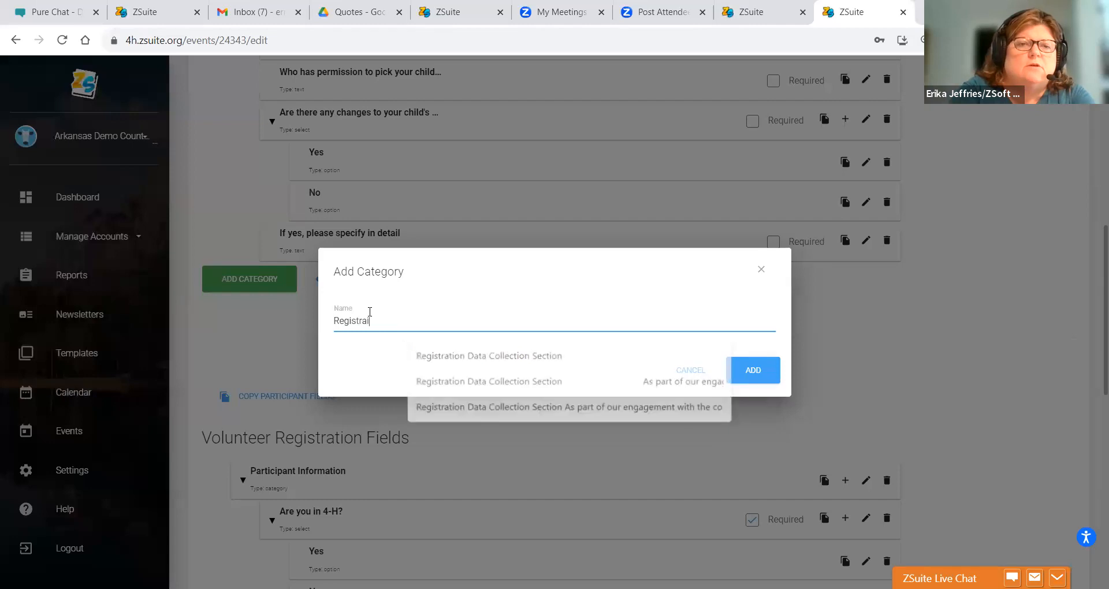
text(n Types)
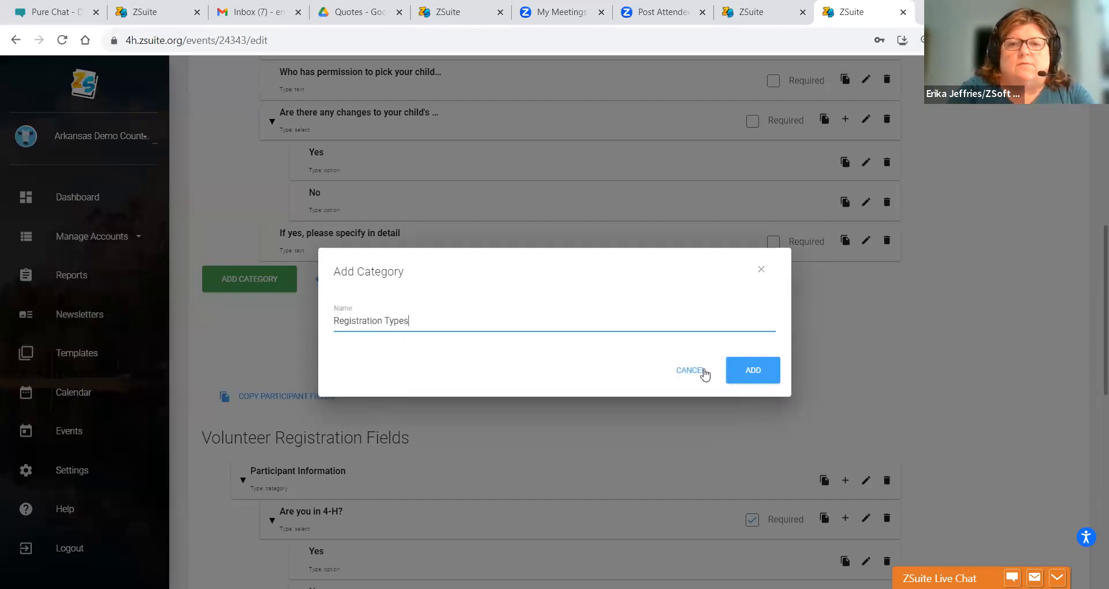
click(734, 372)
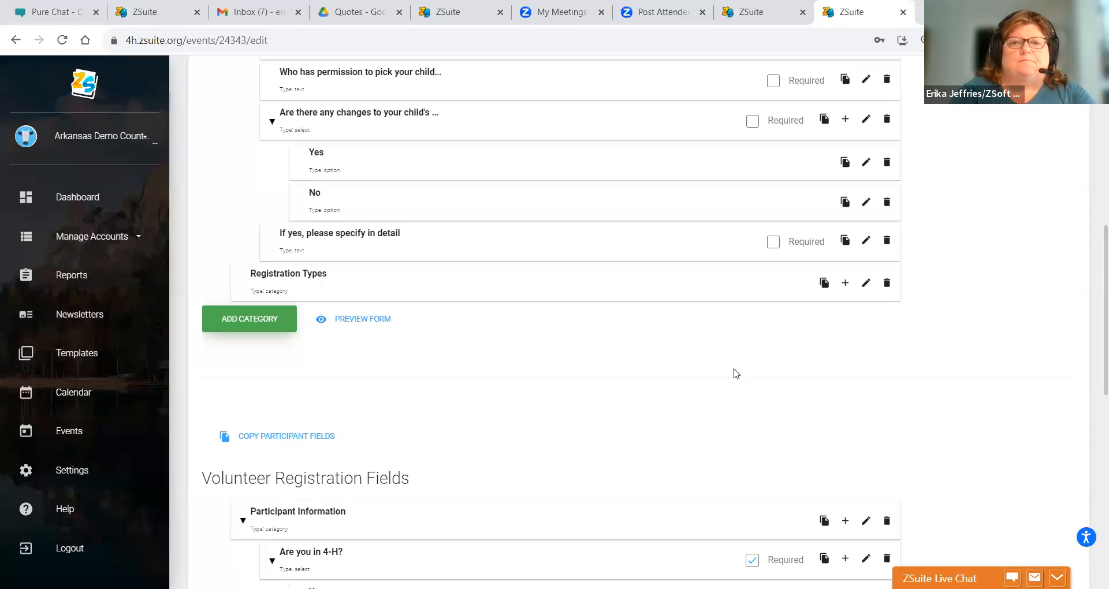
- Draft a 'Full Time Youth Participant' field, review its input type, validation and visibility options, then discard it
click(845, 283)
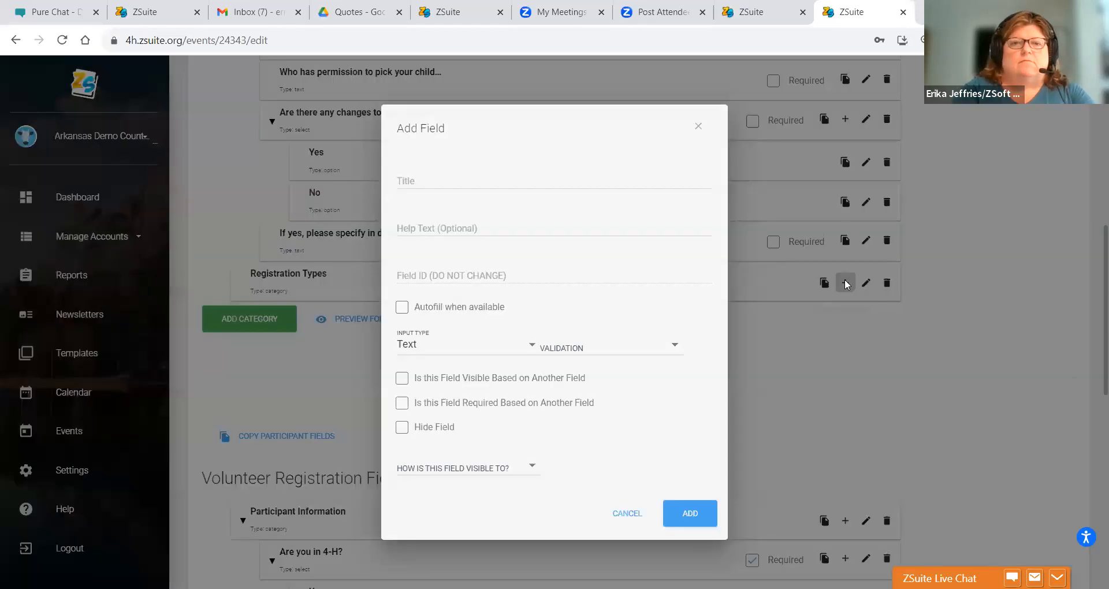
click(429, 180)
text(Full Time )
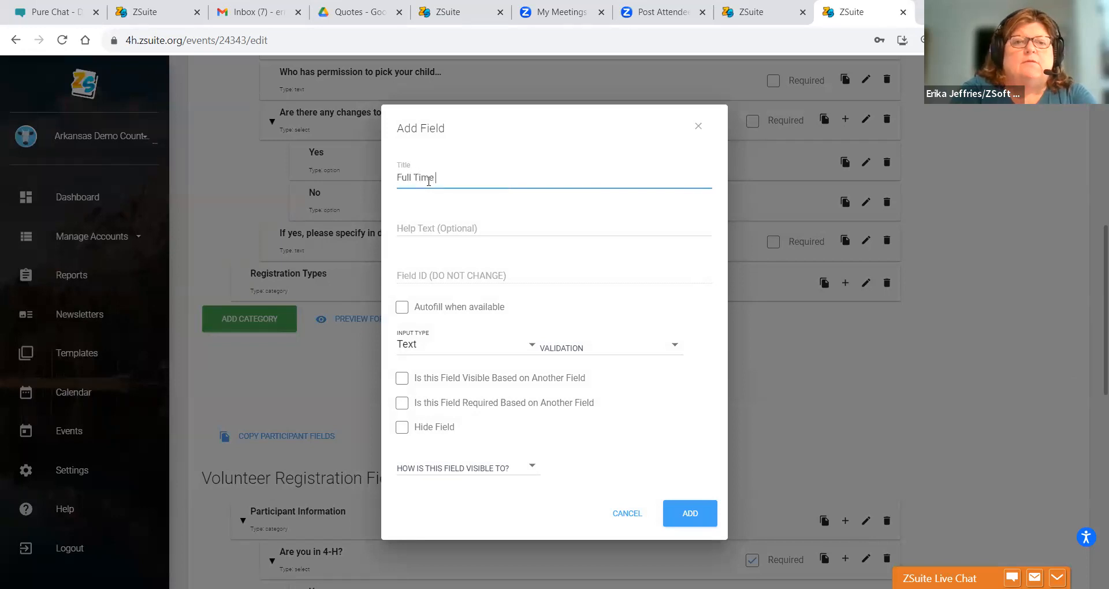
text(Youth Parti)
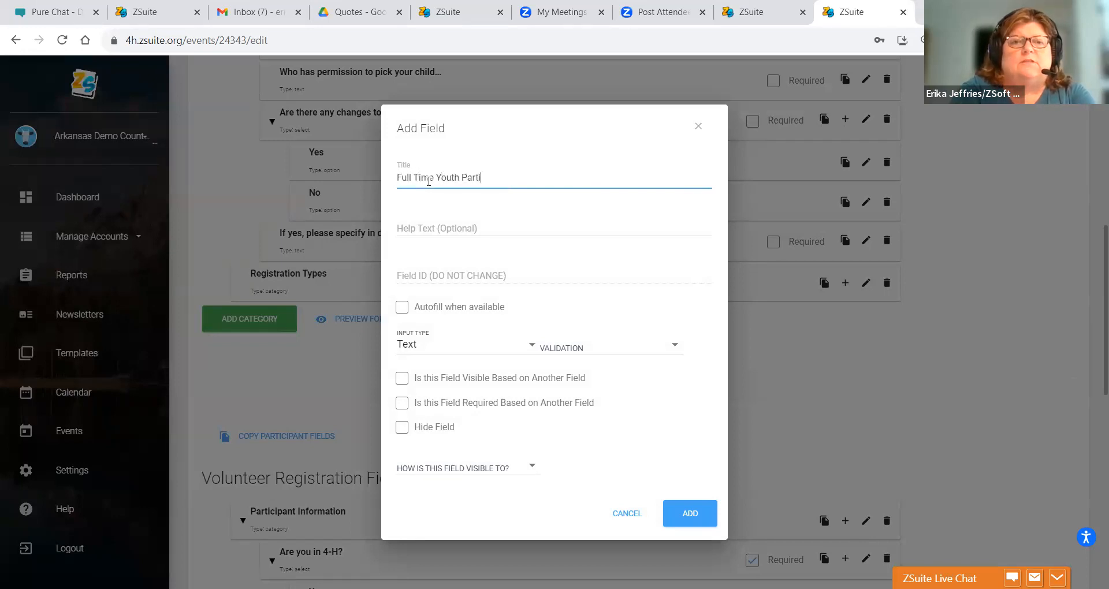
text(cipant)
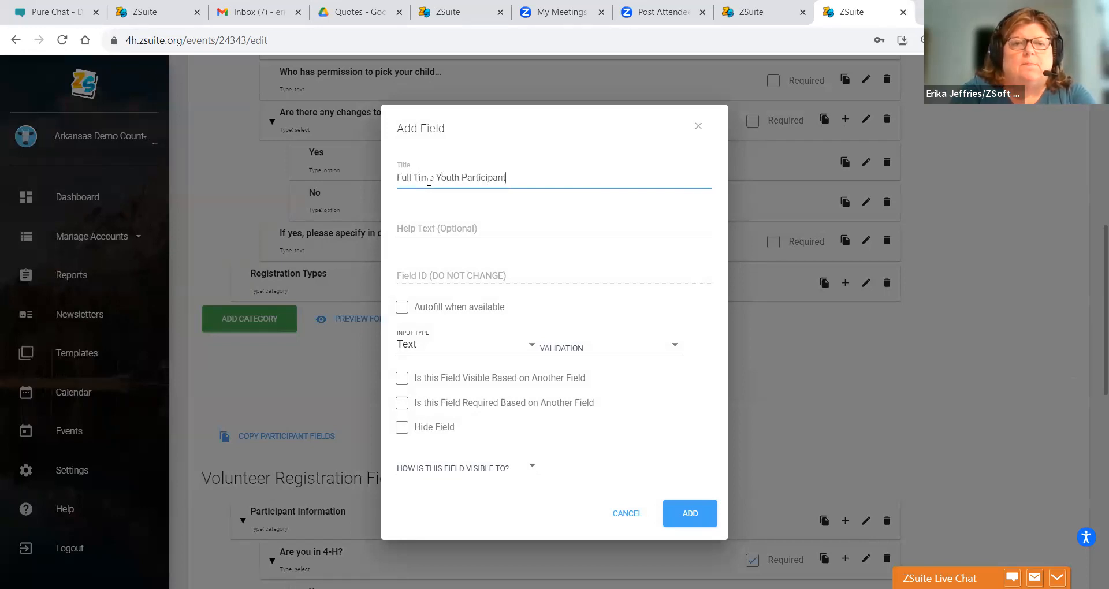
click(398, 343)
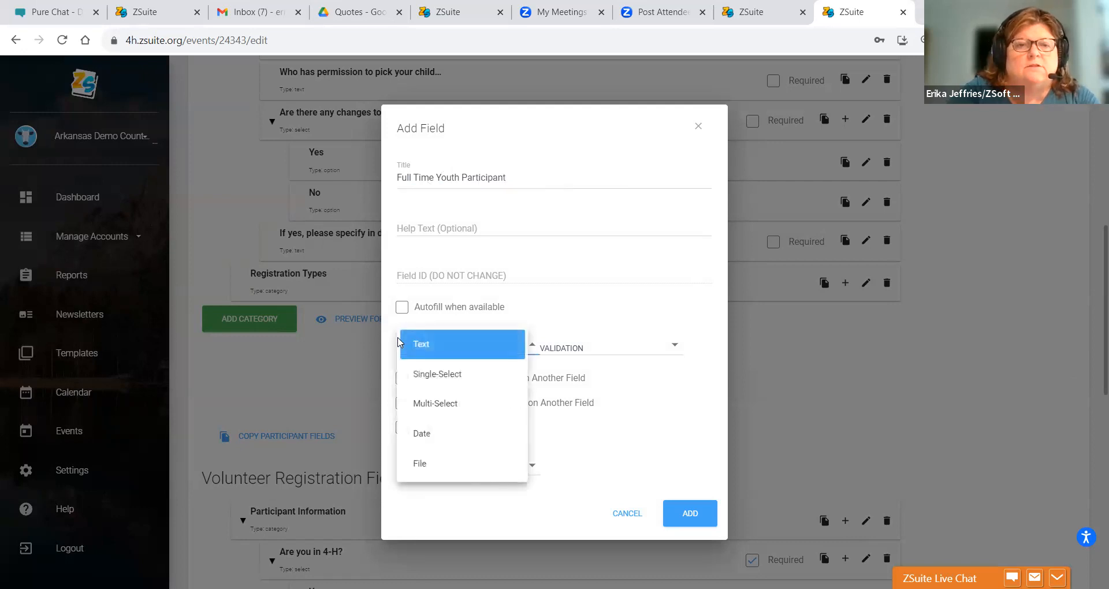
click(447, 327)
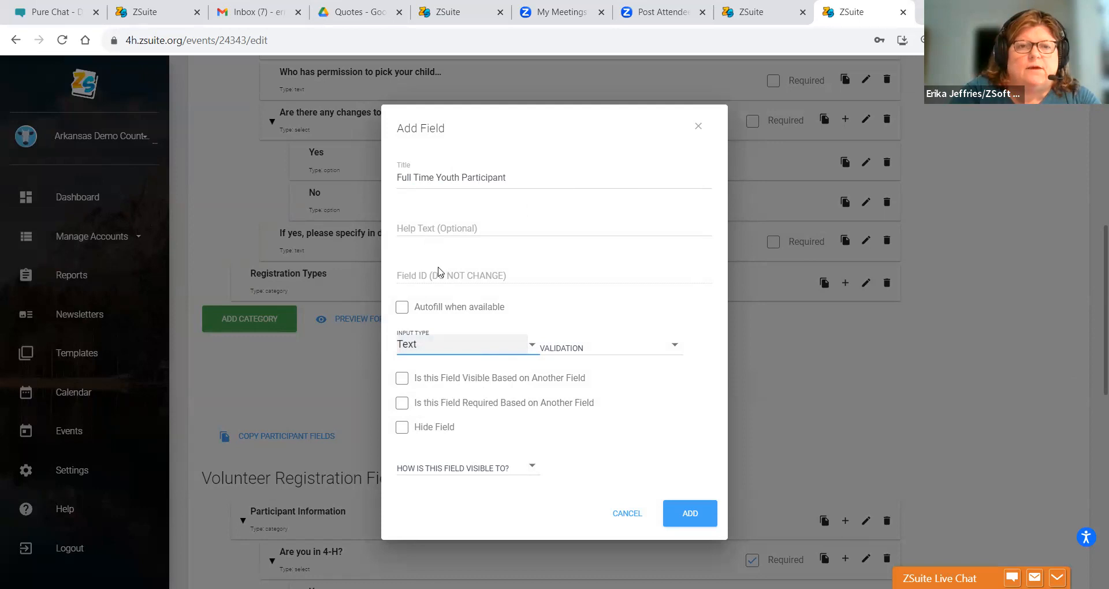
click(463, 344)
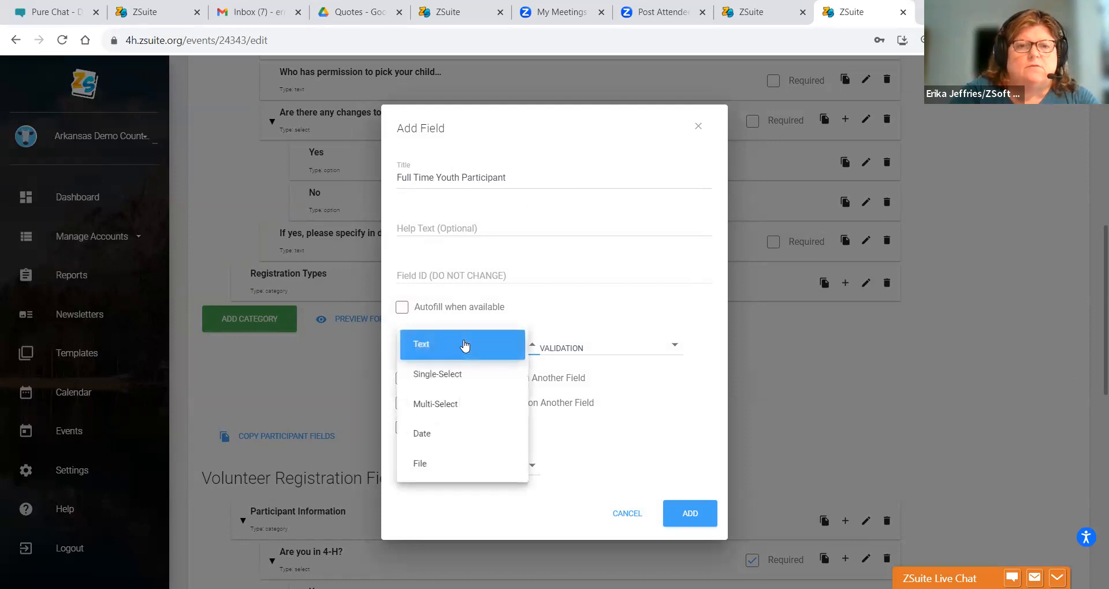
click(564, 344)
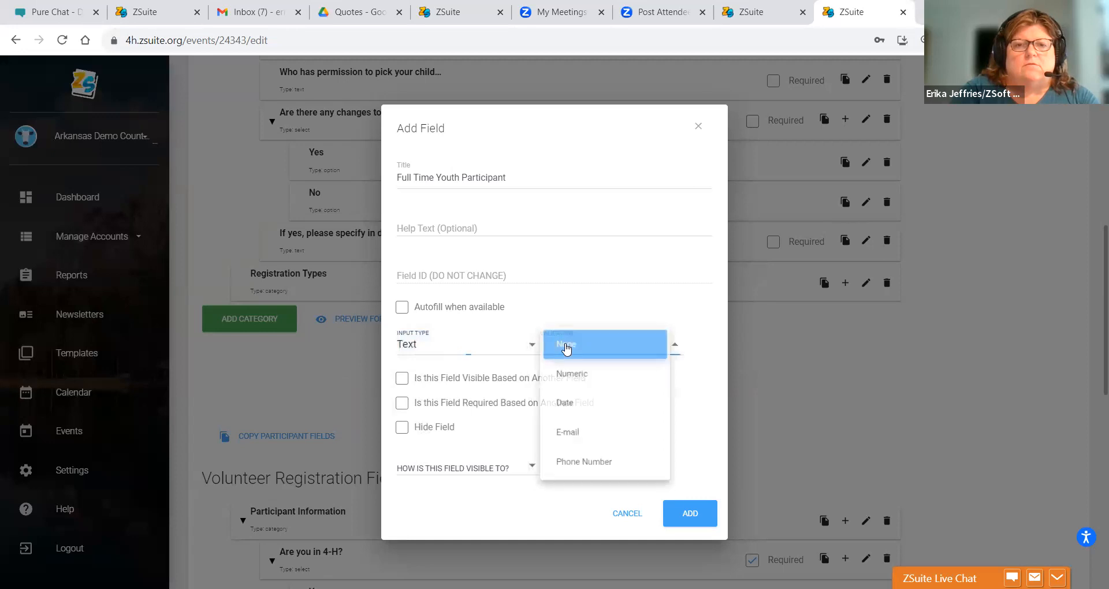
click(579, 304)
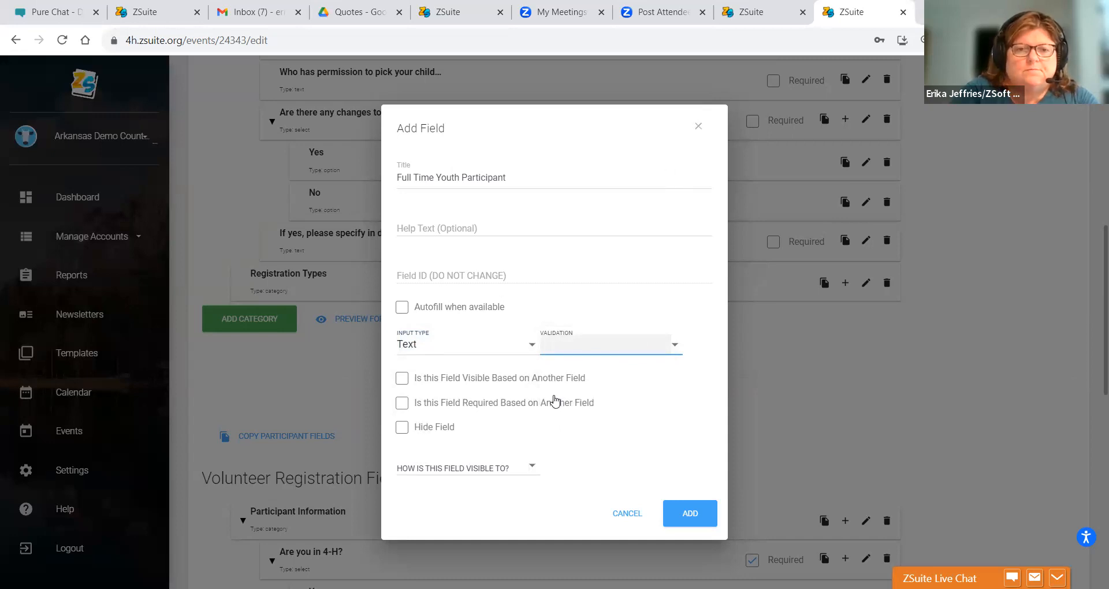
click(430, 464)
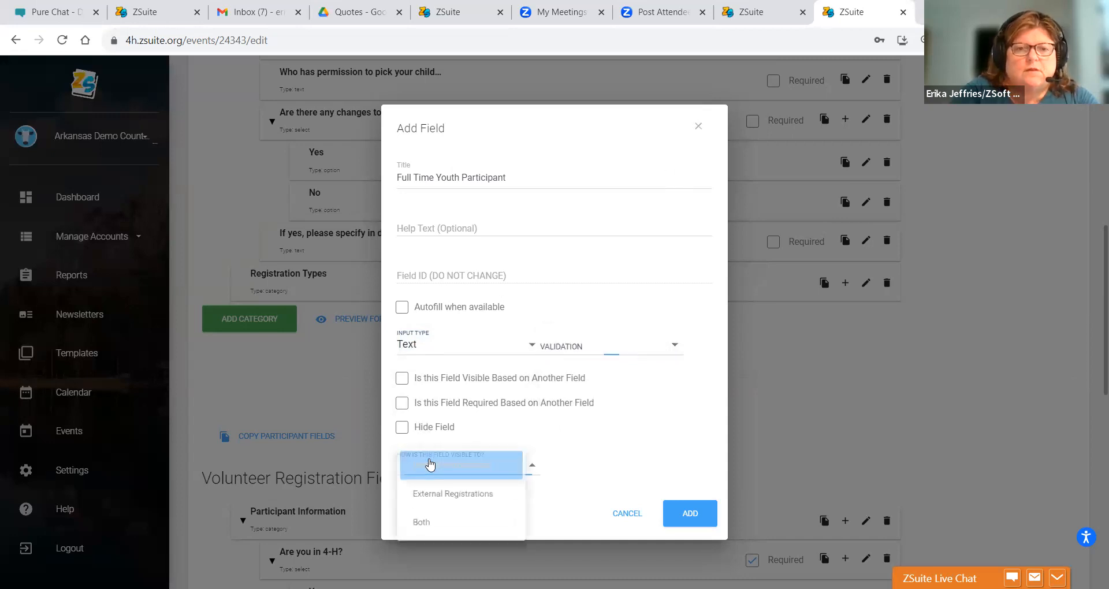
click(587, 434)
click(631, 515)
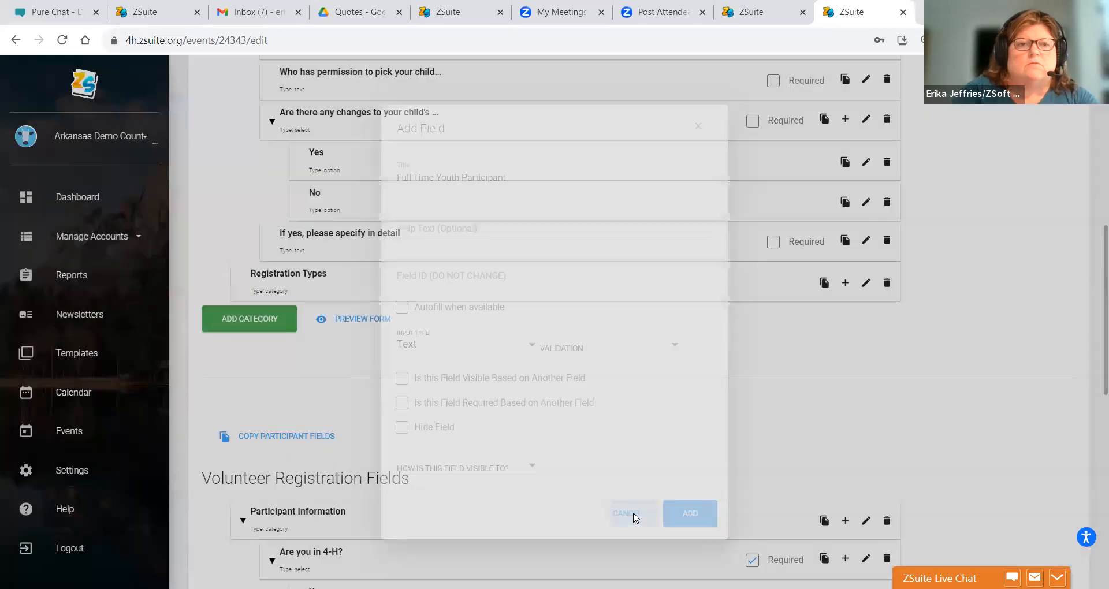
- Start a new Registration Types field as a Single-Select with Numeric validation
click(844, 283)
drag(763, 293, 587, 285)
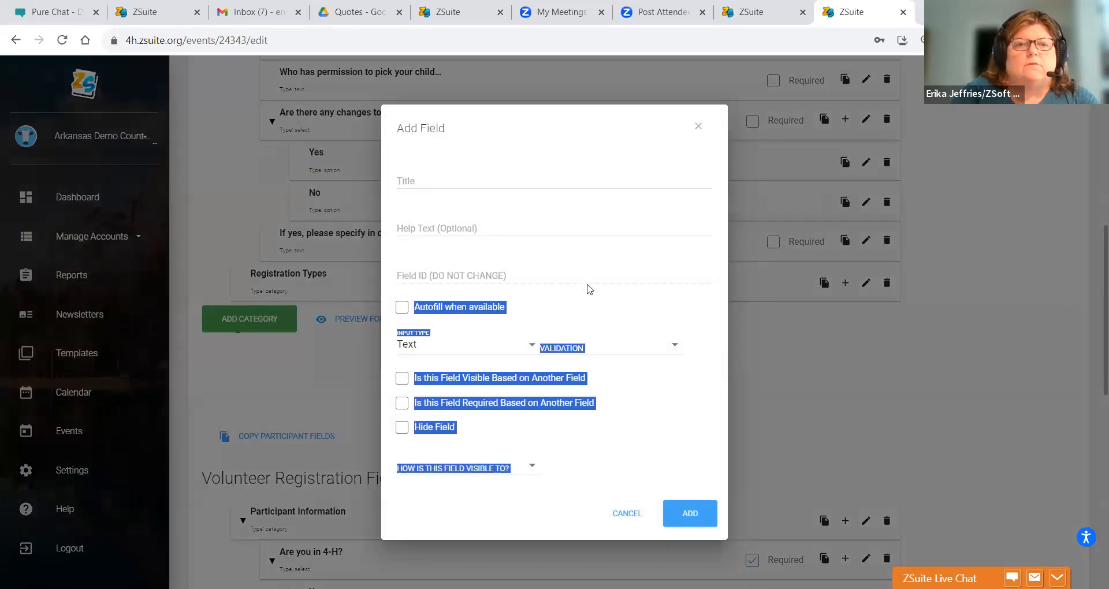
click(652, 362)
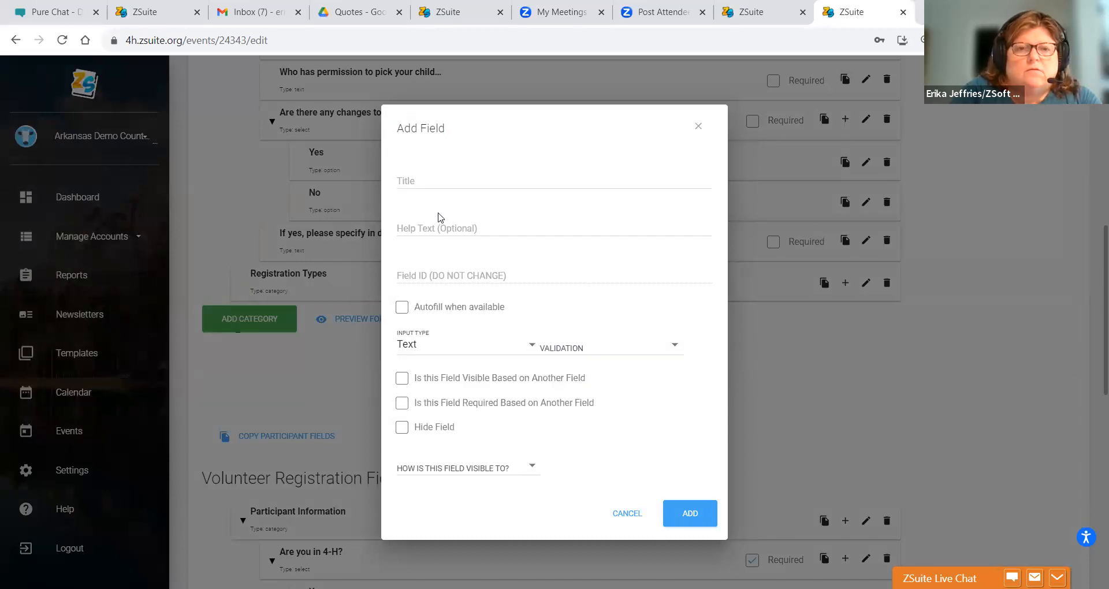
click(446, 344)
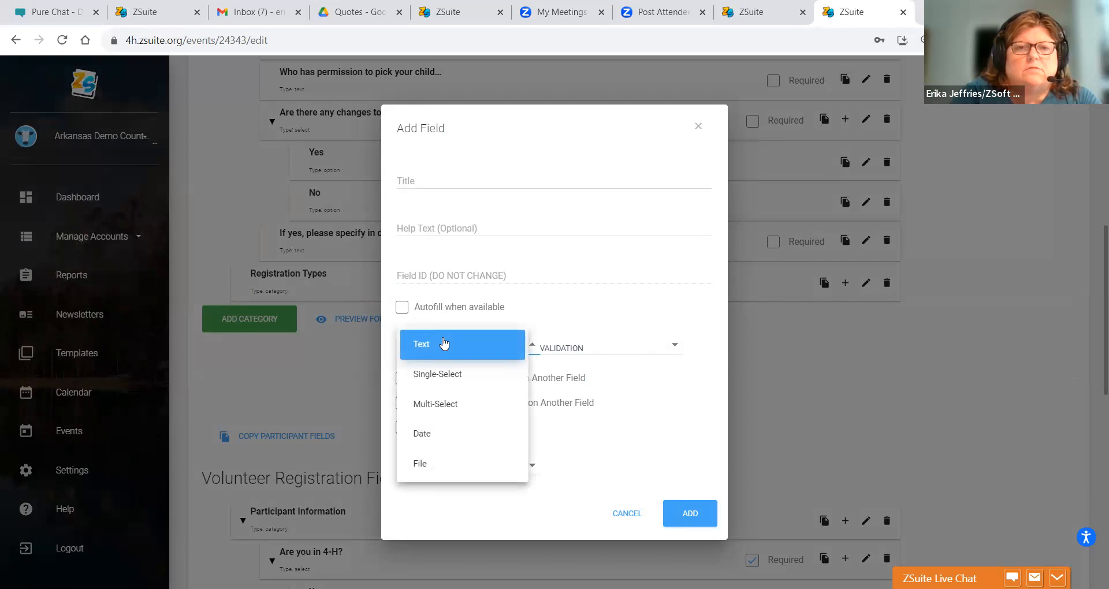
click(437, 375)
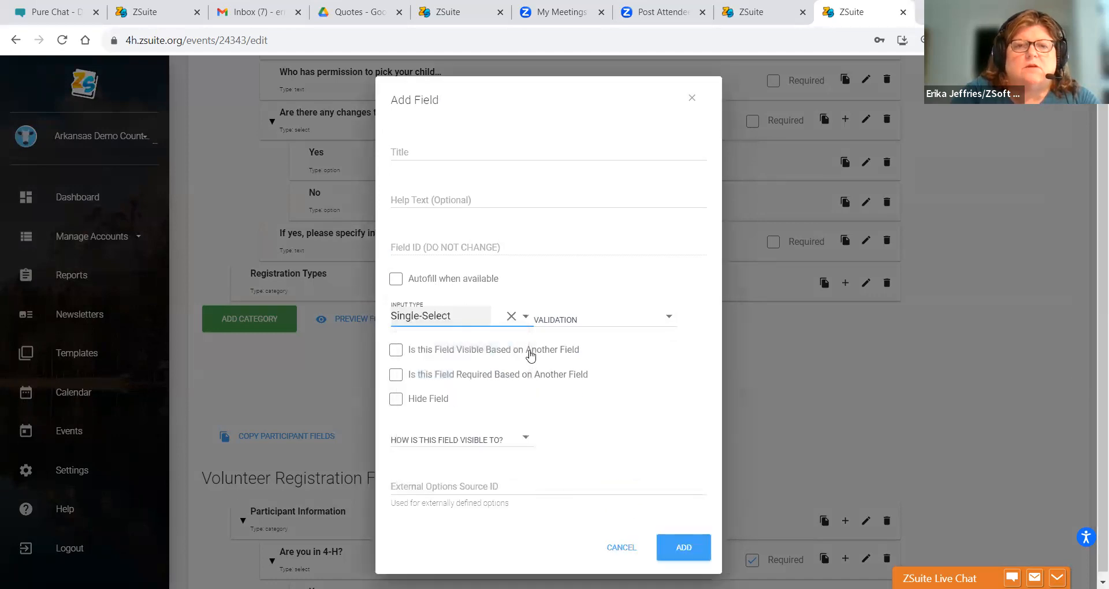
click(557, 322)
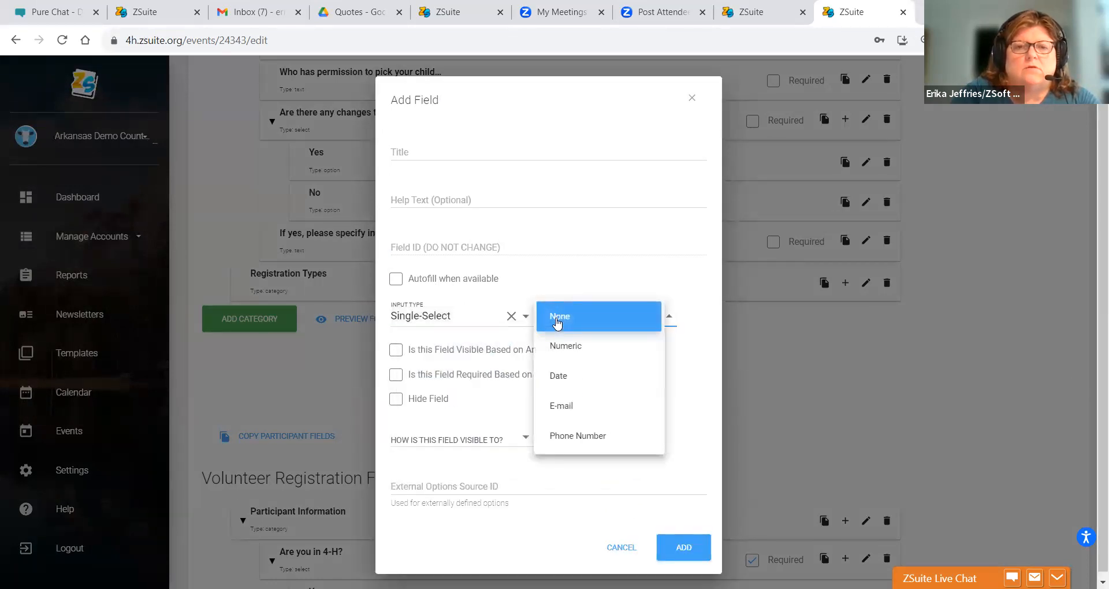
click(556, 348)
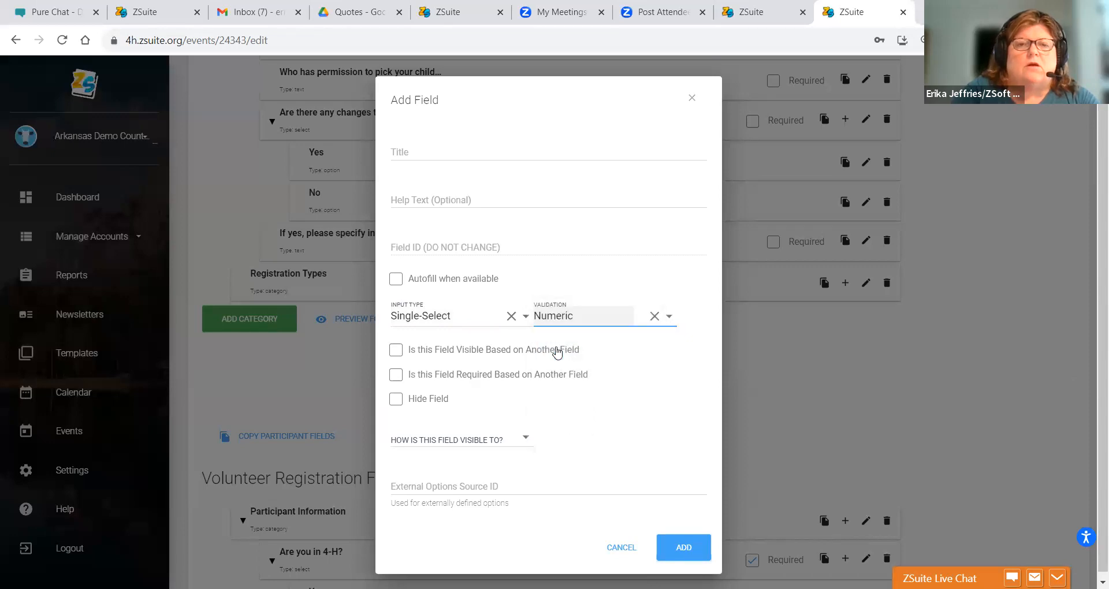
- Title the field 'Youth Registratnt', make it visible to Both, and add it
click(407, 153)
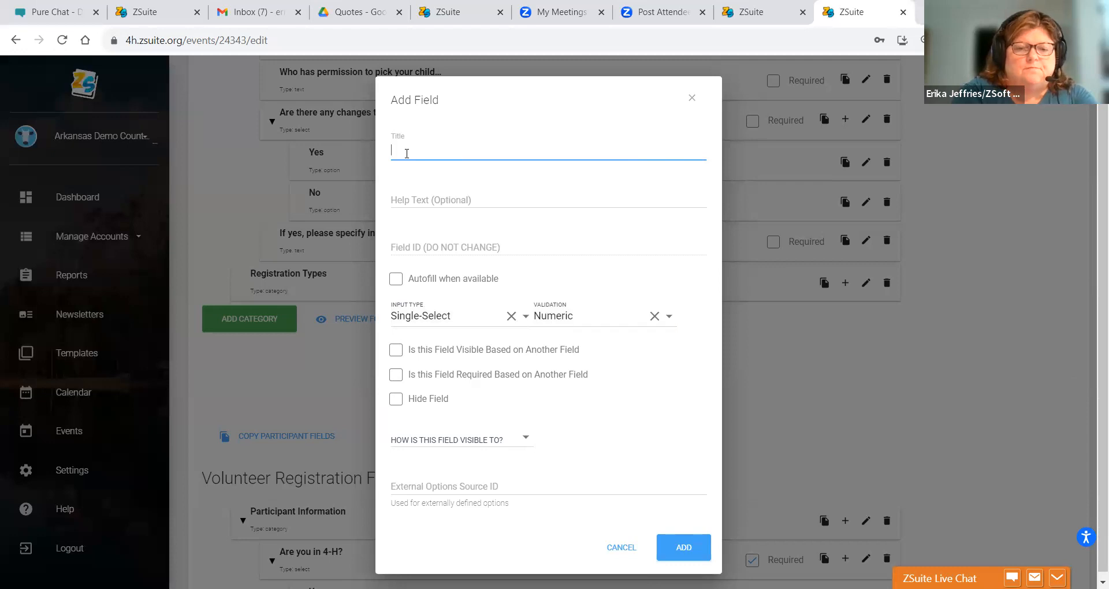
text(Full)
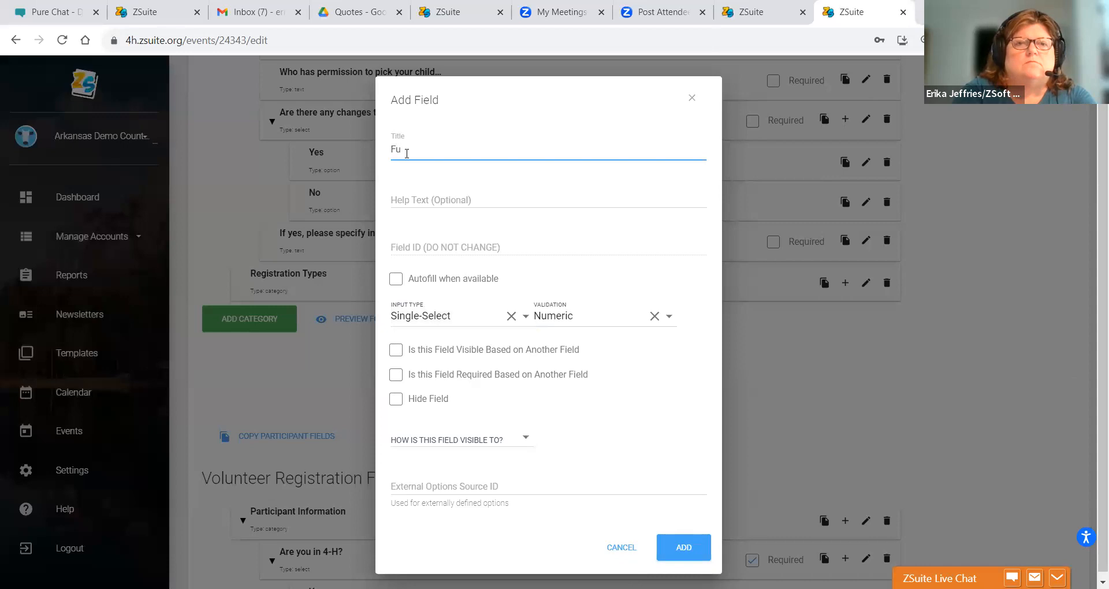
key(BackSpace)
key(BackSpace)
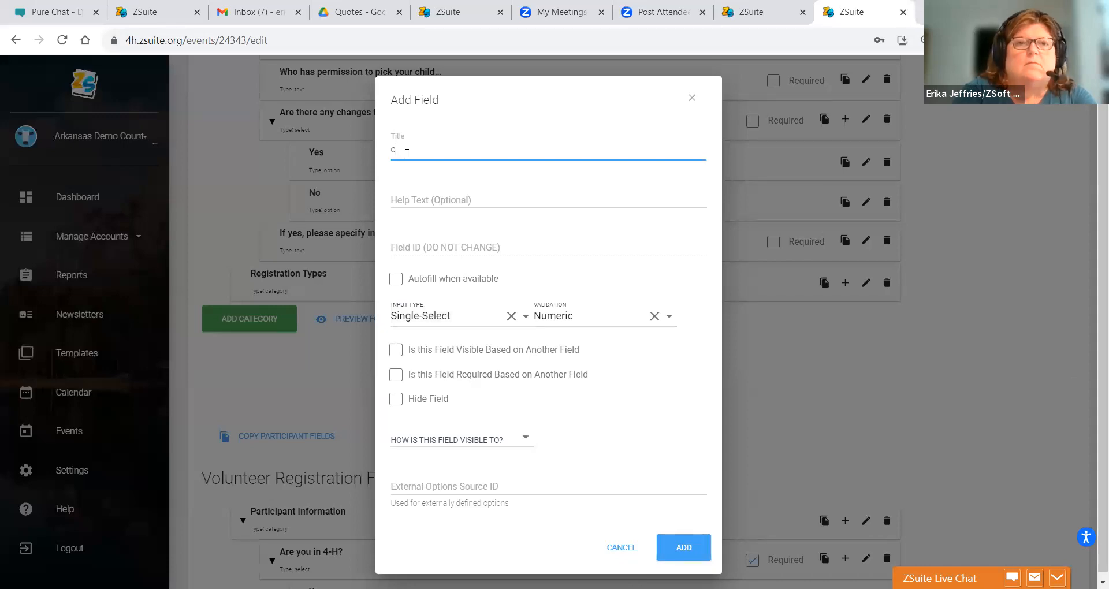
text(your)
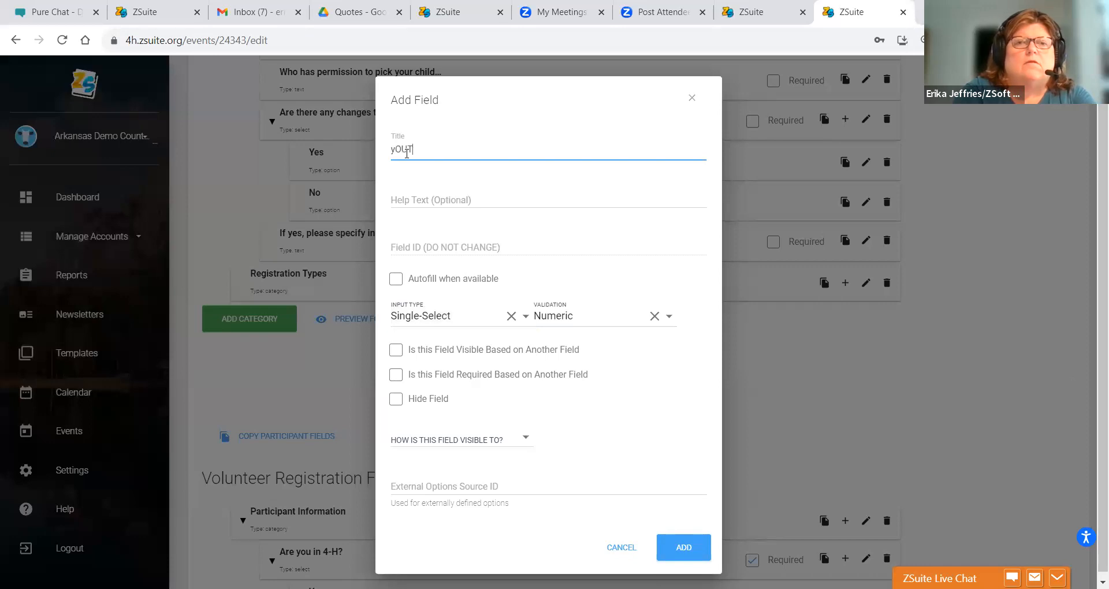
key(BackSpace)
key(BackSpace)
text(Yo)
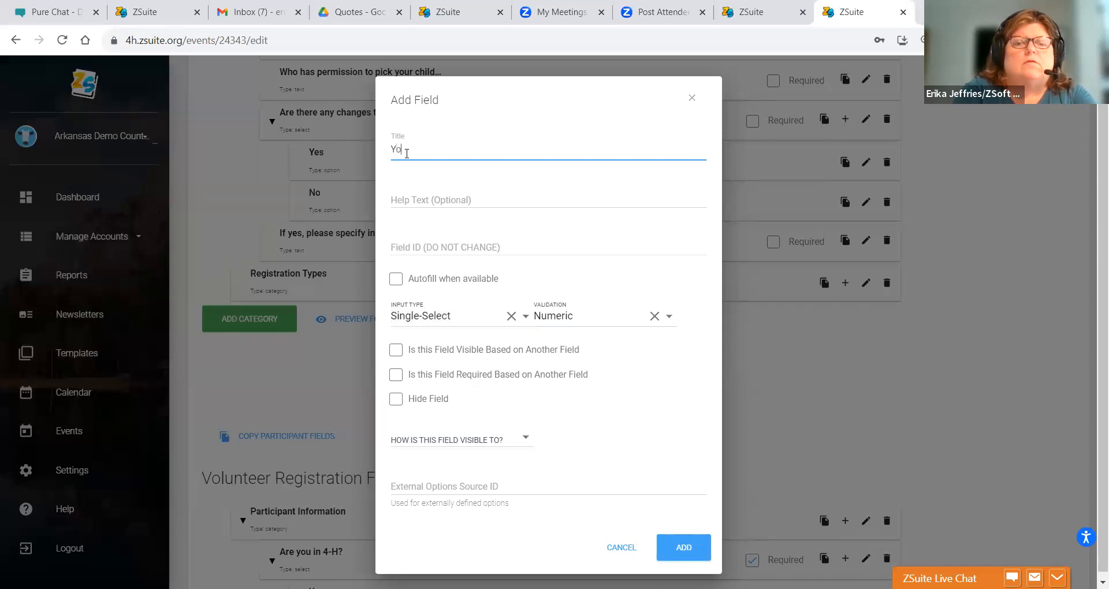
text(uth Registrat)
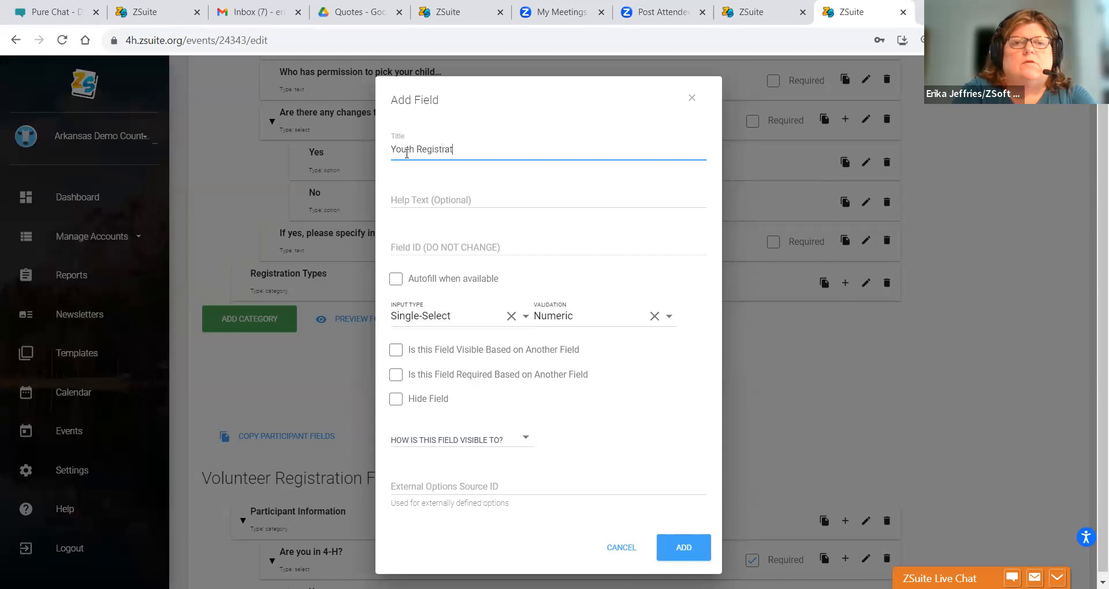
text(nt)
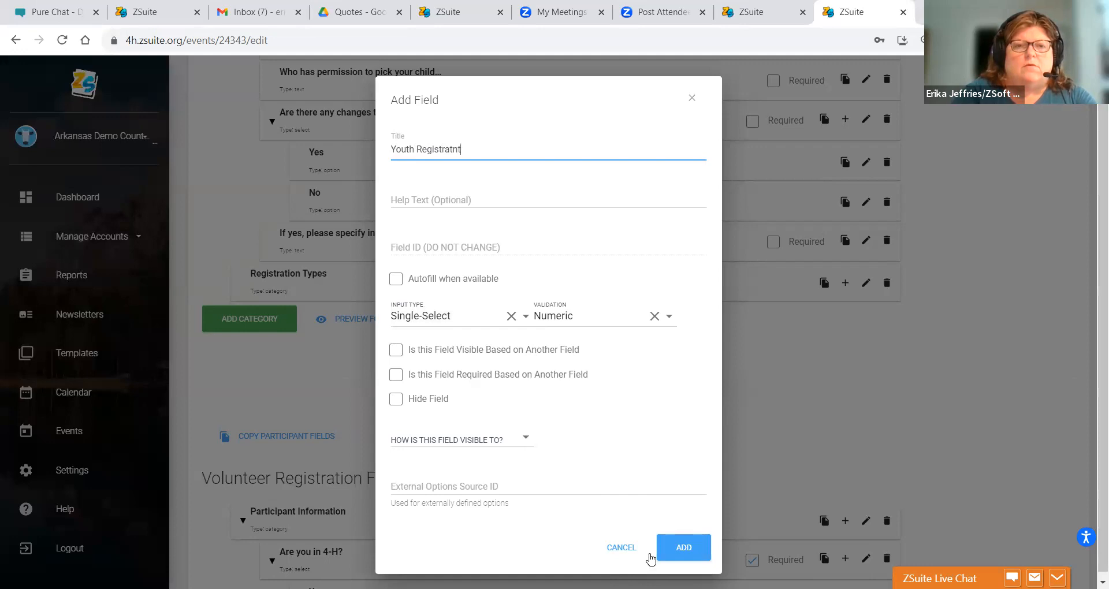
click(454, 440)
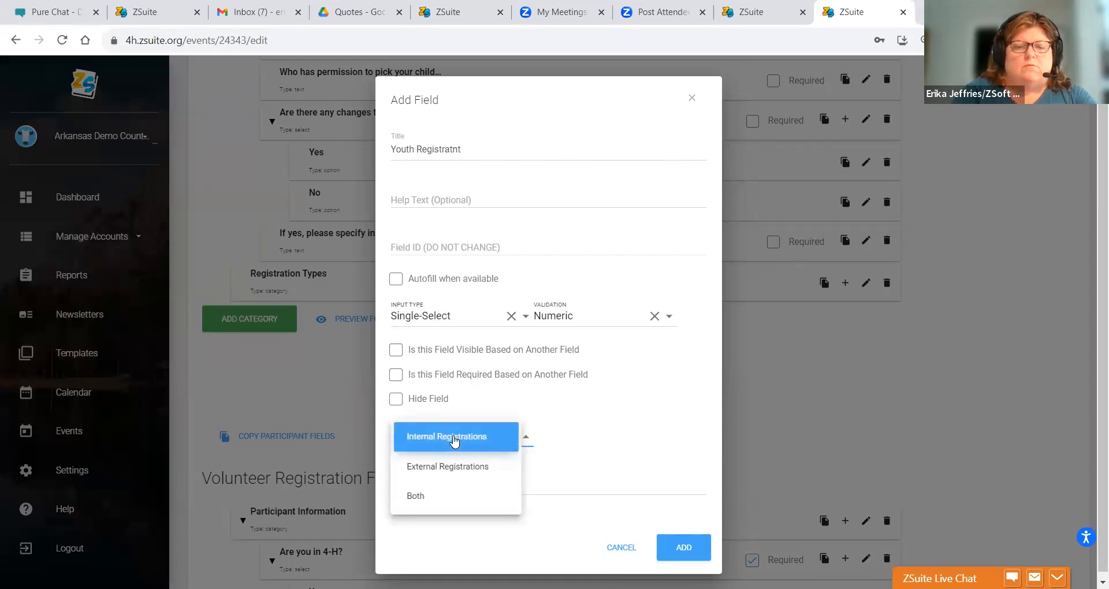
click(543, 423)
click(497, 442)
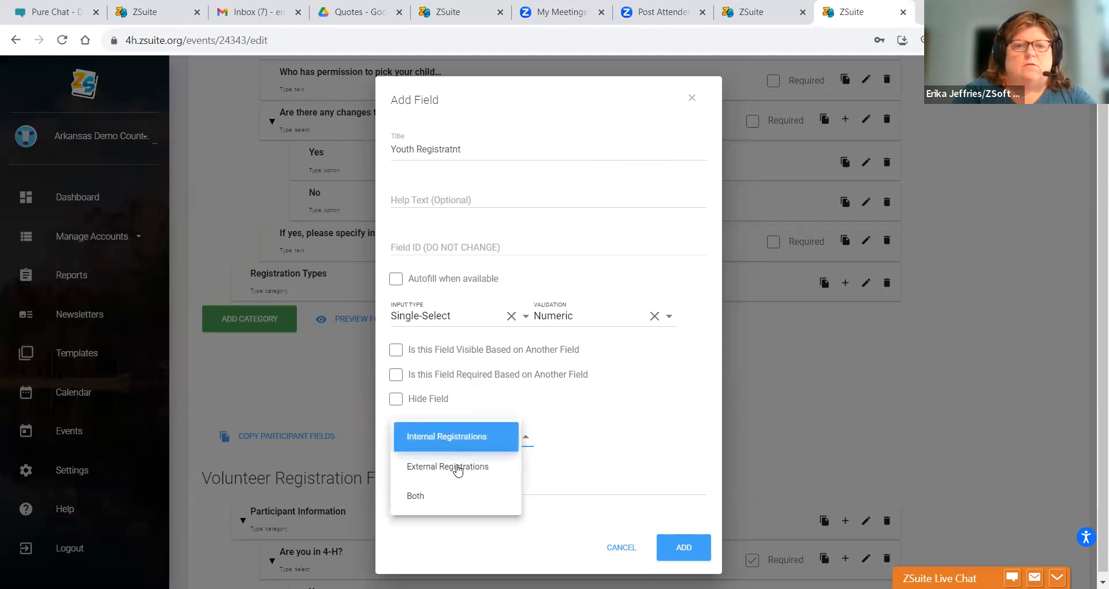
click(434, 498)
click(673, 546)
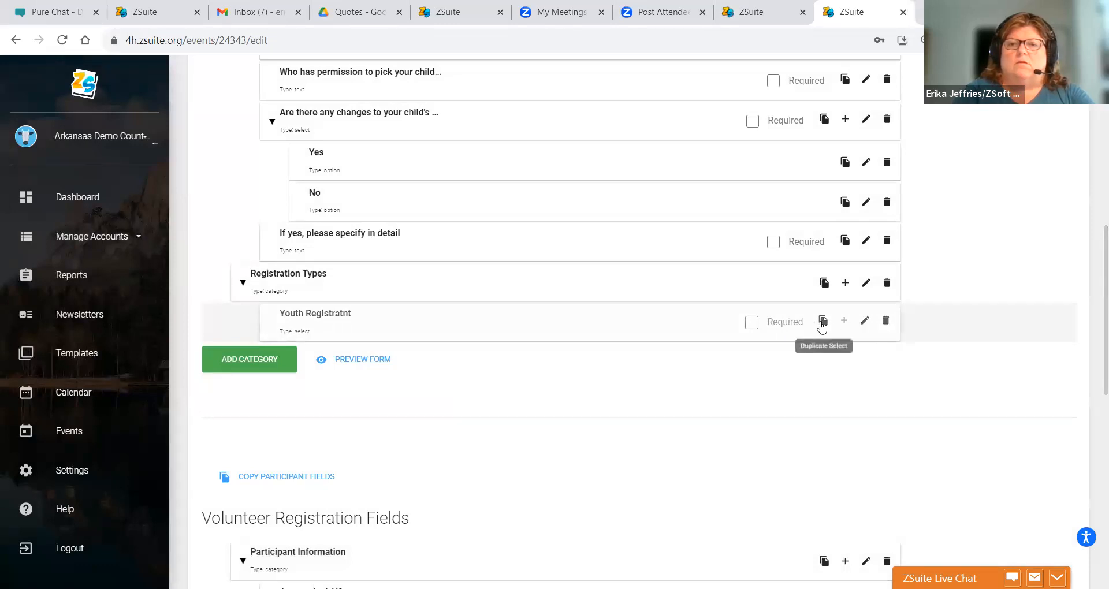
click(866, 322)
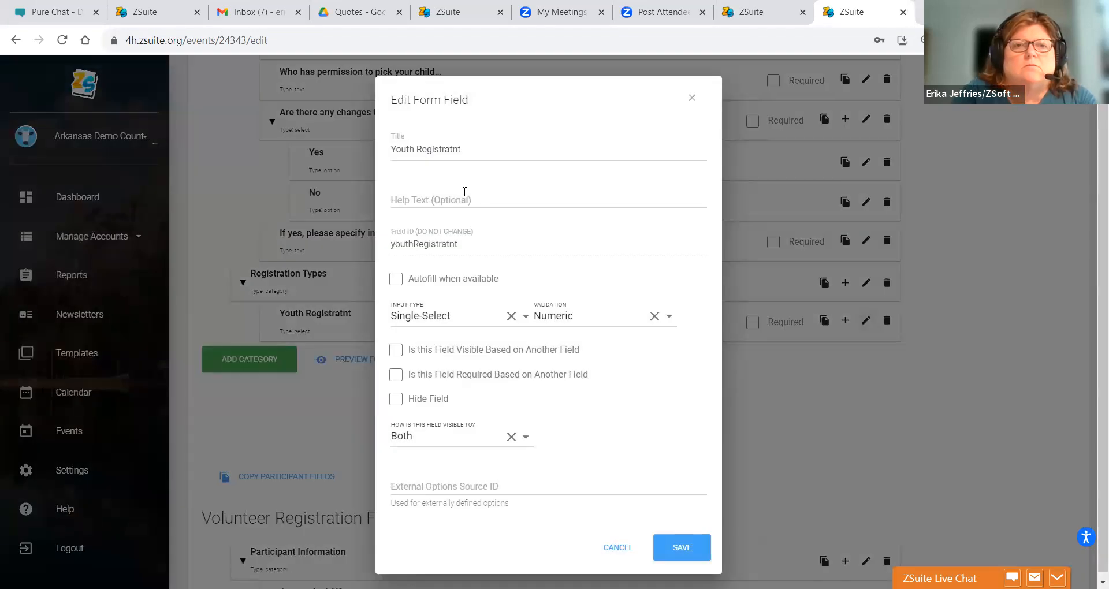
click(465, 192)
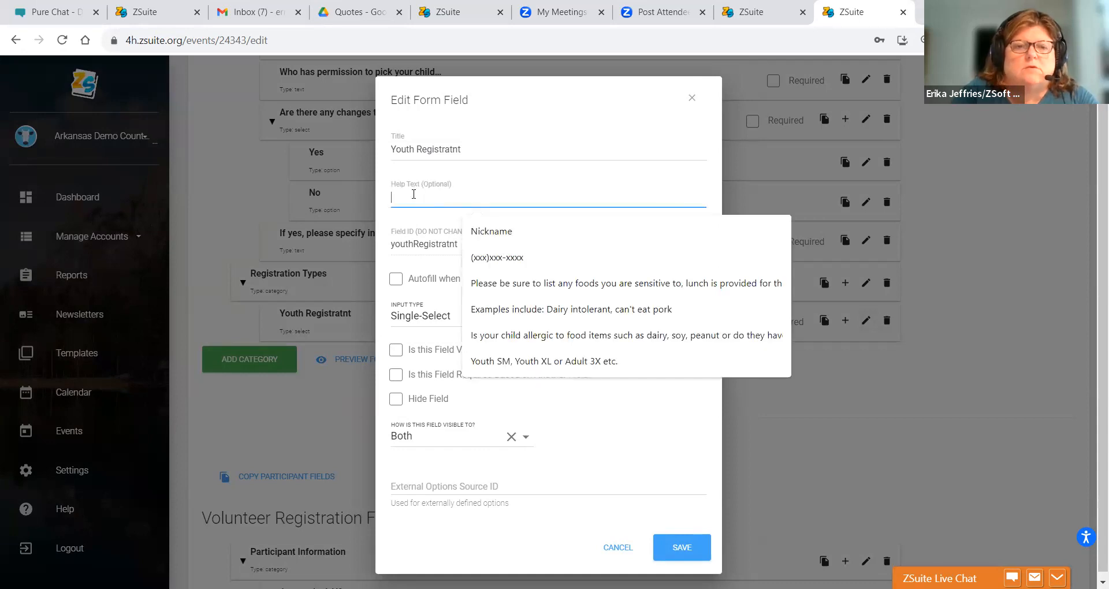
click(691, 98)
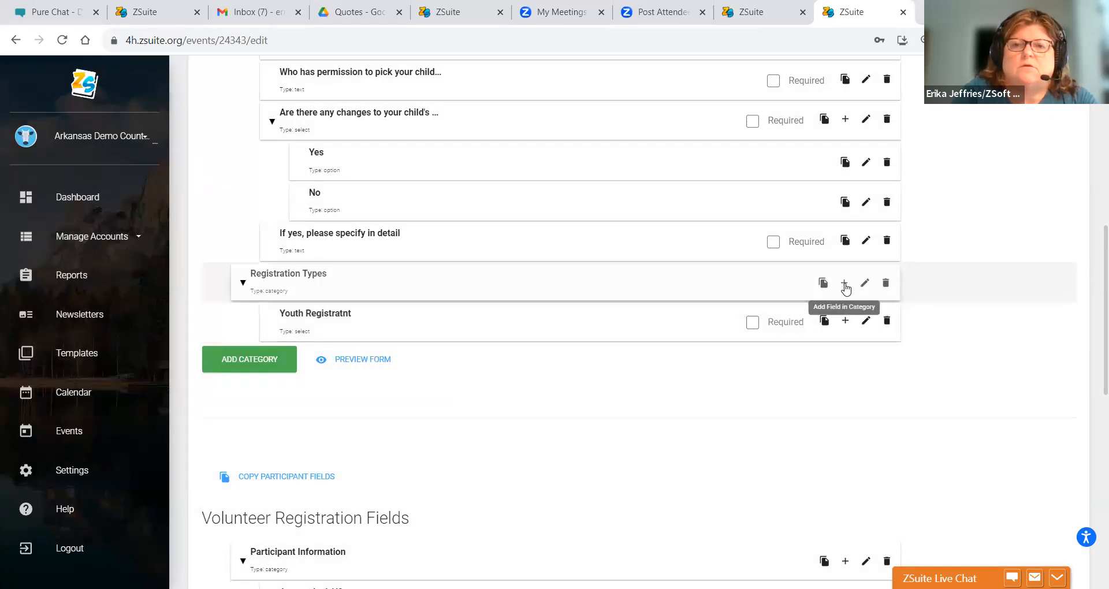
- Add a Paid Option 'Youth Registration Full Time' to Youth Registratnt, limited to 75 selections
click(844, 322)
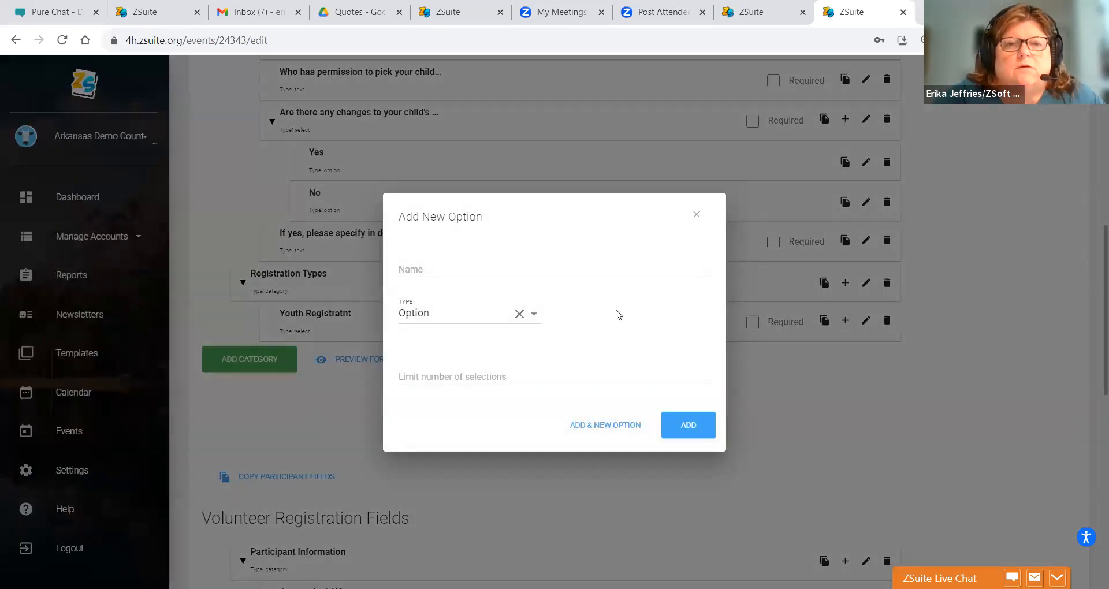
click(491, 315)
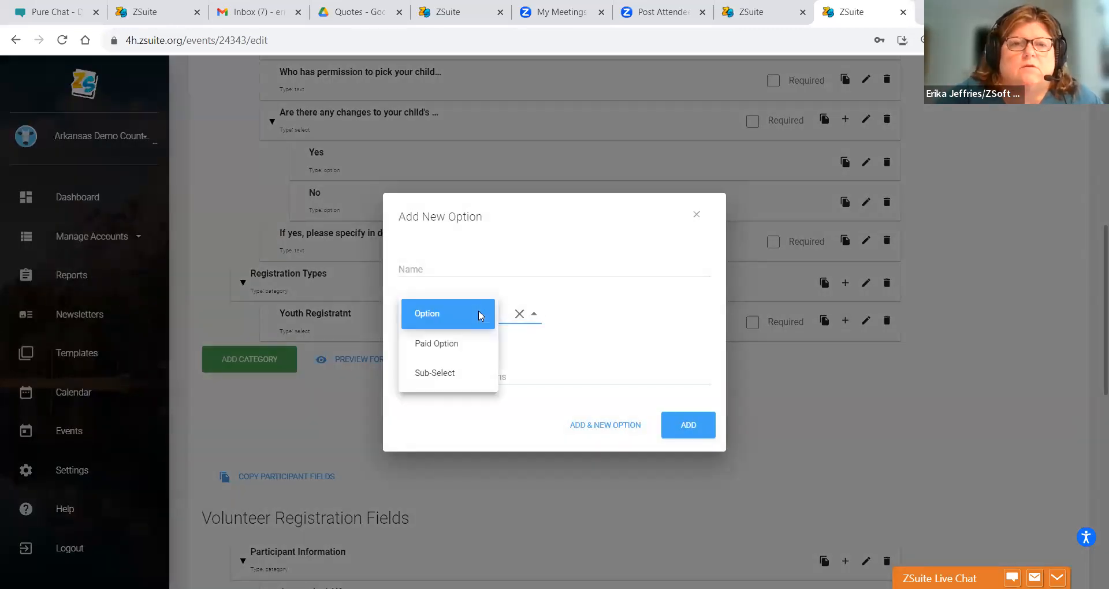
click(437, 348)
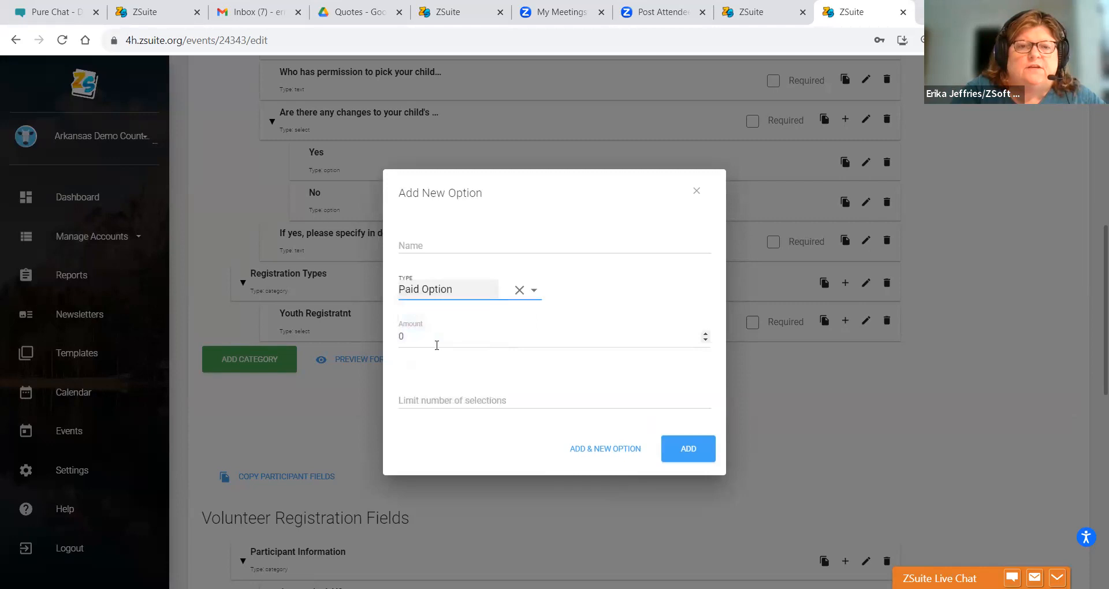
click(415, 400)
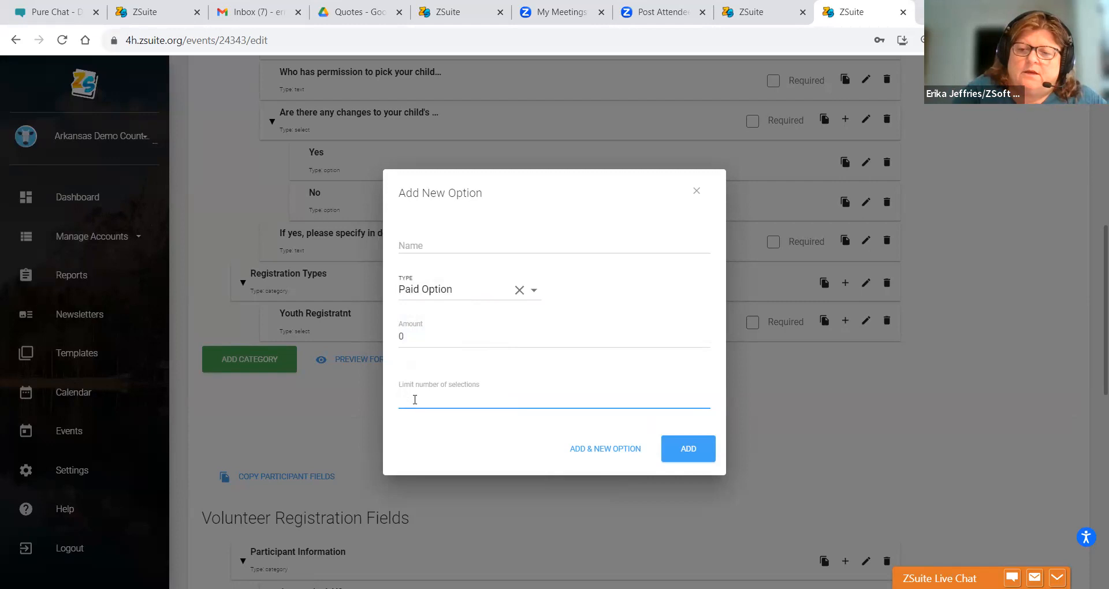
text(75)
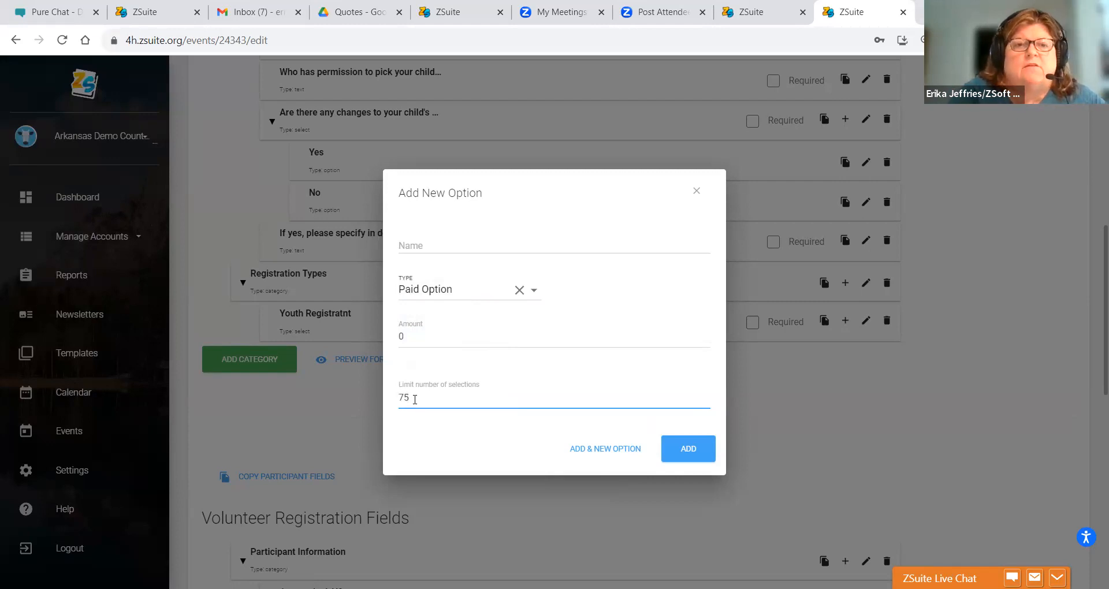
click(423, 245)
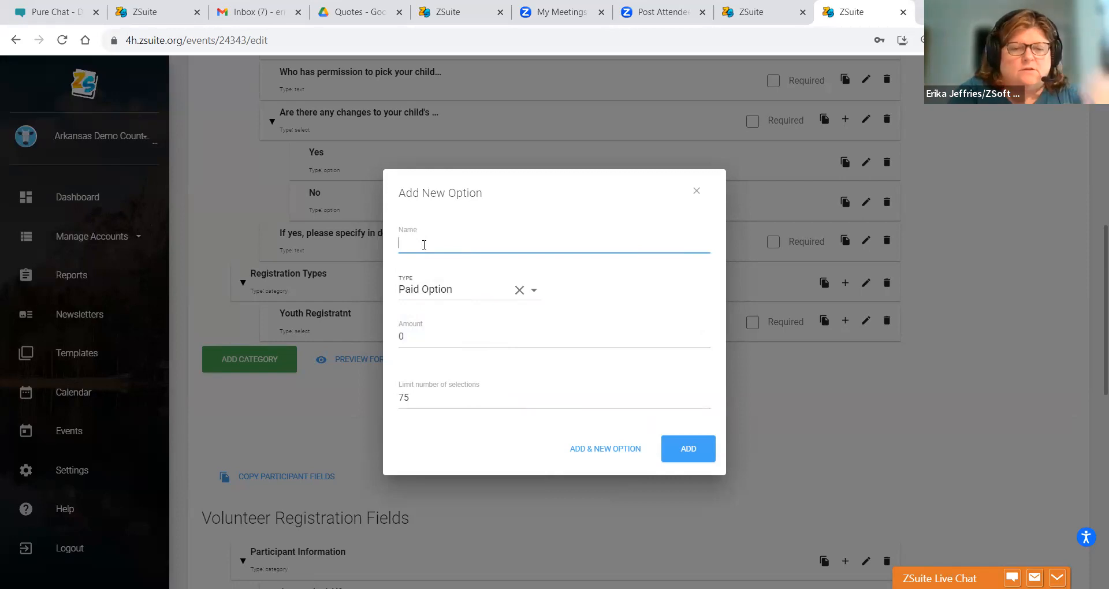
text(Youth)
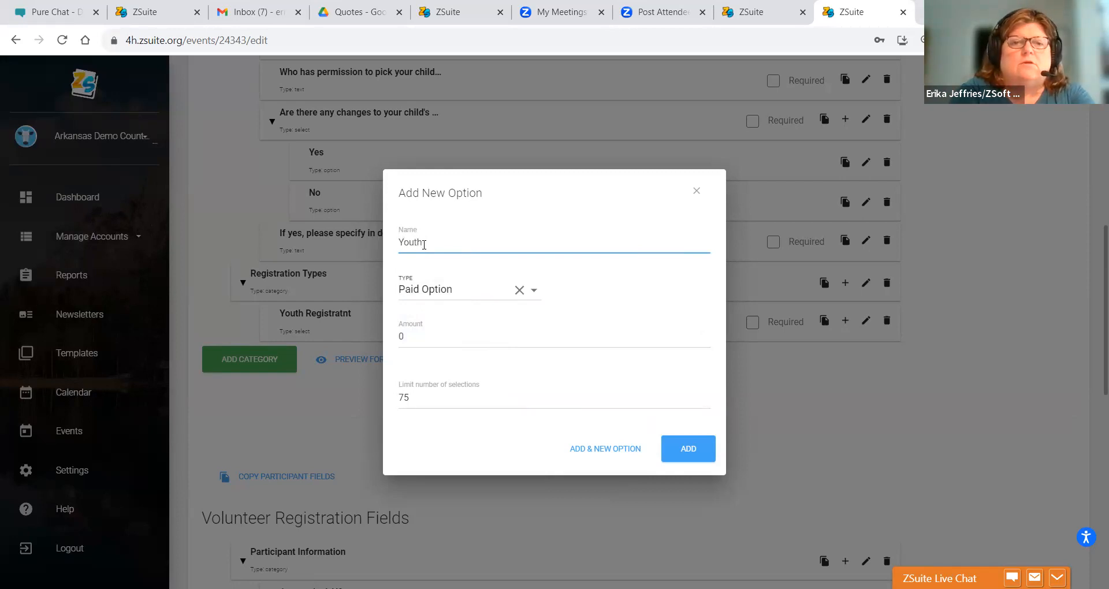
text( Registra)
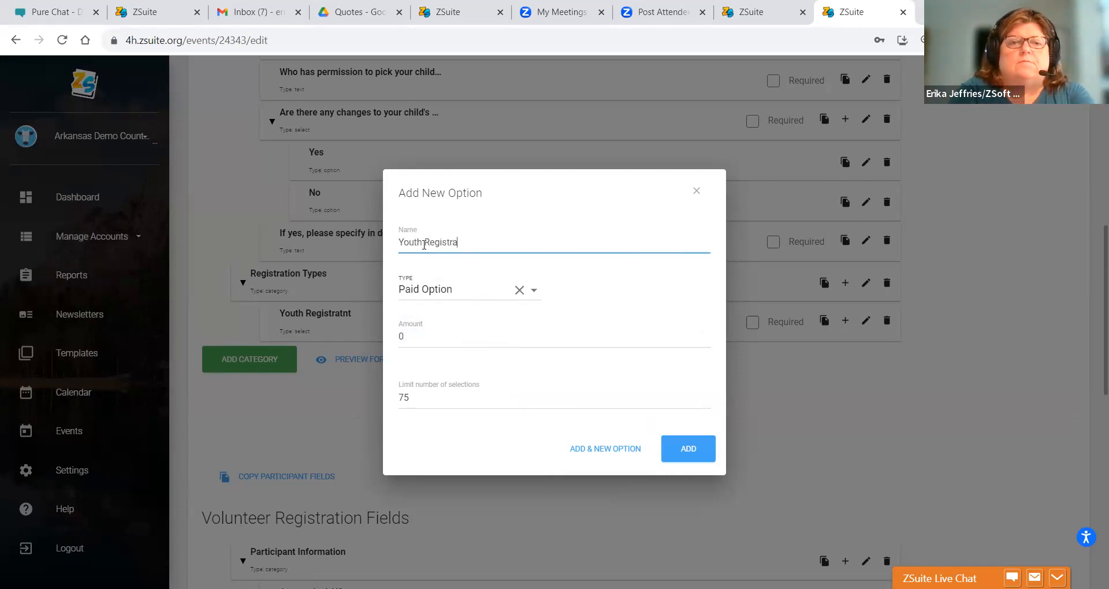
text(tion Full Time)
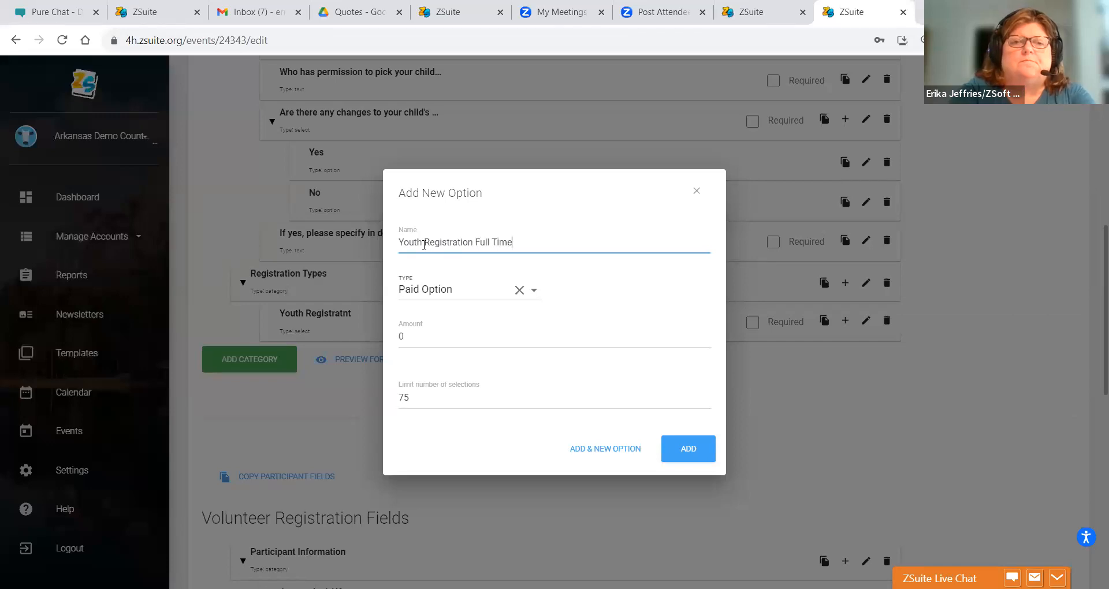
click(683, 456)
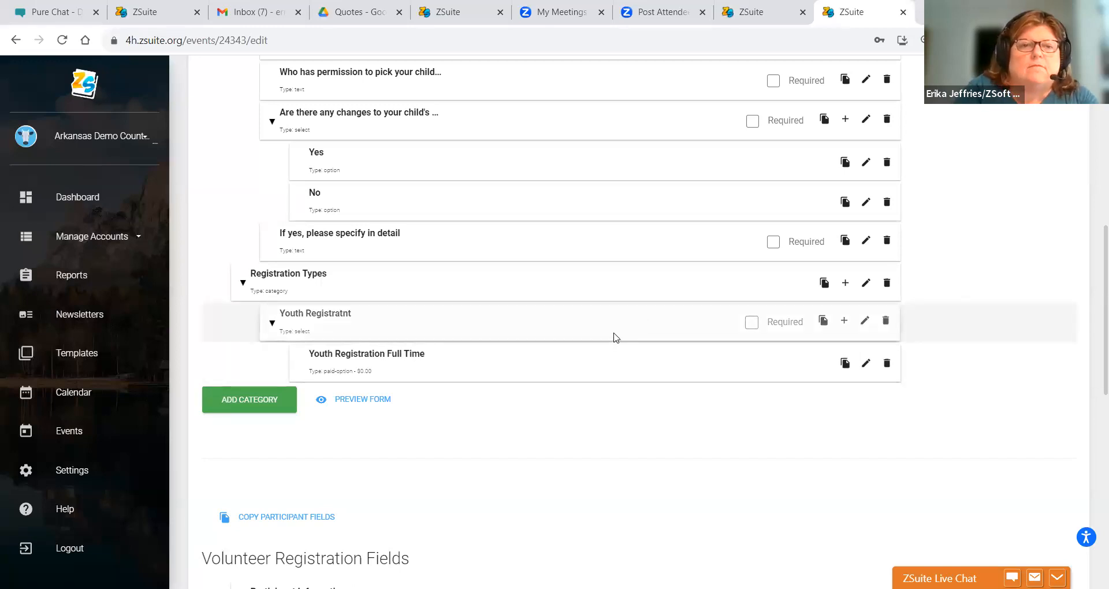
- Add a plain 'Waitlist' option with Type left as Option to Youth Registratnt
click(844, 325)
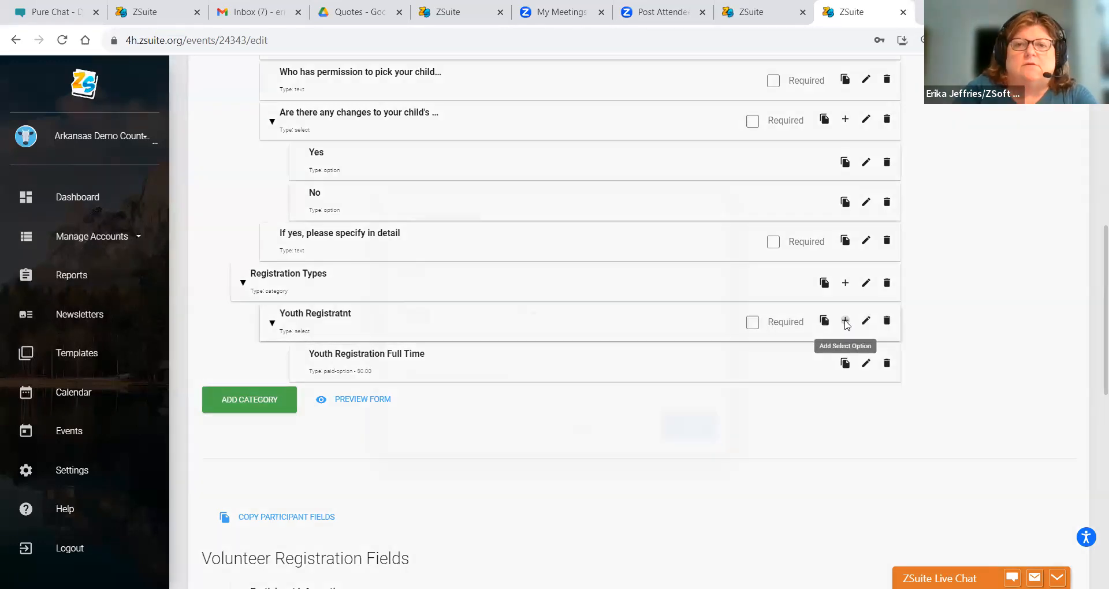
click(426, 263)
text(Wal)
text(tlist)
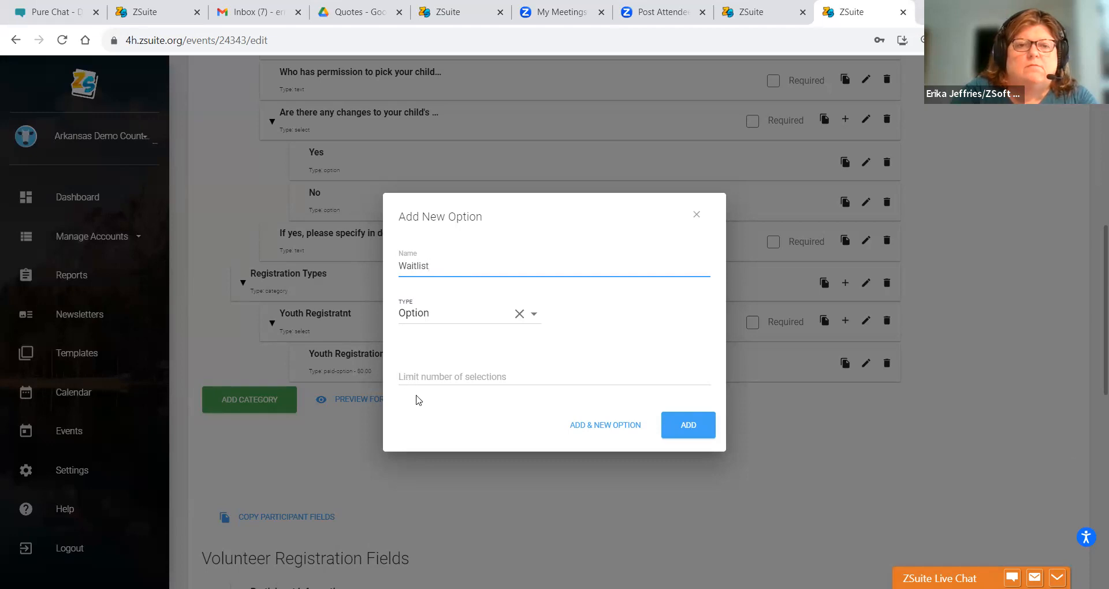
click(435, 313)
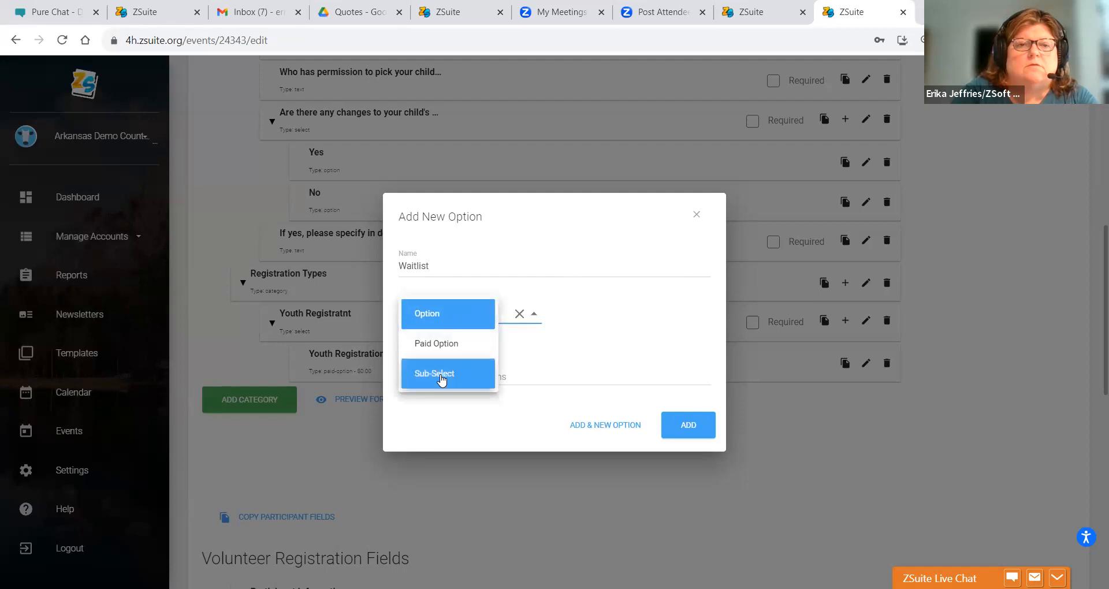
click(438, 319)
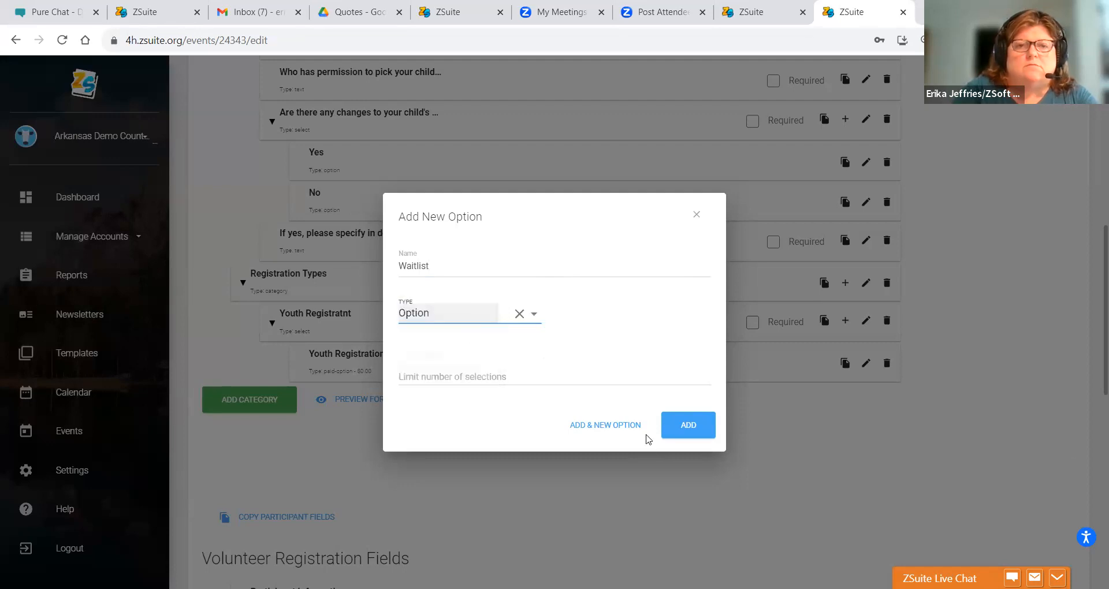
click(675, 432)
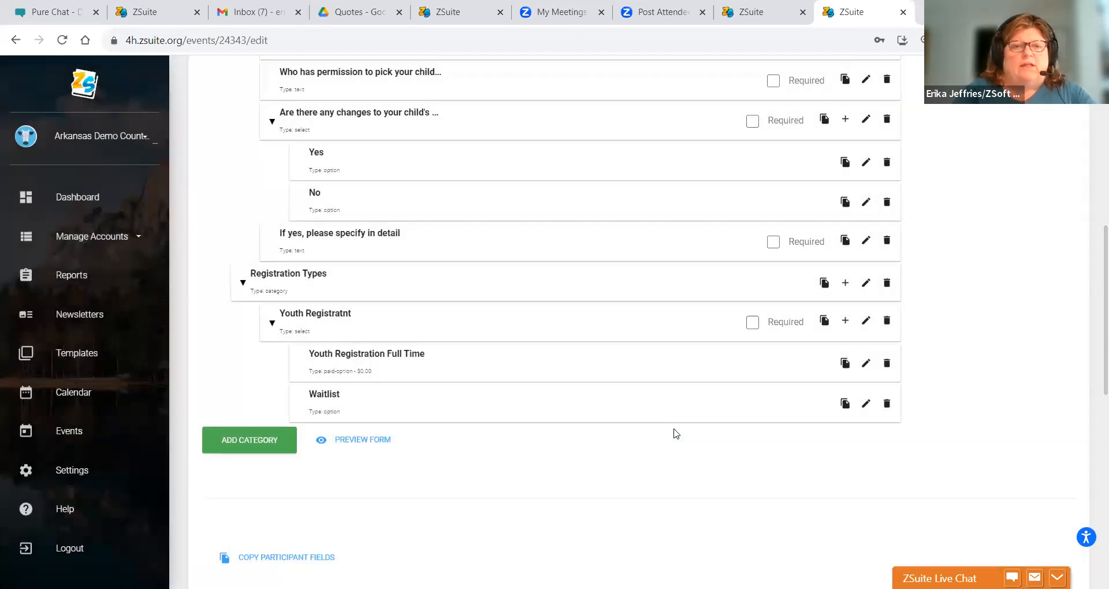
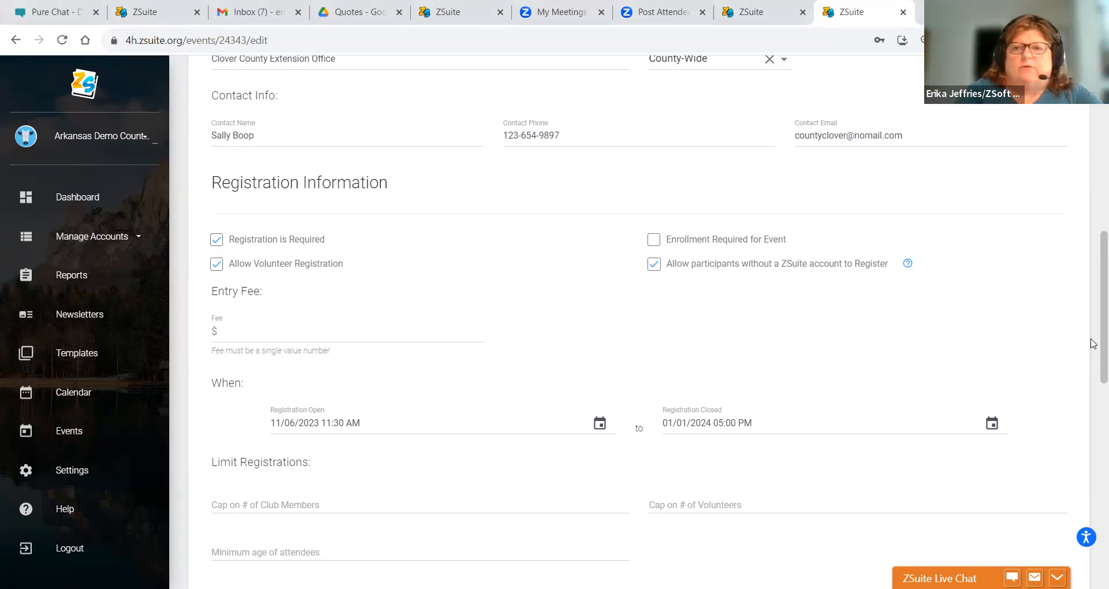
- Scroll back to the top of the event edit page
scroll(1093, 288, up, 10)
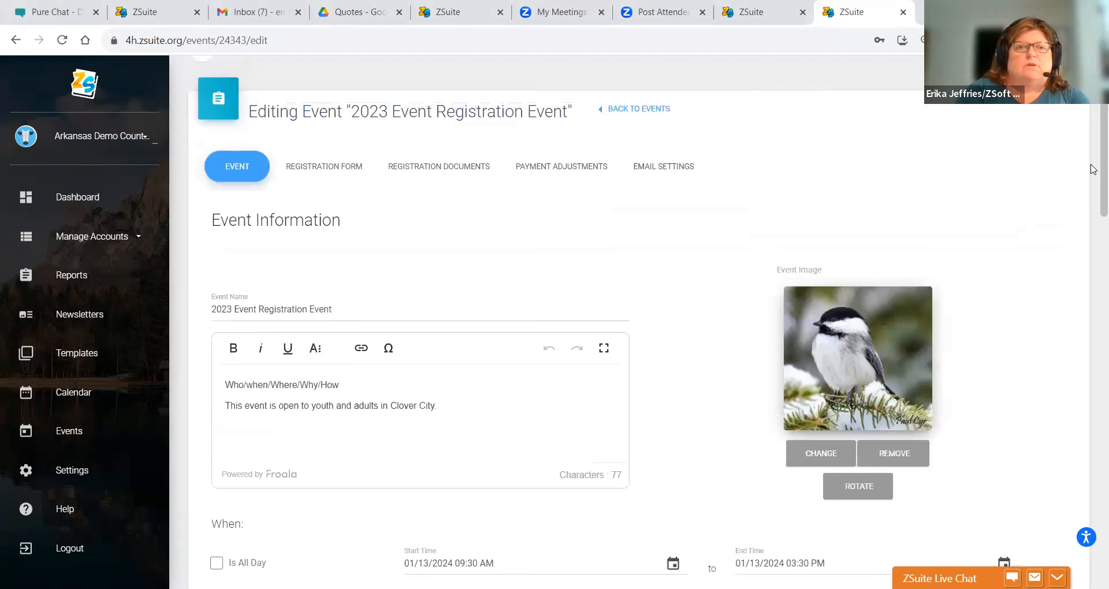
- Return to the Events list and start a new event
click(636, 111)
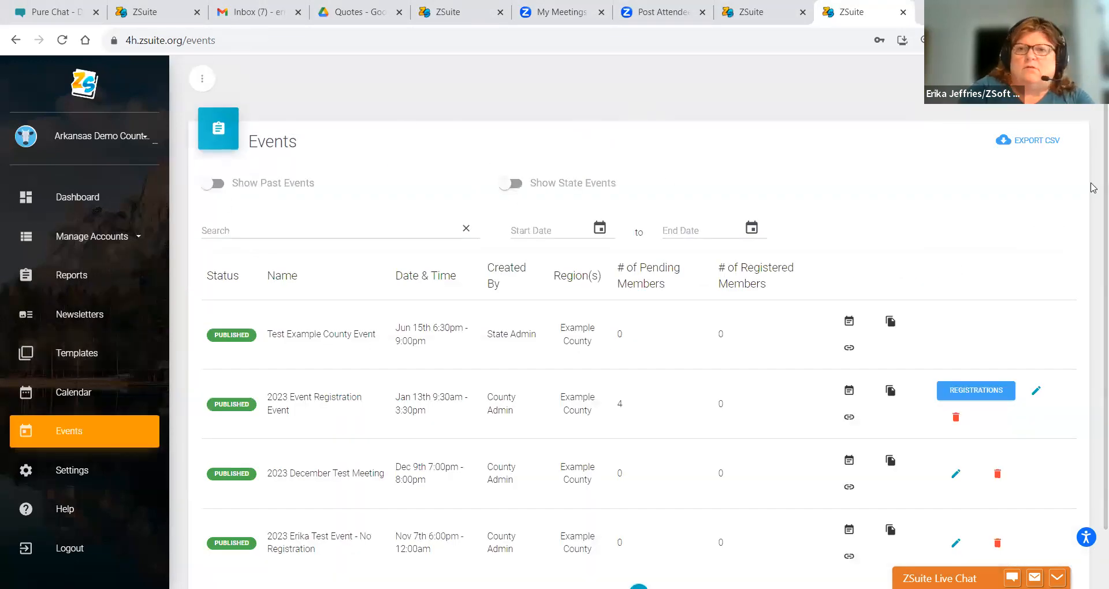
scroll(1093, 450, down, 2)
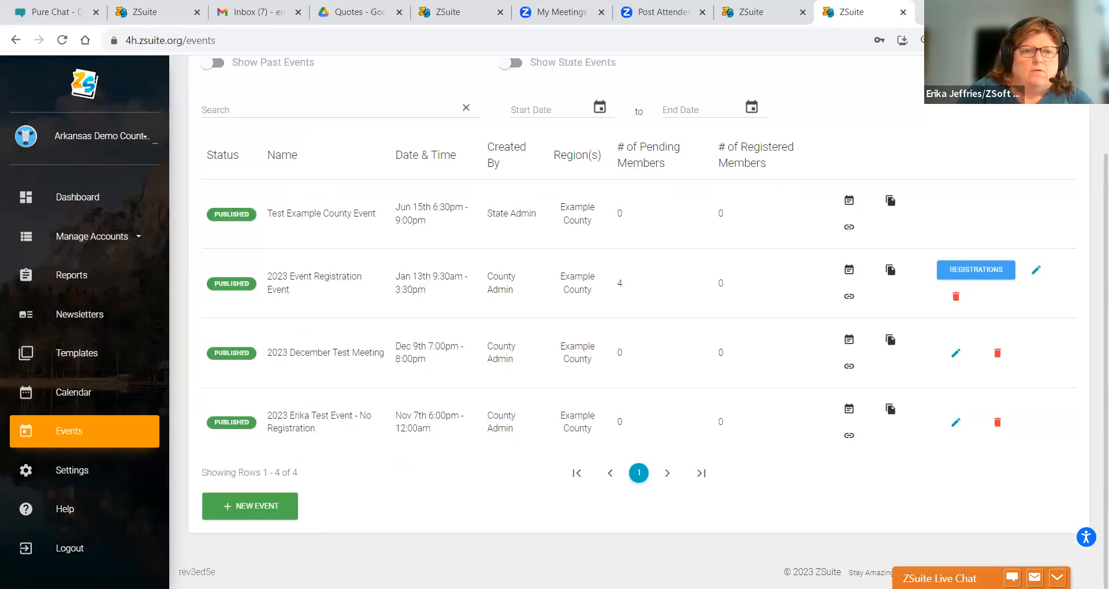
right_click(239, 526)
click(231, 511)
click(231, 511)
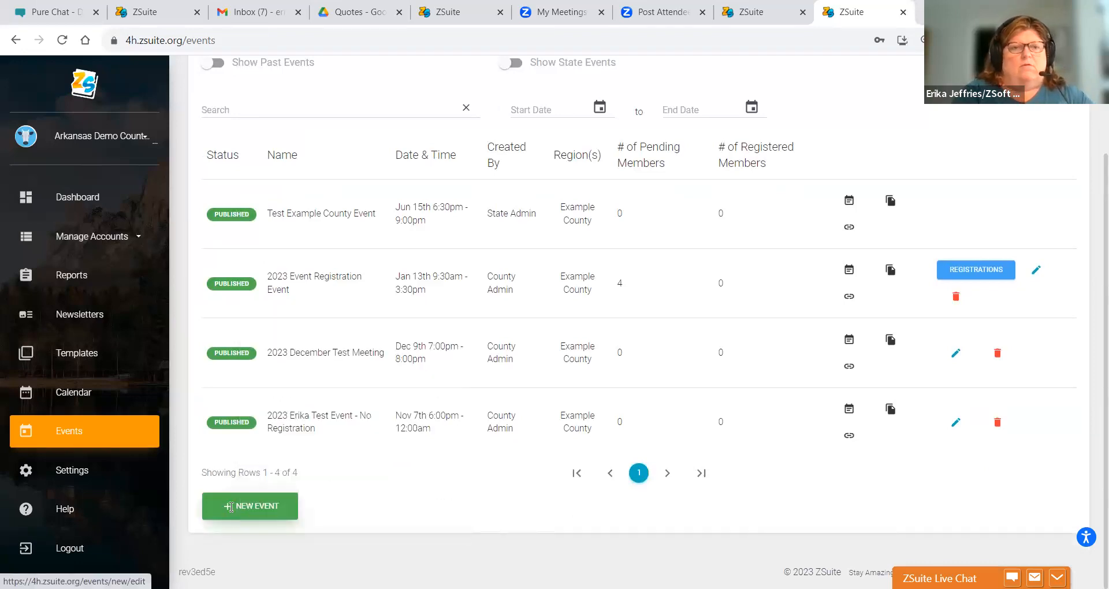
- Name the event '2023 Test Volunteer Event' with the description 'Test Volunteer Only Event'
click(324, 320)
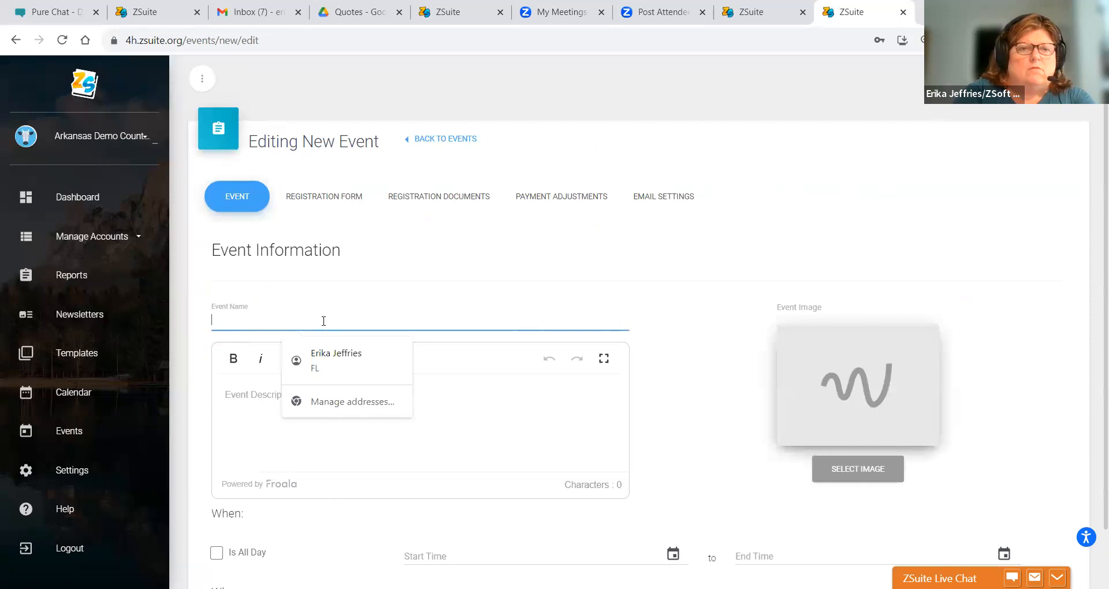
text(2023 )
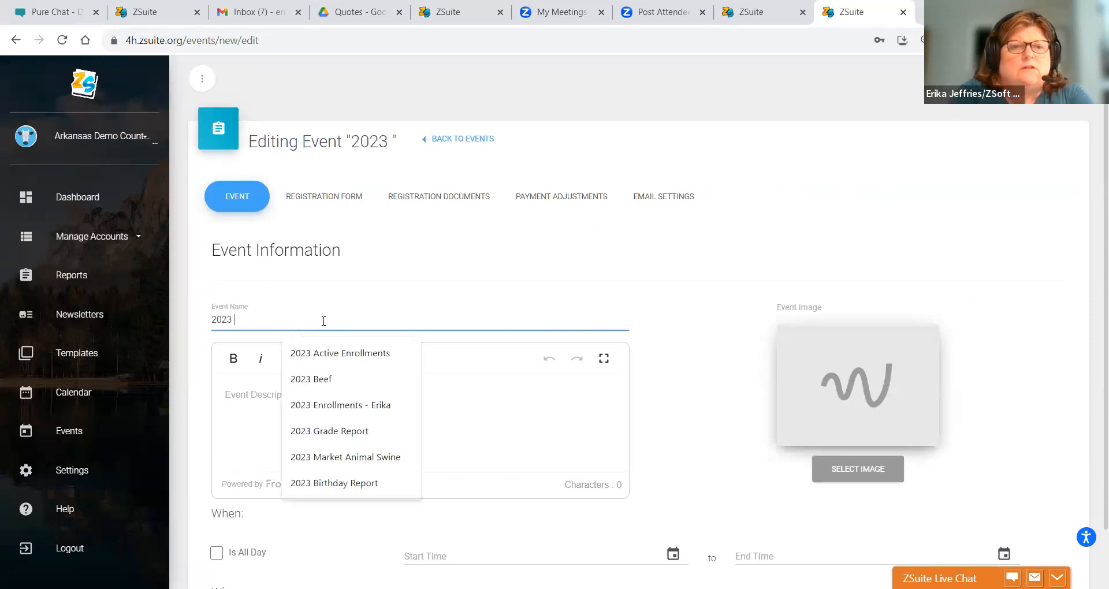
text(Test Volunteer Event)
click(230, 424)
text(Test Volunteer Only Event)
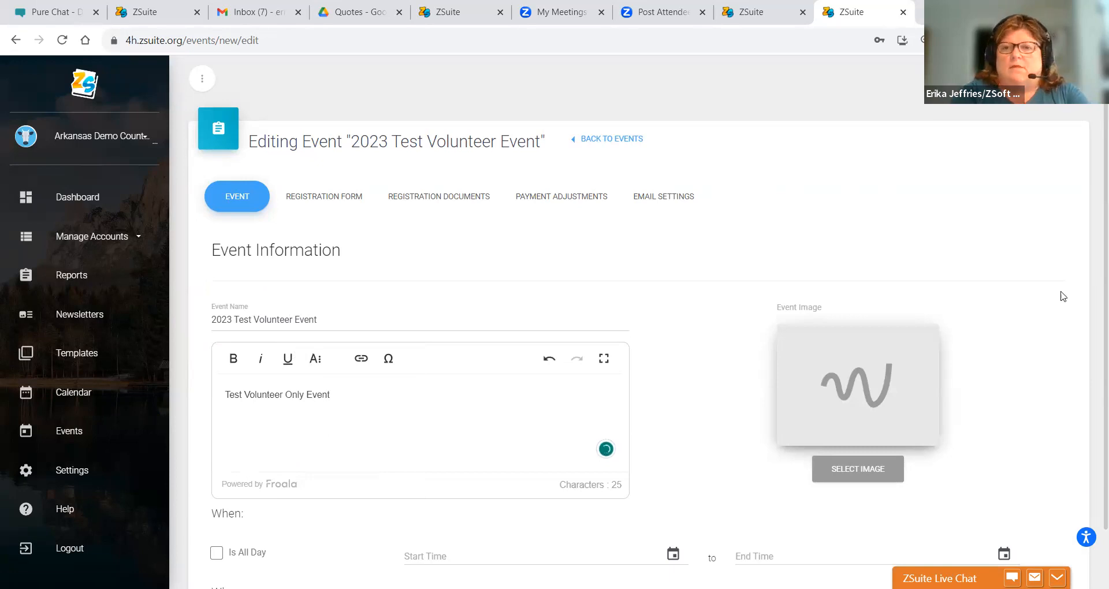
- Make the event all day on 11/09/2023 at Clover County Extension Office
scroll(1093, 323, down, 2)
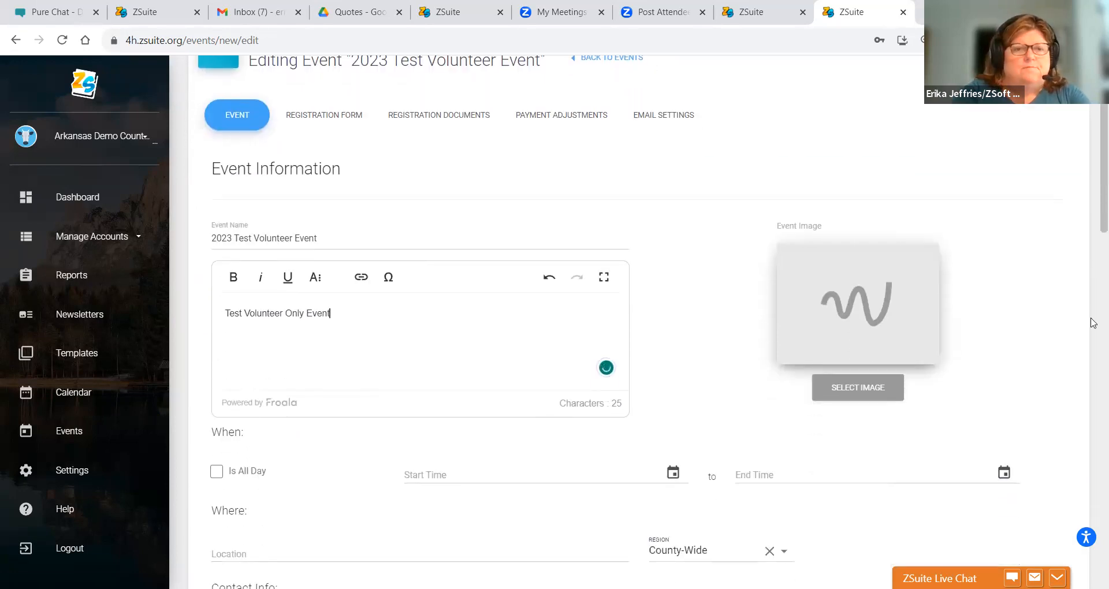
scroll(1093, 322, down, 2)
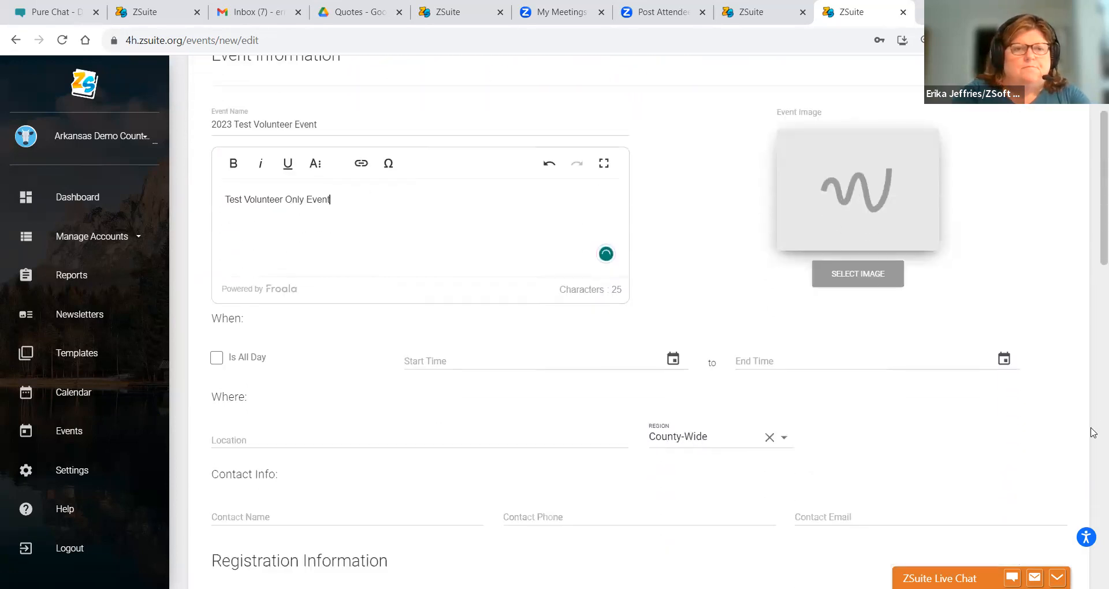
click(217, 359)
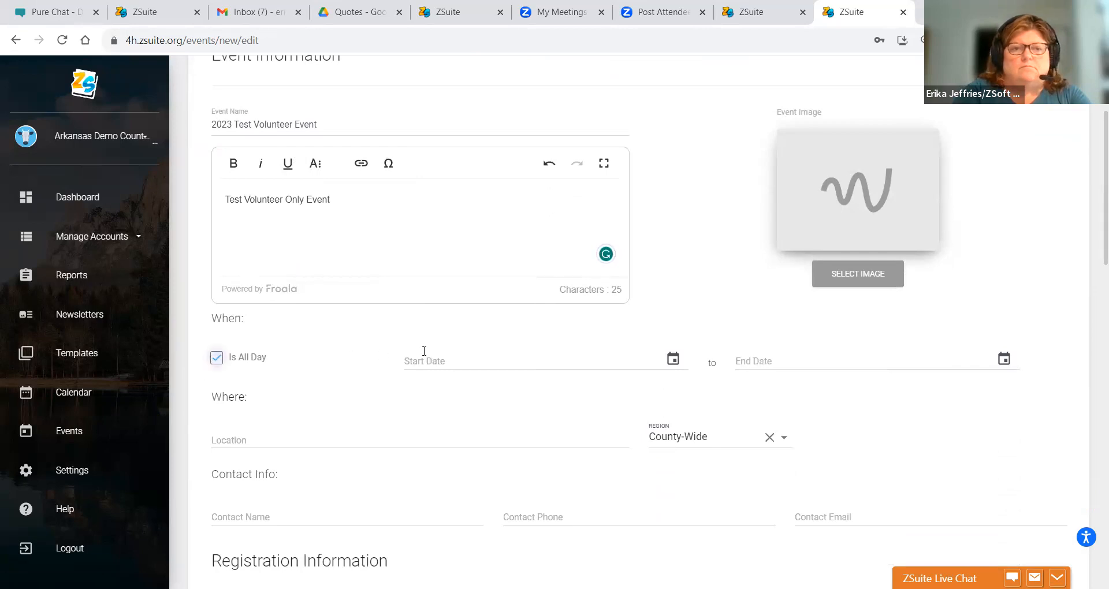
click(672, 360)
click(554, 473)
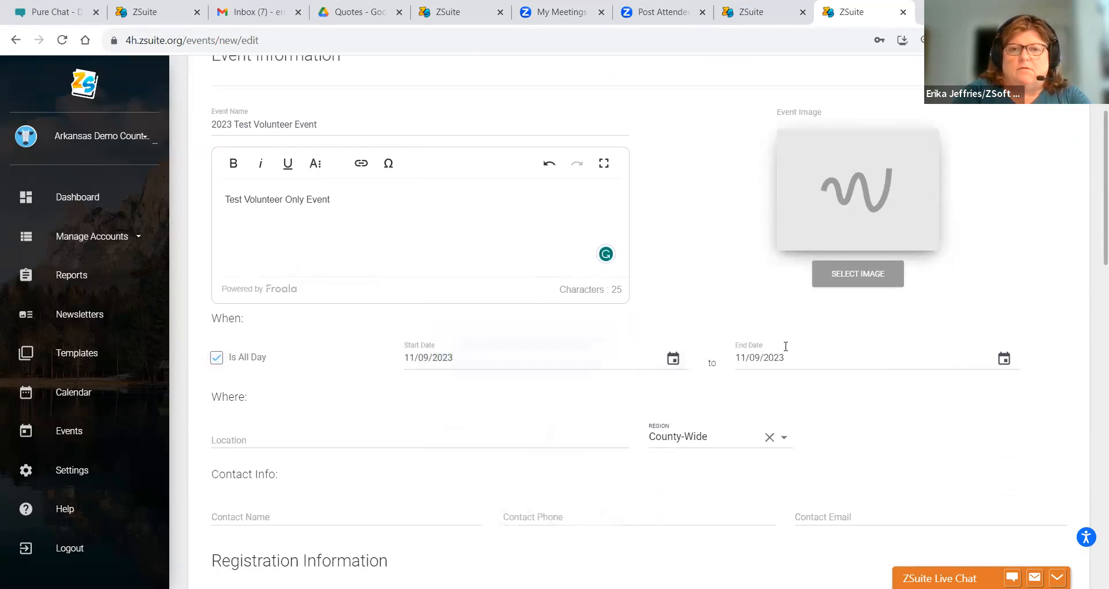
click(235, 443)
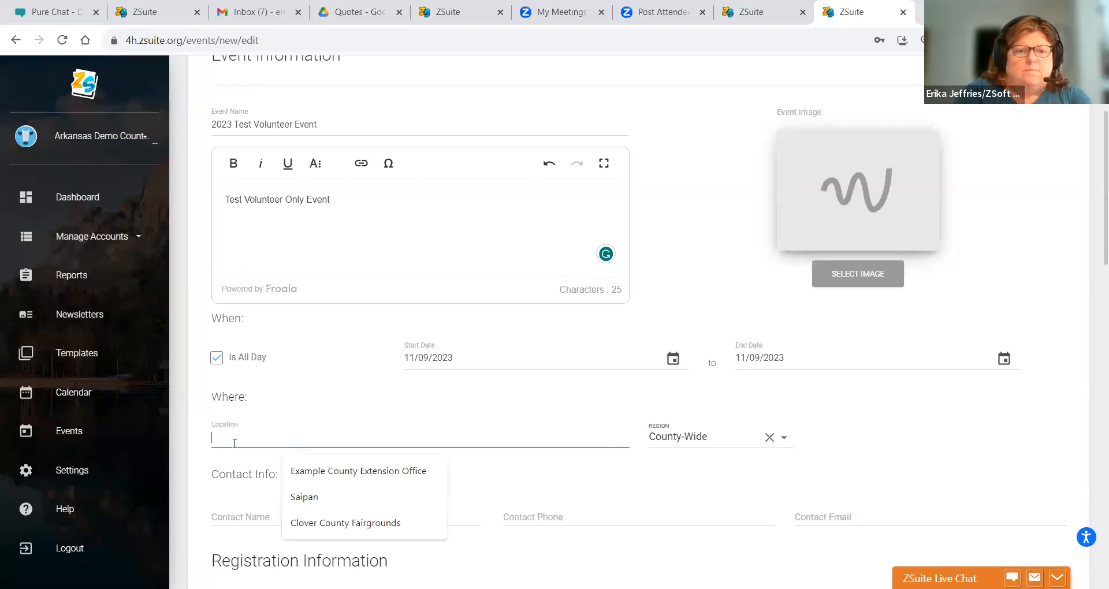
text(Clover County Extension Office)
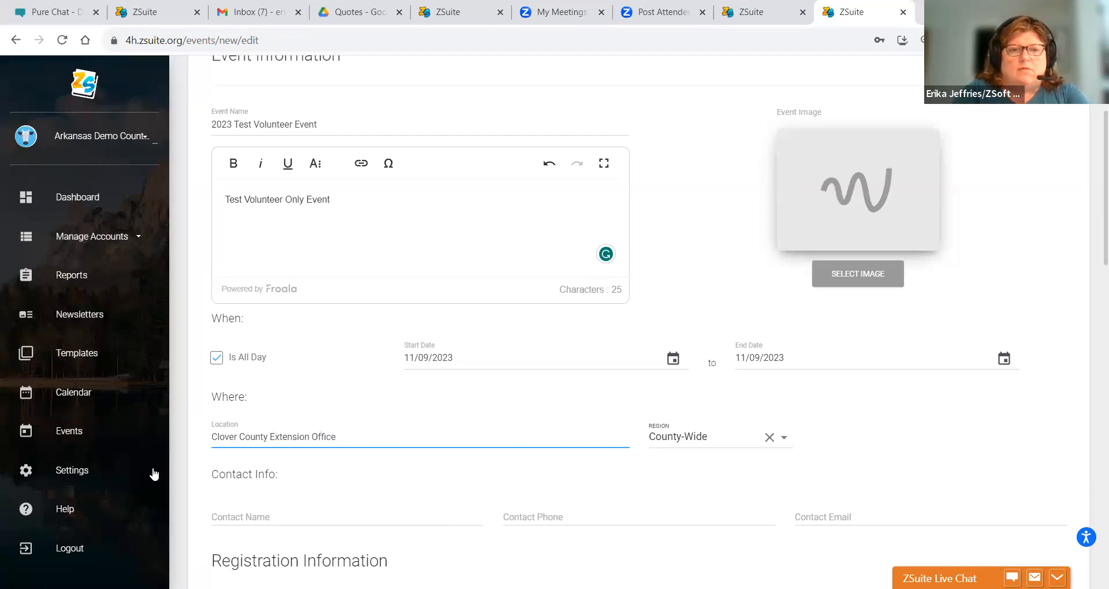
- Fill in the contact's name, phone number and e-mail address
click(240, 513)
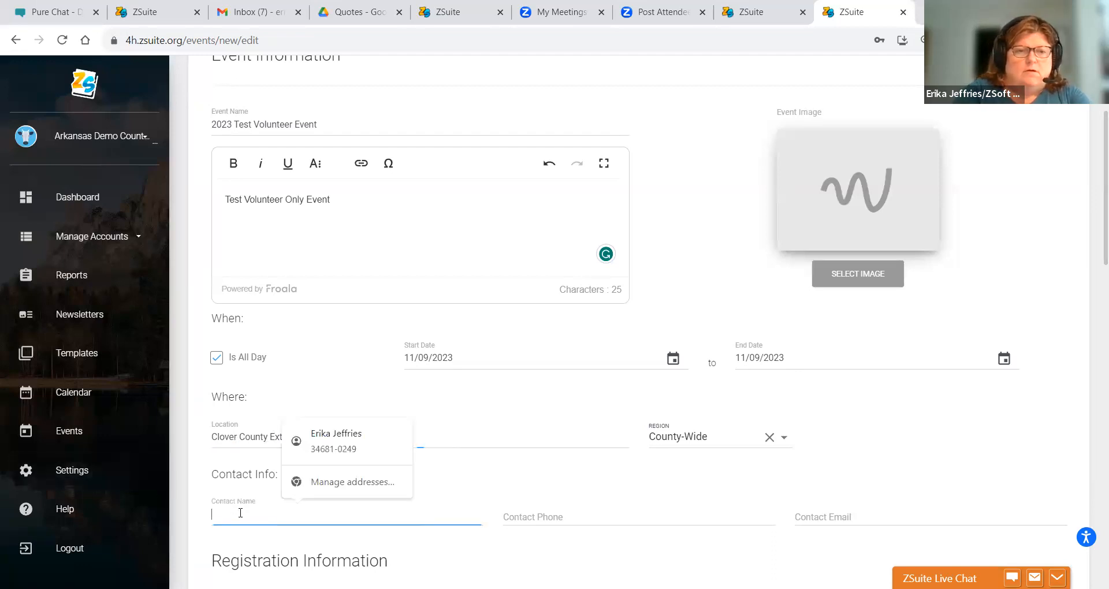
text(Susie Q)
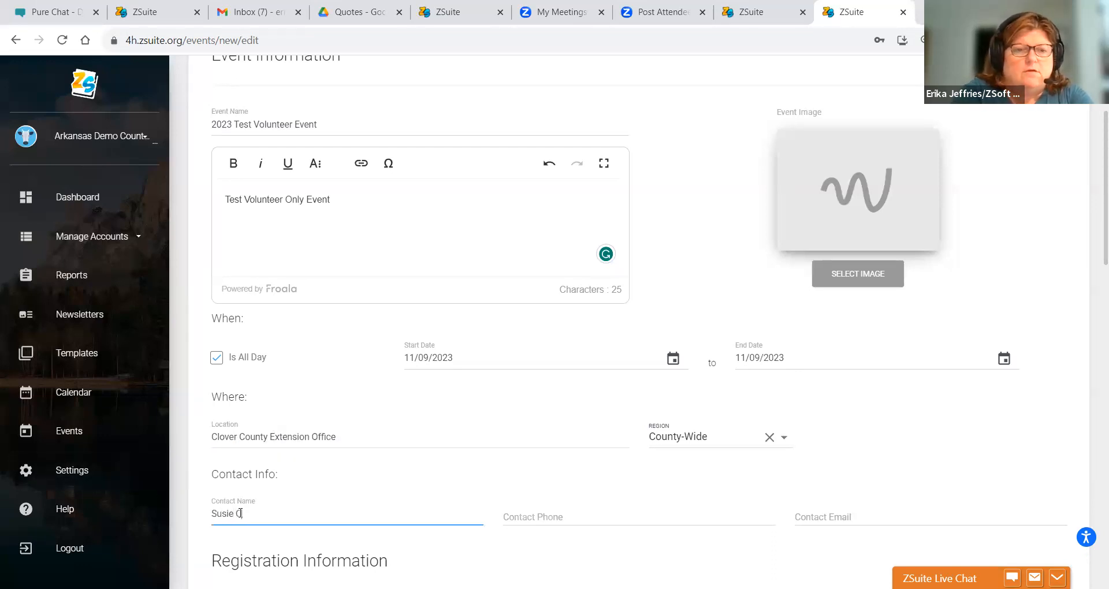
click(522, 514)
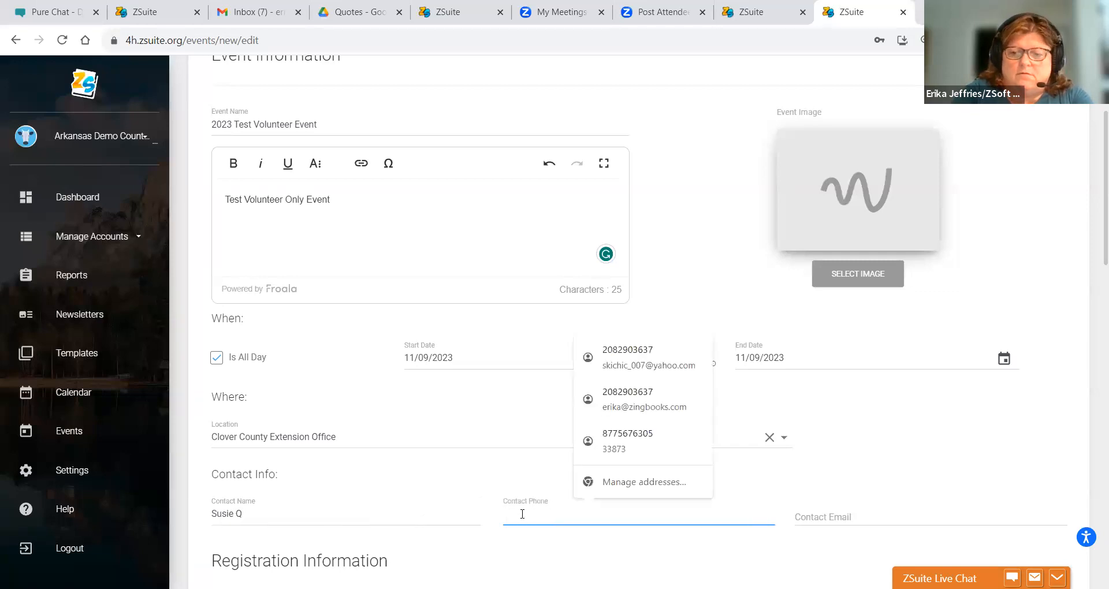
text(123-55654)
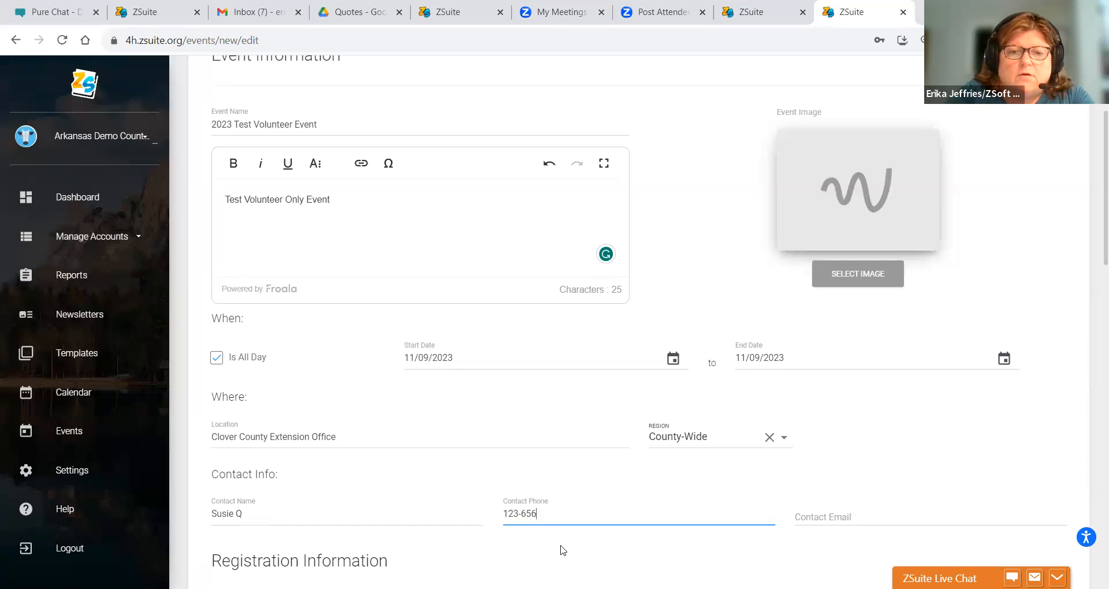
text(-5545)
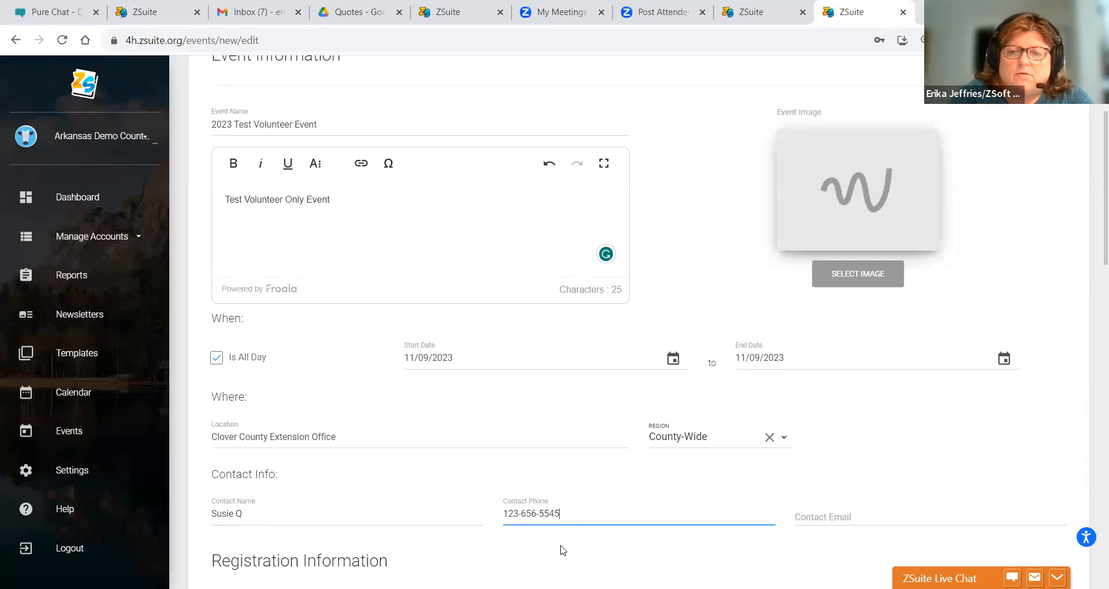
click(865, 514)
text(s)
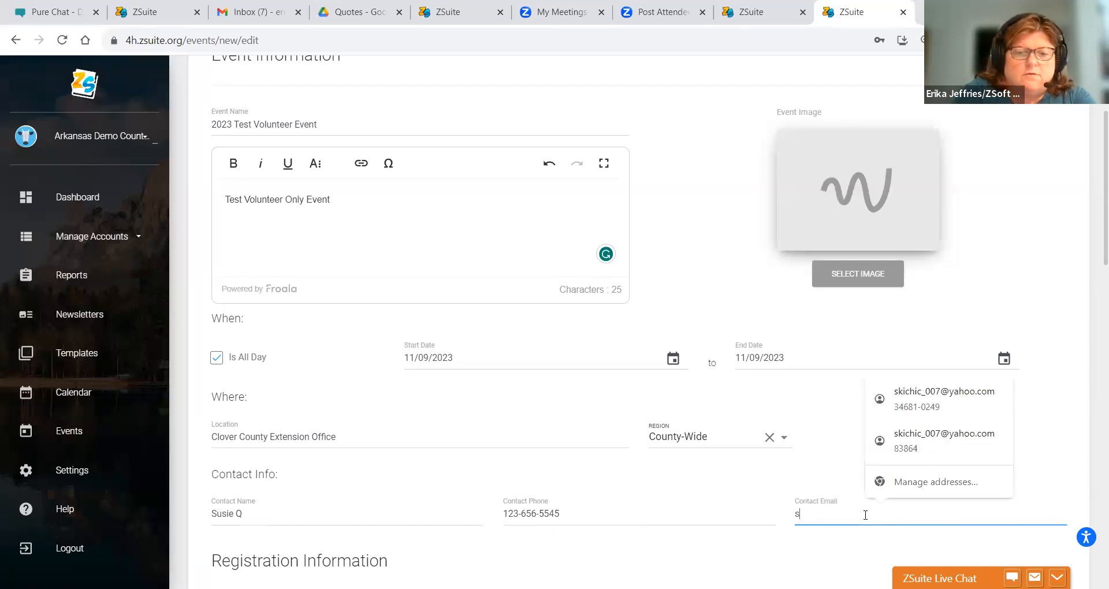
text(us)
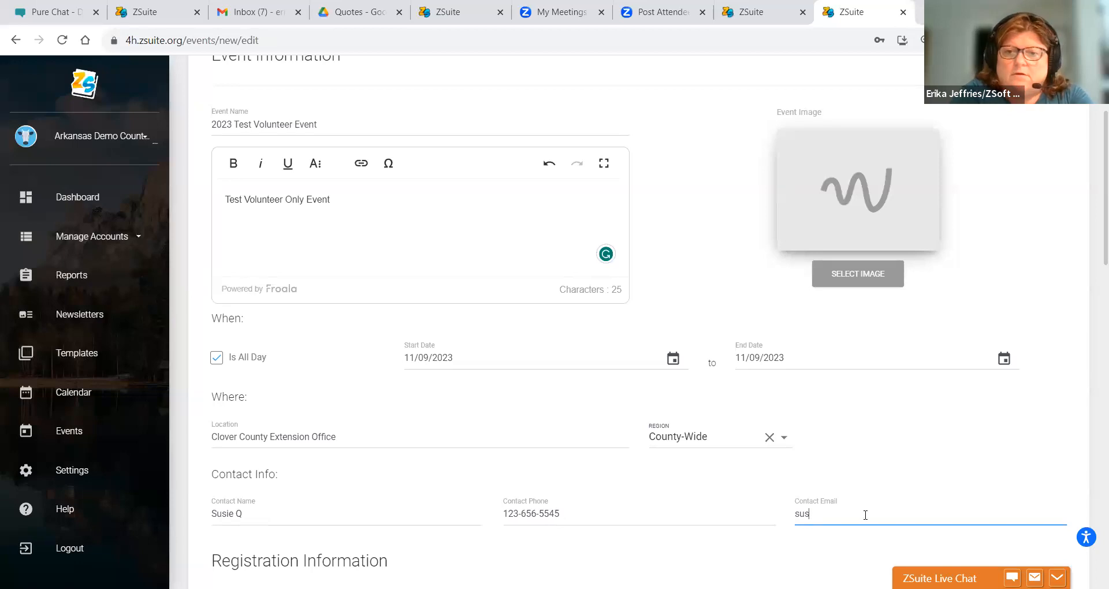
text(z@notmail.com)
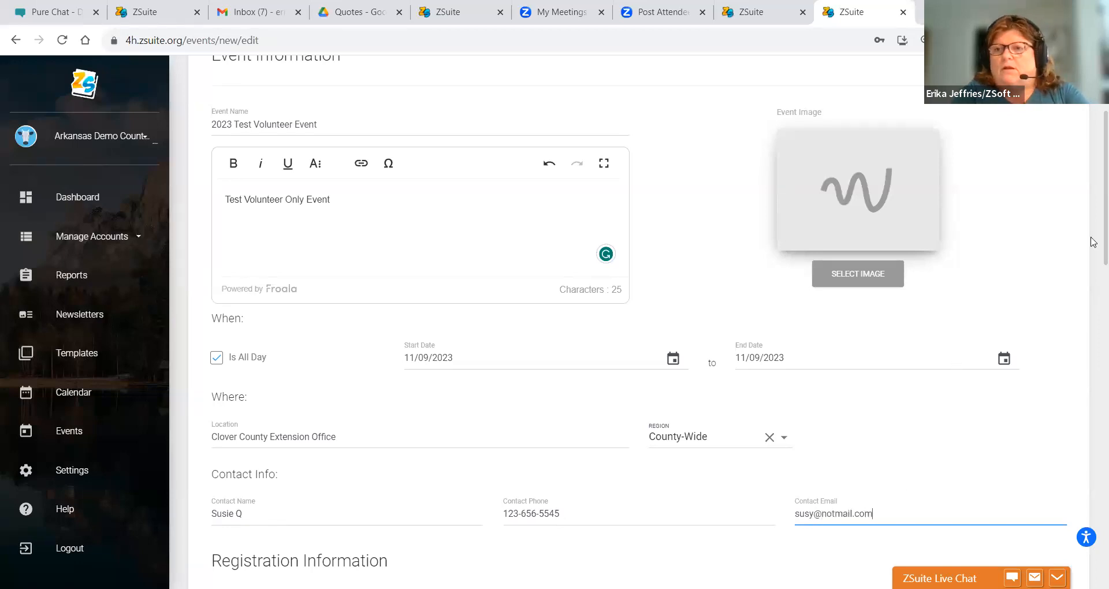
scroll(1093, 330, down, 9)
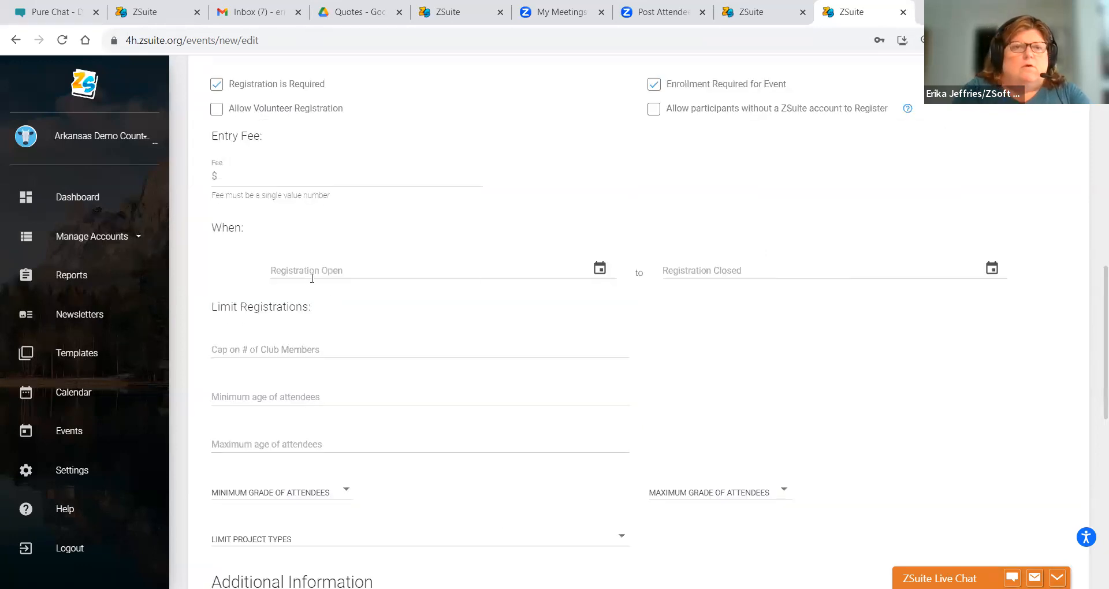
- Keep registration required, allow volunteer registration, and stop requiring enrollment
click(591, 276)
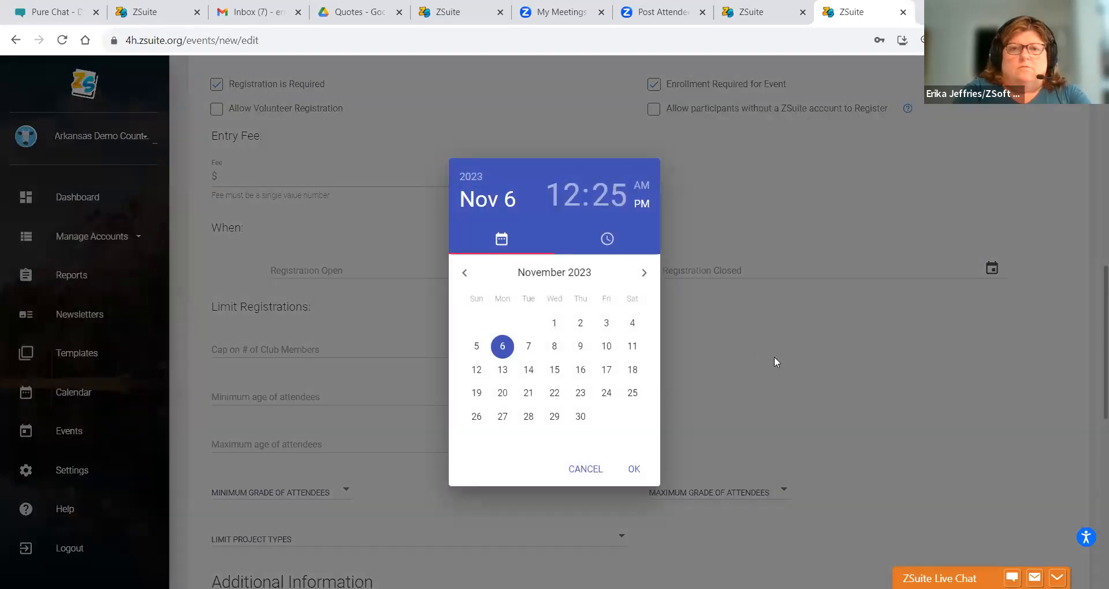
click(774, 357)
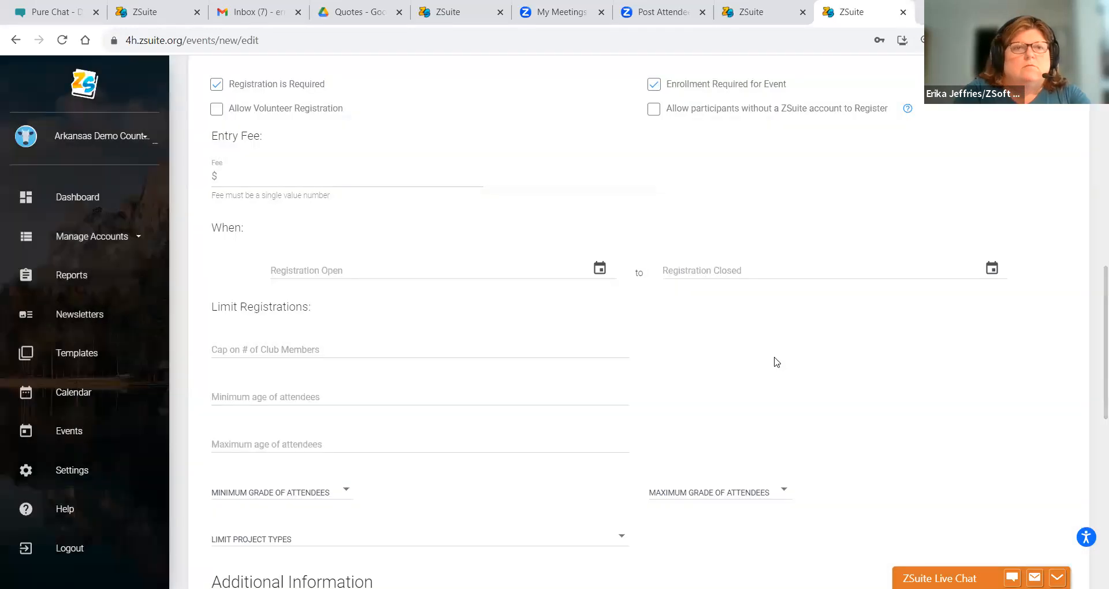
click(217, 84)
click(216, 85)
click(217, 109)
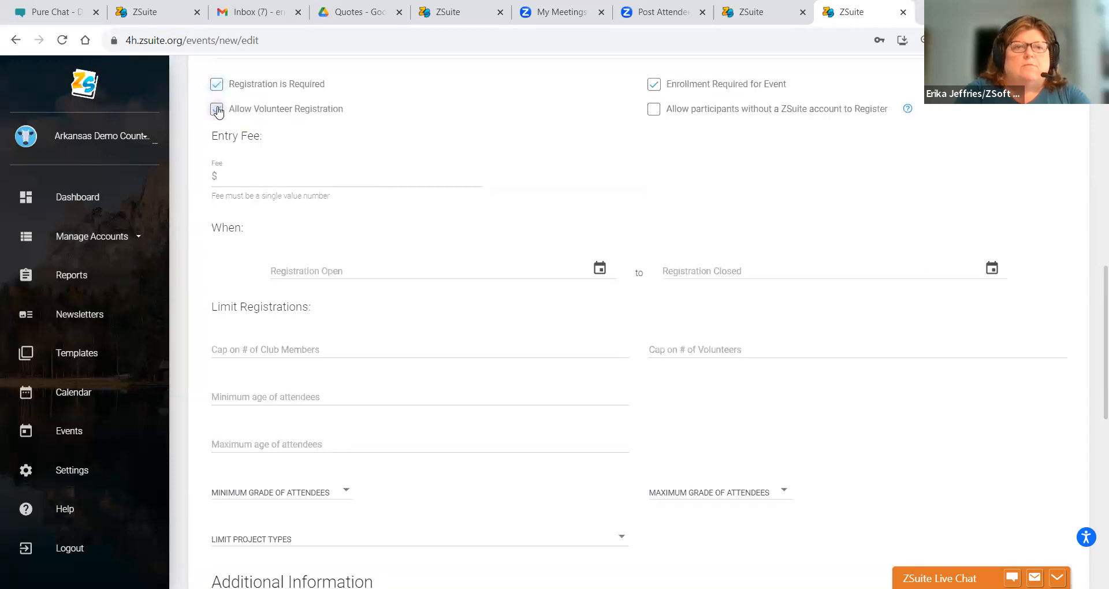
click(653, 84)
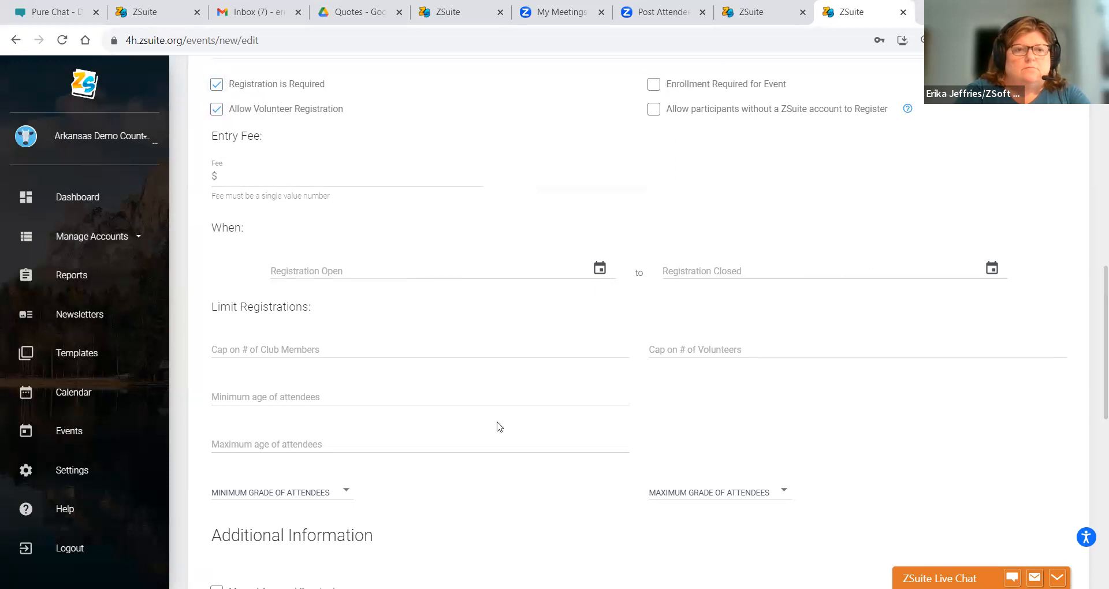
- Set registration to open on 11/06/2023 at 12:00 PM
click(485, 276)
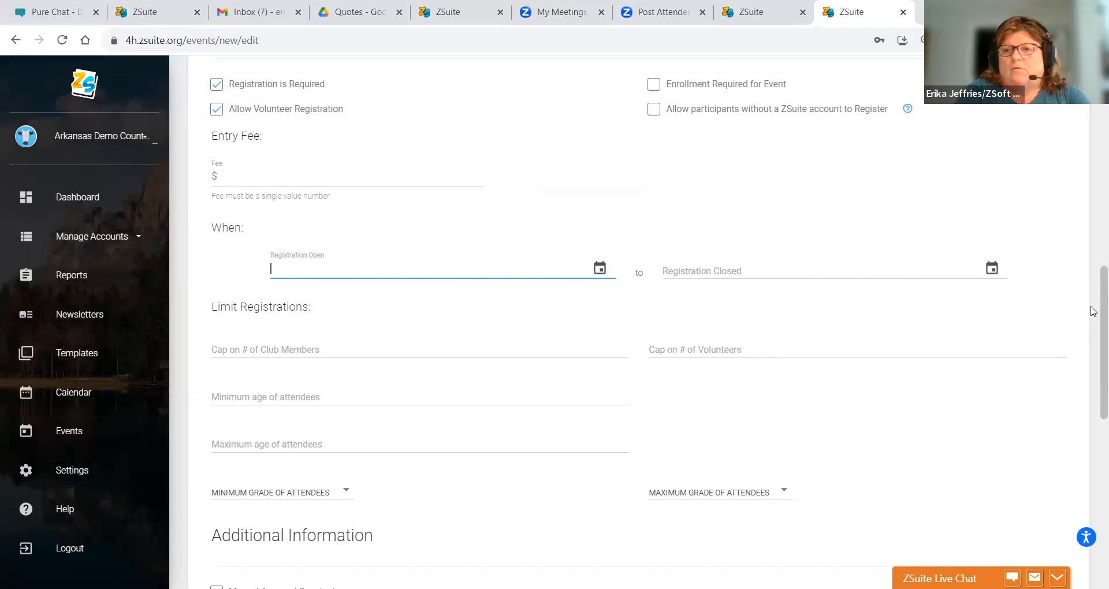
click(599, 268)
click(501, 348)
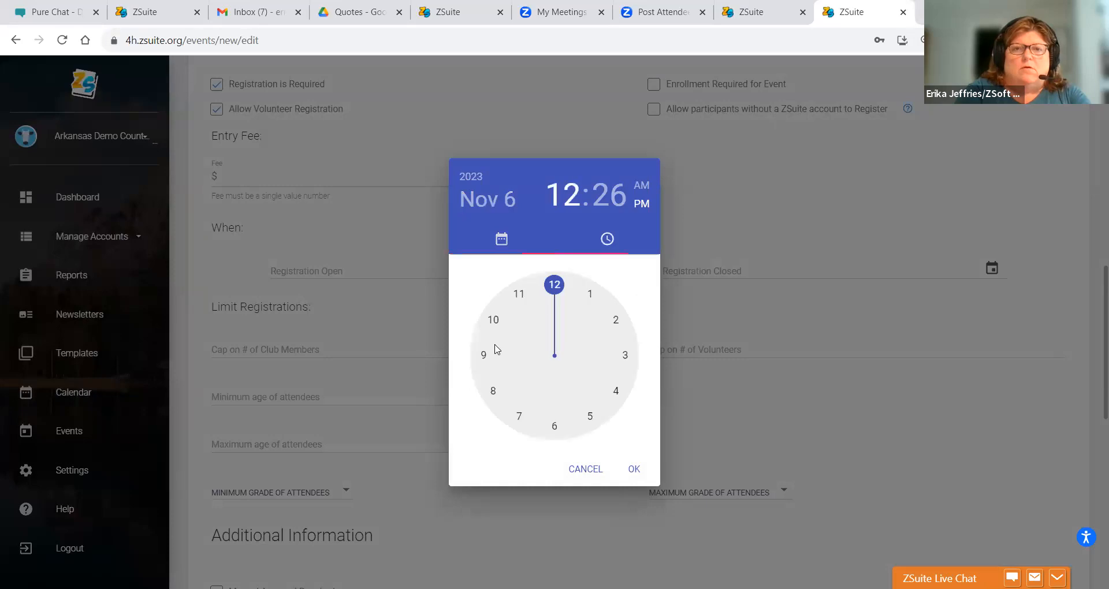
click(554, 284)
click(559, 293)
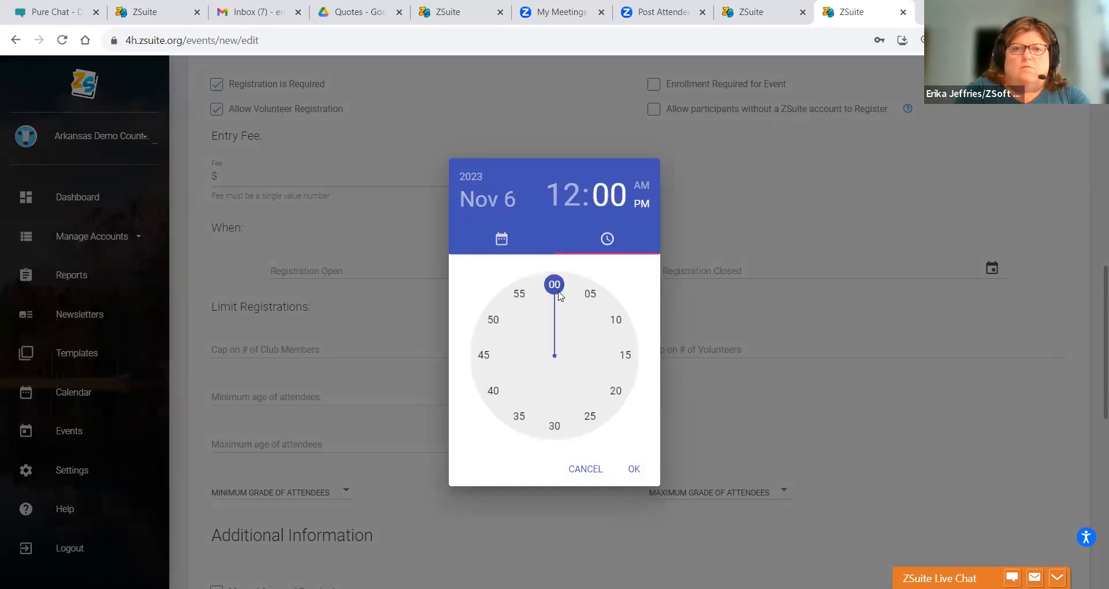
click(632, 471)
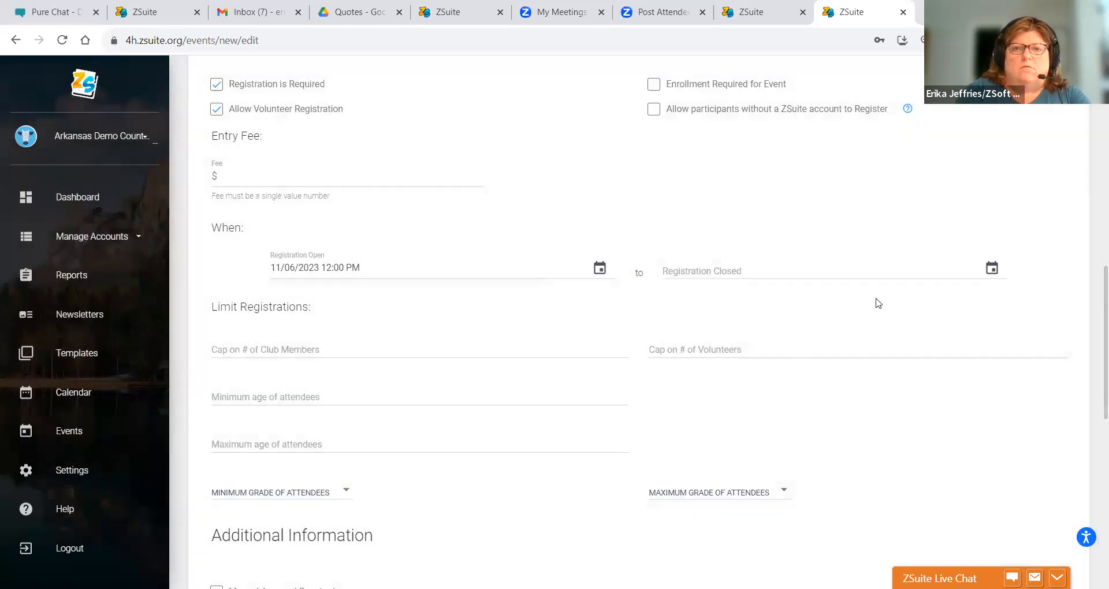
- Set registration to close on 11/09/2023 at 08:00 AM
click(999, 269)
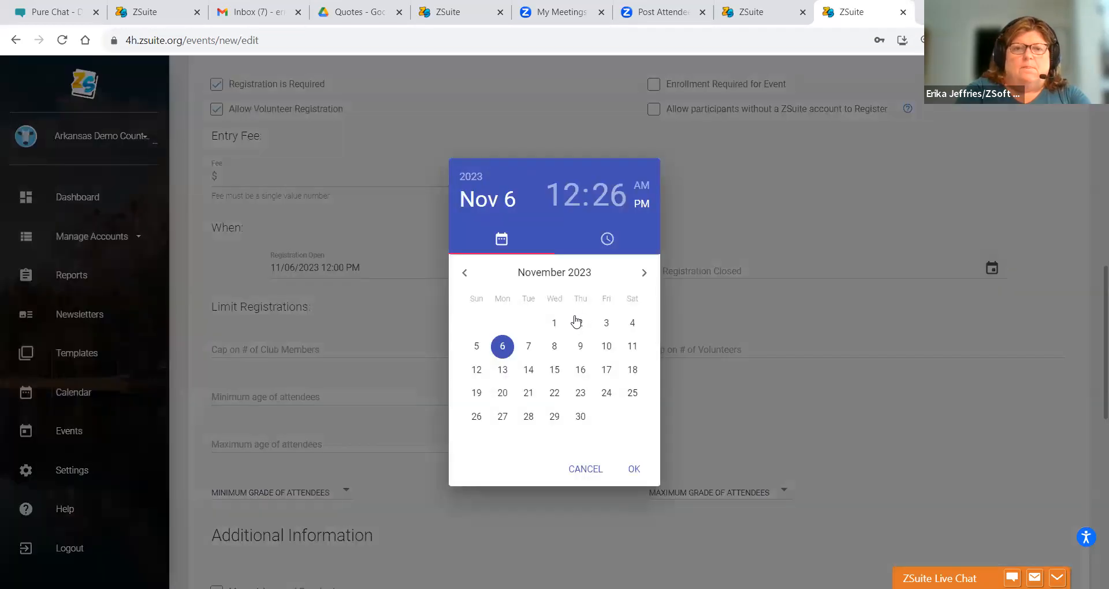
click(580, 346)
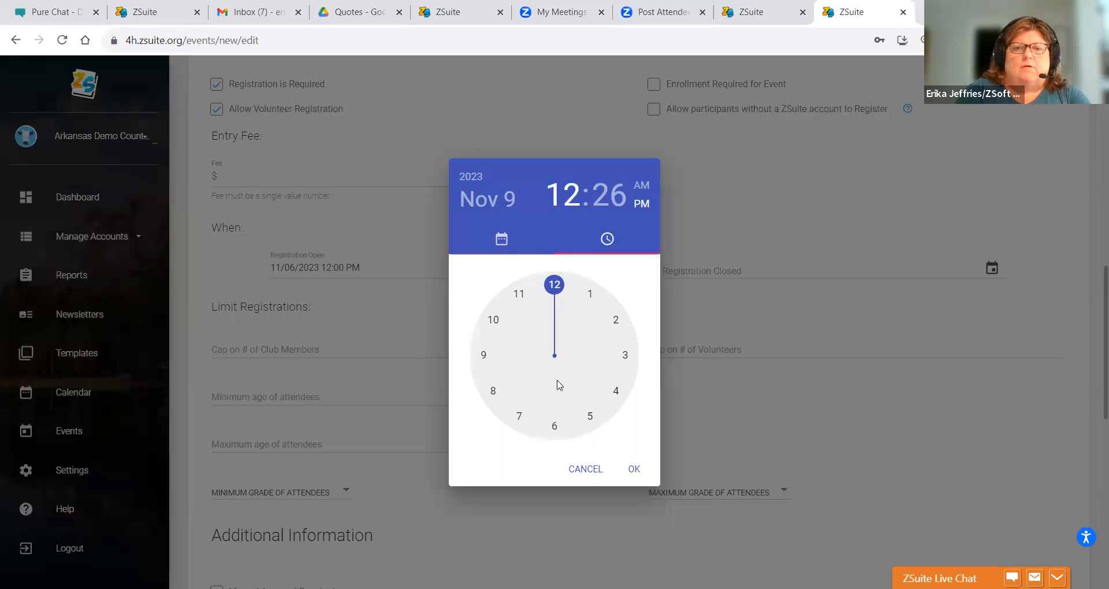
click(492, 388)
click(491, 387)
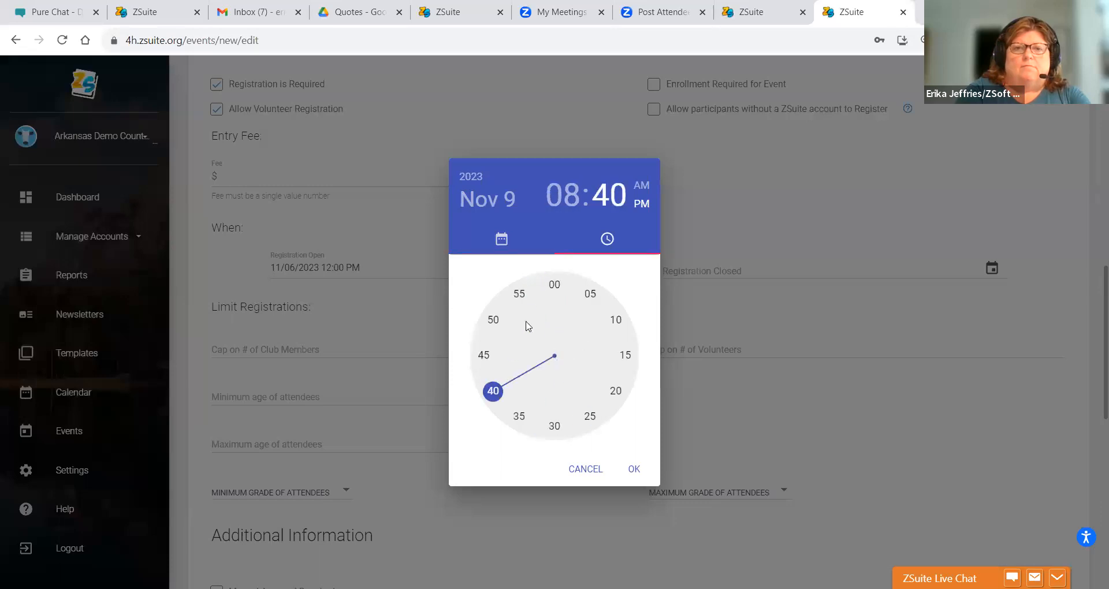
click(554, 285)
click(643, 189)
click(633, 470)
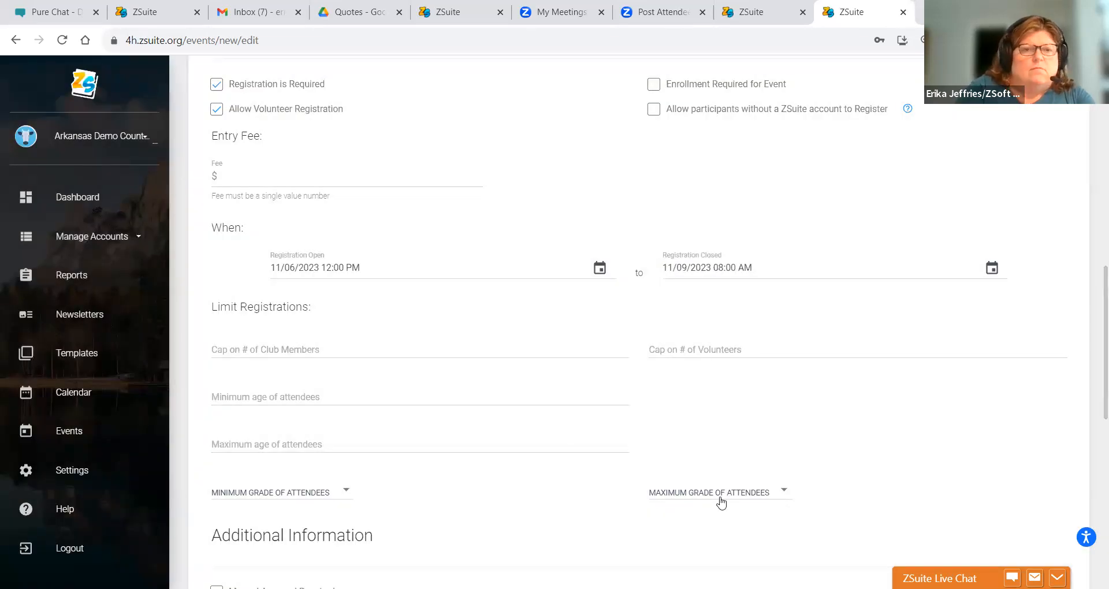
- Publish the 2023 Test Volunteer Event, then go to the Households list
scroll(1092, 409, down, 7)
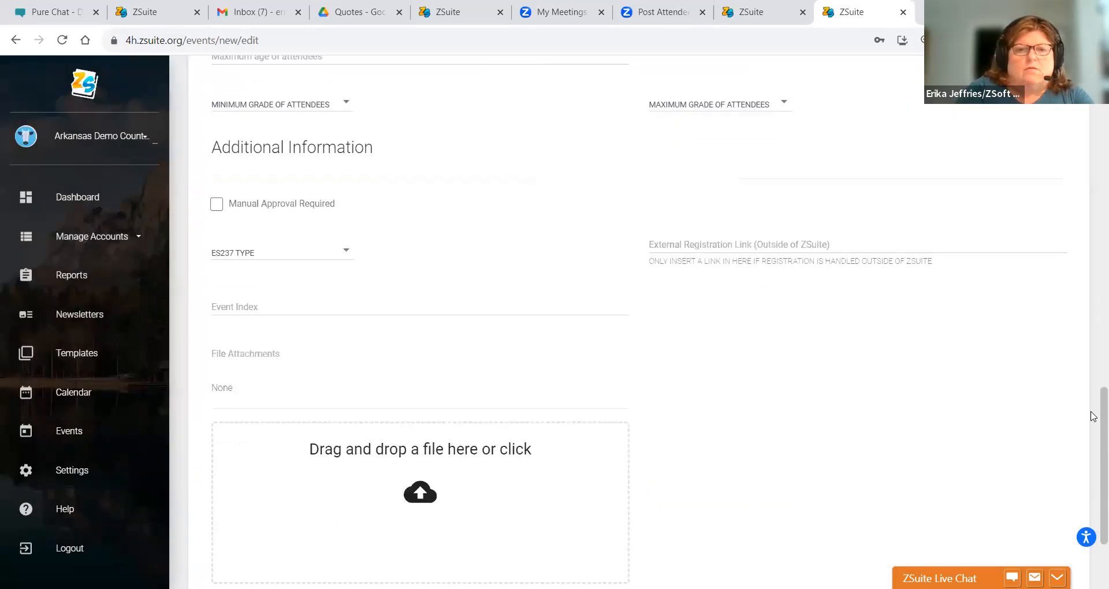
scroll(1092, 416, down, 3)
click(257, 506)
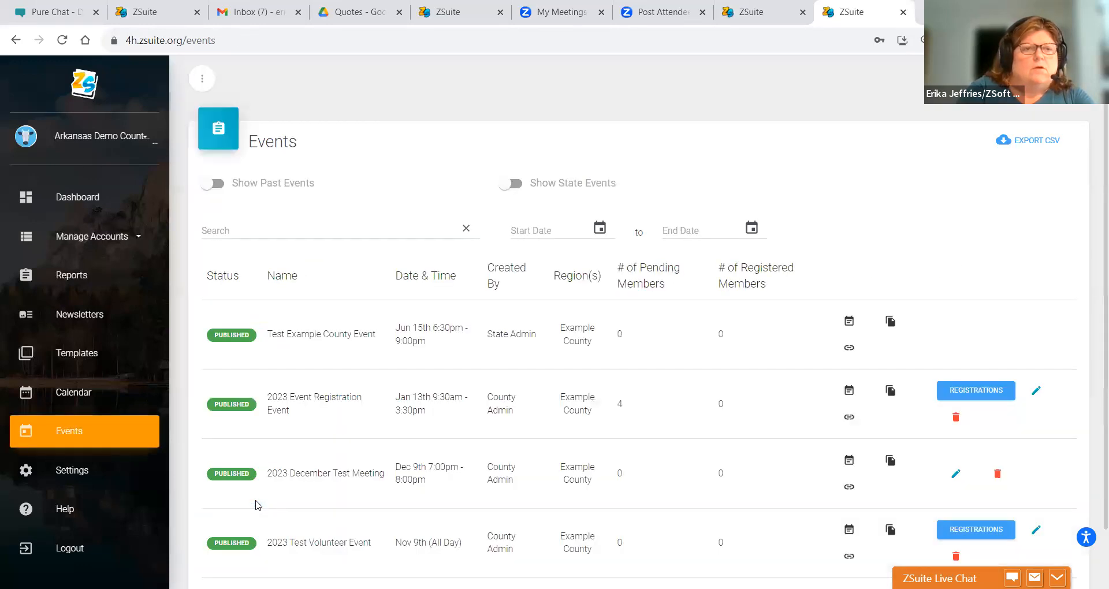
click(95, 236)
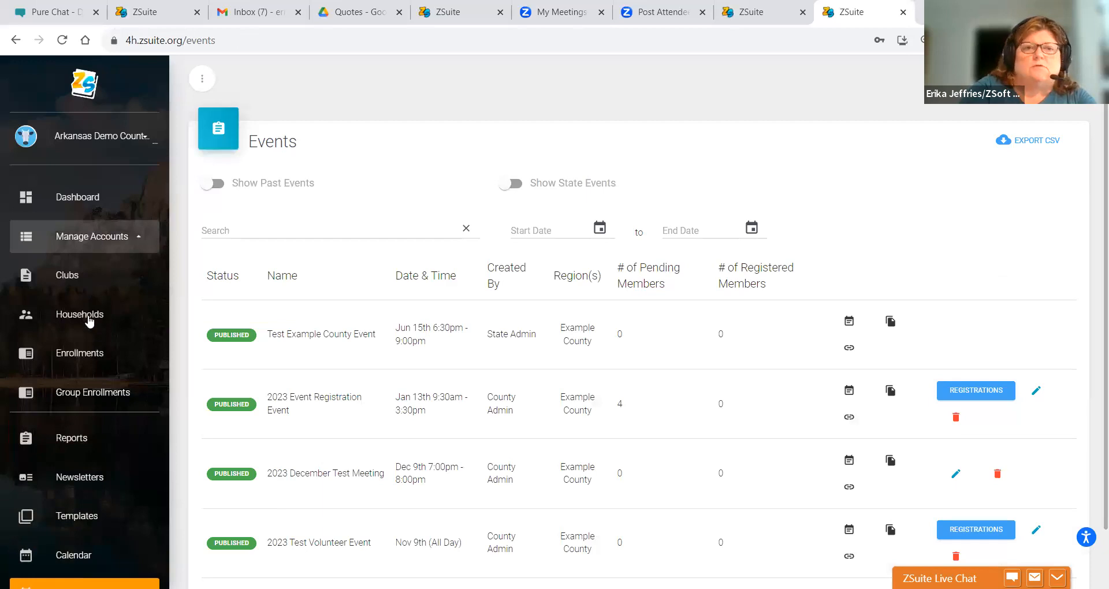
click(89, 321)
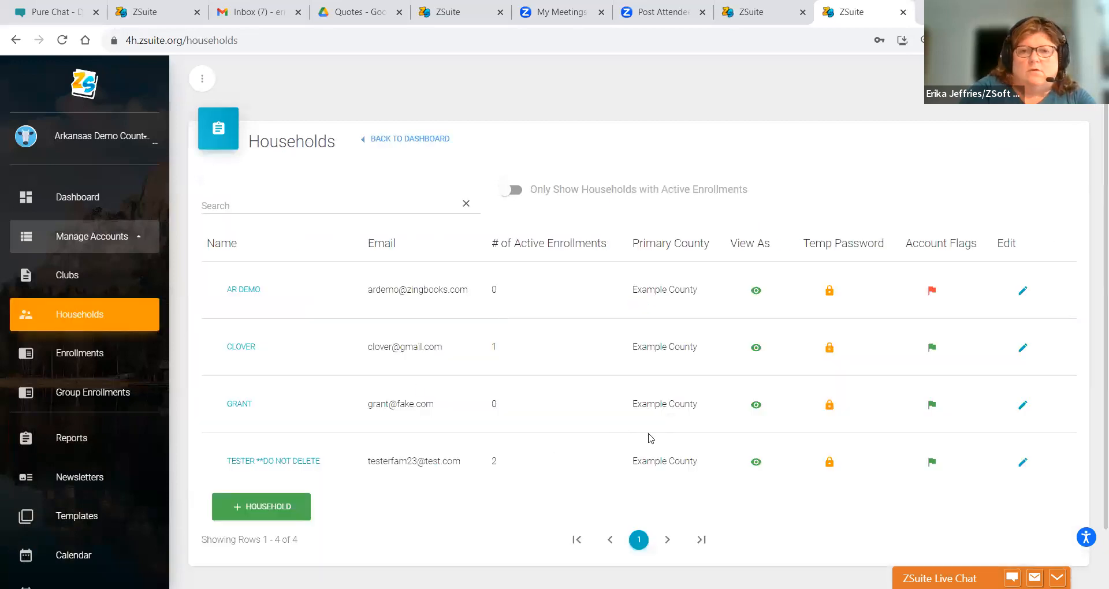
- As the test household, open registration for the 2023 Test Volunteer Event, then return to admin
click(755, 461)
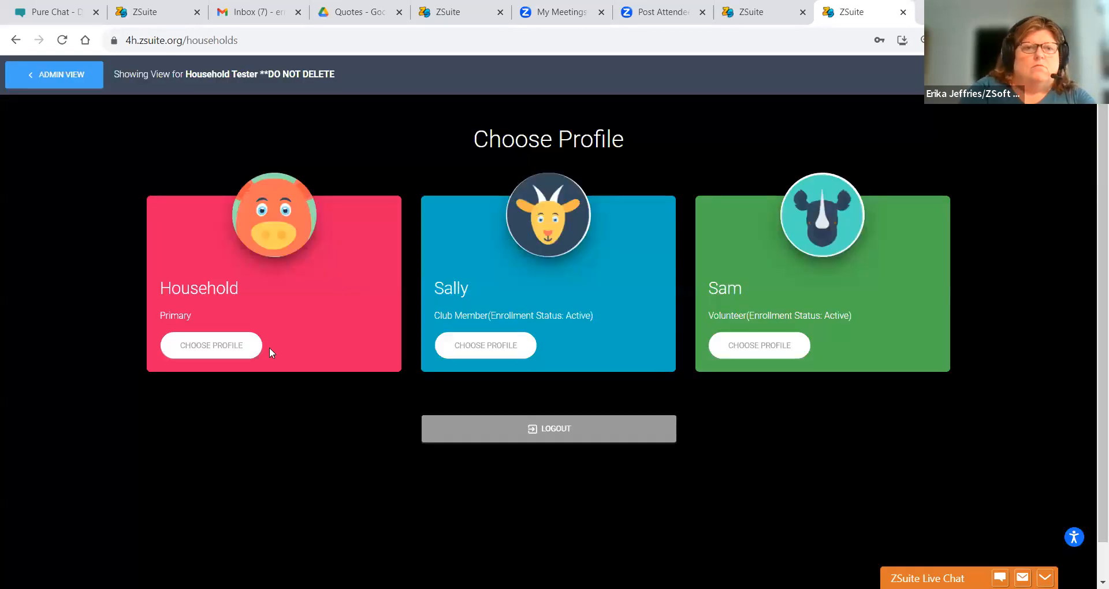
click(216, 345)
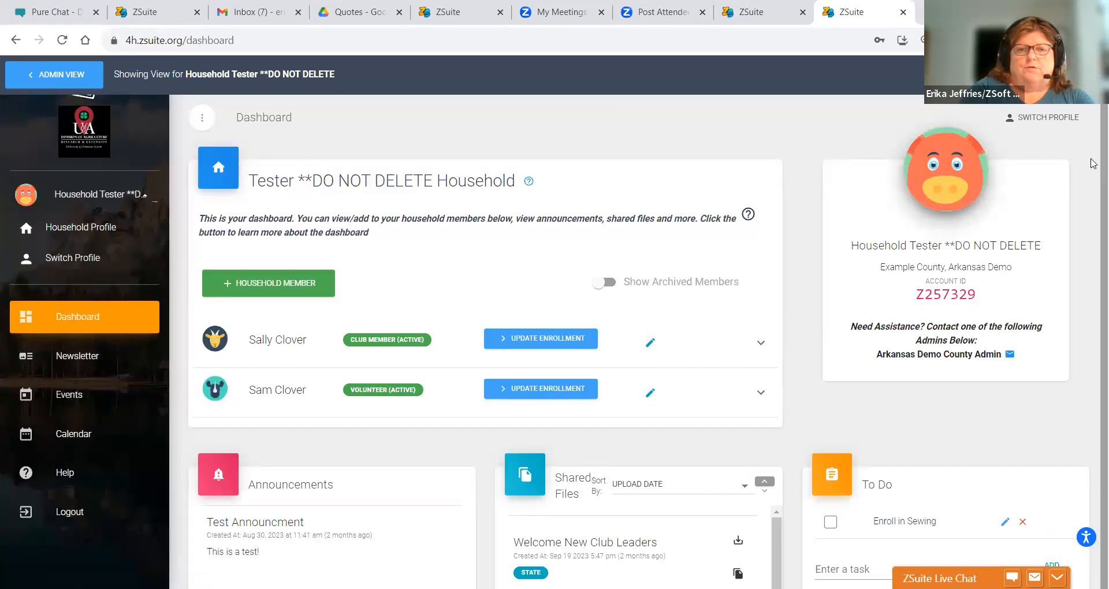
scroll(1093, 287, down, 2)
scroll(1093, 287, down, 2)
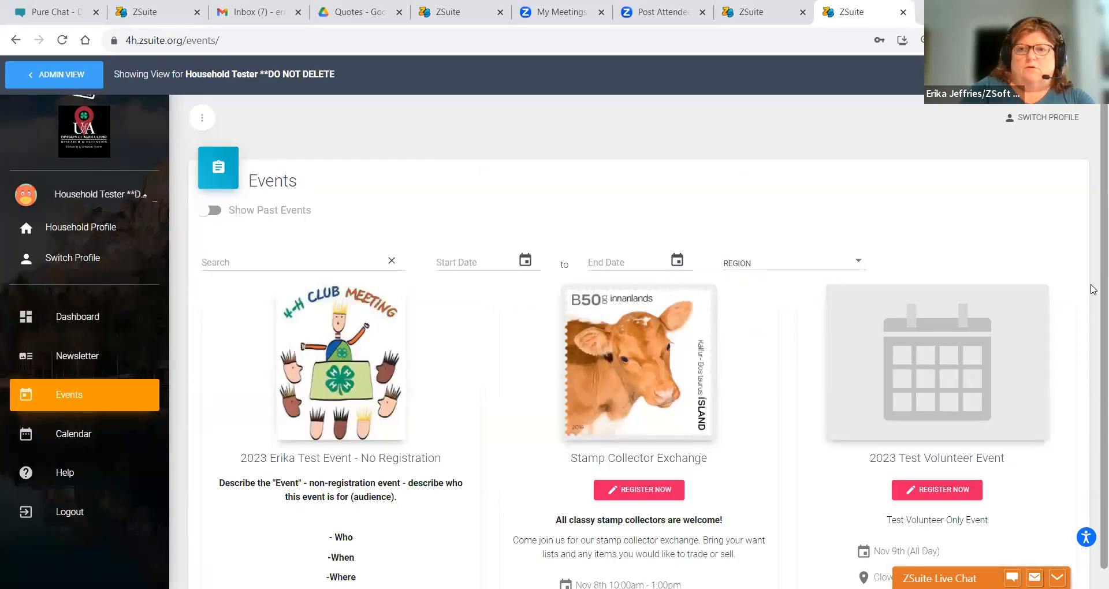
scroll(1093, 397, down, 2)
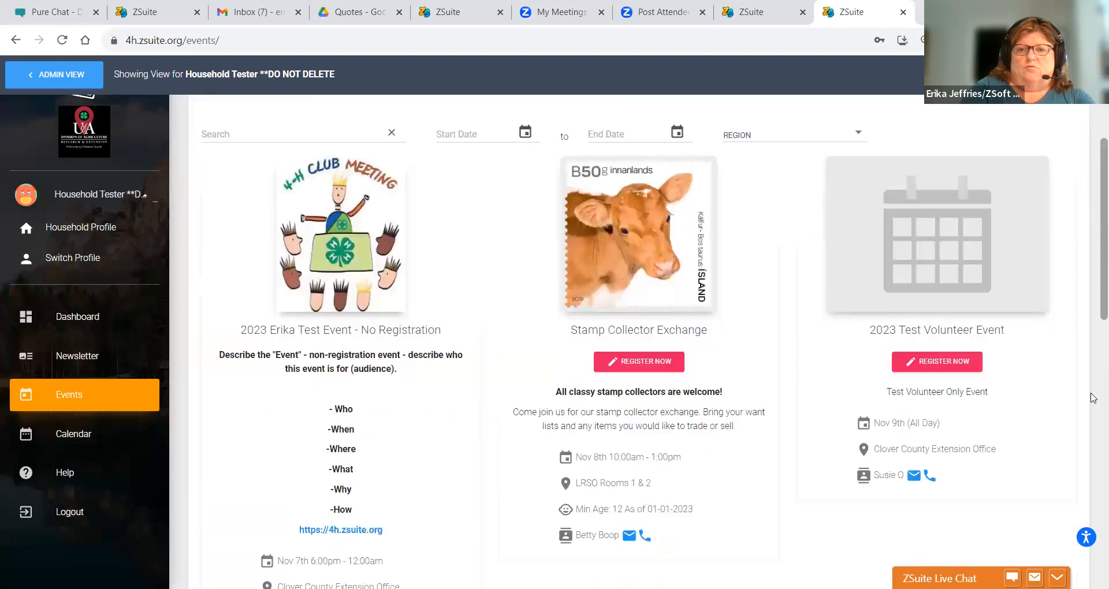
click(948, 363)
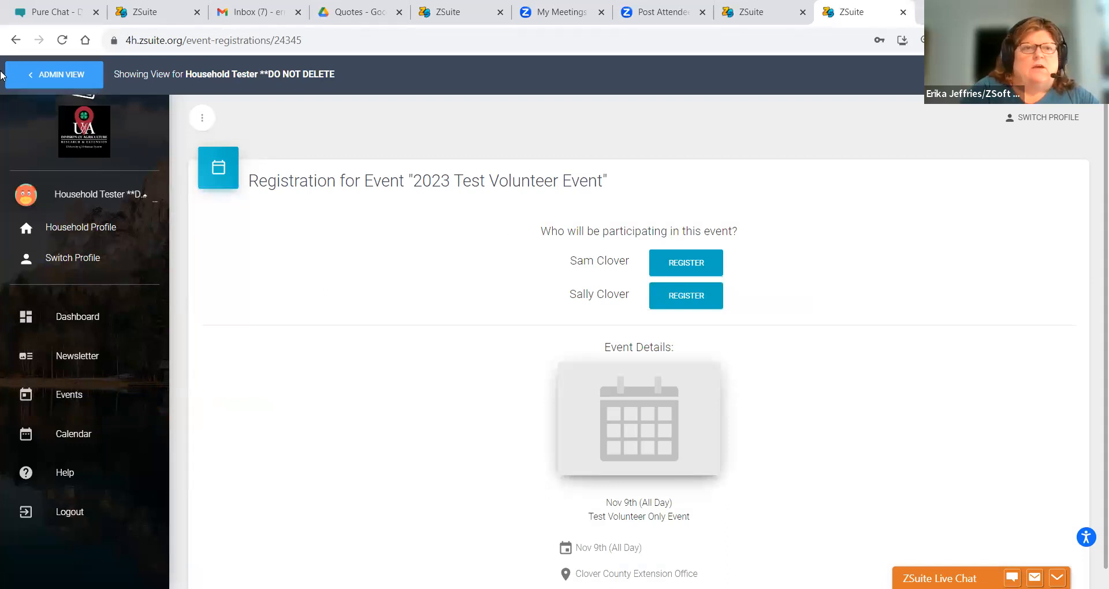
click(30, 75)
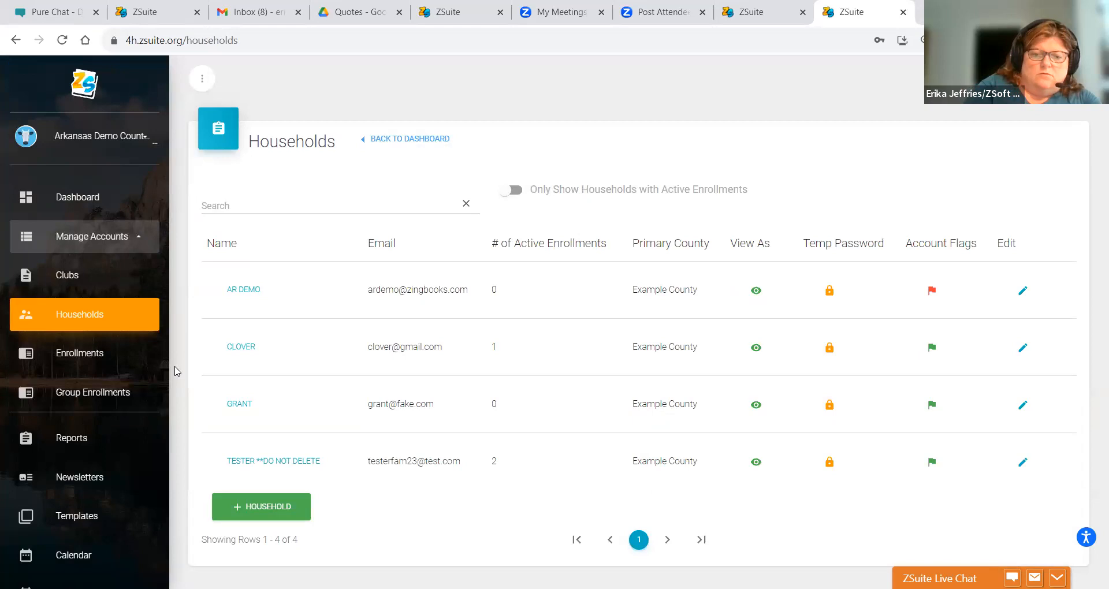
- Open the 2023 Test Volunteer Event for editing, keeping Registration is Required checked
scroll(176, 371, down, 1)
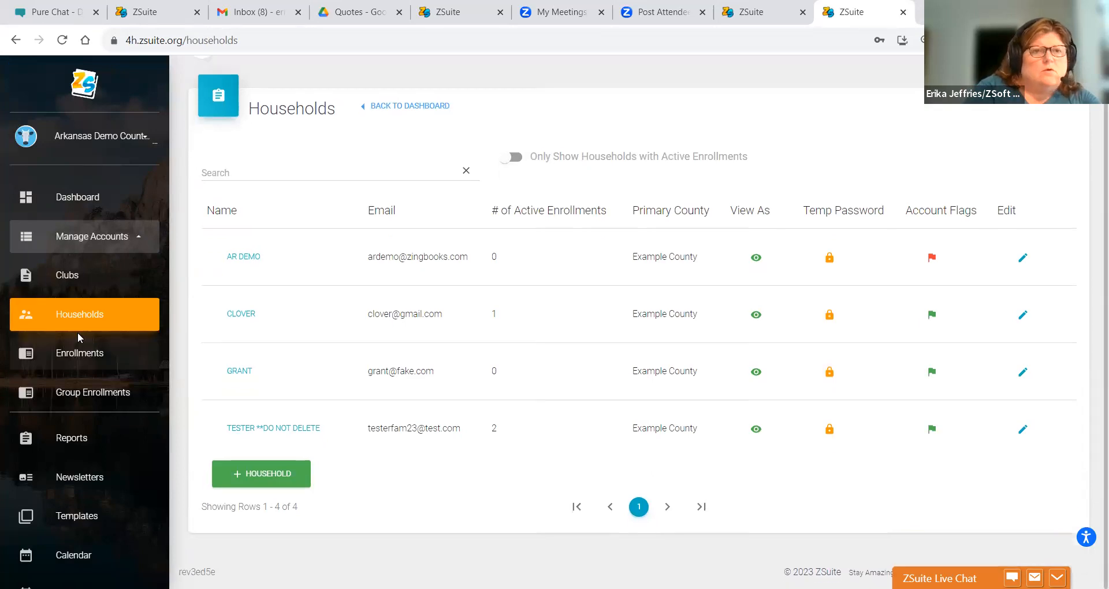
click(155, 351)
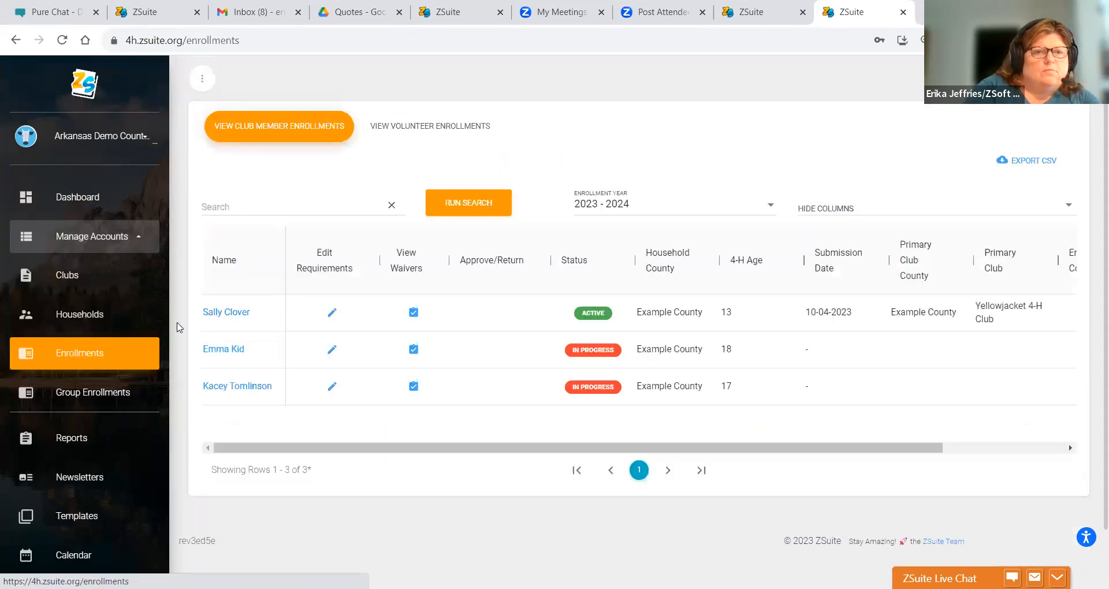
click(154, 484)
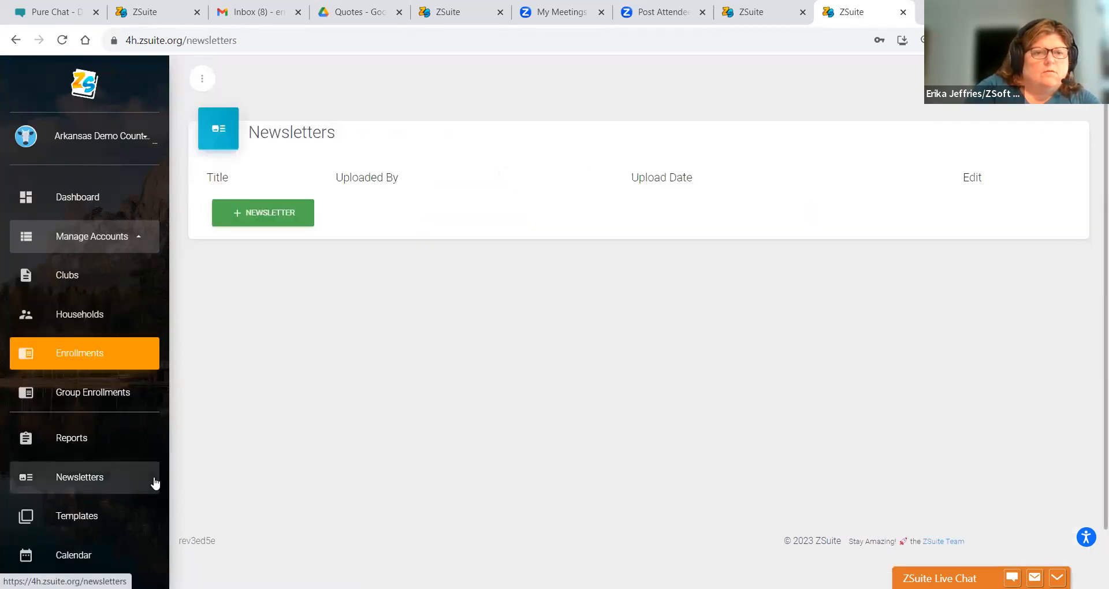
click(91, 443)
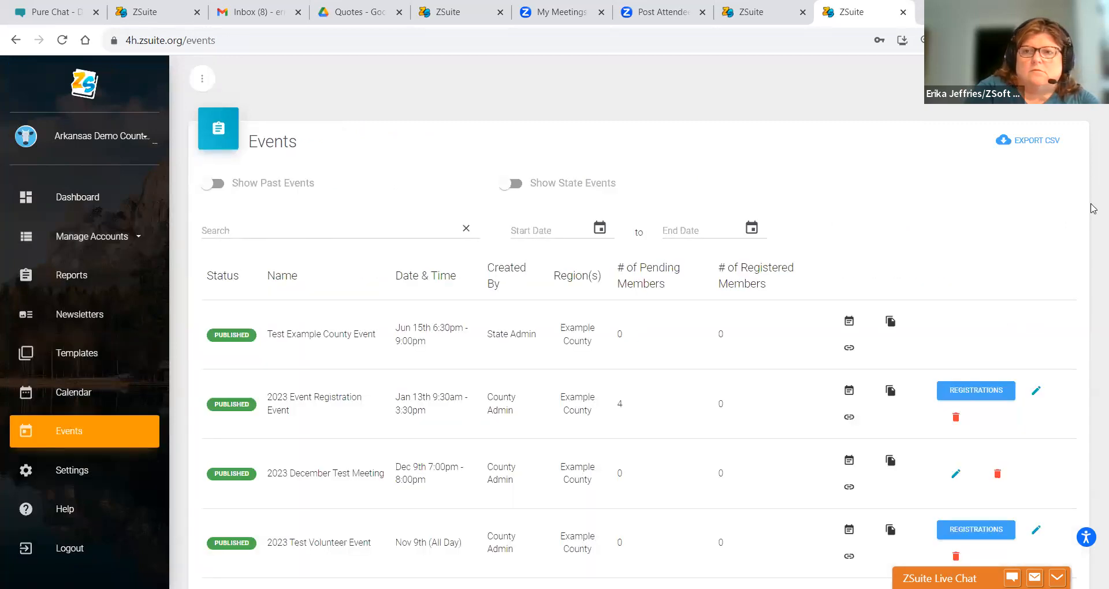
scroll(1094, 208, down, 3)
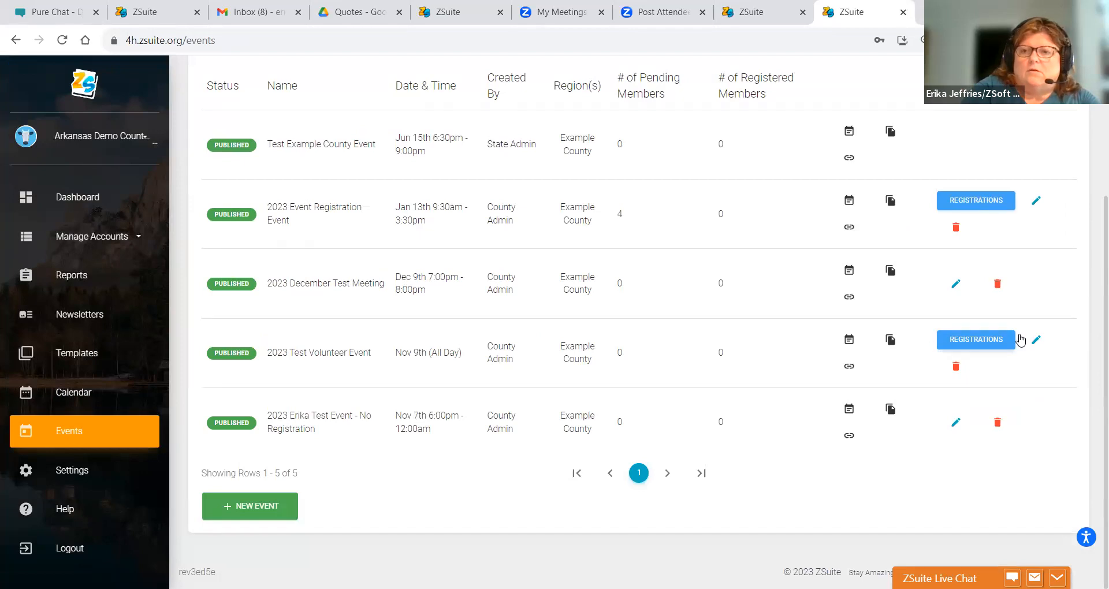
click(1037, 341)
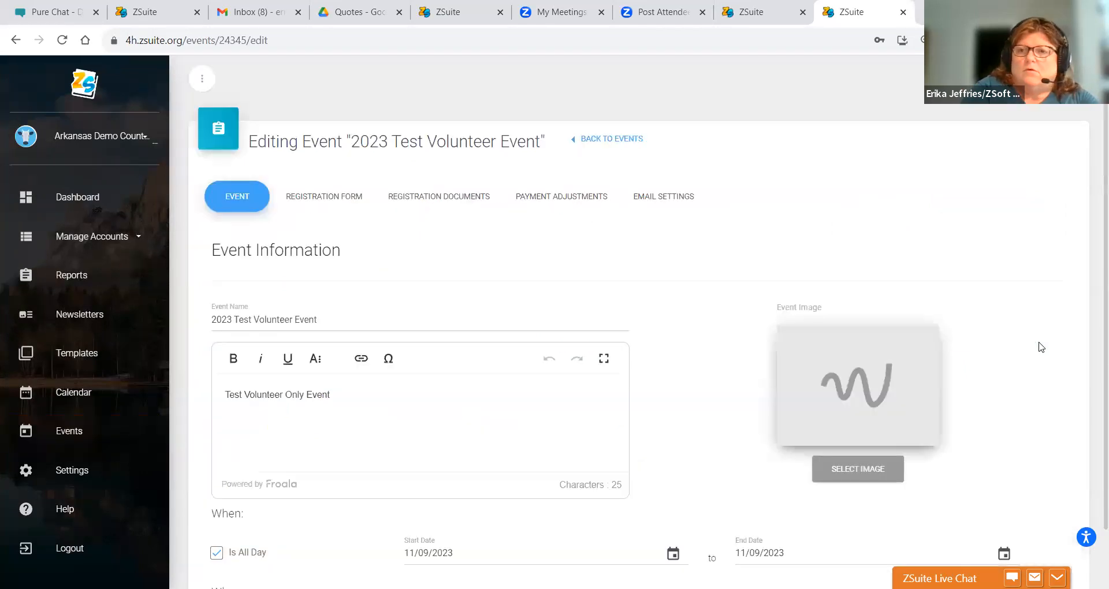
scroll(1093, 375, down, 4)
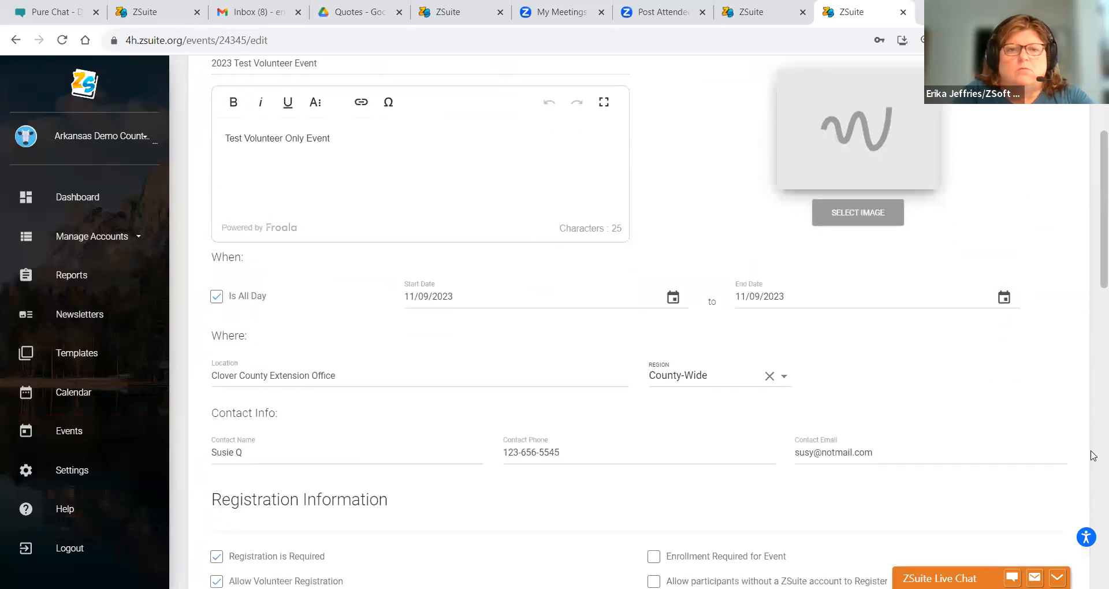
scroll(1093, 456, down, 2)
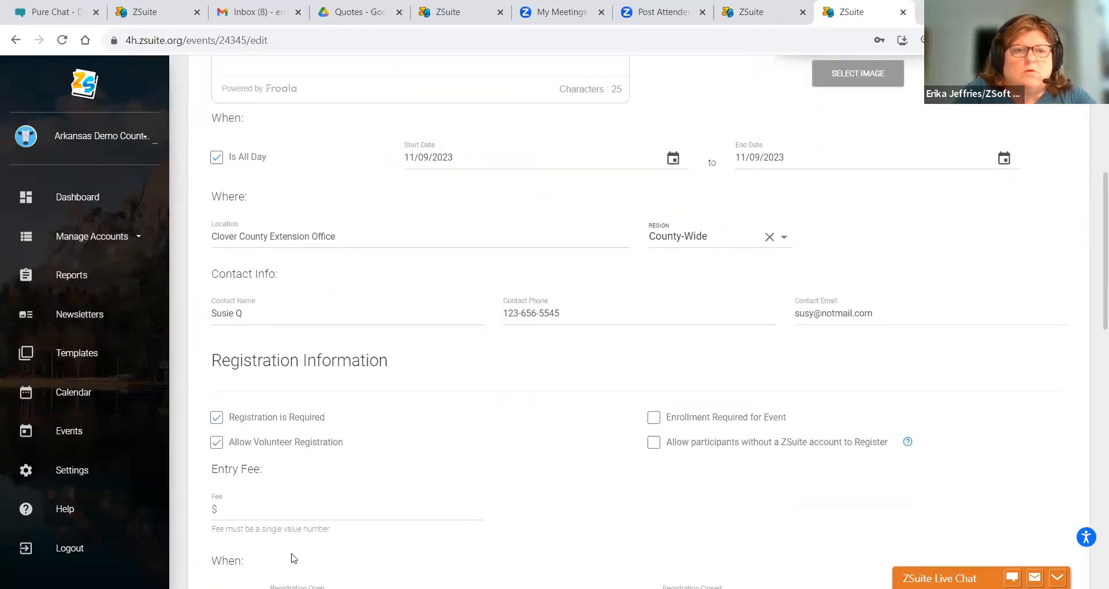
click(214, 422)
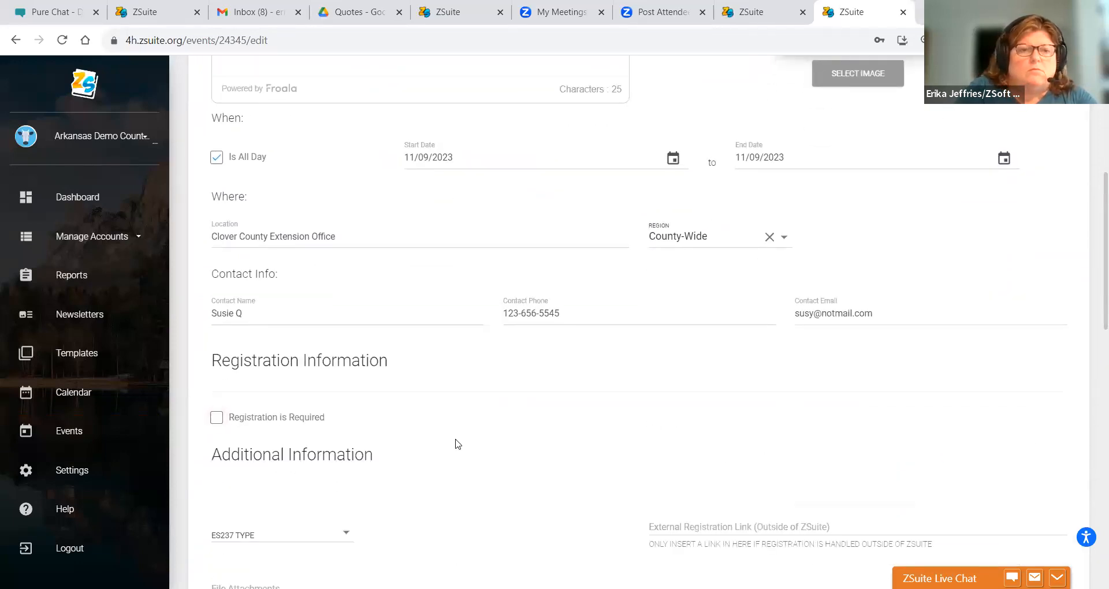
click(217, 417)
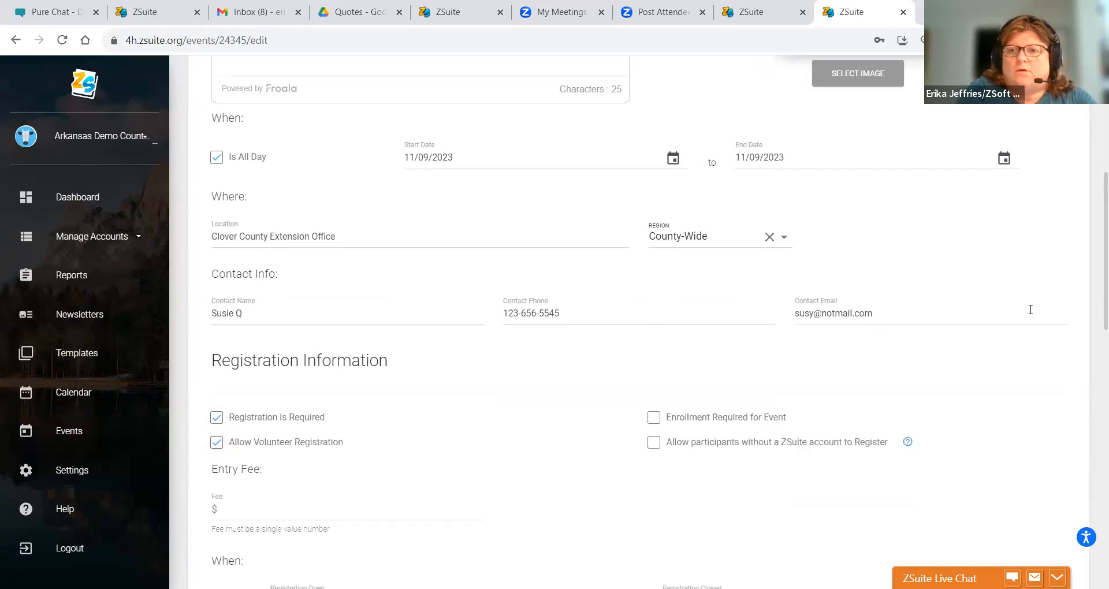
- Enter 19 as the maximum age of attendees, replacing the mistyped 18
scroll(1092, 231, down, 9)
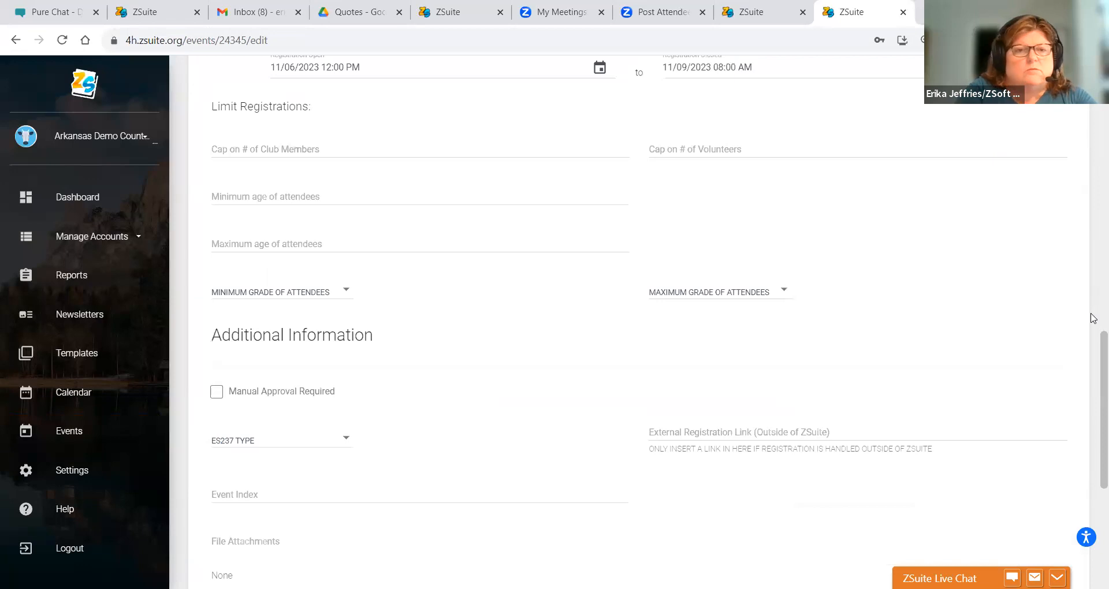
drag(1093, 359, 1093, 323)
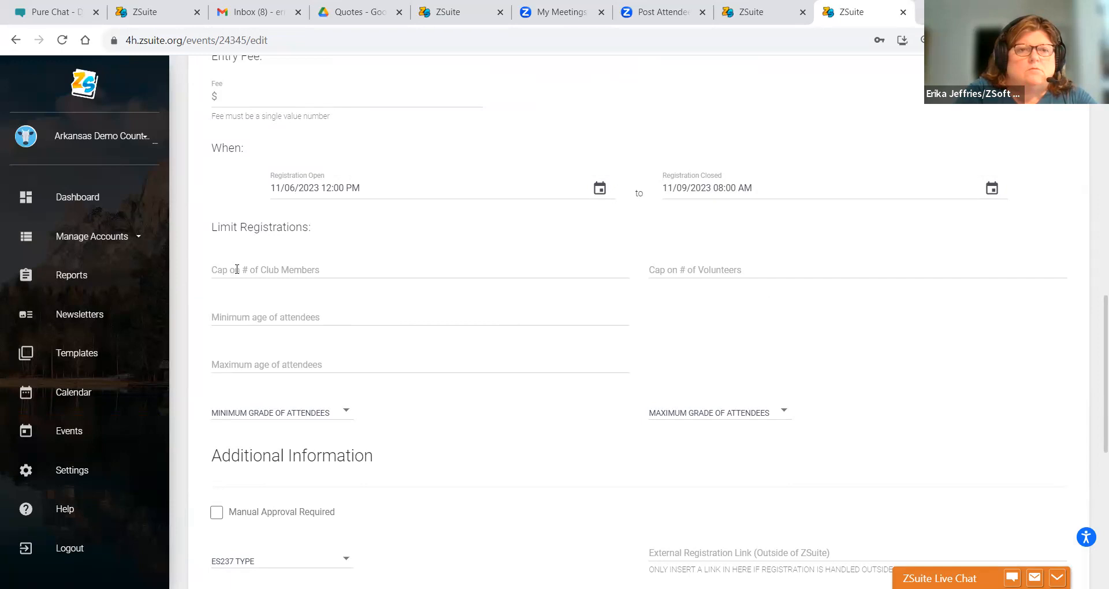
click(245, 361)
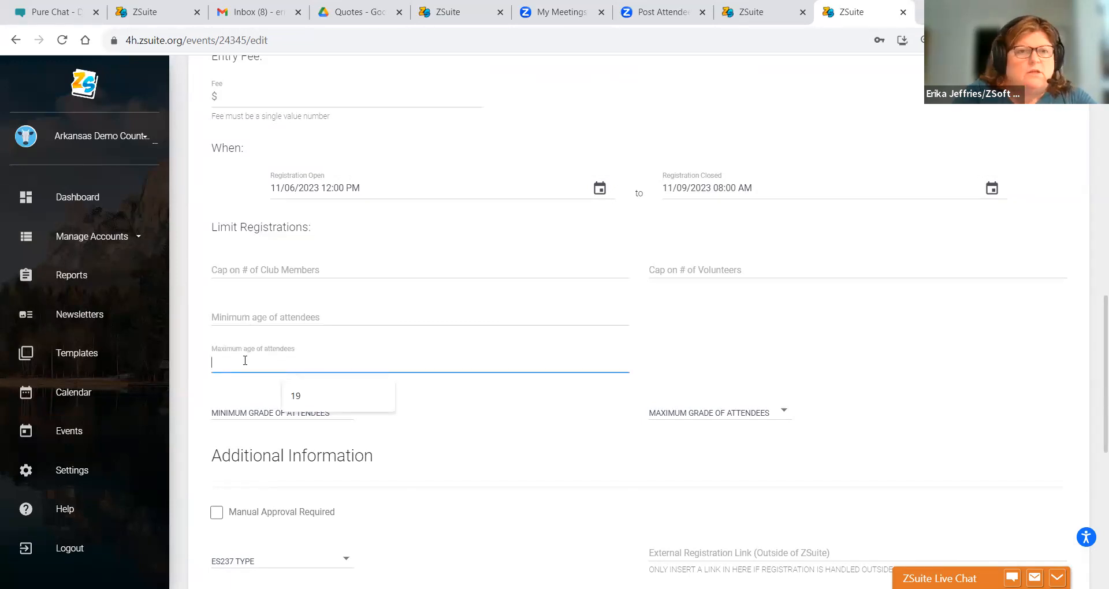
text(18)
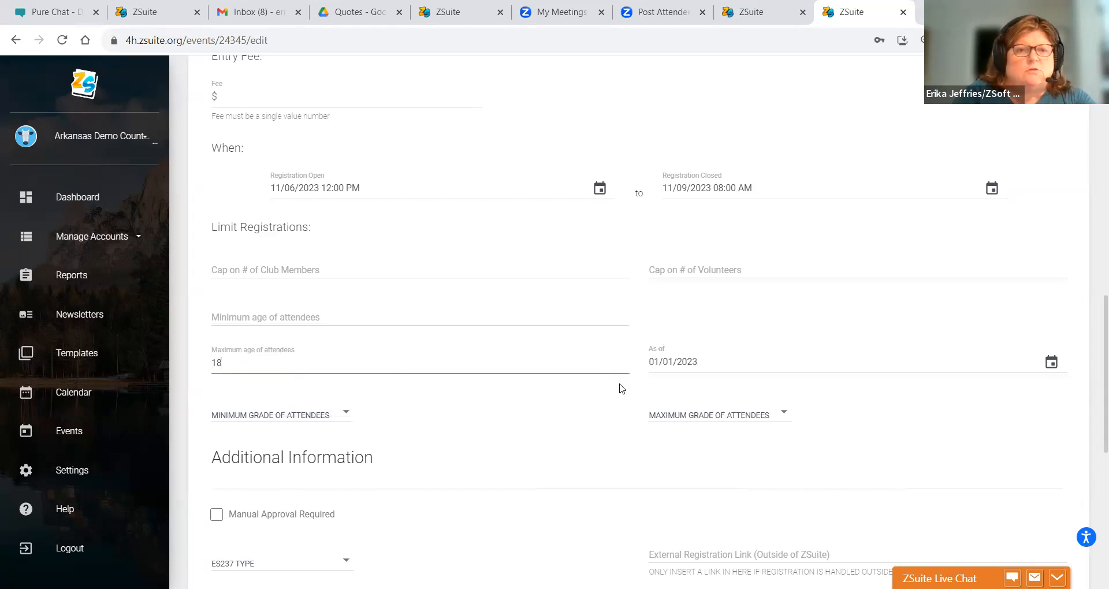
drag(296, 356, 142, 333)
click(276, 357)
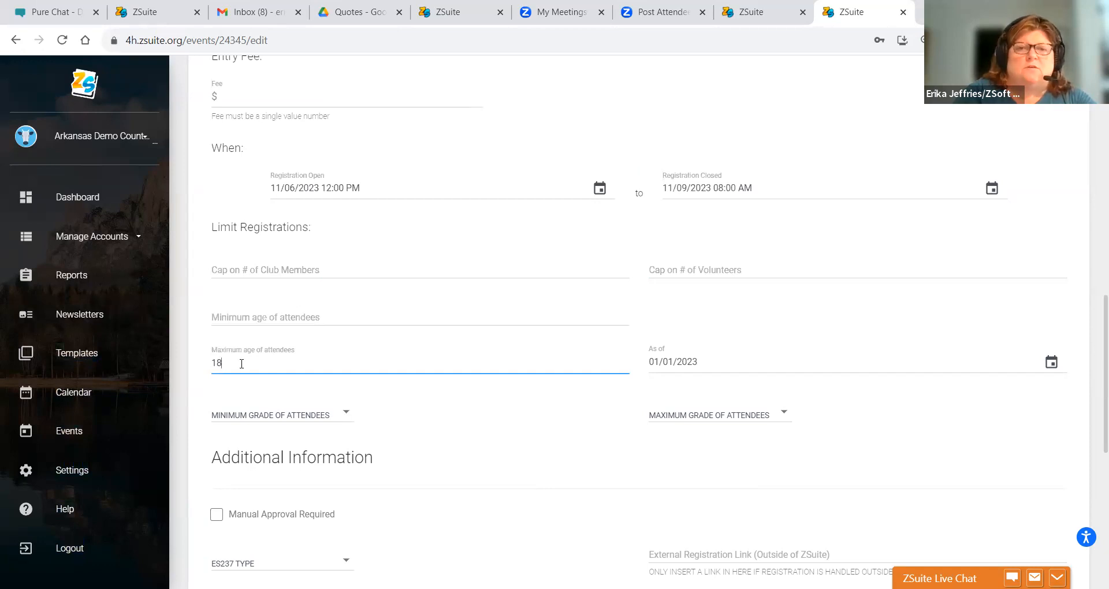
drag(226, 363, 186, 358)
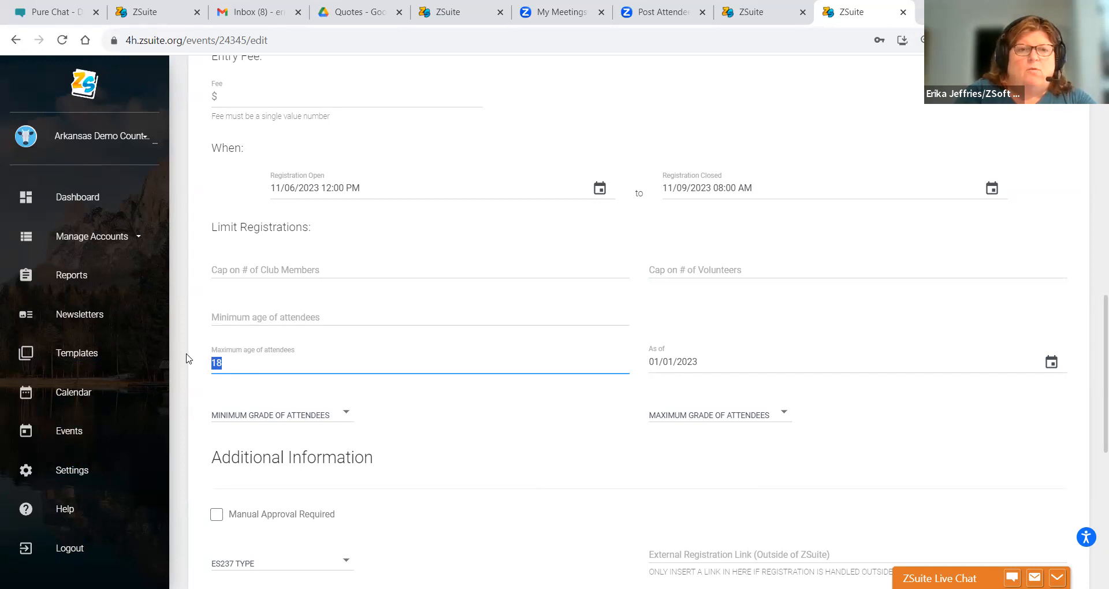
text(19)
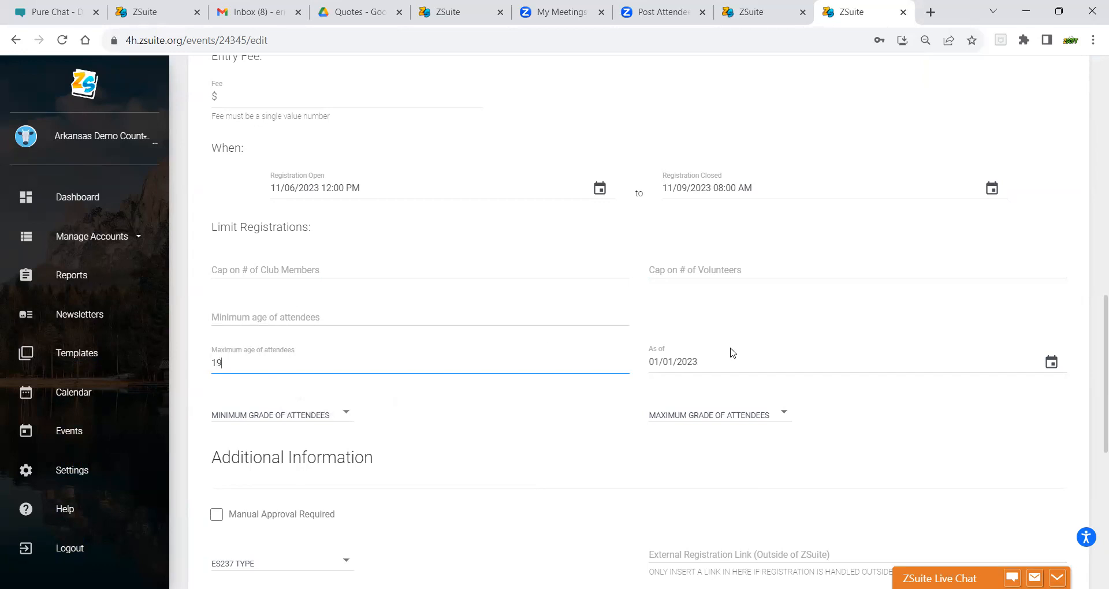
click(756, 330)
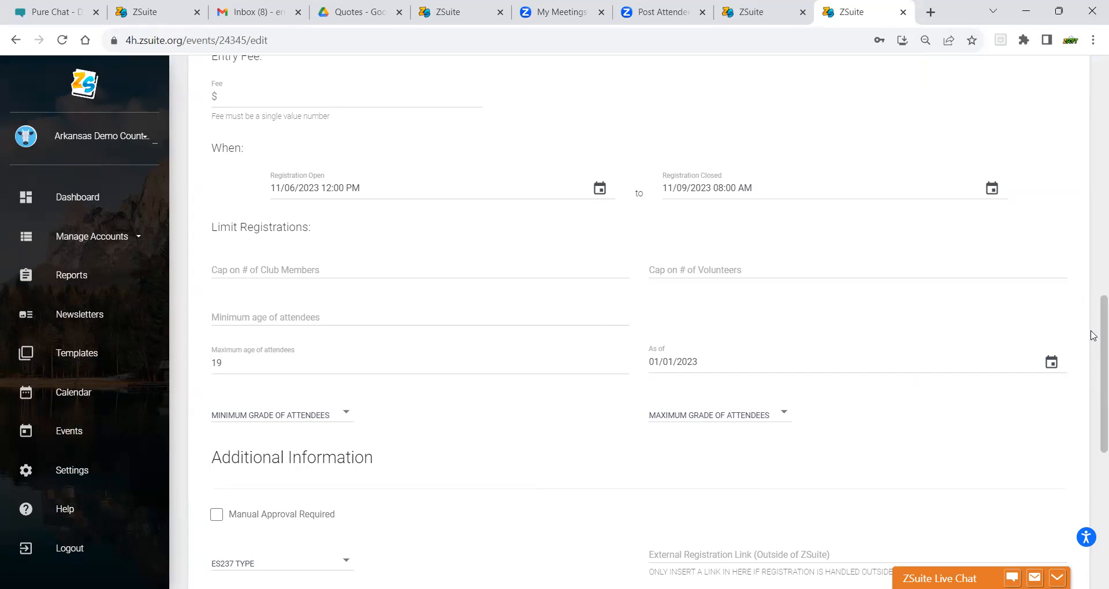
scroll(1094, 349, down, 5)
scroll(1093, 443, down, 3)
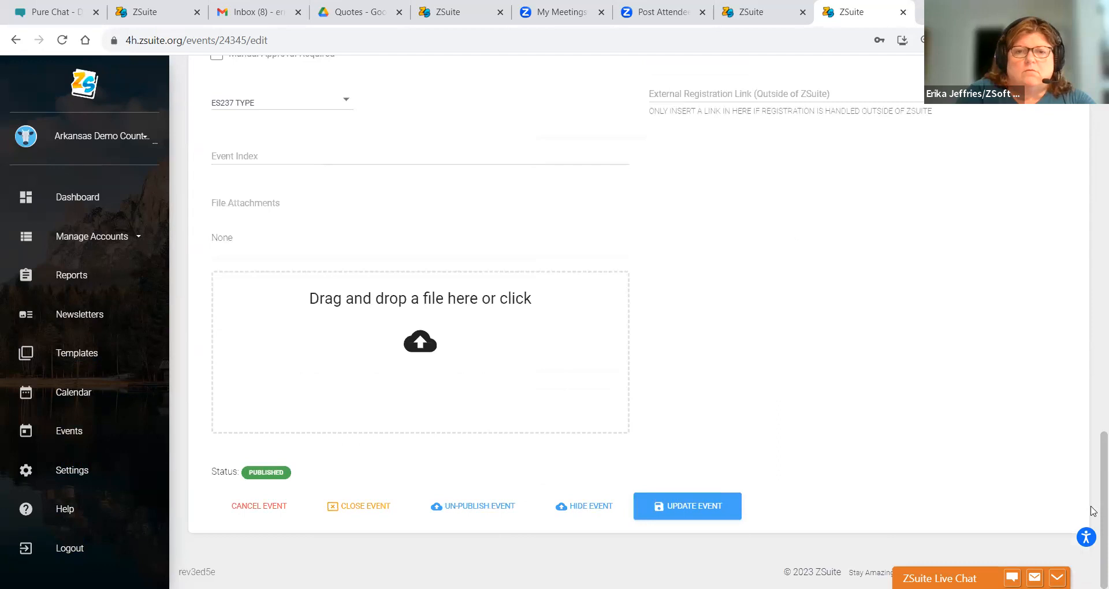
- Save the event updates and go to the Households list
click(705, 506)
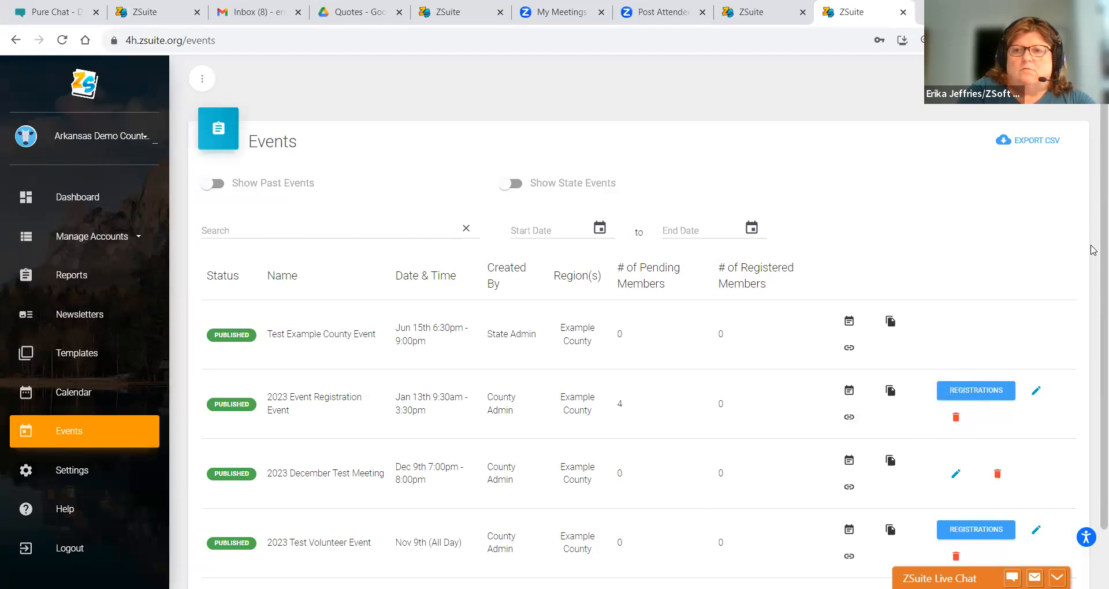
scroll(1093, 250, down, 3)
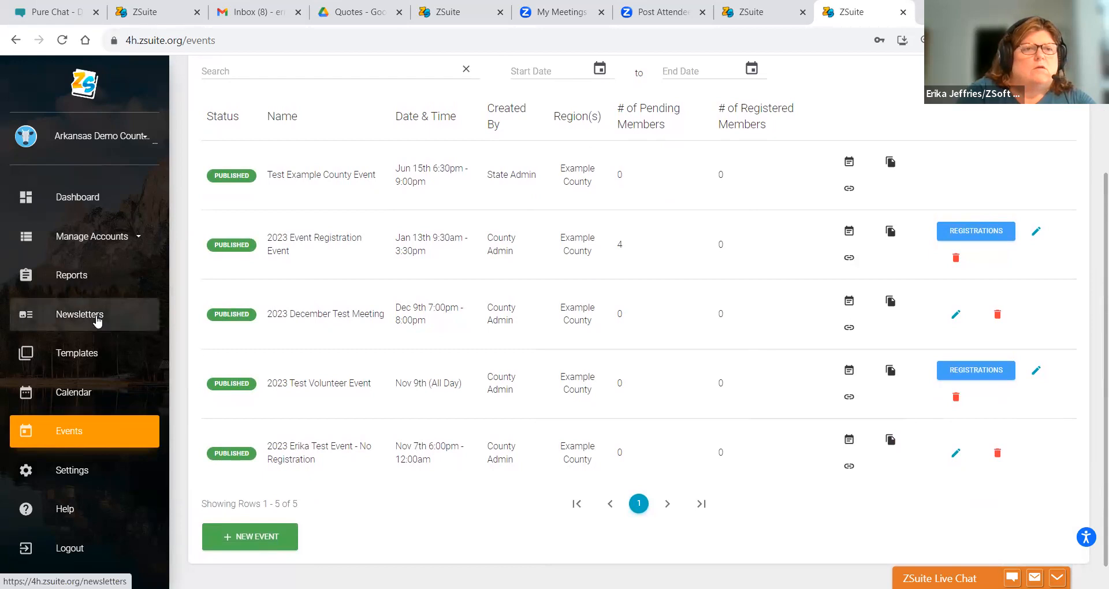
click(87, 237)
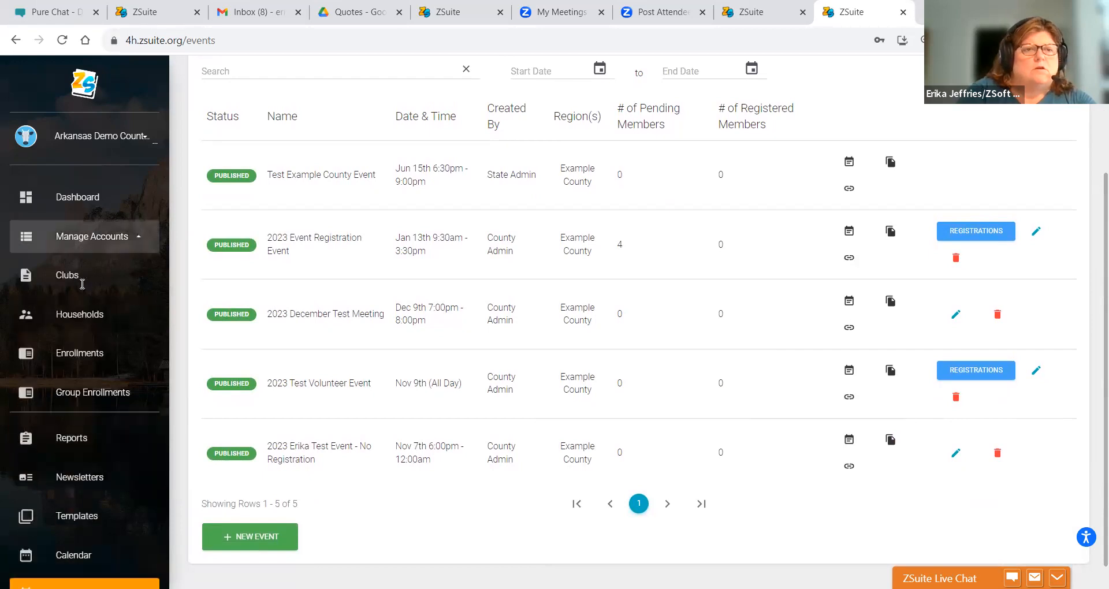
click(72, 321)
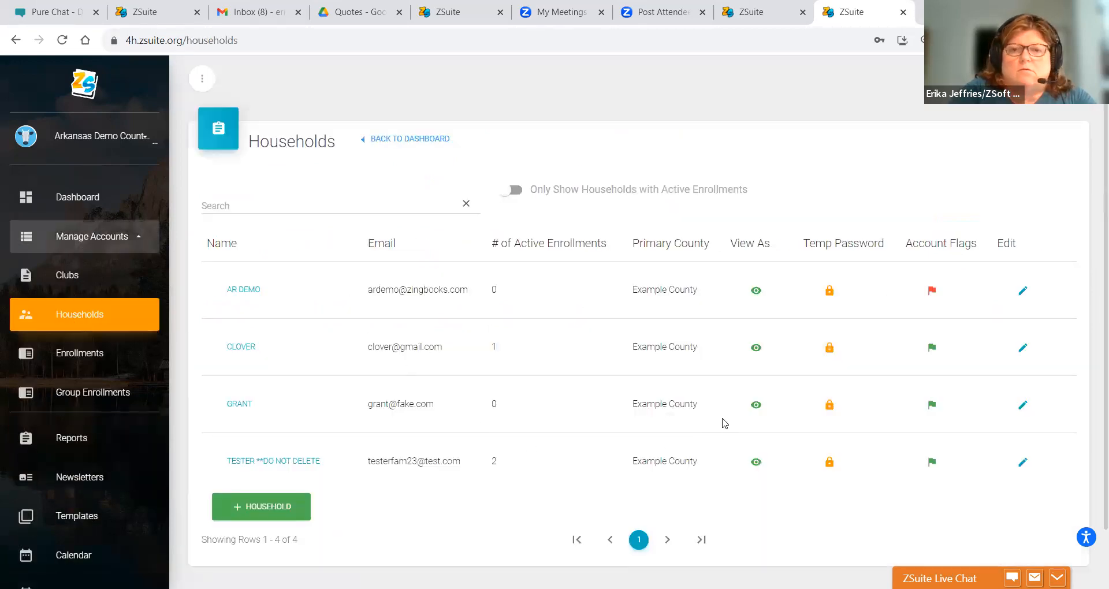
- As the test household, find the 2023 Test Volunteer Event on Events and start registering
click(755, 463)
click(185, 346)
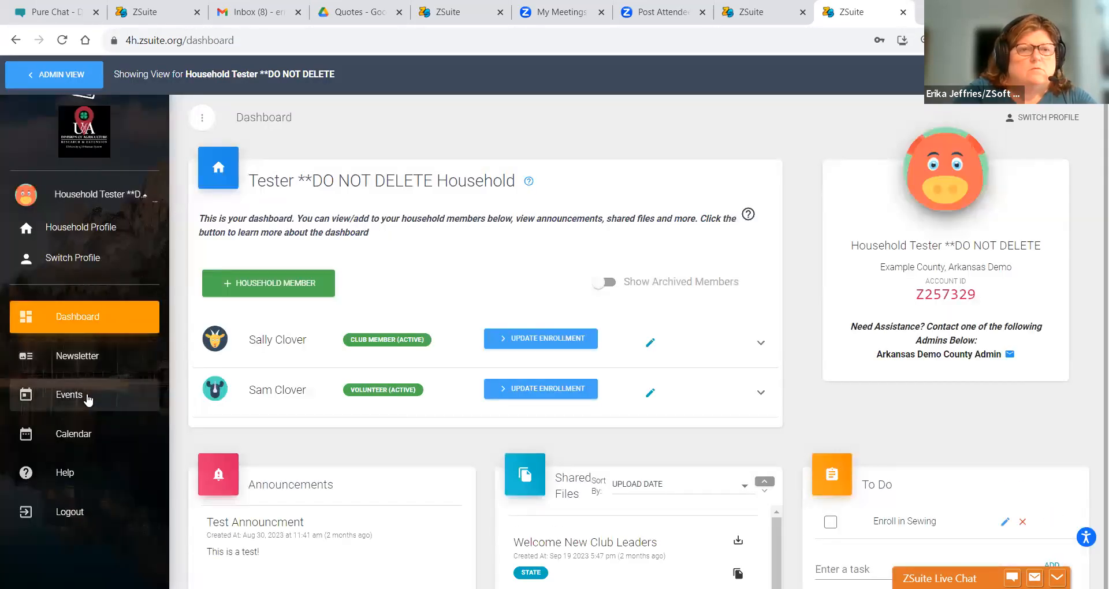
click(150, 392)
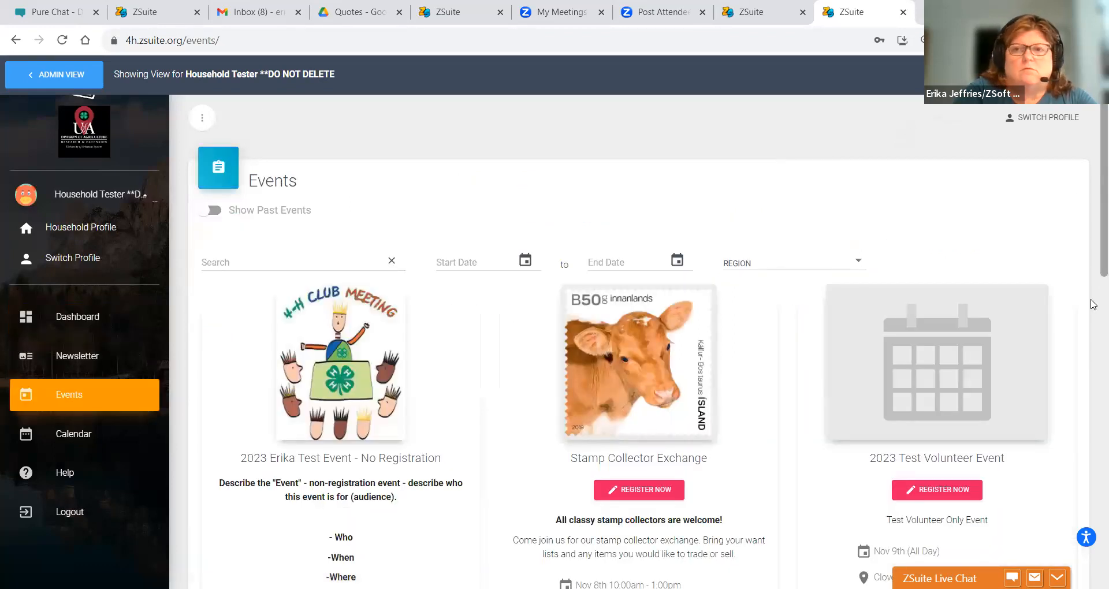
scroll(1093, 242, down, 15)
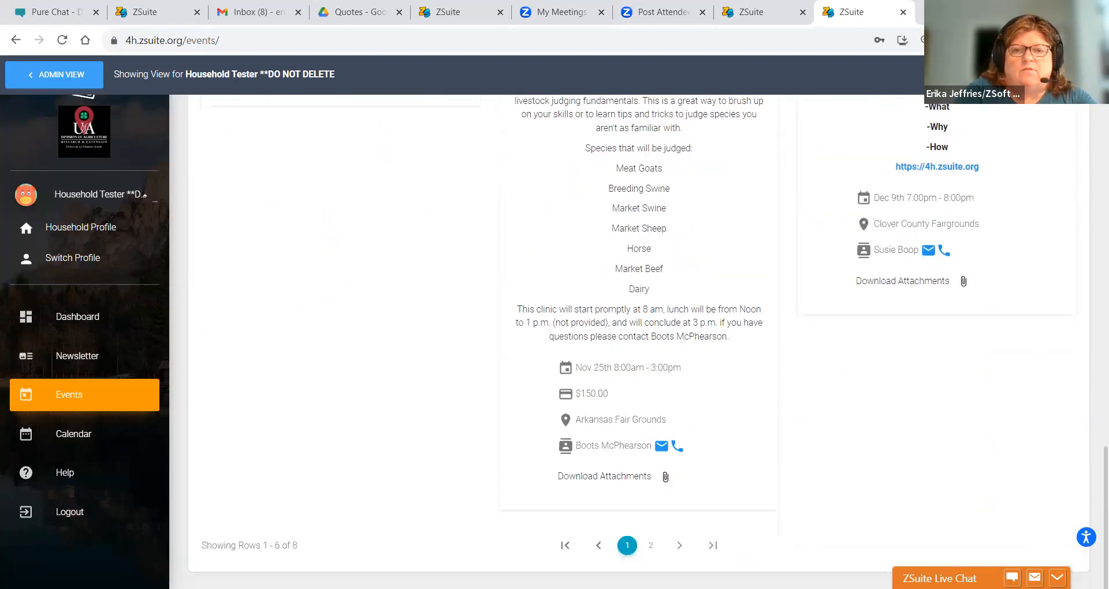
click(651, 546)
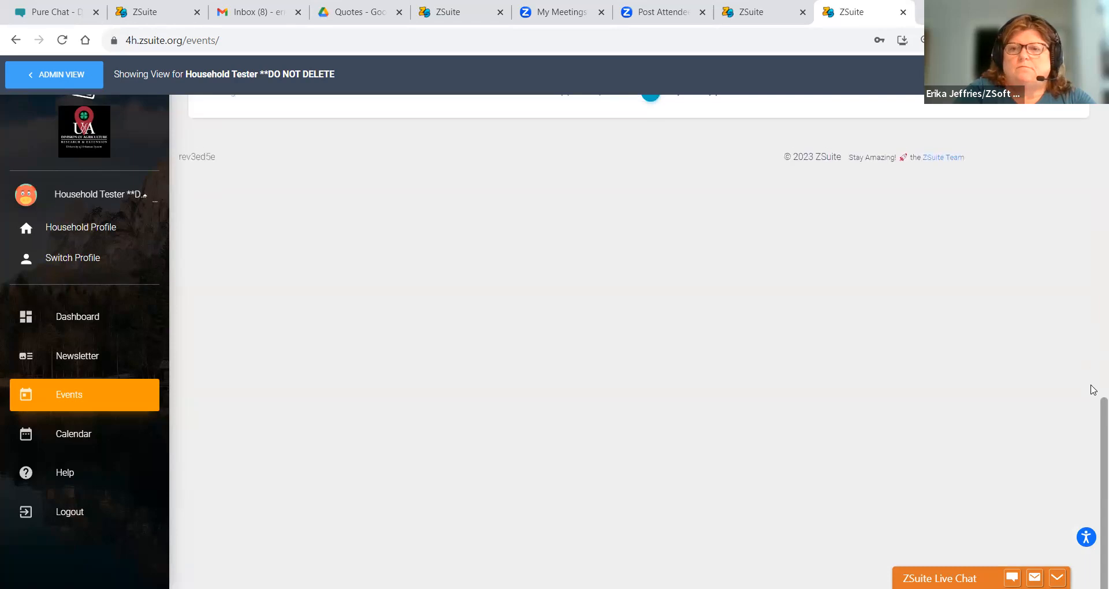
scroll(1093, 420, up, 8)
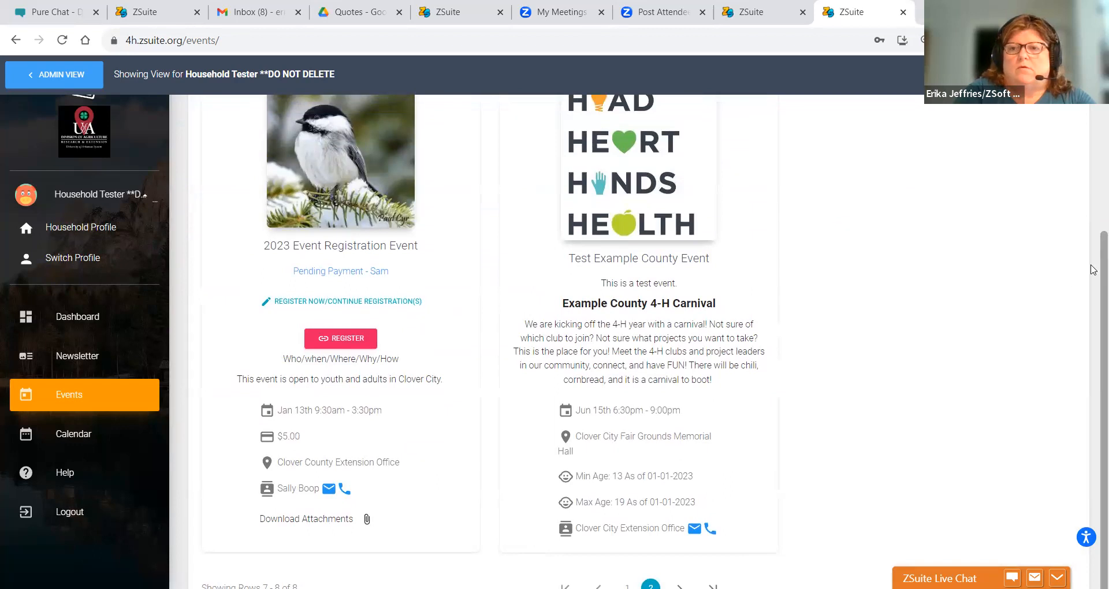
drag(1091, 268, 1092, 429)
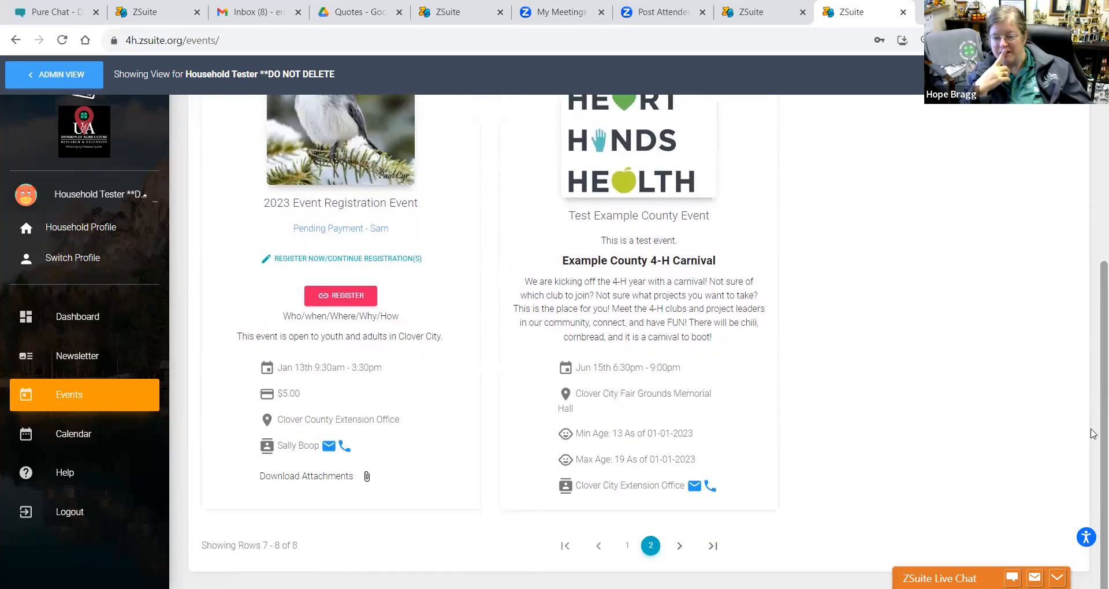
click(627, 545)
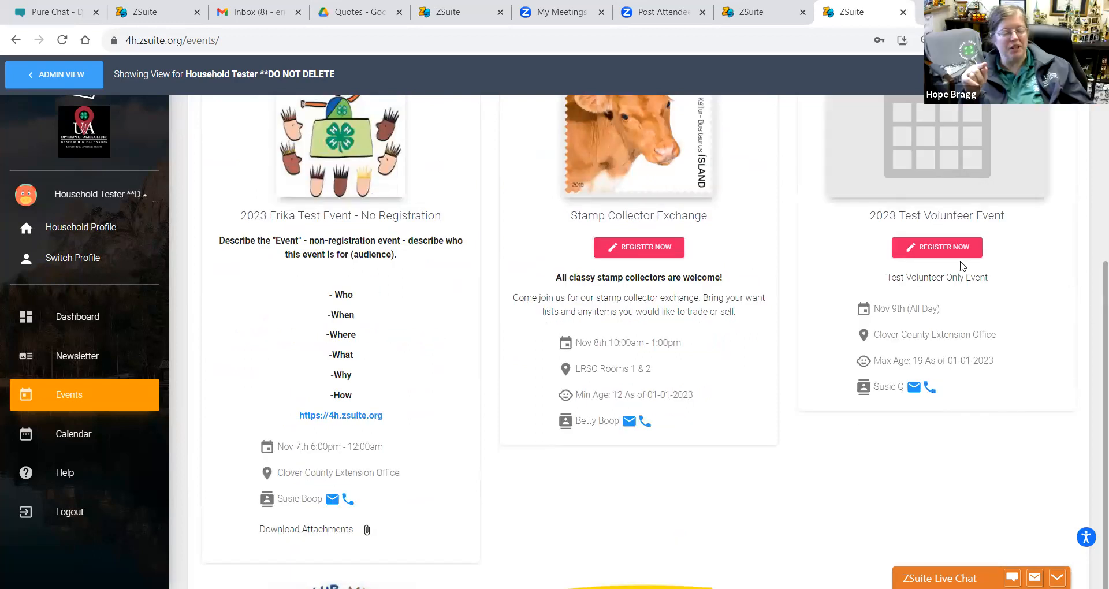
click(935, 248)
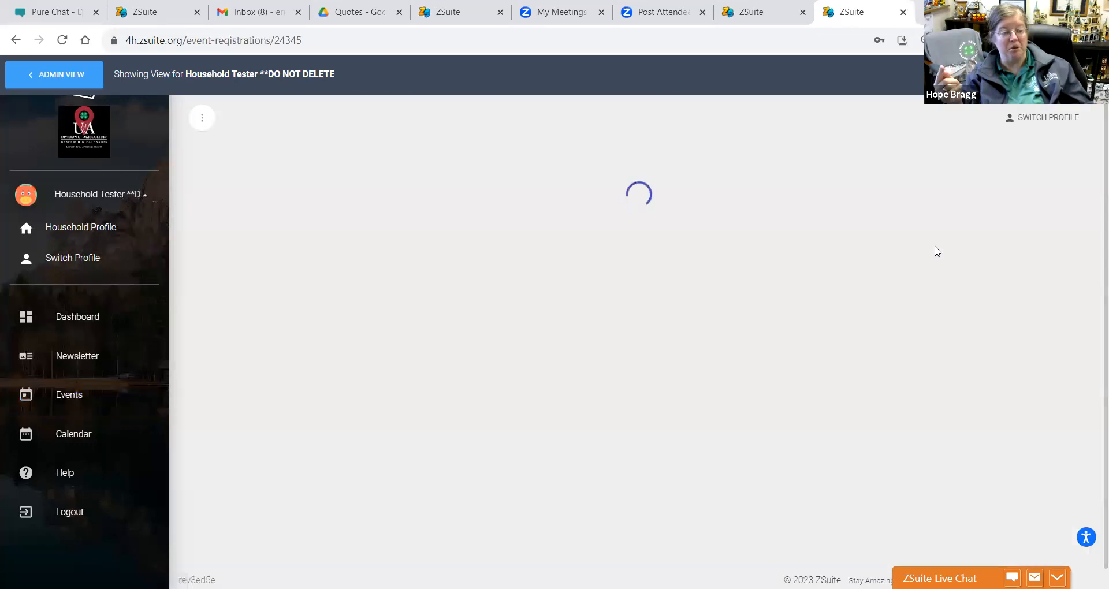